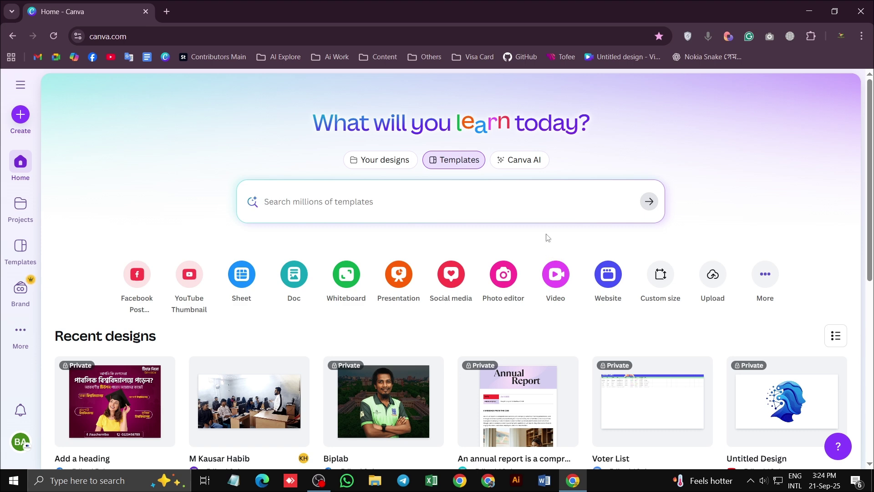
# Open a fresh blank tab next to the Home - Canva tab
pyautogui.click(167, 11)
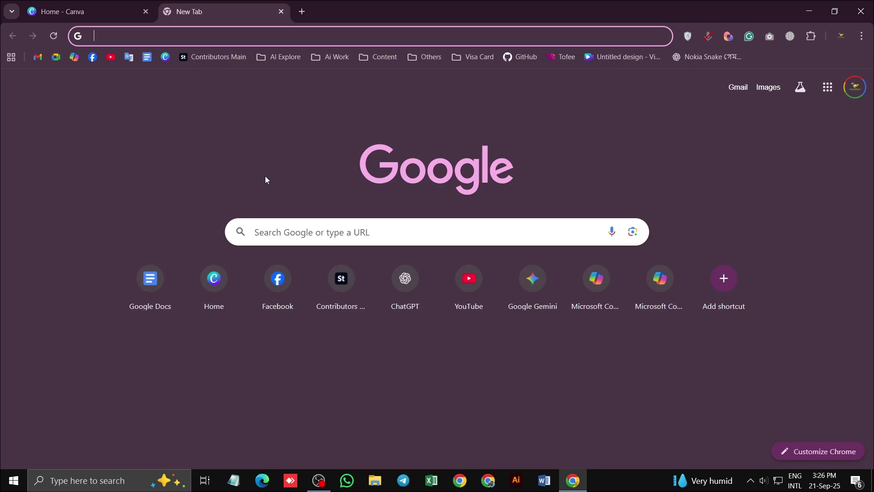
# Load chatgpt.com from the AI Explore bookmark folder in the new tab
pyautogui.hotkey('ctrl', 'v')
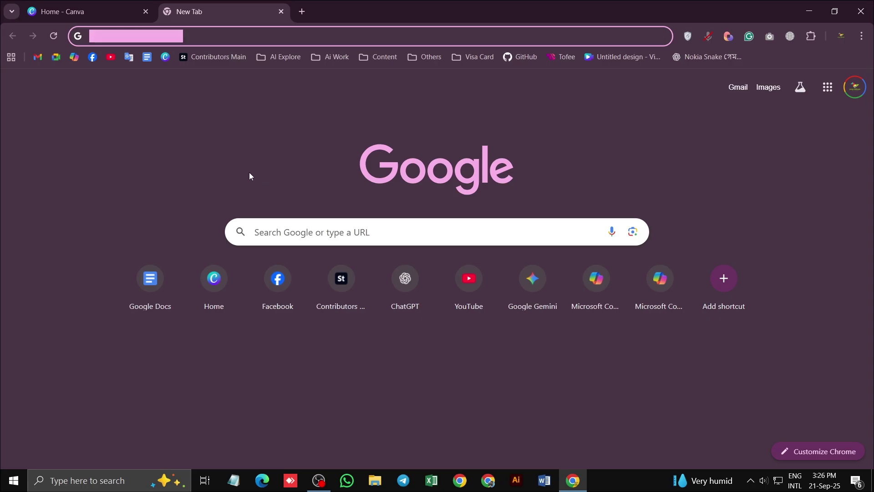
pyautogui.press('BackSpace')
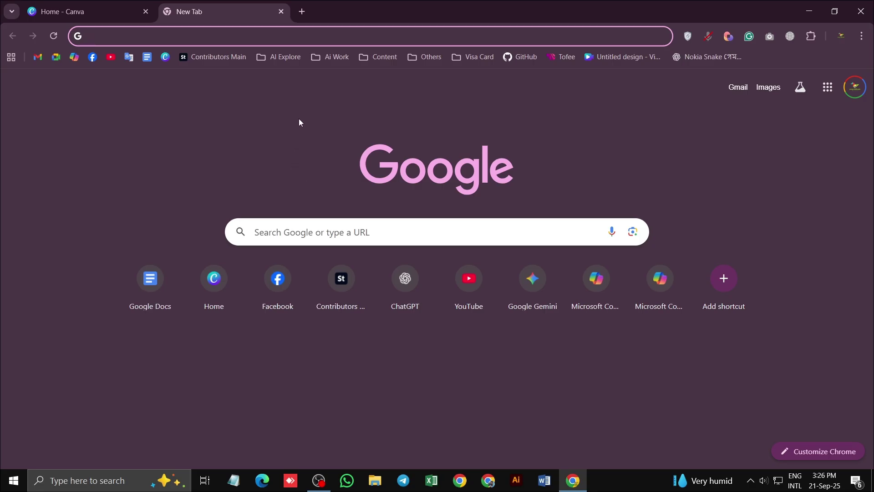
pyautogui.click(288, 59)
pyautogui.click(305, 97)
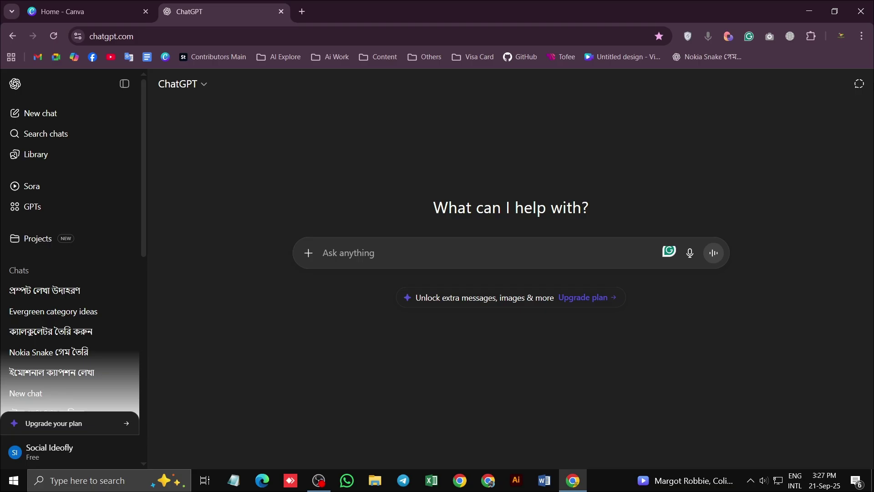
# Type the institute name 'পলাশবাড়ী কম্পিউটার ট্রেনিং ইন্সটিটিউট' into ChatGPT's message box
pyautogui.write('বে')
pyautogui.press('BackSpace')
pyautogui.press('BackSpace')
pyautogui.hotkey('ctrl', 'v')
pyautogui.hotkey('ctrl', 'a')
pyautogui.press('BackSpace')
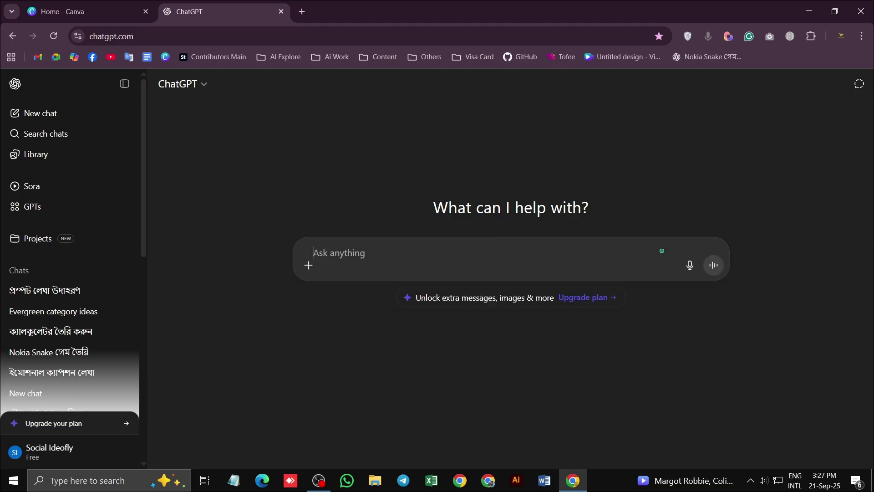
pyautogui.write('বে')
pyautogui.press('BackSpace')
pyautogui.press('BackSpace')
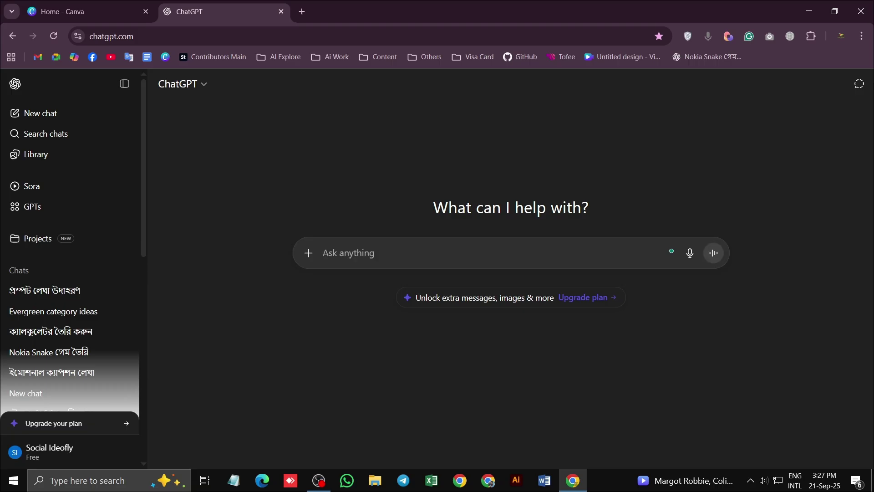
pyautogui.write('পলা')
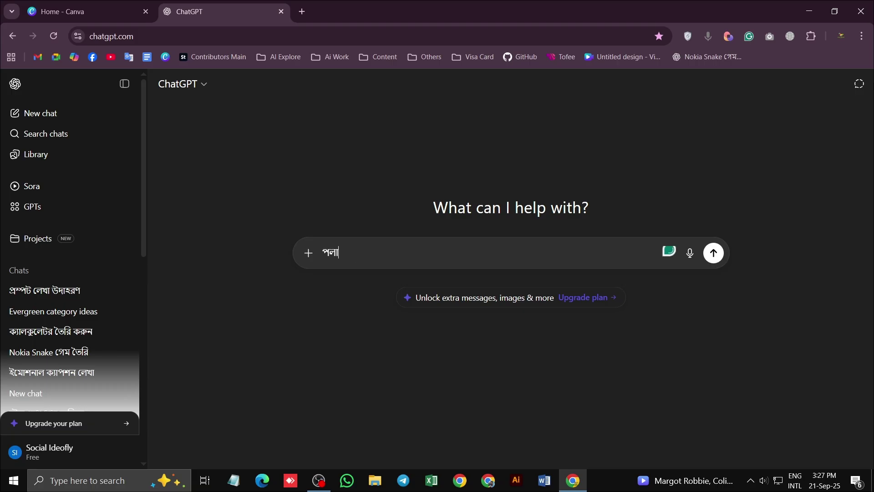
pyautogui.write('শবাড়ী কম্পিউটার')
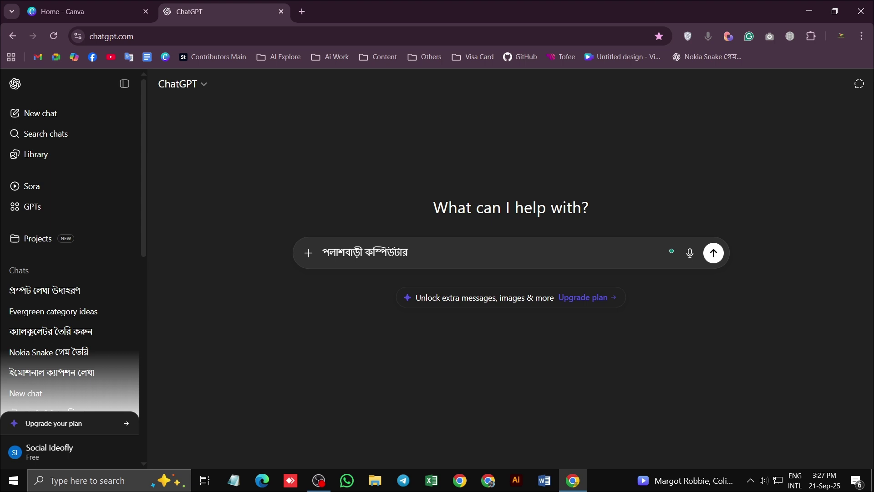
pyautogui.write('ট্রে')
pyautogui.write('নিং')
pyautogui.write(' ব')
pyautogui.press('BackSpace')
pyautogui.write('্ট')
pyautogui.press('BackSpace')
pyautogui.press('BackSpace')
pyautogui.write('সেন')
pyautogui.press('BackSpace')
pyautogui.press('BackSpace')
pyautogui.press('BackSpace')
pyautogui.write('ই')
pyautogui.press('Left')
pyautogui.write('ইন্সটিটি')
pyautogui.press('BackSpace')
pyautogui.press('BackSpace')
pyautogui.press('BackSpace')
# Continue with the admission phrase for the 3-month basic computer training course
pyautogui.write('িট্িউটের ')
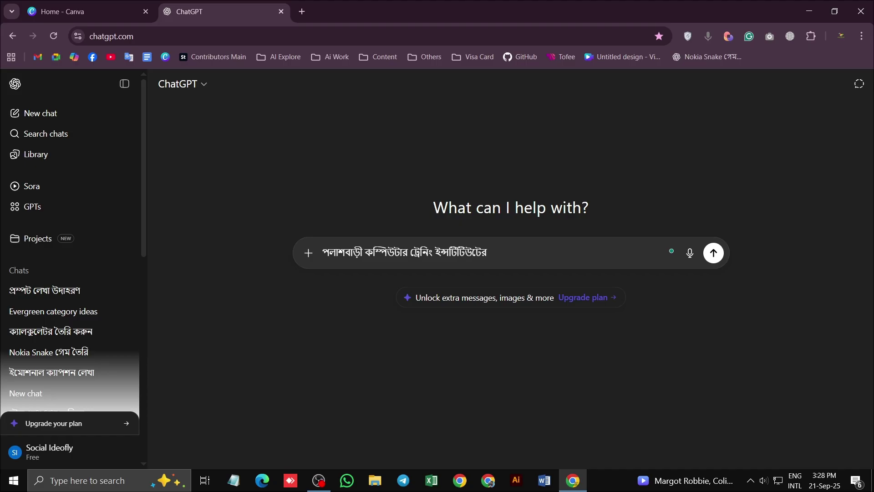
pyautogui.write('৩মাস মেয়াদী বে')
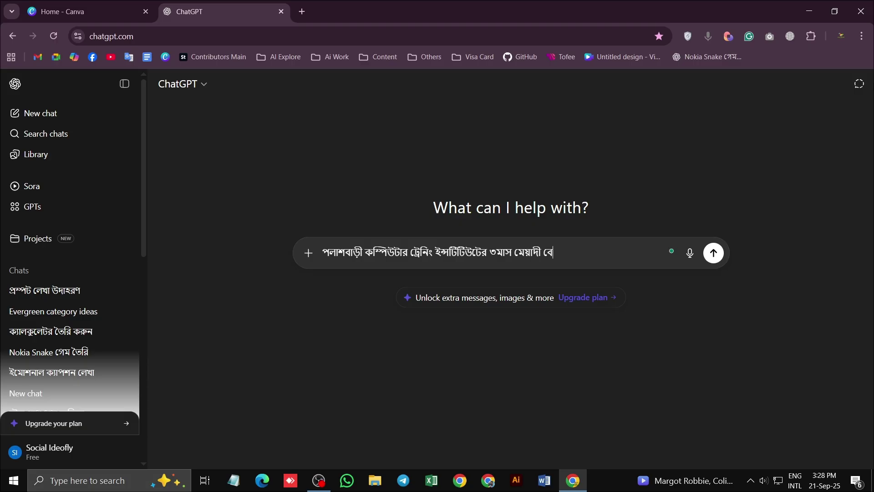
pyautogui.write('সিক কম্পিউটার প্র')
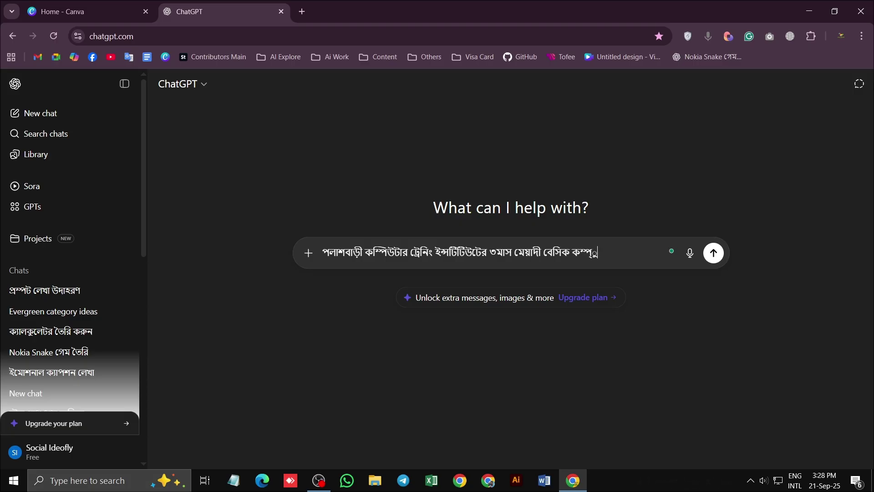
pyautogui.write('শিক্ষণ')
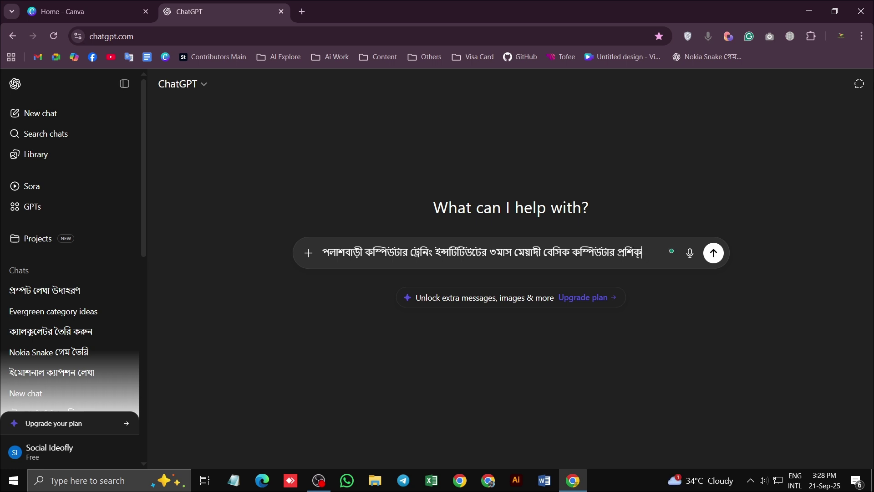
pyautogui.write(' কোপে')
pyautogui.write('র্সের')
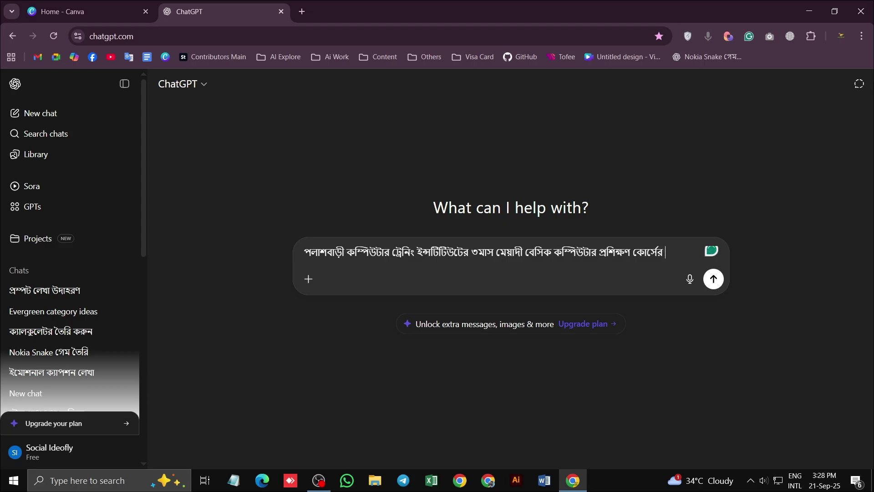
pyautogui.write('ভর্তি উপলক্ষে')
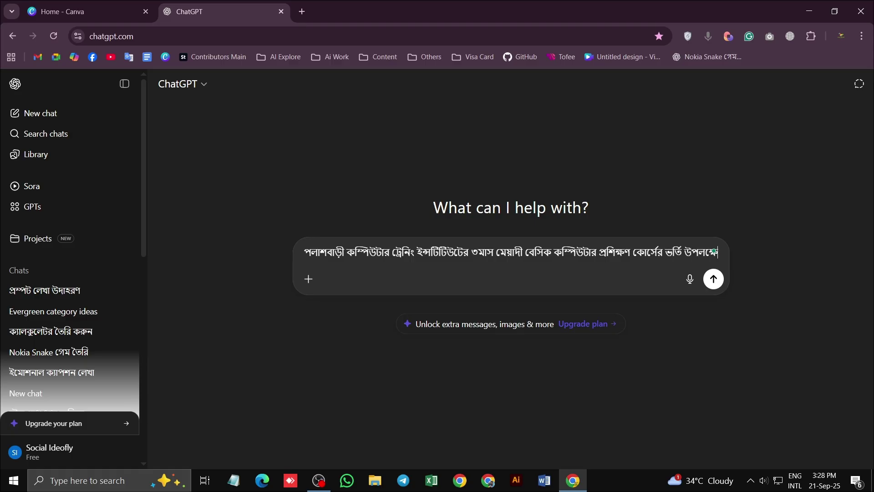
pyautogui.write(' একটি ভি')
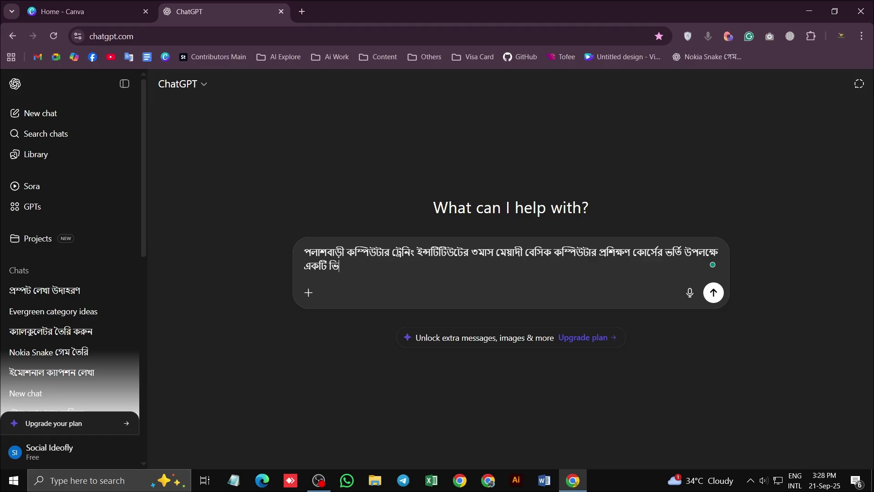
# Ask for an attractive script for a 1-minute video advertisement
pyautogui.press('BackSpace')
pyautogui.press('BackSpace')
pyautogui.press('BackSpace')
pyautogui.write('১ মিনি')
pyautogui.press('BackSpace')
pyautogui.press('BackSpace')
pyautogui.write('নিটের ভি')
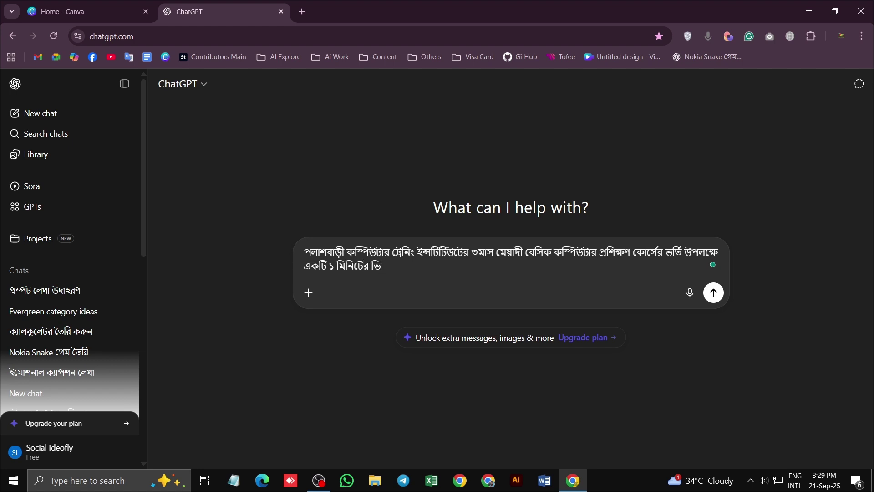
pyautogui.write('ডি')
pyautogui.write('ও বি')
pyautogui.write('জ্ঞা')
pyautogui.write('পন বানা')
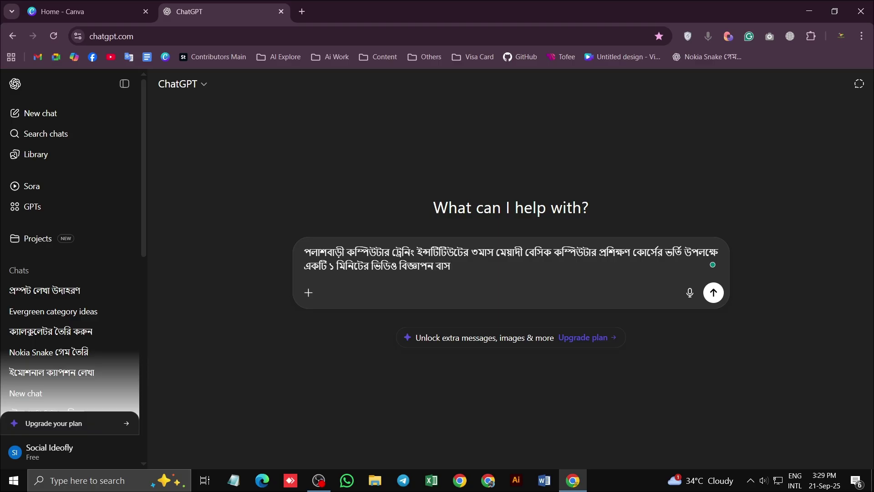
pyautogui.write('তে চাই। এটার জন্য')
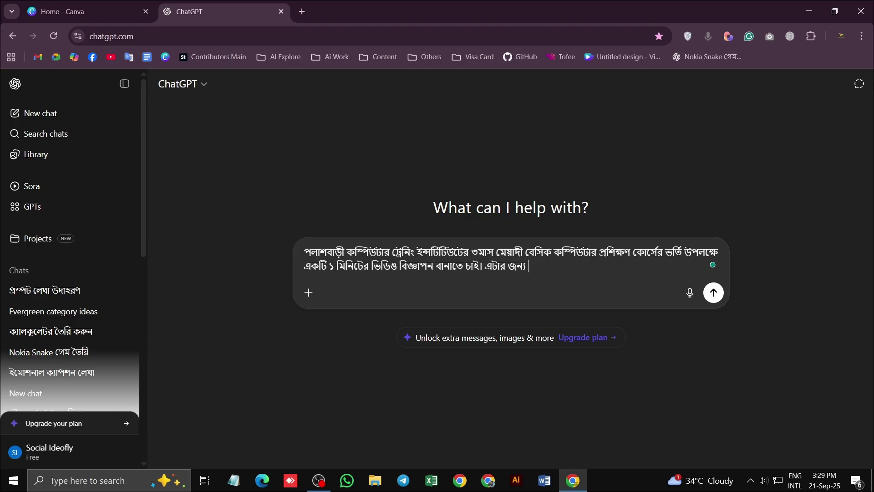
pyautogui.write(' একটি আকর্ষণী')
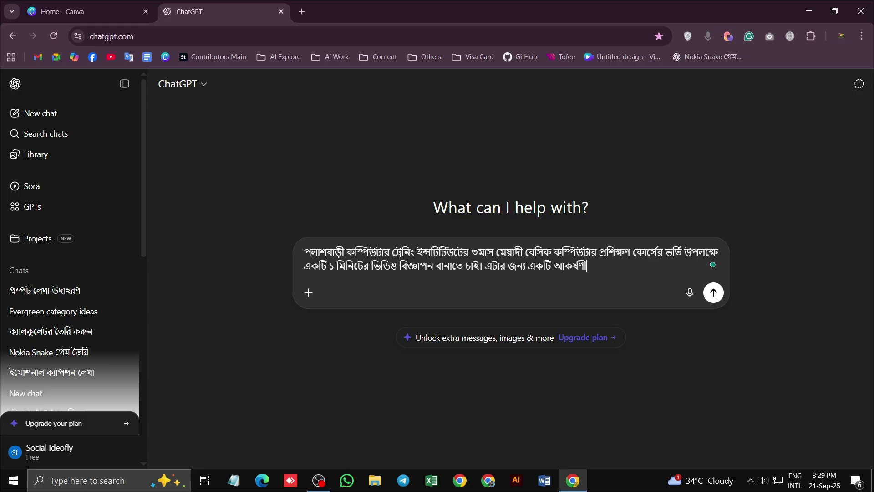
pyautogui.press('BackSpace')
pyautogui.write('ীয়')
pyautogui.write(' স্ক্রিপ')
pyautogui.write('্ট প্রয়ে')
pyautogui.write('াজন। ড')
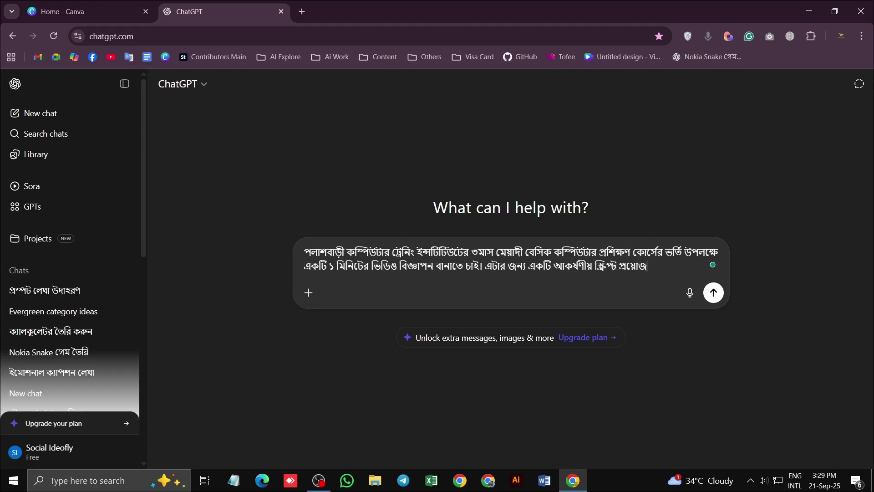
# Say the script will produce dual audio voices, then begin a '- অডিয়েন্স' line
pyautogui.press('BackSpace')
pyautogui.write('যা থেকে ডুয়েল অডিও')
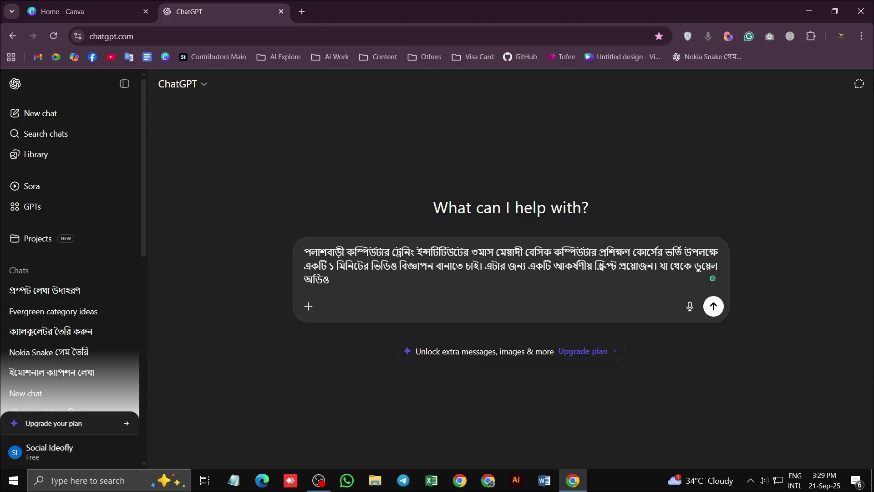
pyautogui.write(' ভয়েস তৈরী করে')
pyautogui.press('BackSpace')
pyautogui.press('BackSpace')
pyautogui.write('র')
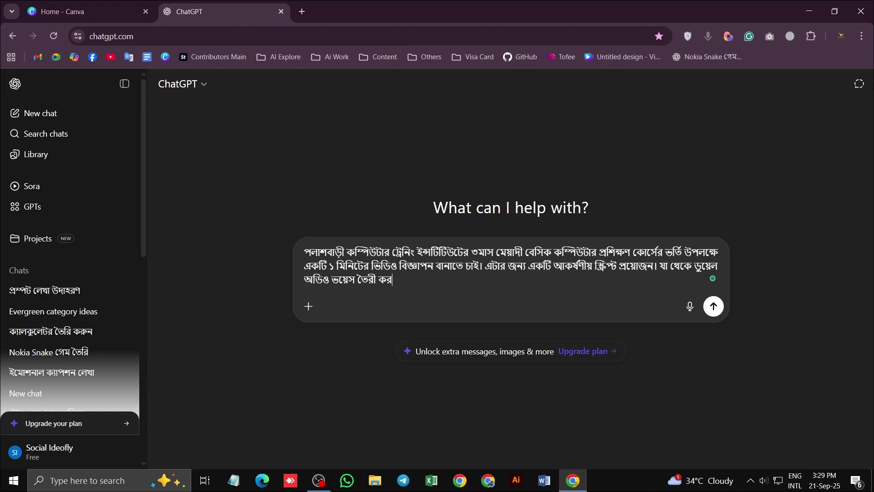
pyautogui.write('বো।')
pyautogui.hotkey('shift', 'Return')
pyautogui.hotkey('shift', 'Return')
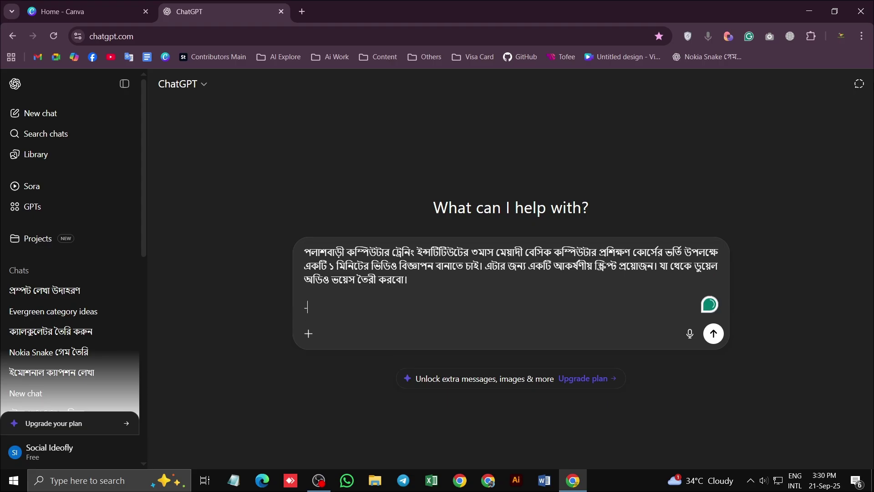
pyautogui.write('- অডি')
pyautogui.write('য়ে')
pyautogui.write('ন্স')
# Set the audience line to SSC / HSC students and everyone
pyautogui.click(291, 308)
pyautogui.press('Delete')
pyautogui.press('Delete')
pyautogui.click(370, 311)
pyautogui.write(': এস')
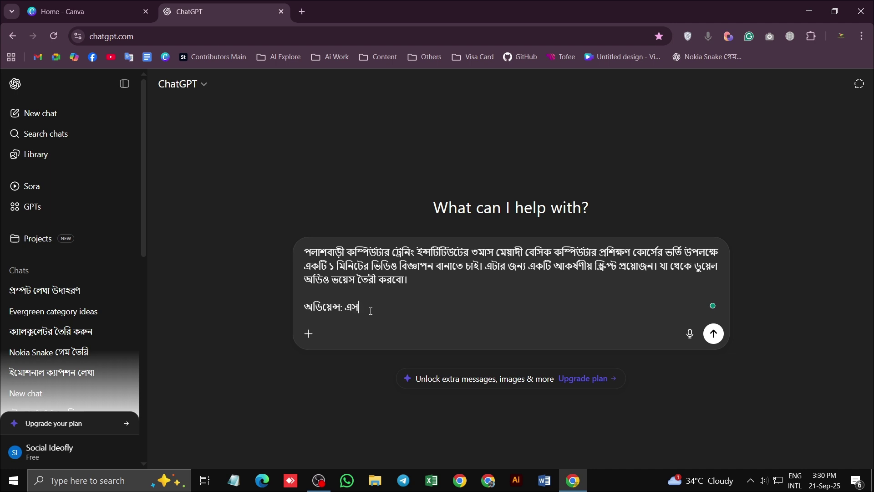
pyautogui.write('.এসসি')
pyautogui.write('.এই')
pyautogui.press('BackSpace')
pyautogui.press('BackSpace')
pyautogui.press('BackSpace')
pyautogui.press('BackSpace')
pyautogui.press('BackSpace')
pyautogui.write('সি')
pyautogui.write('এই')
pyautogui.press('BackSpace')
pyautogui.press('BackSpace')
pyautogui.write('/ এইচএসসি ও ')
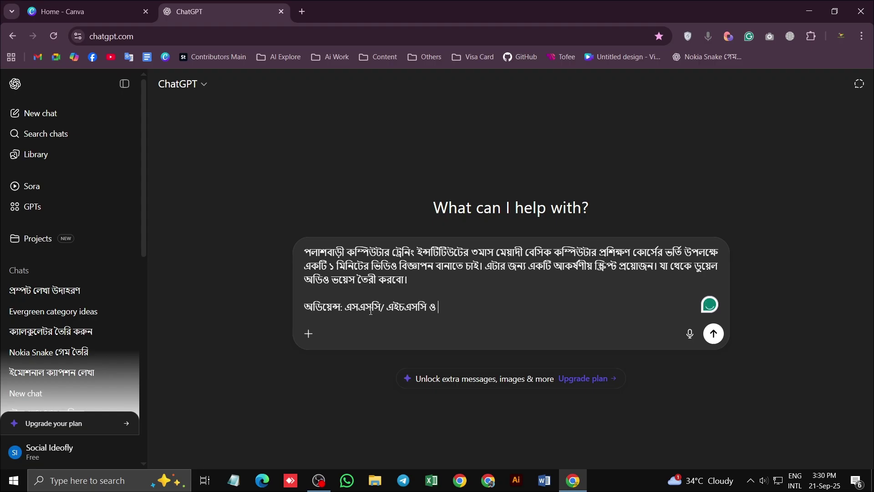
pyautogui.write('সবাই')
# Add a 'প্রতিষ্ঠানের ঠিকানা' line giving the institute's address
pyautogui.hotkey('shift', 'Return')
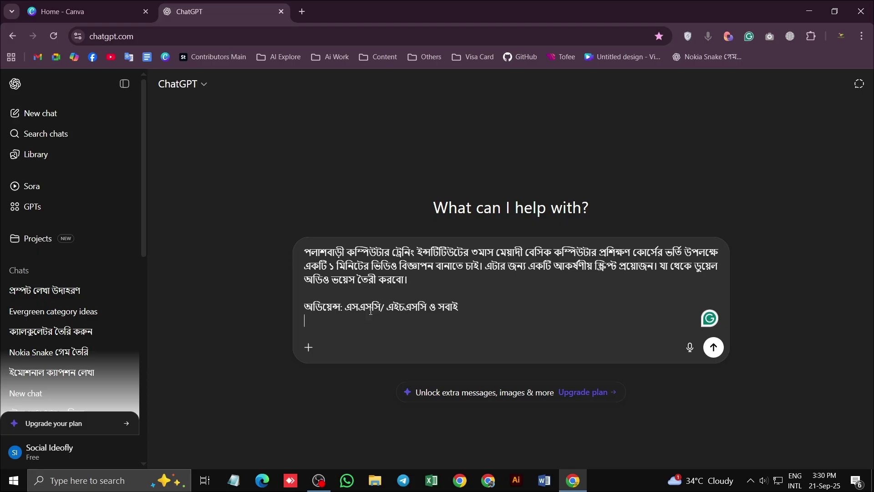
pyautogui.write('ঠি')
pyautogui.press('BackSpace')
pyautogui.press('BackSpace')
pyautogui.write('প্রতিষ্ঠানের')
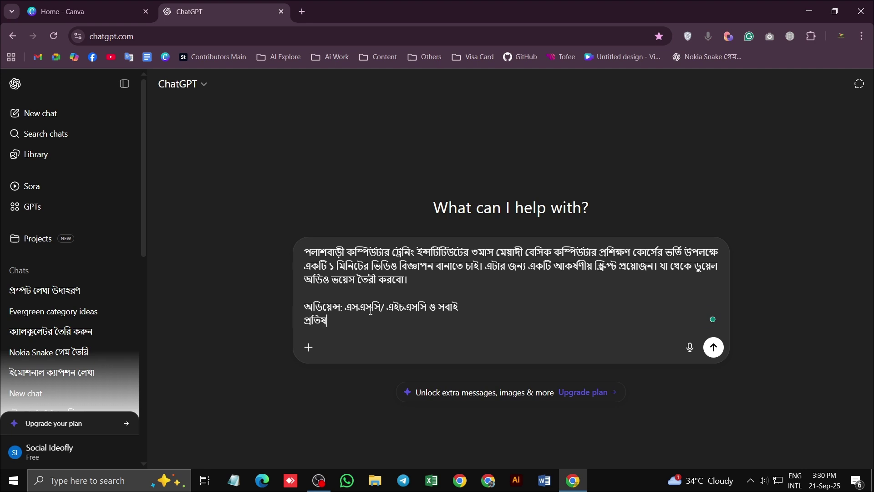
pyautogui.write(' ঠিকানা')
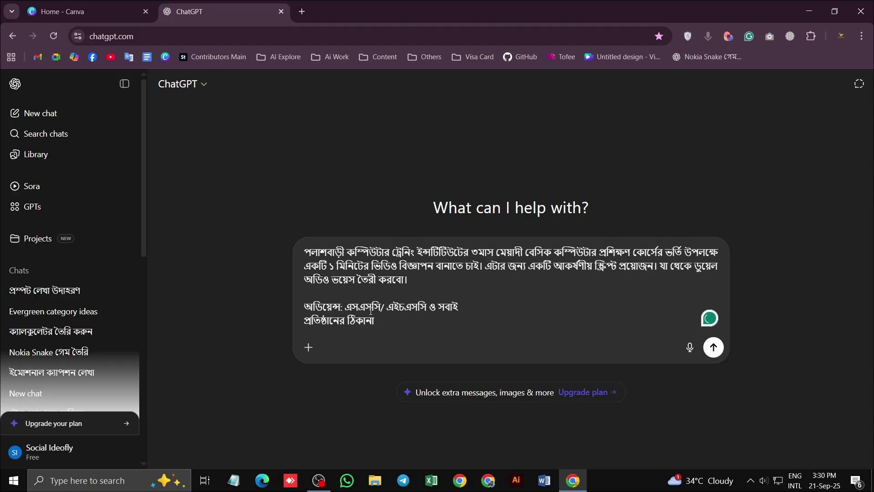
pyautogui.write(': এসএমপা')
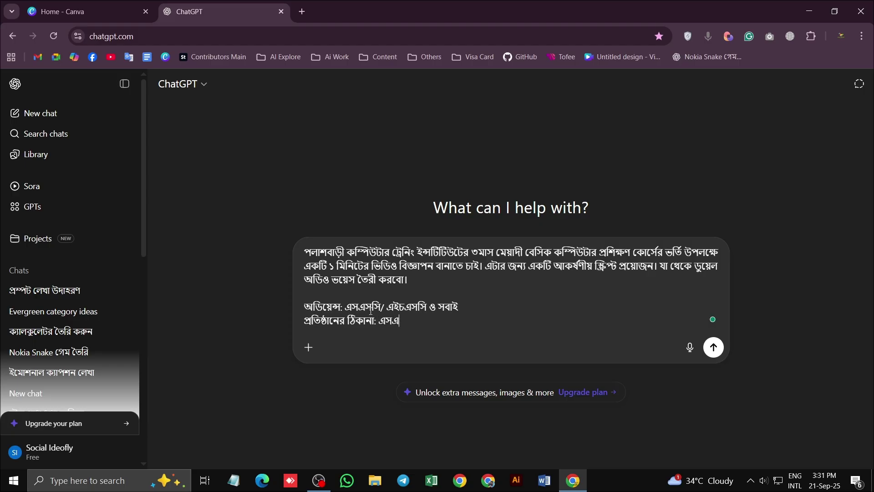
pyautogui.press('BackSpace')
pyautogui.press('BackSpace')
pyautogui.press('BackSpace')
pyautogui.press('BackSpace')
pyautogui.write('এম পাই')
pyautogui.press('BackSpace')
pyautogui.press('BackSpace')
pyautogui.press('BackSpace')
pyautogui.write('পাইলট স্কুল ও ফা')
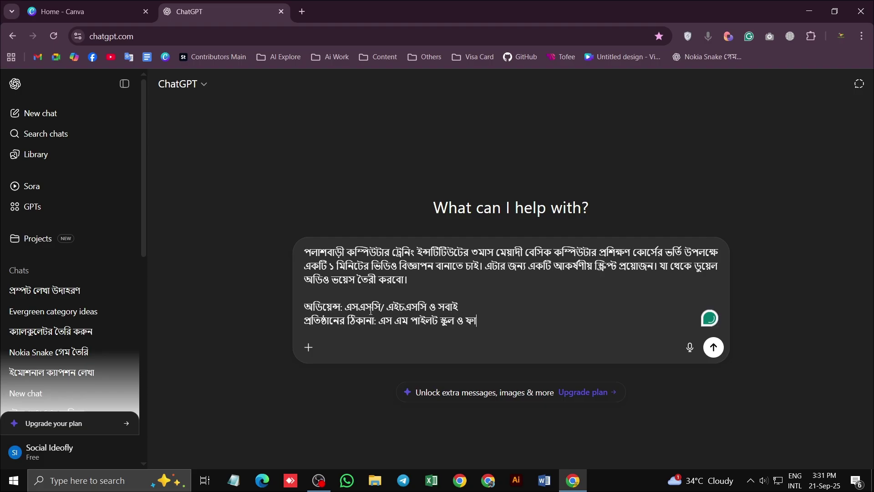
pyautogui.write('জিল ডিগ্রী মাদরা')
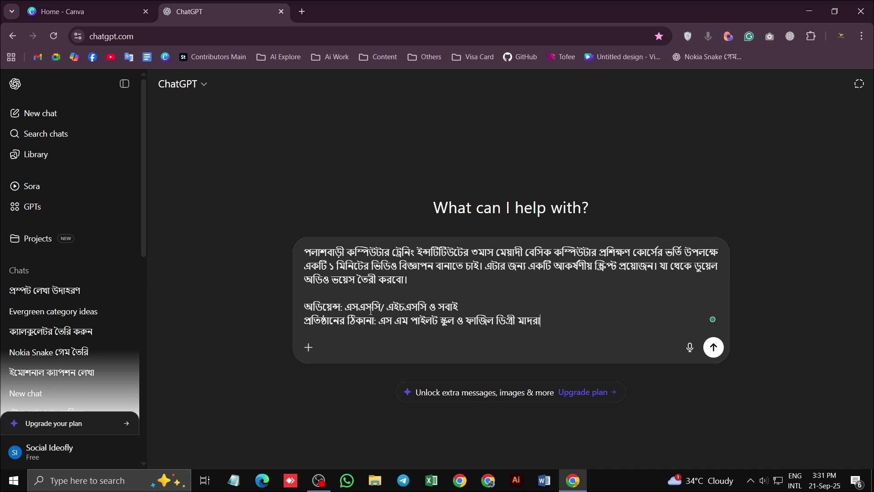
pyautogui.write('সা সংলগ্ন, কাশিয়াবাড়ী')
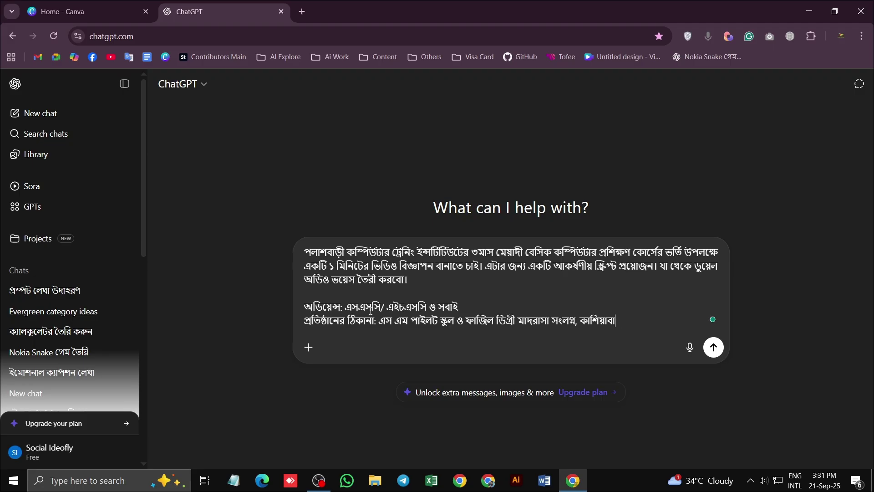
pyautogui.write(' রোয')
pyautogui.press('BackSpace')
pyautogui.write('ড')
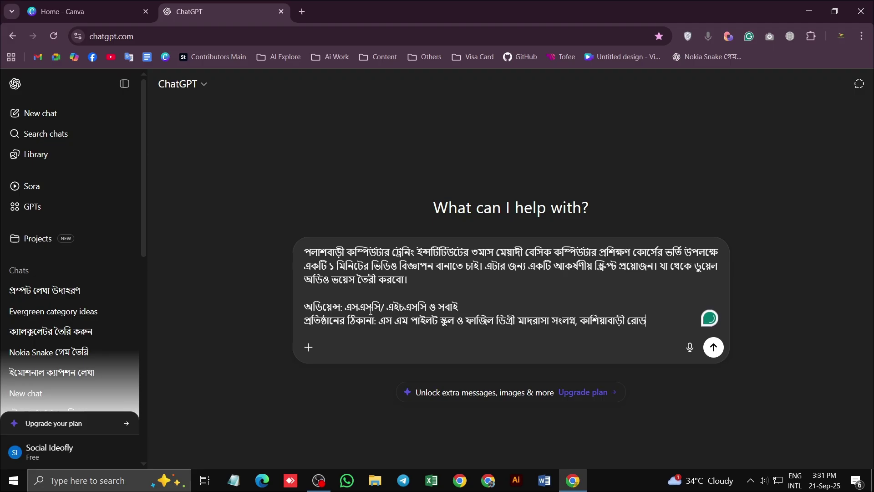
pyautogui.write(', পলাশবাড়ী, ')
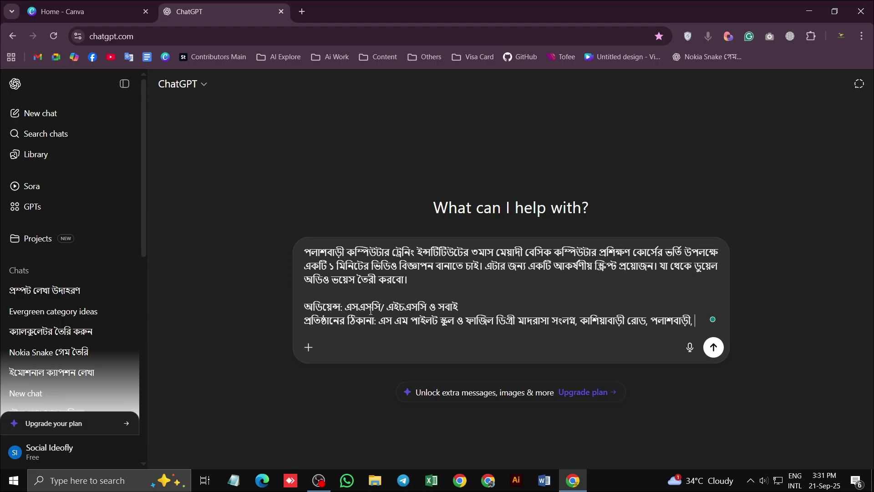
pyautogui.write('গাইবান্ধা।')
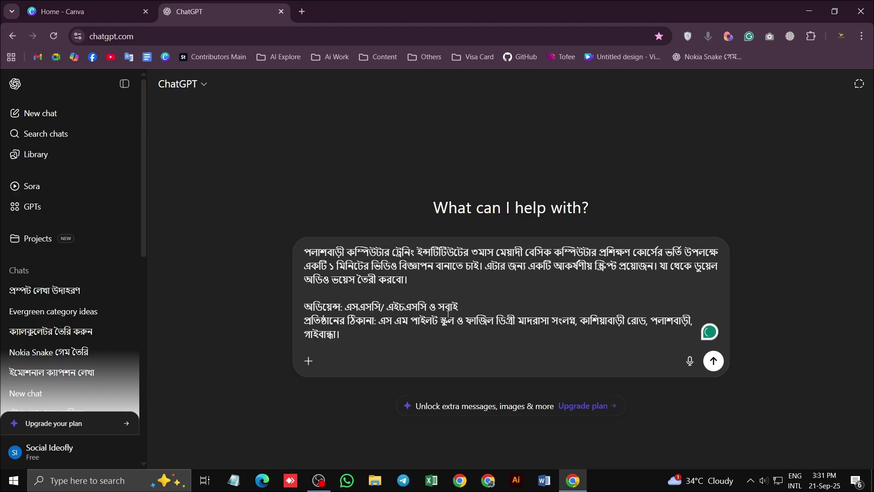
# Add a line with the mobile number for admission details
pyautogui.hotkey('shift', 'Return')
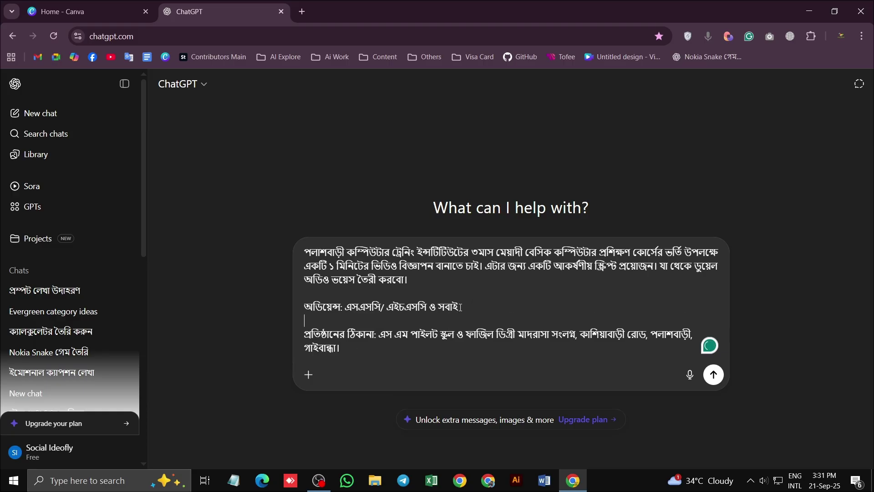
pyautogui.write('ভর্তি সং')
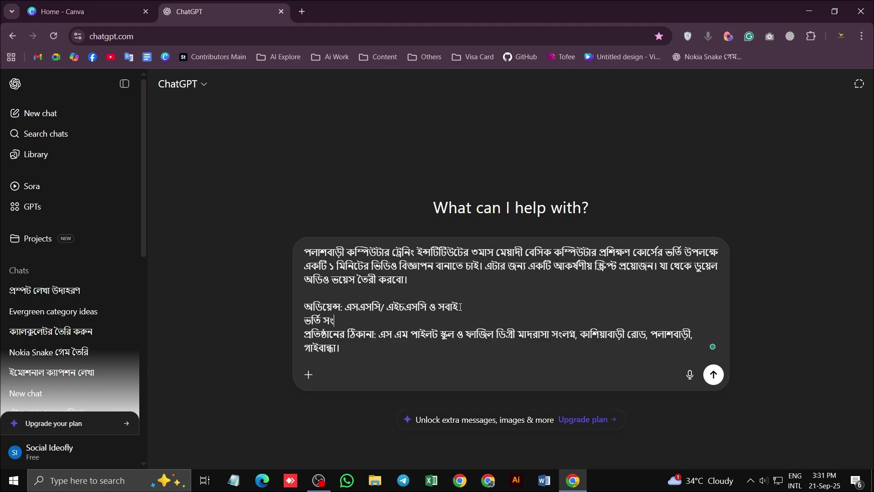
pyautogui.write('ক্রান্ত বিস্তারিত জানতে')
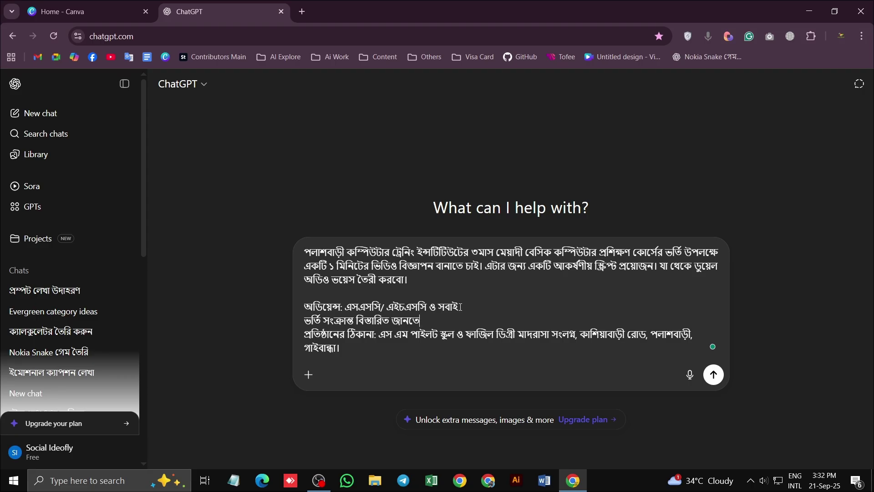
pyautogui.write(' মোবাইল ং')
pyautogui.press('BackSpace')
pyautogui.write('নং')
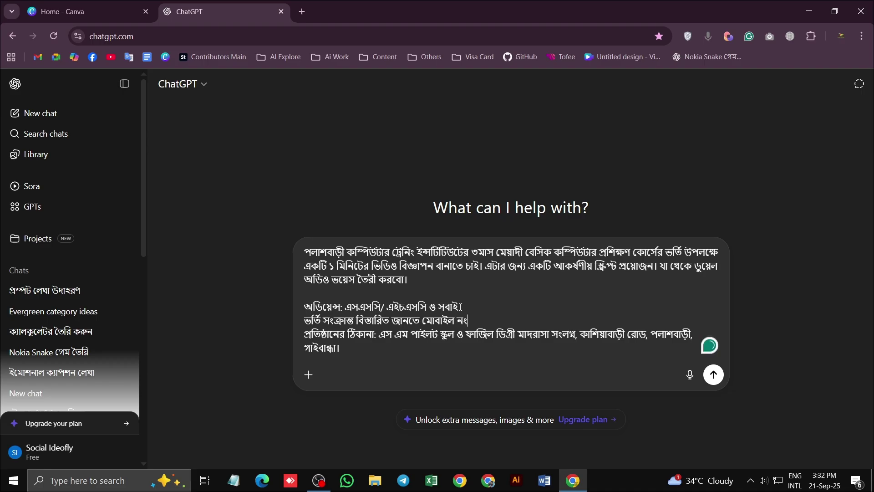
pyautogui.click(387, 360)
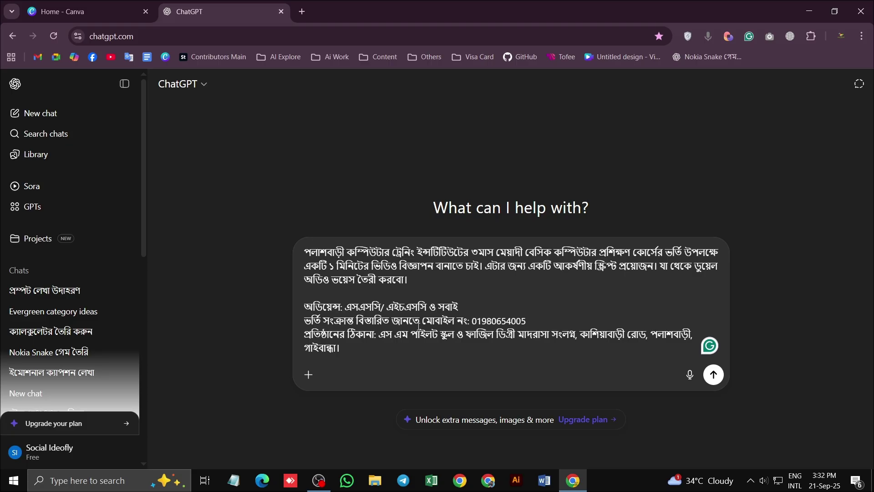
# Close the prompt asking for a professional audio script covering these points
pyautogui.hotkey('shift', 'Return')
pyautogui.hotkey('shift', 'Return')
pyautogui.write('এই বিষয়')
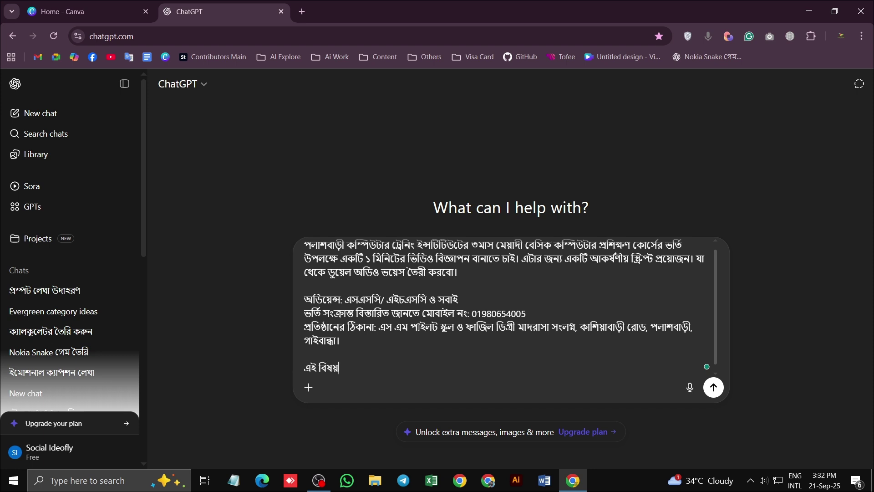
pyautogui.write('গুলি মাথায় রেখে একটা')
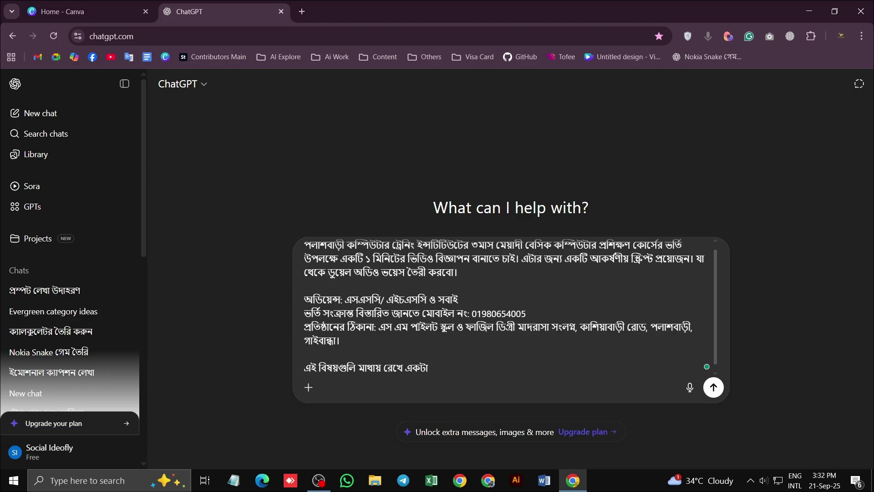
pyautogui.write(' প্রফেশনাল সি')
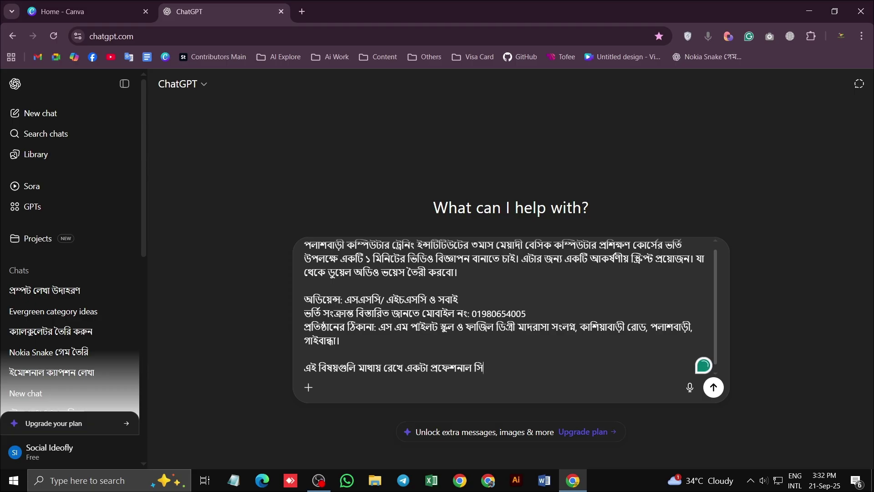
pyautogui.press('BackSpace')
pyautogui.press('BackSpace')
pyautogui.write('স্ক্রিপ্ট লি')
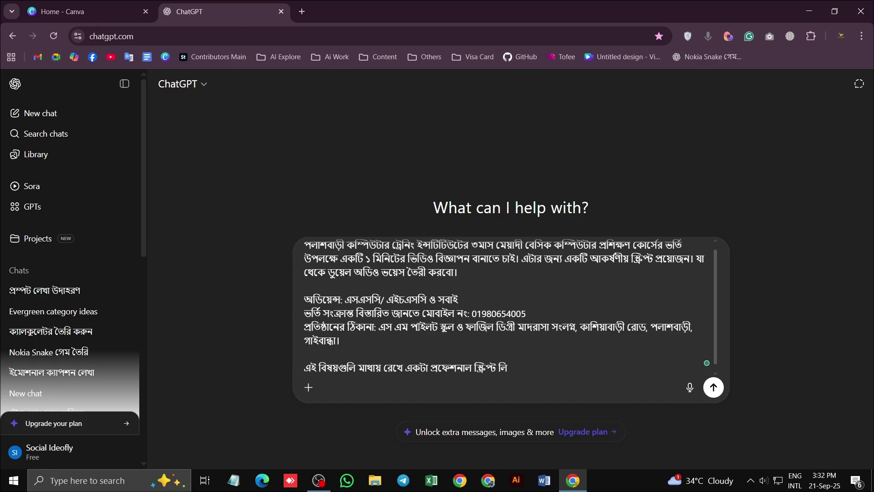
pyautogui.write('খে দাও।')
pyautogui.click(474, 368)
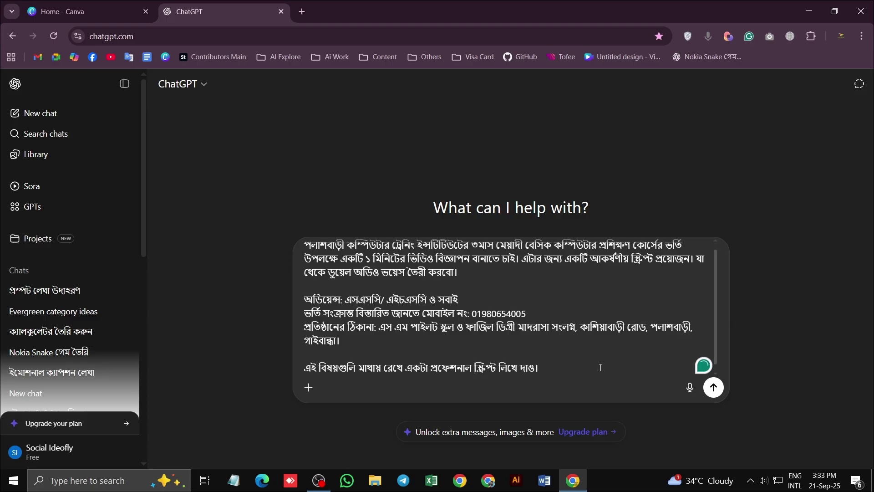
pyautogui.write('অডিও')
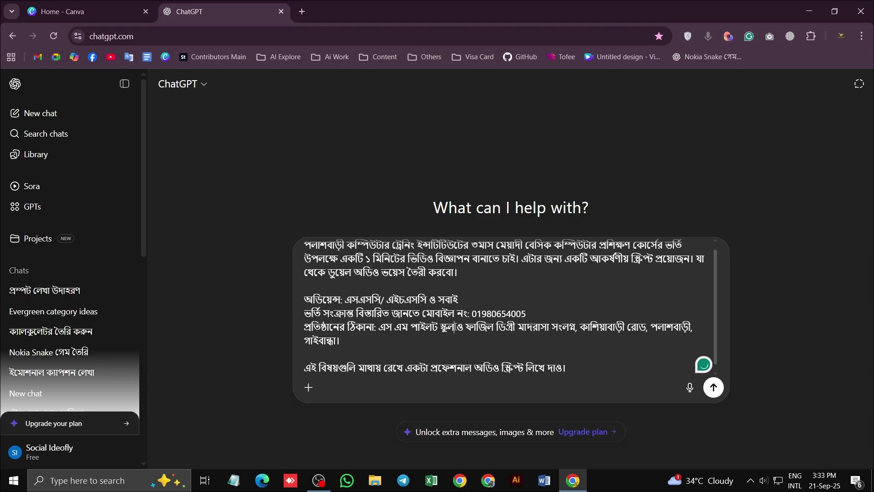
# Reword the address to say 'এর পাশে' after the pilot school name
pyautogui.click(455, 326)
pyautogui.write('এর ট')
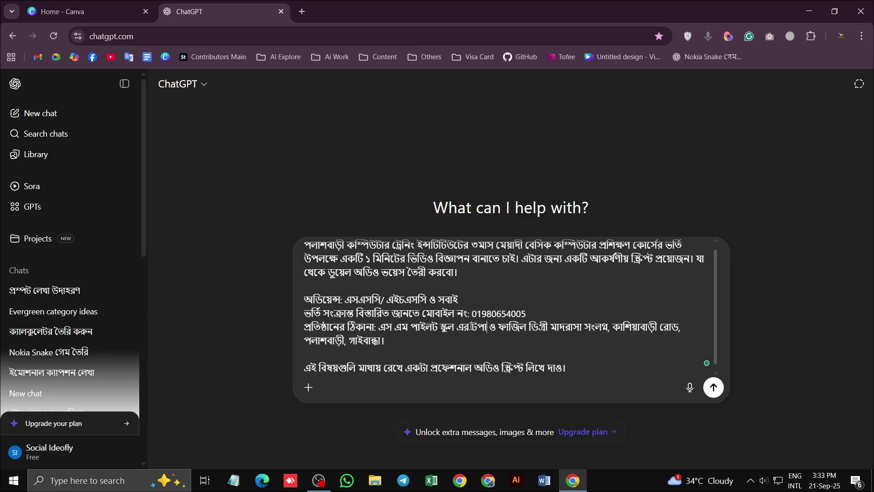
pyautogui.write(' পাশে')
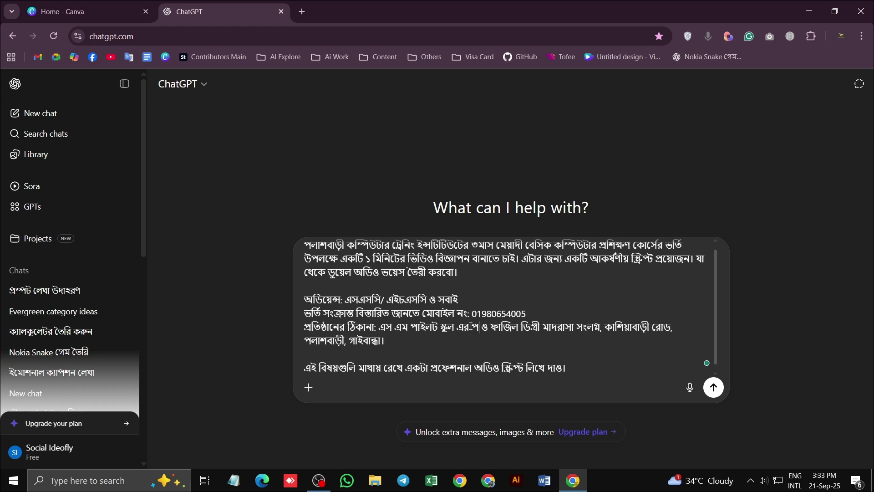
pyautogui.press('Delete')
pyautogui.press('Delete')
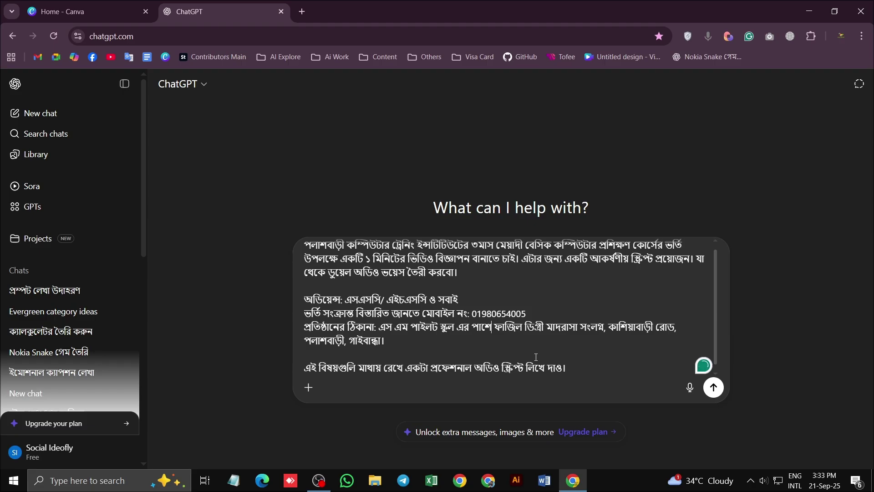
pyautogui.scroll(1, 603, 346)
pyautogui.scroll(-1, 596, 355)
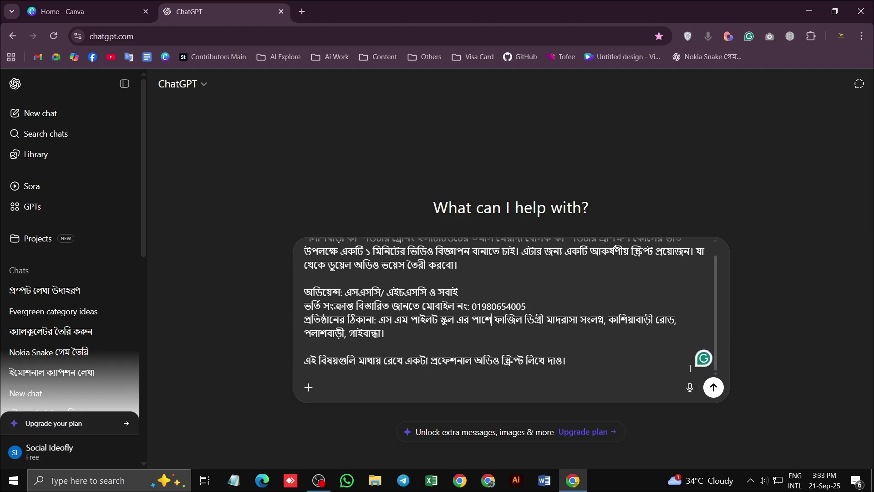
# Revise the audience line with 'বিশেষভাবে', 'ব্যাচ', '। এছাড়াও' and 'কোর্সটি করতে পারবে।'
pyautogui.scroll(1, 590, 362)
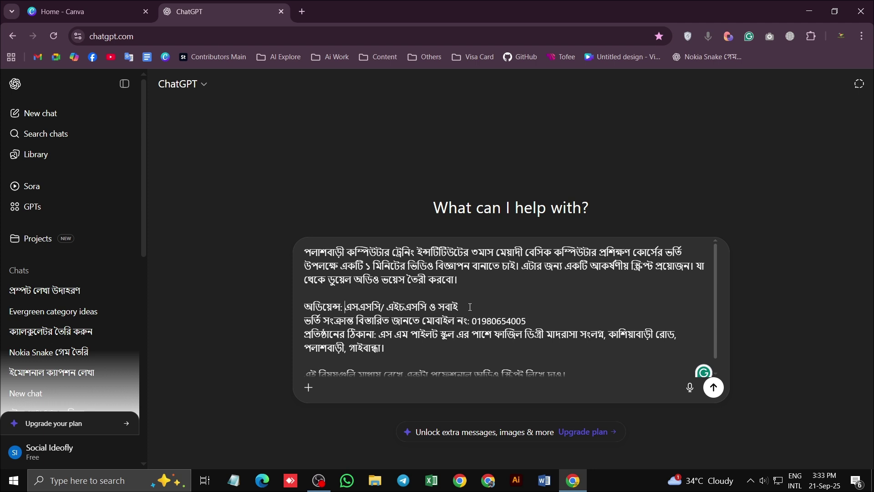
pyautogui.write('বি ')
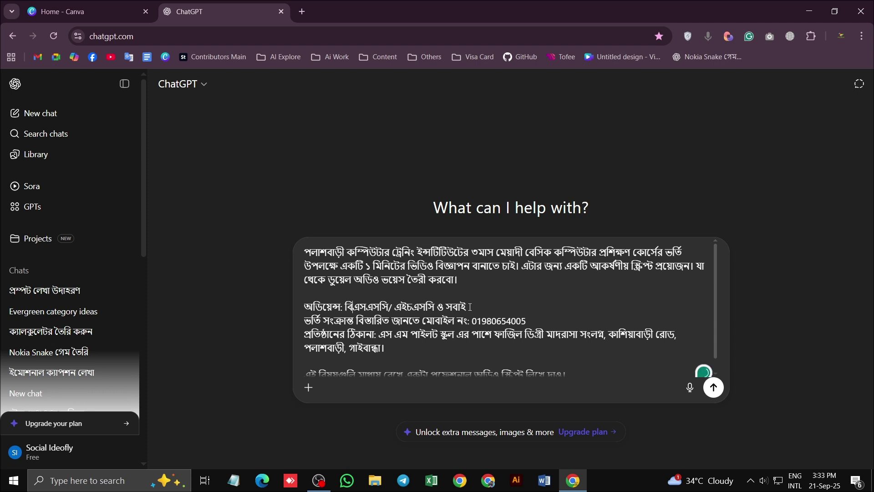
pyautogui.write('শেষভাবে')
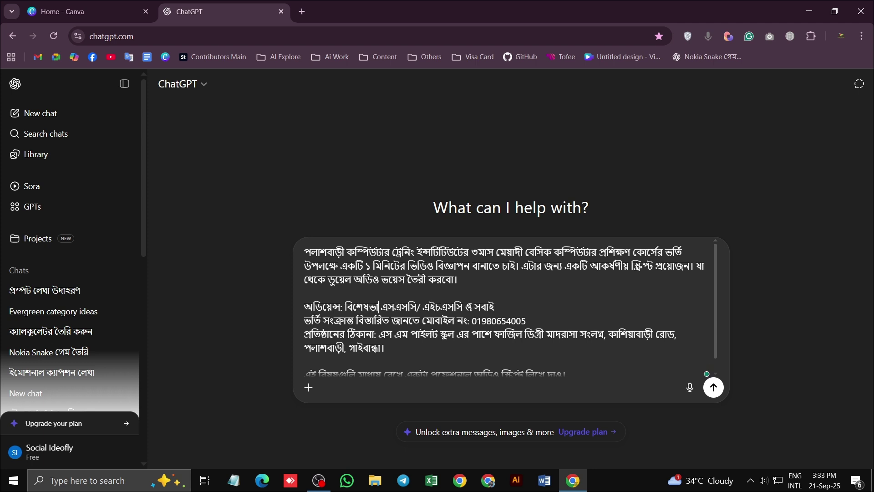
pyautogui.click(472, 307)
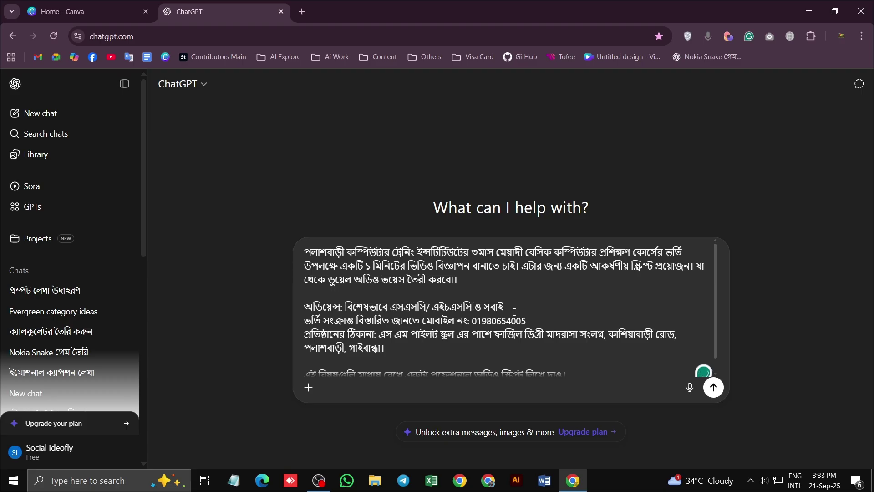
pyautogui.write('ব্যাচ')
pyautogui.click(501, 307)
pyautogui.press('BackSpace')
pyautogui.write('। এছাড়াও')
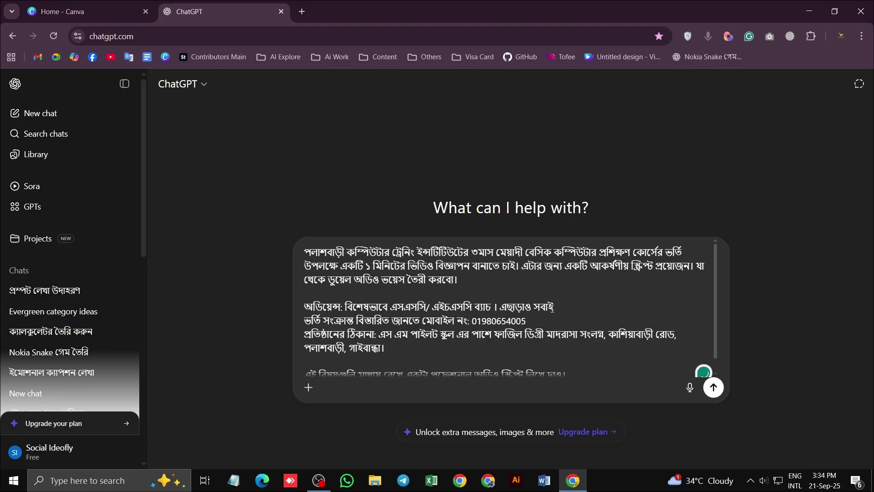
pyautogui.click(566, 304)
pyautogui.write('কোর্সটি করতে পা')
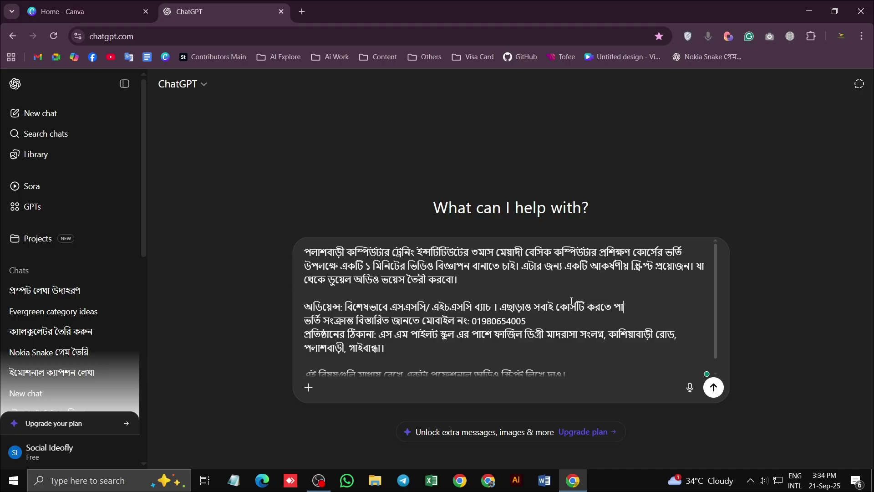
pyautogui.write('রবে।')
pyautogui.scroll(-1, 572, 301)
pyautogui.press('Return')
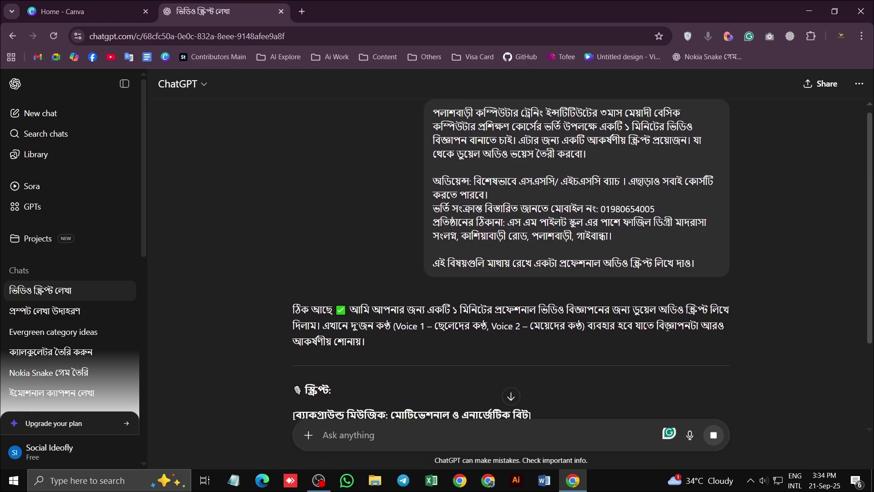
pyautogui.scroll(-2, 668, 327)
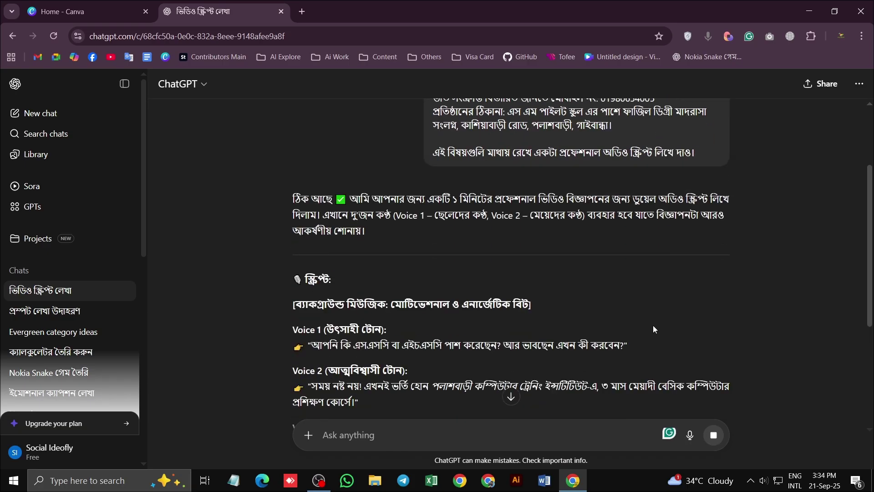
pyautogui.scroll(-4, 683, 243)
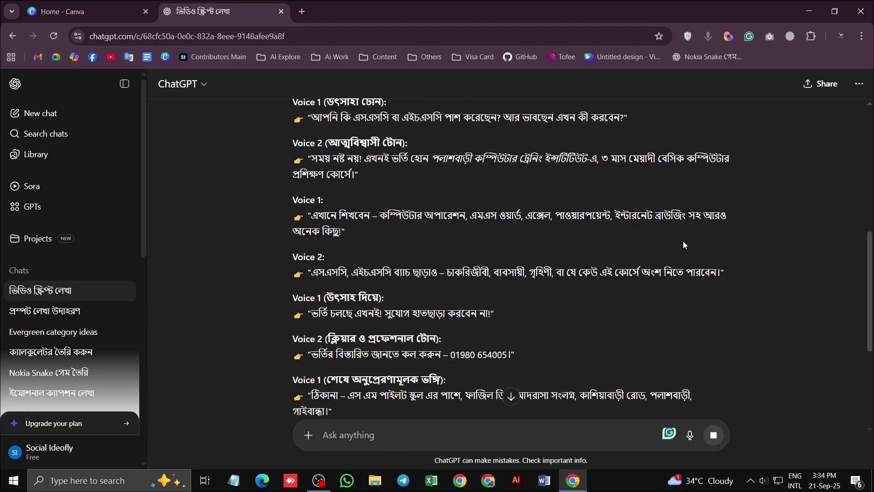
pyautogui.scroll(-5, 683, 243)
pyautogui.scroll(6, 614, 261)
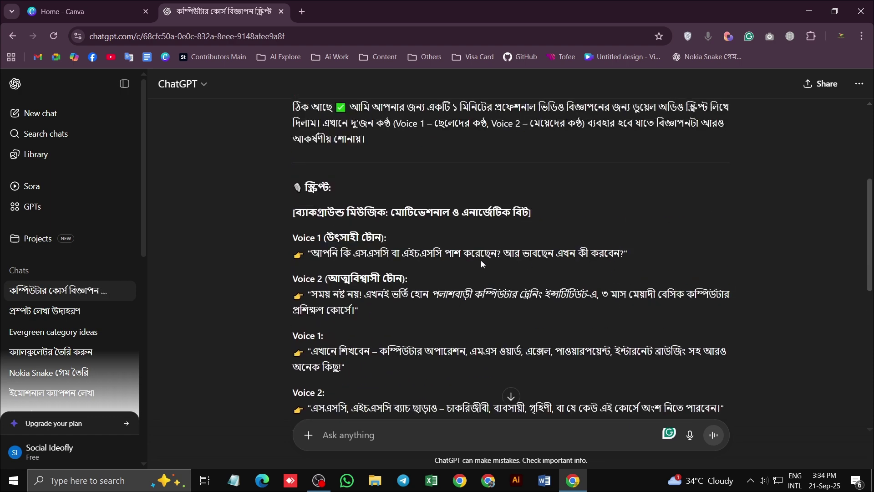
pyautogui.scroll(-1, 481, 264)
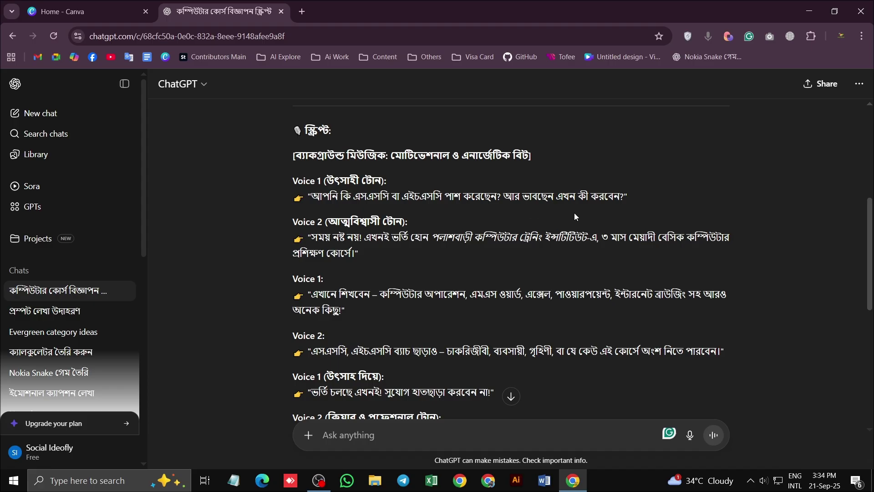
pyautogui.scroll(-1, 386, 241)
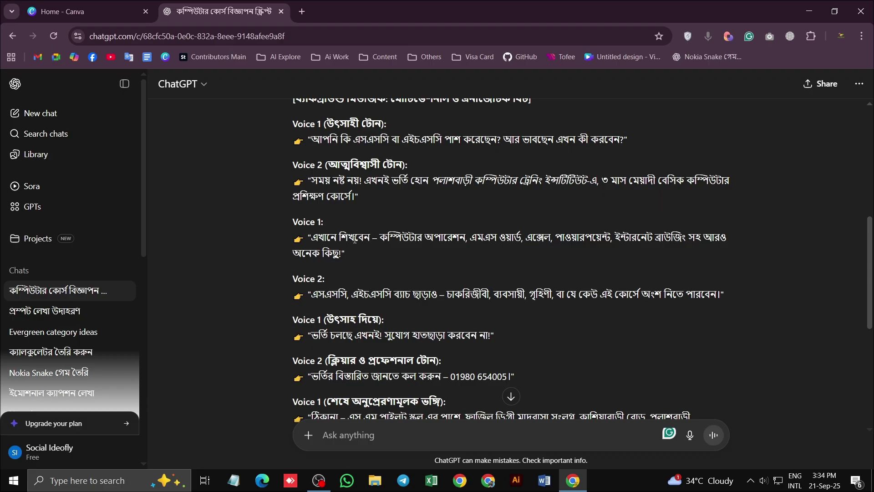
pyautogui.moveTo(376, 238); pyautogui.dragTo(375, 257)
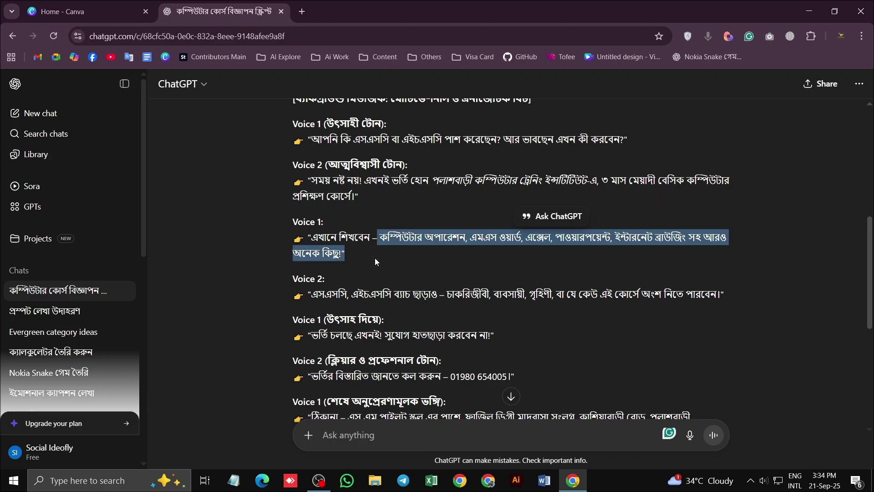
pyautogui.scroll(-2, 375, 257)
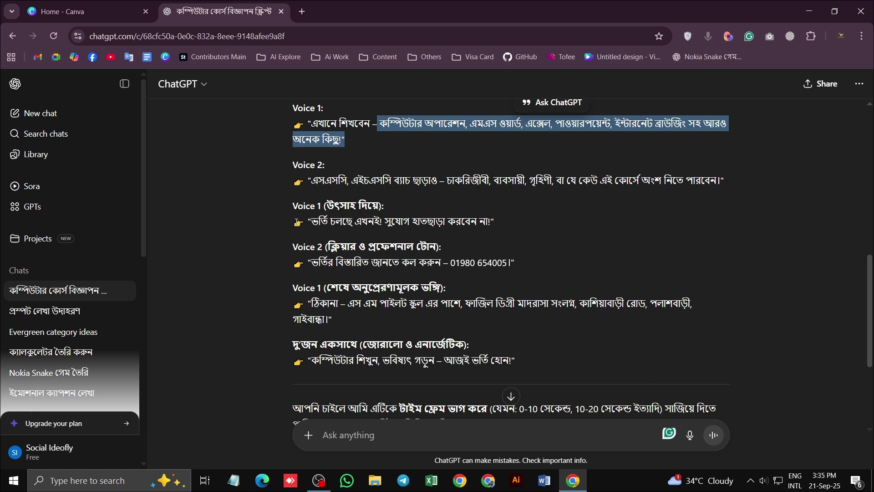
pyautogui.scroll(-1, 296, 222)
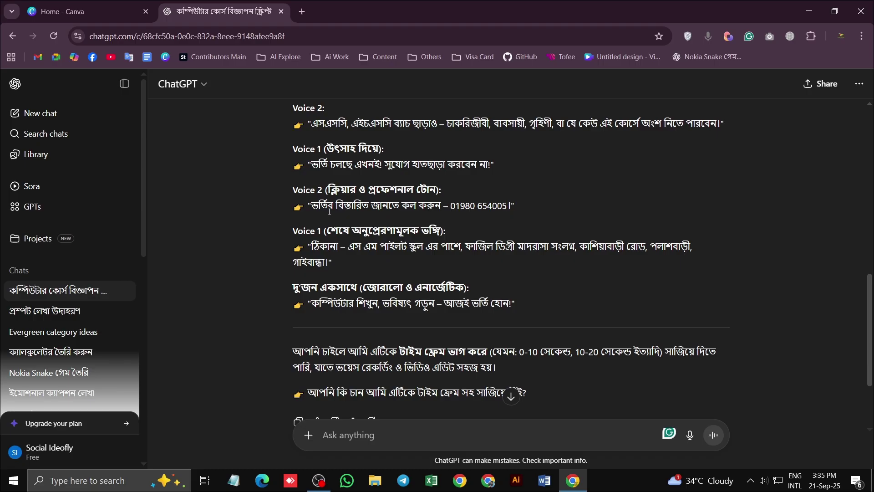
pyautogui.scroll(-1, 337, 206)
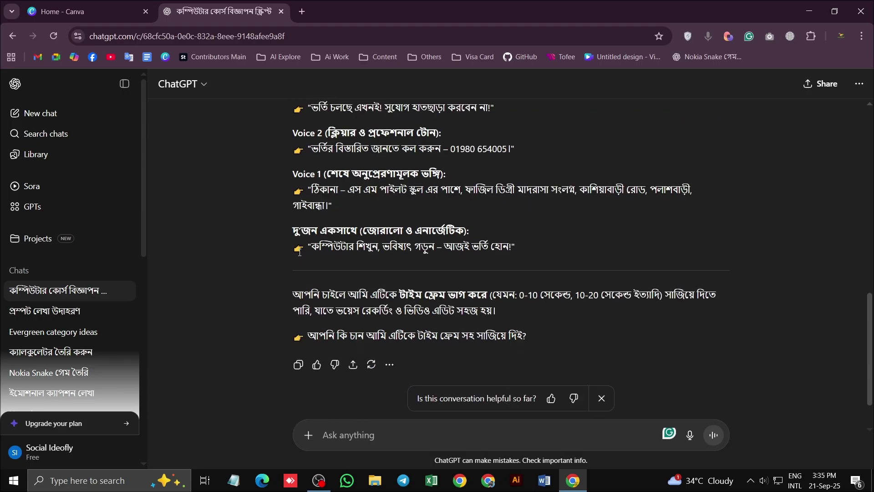
pyautogui.scroll(-1, 588, 237)
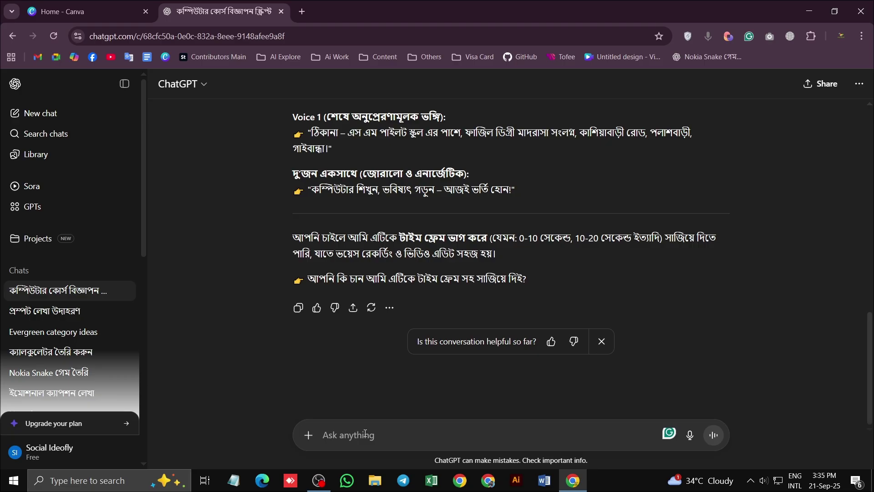
# Send 'স্টুডেন্টদের জন্য বিশেষ ডিসকাউন্ট রয়েছে।', replacing an earlier 35% offer draft
pyautogui.write('অ')
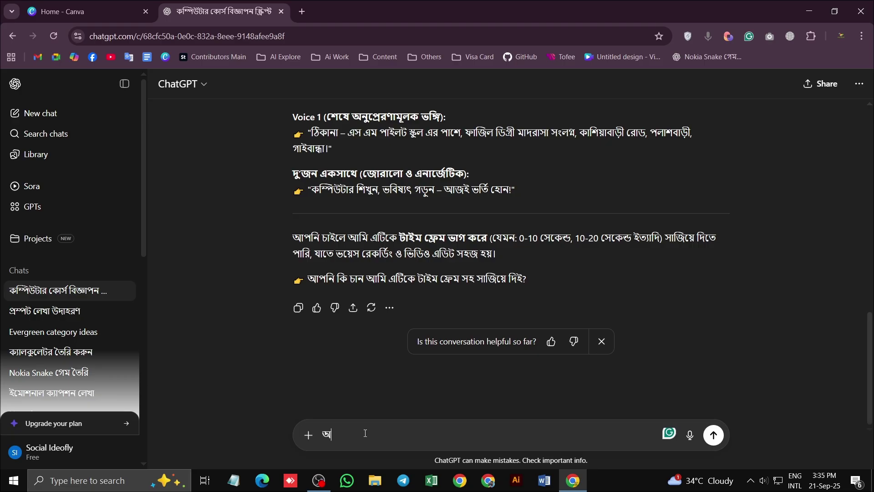
pyautogui.press('BackSpace')
pyautogui.write('৩৫%অ')
pyautogui.press('BackSpace')
pyautogui.write('অ')
pyautogui.press('BackSpace')
pyautogui.write('অফার')
pyautogui.press('BackSpace')
pyautogui.press('BackSpace')
pyautogui.press('BackSpace')
pyautogui.press('BackSpace')
pyautogui.press('BackSpace')
pyautogui.press('BackSpace')
pyautogui.press('BackSpace')
pyautogui.press('BackSpace')
pyautogui.write('স্টুডেন্ড')
pyautogui.press('BackSpace')
pyautogui.press('BackSpace')
pyautogui.press('BackSpace')
pyautogui.press('BackSpace')
pyautogui.press('BackSpace')
pyautogui.write('ডেন্টদের জন্য')
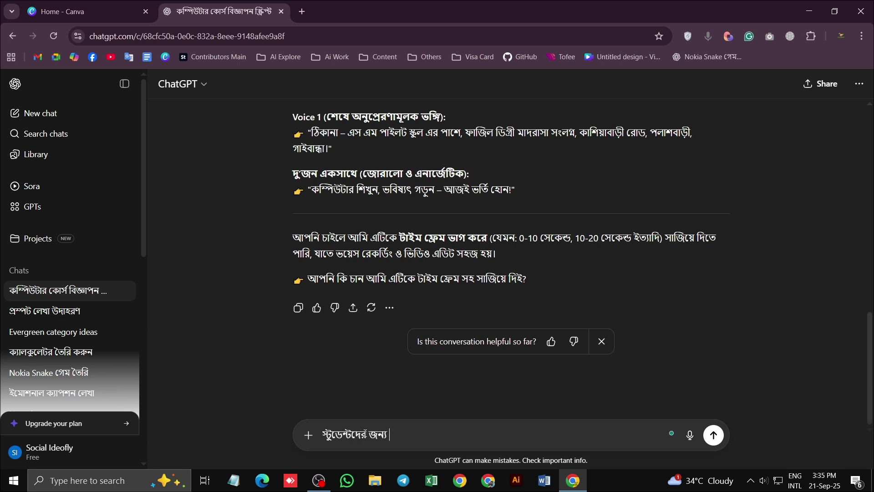
pyautogui.write(' বিশেষ ডিসকাউন্ট')
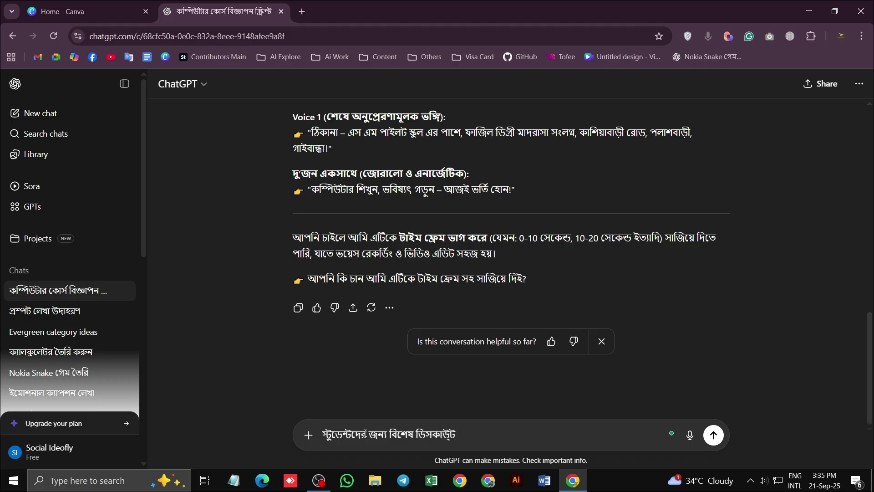
pyautogui.write('ন্ট')
pyautogui.write('য়েছে।')
pyautogui.press('Return')
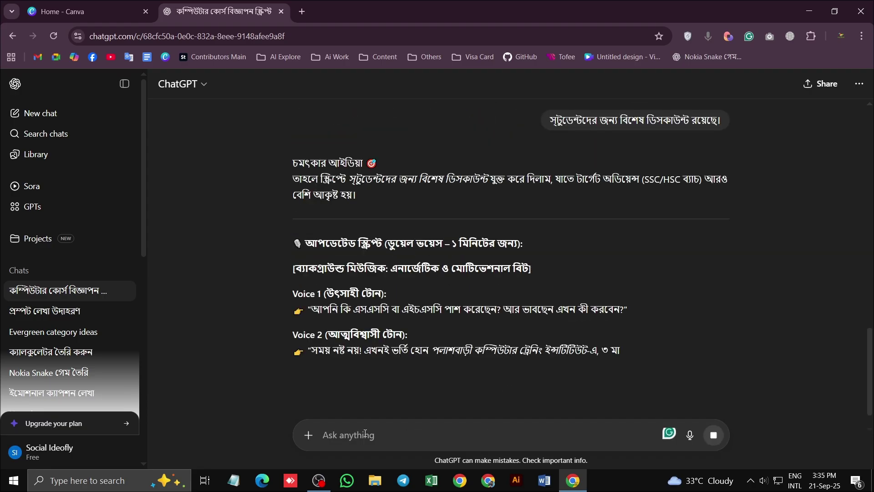
# Scroll through the revised script to review the new student discount line
pyautogui.scroll(-4, 458, 318)
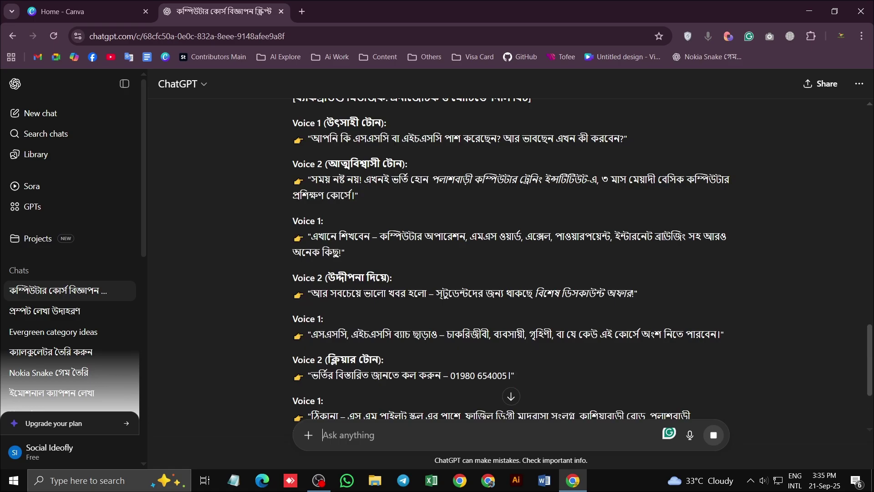
pyautogui.scroll(2, 687, 220)
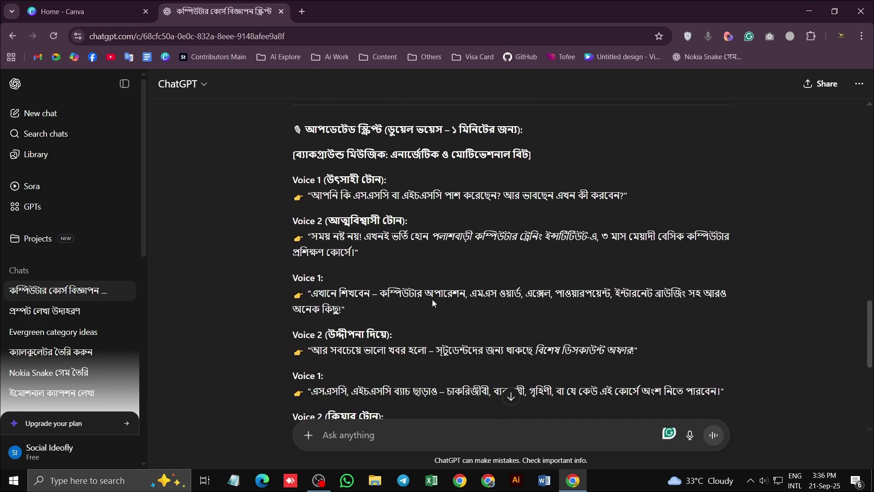
pyautogui.scroll(-5, 432, 299)
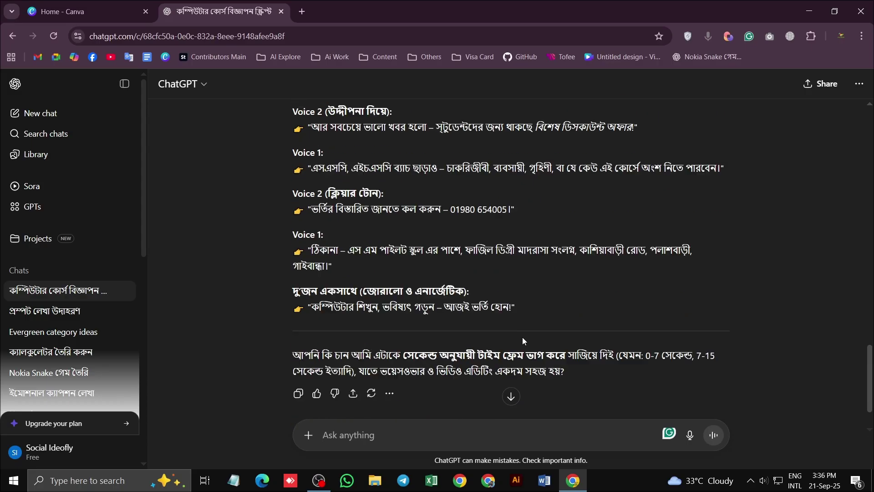
pyautogui.scroll(-1, 528, 333)
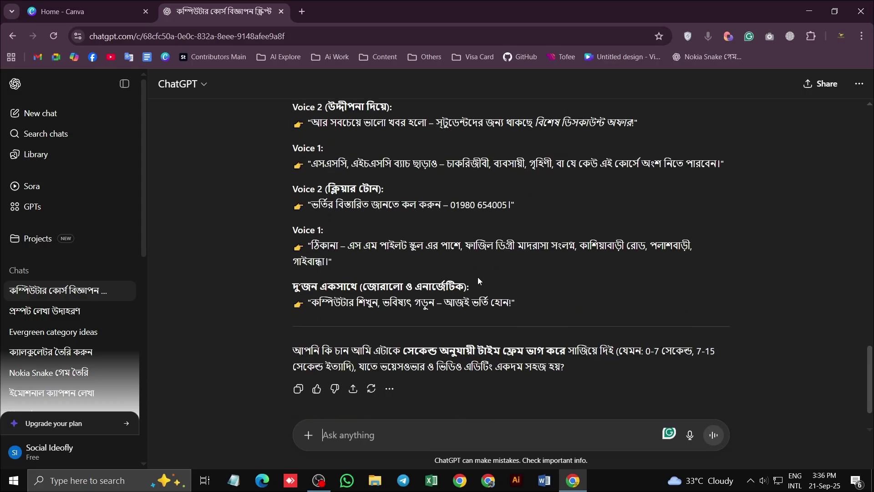
pyautogui.scroll(1, 433, 275)
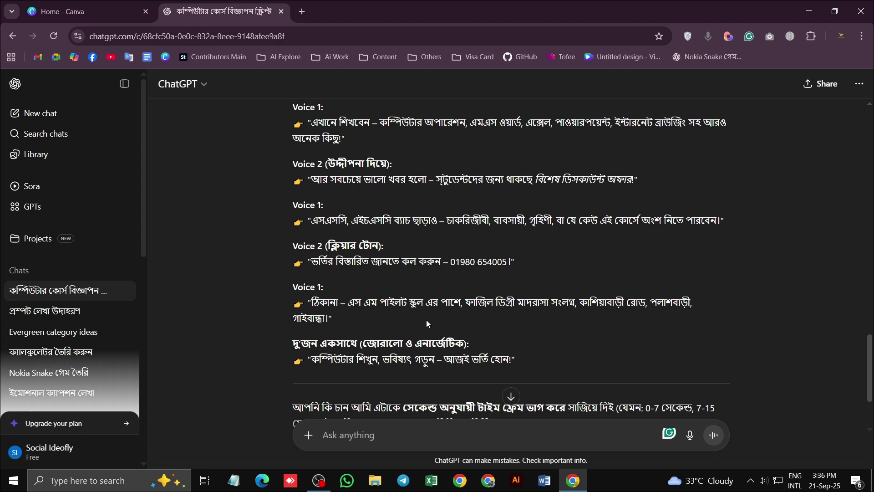
pyautogui.scroll(-1, 438, 312)
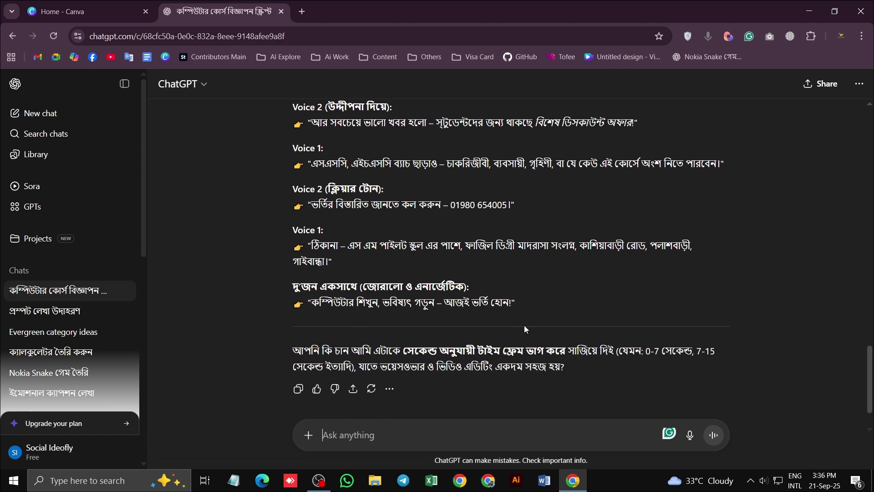
pyautogui.scroll(7, 525, 329)
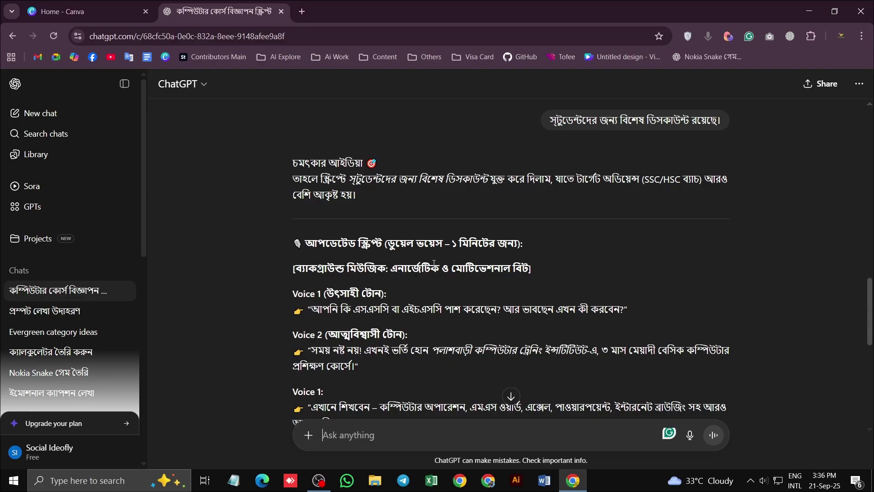
# Open Google AI Studio's 'Generate native speech with Gemini' page in a new tab, then return to ChatGPT
pyautogui.click(302, 12)
pyautogui.click(275, 57)
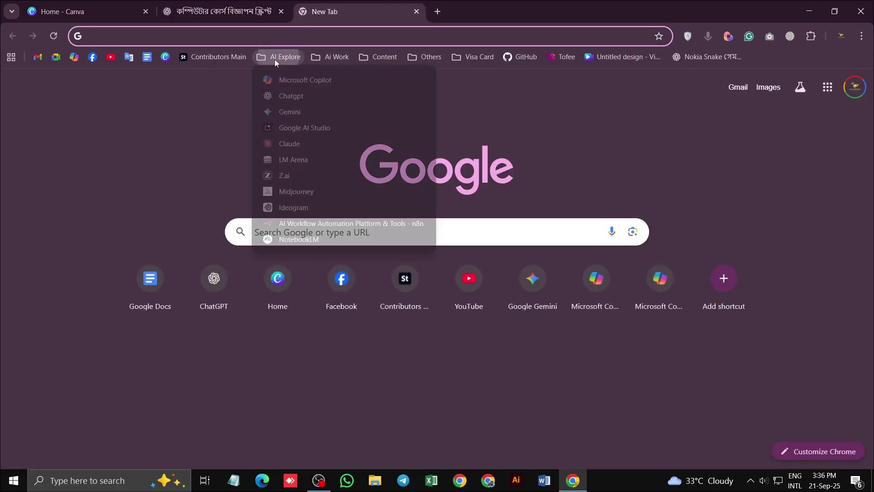
pyautogui.click(306, 125)
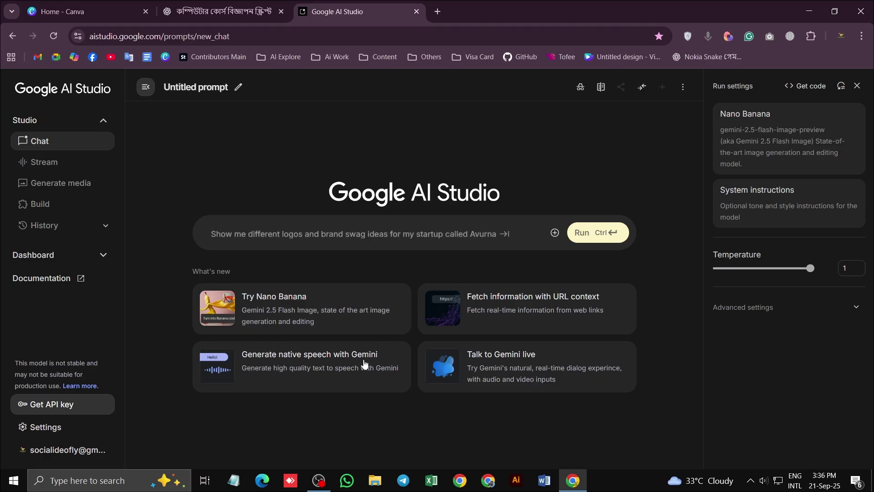
pyautogui.click(318, 363)
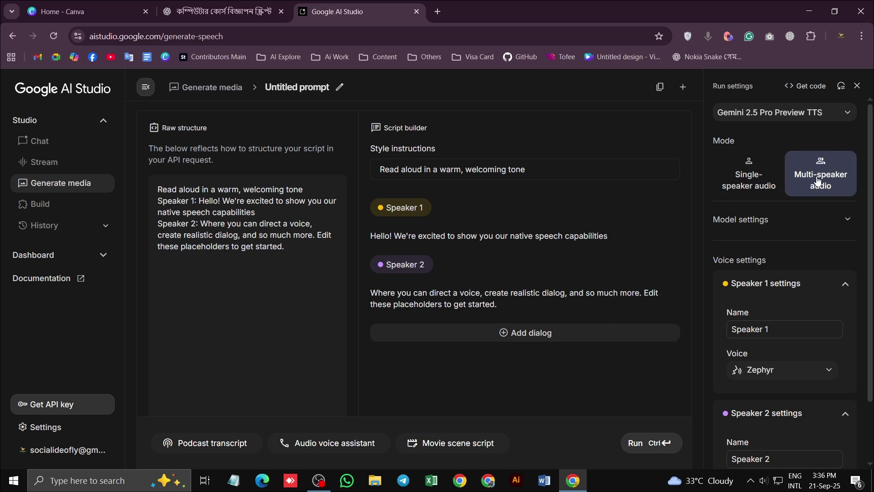
pyautogui.click(219, 11)
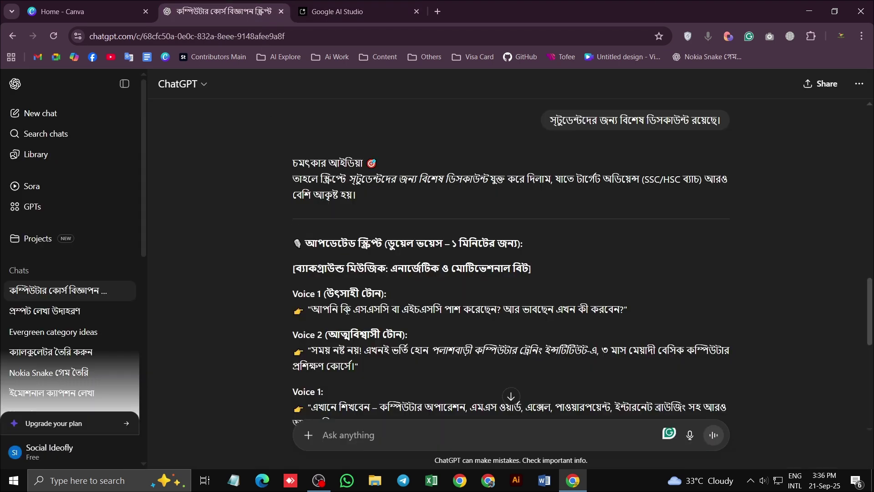
# Skim the revised ChatGPT ad script, then return to the Google AI Studio multi-speaker speech page
pyautogui.scroll(-1, 415, 241)
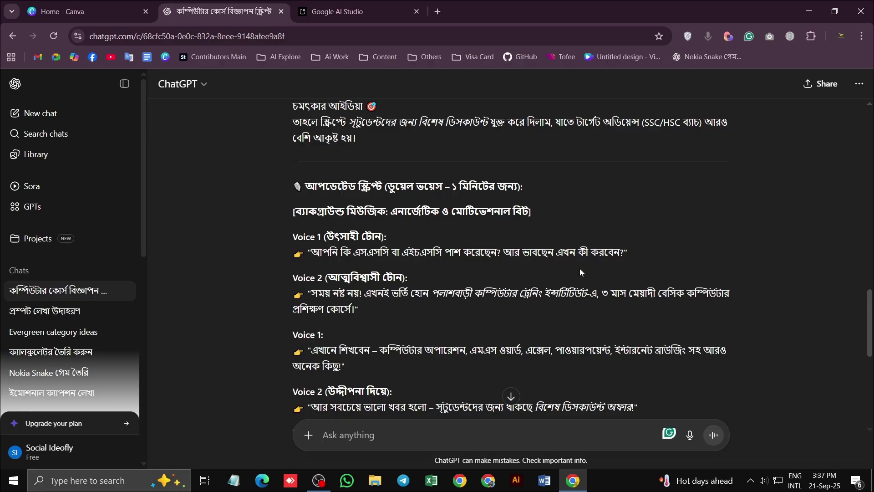
pyautogui.click(361, 11)
pyautogui.scroll(-2, 828, 260)
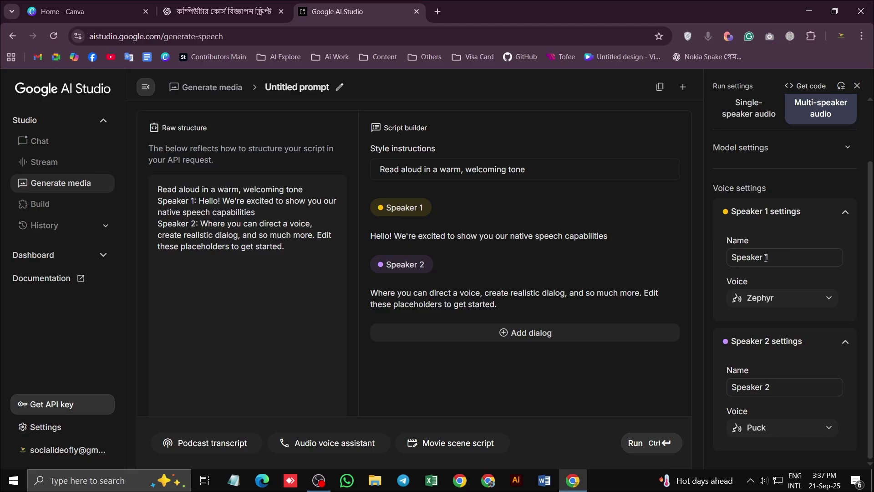
# Preview the Zephyr, Puck and Charon samples and choose Puck as Speaker 1's voice
pyautogui.click(757, 301)
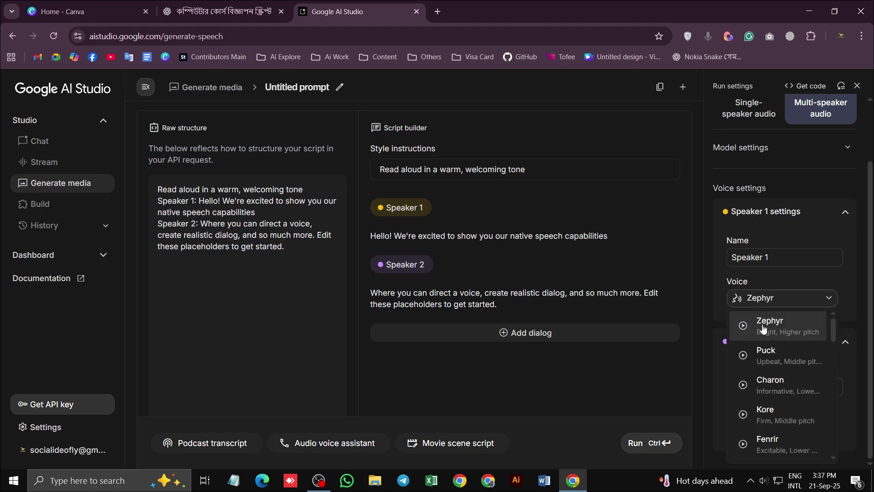
pyautogui.click(743, 325)
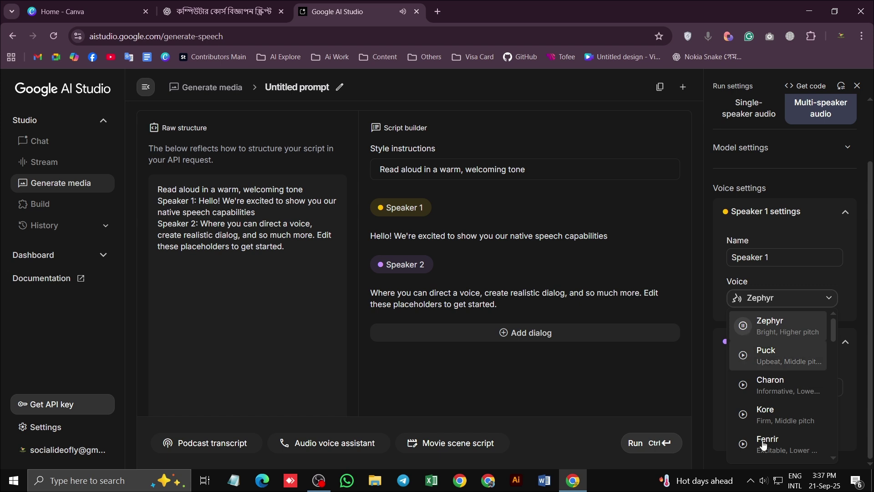
pyautogui.click(764, 480)
pyautogui.scroll(16, 763, 480)
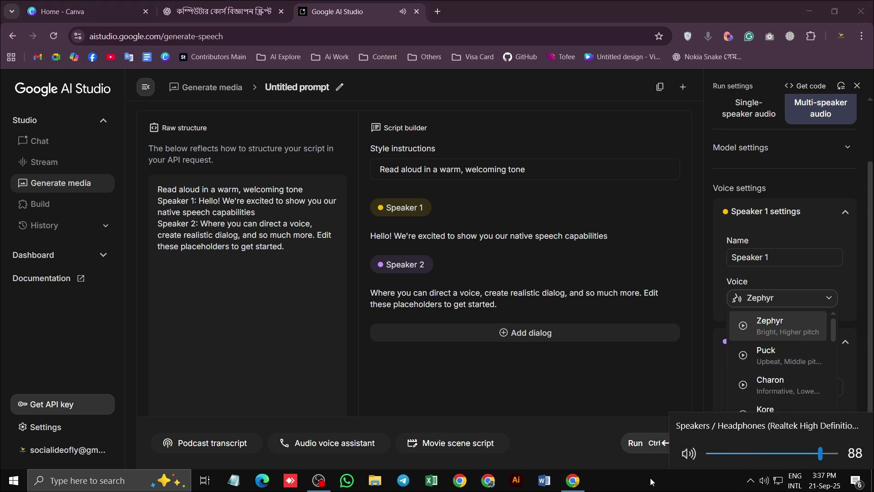
pyautogui.click(742, 325)
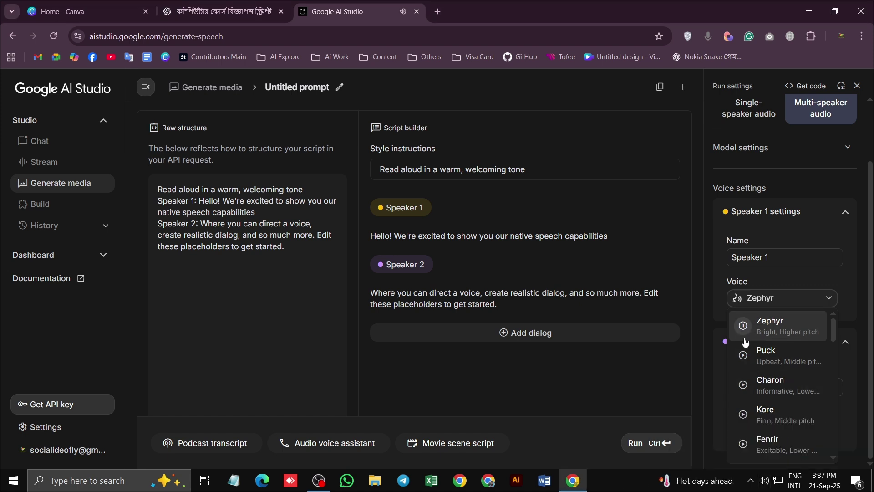
pyautogui.click(744, 355)
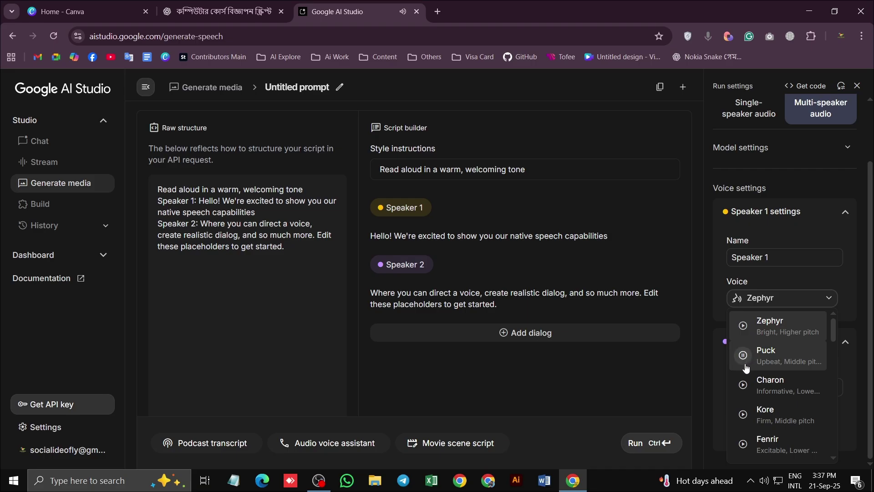
pyautogui.click(744, 385)
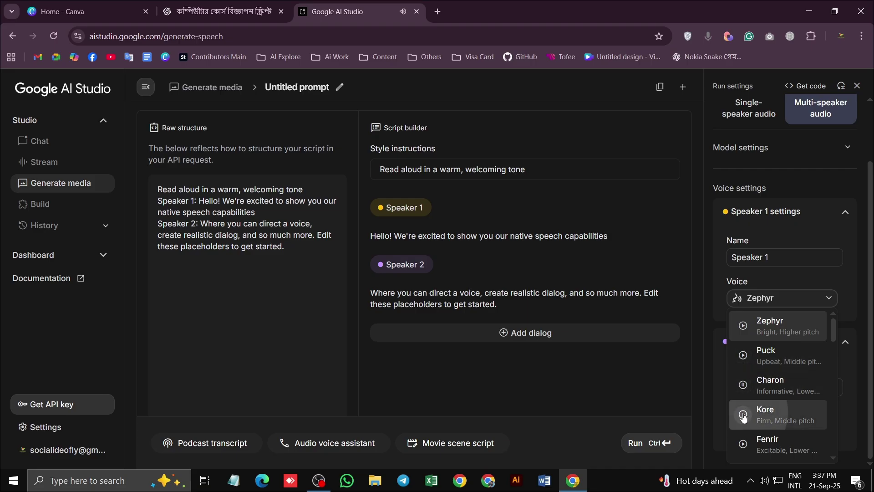
pyautogui.click(742, 355)
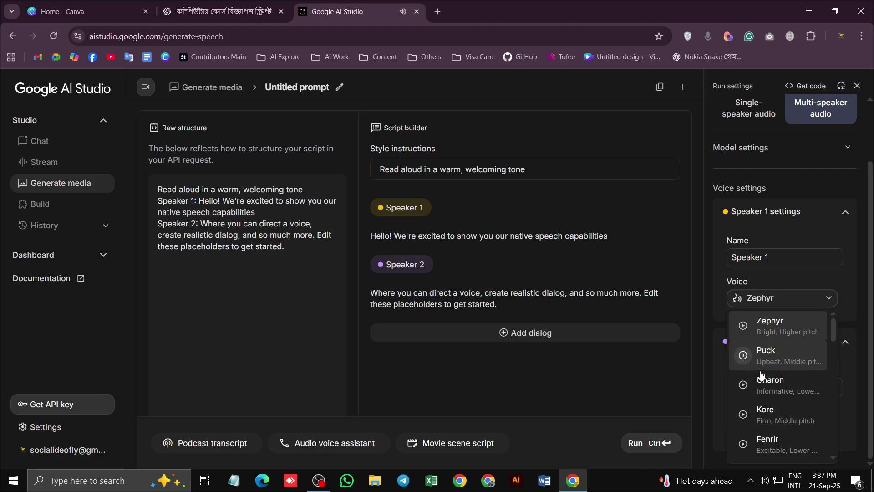
pyautogui.click(748, 354)
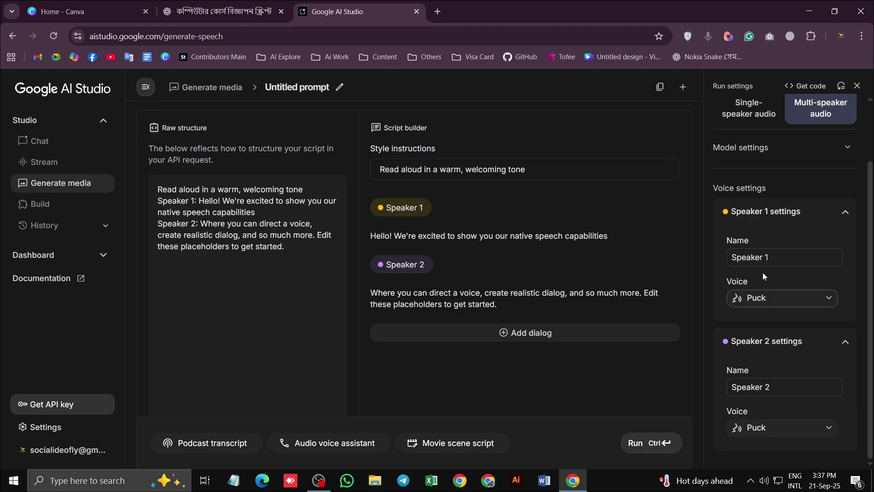
# Preview the Charon, Kore, Fenrir and Leda samples and choose Leda as Speaker 2's voice
pyautogui.click(760, 428)
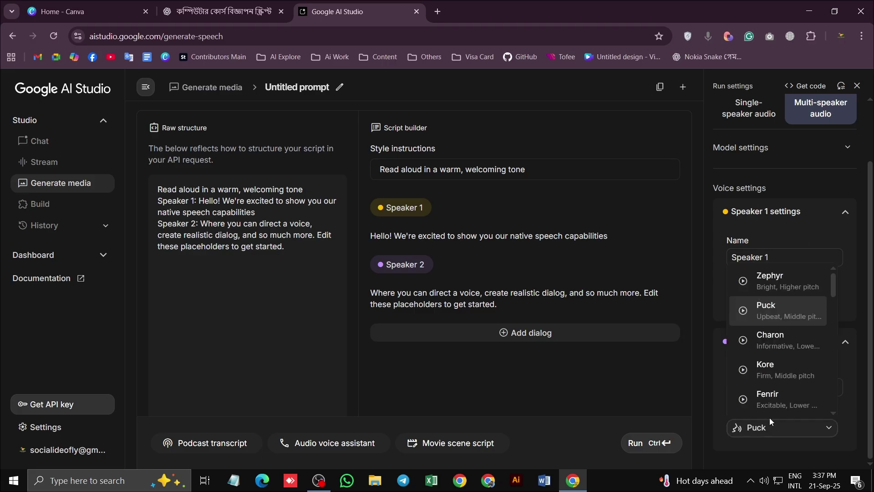
pyautogui.click(743, 342)
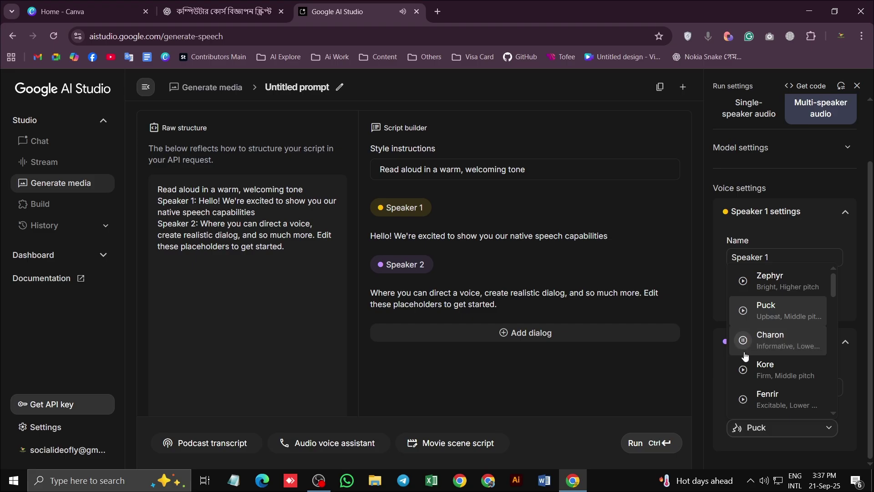
pyautogui.click(743, 371)
pyautogui.click(743, 399)
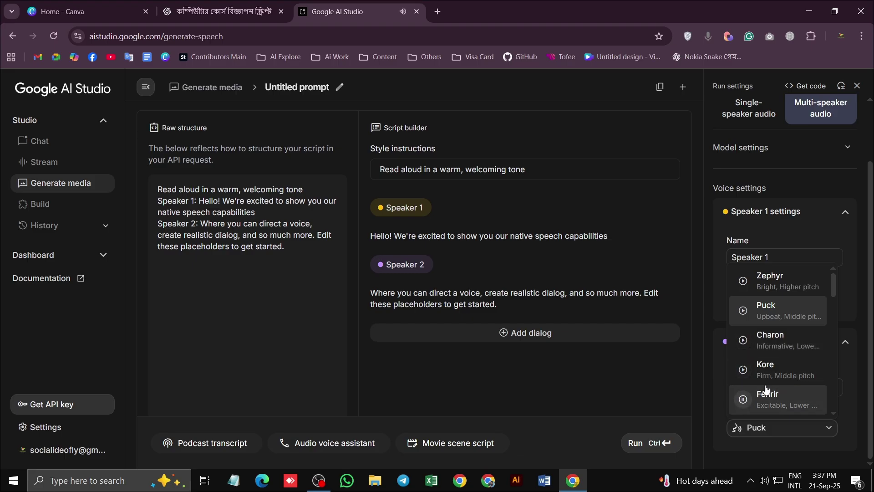
pyautogui.scroll(-3, 747, 390)
pyautogui.click(742, 315)
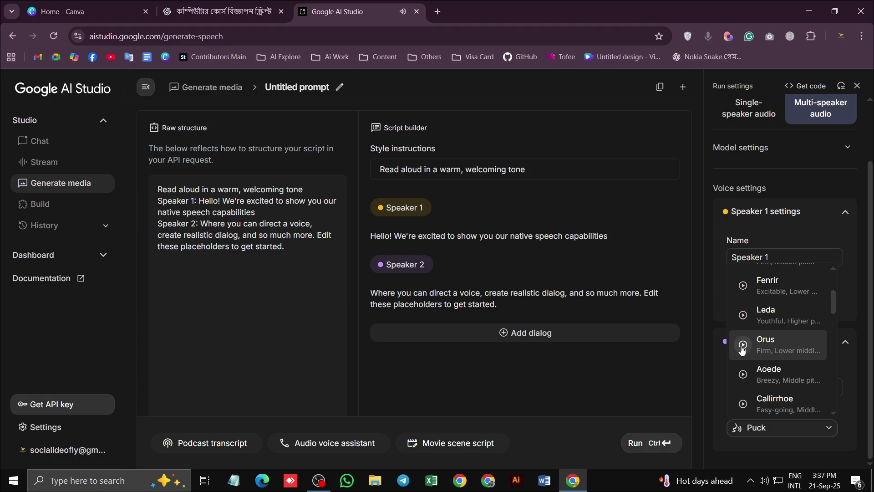
pyautogui.click(769, 316)
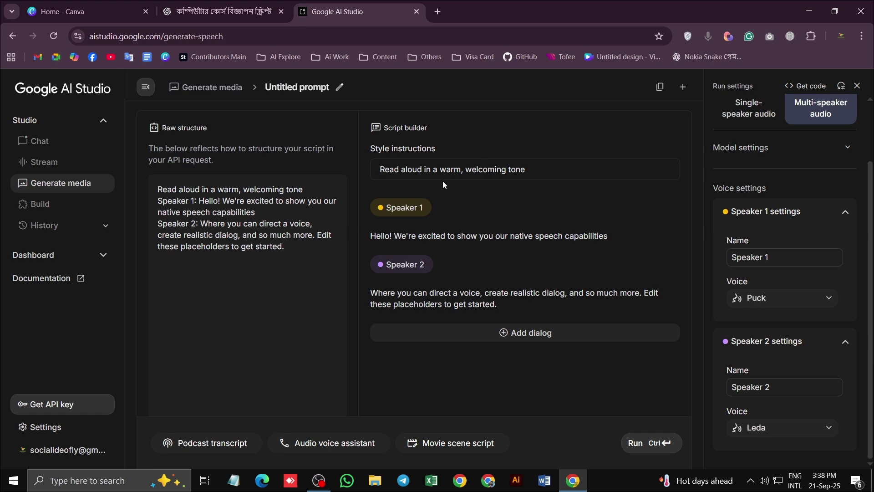
pyautogui.click(243, 13)
# Ask ChatGPT in Bengali to write out the speaking style: 'কথা বলার স্টাইলটা লিখে দাও'
pyautogui.scroll(-5, 443, 309)
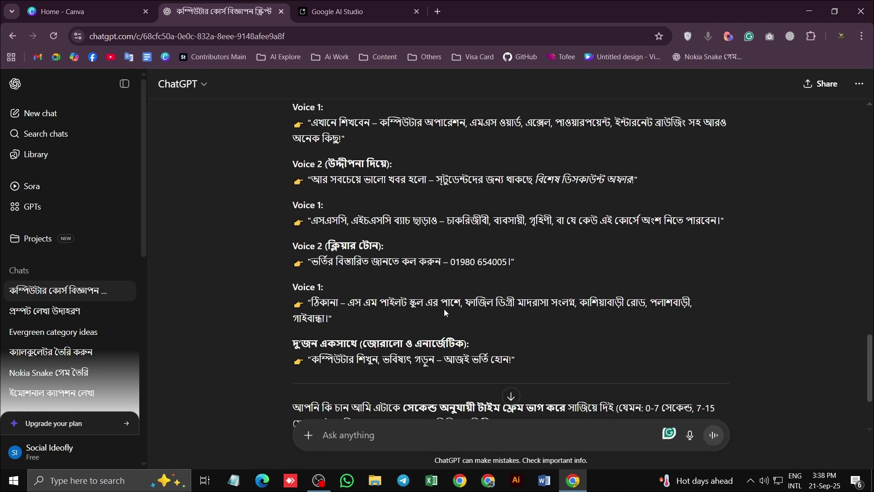
pyautogui.scroll(6, 415, 287)
pyautogui.scroll(-10, 502, 274)
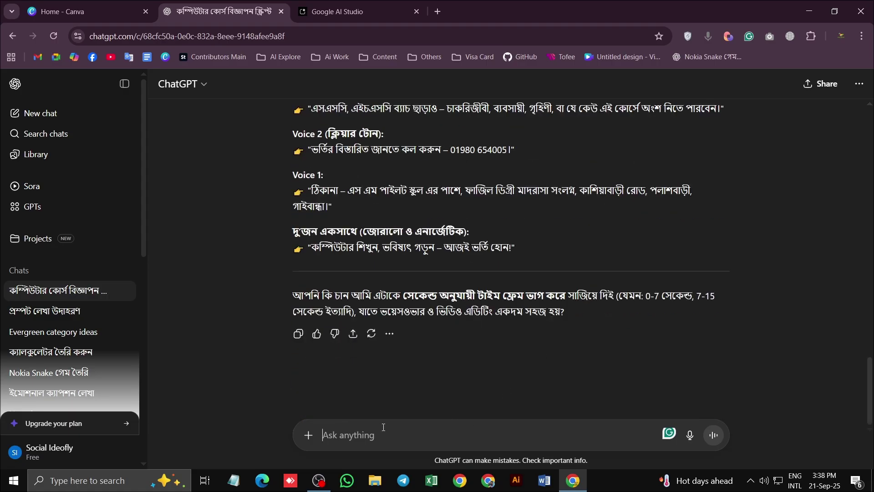
pyautogui.write('কথা')
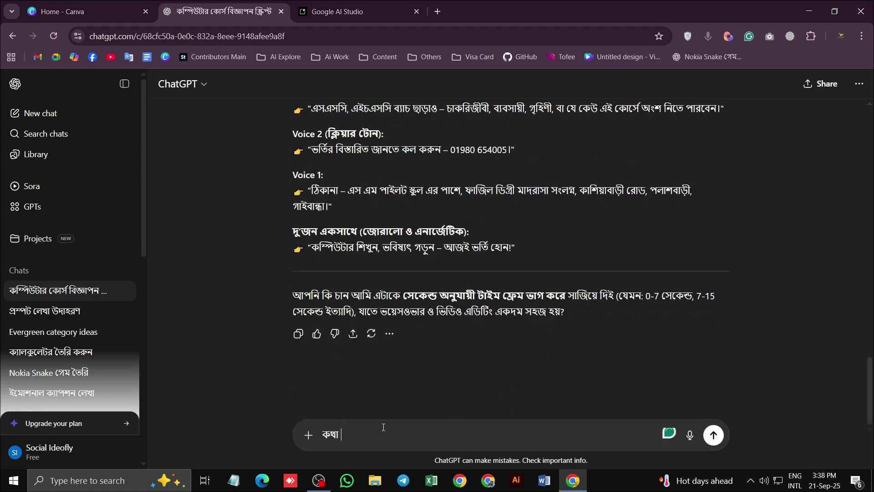
pyautogui.write(' বলার স্টাইলটা লিখে দাও')
pyautogui.press('Return')
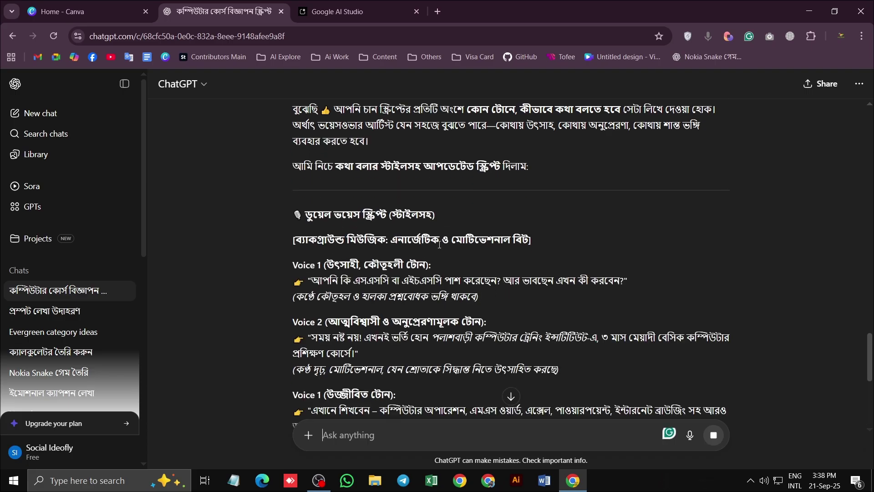
# Review the reply's per-line tone notes and its energetic background music description
pyautogui.moveTo(392, 238); pyautogui.dragTo(528, 239)
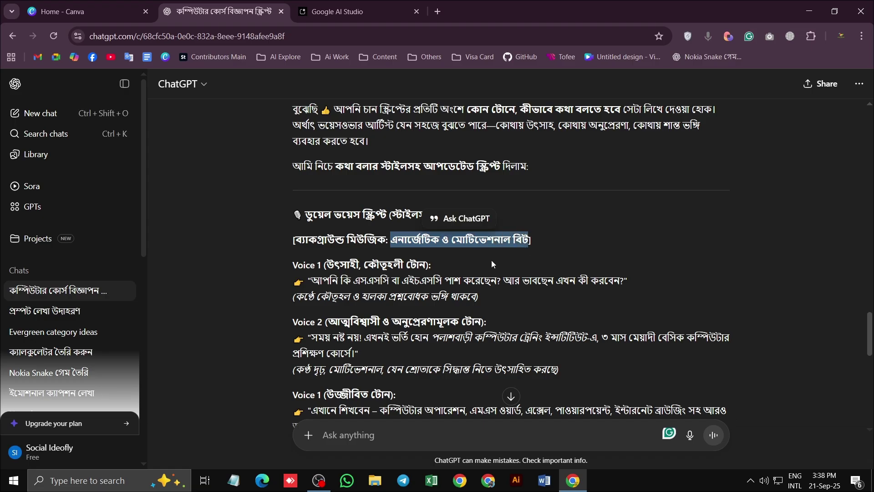
pyautogui.click(488, 248)
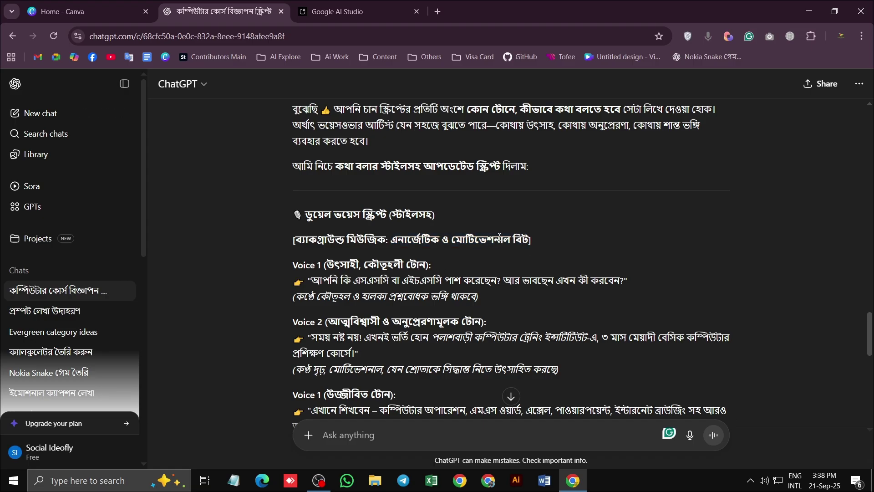
pyautogui.scroll(-6, 499, 236)
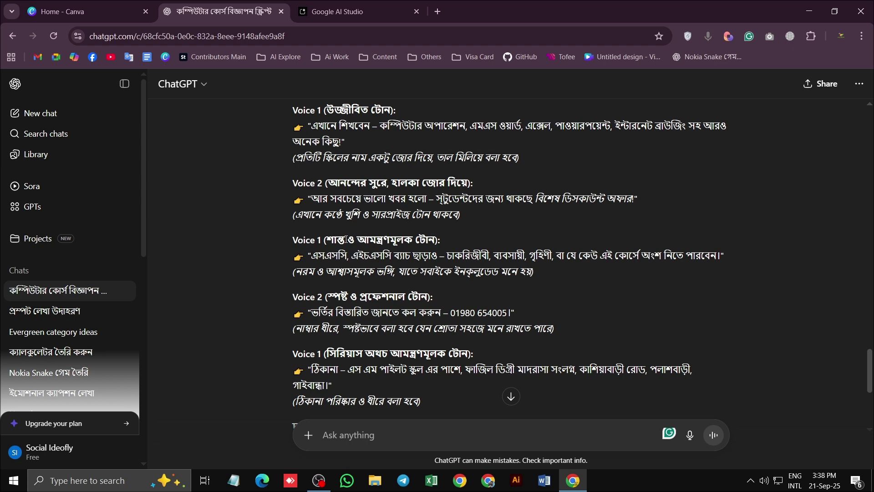
pyautogui.scroll(-4, 361, 244)
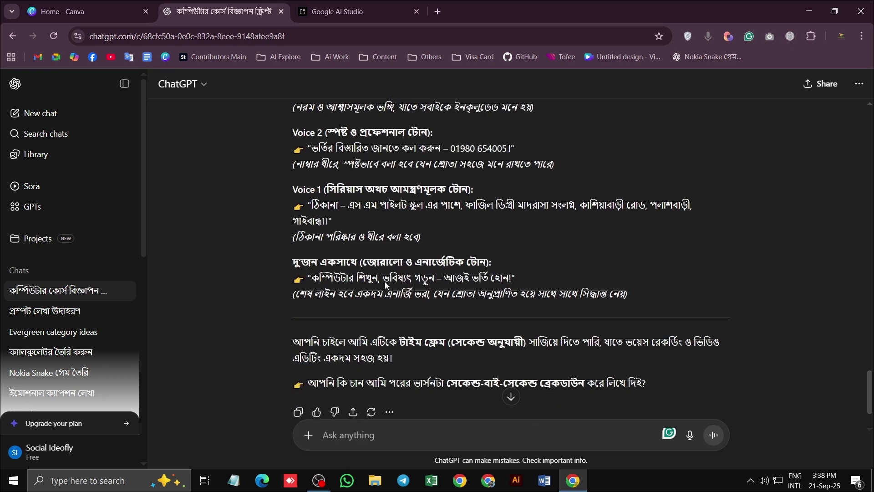
pyautogui.scroll(1, 379, 304)
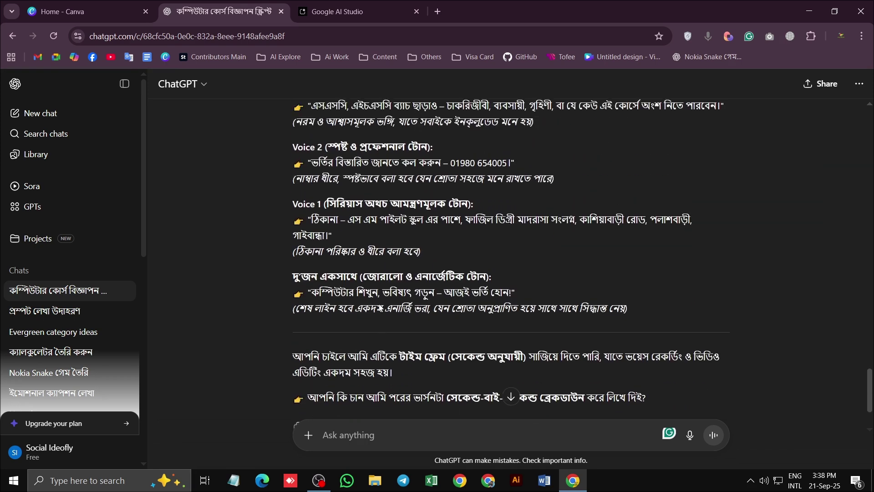
pyautogui.scroll(4, 379, 307)
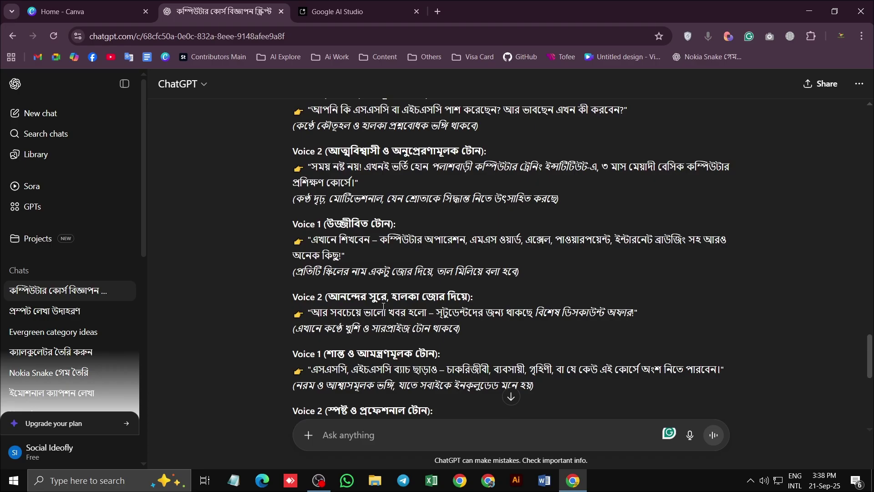
# Ask ChatGPT to condense all styles into two lines: 'সবগুলো স্টাইল দুই লাইনে লিখে দাও'
pyautogui.click(386, 441)
pyautogui.write('সব')
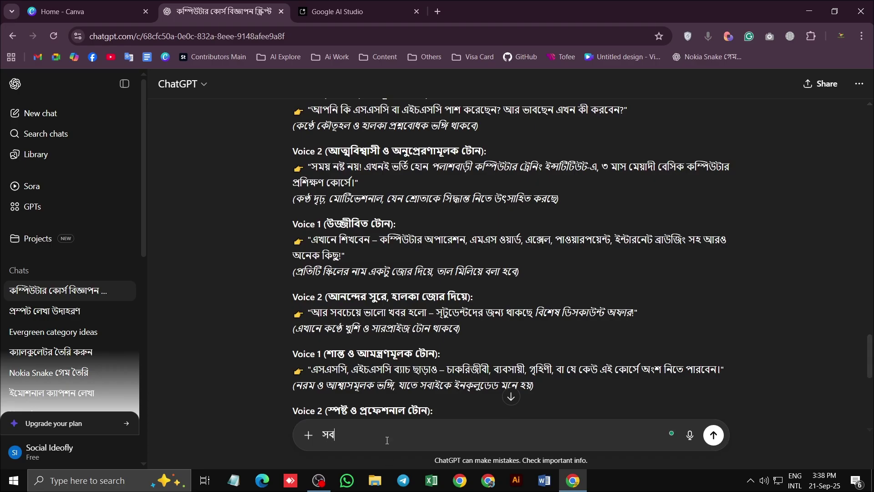
pyautogui.write('গুলো স্টাইল ')
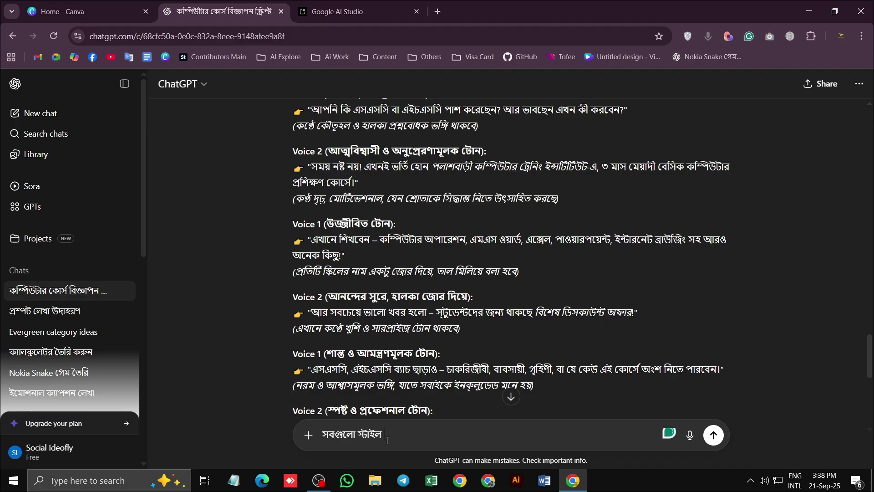
pyautogui.write('দুই লাইনে')
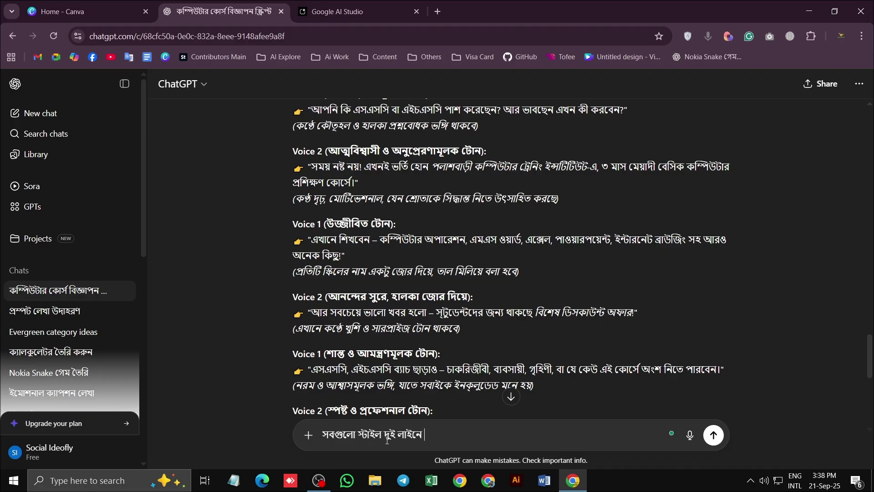
pyautogui.write(' লিখে দাও')
pyautogui.press('Return')
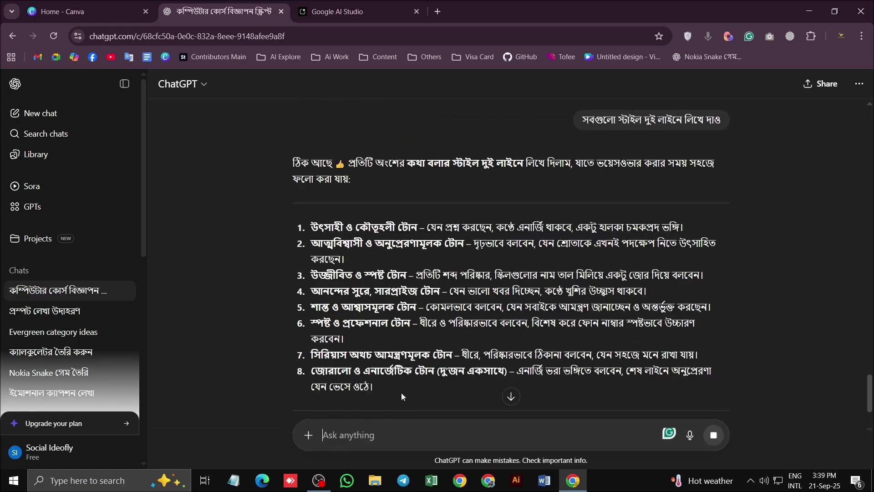
pyautogui.scroll(-1, 403, 339)
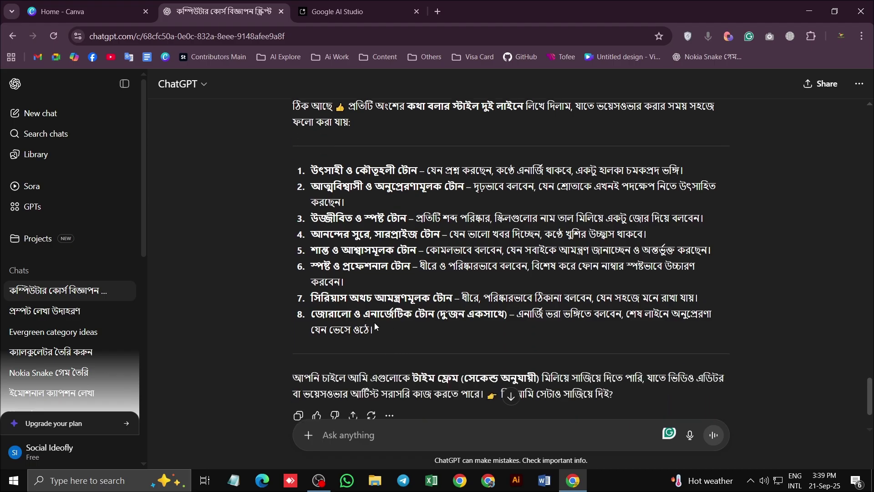
# Copy the eight numbered tone notes and go back to Google AI Studio
pyautogui.moveTo(371, 331); pyautogui.dragTo(310, 170)
pyautogui.hotkey('ctrl', 'c')
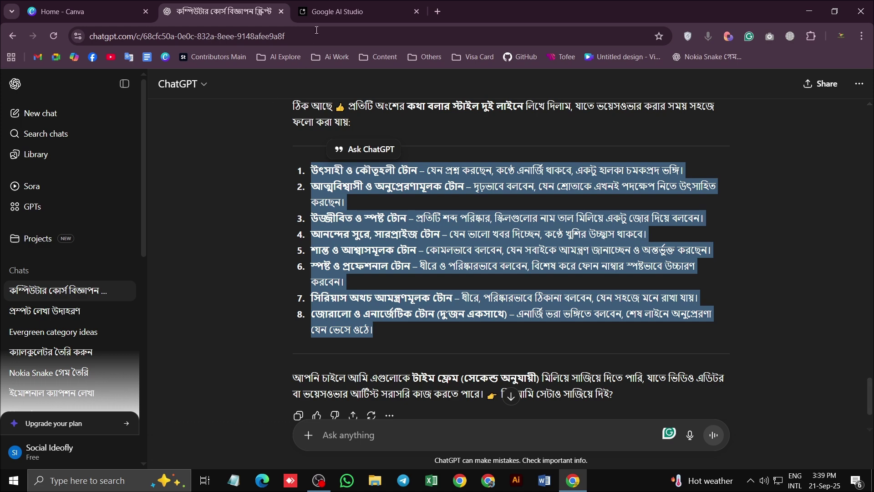
pyautogui.hotkey('ctrl', 'Tab')
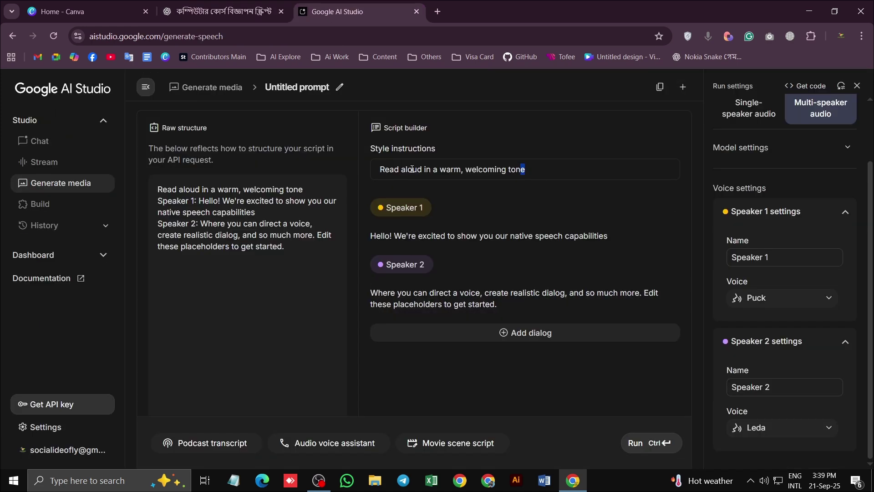
# Replace the default style instructions with the pasted Bengali tone list
pyautogui.hotkey('ctrl', 'shift', 'Left')
pyautogui.hotkey('ctrl', 'shift', 'Left')
pyautogui.hotkey('ctrl', 'shift', 'Left')
pyautogui.hotkey('ctrl', 'shift', 'Left')
pyautogui.hotkey('ctrl', 'shift', 'Left')
pyautogui.hotkey('ctrl', 'shift', 'Left')
pyautogui.hotkey('ctrl', 'shift', 'Left')
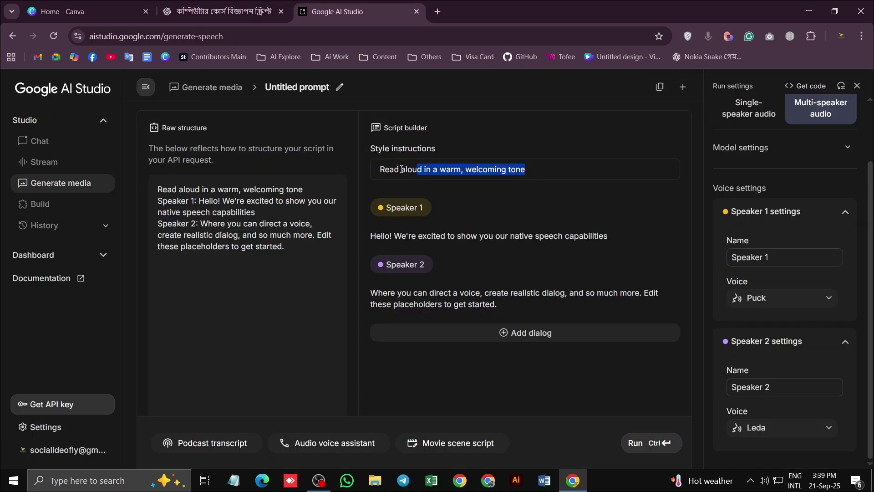
pyautogui.press('BackSpace')
pyautogui.hotkey('ctrl', 'v')
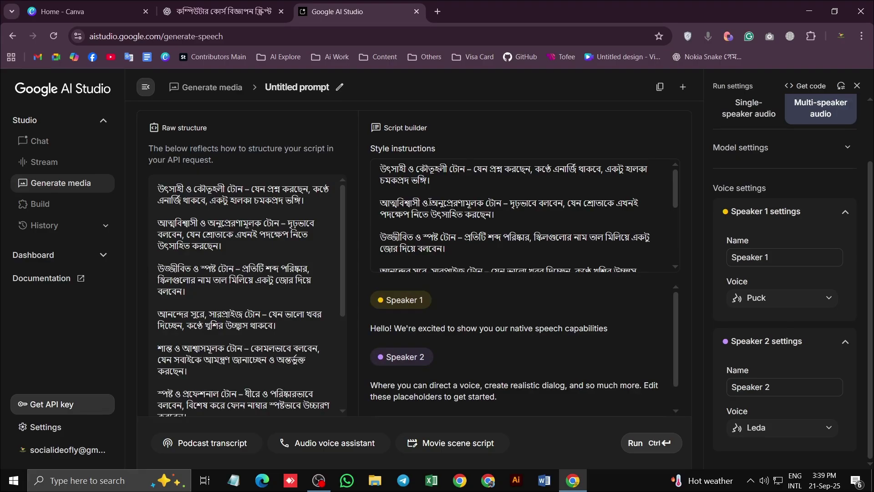
# Delete Speaker 1's placeholder dialog line so its field is empty
pyautogui.scroll(-5, 430, 203)
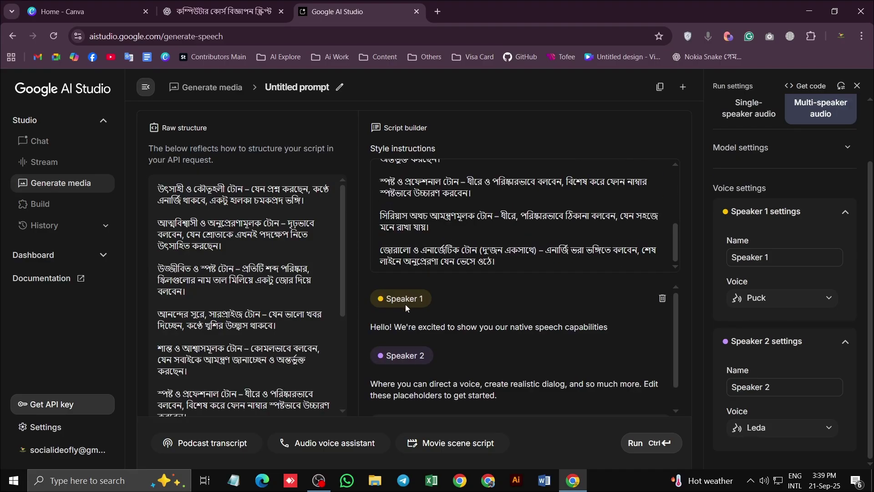
pyautogui.scroll(-1, 406, 307)
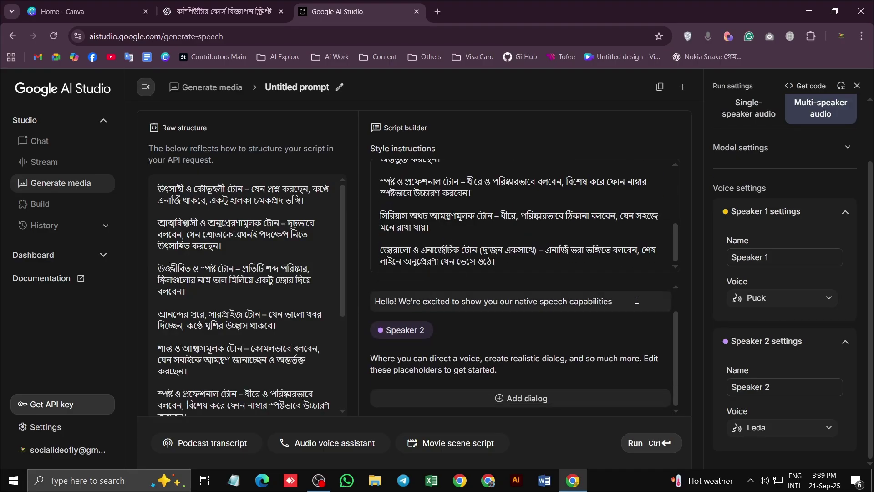
pyautogui.moveTo(636, 300); pyautogui.dragTo(374, 301)
pyautogui.press('BackSpace')
# In ChatGPT, select the opening Voice 1 SSC/HSC question of the script
pyautogui.click(205, 1)
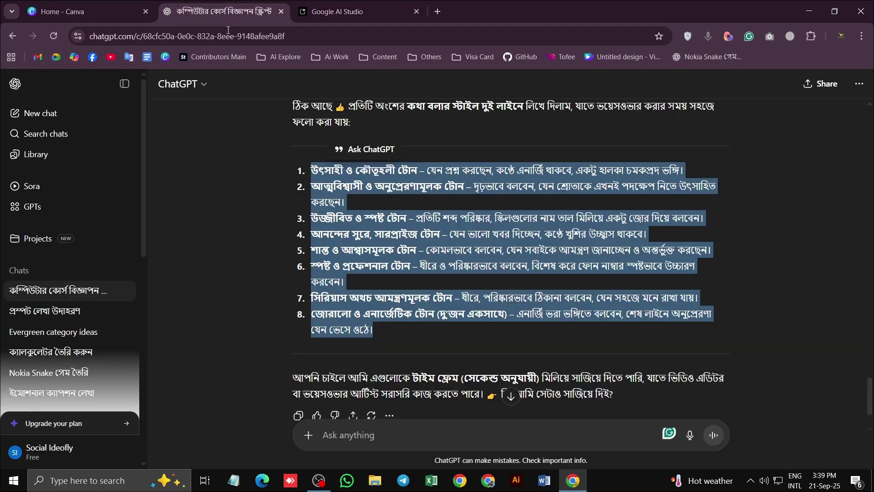
pyautogui.scroll(10, 509, 264)
pyautogui.scroll(4, 382, 274)
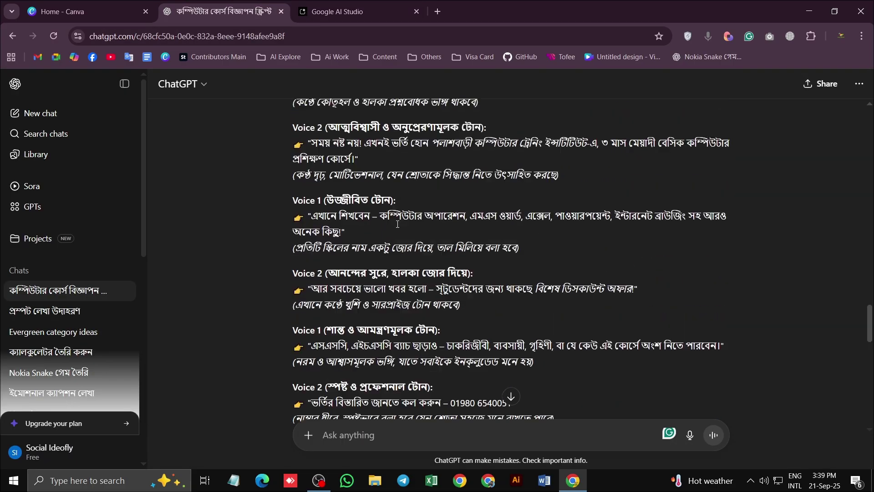
pyautogui.scroll(3, 382, 274)
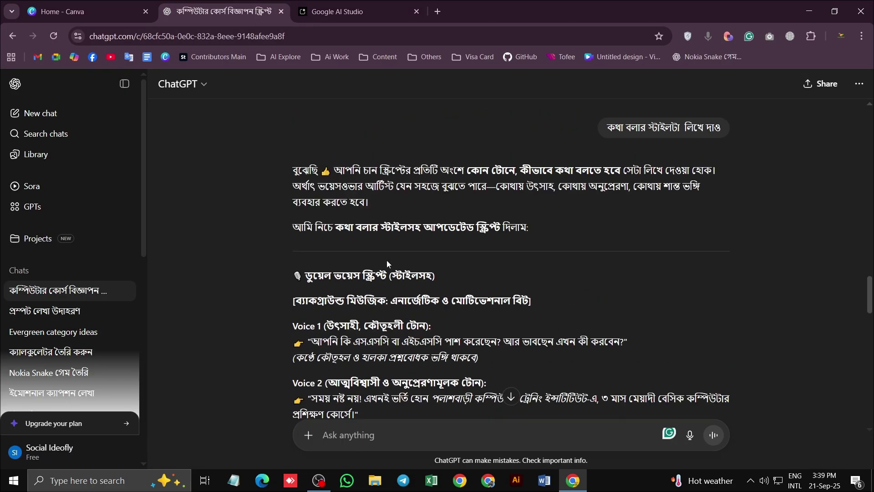
pyautogui.scroll(-15, 386, 260)
pyautogui.scroll(5, 389, 227)
pyautogui.scroll(-3, 404, 244)
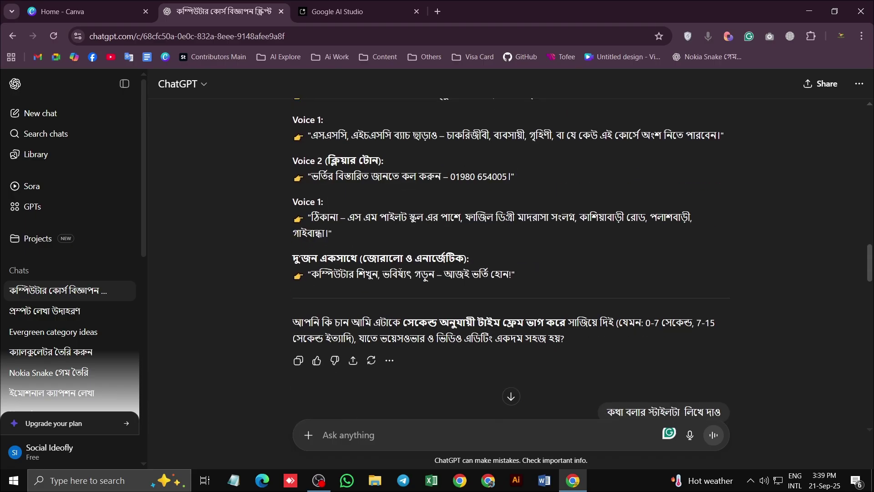
pyautogui.scroll(4, 392, 252)
pyautogui.scroll(1, 389, 248)
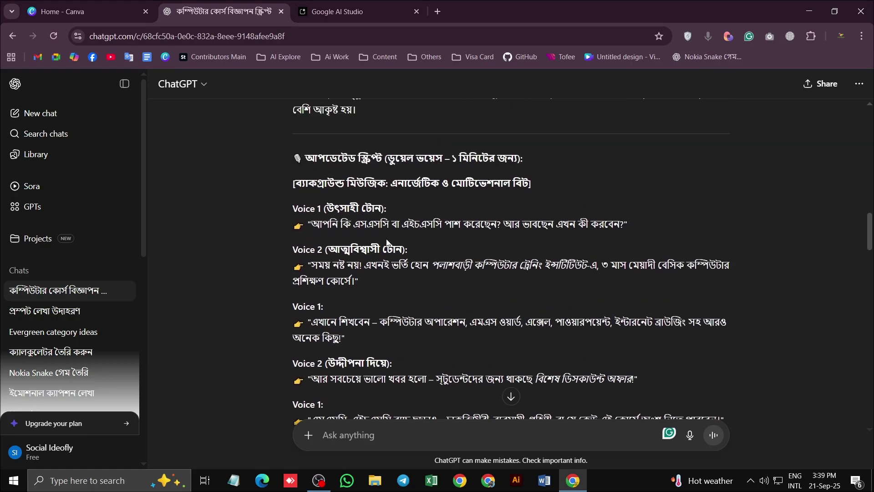
pyautogui.moveTo(311, 223); pyautogui.dragTo(615, 251)
pyautogui.hotkey('ctrl', 'c')
# Paste the SSC/HSC question into Speaker 1's empty dialog field
pyautogui.click(334, 13)
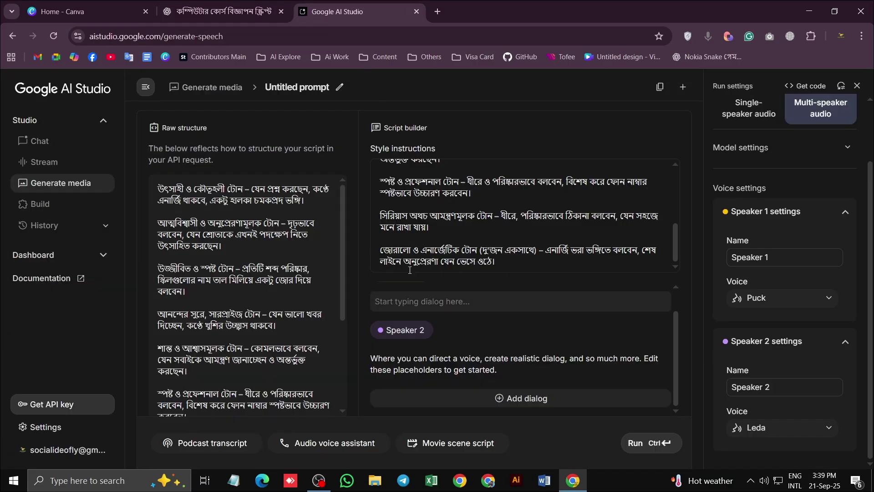
pyautogui.scroll(1, 393, 314)
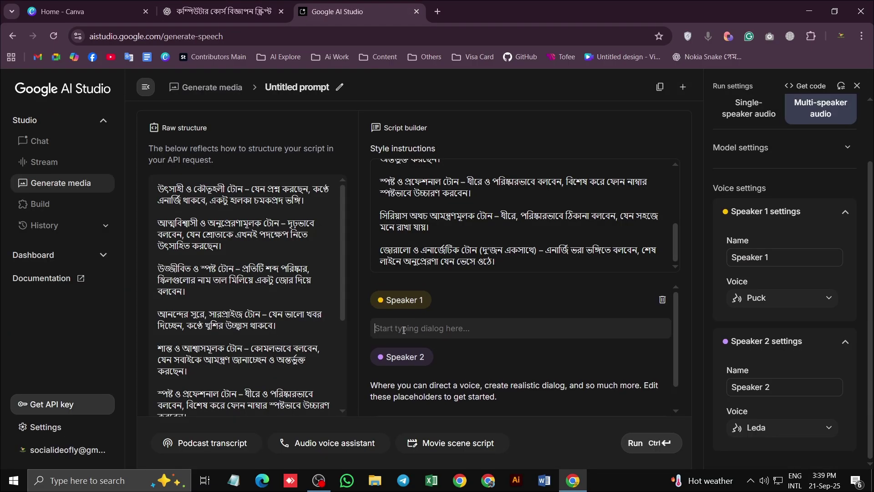
pyautogui.click(398, 328)
pyautogui.hotkey('ctrl', 'v')
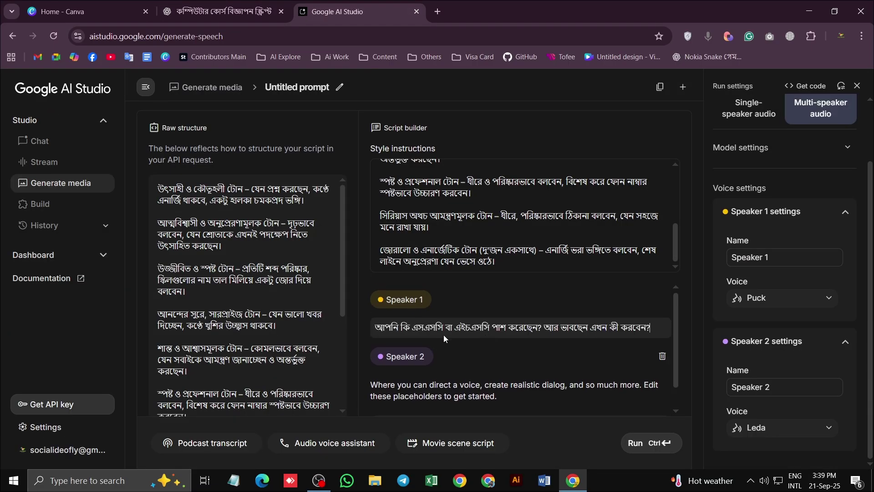
pyautogui.scroll(-1, 443, 334)
# Replace Speaker 2's placeholder with the Voice 2 course pitch prefixed by 'আর', then add a dialog entry
pyautogui.click(223, 11)
pyautogui.scroll(-1, 318, 246)
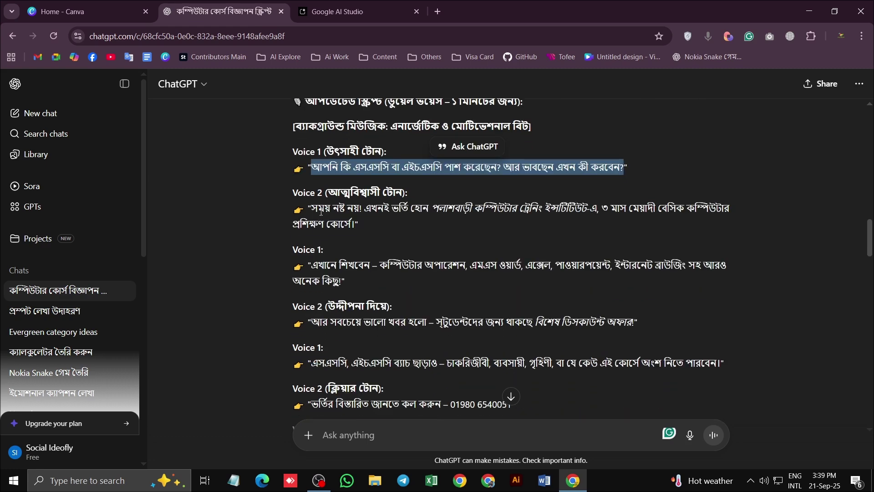
pyautogui.moveTo(311, 208); pyautogui.dragTo(357, 232)
pyautogui.hotkey('ctrl', 'c')
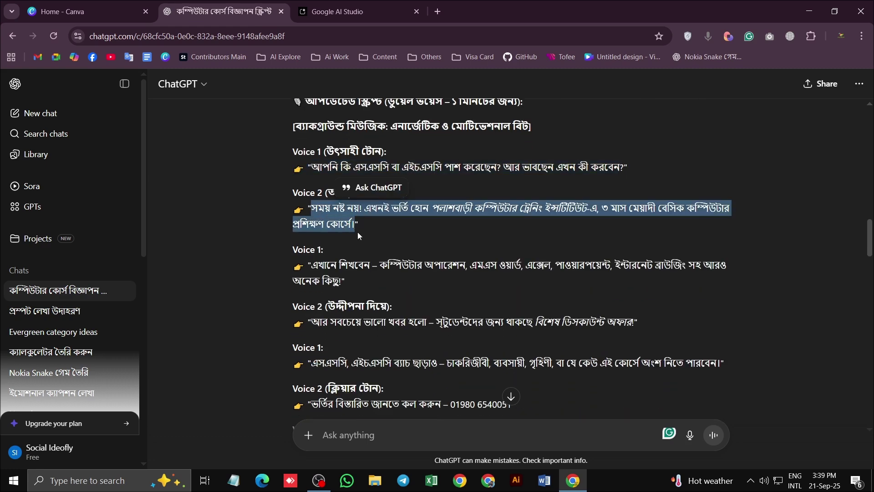
pyautogui.click(363, 7)
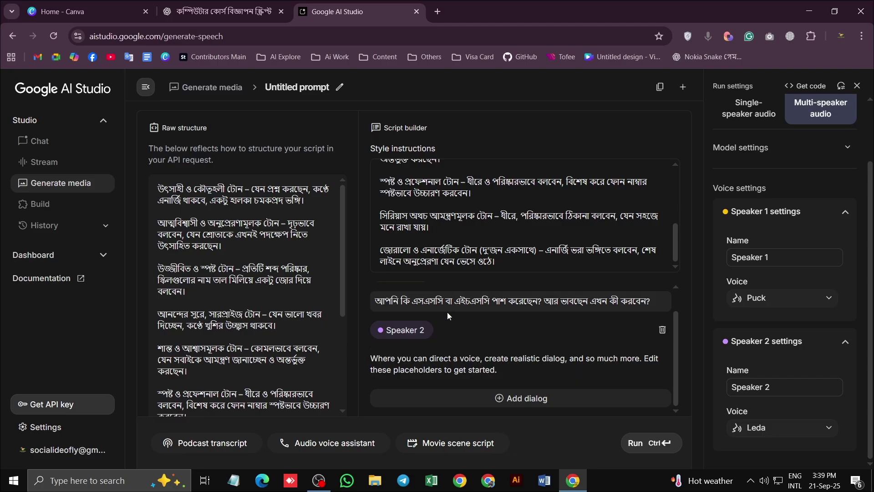
pyautogui.click(455, 360)
pyautogui.hotkey('ctrl', 'a')
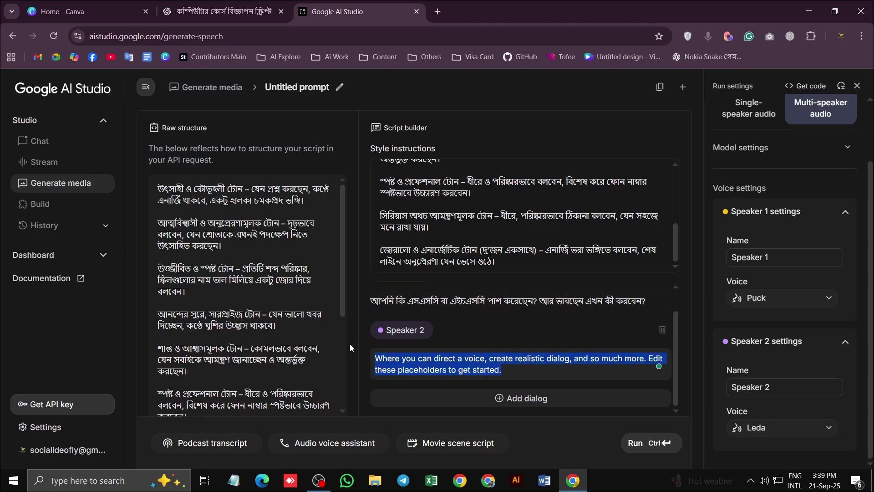
pyautogui.hotkey('ctrl', 'v')
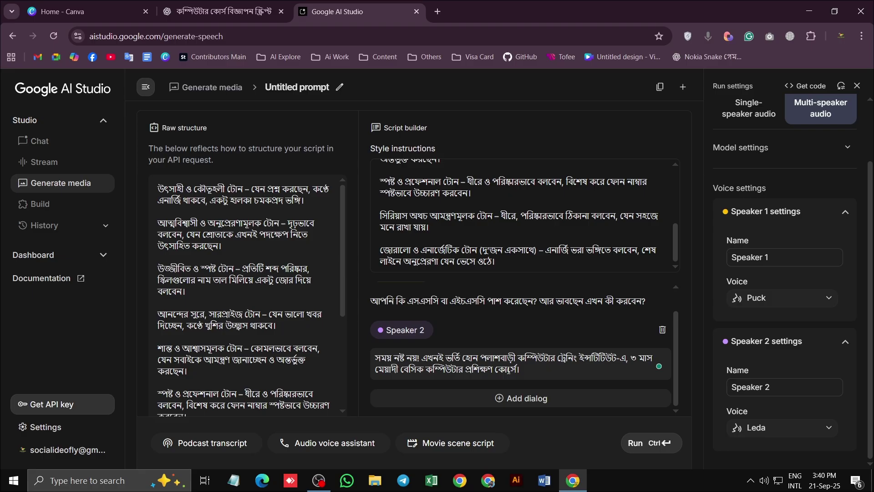
pyautogui.hotkey('ctrl', 'Home')
pyautogui.write('আর')
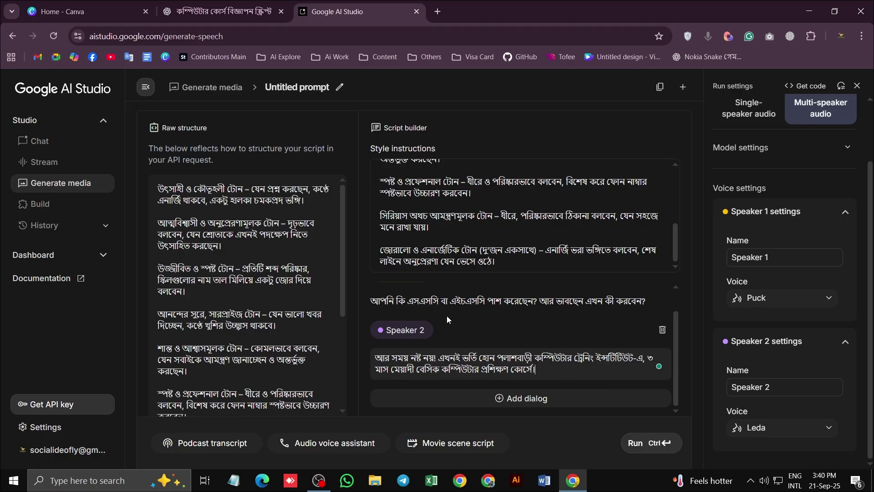
pyautogui.click(514, 400)
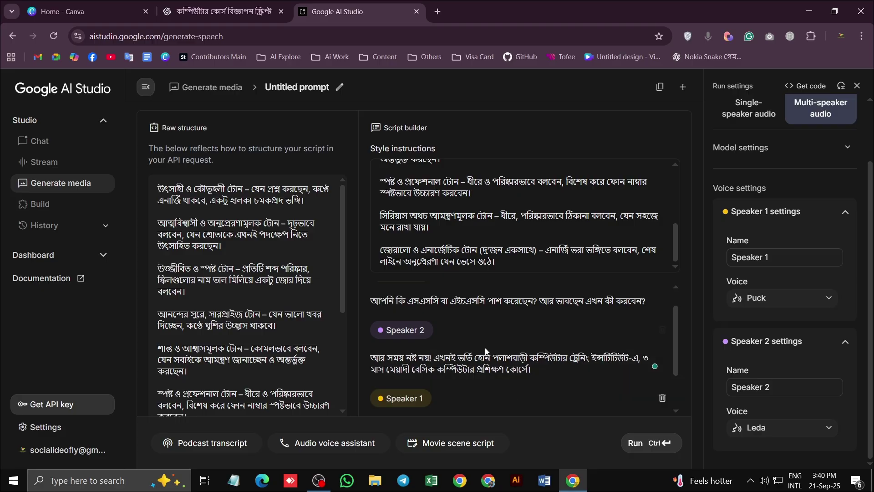
# Paste the taught-skills line into the new Speaker 1 entry and add a Speaker 2 entry
pyautogui.click(218, 11)
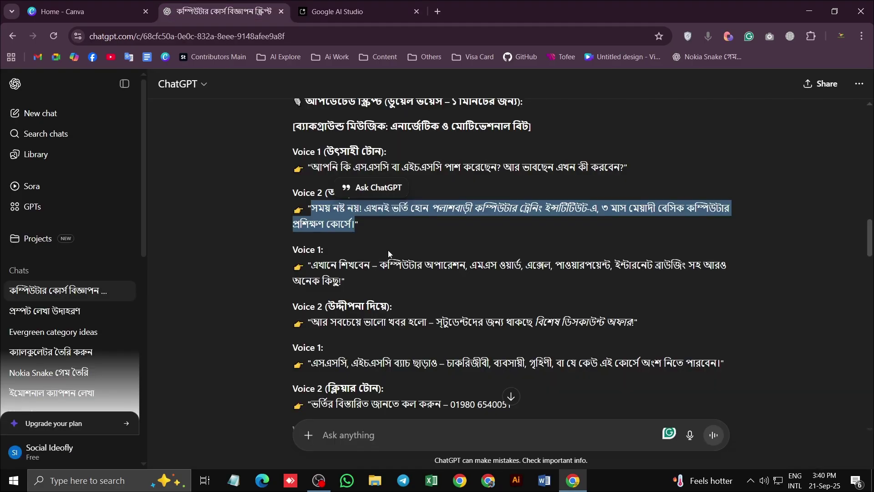
pyautogui.scroll(-1, 388, 250)
pyautogui.moveTo(311, 208); pyautogui.dragTo(349, 222)
pyautogui.hotkey('ctrl', 'c')
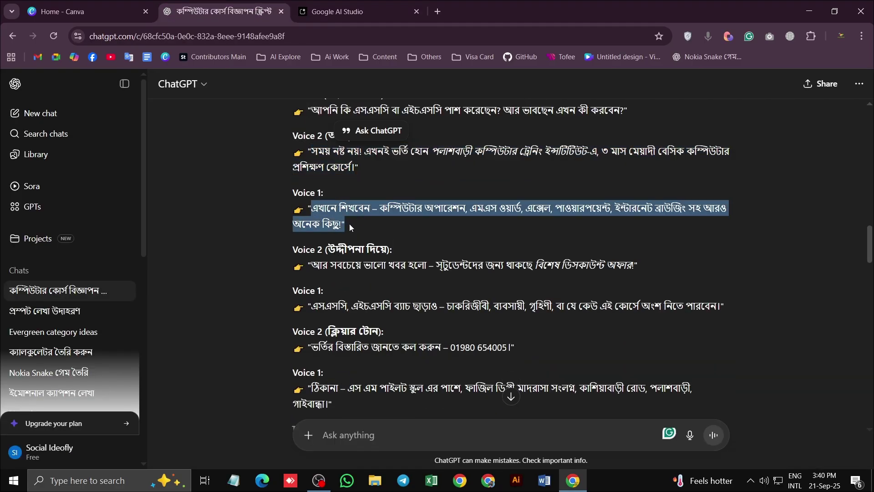
pyautogui.click(334, 11)
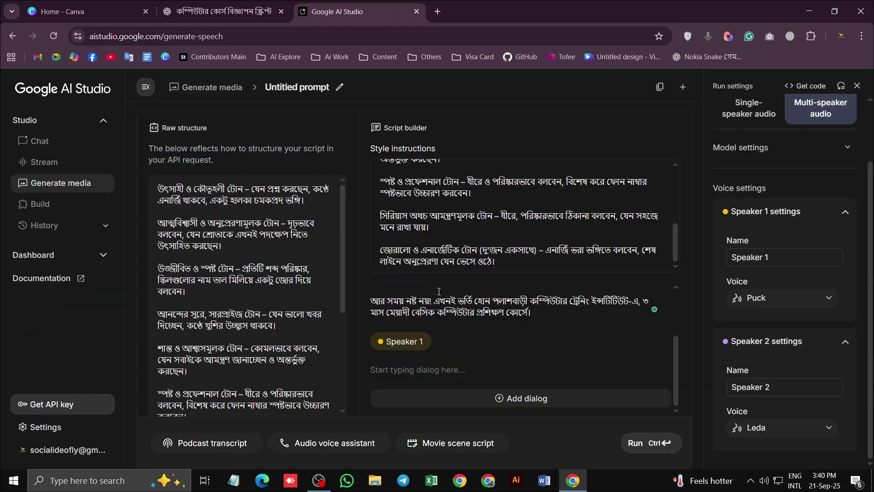
pyautogui.click(432, 369)
pyautogui.hotkey('ctrl', 'v')
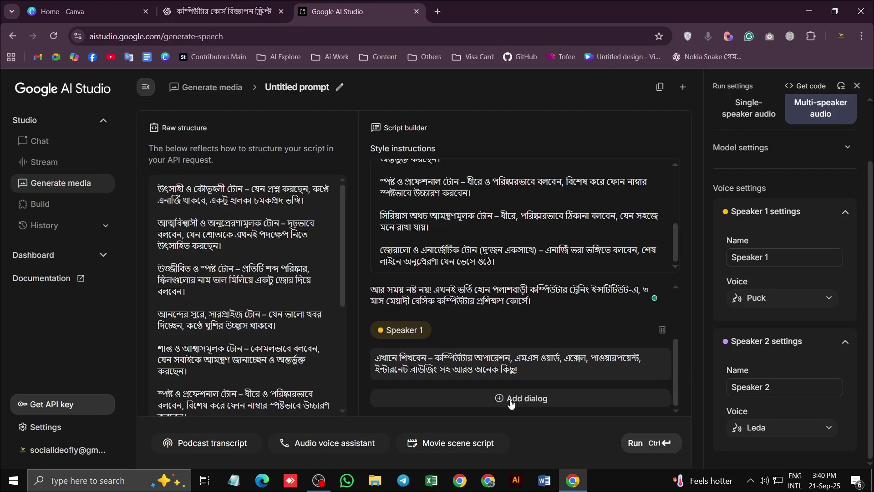
pyautogui.click(510, 399)
# Paste the Voice 2 discount offer line into Speaker 2 and add a Speaker 1 entry
pyautogui.click(223, 11)
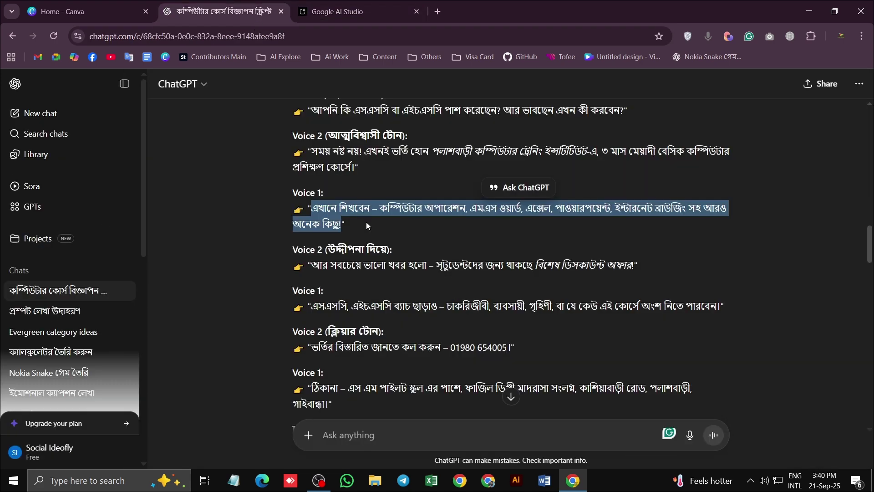
pyautogui.scroll(-1, 326, 240)
pyautogui.moveTo(311, 205); pyautogui.dragTo(630, 213)
pyautogui.hotkey('ctrl', 'c')
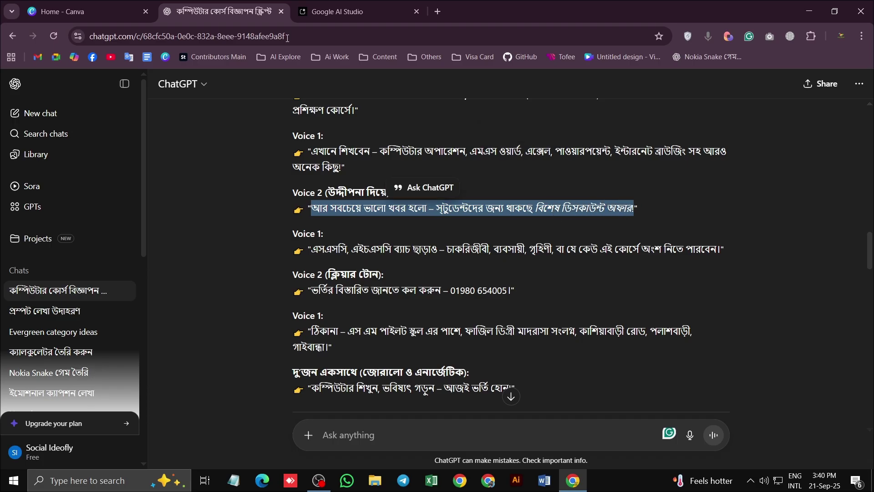
pyautogui.click(376, 10)
pyautogui.click(420, 366)
pyautogui.hotkey('ctrl', 'v')
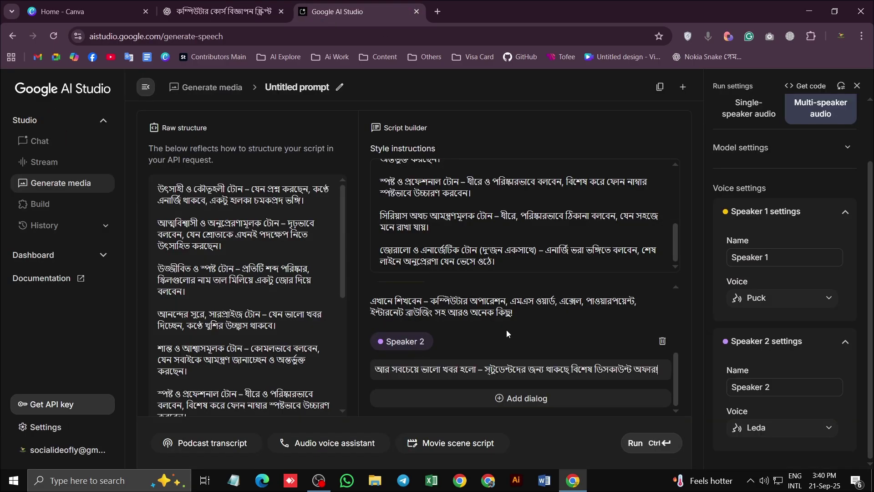
pyautogui.click(493, 394)
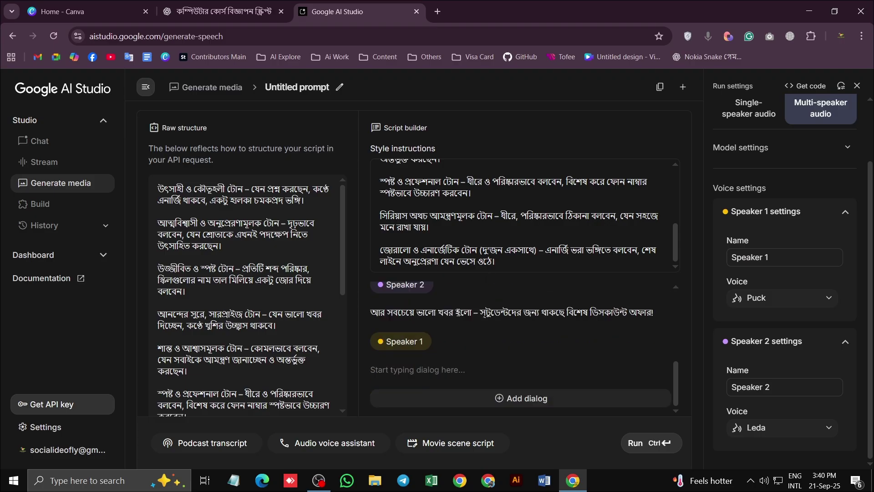
# Paste the Voice 1 line about who can join into Speaker 1 and add a Speaker 2 entry
pyautogui.click(219, 11)
pyautogui.moveTo(311, 192); pyautogui.dragTo(730, 194)
pyautogui.hotkey('ctrl', 'c')
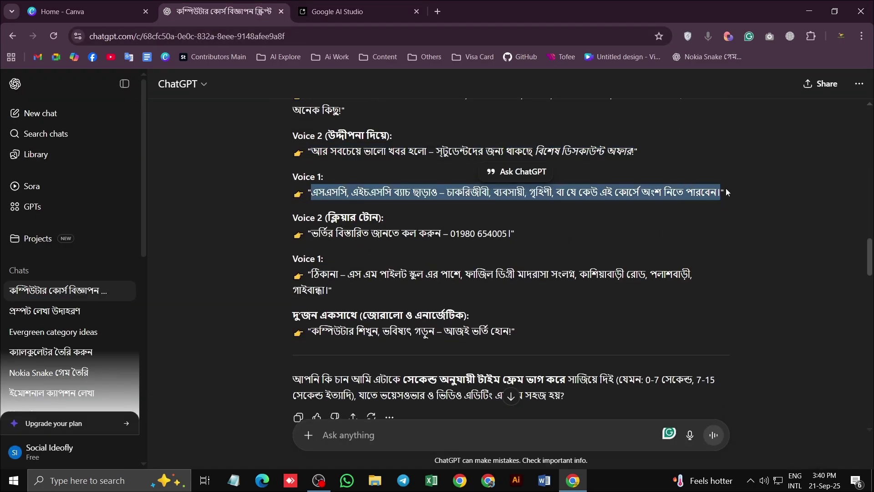
pyautogui.click(355, 14)
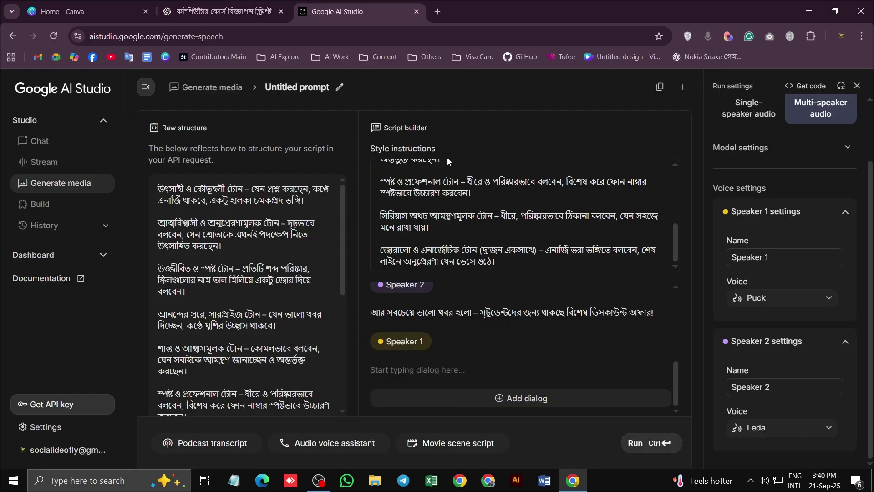
pyautogui.click(425, 367)
pyautogui.hotkey('ctrl', 'v')
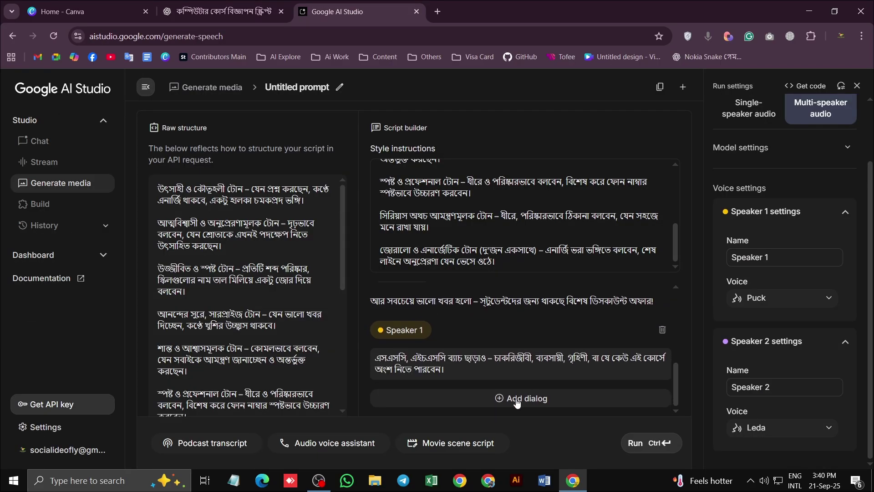
pyautogui.click(517, 398)
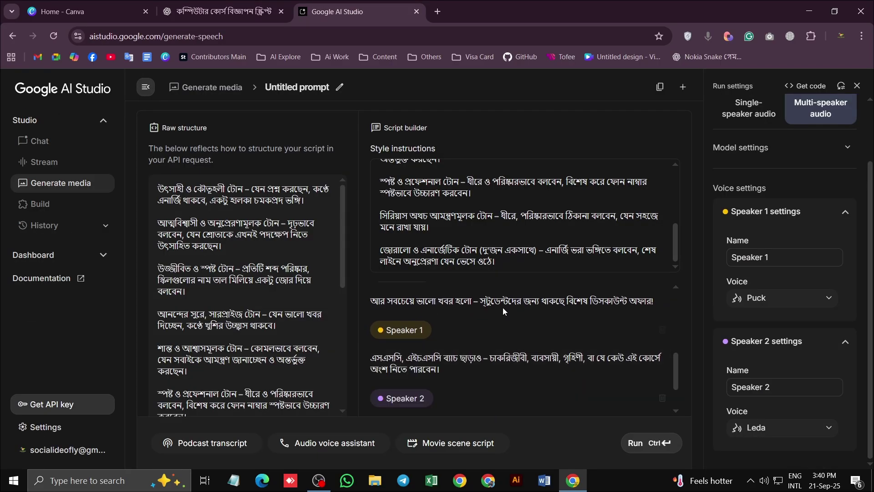
# Paste the Voice 2 call-for-details line into Speaker 2, deleting its phone number
pyautogui.click(232, 14)
pyautogui.moveTo(311, 230); pyautogui.dragTo(523, 245)
pyautogui.hotkey('ctrl', 'c')
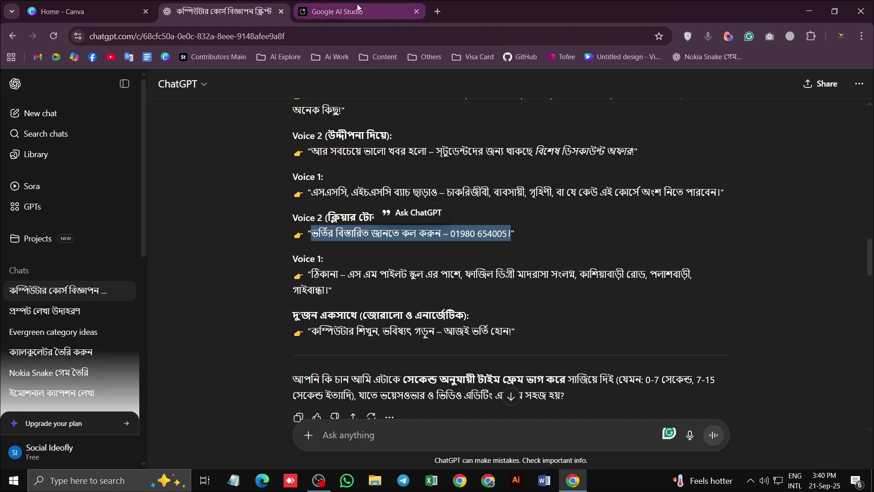
pyautogui.click(336, 11)
pyautogui.click(452, 367)
pyautogui.hotkey('ctrl', 'v')
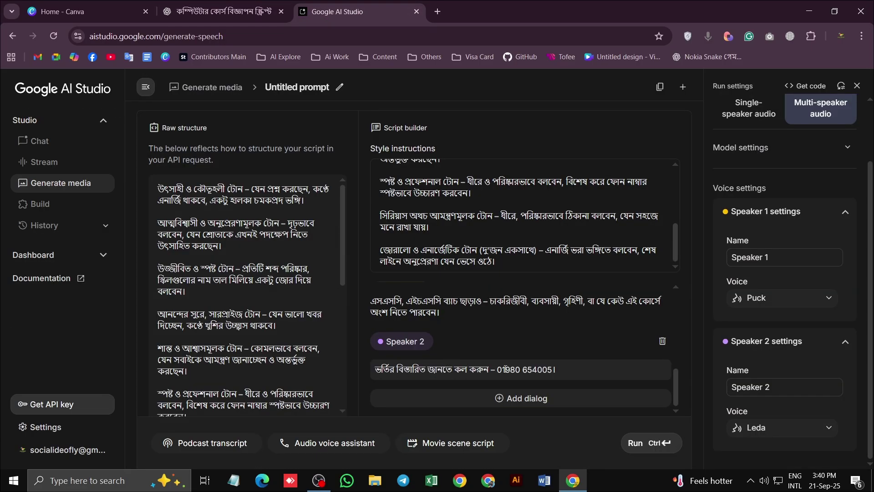
pyautogui.moveTo(497, 369); pyautogui.dragTo(554, 365)
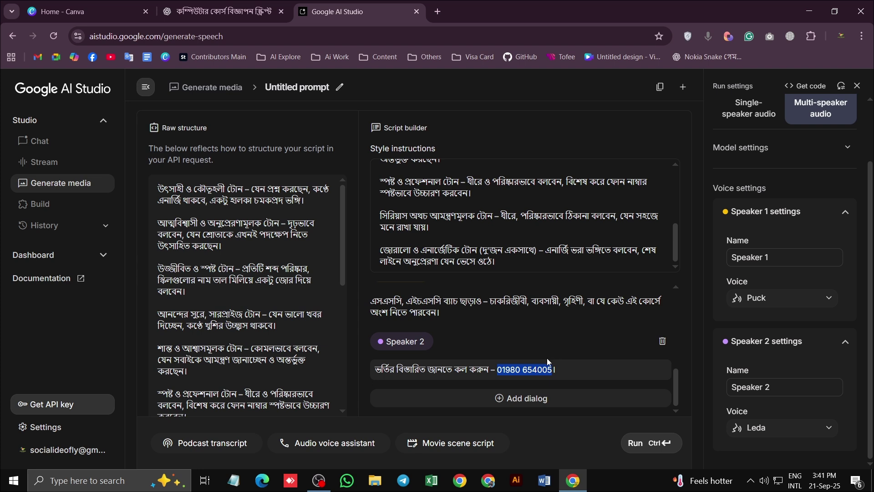
pyautogui.press('BackSpace')
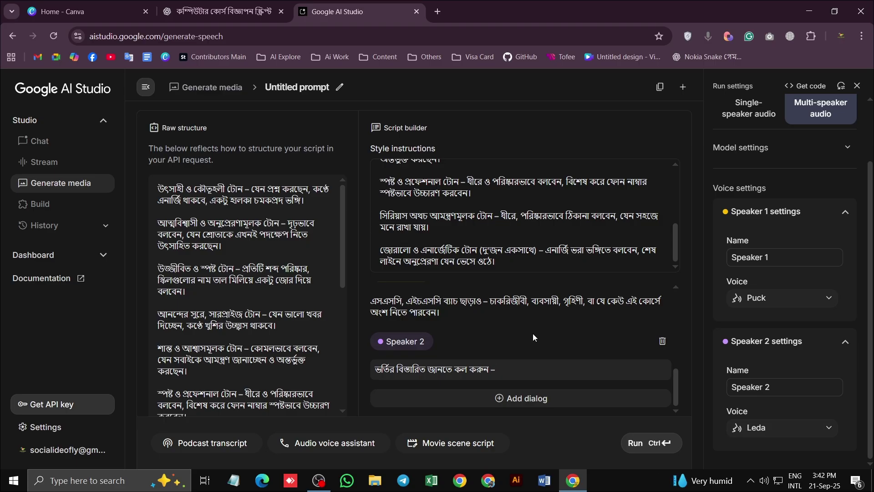
# Type the contact phone number into Speaker 2, then paste the Voice 1 address line into a new Speaker 1 row
pyautogui.click(542, 400)
pyautogui.click(205, 13)
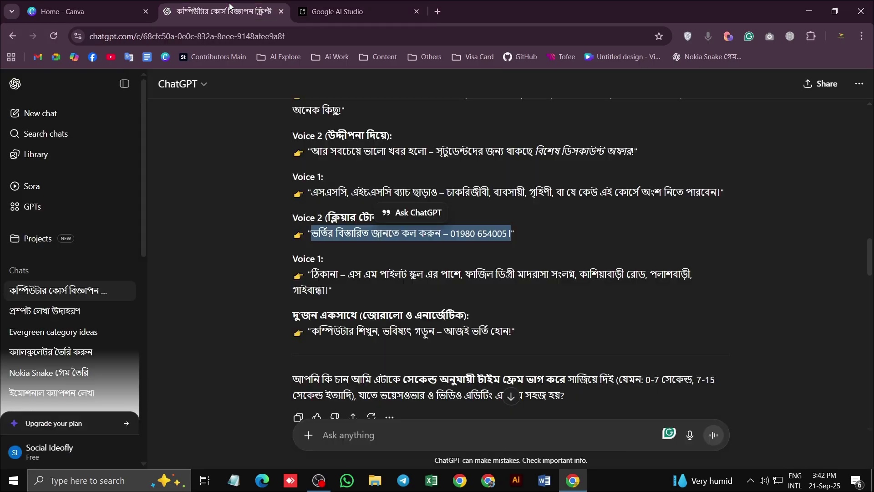
pyautogui.scroll(-1, 327, 270)
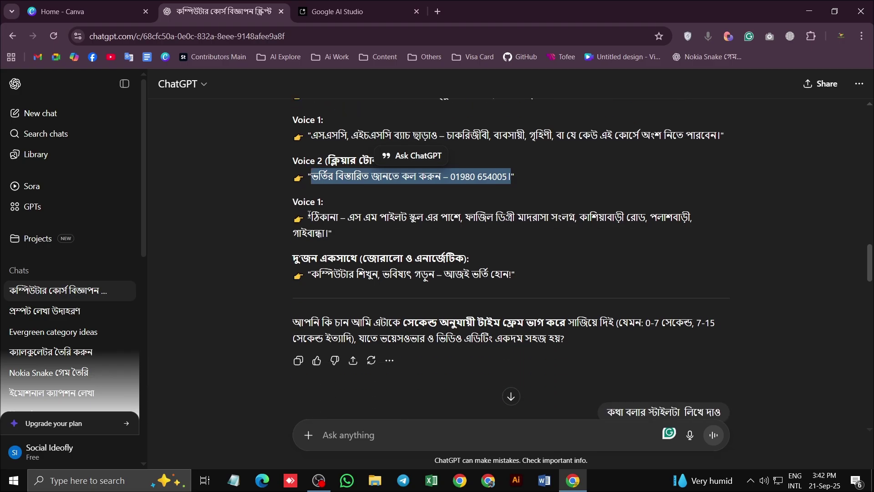
pyautogui.moveTo(311, 218); pyautogui.dragTo(329, 242)
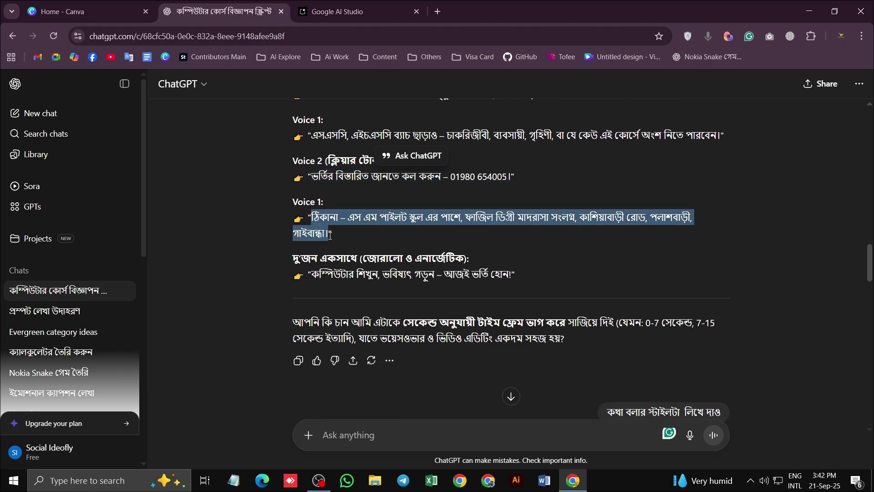
pyautogui.hotkey('ctrl', 'c')
pyautogui.click(331, 11)
pyautogui.click(443, 379)
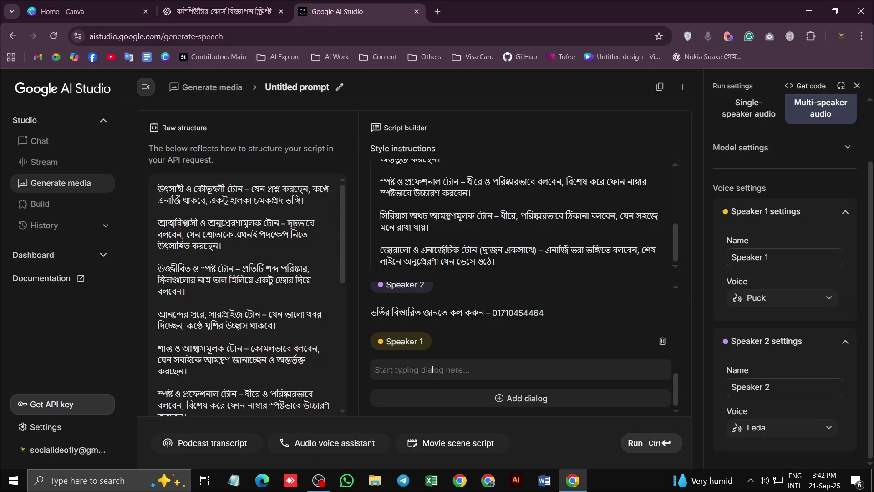
pyautogui.hotkey('ctrl', 'v')
# Add a Speaker 2 row holding the closing enrol-now line copied from the ChatGPT script
pyautogui.scroll(-1, 483, 378)
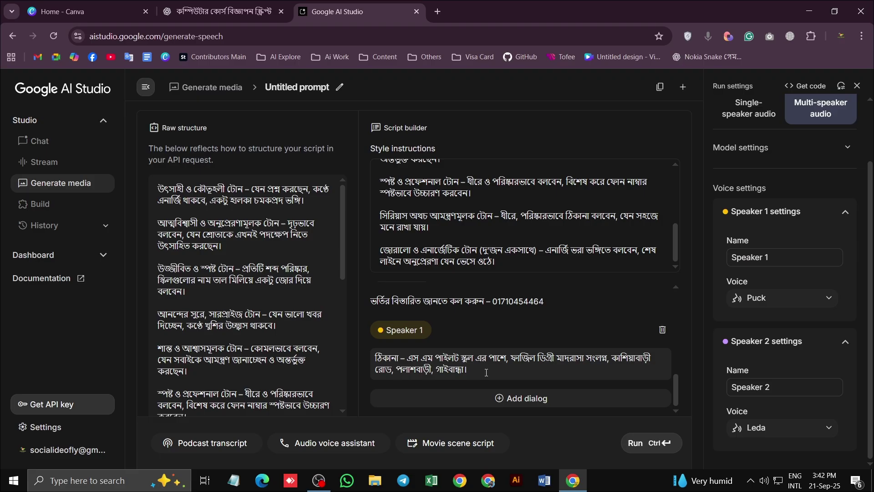
pyautogui.click(502, 398)
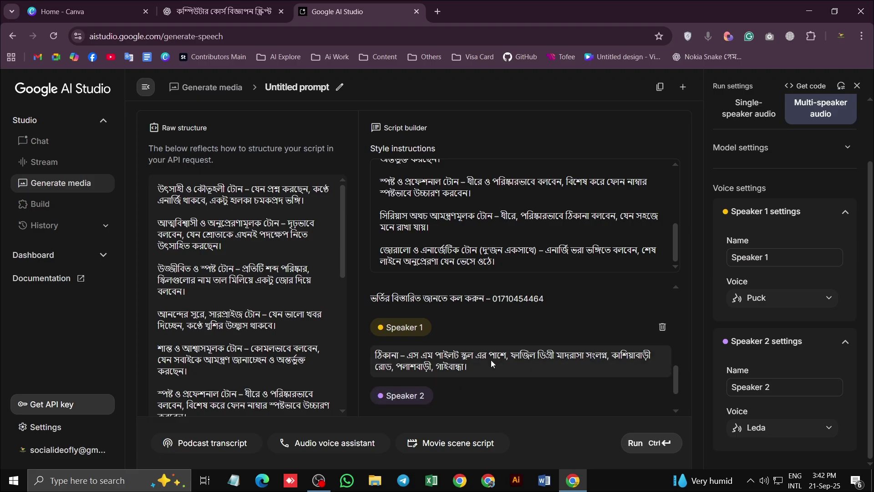
pyautogui.scroll(-1, 491, 359)
pyautogui.hotkey('ctrl', 'shift', 'Tab')
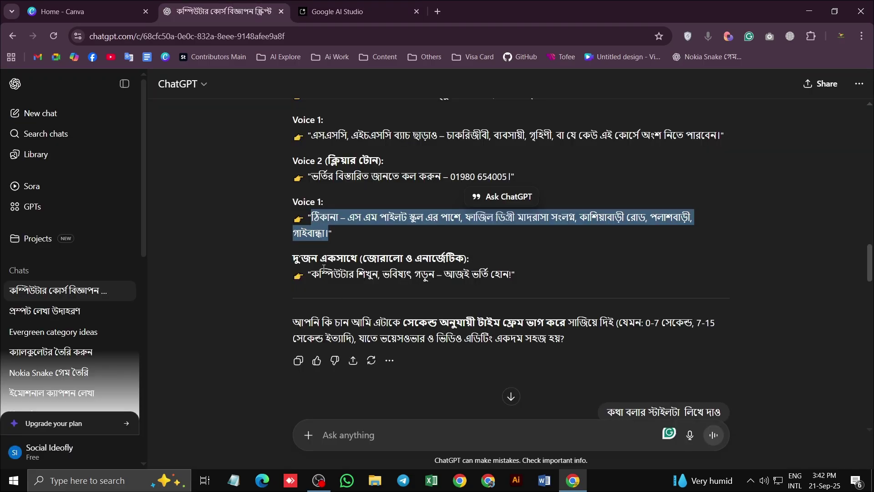
pyautogui.moveTo(311, 273); pyautogui.dragTo(512, 275)
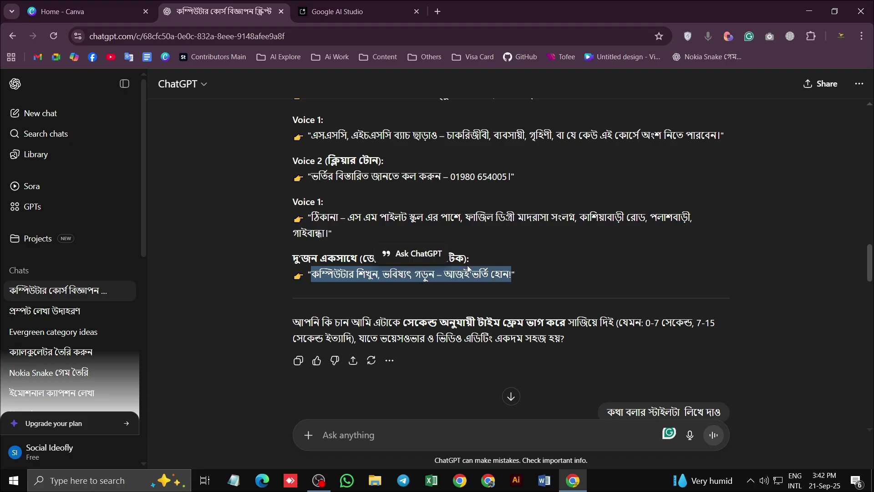
pyautogui.click(356, 14)
pyautogui.click(397, 370)
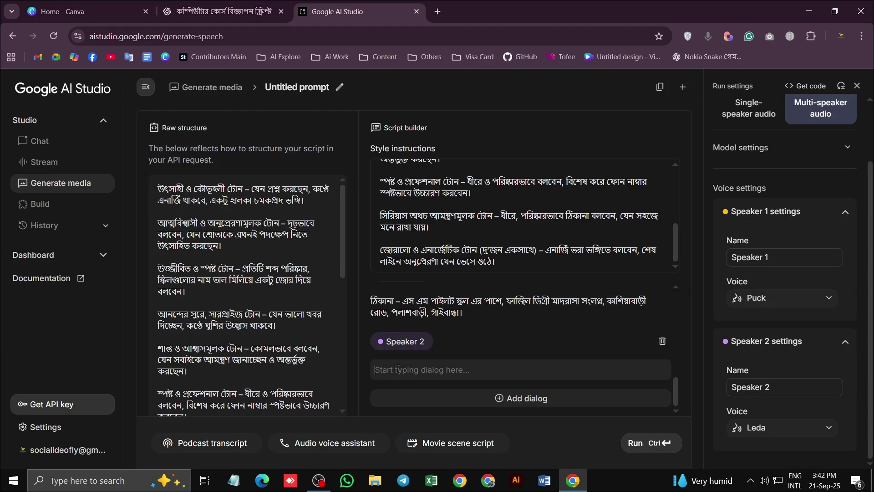
pyautogui.hotkey('ctrl', 'v')
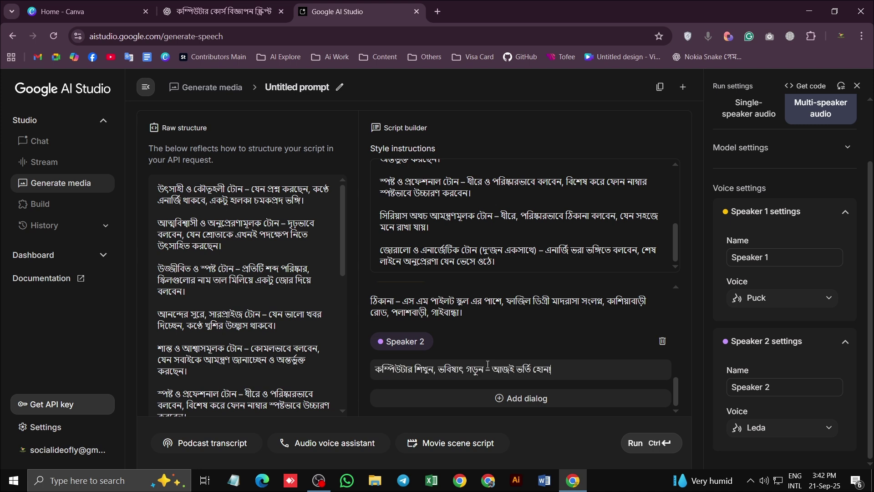
# Paste the closing line into a new Speaker 1 row and run audio generation
pyautogui.click(516, 399)
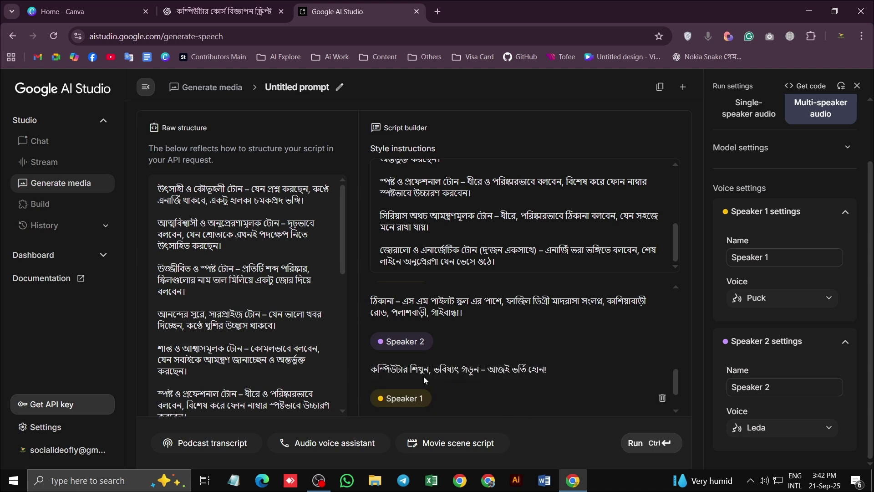
pyautogui.scroll(-1, 444, 380)
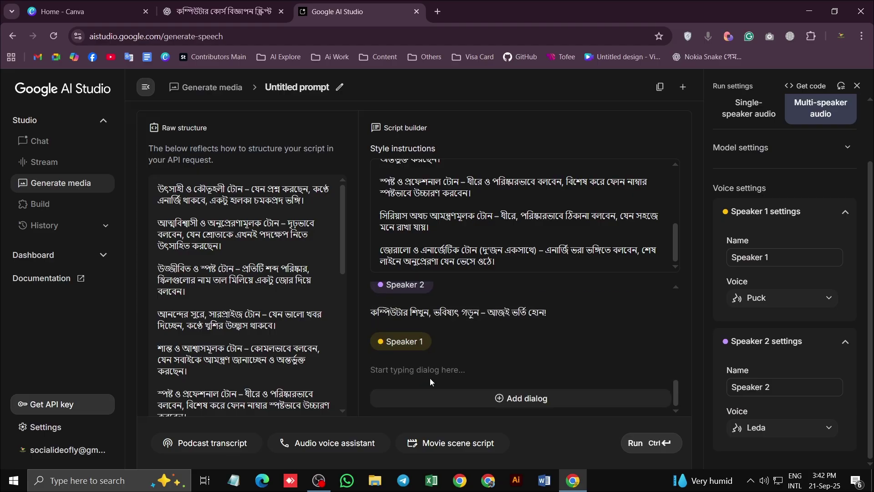
pyautogui.click(429, 378)
pyautogui.hotkey('ctrl', 'v')
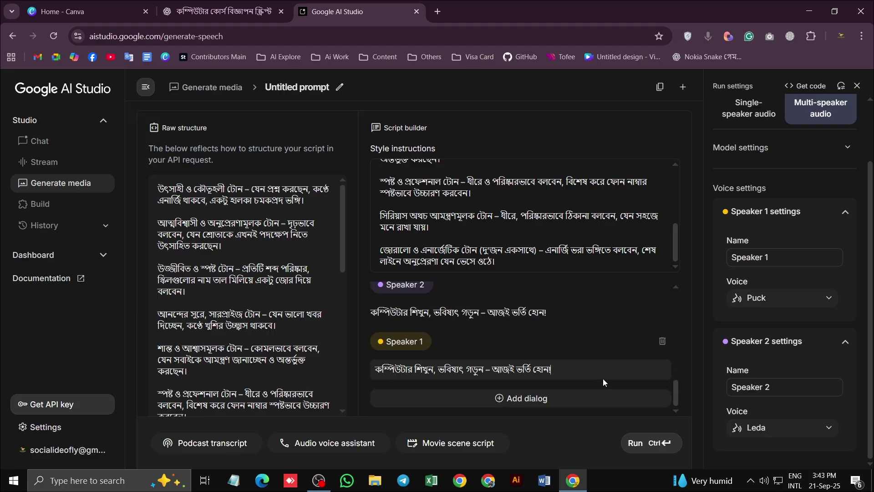
pyautogui.scroll(1, 481, 362)
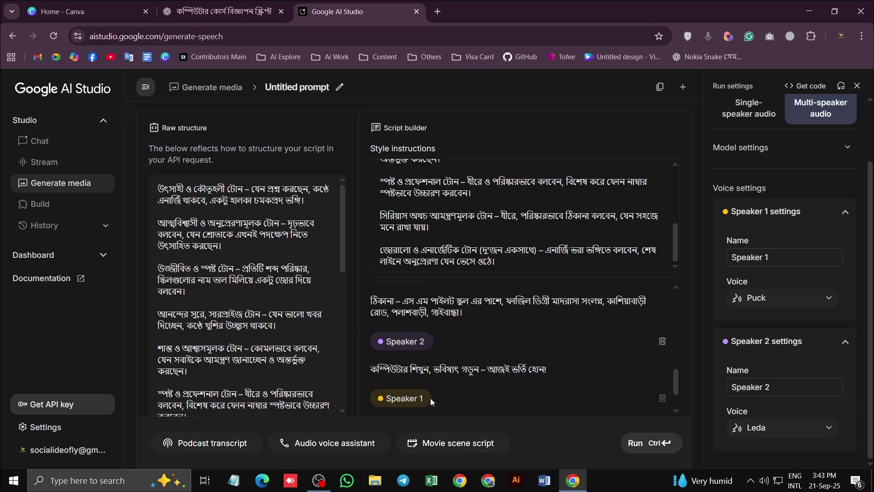
pyautogui.scroll(-1, 438, 376)
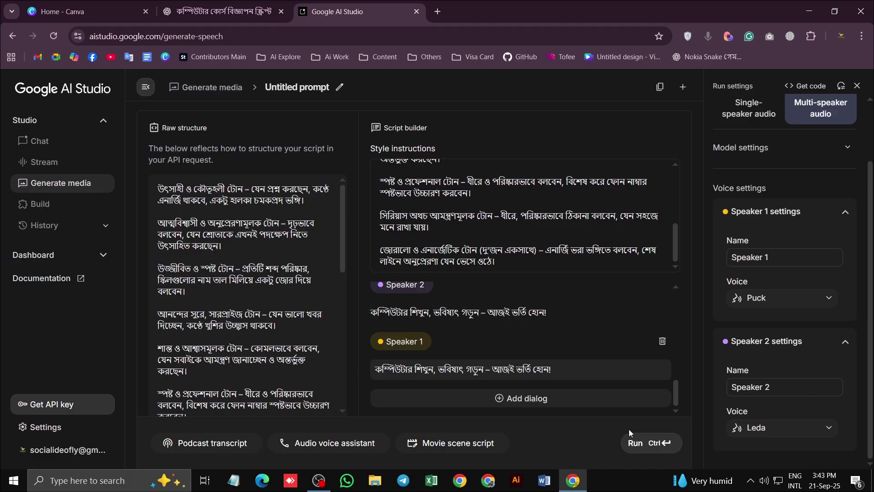
pyautogui.click(642, 444)
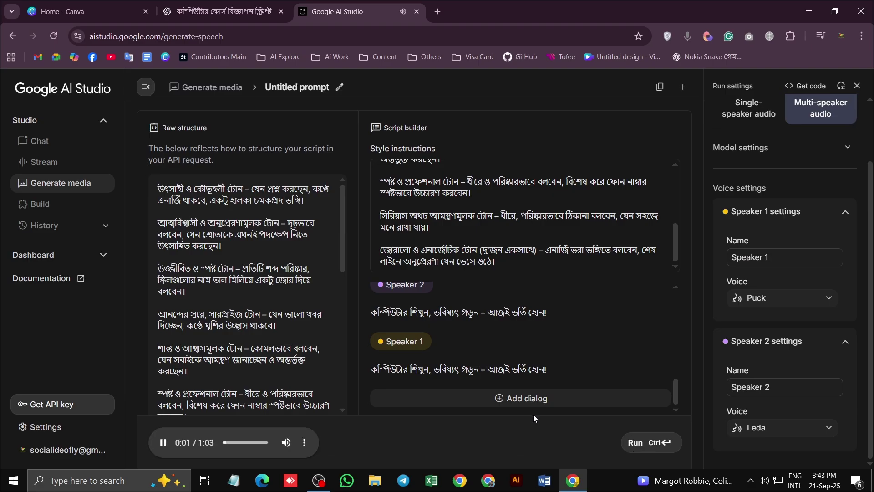
# Adjust the Windows system volume while the 1:03 two-speaker clip plays
pyautogui.click(764, 480)
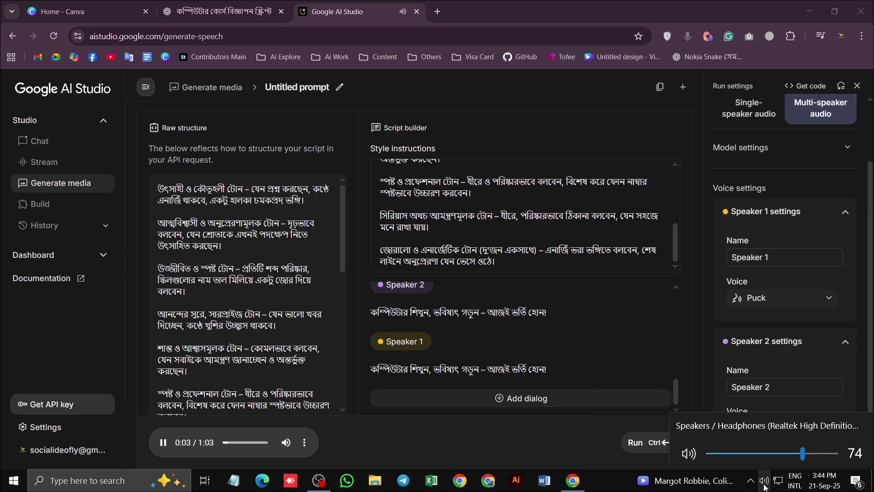
pyautogui.click(607, 488)
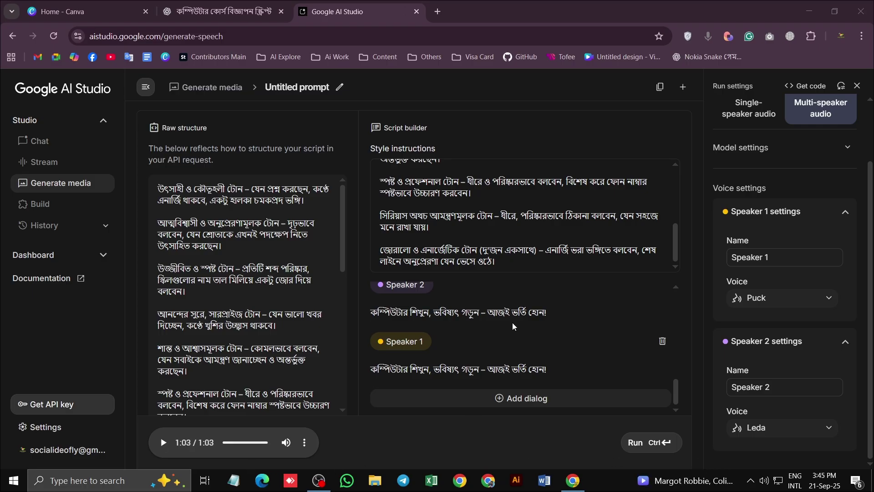
pyautogui.scroll(1, 527, 323)
pyautogui.scroll(3, 527, 324)
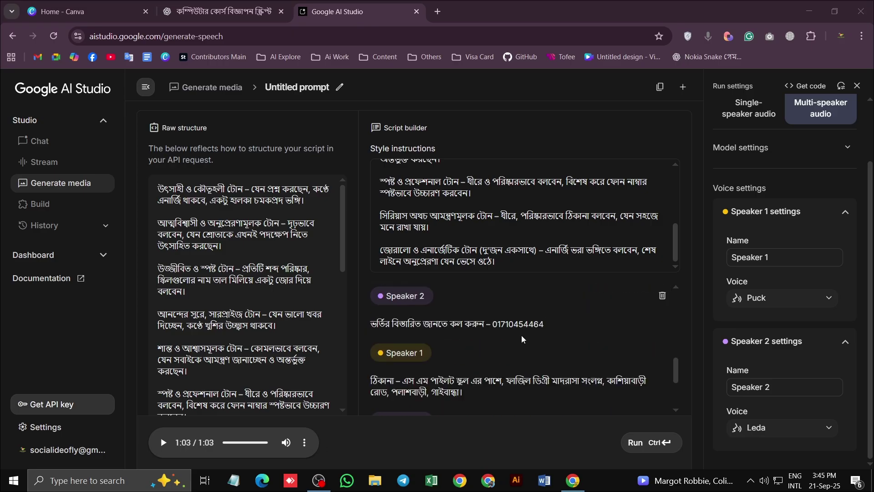
pyautogui.click(535, 301)
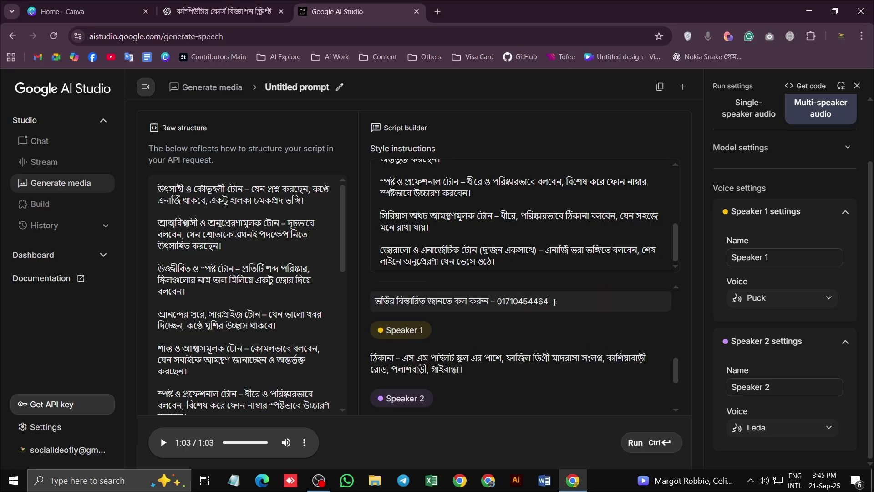
pyautogui.write('এই')
pyautogui.write(' ম')
pyautogui.press('BackSpace')
pyautogui.press('BackSpace')
pyautogui.write('মাদ্রারে')
pyautogui.scroll(3, 604, 325)
pyautogui.scroll(3, 620, 346)
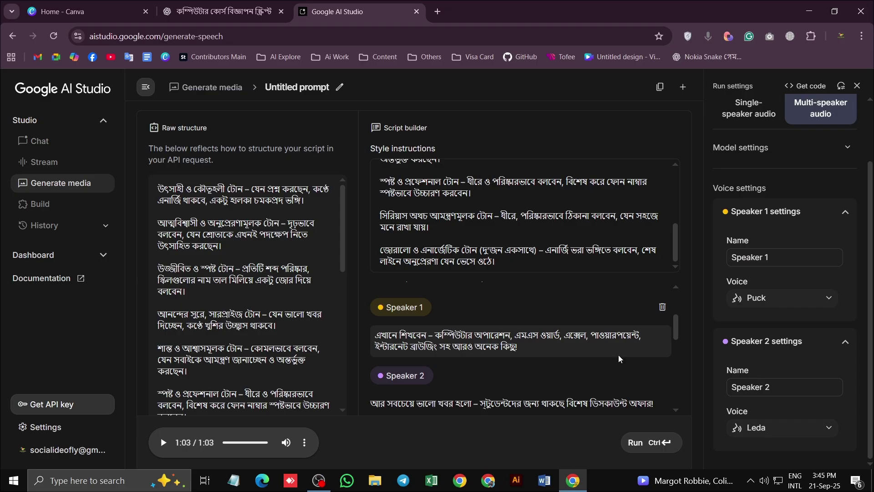
pyautogui.scroll(2, 621, 346)
pyautogui.scroll(-3, 617, 353)
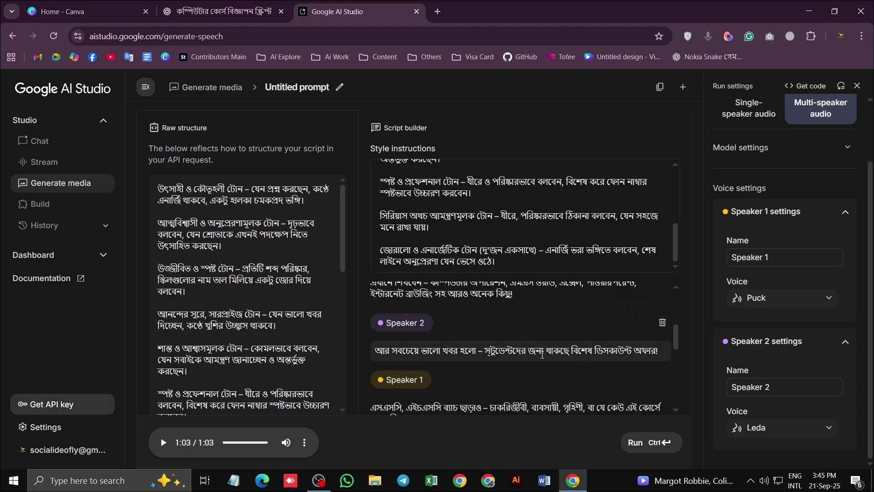
pyautogui.scroll(-2, 541, 354)
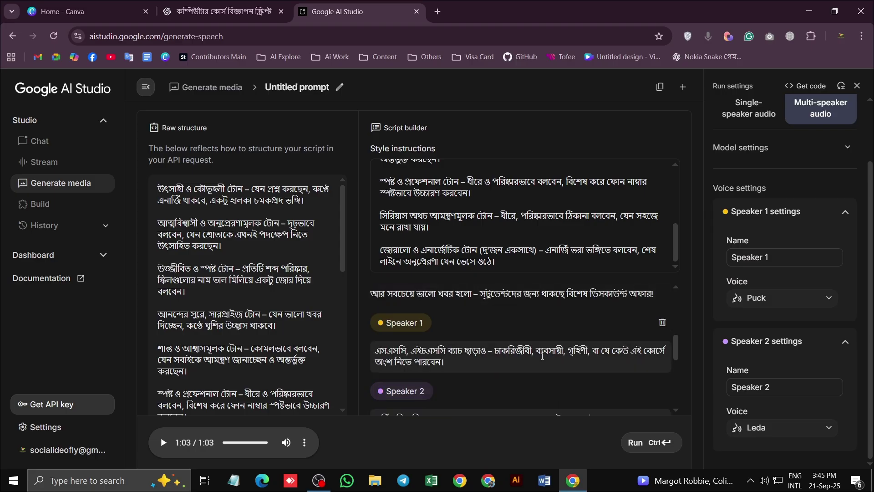
pyautogui.scroll(3, 541, 355)
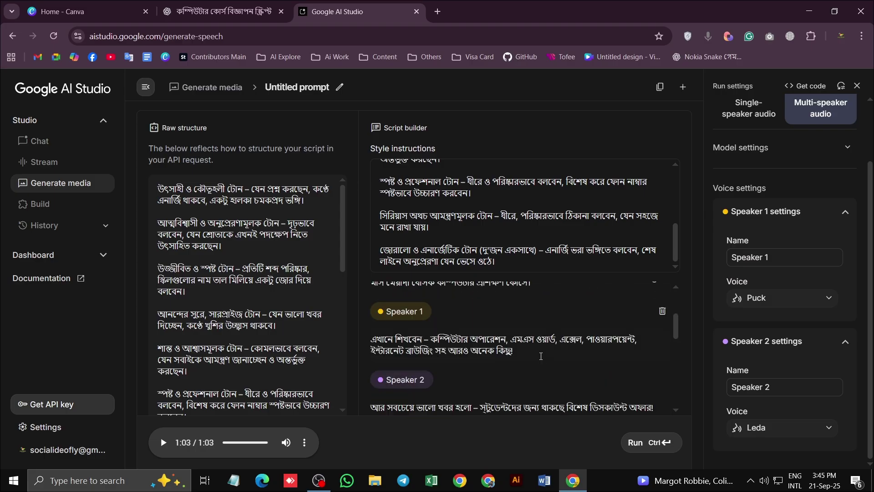
pyautogui.scroll(-2, 541, 360)
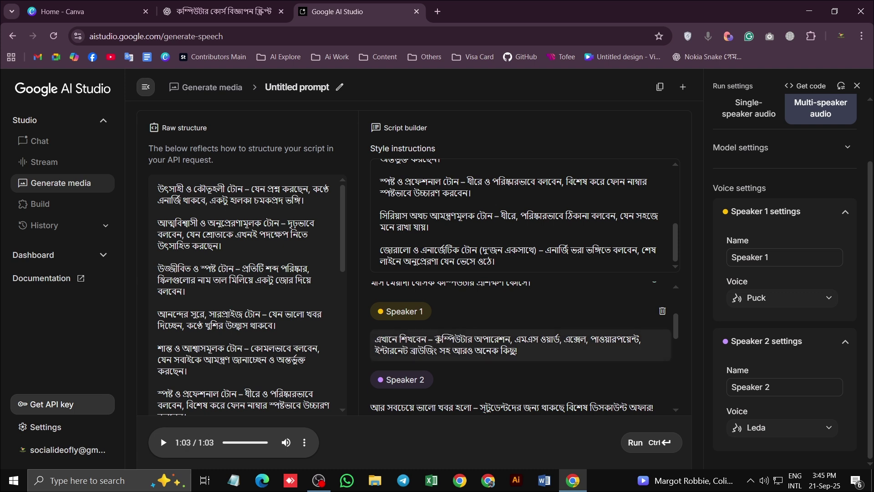
pyautogui.scroll(5, 512, 350)
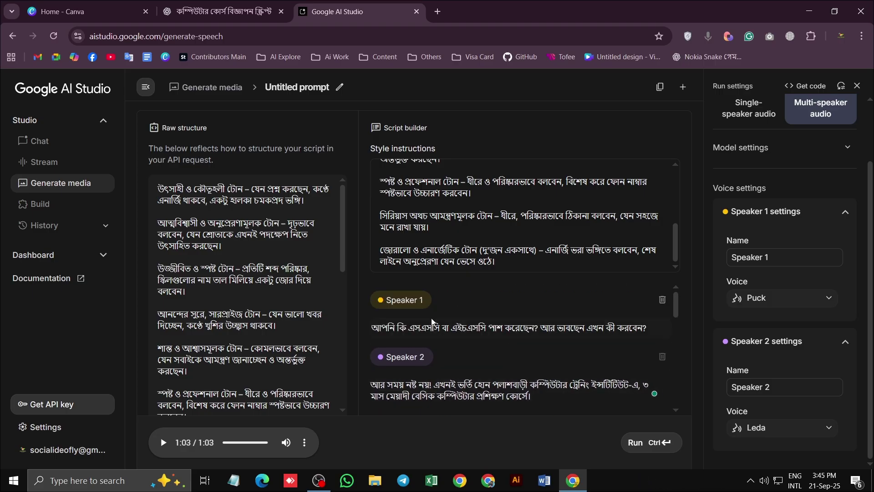
pyautogui.scroll(-3, 472, 364)
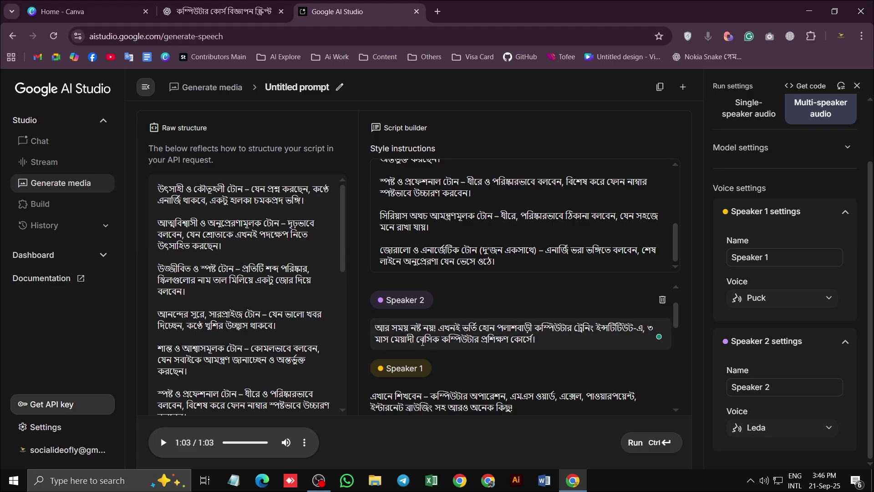
# In Speaker 2, add the October–January session phrase after মেয়াদী and write 2025 as দুই হাজার পঁচিশ
pyautogui.click(414, 339)
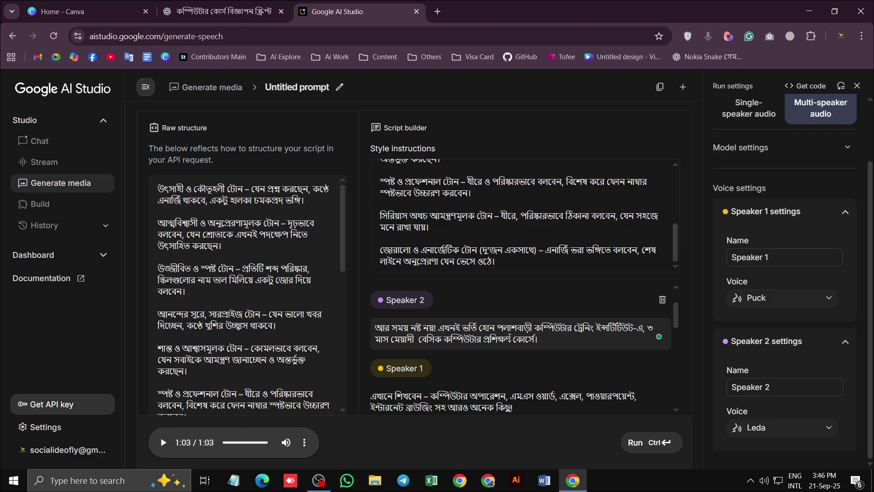
pyautogui.write('অক্টো')
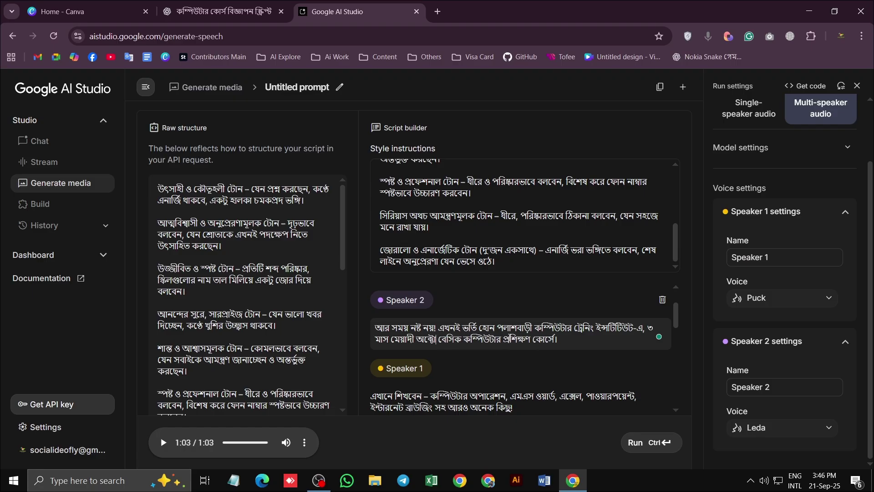
pyautogui.write('বর')
pyautogui.write(' থেকে জ্')
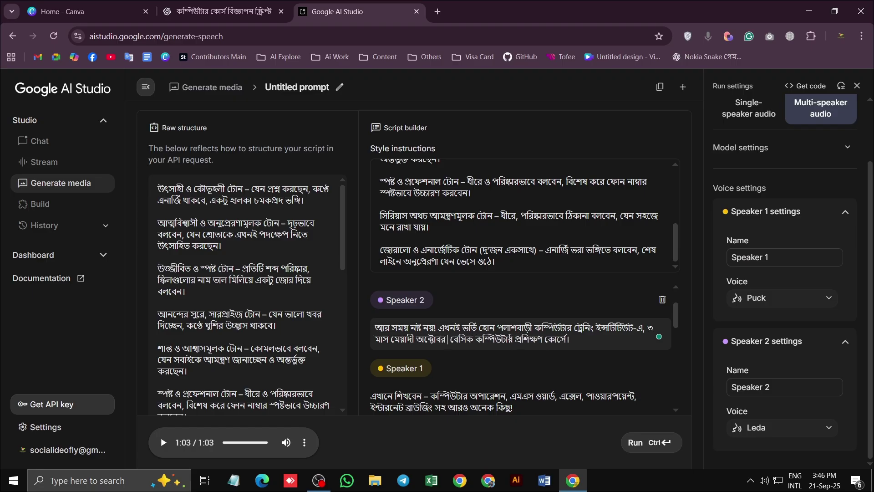
pyautogui.write('ান ')
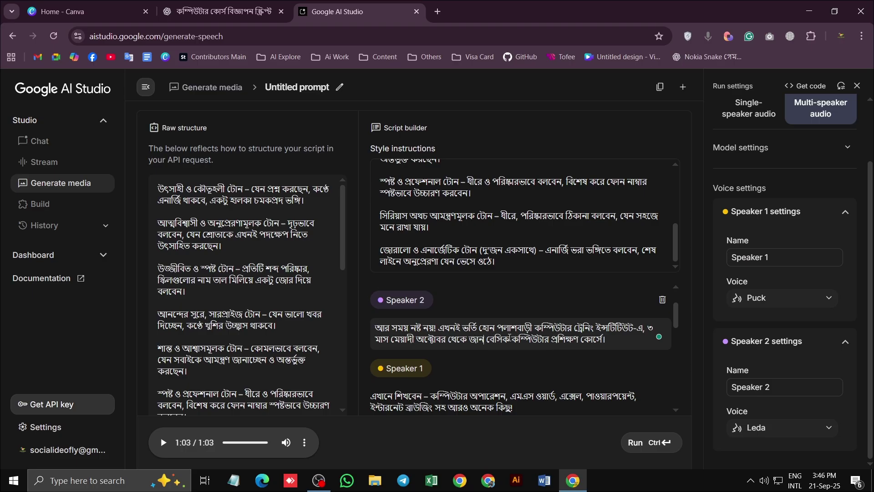
pyautogui.write('য়')
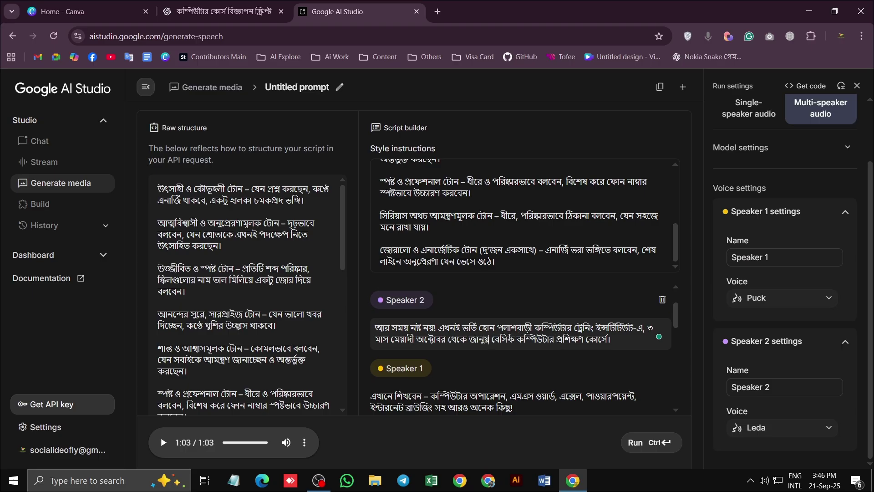
pyautogui.write('ারী')
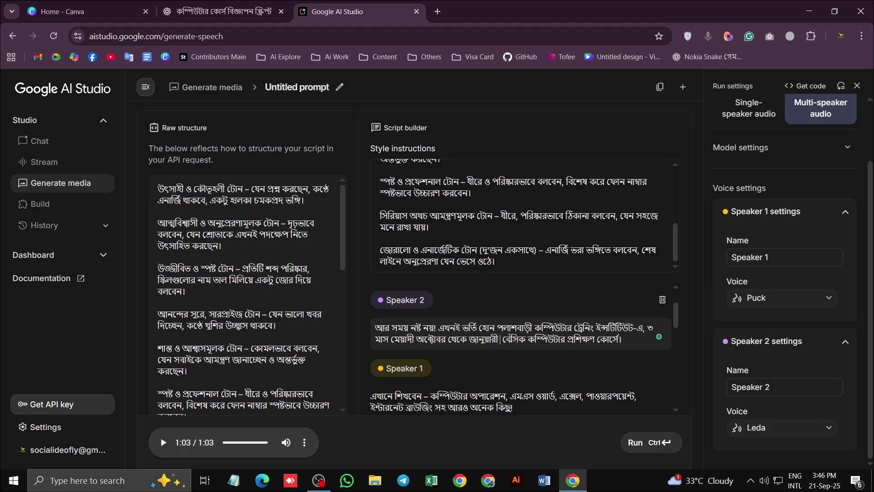
pyautogui.write('২০২৫ সেশনে')
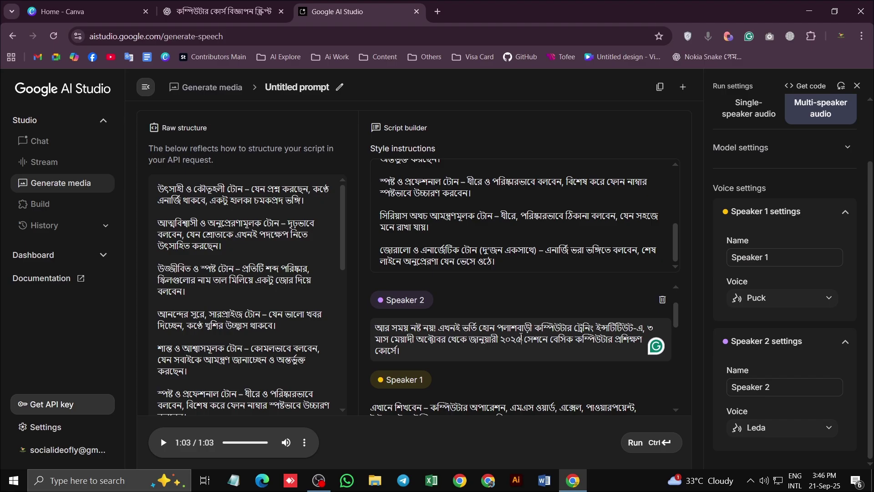
pyautogui.moveTo(521, 339); pyautogui.dragTo(501, 342)
pyautogui.write('দু')
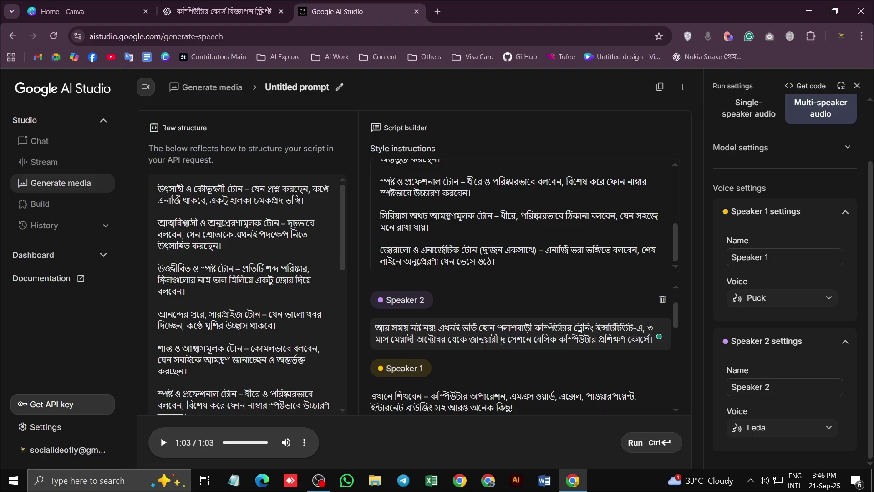
pyautogui.write('ই।')
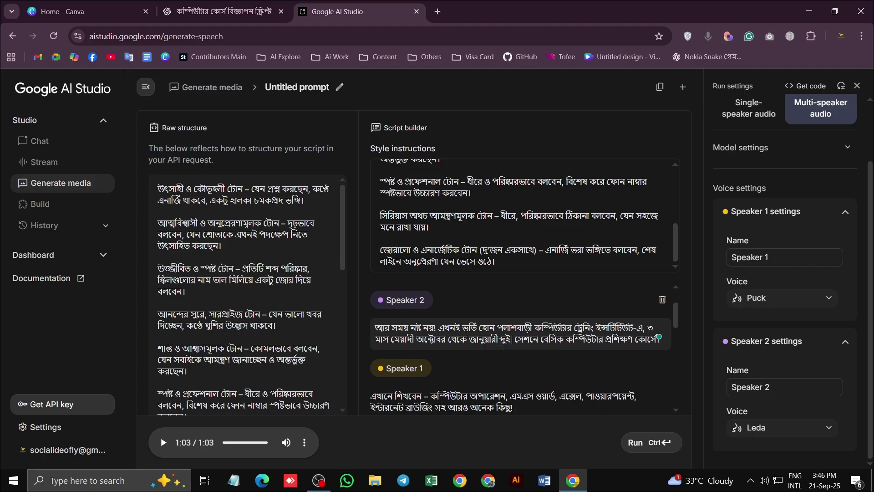
pyautogui.write('হাজার')
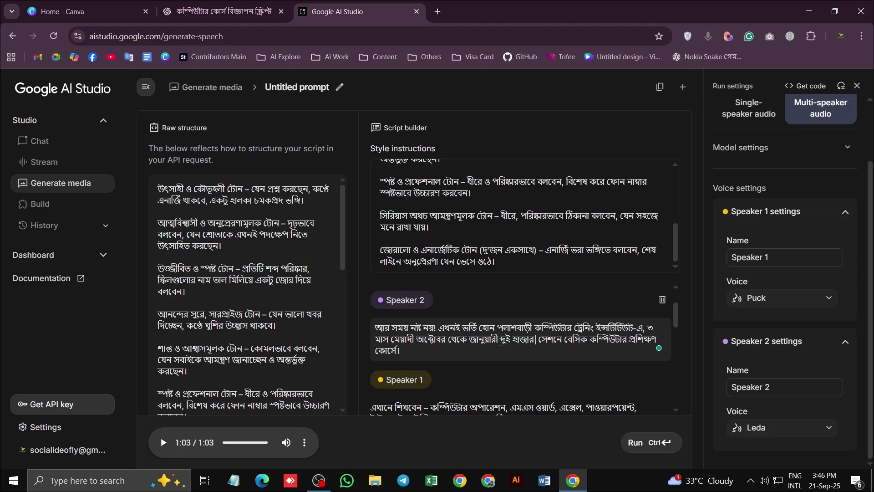
pyautogui.write('পঁ ')
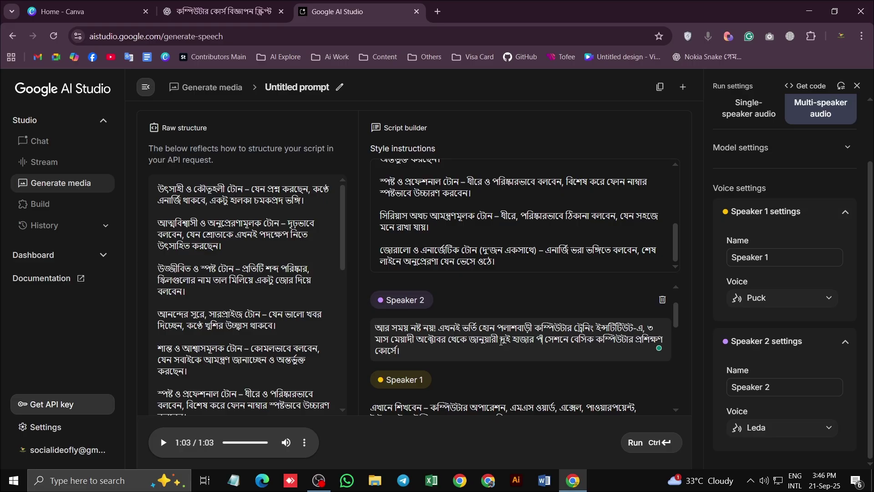
pyautogui.write('চিশ')
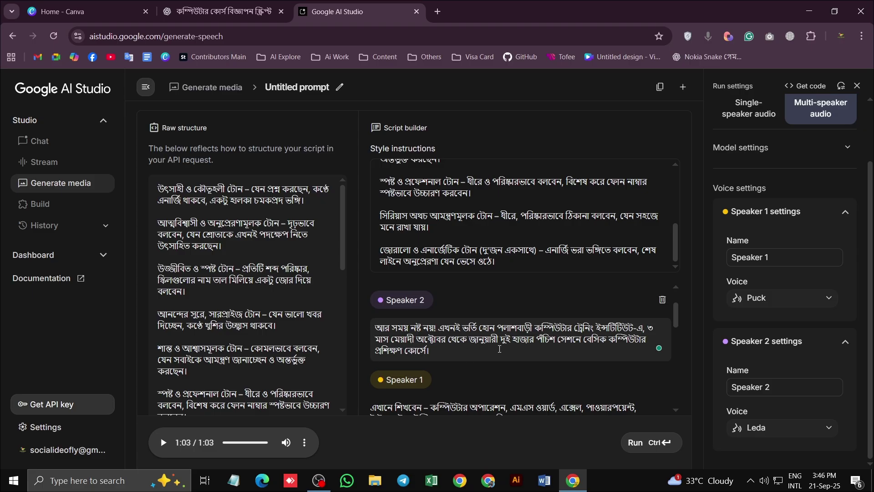
pyautogui.scroll(-5, 591, 329)
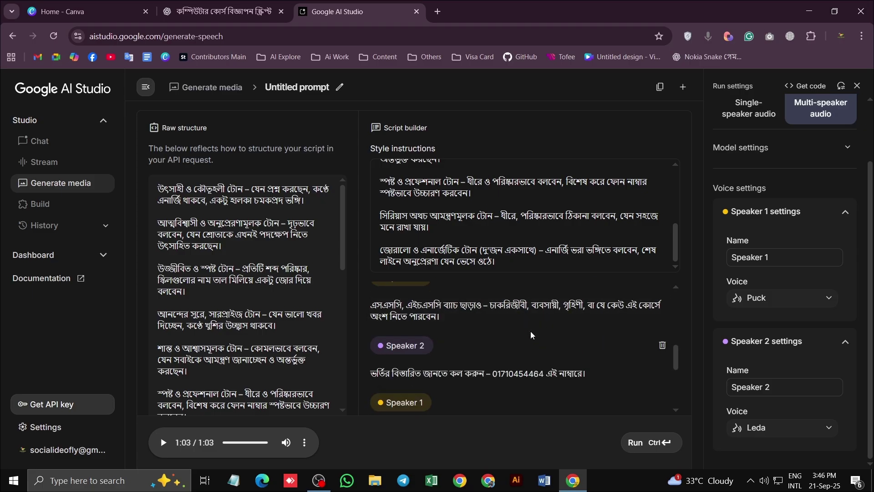
pyautogui.scroll(-3, 533, 326)
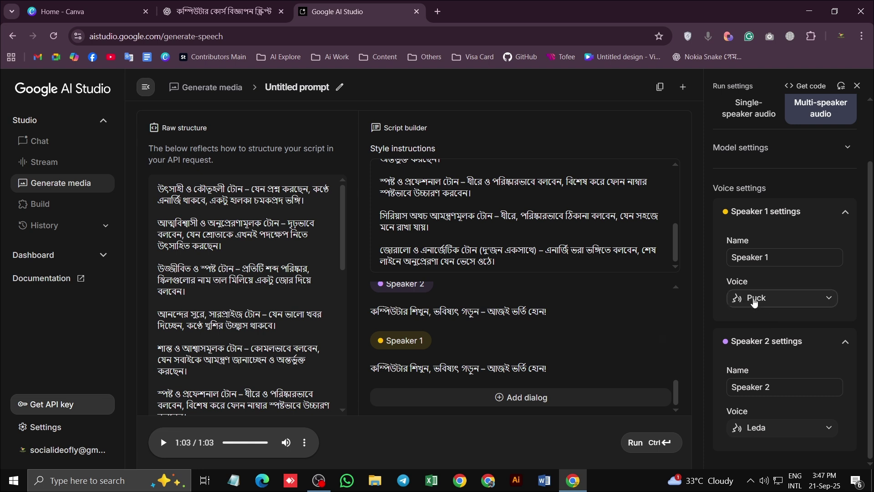
# Preview the Charon, Kore, Fenrir, Leda and Orus voices, then set Speaker 1 to Fenrir
pyautogui.click(755, 304)
pyautogui.click(743, 384)
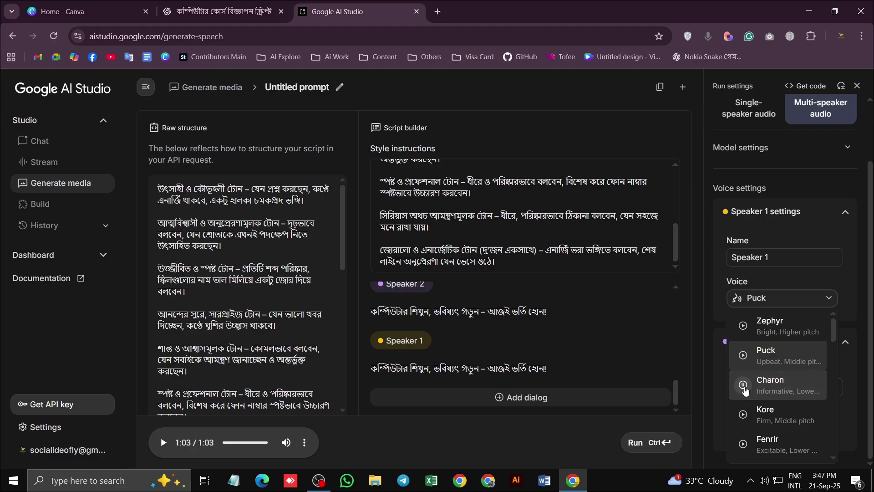
pyautogui.scroll(-1, 744, 390)
pyautogui.click(749, 361)
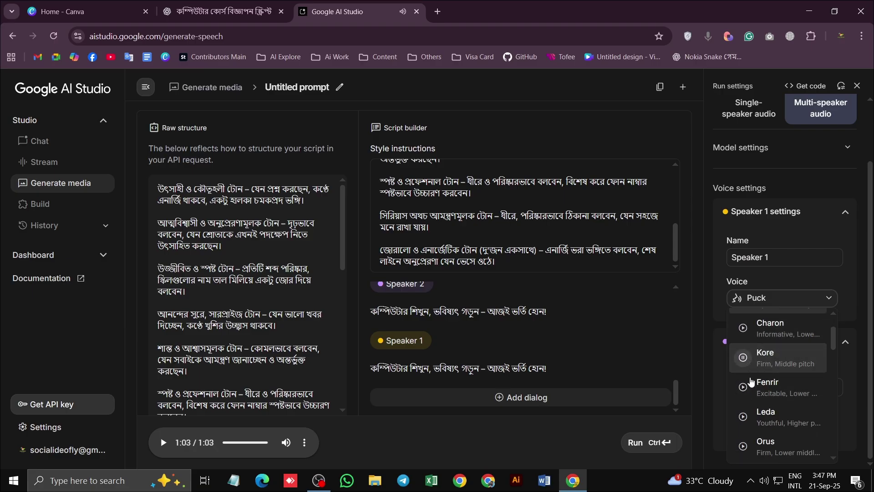
pyautogui.click(750, 386)
pyautogui.scroll(-1, 749, 380)
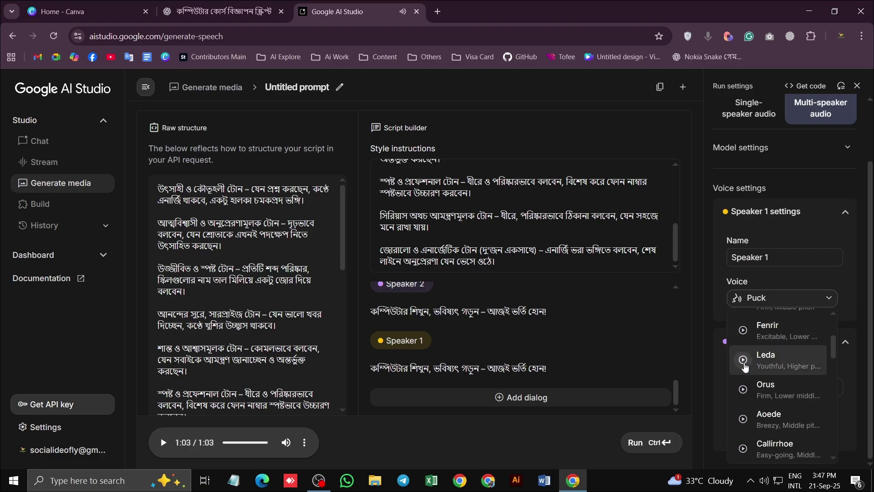
pyautogui.click(748, 360)
pyautogui.click(743, 390)
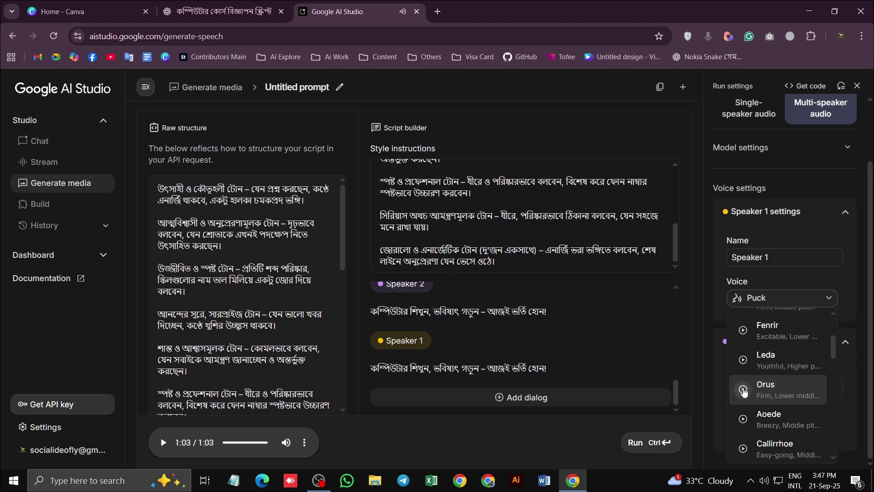
pyautogui.click(771, 334)
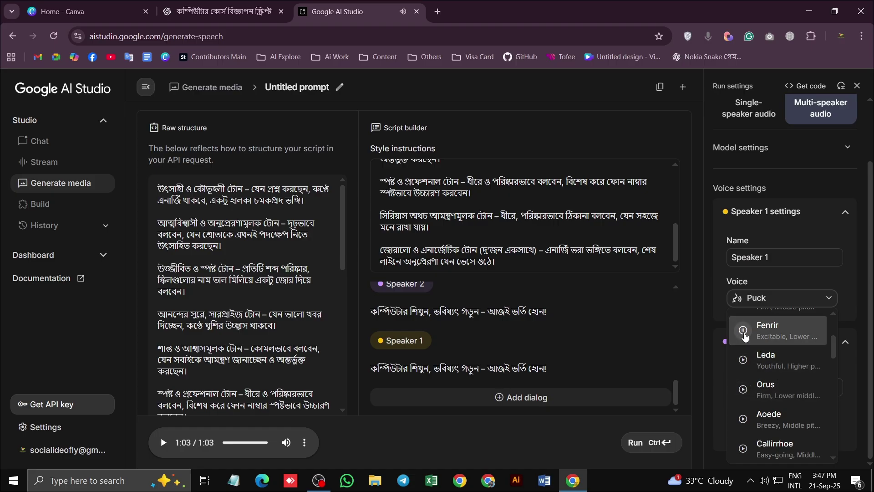
pyautogui.click(772, 335)
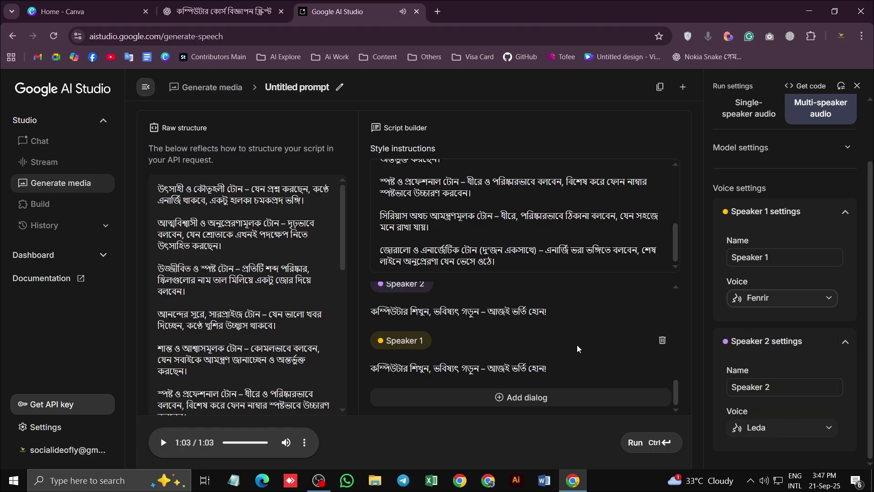
# Regenerate the speech with Fenrir and play the 0:59 clip while following the script
pyautogui.click(636, 442)
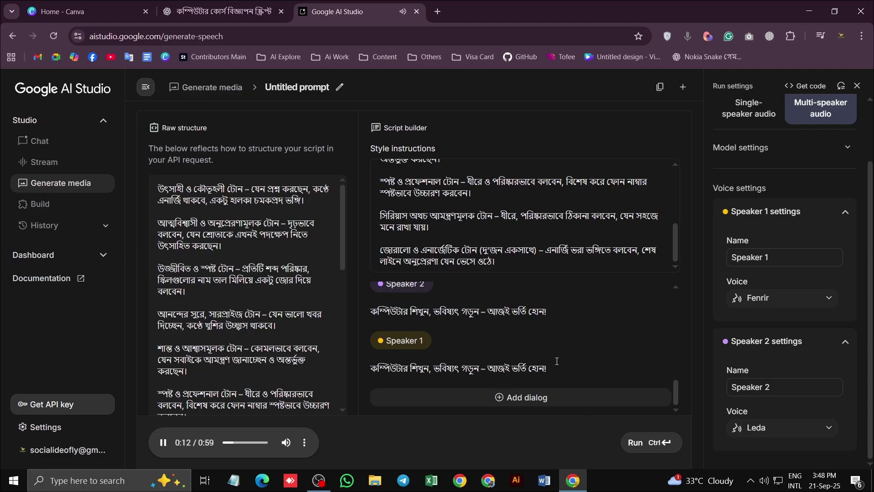
pyautogui.scroll(5, 521, 349)
pyautogui.scroll(-5, 548, 348)
pyautogui.scroll(3, 548, 343)
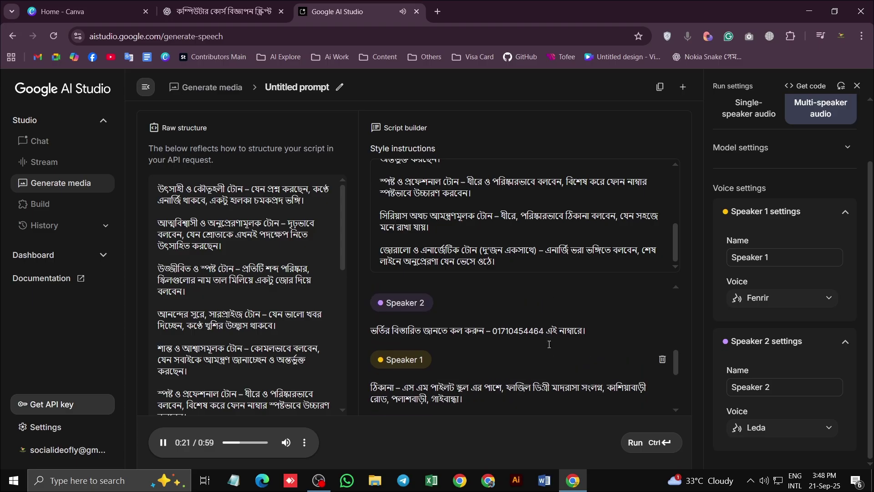
pyautogui.scroll(4, 549, 344)
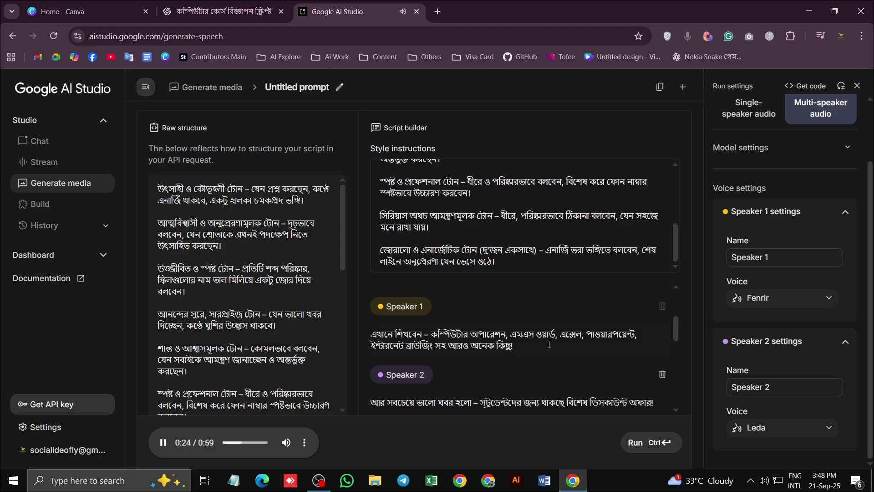
pyautogui.scroll(-2, 549, 344)
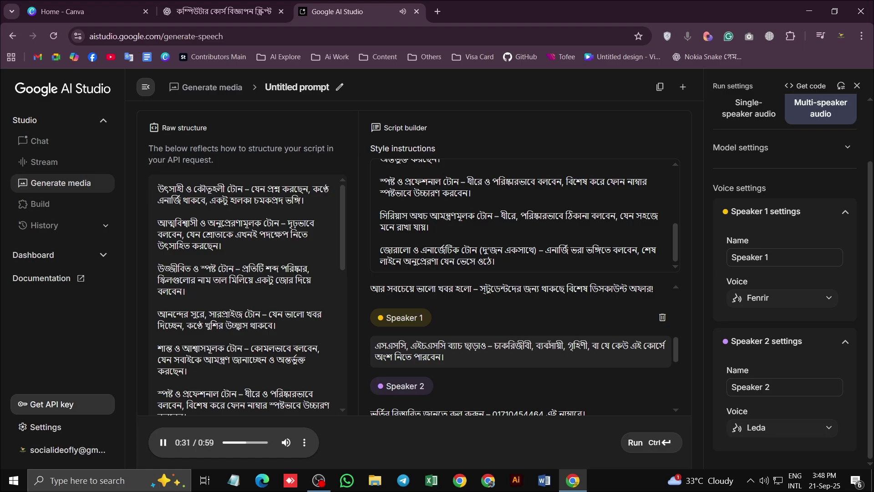
pyautogui.press('BackSpace')
pyautogui.click(481, 328)
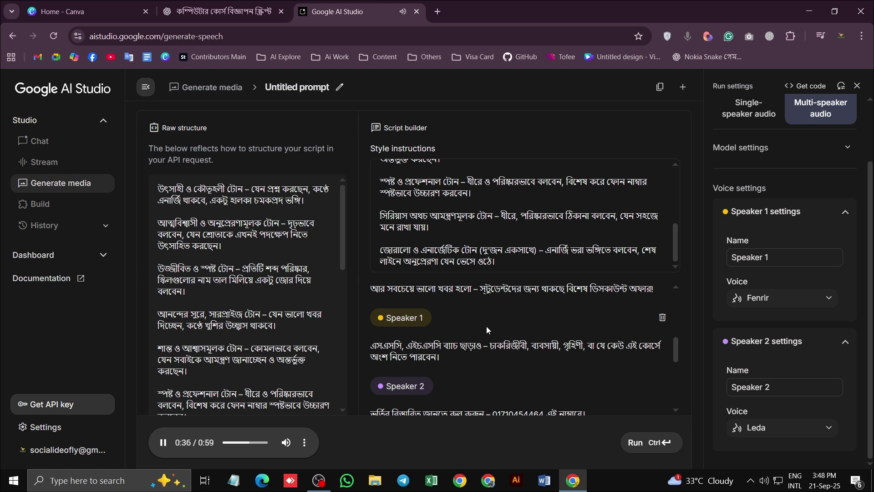
pyautogui.scroll(-3, 490, 321)
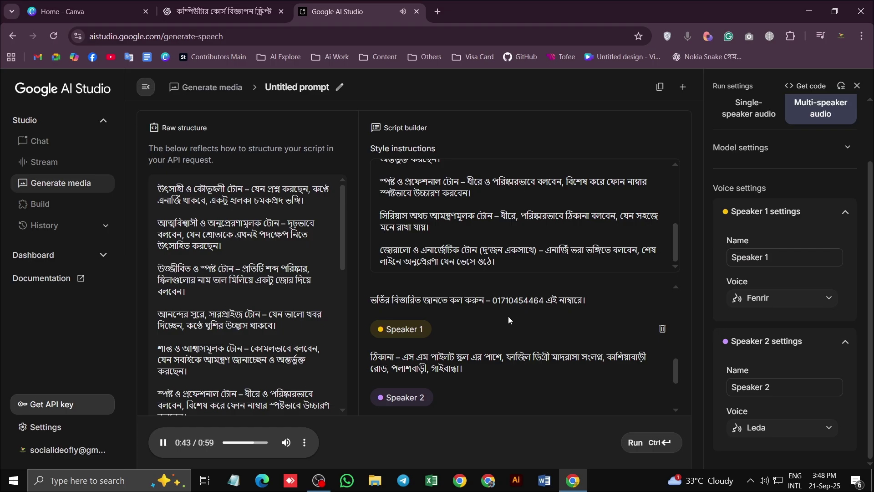
pyautogui.scroll(-1, 508, 316)
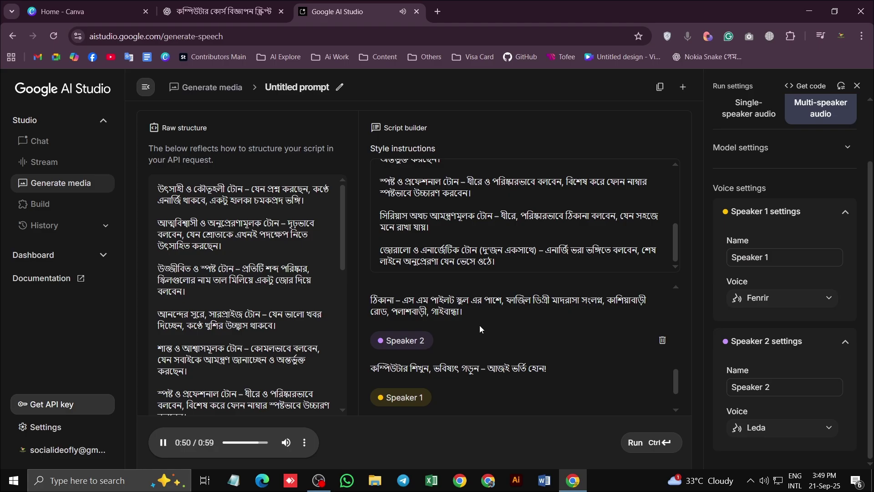
pyautogui.scroll(-1, 492, 324)
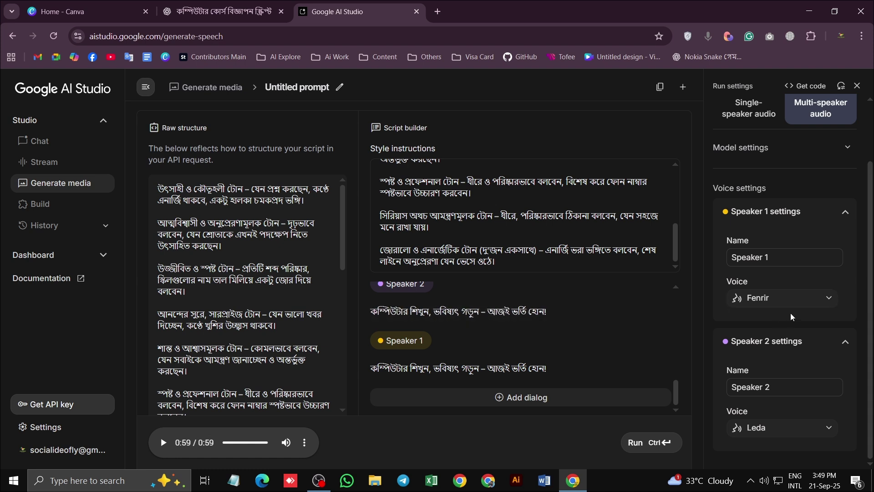
# Download the clip as download.wav, switch Speaker 2 from Leda to Zephyr, and regenerate
pyautogui.click(305, 442)
pyautogui.click(249, 409)
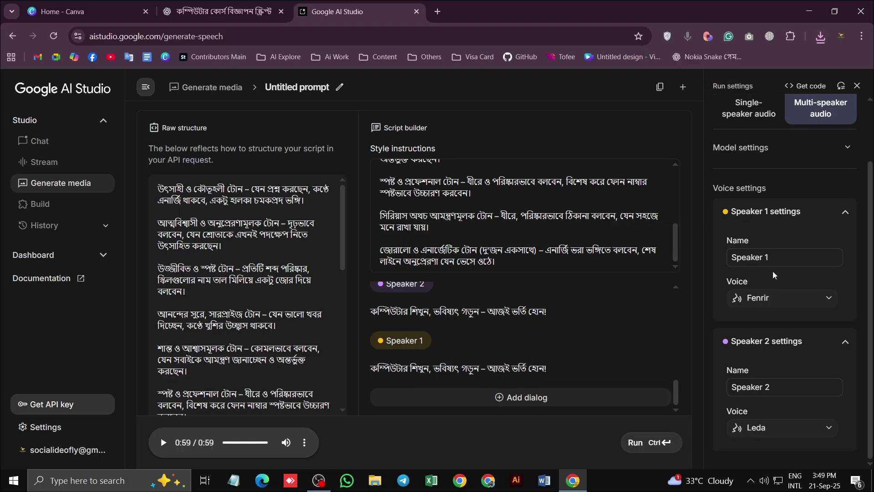
pyautogui.click(766, 425)
pyautogui.scroll(1, 780, 346)
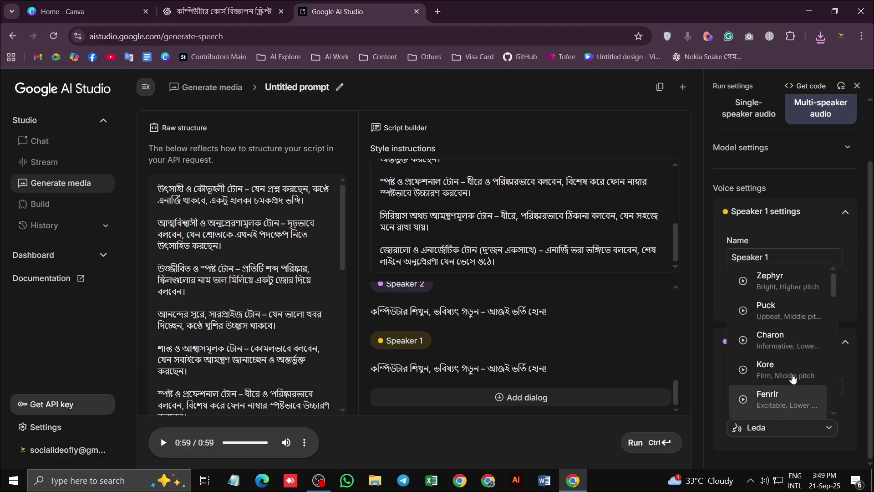
pyautogui.click(744, 283)
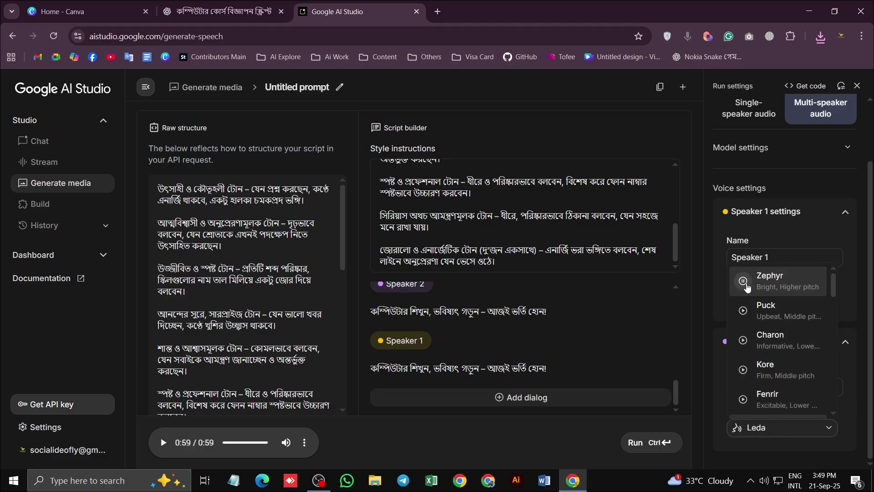
pyautogui.click(754, 284)
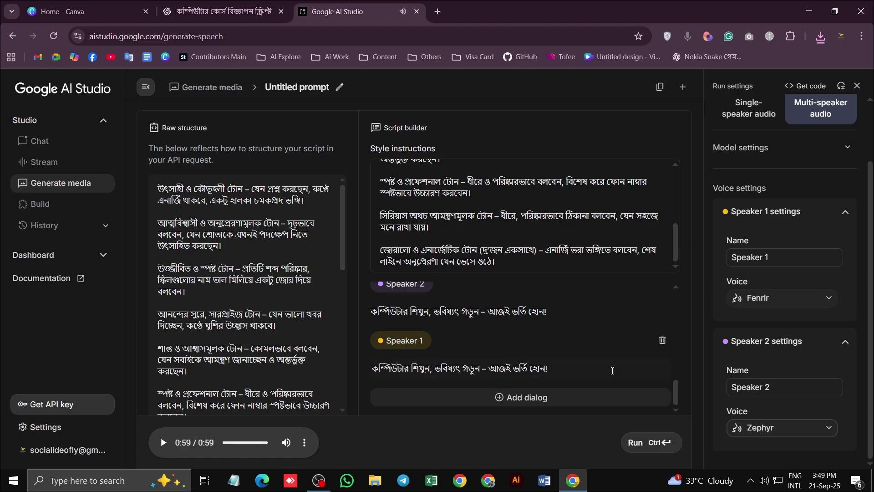
pyautogui.click(636, 442)
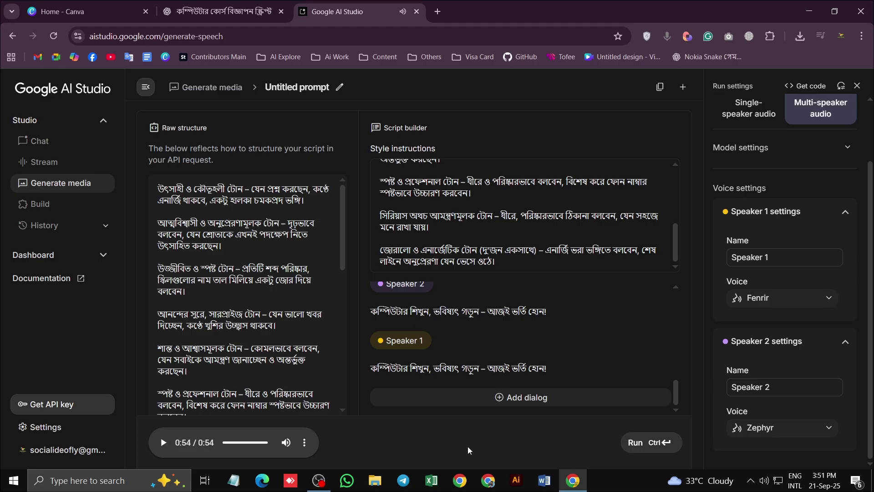
# Download the 0:54 Zephyr-voiced clip as download (1).wav and check Chrome's downloads bubble
pyautogui.click(306, 444)
pyautogui.click(283, 416)
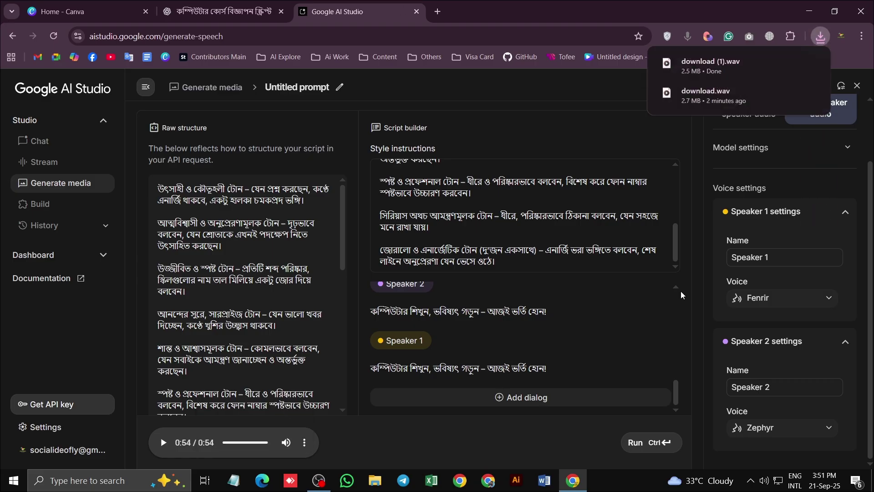
pyautogui.moveTo(718, 60)
# Go to the Canva home page and open Create a design with the Videos formats
pyautogui.click(771, 23)
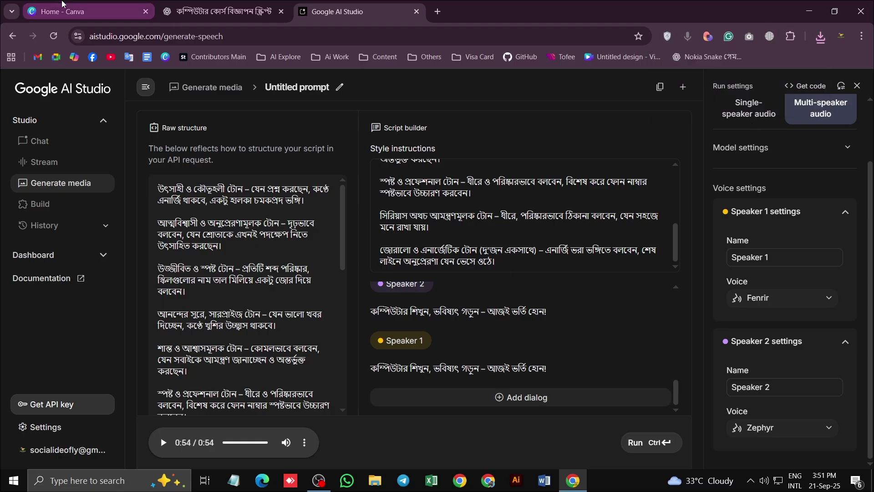
pyautogui.click(91, 13)
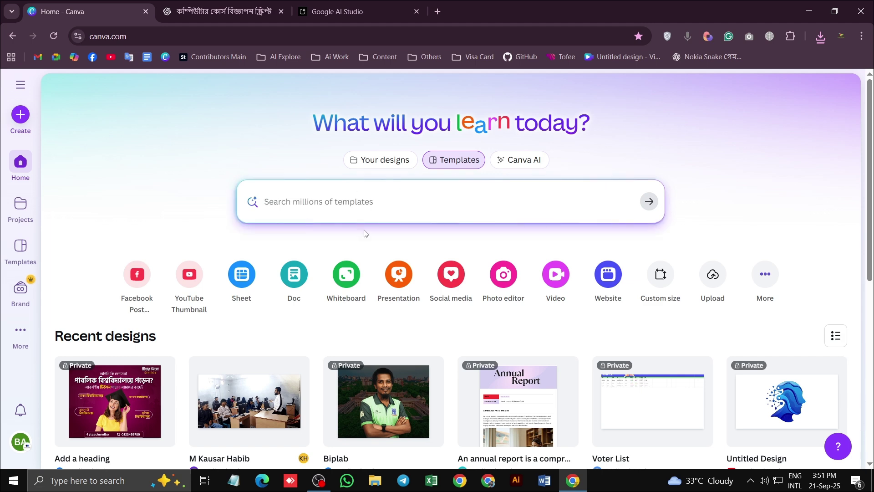
pyautogui.click(554, 274)
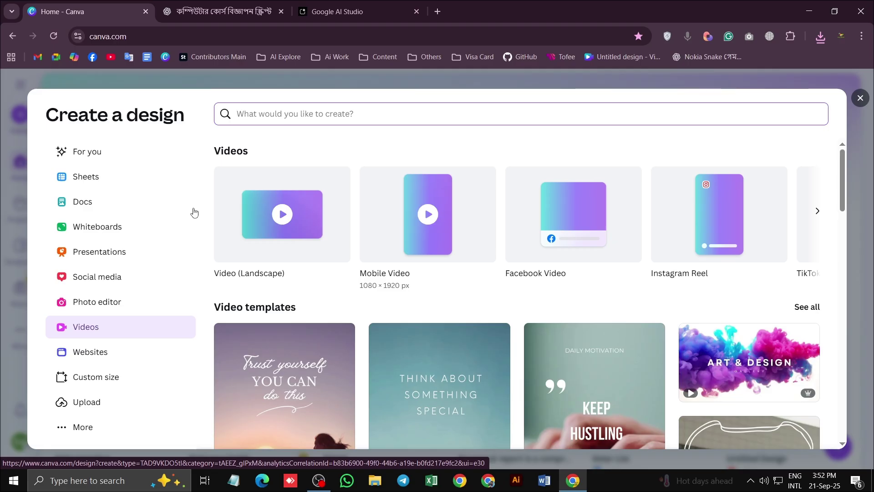
# Browse the video format carousel, then create a blank Facebook Video design
pyautogui.click(816, 213)
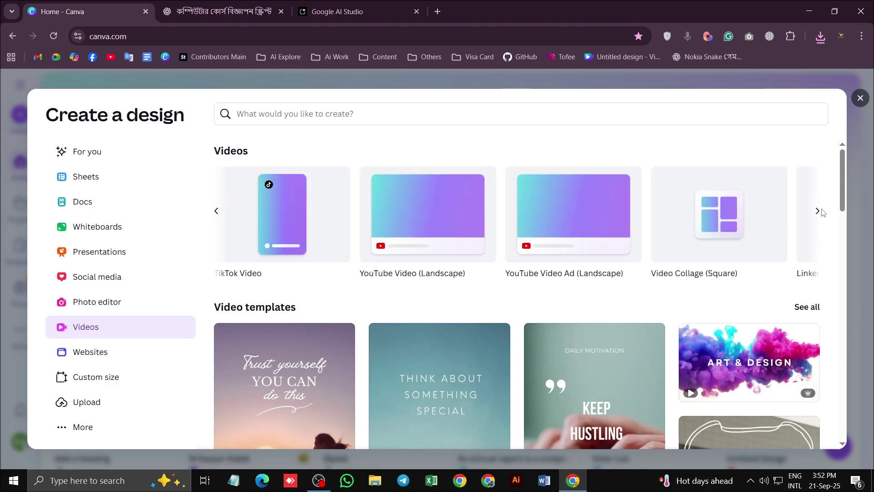
pyautogui.click(817, 213)
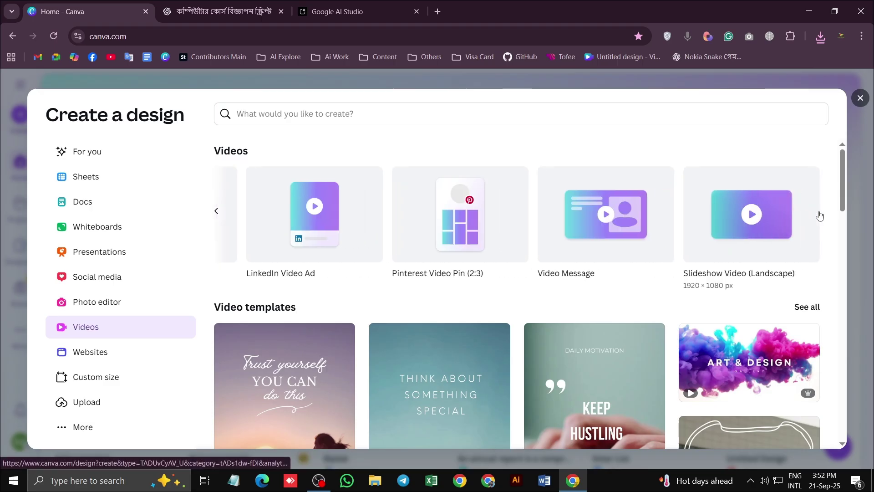
pyautogui.click(218, 215)
pyautogui.click(217, 212)
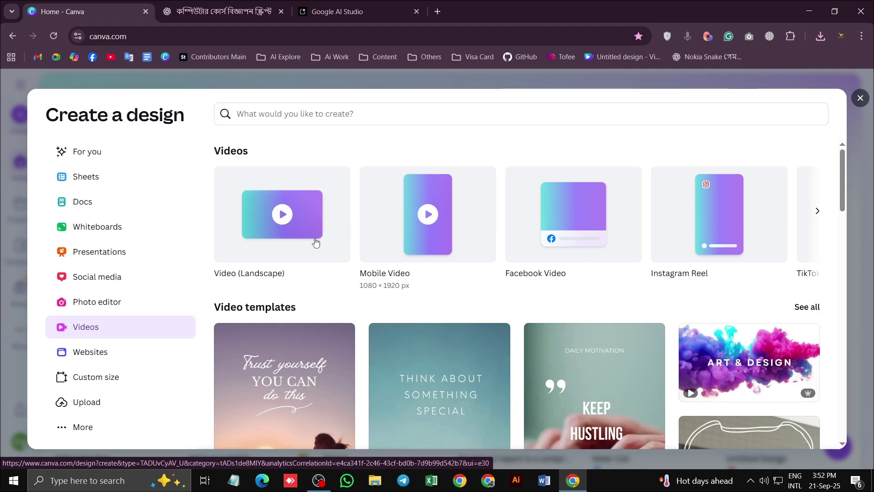
pyautogui.scroll(-1, 449, 254)
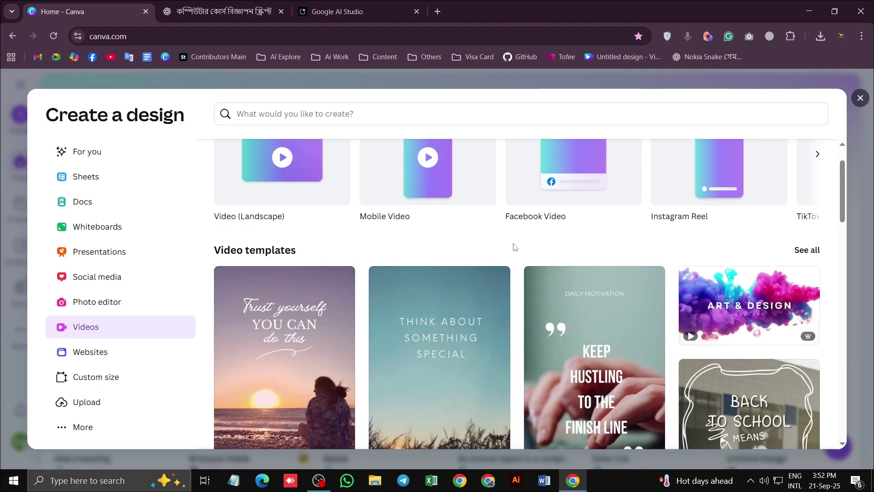
pyautogui.scroll(1, 514, 247)
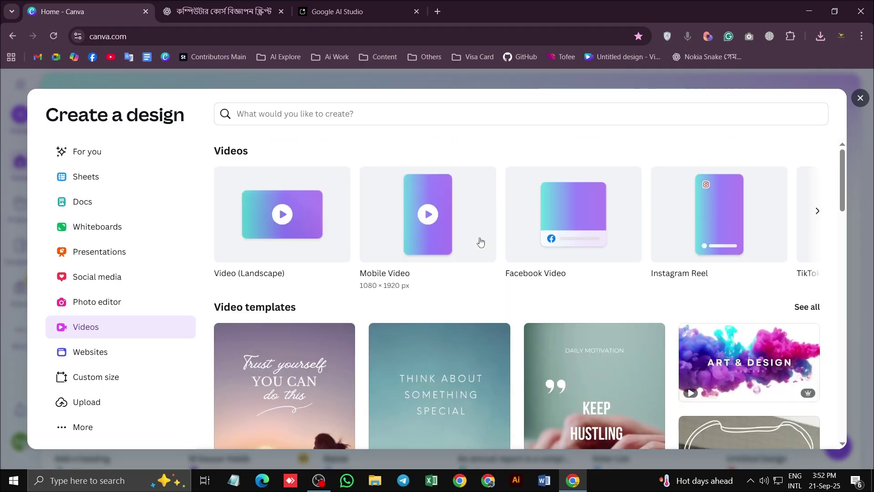
pyautogui.click(569, 216)
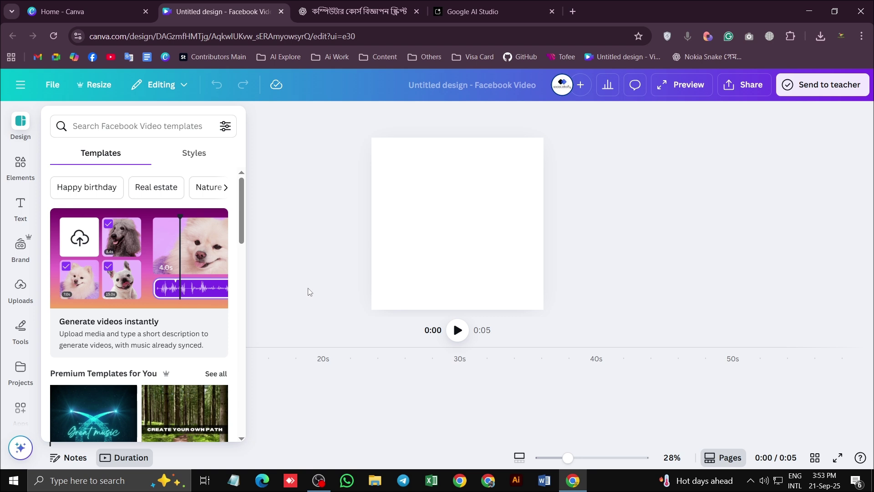
# Upload download (1).wav from the Downloads folder through Uploads > Upload files
pyautogui.click(20, 288)
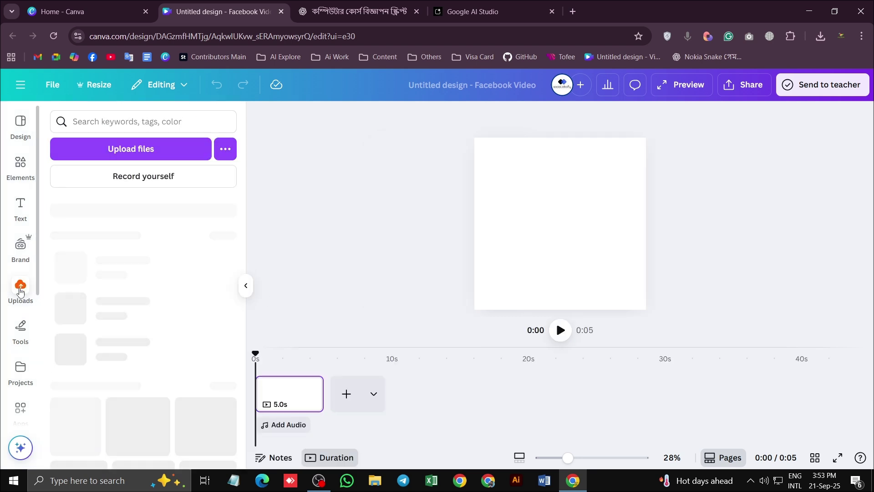
pyautogui.click(170, 151)
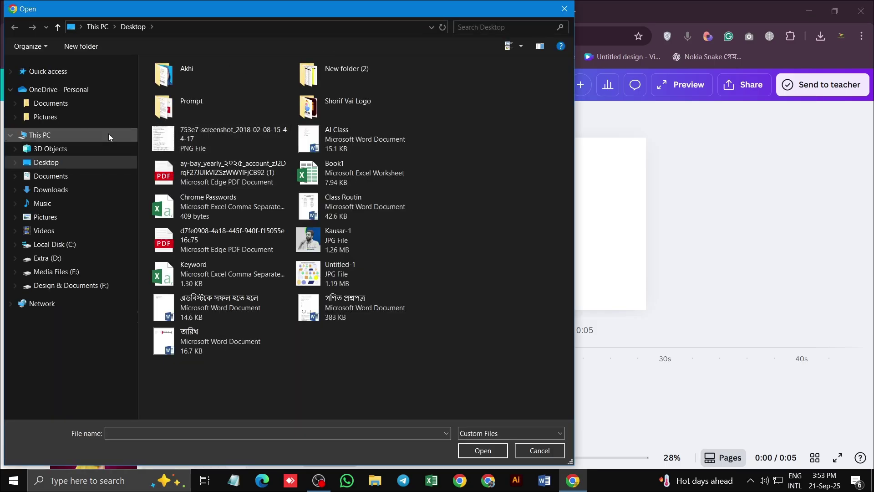
pyautogui.click(58, 190)
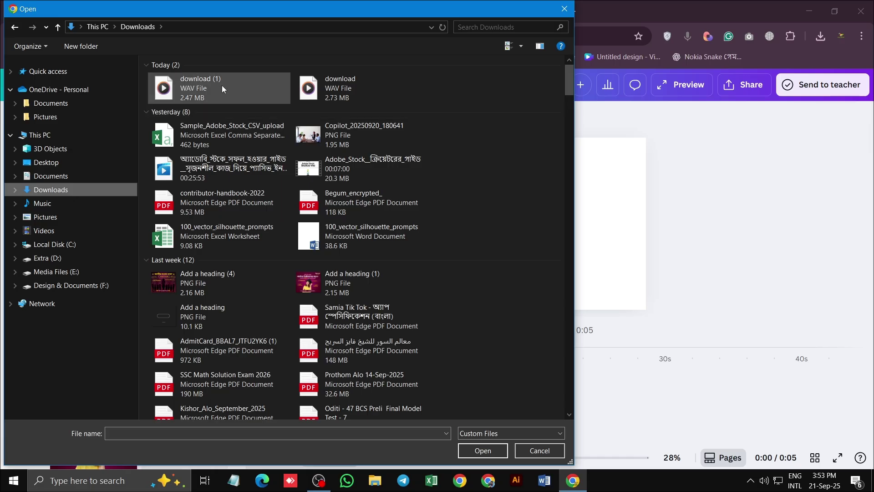
pyautogui.click(208, 80)
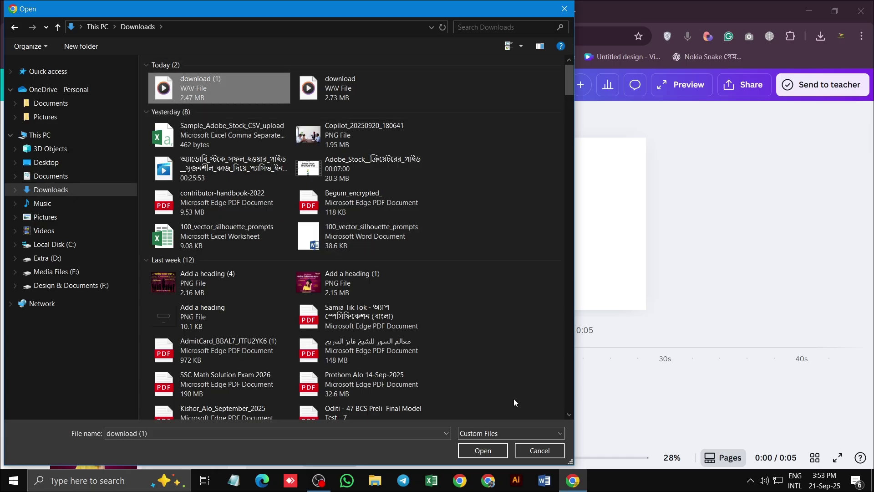
pyautogui.click(482, 450)
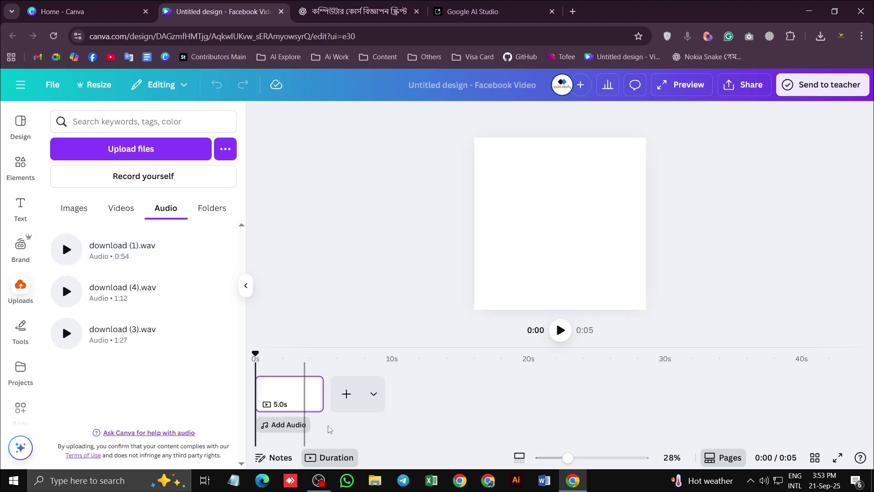
# Add the download (1).wav voiceover, stretch the page to 54.2s, and play it back
pyautogui.click(163, 249)
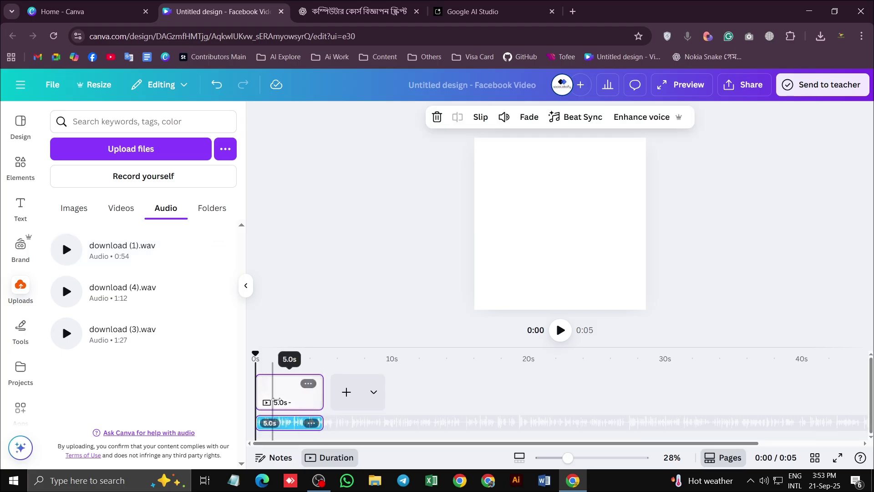
pyautogui.moveTo(321, 393); pyautogui.dragTo(869, 390)
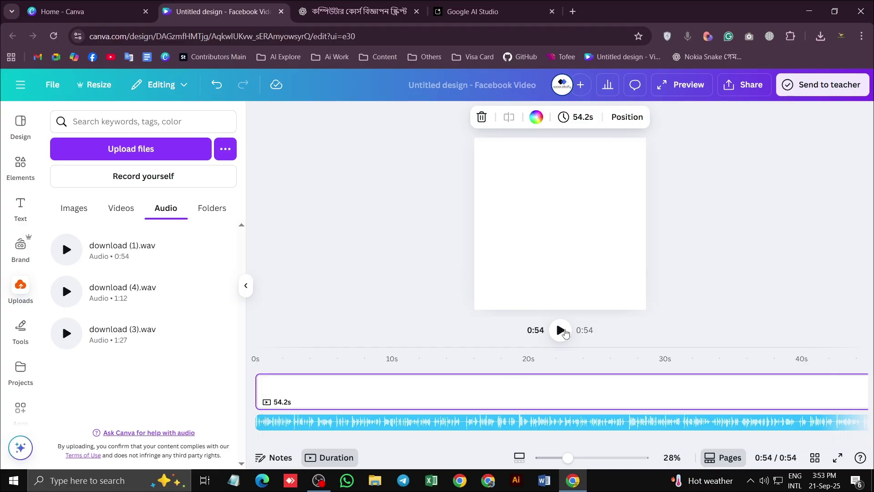
pyautogui.click(562, 334)
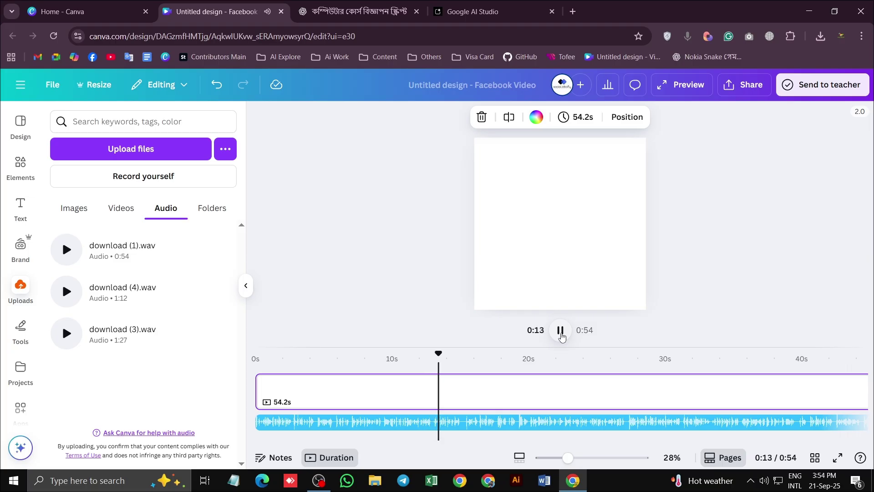
# Extend the page's end to 1:01, past the 0:54 voiceover
pyautogui.scroll(3, 644, 411)
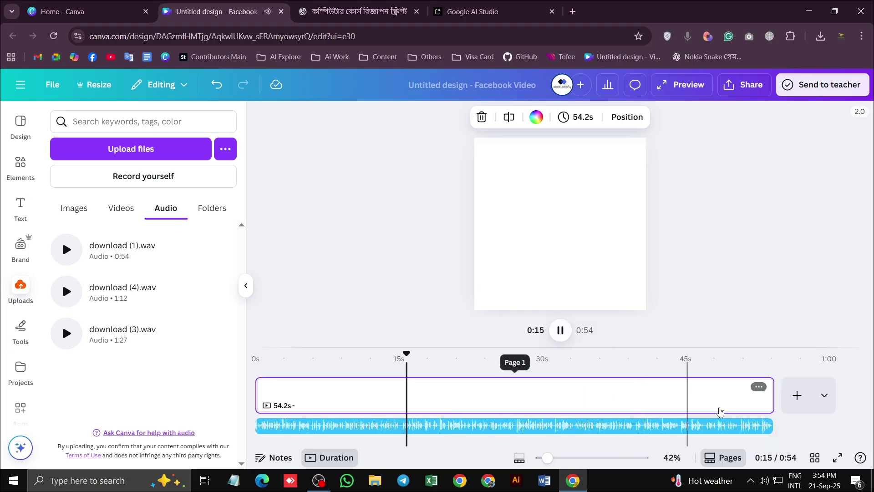
pyautogui.scroll(-1, 719, 411)
pyautogui.moveTo(696, 393); pyautogui.dragTo(748, 394)
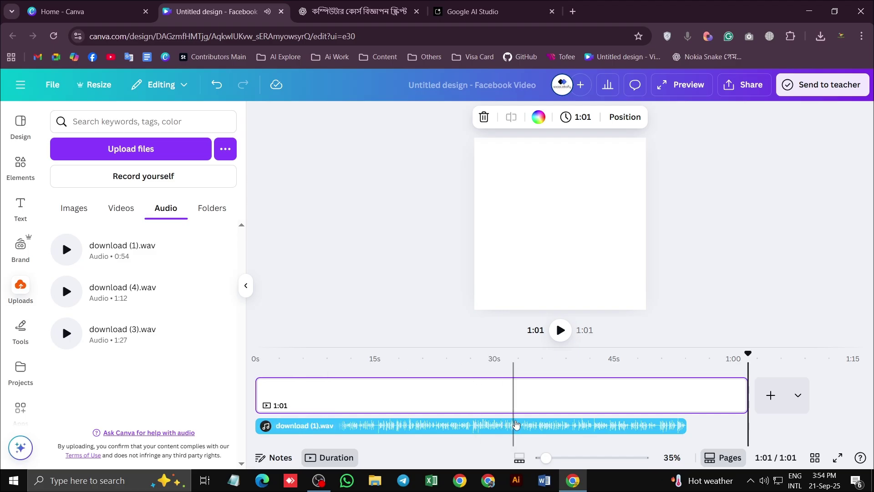
# Replay the ending from about 0:39, pausing around 0:50 to check the audio
pyautogui.moveTo(581, 397)
pyautogui.mouseDown()
pyautogui.moveTo(630, 398)
pyautogui.moveTo(572, 398)
pyautogui.mouseUp()
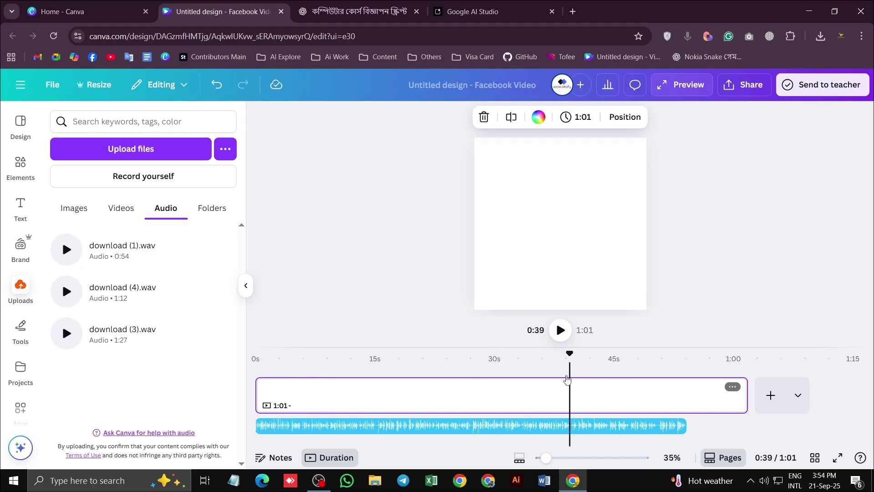
pyautogui.click(561, 334)
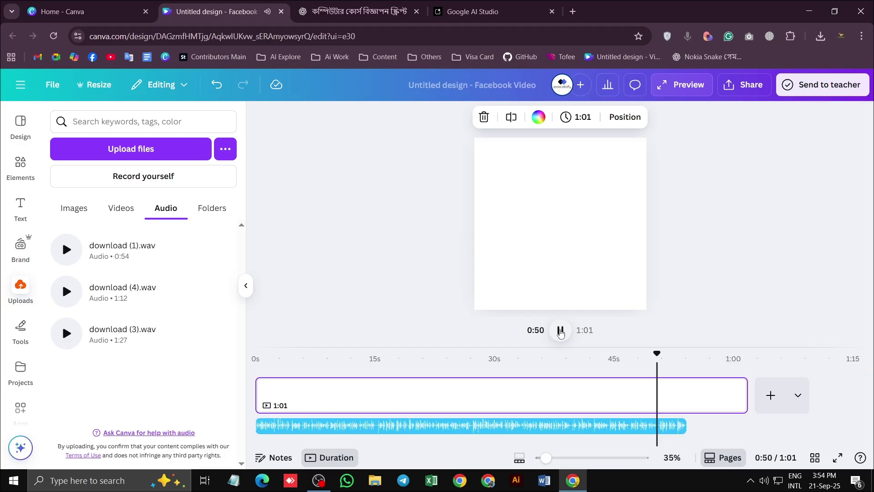
pyautogui.click(560, 331)
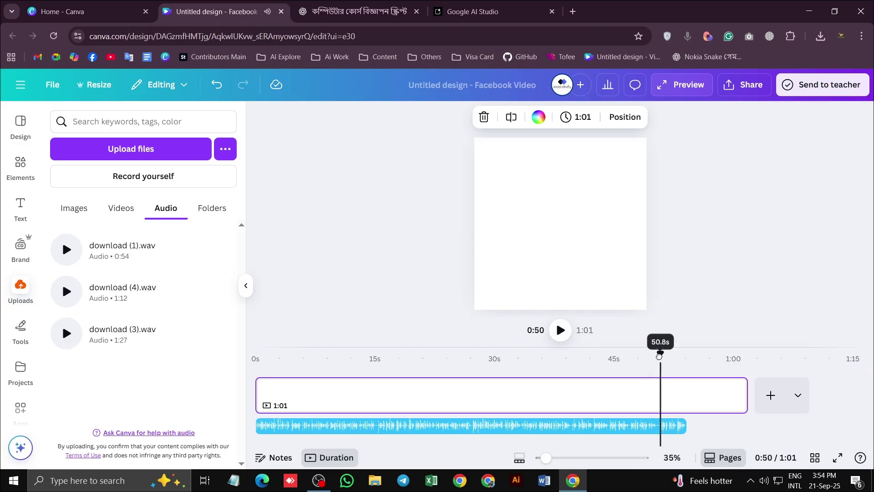
pyautogui.click(562, 332)
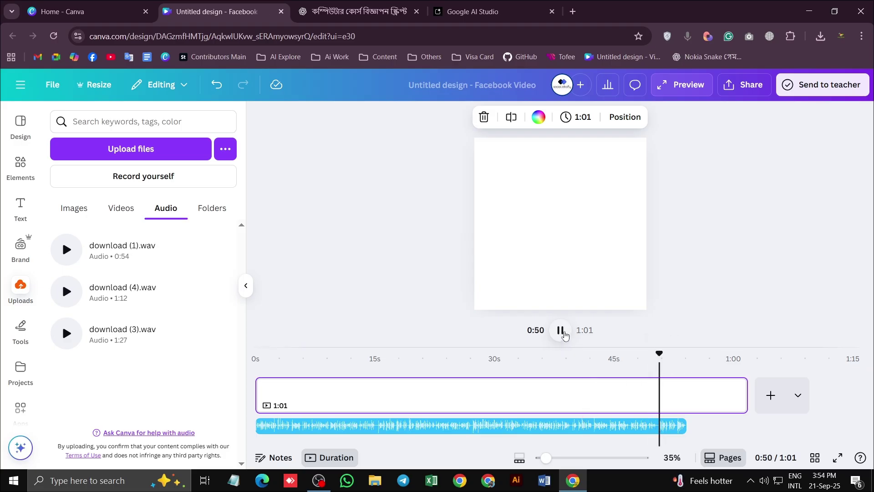
pyautogui.click(563, 333)
pyautogui.moveTo(660, 354); pyautogui.dragTo(657, 354)
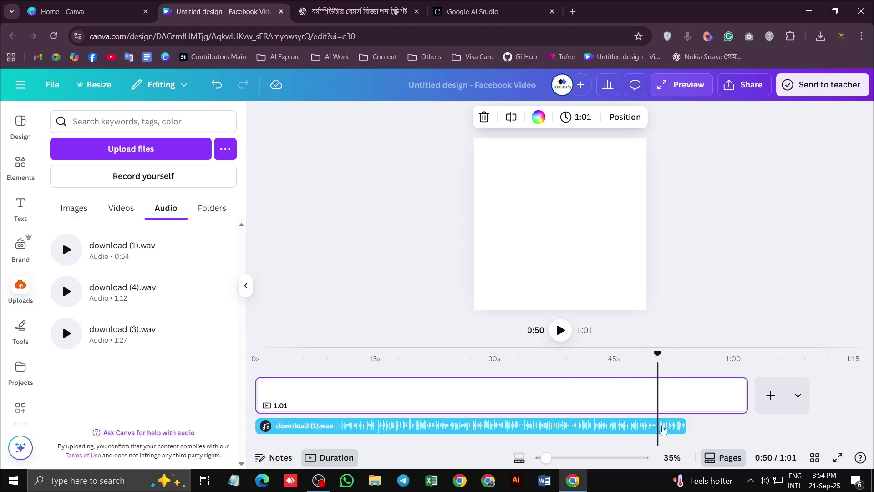
# Split the voiceover clip at about 0:50, separating its final 3.6 seconds
pyautogui.click(635, 428)
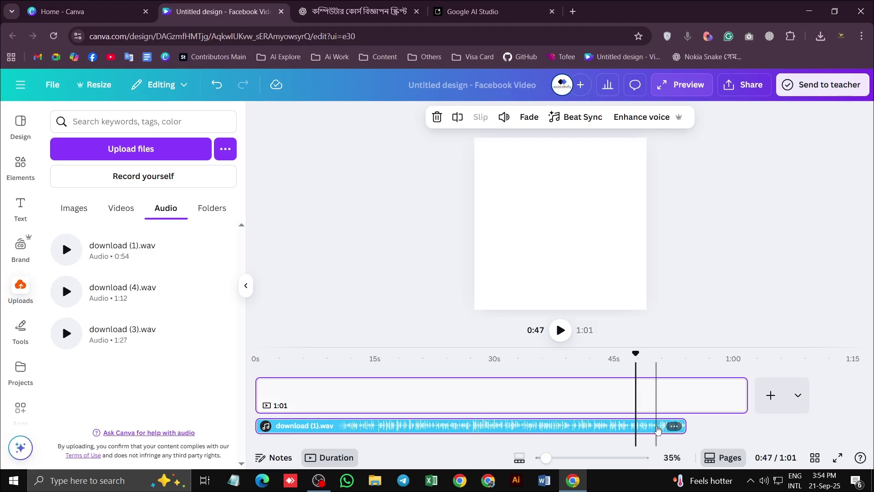
pyautogui.click(657, 428)
pyautogui.click(560, 330)
pyautogui.click(660, 355)
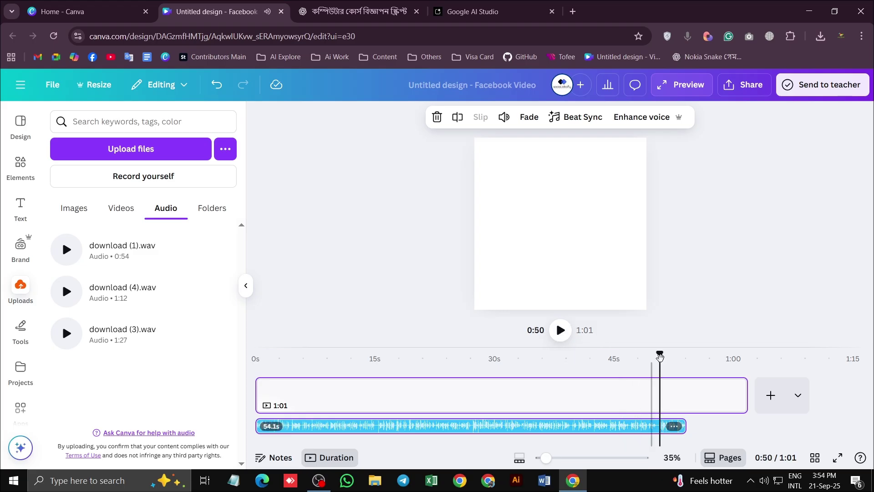
pyautogui.moveTo(660, 354); pyautogui.dragTo(659, 354)
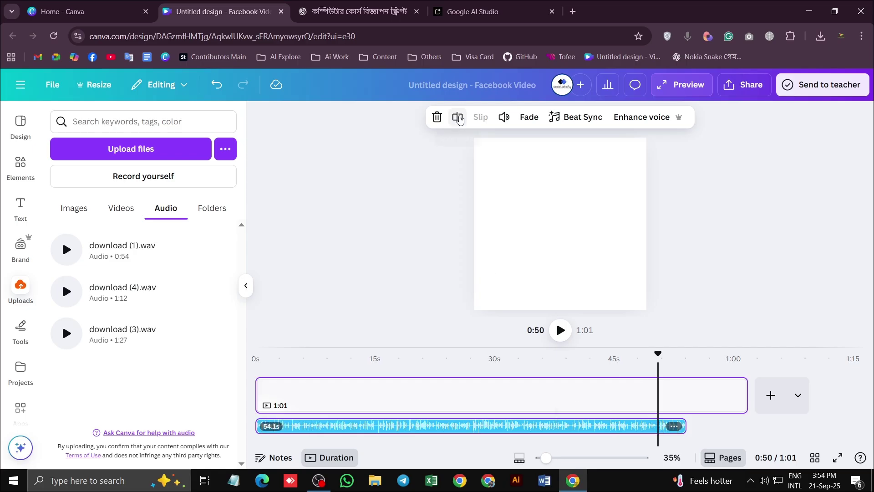
pyautogui.click(458, 117)
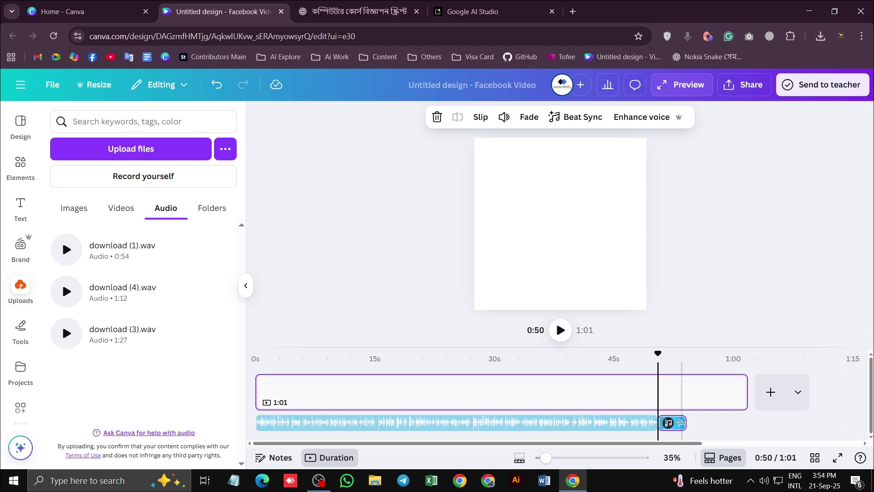
# Shift the 3.6s audio piece earlier and replay from 0:43 to check the overlap
pyautogui.moveTo(674, 429); pyautogui.dragTo(639, 416)
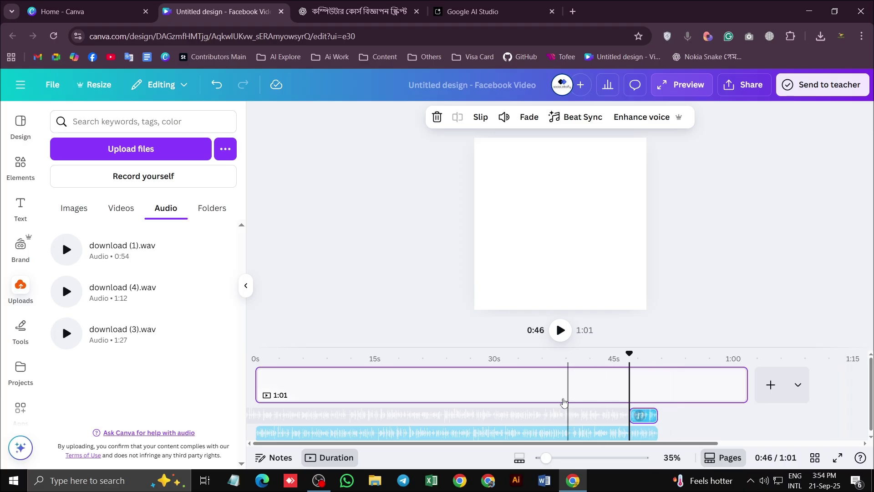
pyautogui.moveTo(629, 354); pyautogui.dragTo(605, 348)
pyautogui.click(560, 331)
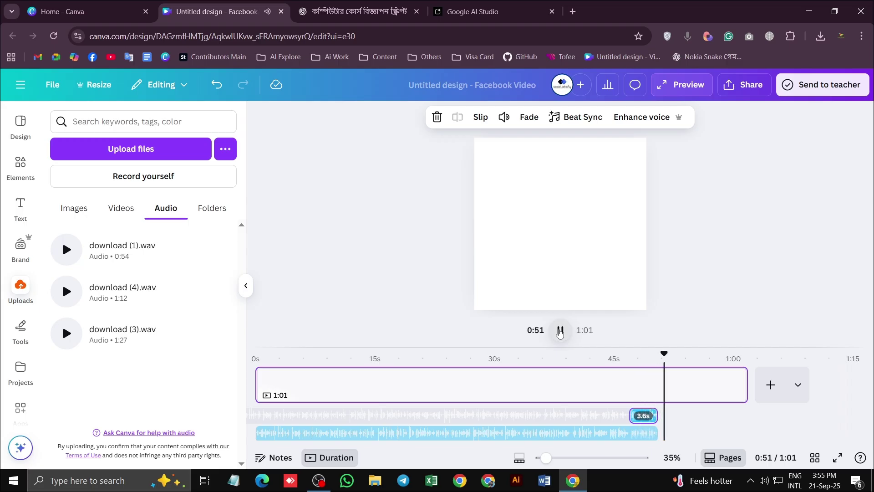
pyautogui.click(559, 330)
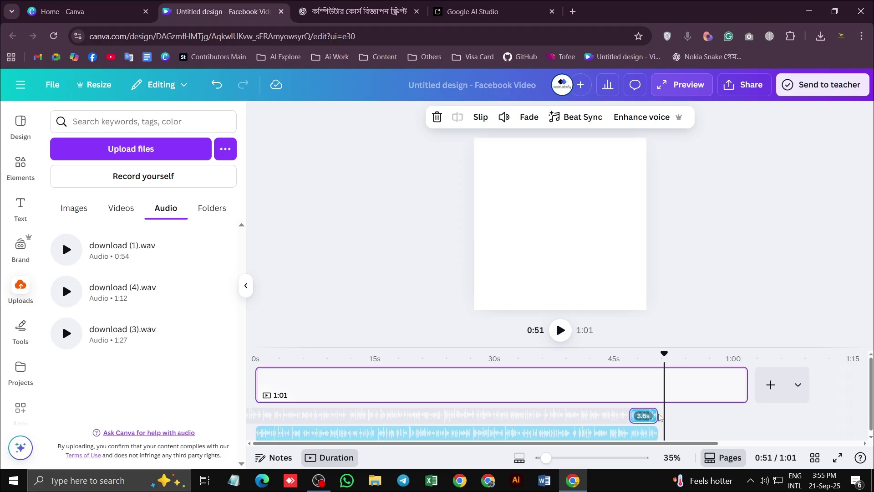
pyautogui.moveTo(660, 417); pyautogui.dragTo(646, 415)
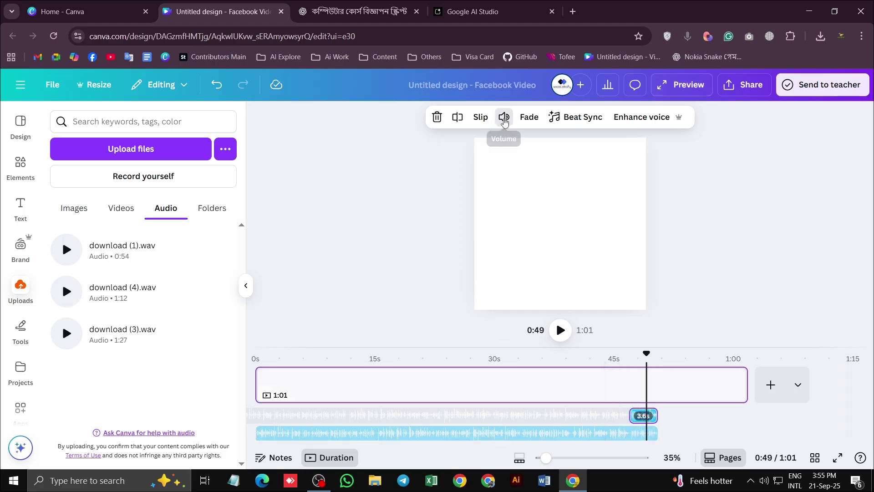
# Lower the short audio piece's volume and replay from about 0:46
pyautogui.click(504, 121)
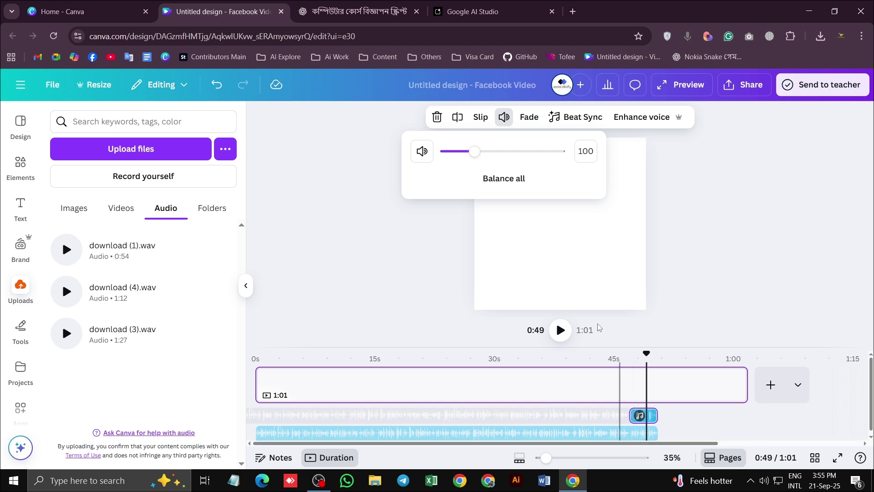
pyautogui.moveTo(474, 154); pyautogui.dragTo(464, 155)
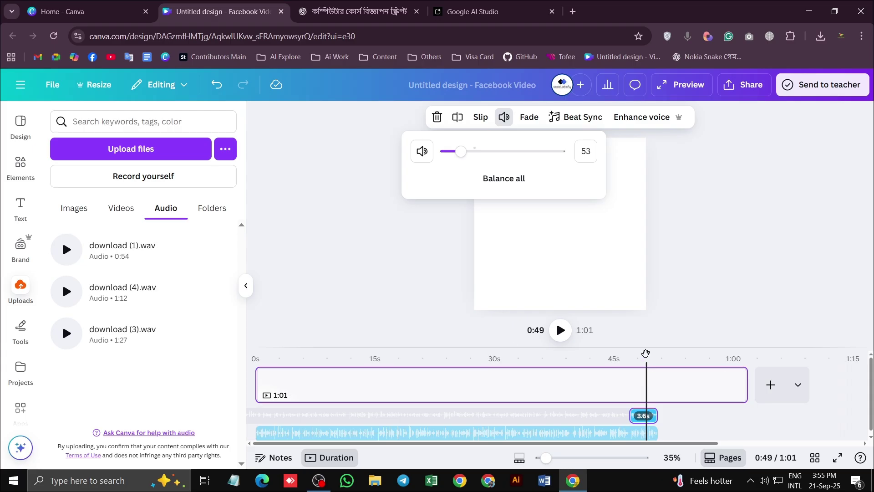
pyautogui.moveTo(646, 355); pyautogui.dragTo(623, 366)
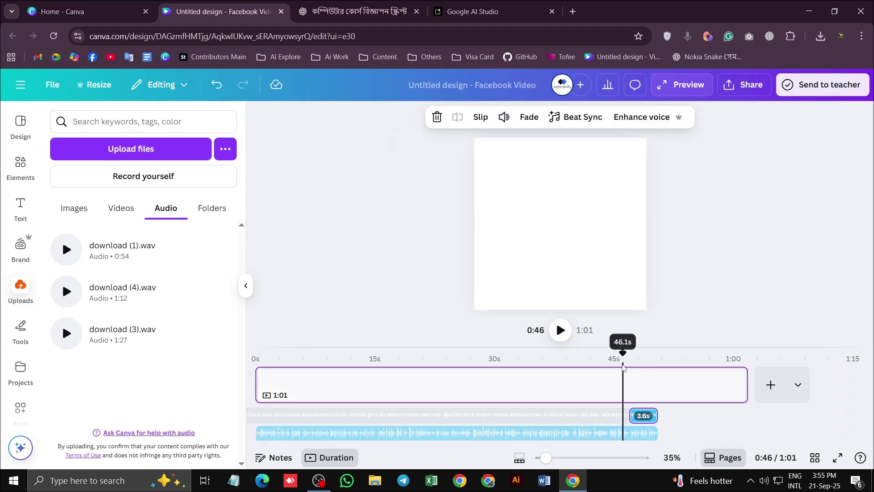
pyautogui.click(560, 329)
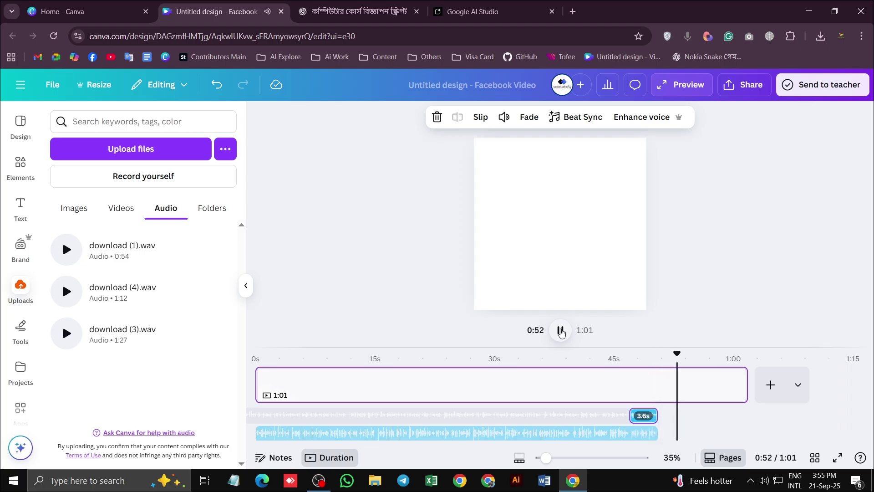
pyautogui.click(505, 119)
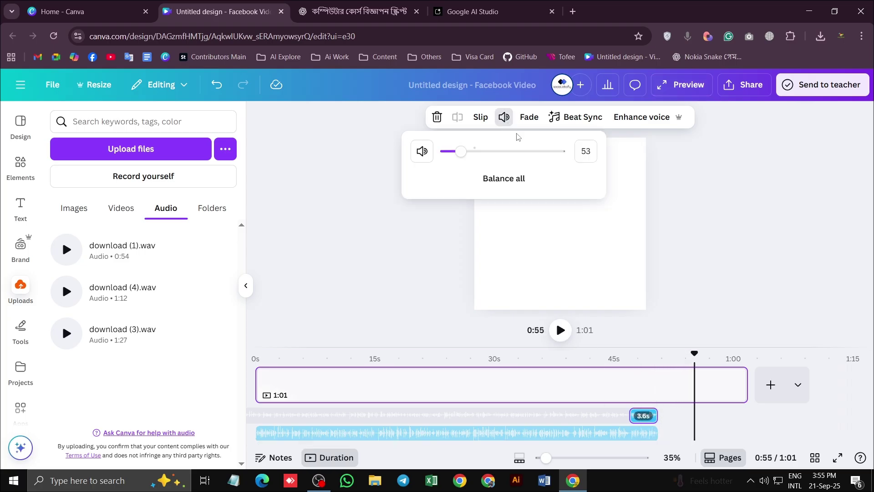
# Set the voiceover clip's volume to 74 and replay the ending from 0:45
pyautogui.click(519, 152)
pyautogui.moveTo(518, 152); pyautogui.dragTo(476, 154)
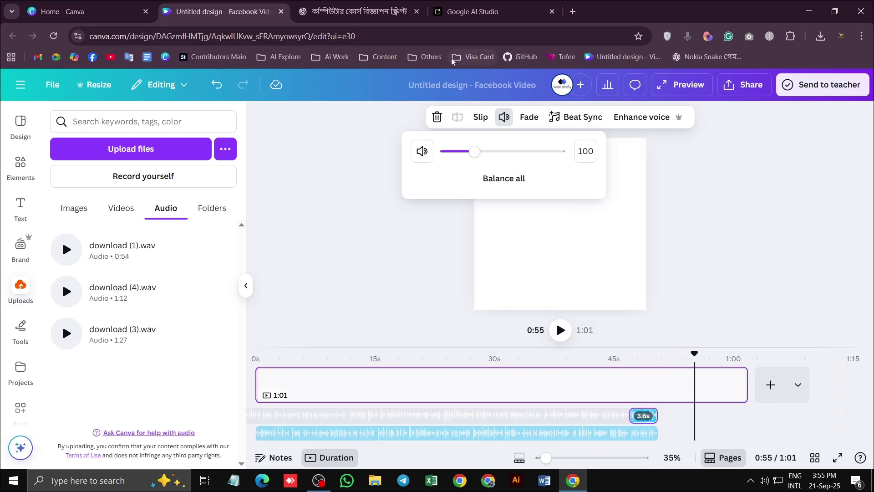
pyautogui.moveTo(468, 152); pyautogui.dragTo(467, 153)
pyautogui.moveTo(694, 353); pyautogui.dragTo(621, 353)
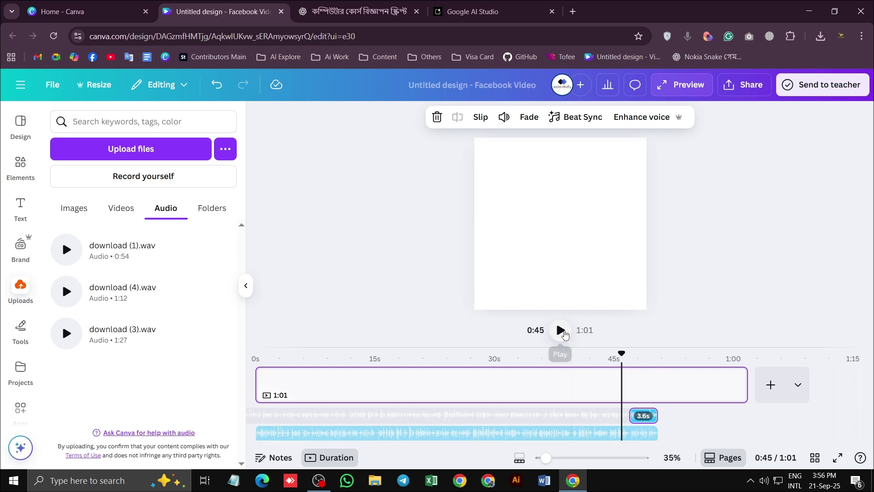
pyautogui.click(563, 335)
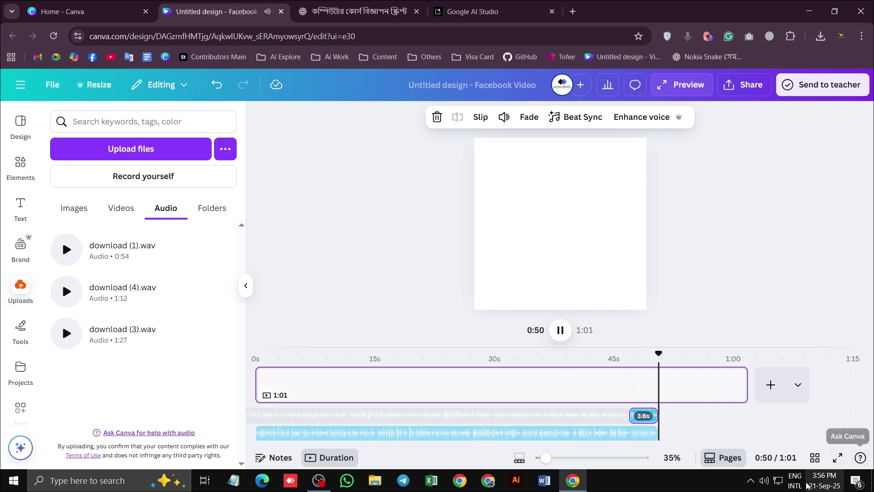
# Adjust the computer's speaker volume control
pyautogui.click(764, 480)
pyautogui.scroll(-5, 764, 481)
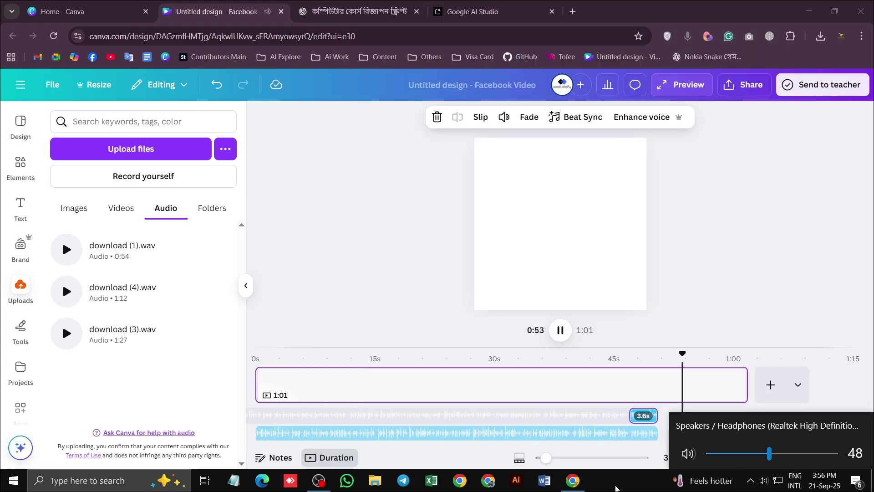
pyautogui.click(412, 296)
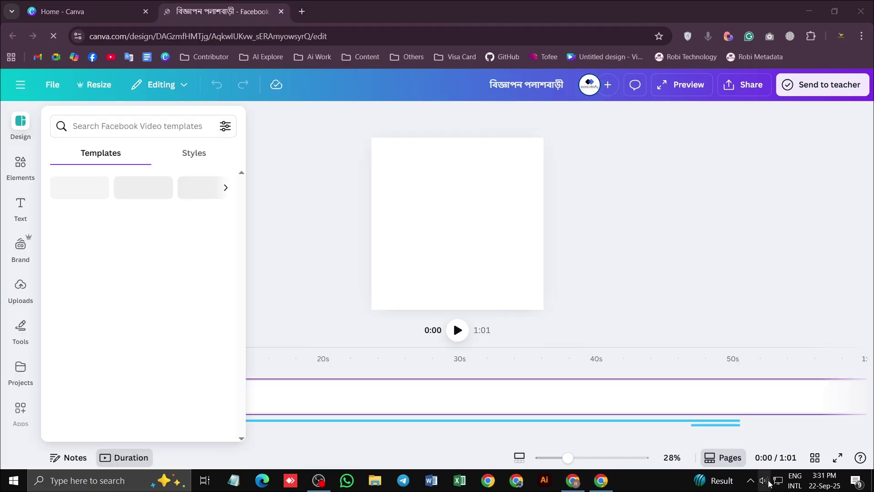
pyautogui.click(764, 480)
pyautogui.scroll(4, 764, 480)
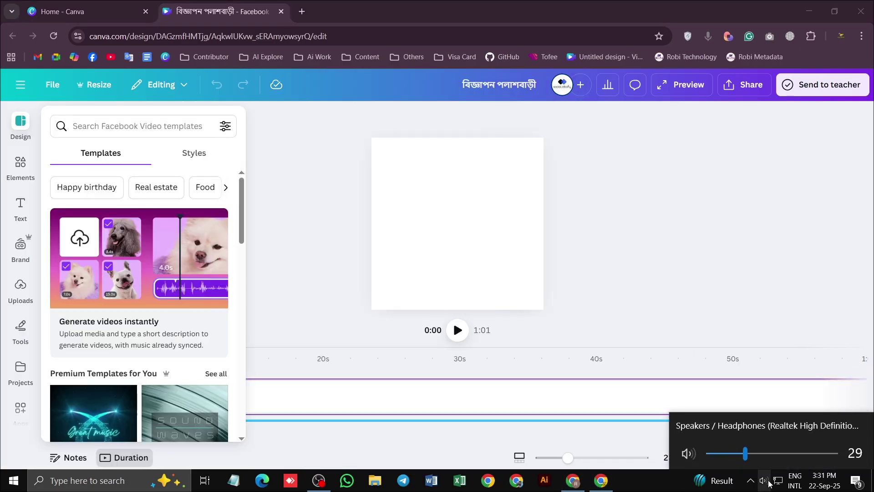
pyautogui.scroll(3, 769, 482)
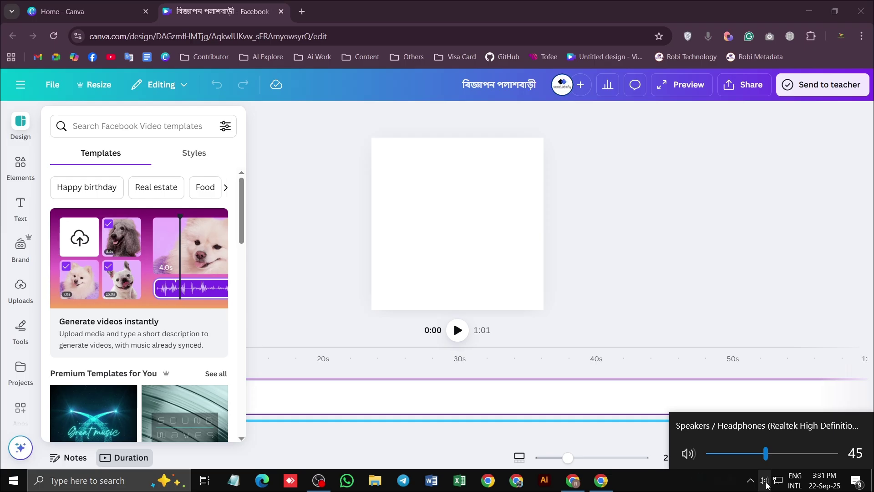
pyautogui.click(647, 490)
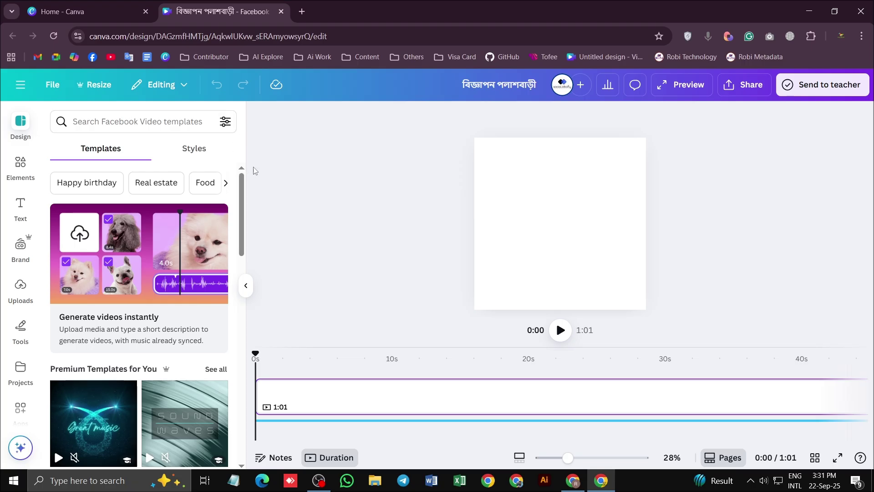
pyautogui.click(561, 331)
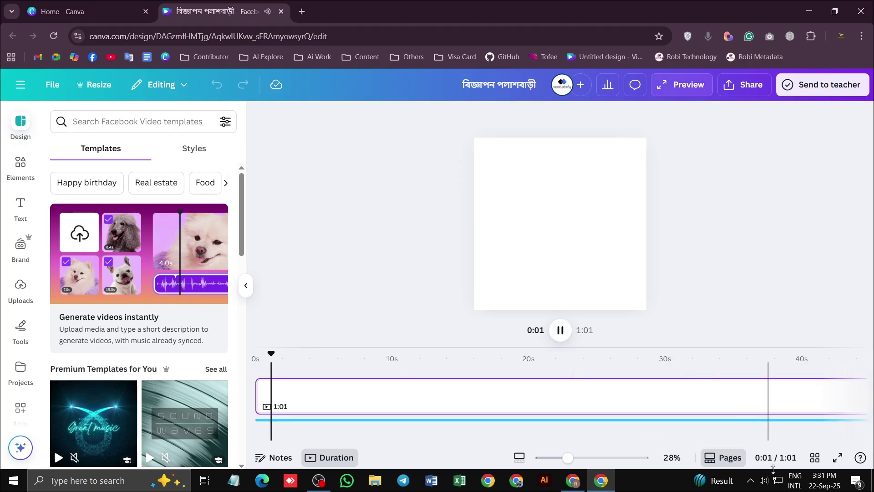
pyautogui.click(764, 480)
pyautogui.scroll(-1, 701, 480)
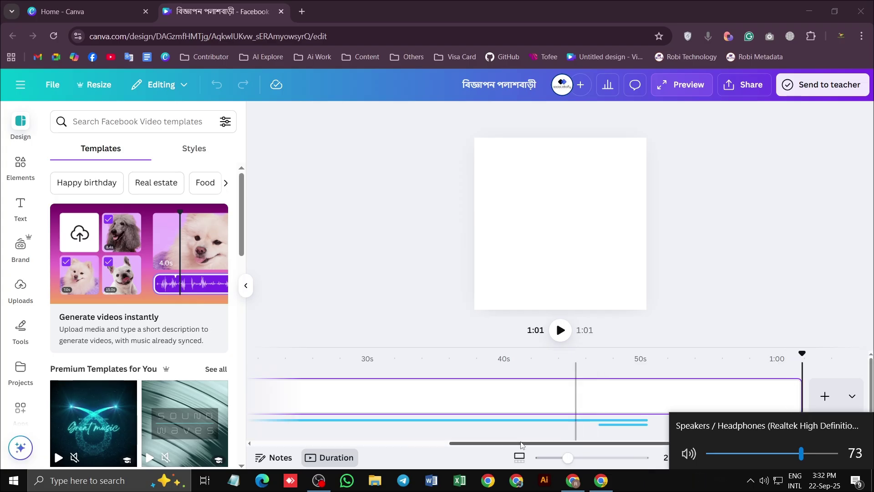
# Trim the page clip from 1:01 down to 24.5 seconds so the design runs 0:24
pyautogui.click(413, 453)
pyautogui.moveTo(802, 353); pyautogui.dragTo(251, 352)
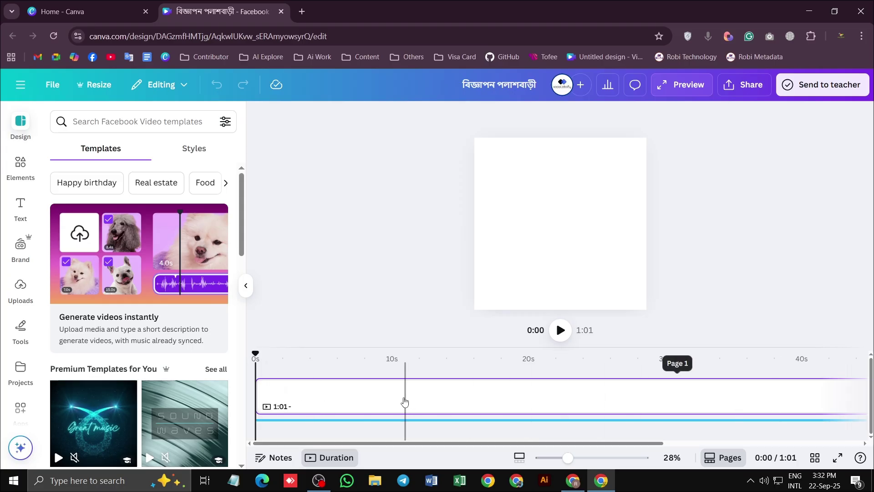
pyautogui.scroll(-2, 405, 402)
pyautogui.scroll(-2, 414, 396)
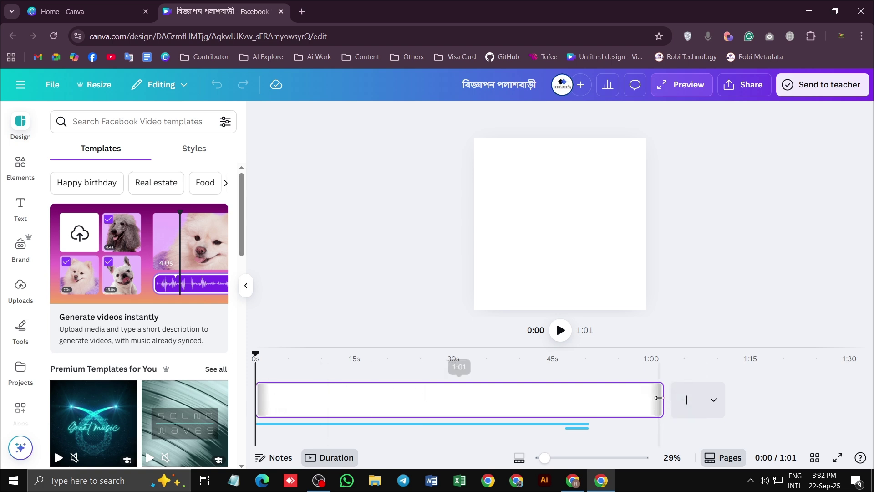
pyautogui.click(292, 401)
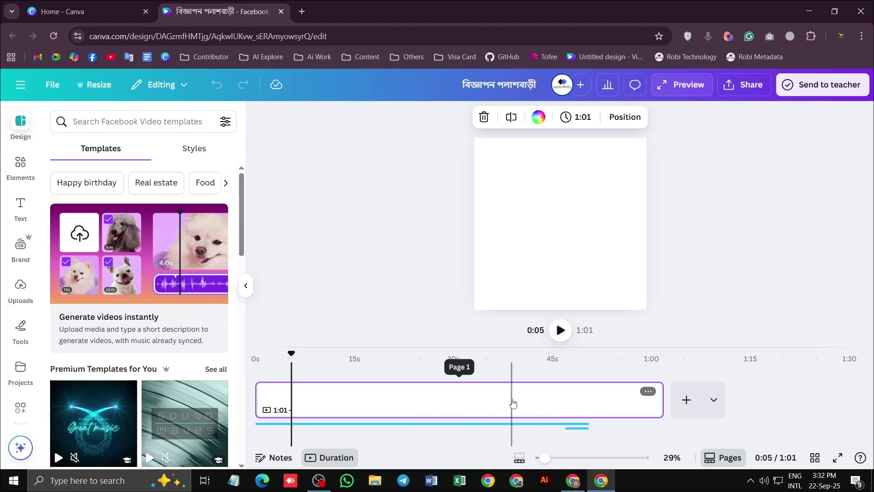
pyautogui.moveTo(663, 403); pyautogui.dragTo(414, 403)
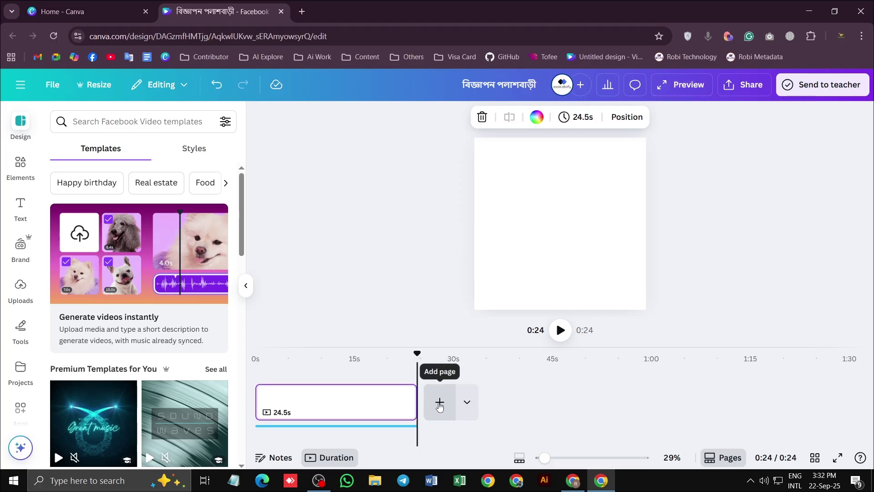
# Replace the 24.5s page with four 5-second pages
pyautogui.click(439, 402)
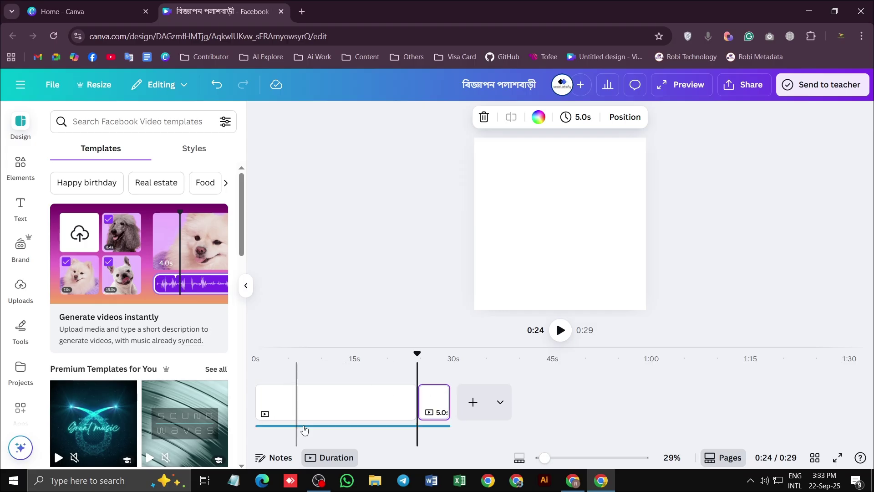
pyautogui.click(355, 401)
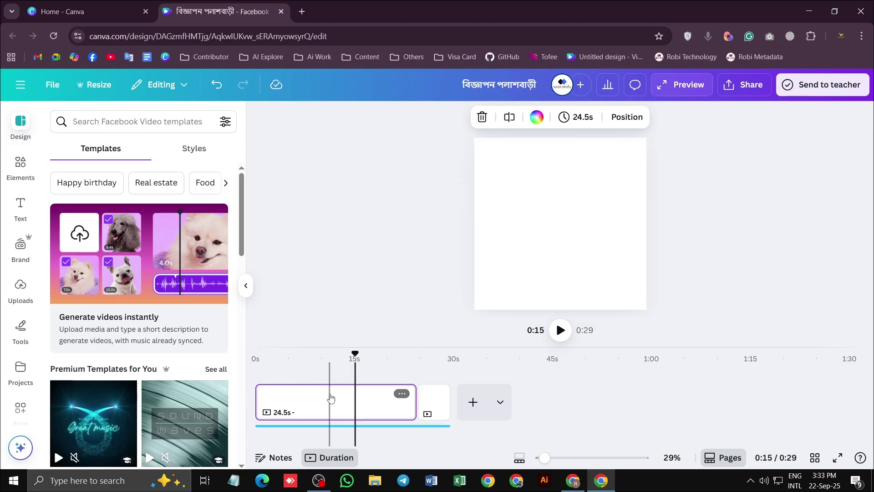
pyautogui.press('Delete')
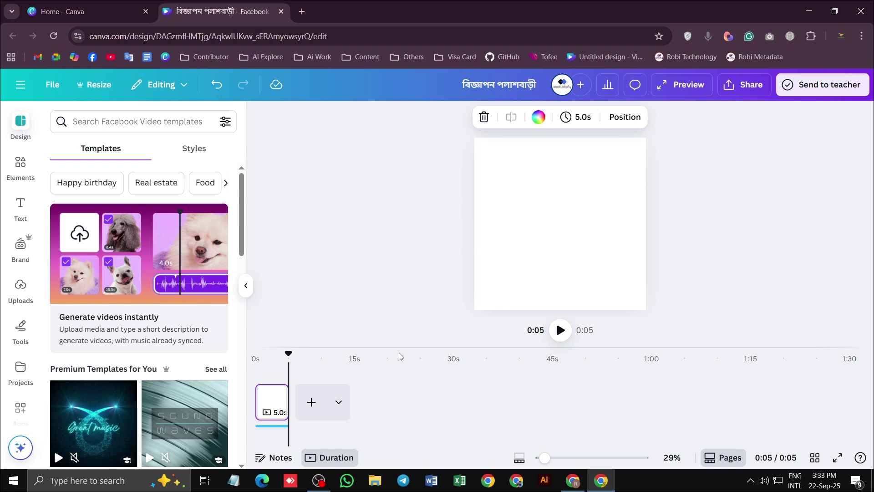
pyautogui.click(312, 402)
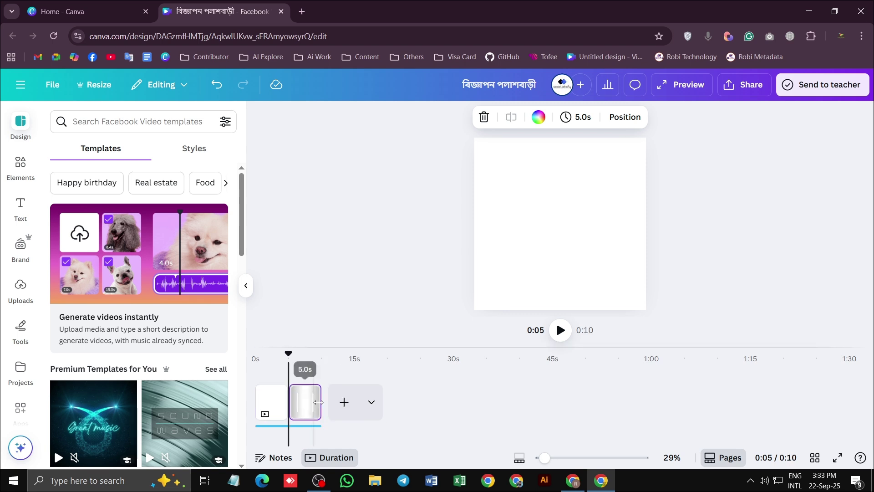
pyautogui.click(344, 402)
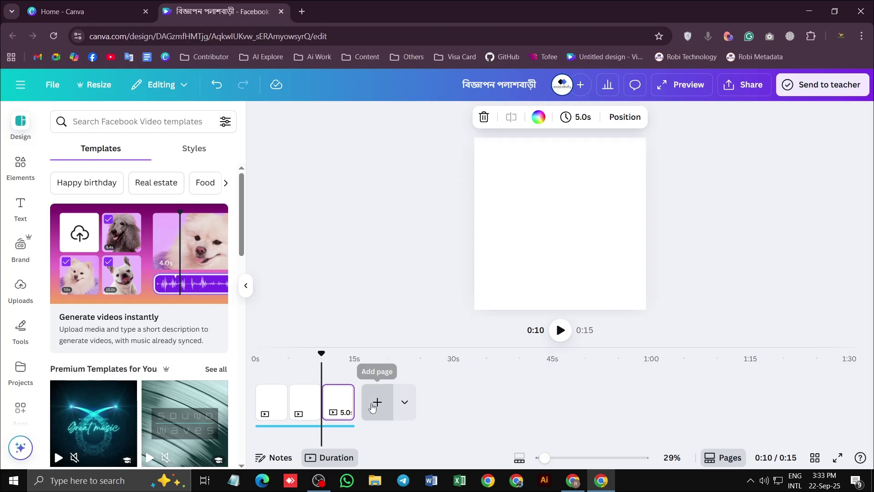
pyautogui.click(372, 405)
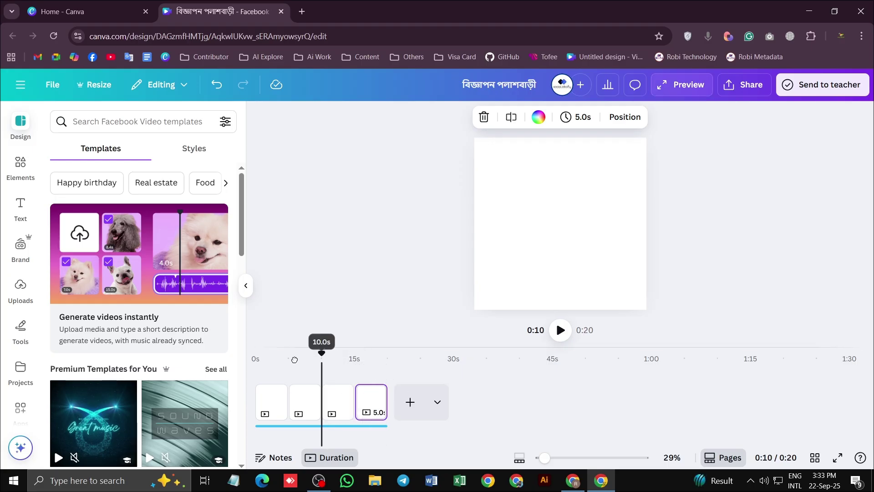
# Preview the 20-second video from the first page
pyautogui.click(273, 391)
pyautogui.click(560, 330)
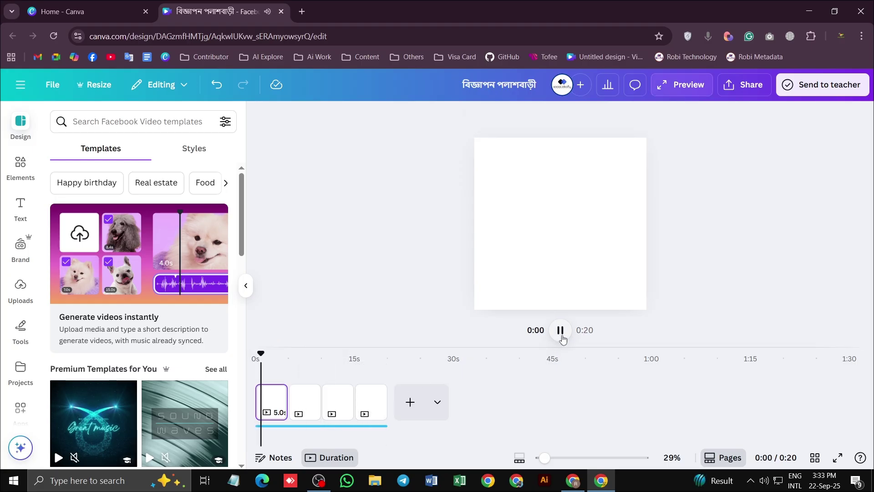
pyautogui.click(560, 333)
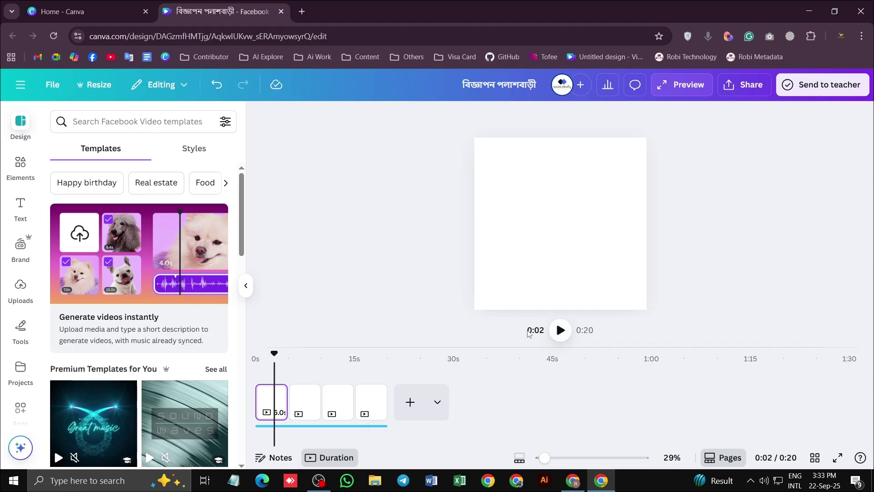
pyautogui.click(560, 330)
pyautogui.click(560, 332)
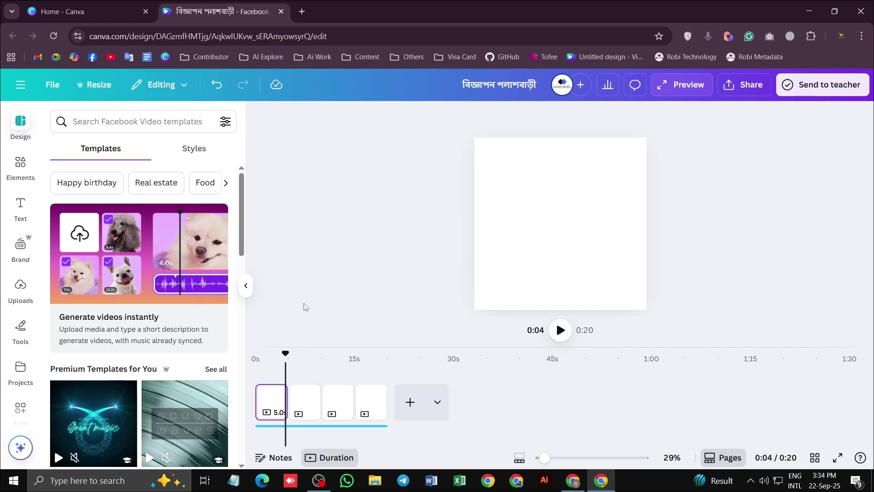
# Open Canva's Elements search, then load Google Translate (Bengali to English) in a new tab
pyautogui.click(20, 165)
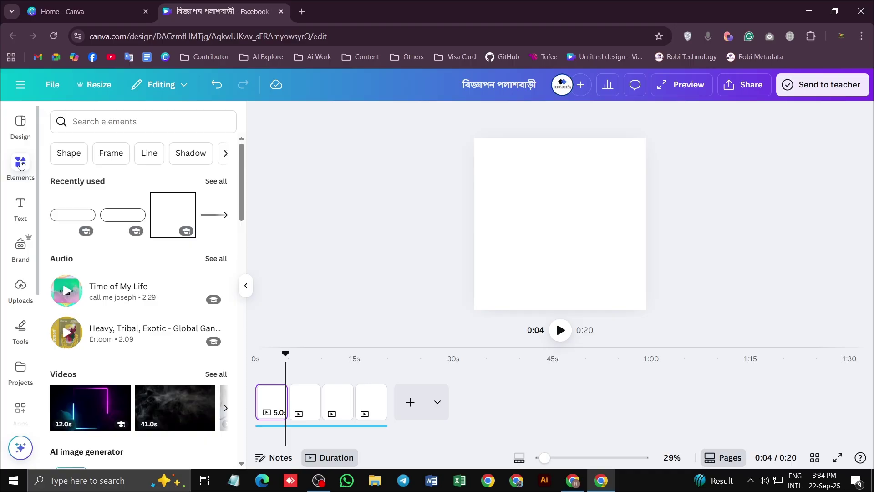
pyautogui.click(120, 123)
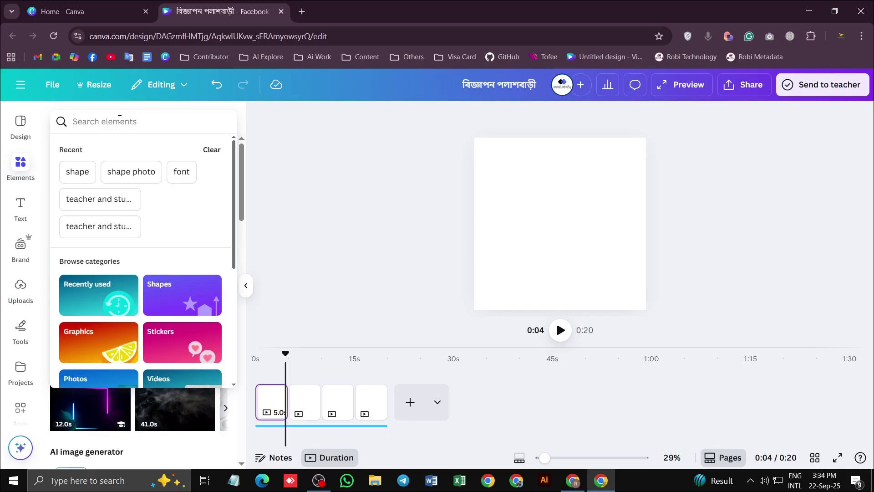
pyautogui.click(301, 12)
pyautogui.click(129, 57)
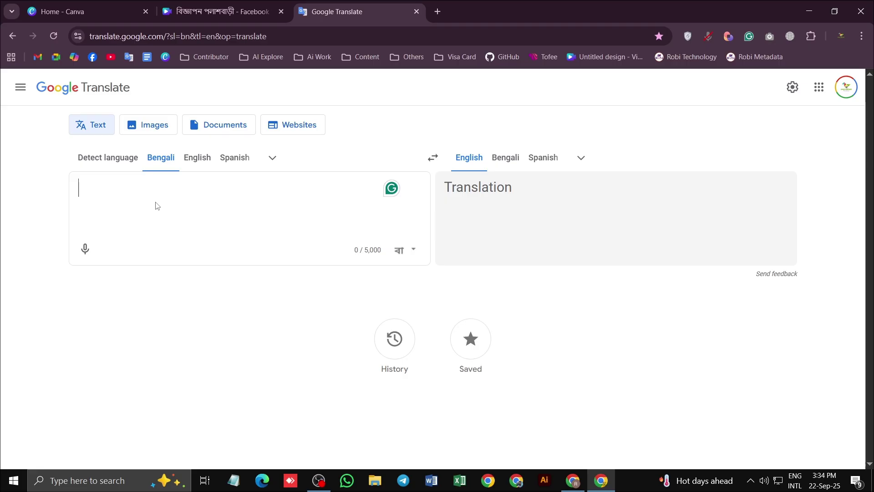
# Click into Canva's elements search box, then go back to Google Translate
pyautogui.click(248, 14)
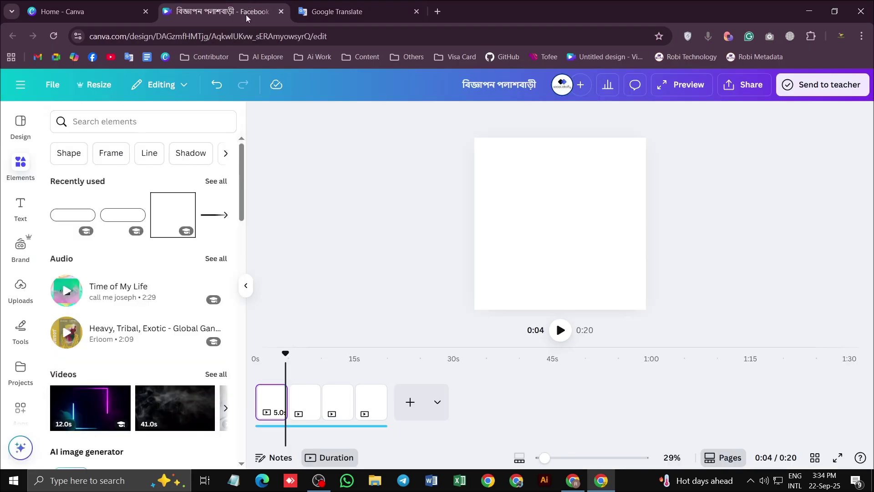
pyautogui.click(167, 120)
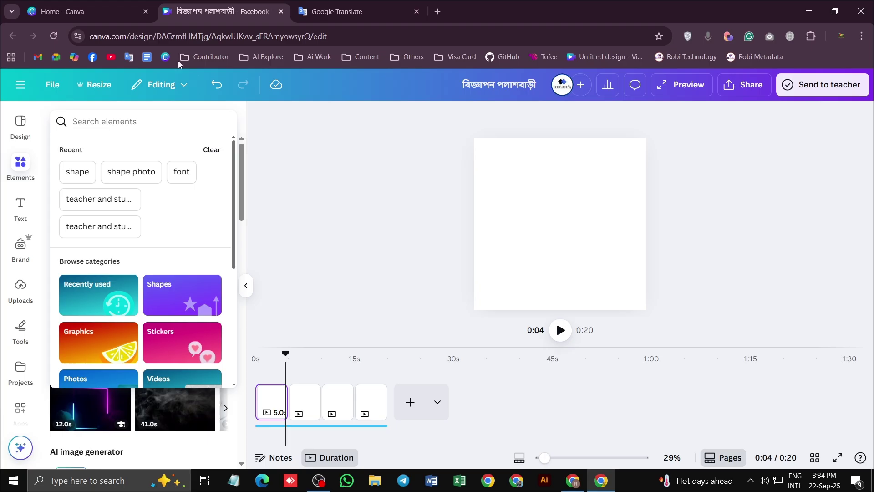
pyautogui.hotkey('ctrl', 'Tab')
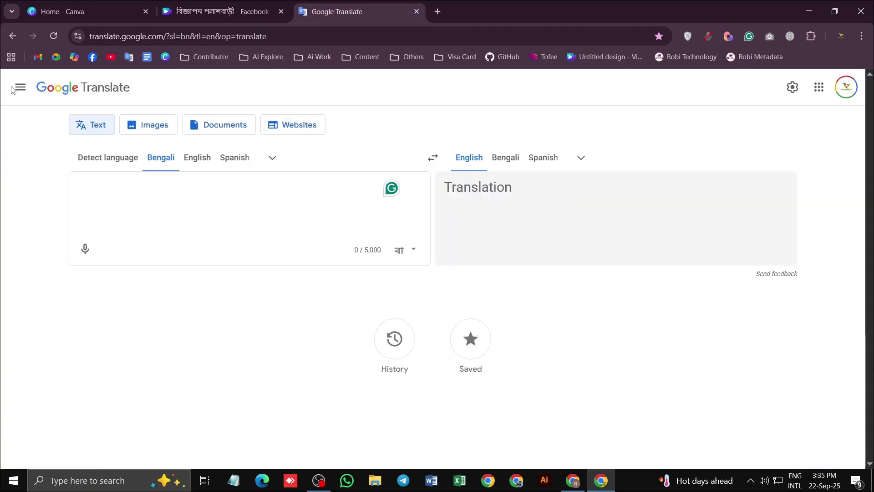
pyautogui.hotkey('ctrl', 'shift', 'Tab')
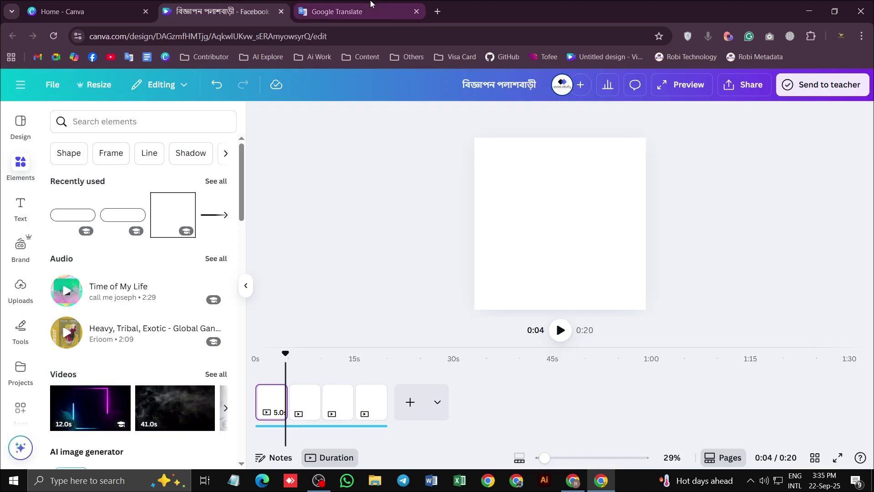
pyautogui.hotkey('ctrl', 'Tab')
# Translate 'স্টুডেন্টরা চিন্তা করছে', copy 'Students are thinking.', and return to Canva's search
pyautogui.write('ng')
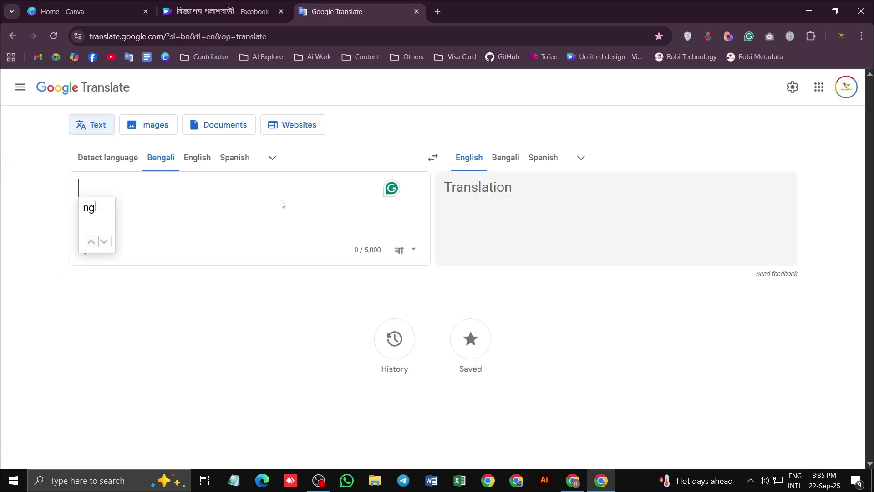
pyautogui.press('BackSpace')
pyautogui.press('BackSpace')
pyautogui.write('স্টু')
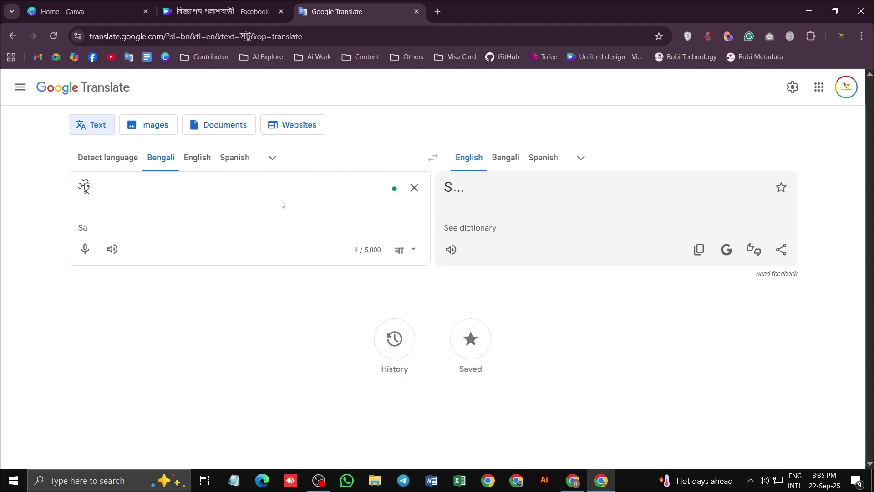
pyautogui.write('ডেন্টরা')
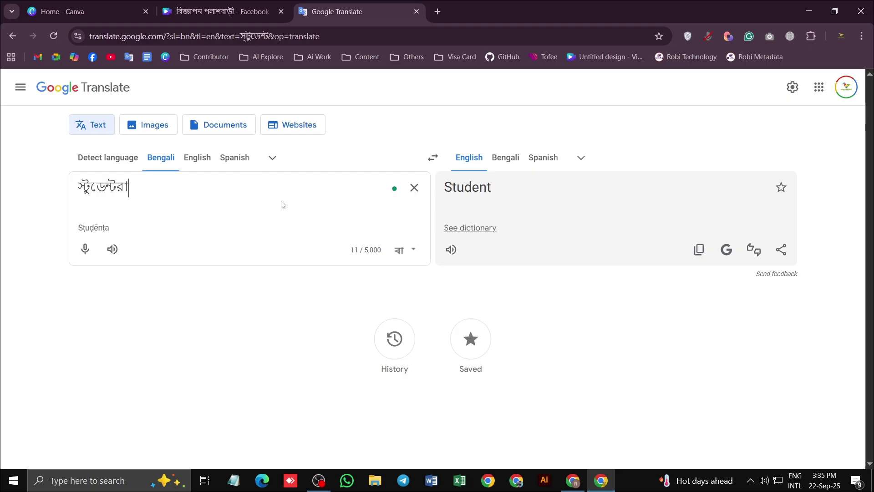
pyautogui.write(' চিন্তা ')
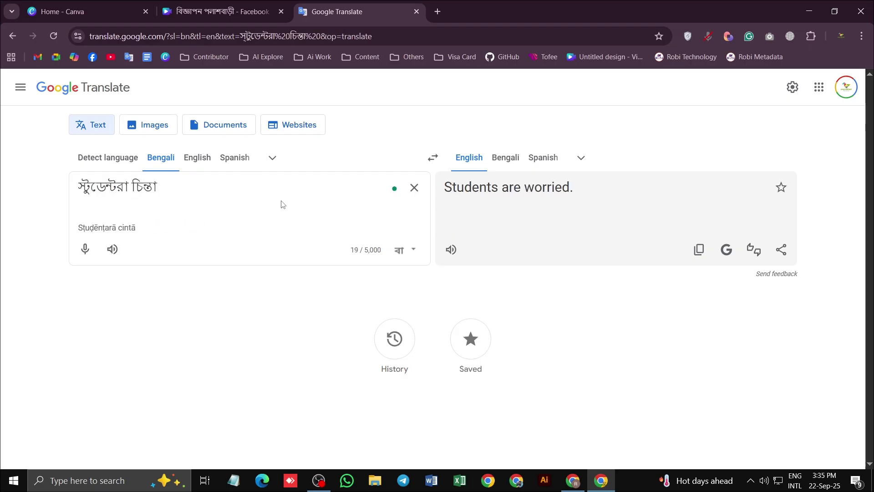
pyautogui.write('করছে')
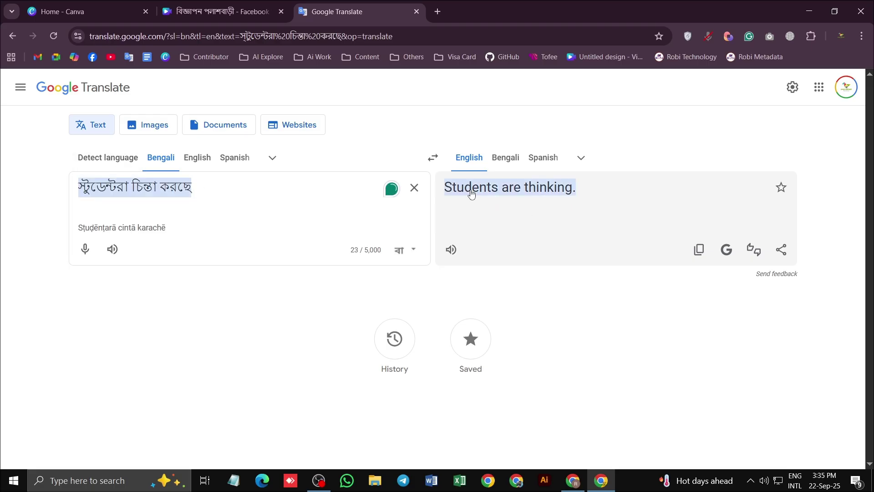
pyautogui.click(698, 249)
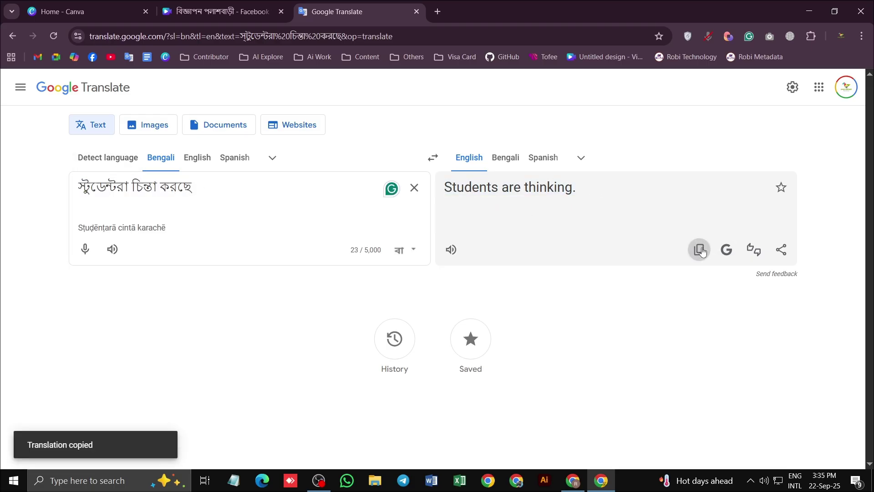
pyautogui.click(223, 11)
pyautogui.click(114, 122)
# Search elements for 'Students are thinking.', filter to Videos, and browse the clips
pyautogui.hotkey('ctrl', 'v')
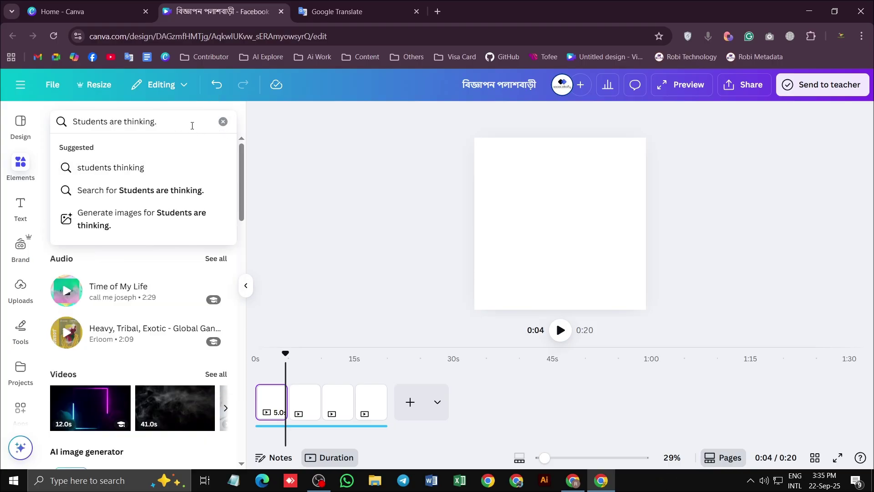
pyautogui.press('Return')
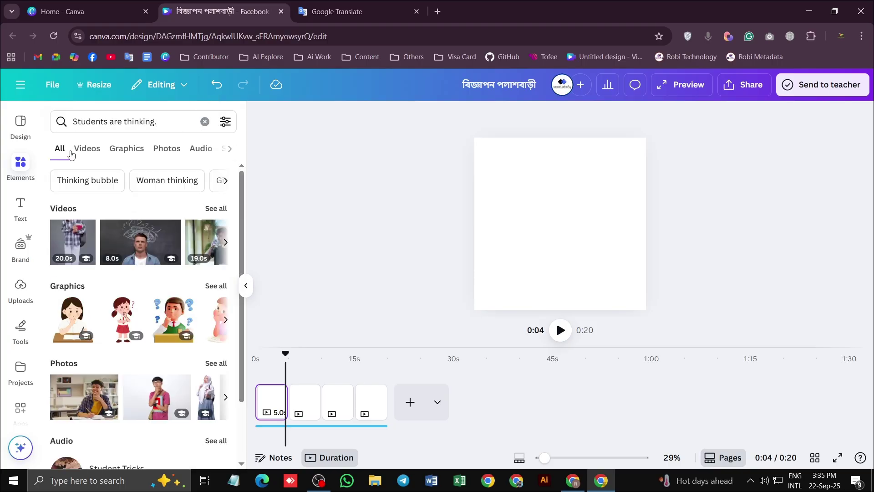
pyautogui.click(87, 151)
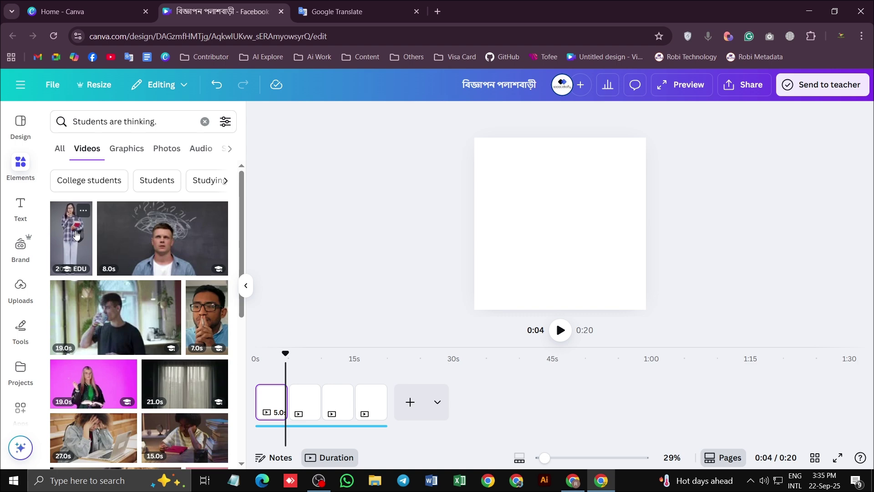
pyautogui.scroll(-5, 75, 234)
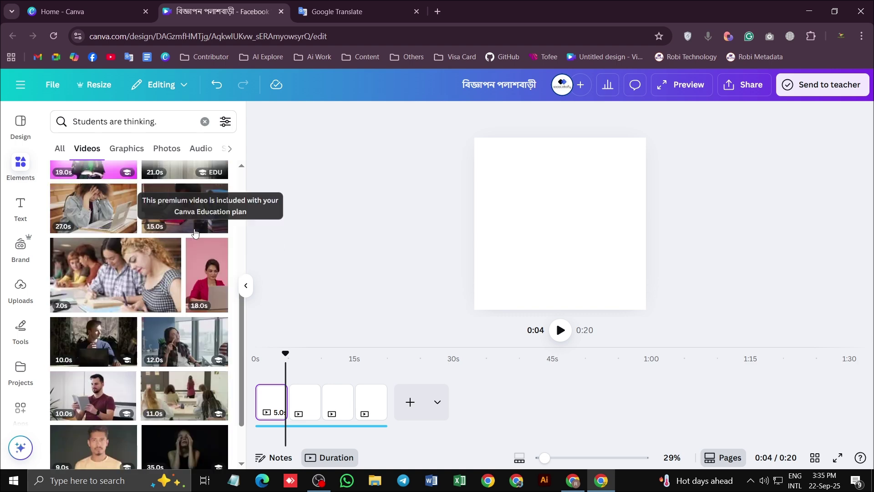
pyautogui.scroll(-2, 102, 255)
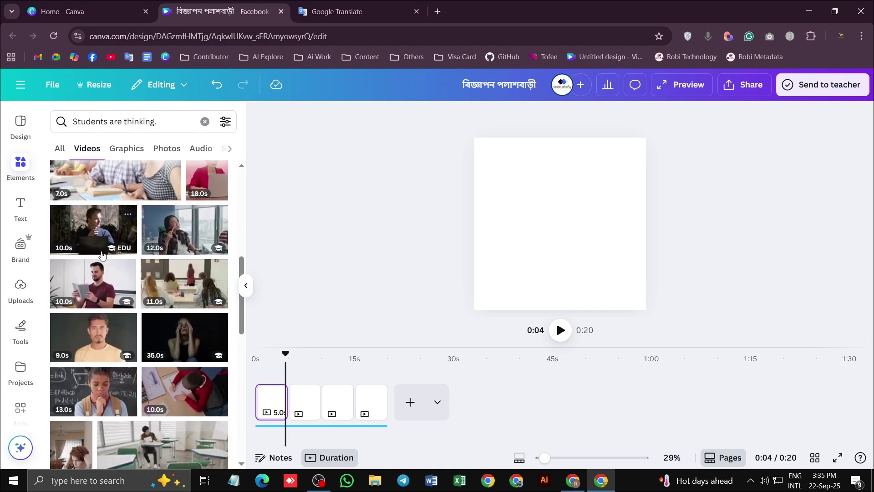
pyautogui.scroll(-3, 103, 257)
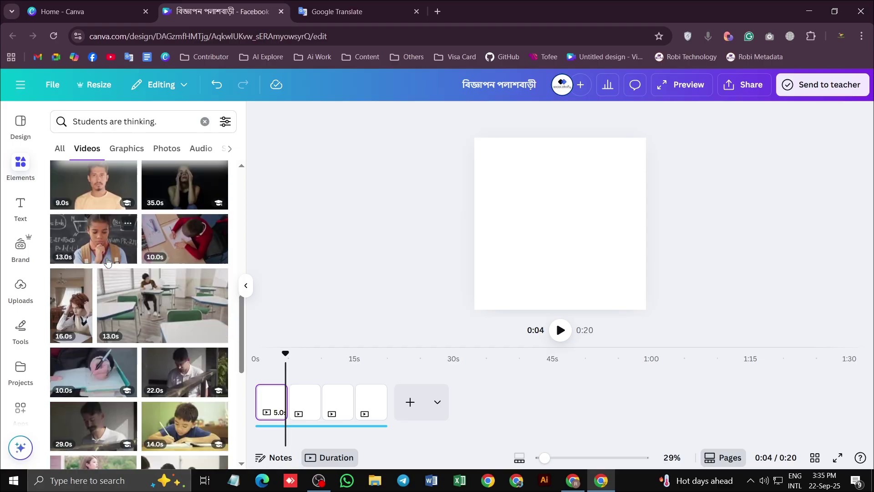
pyautogui.scroll(-2, 108, 262)
pyautogui.scroll(-1, 106, 256)
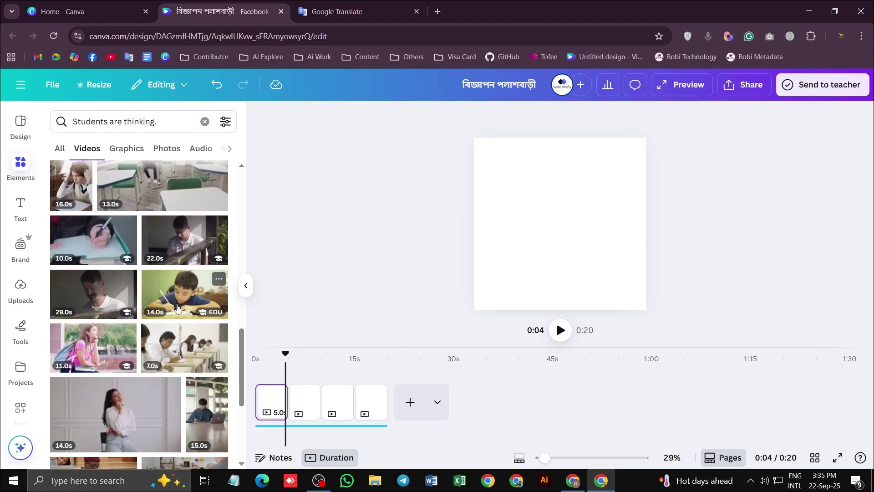
pyautogui.scroll(-2, 125, 306)
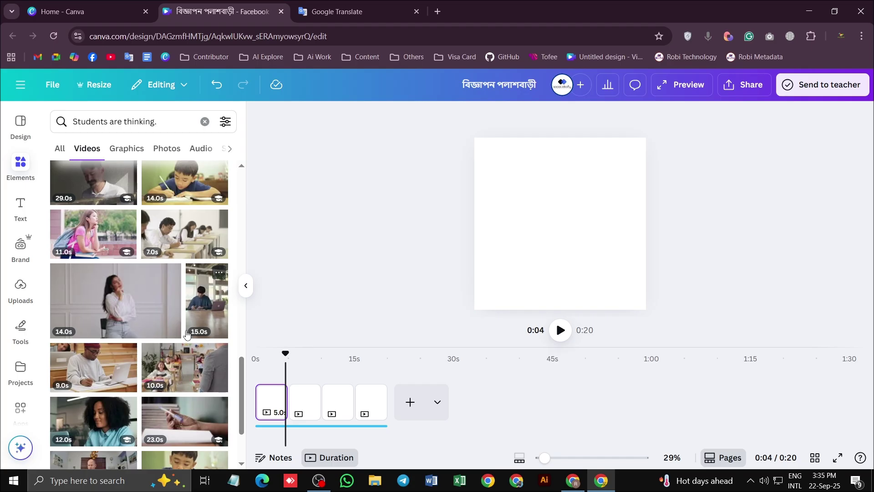
pyautogui.scroll(-1, 184, 317)
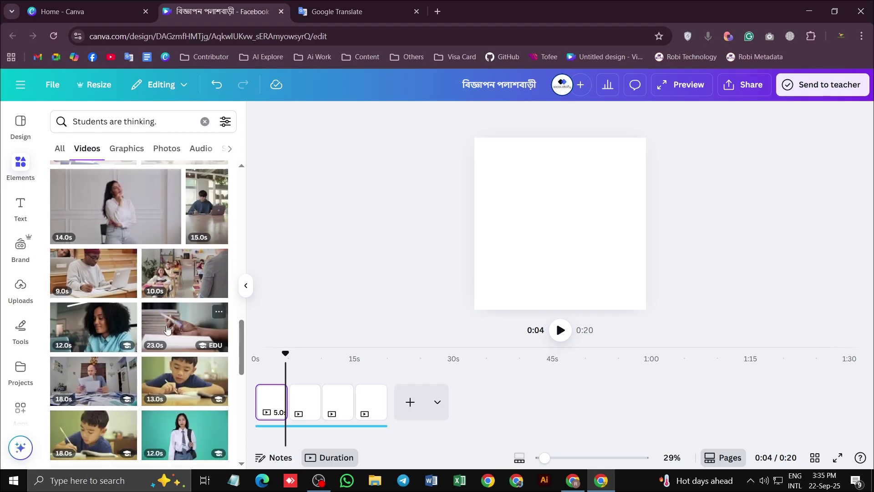
pyautogui.scroll(-5, 117, 261)
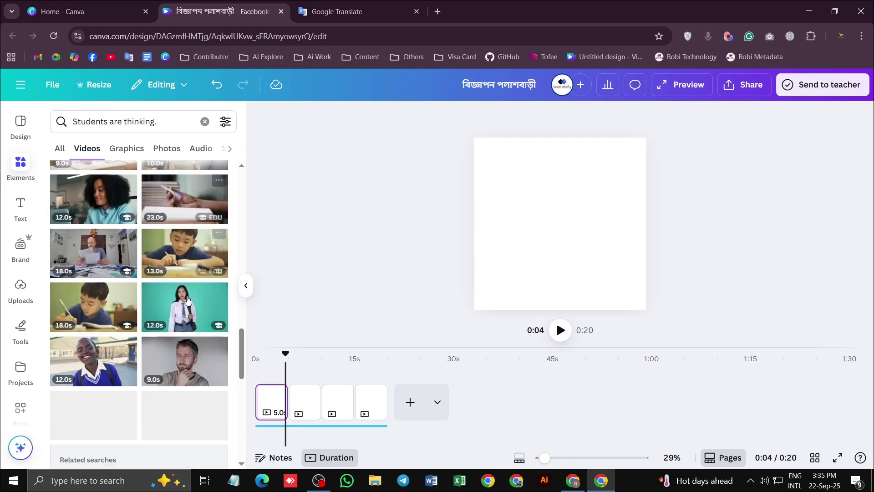
pyautogui.scroll(-5, 189, 305)
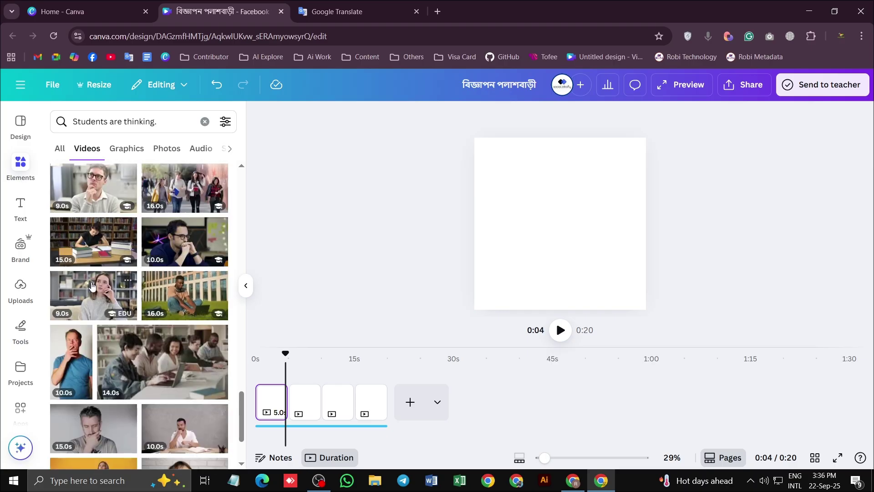
pyautogui.scroll(5, 137, 228)
# Change the search to 'Asian Students are thinking.' and browse the new video results
pyautogui.click(76, 122)
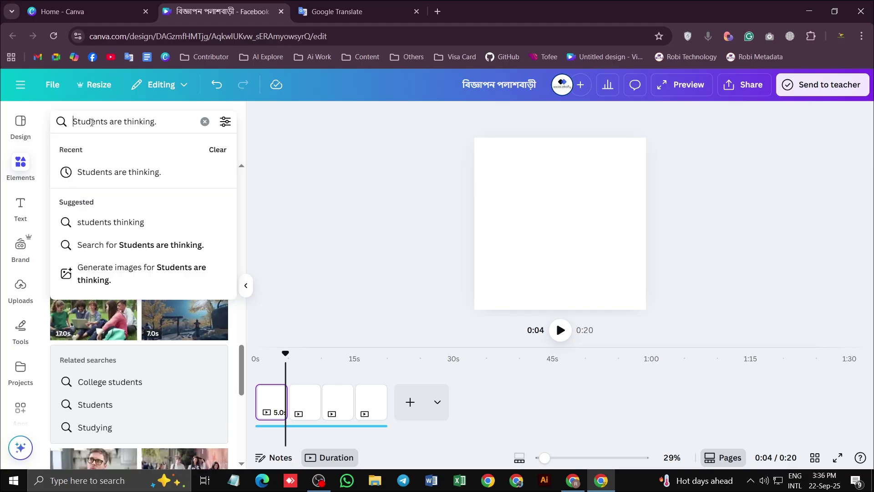
pyautogui.press('Delete')
pyautogui.write('রং কা')
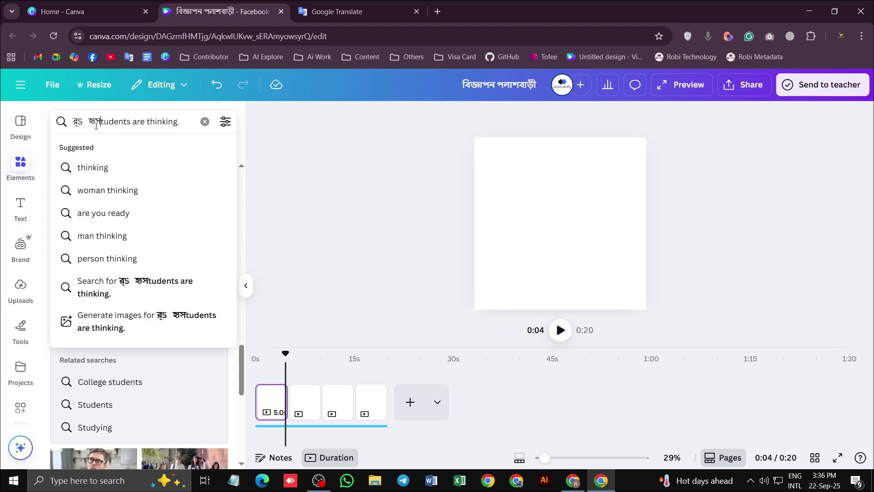
pyautogui.press('BackSpace')
pyautogui.press('BackSpace')
pyautogui.press('BackSpace')
pyautogui.press('BackSpace')
pyautogui.press('BackSpace')
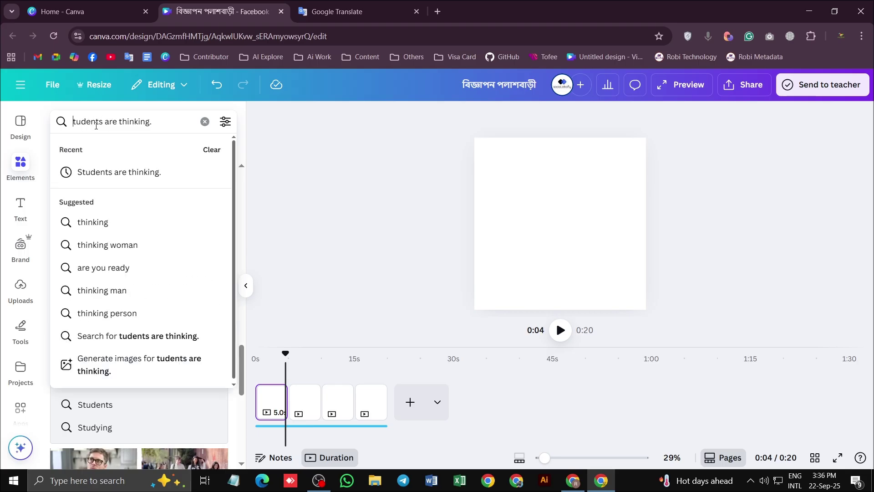
pyautogui.write('S')
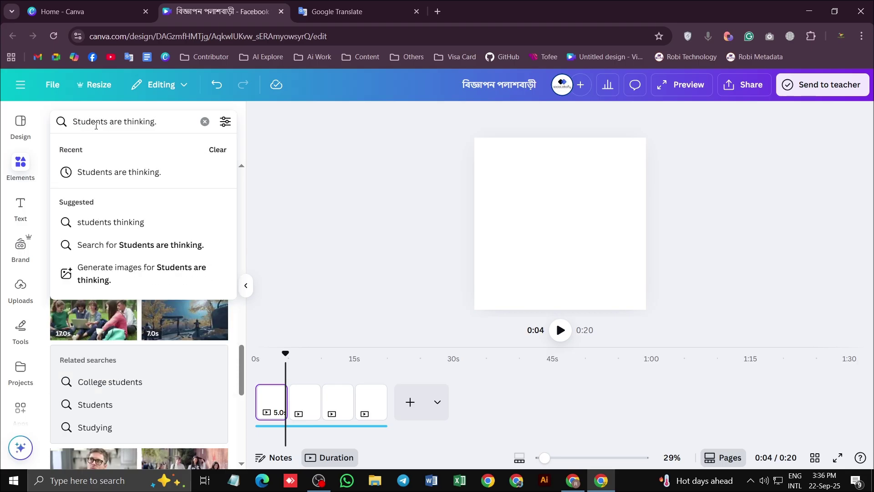
pyautogui.write('Asian')
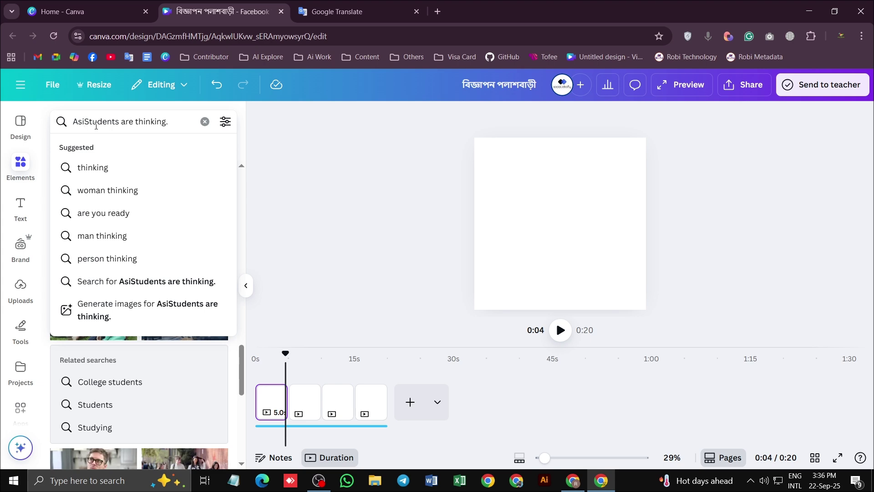
pyautogui.press('Return')
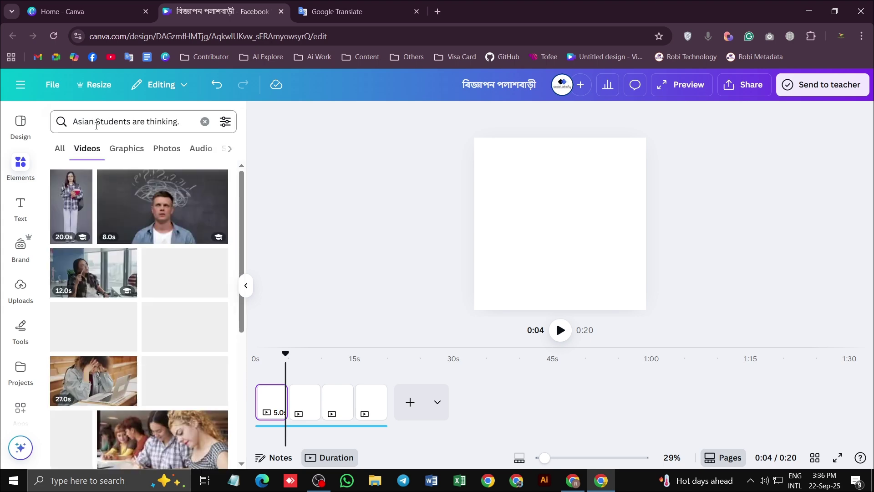
pyautogui.scroll(-3, 170, 241)
pyautogui.scroll(-3, 170, 241)
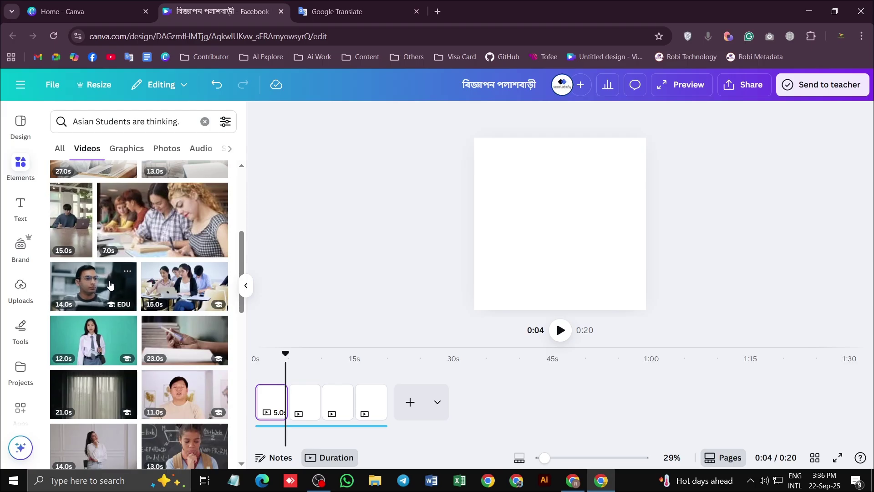
# Add the 14.0s thinking-man clip to the blank page and enlarge it to fill the frame
pyautogui.click(81, 290)
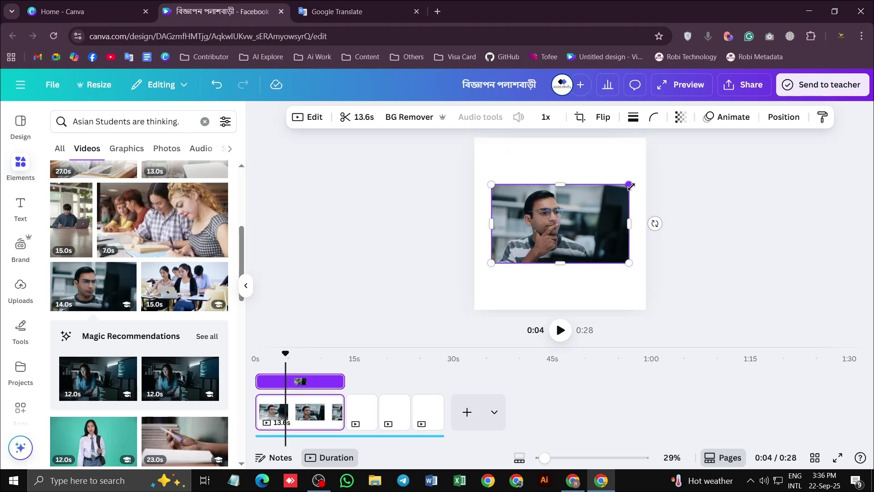
pyautogui.moveTo(637, 180); pyautogui.dragTo(659, 138)
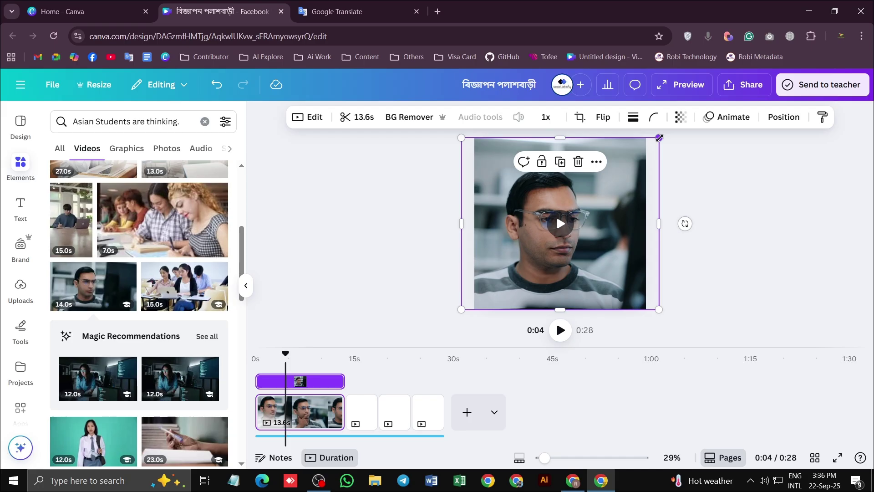
pyautogui.click(729, 271)
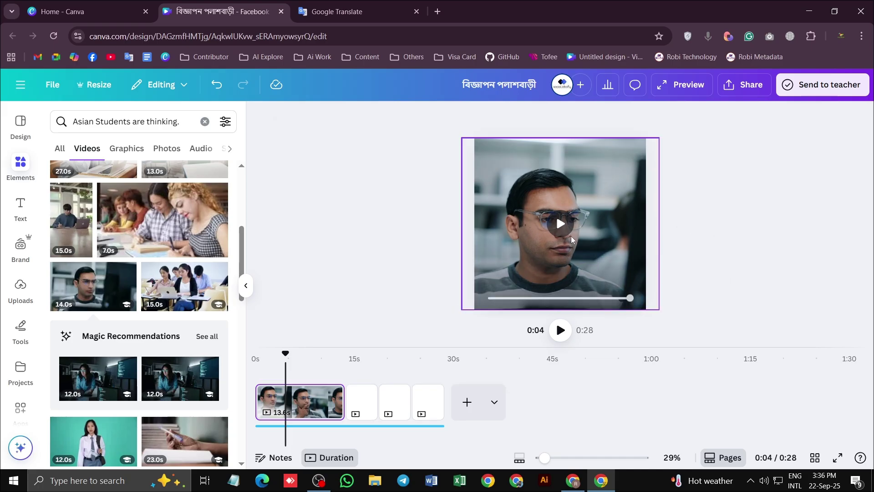
pyautogui.click(259, 357)
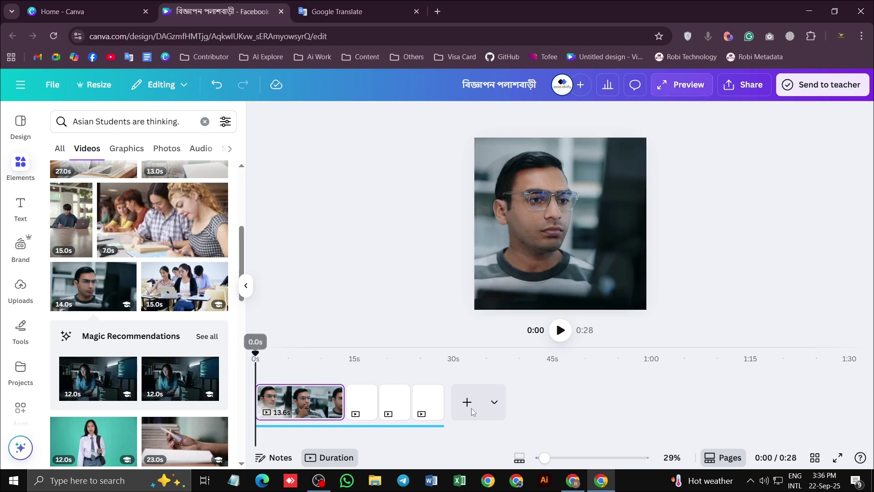
pyautogui.click(560, 331)
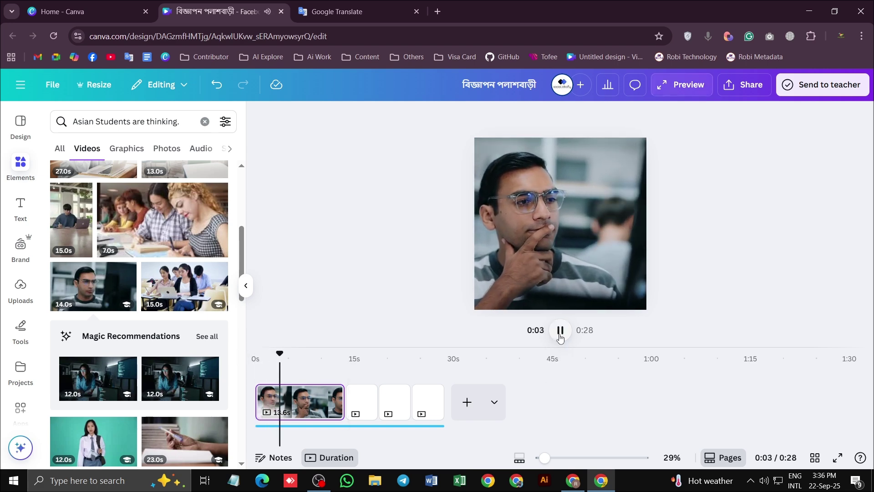
pyautogui.click(561, 331)
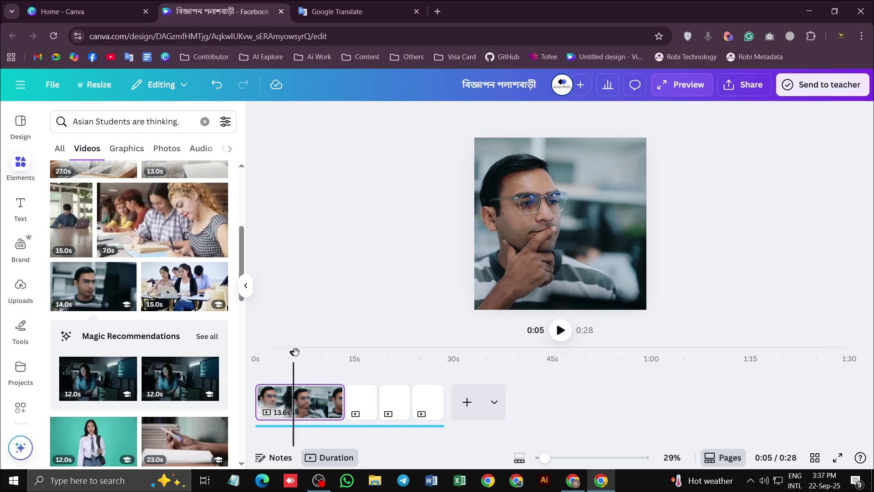
pyautogui.moveTo(297, 352); pyautogui.dragTo(279, 352)
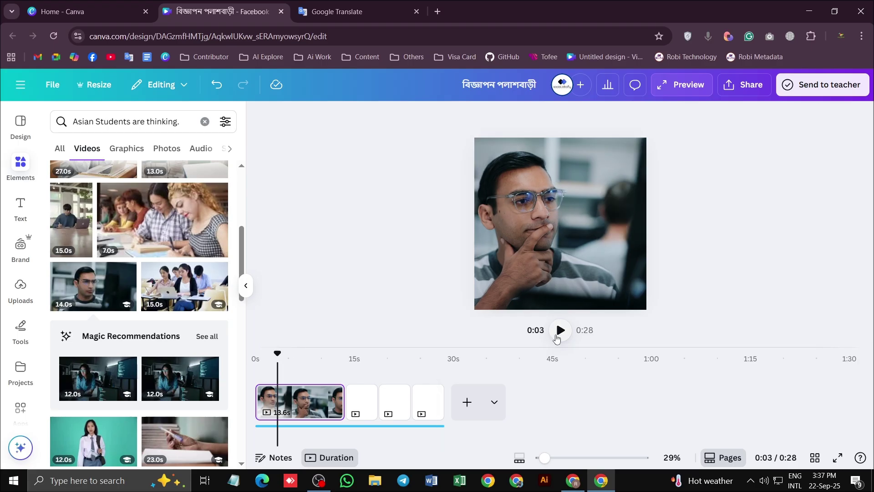
pyautogui.click(559, 331)
pyautogui.click(559, 331)
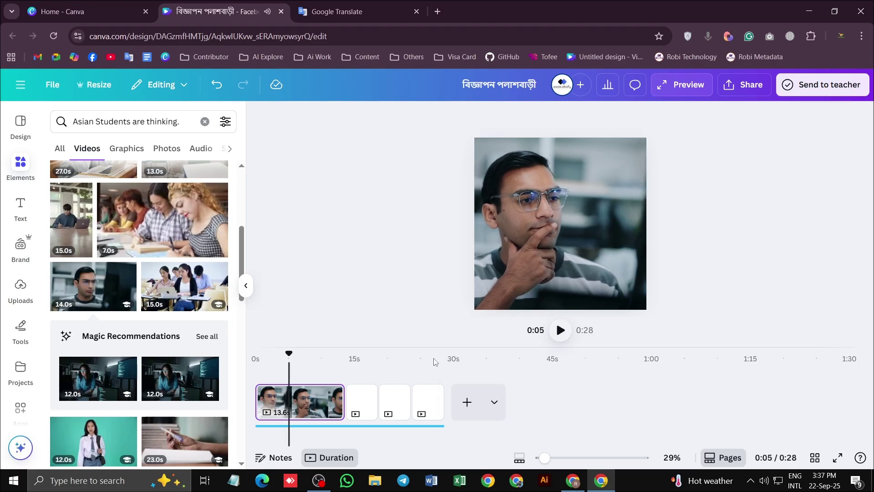
pyautogui.moveTo(295, 353); pyautogui.dragTo(281, 353)
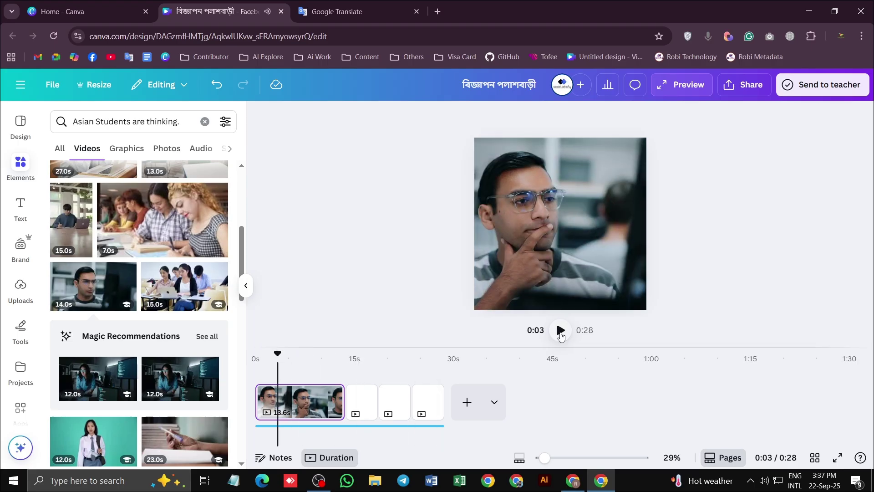
pyautogui.click(560, 331)
pyautogui.click(560, 331)
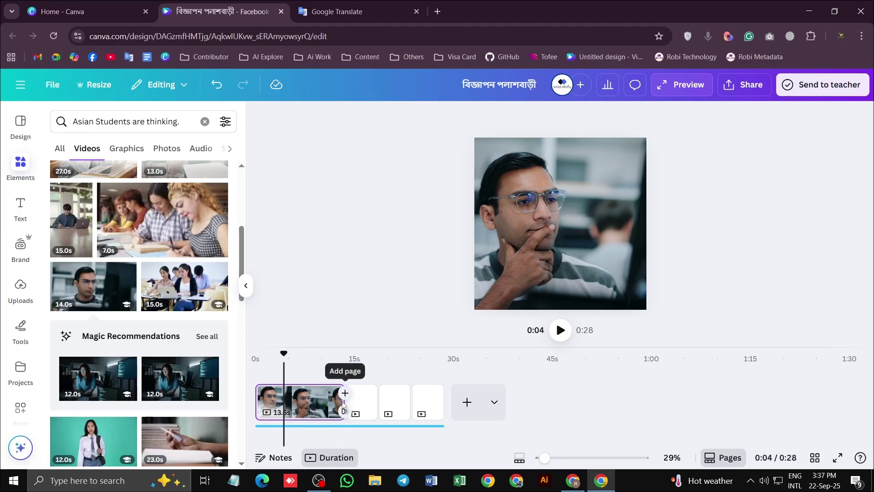
# Trim the first page's clip to about 4.2 seconds and replay the 0:19 video from the start
pyautogui.moveTo(337, 402); pyautogui.dragTo(277, 402)
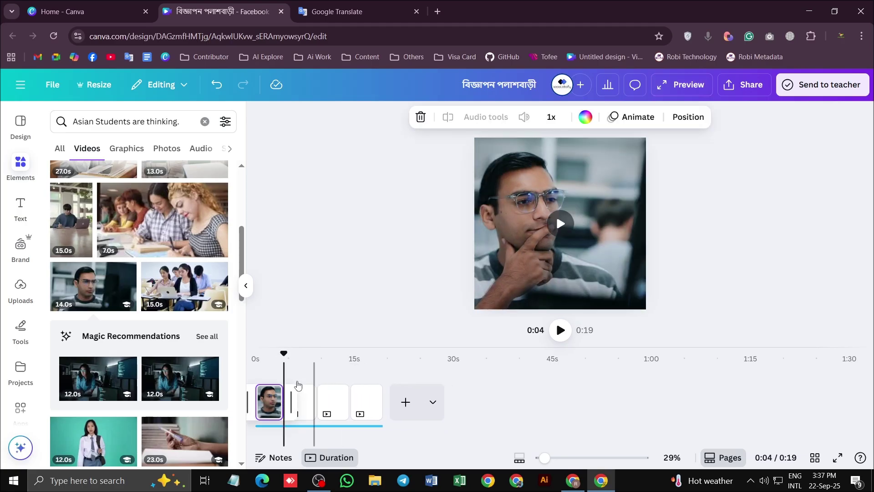
pyautogui.moveTo(278, 355); pyautogui.dragTo(255, 357)
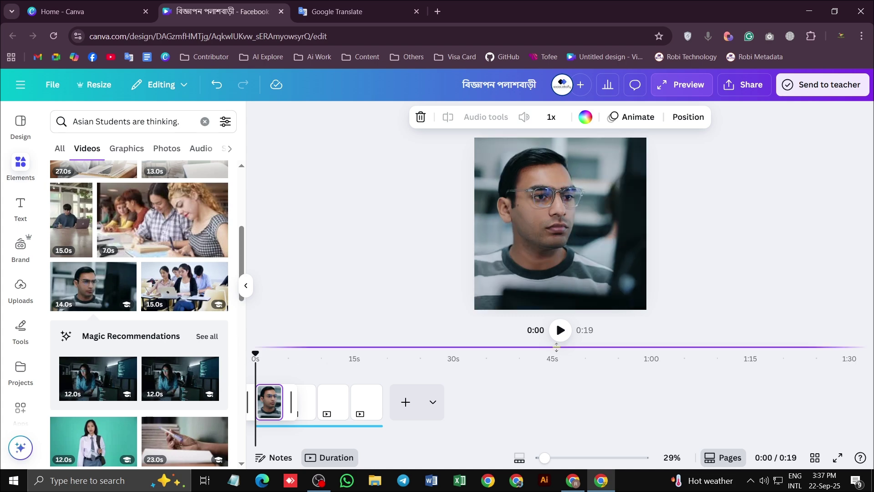
pyautogui.click(560, 330)
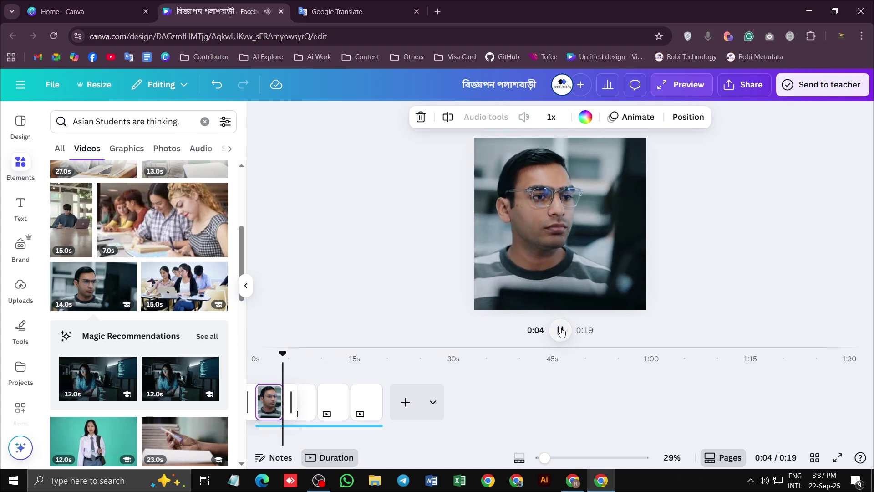
pyautogui.click(561, 330)
# Scrub the playhead back through the first page's clip to its very start
pyautogui.moveTo(280, 353)
pyautogui.mouseDown()
pyautogui.moveTo(254, 354)
pyautogui.moveTo(273, 362)
pyautogui.mouseUp()
pyautogui.click(275, 401)
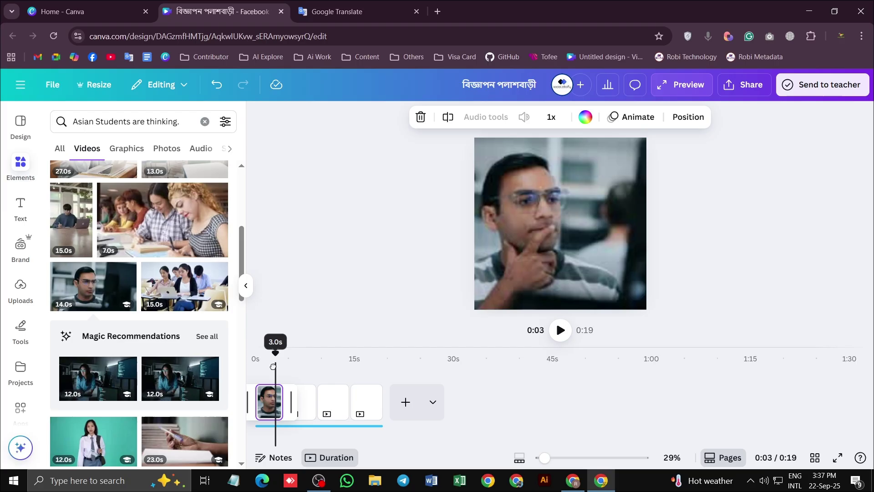
pyautogui.click(277, 400)
pyautogui.click(266, 401)
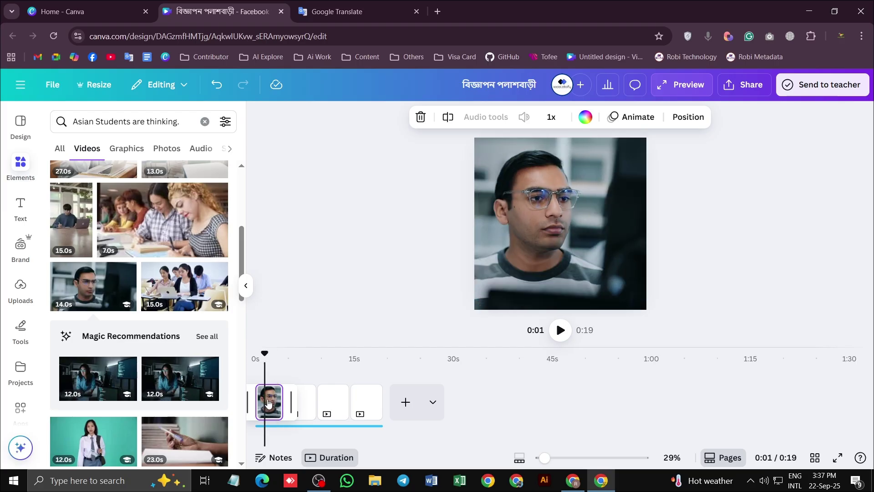
pyautogui.click(268, 403)
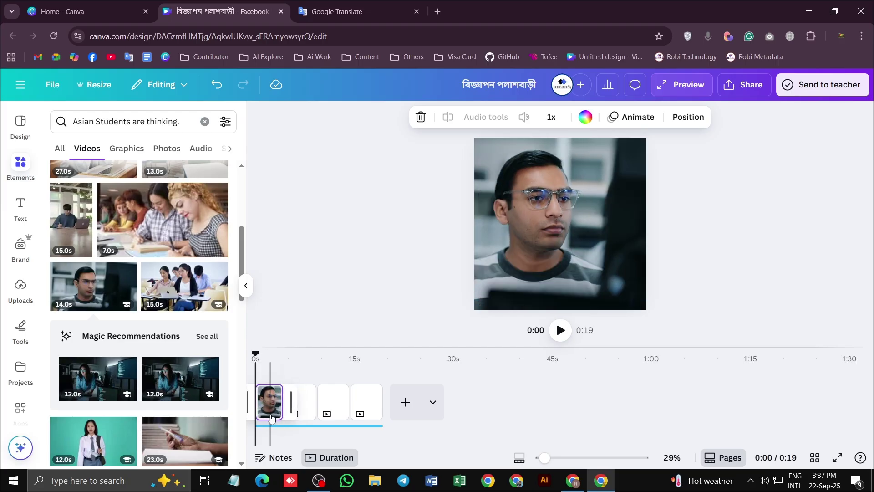
pyautogui.hotkey('ctrl', '-')
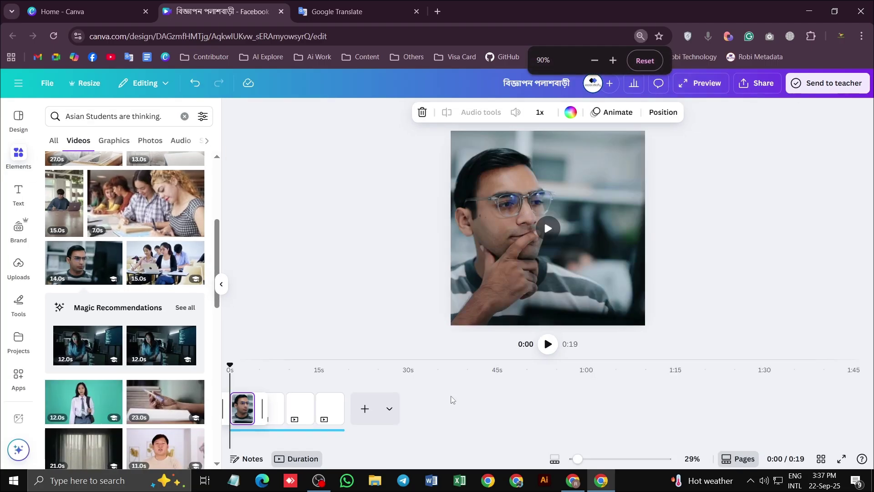
pyautogui.click(548, 344)
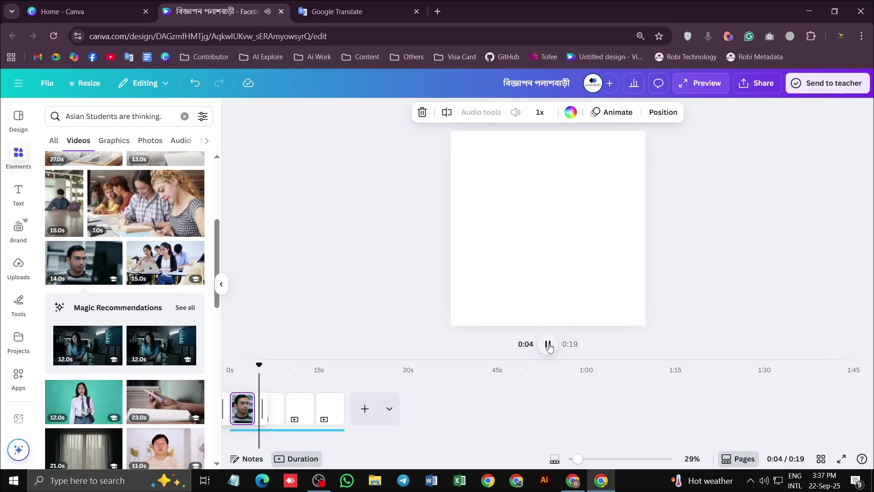
pyautogui.click(548, 345)
pyautogui.moveTo(259, 365); pyautogui.dragTo(217, 367)
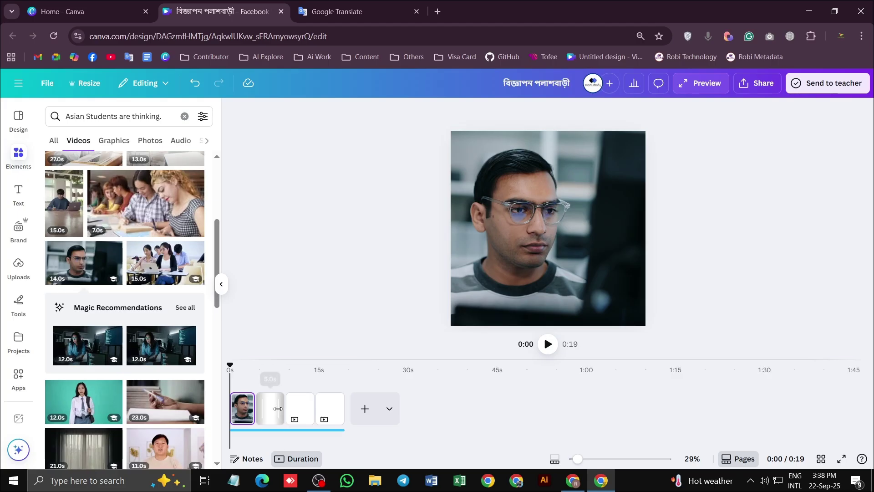
pyautogui.moveTo(281, 407)
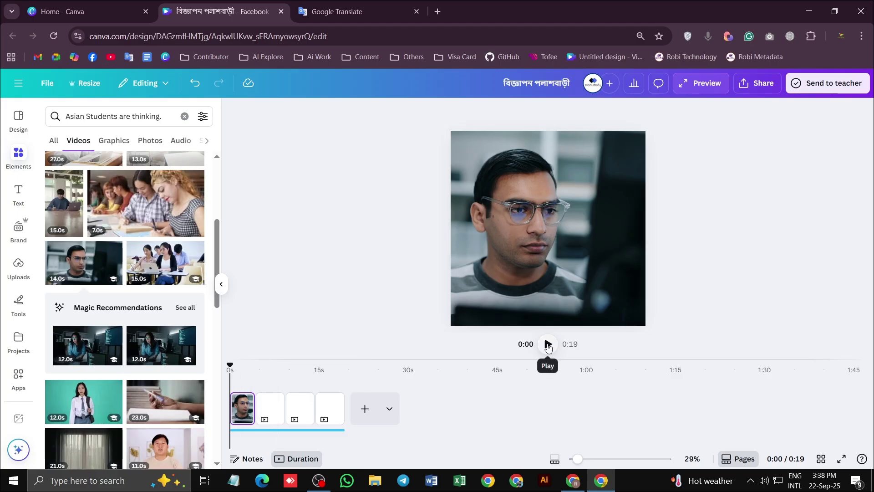
pyautogui.click(547, 345)
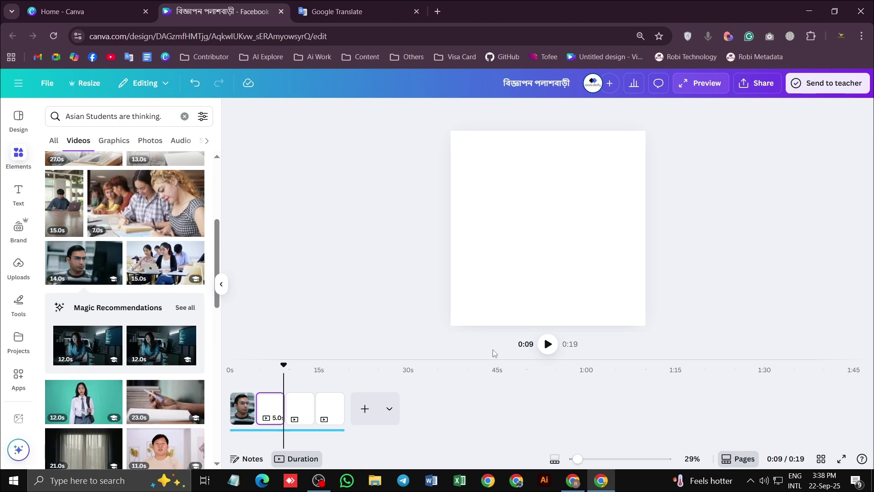
# Replace the Elements search query with 'time' and run the search
pyautogui.click(155, 116)
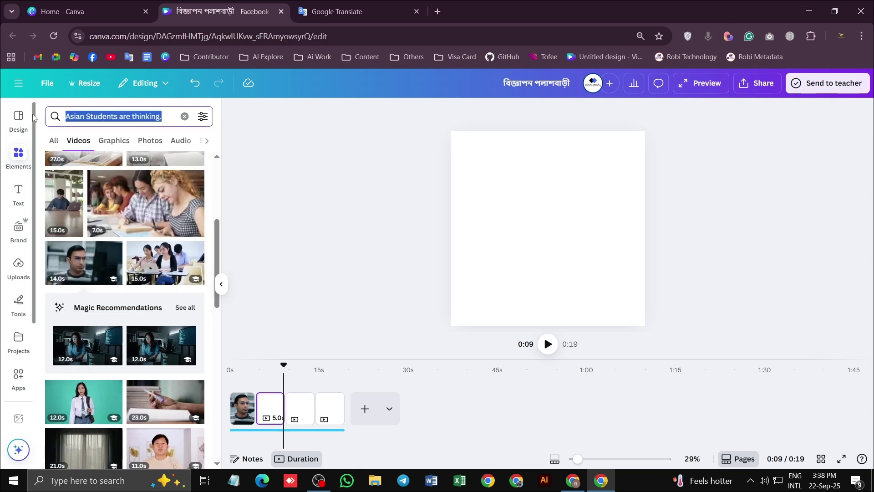
pyautogui.write('time')
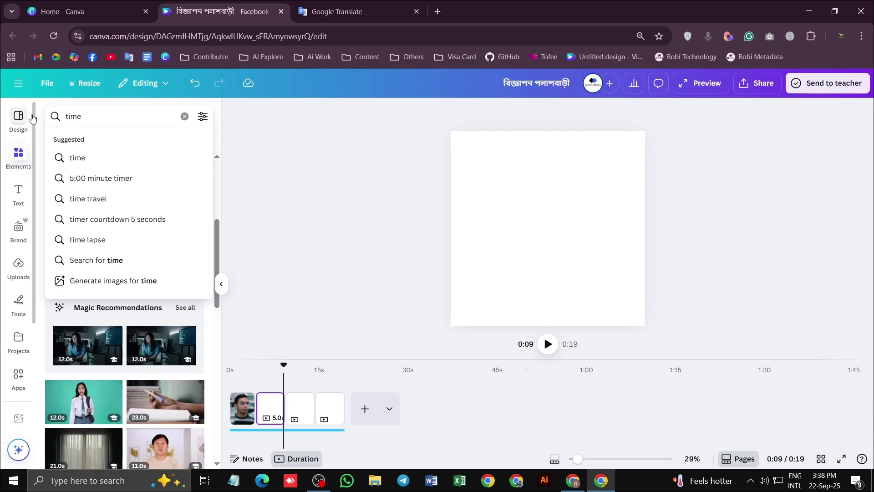
pyautogui.click(78, 158)
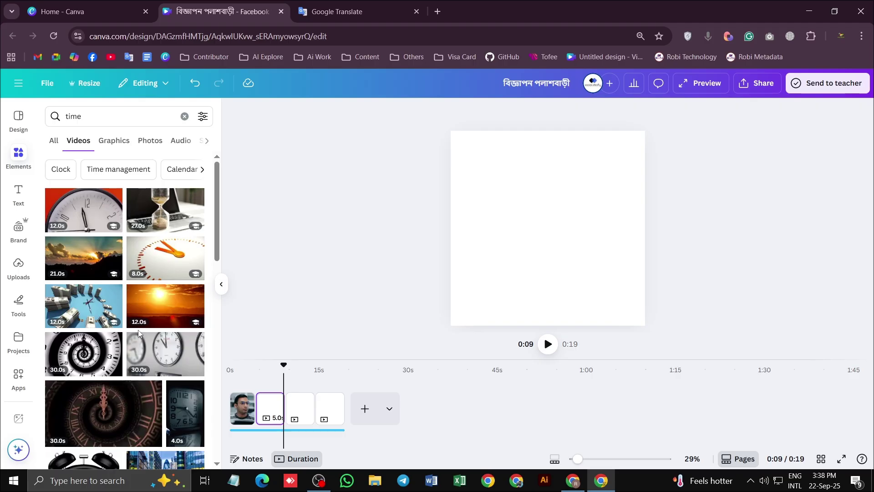
# Scroll through the clock and hourglass video results for 'time'
pyautogui.moveTo(82, 267)
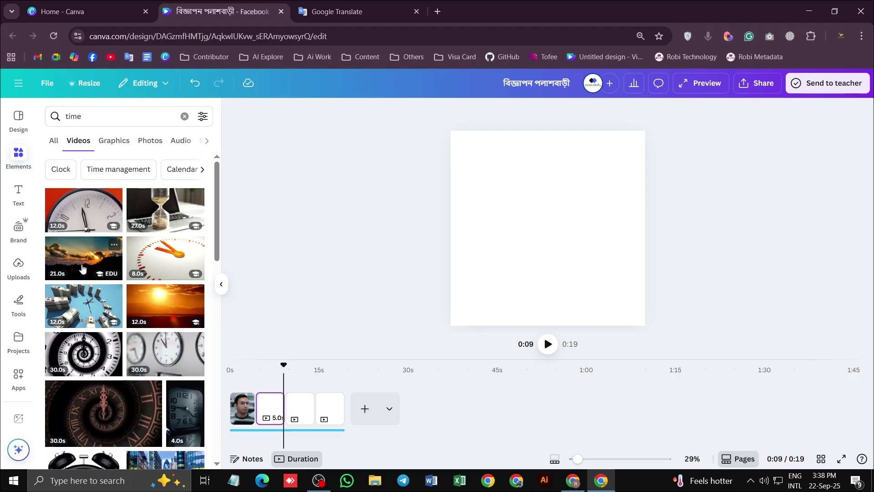
pyautogui.scroll(-3, 79, 263)
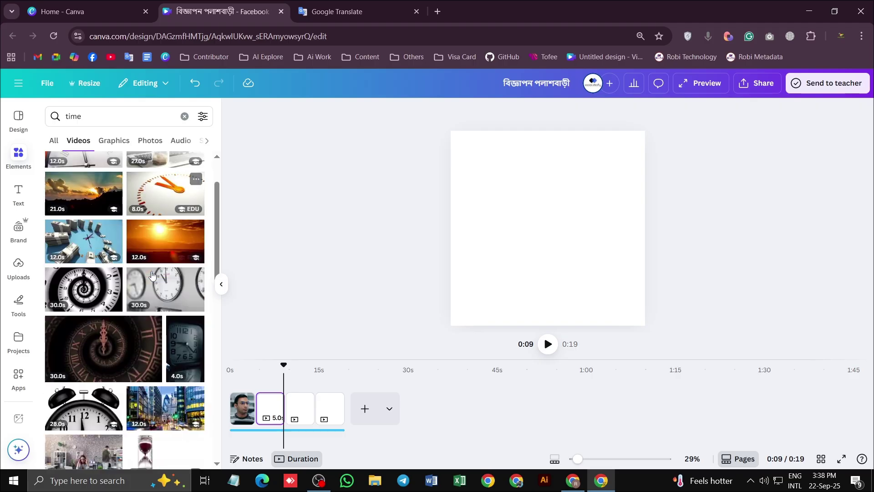
pyautogui.scroll(-1, 137, 368)
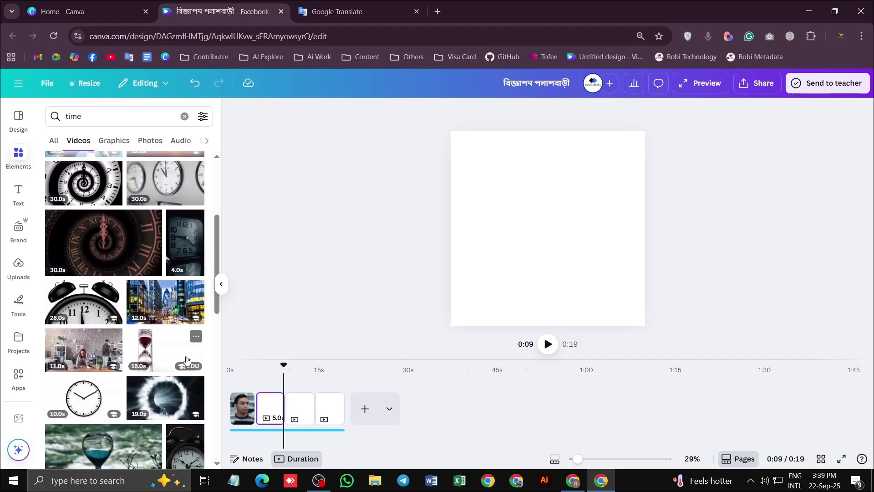
pyautogui.scroll(-1, 181, 341)
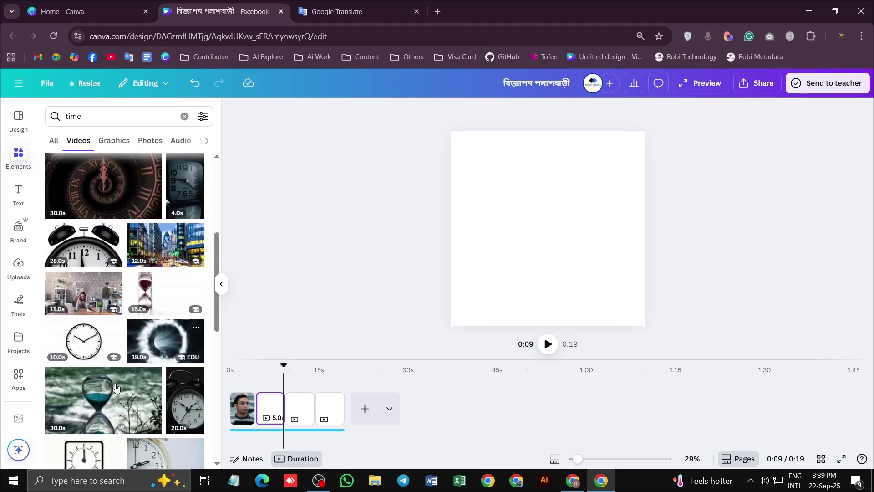
pyautogui.scroll(-2, 191, 311)
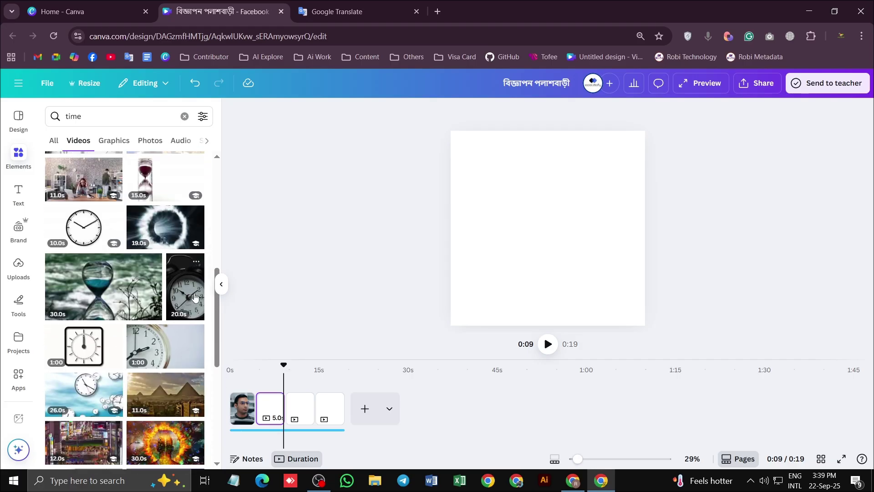
pyautogui.scroll(-6, 195, 297)
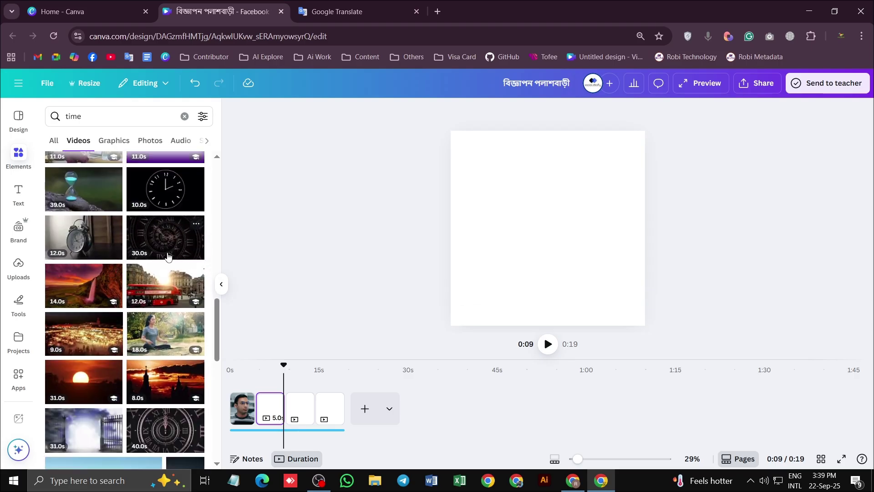
pyautogui.scroll(-3, 144, 313)
pyautogui.scroll(-4, 77, 264)
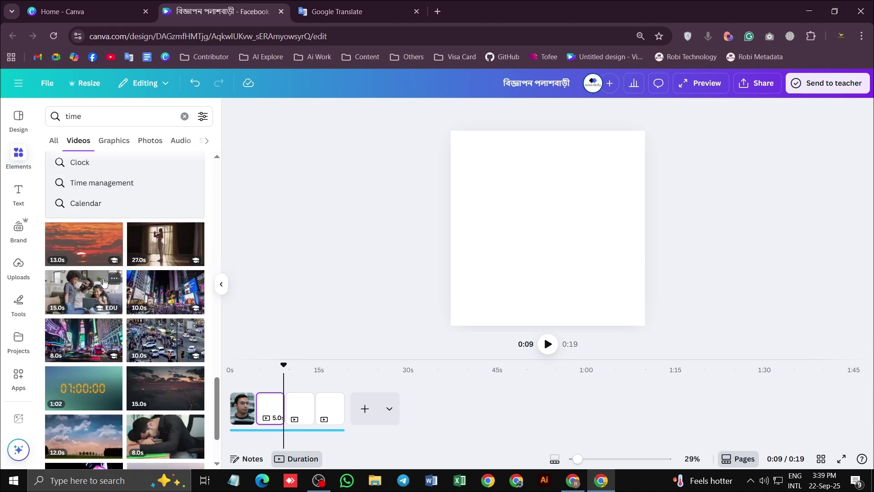
pyautogui.scroll(-2, 104, 283)
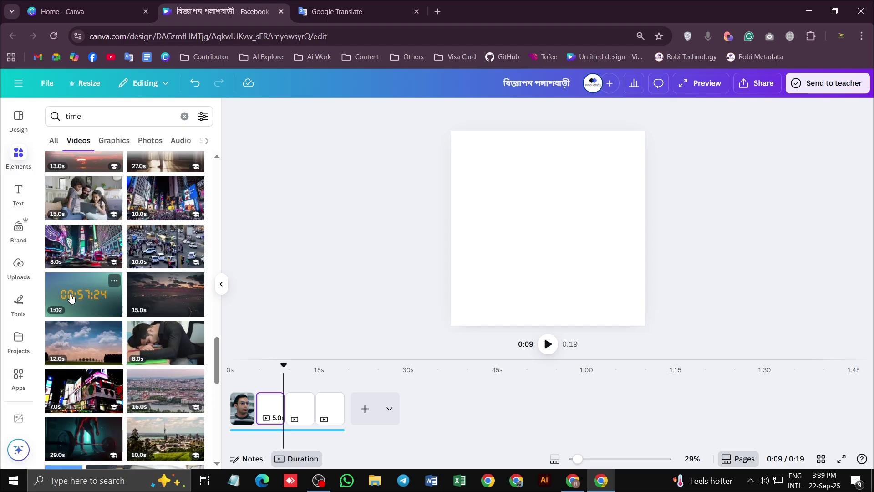
pyautogui.scroll(-5, 71, 297)
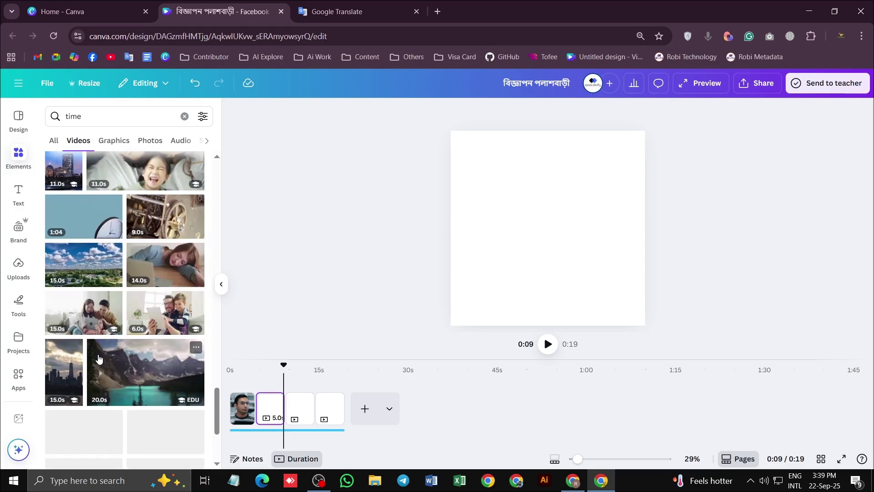
pyautogui.scroll(-4, 98, 359)
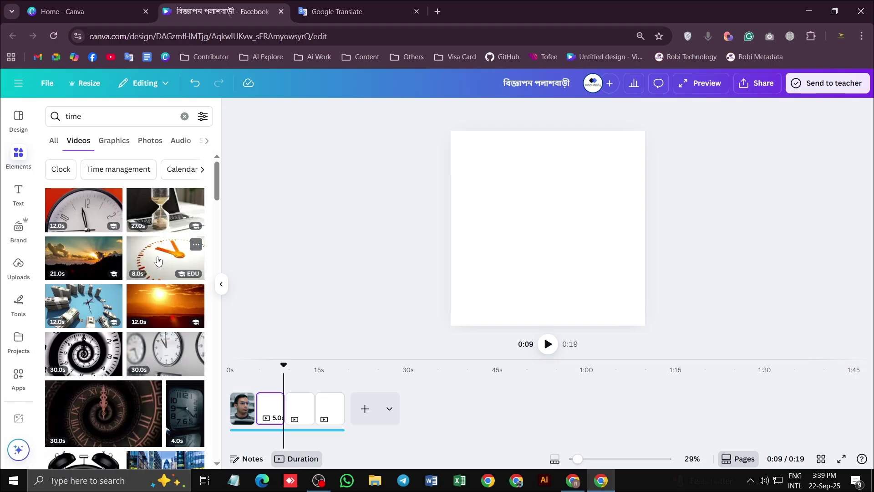
pyautogui.click(158, 262)
pyautogui.moveTo(626, 184); pyautogui.dragTo(652, 130)
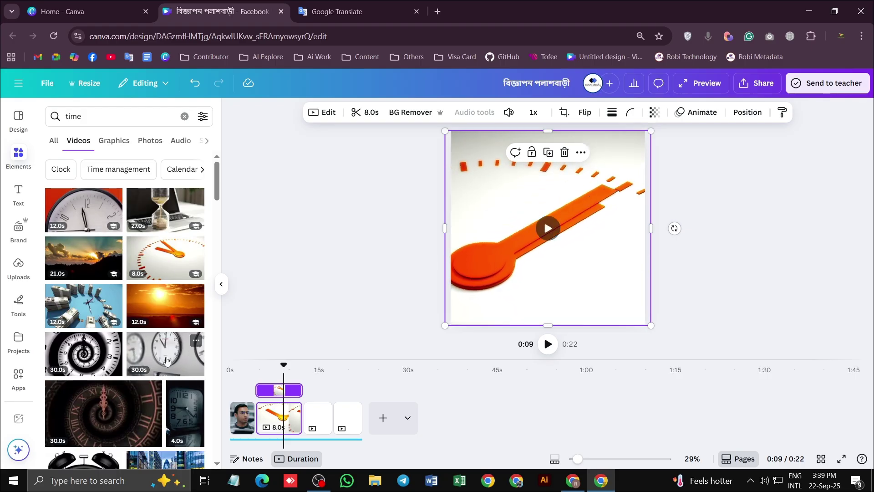
pyautogui.scroll(-6, 85, 359)
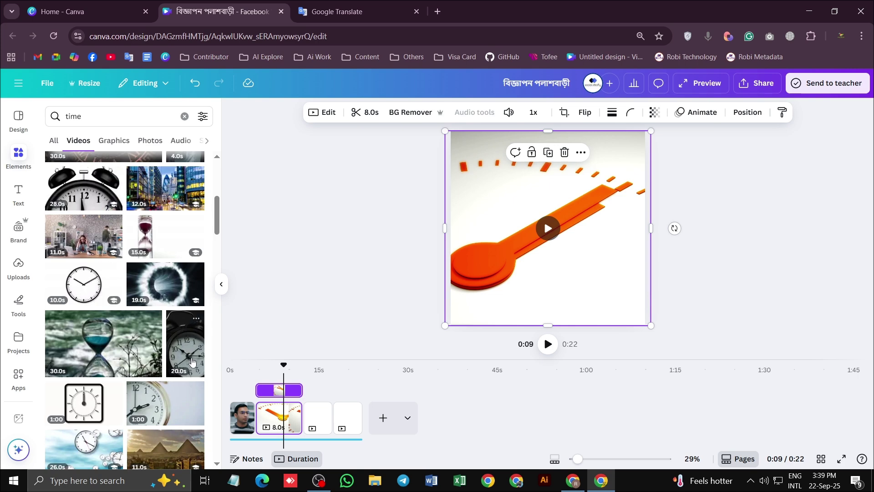
pyautogui.moveTo(499, 235)
pyautogui.hotkey('ctrl', 'z')
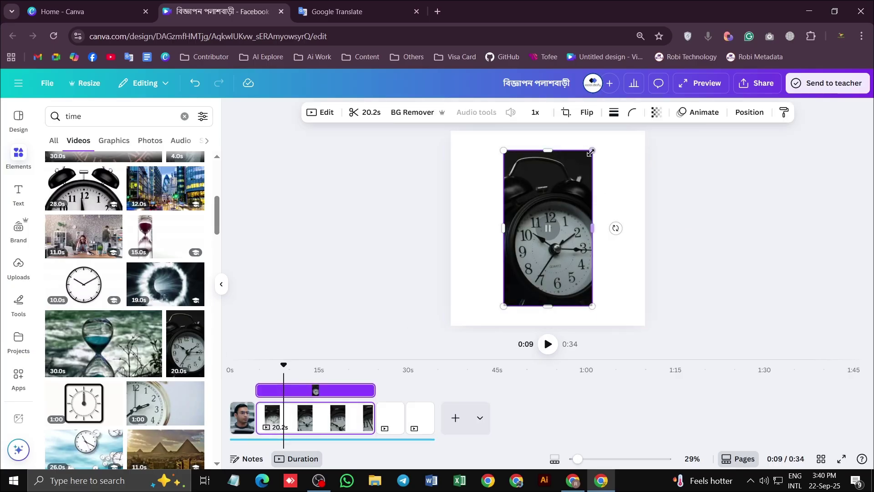
pyautogui.moveTo(592, 151); pyautogui.dragTo(647, 128)
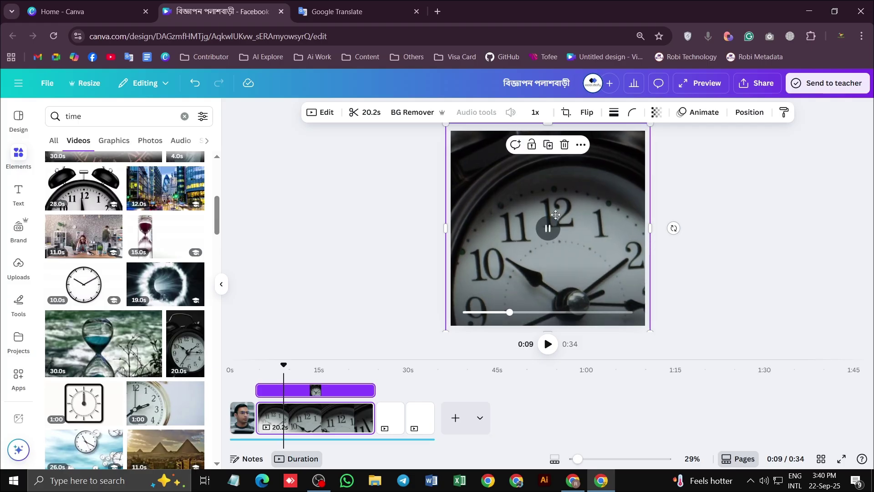
pyautogui.hotkey('ctrl', 'z')
pyautogui.hotkey('ctrl', 'z')
pyautogui.hotkey('ctrl', 'z')
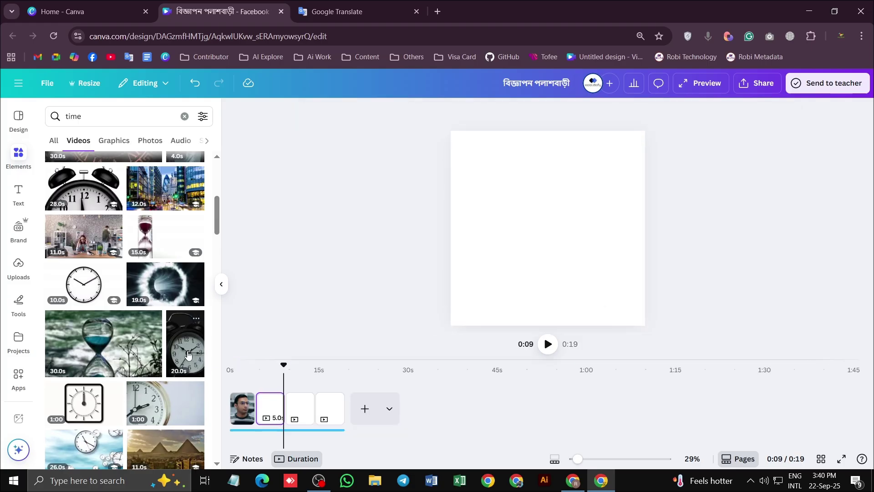
pyautogui.scroll(-3, 165, 352)
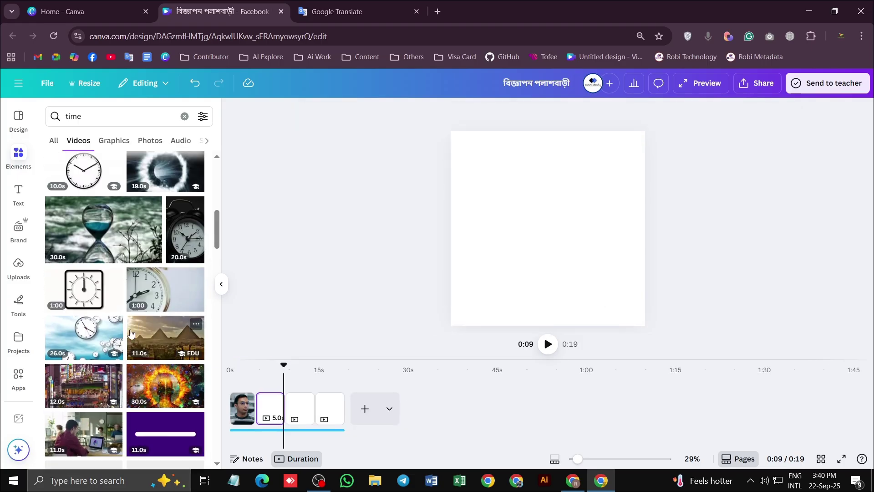
pyautogui.click(89, 336)
pyautogui.moveTo(624, 185); pyautogui.dragTo(650, 136)
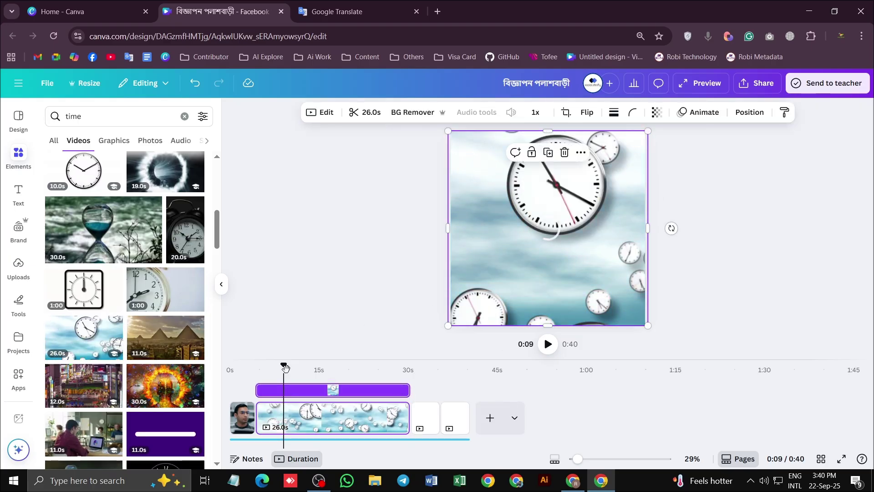
pyautogui.moveTo(285, 367); pyautogui.dragTo(251, 365)
pyautogui.click(548, 344)
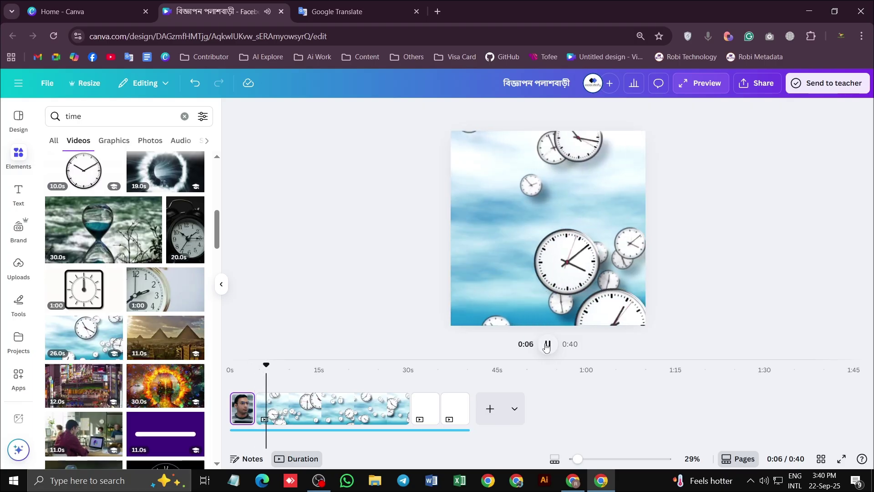
pyautogui.click(542, 347)
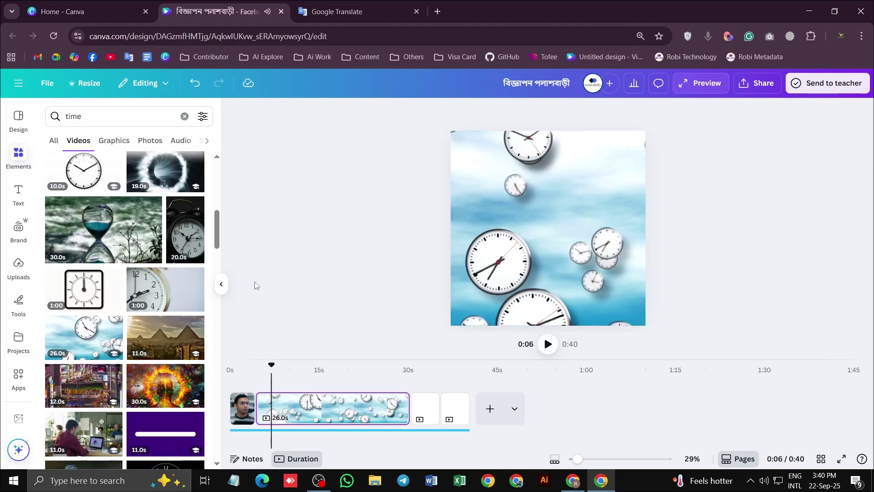
pyautogui.scroll(-1, 180, 226)
pyautogui.scroll(-3, 153, 269)
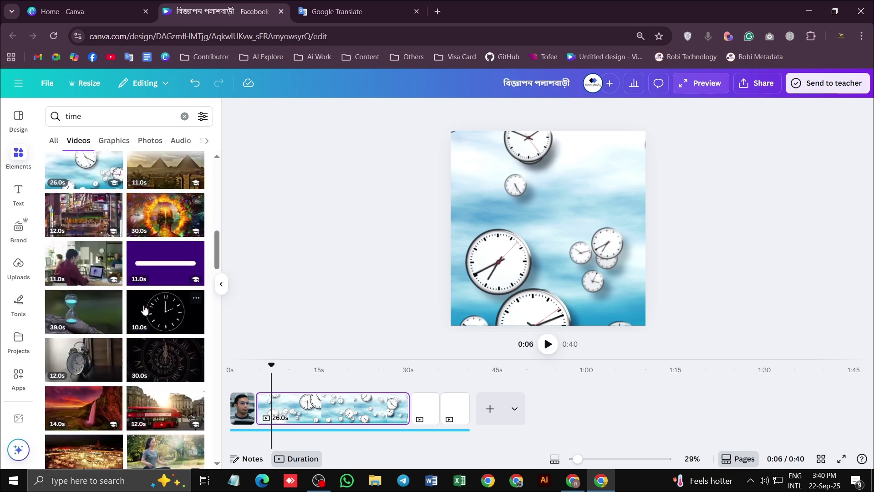
pyautogui.click(517, 219)
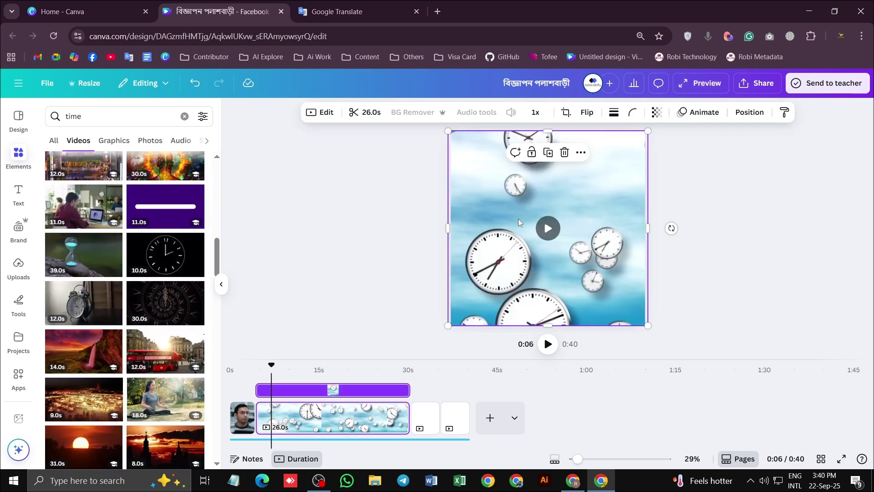
pyautogui.press('Delete')
pyautogui.scroll(-1, 143, 322)
pyautogui.scroll(-1, 143, 322)
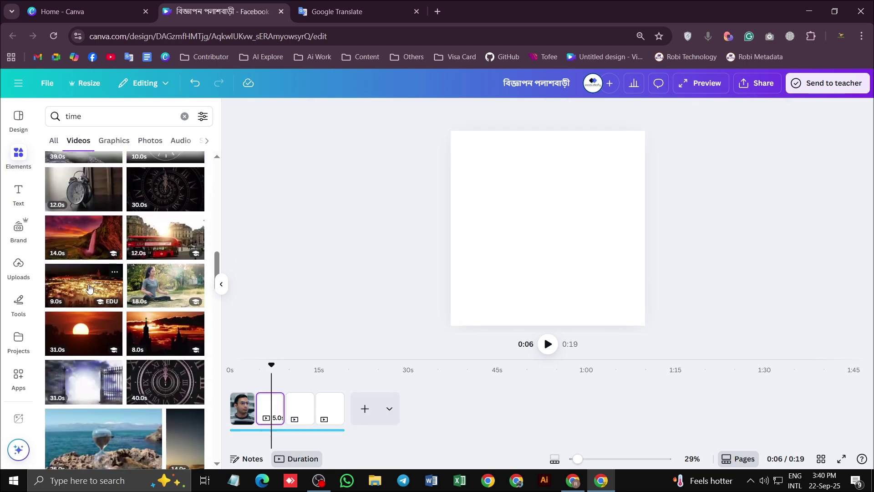
pyautogui.click(86, 197)
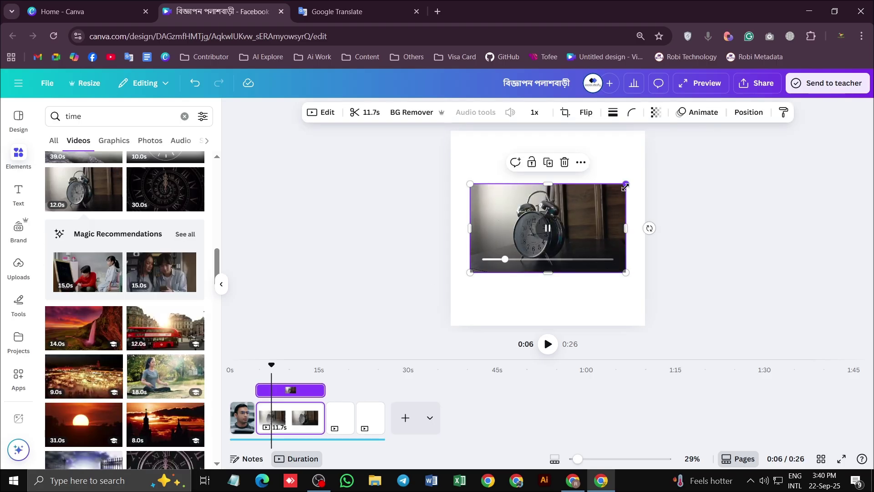
pyautogui.moveTo(626, 184); pyautogui.dragTo(645, 132)
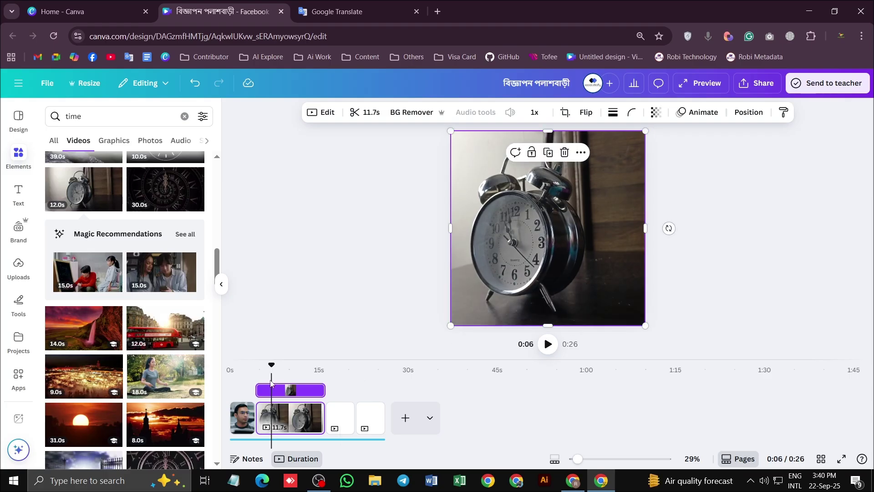
pyautogui.moveTo(272, 365); pyautogui.dragTo(255, 365)
pyautogui.click(548, 345)
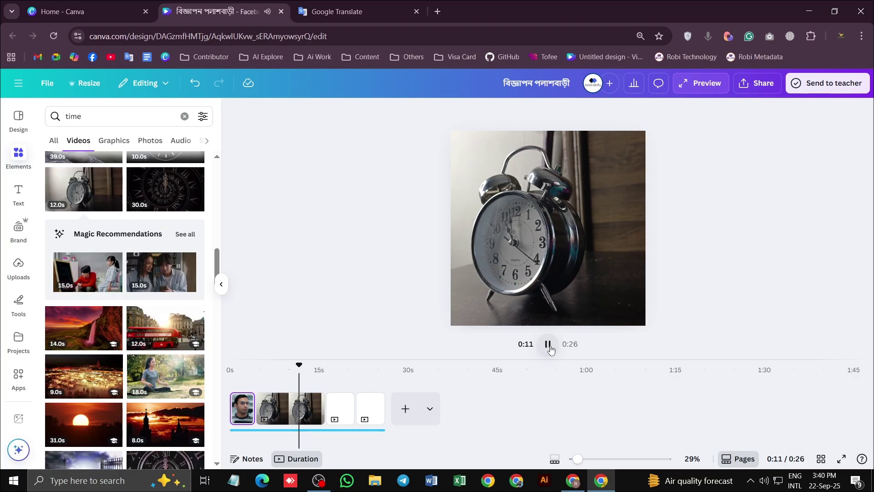
pyautogui.click(549, 346)
pyautogui.moveTo(302, 366); pyautogui.dragTo(276, 365)
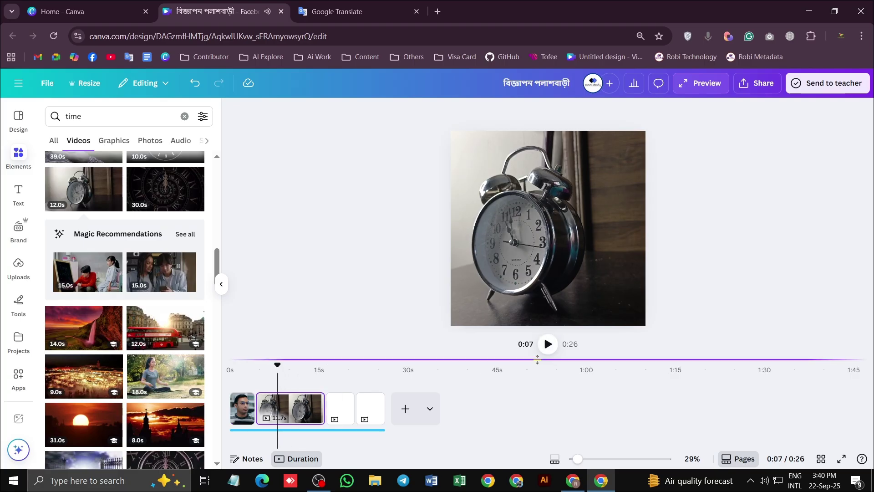
pyautogui.click(548, 344)
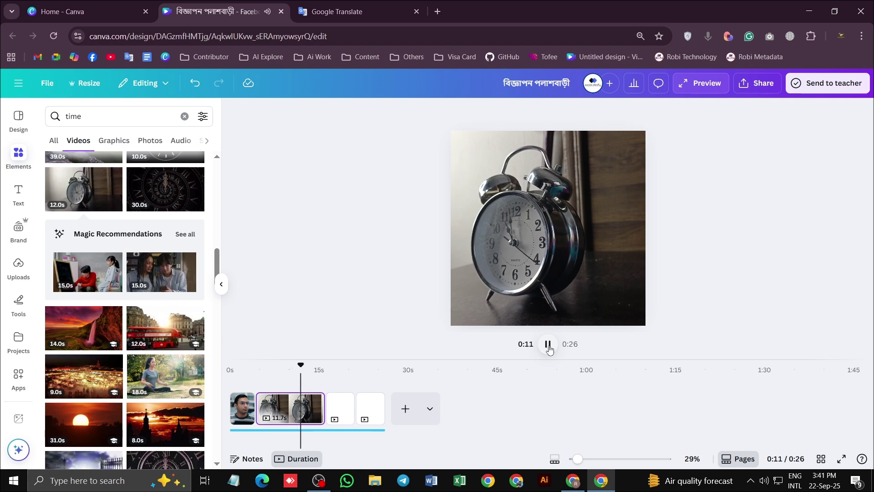
pyautogui.click(532, 252)
pyautogui.press('Delete')
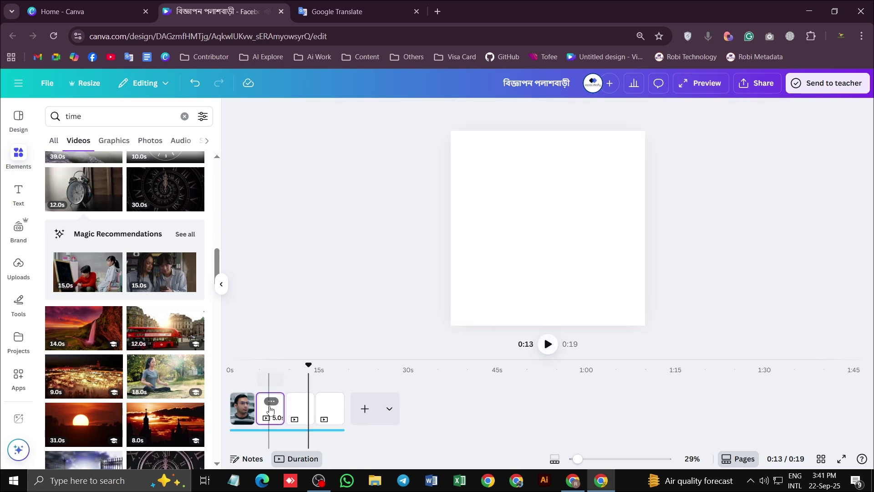
pyautogui.click(270, 409)
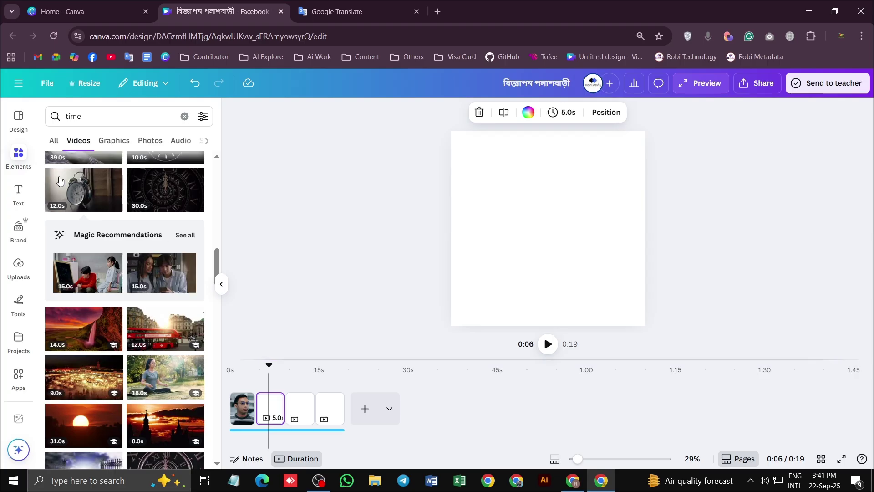
# Switch the 'time' search results from videos to the Graphics tab
pyautogui.click(55, 142)
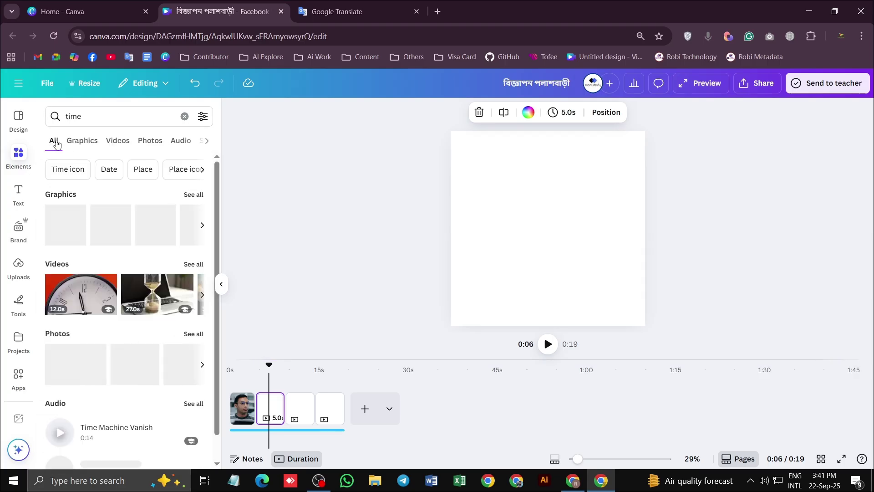
pyautogui.click(83, 143)
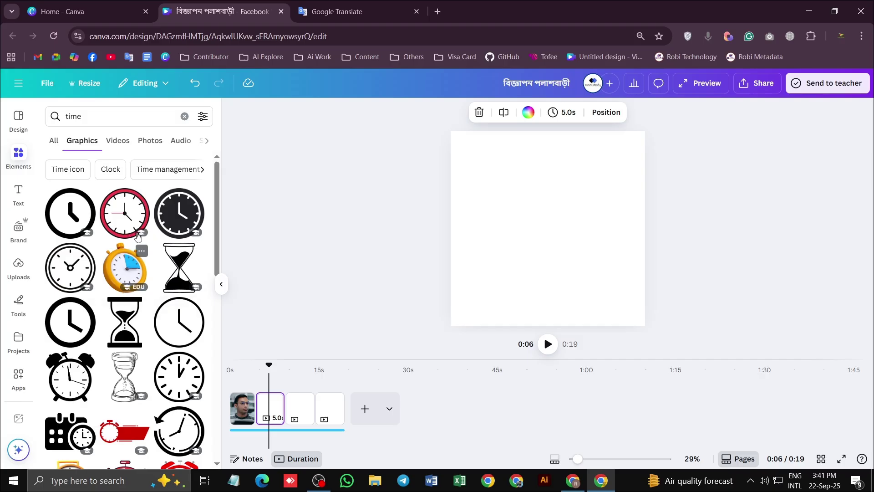
pyautogui.scroll(-10, 103, 301)
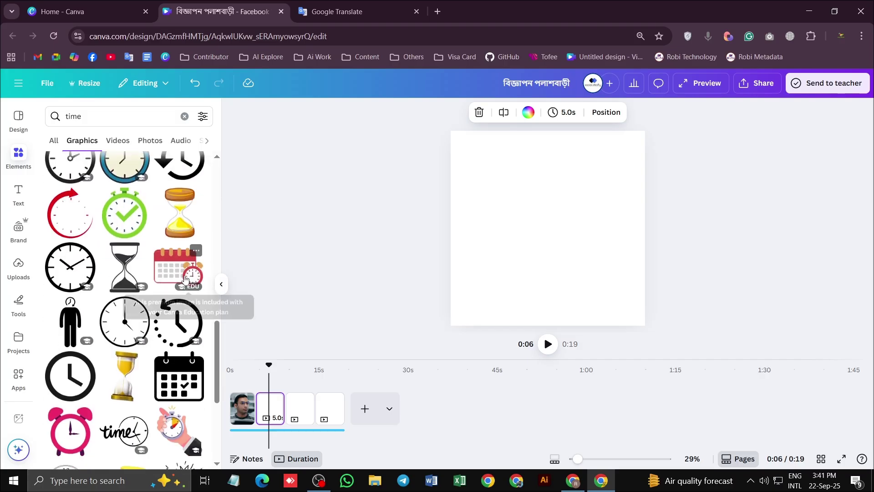
pyautogui.scroll(-3, 123, 268)
pyautogui.scroll(-1, 130, 314)
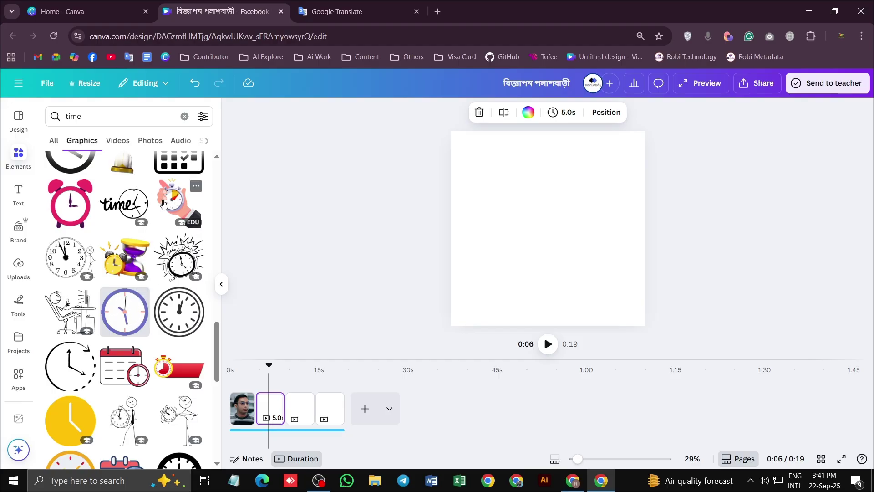
# Browse down through the clock icons, alarm clocks and hourglass graphics
pyautogui.scroll(-1, 170, 337)
pyautogui.scroll(-8, 171, 314)
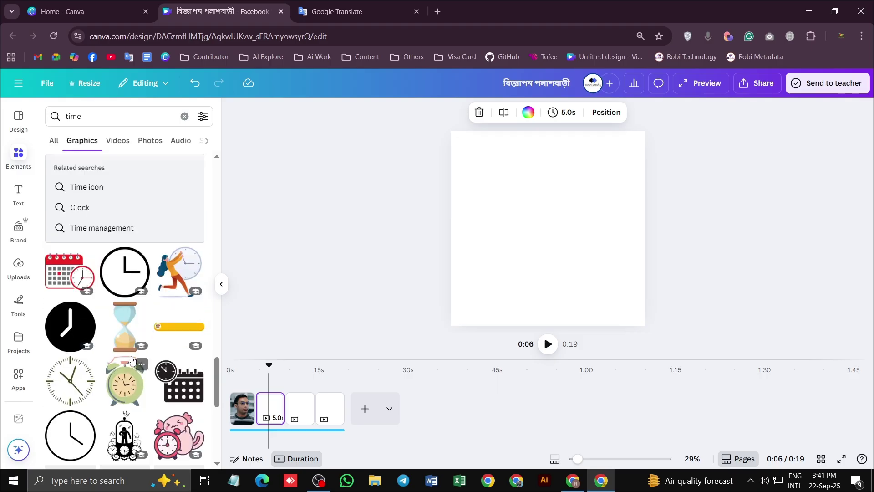
pyautogui.scroll(-3, 137, 351)
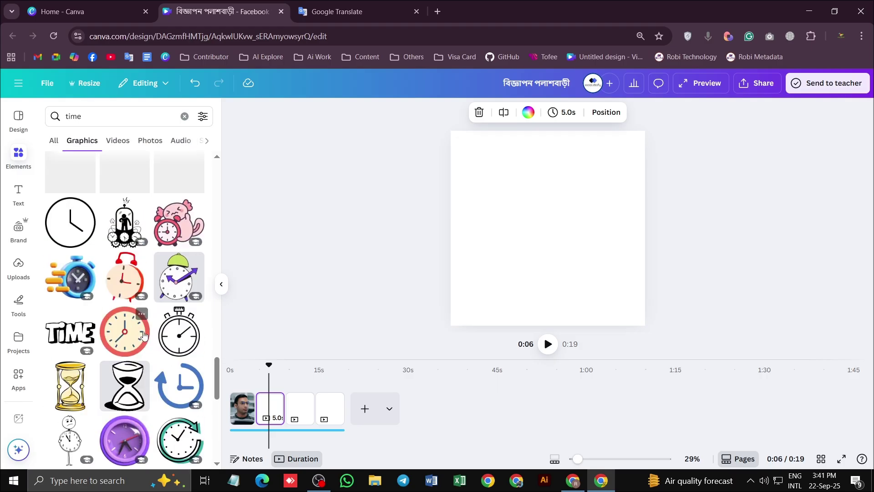
pyautogui.scroll(-5, 150, 358)
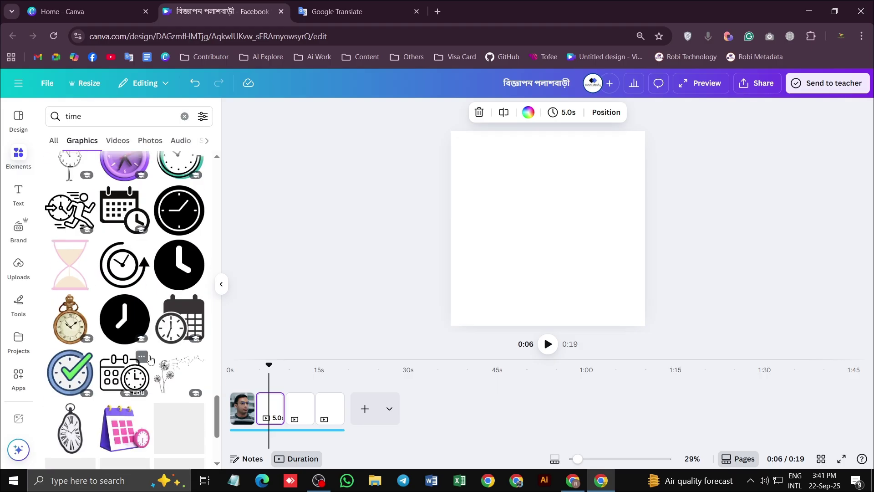
pyautogui.scroll(-4, 150, 358)
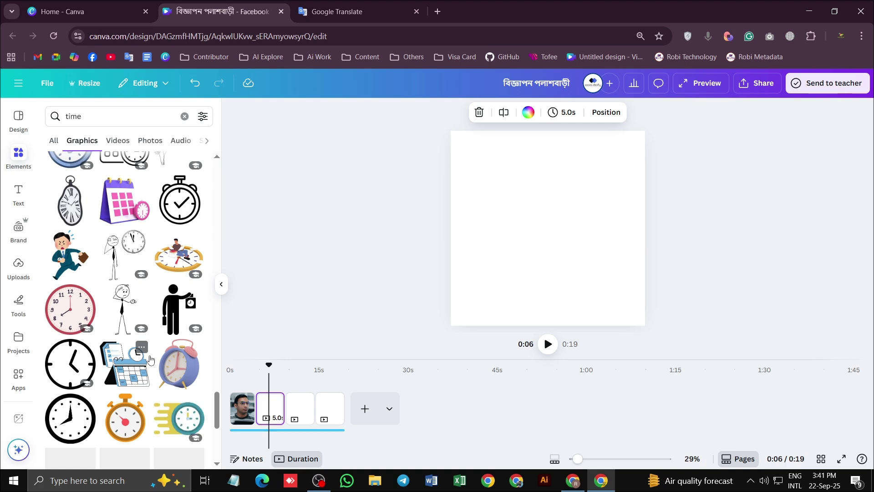
pyautogui.scroll(-5, 150, 359)
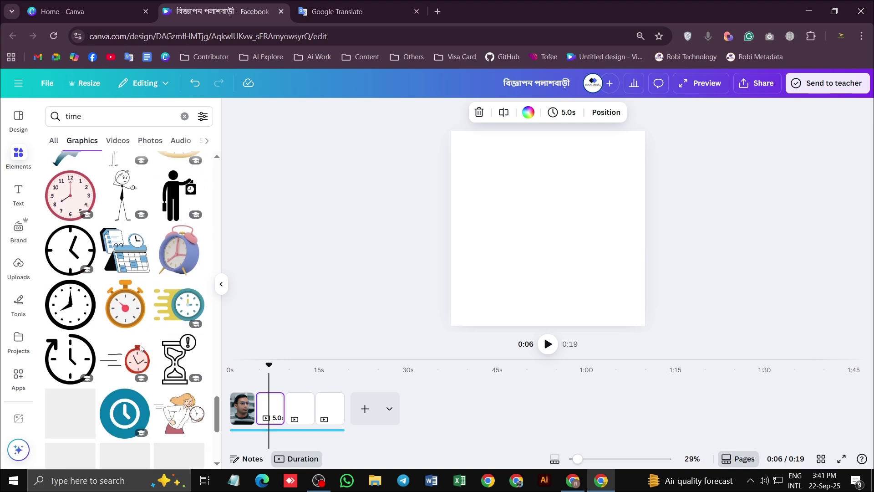
pyautogui.scroll(-2, 140, 348)
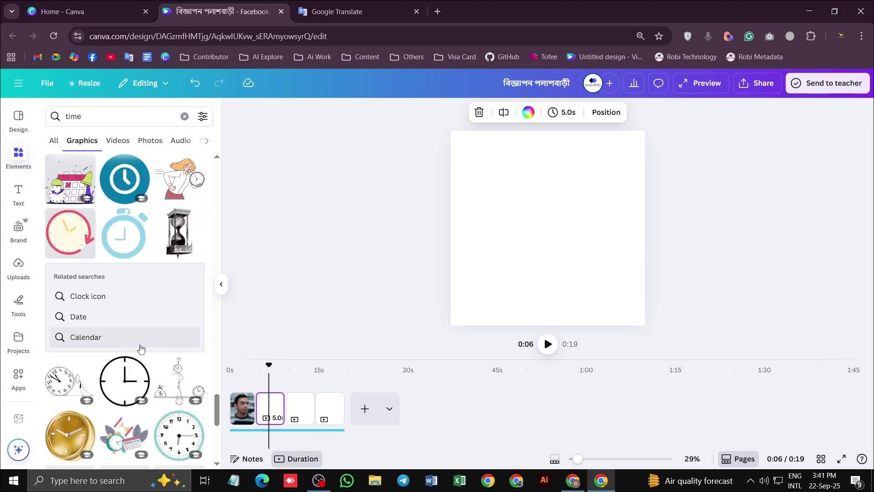
pyautogui.scroll(-5, 141, 348)
pyautogui.scroll(-1, 141, 348)
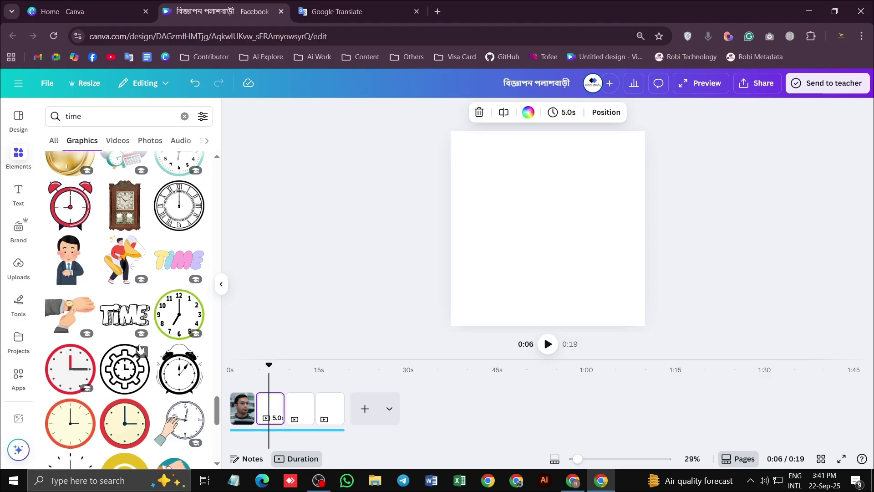
pyautogui.scroll(-11, 139, 347)
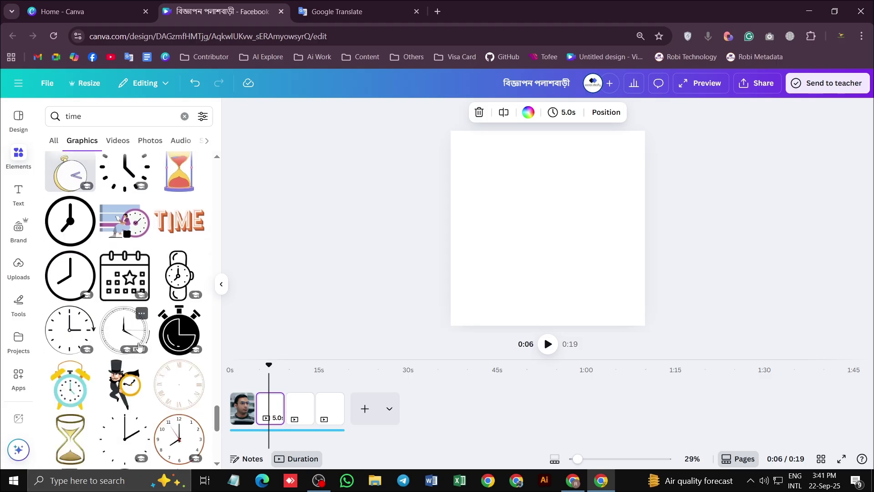
pyautogui.scroll(-8, 140, 347)
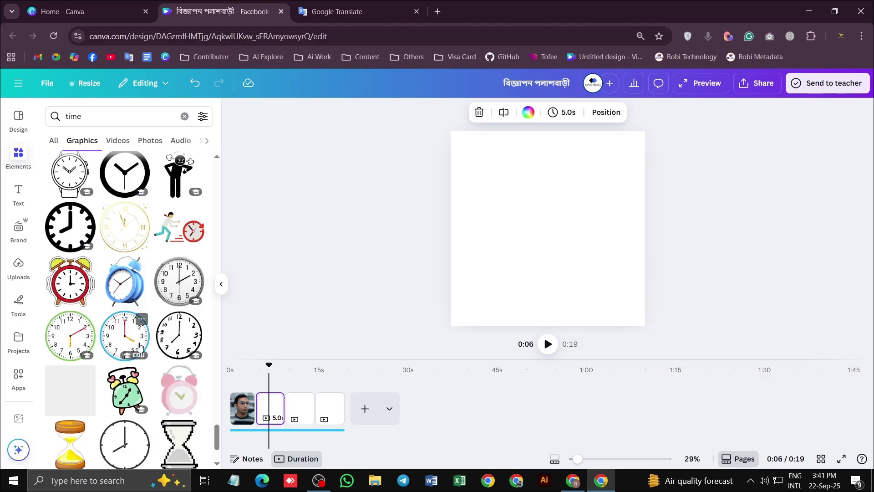
pyautogui.scroll(-5, 139, 347)
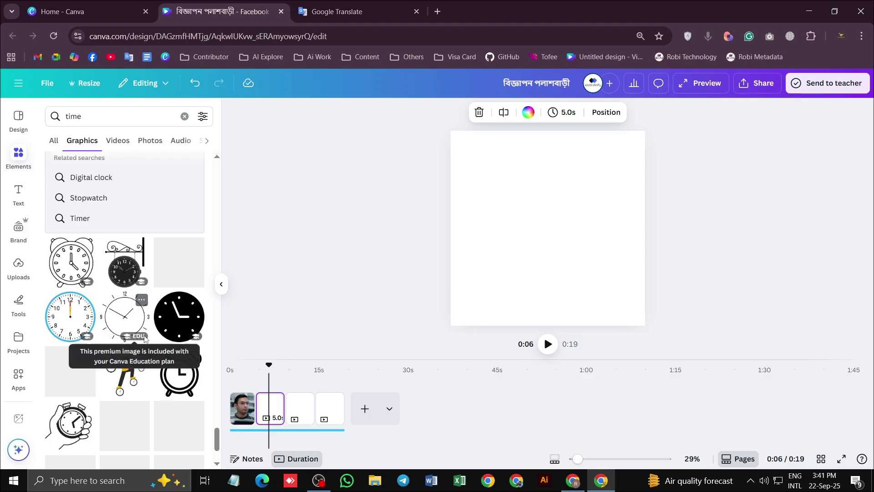
pyautogui.scroll(-3, 140, 347)
pyautogui.scroll(2, 144, 346)
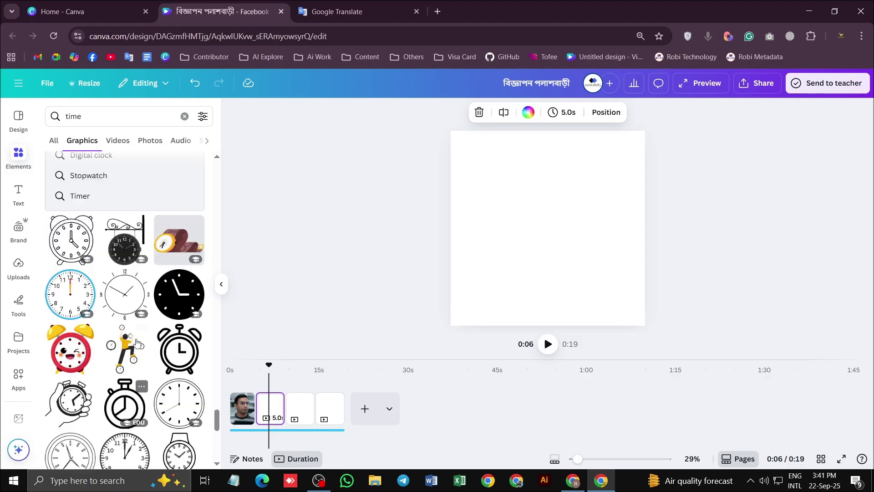
pyautogui.scroll(-3, 132, 334)
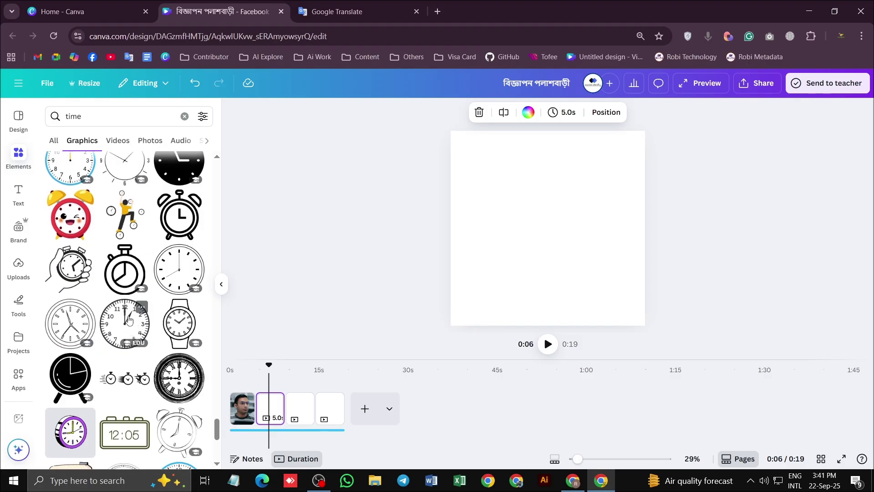
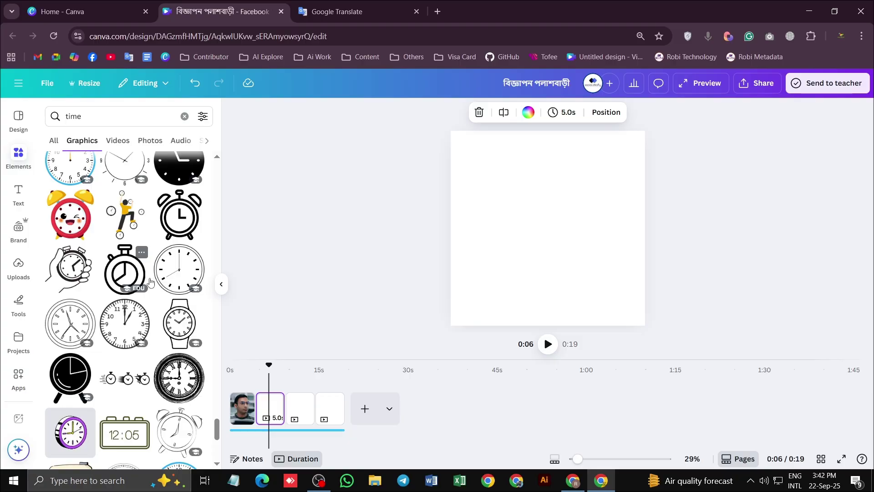
# Try the hand-with-watch graphic on page 2, then delete it
pyautogui.scroll(-10, 151, 280)
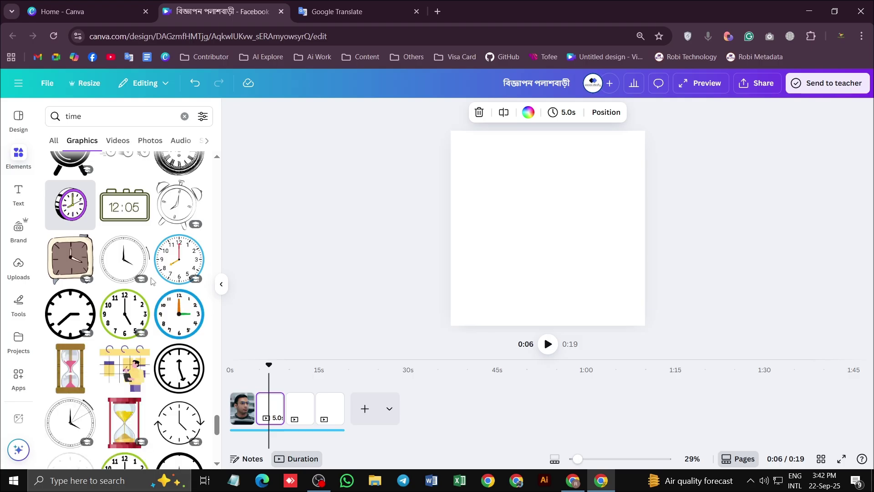
pyautogui.scroll(-3, 151, 289)
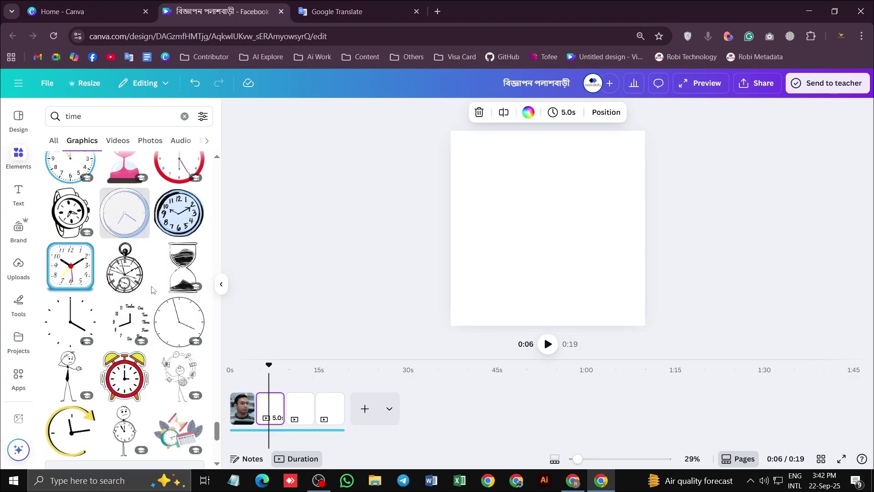
pyautogui.scroll(10, 131, 305)
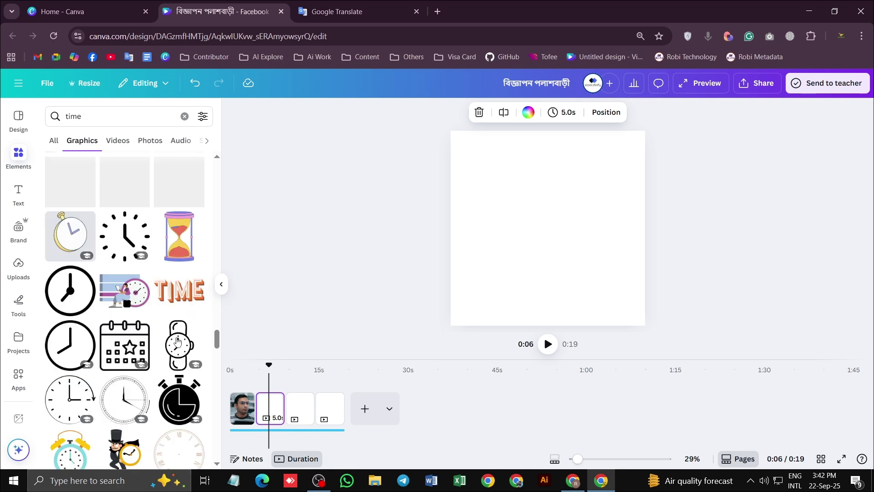
pyautogui.scroll(5, 177, 339)
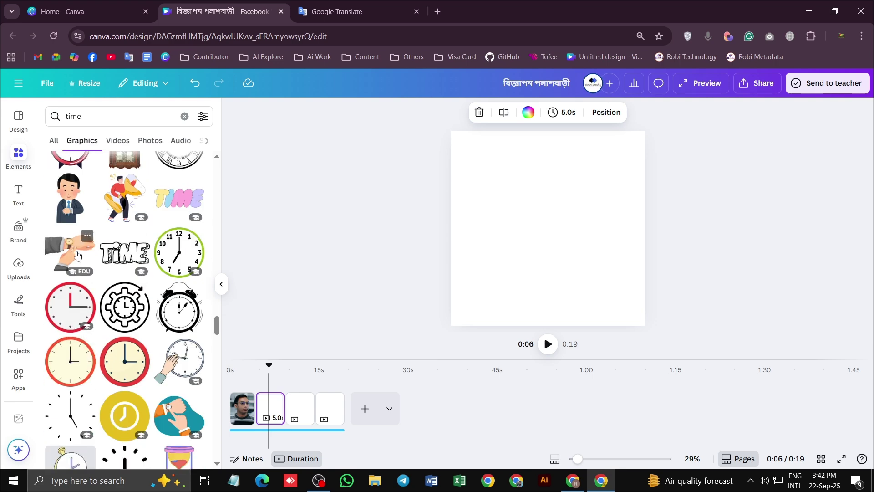
pyautogui.click(79, 254)
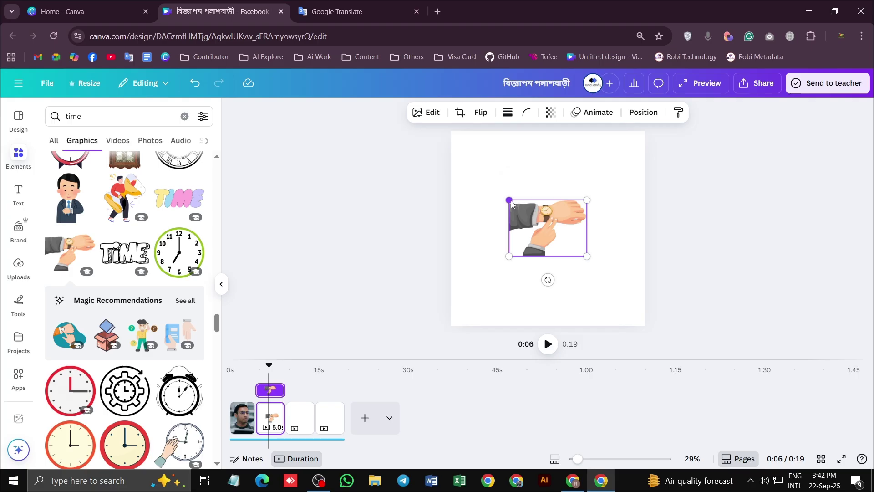
pyautogui.moveTo(511, 201); pyautogui.dragTo(440, 150)
pyautogui.moveTo(507, 184)
pyautogui.mouseDown()
pyautogui.moveTo(516, 250)
pyautogui.moveTo(508, 171)
pyautogui.mouseUp()
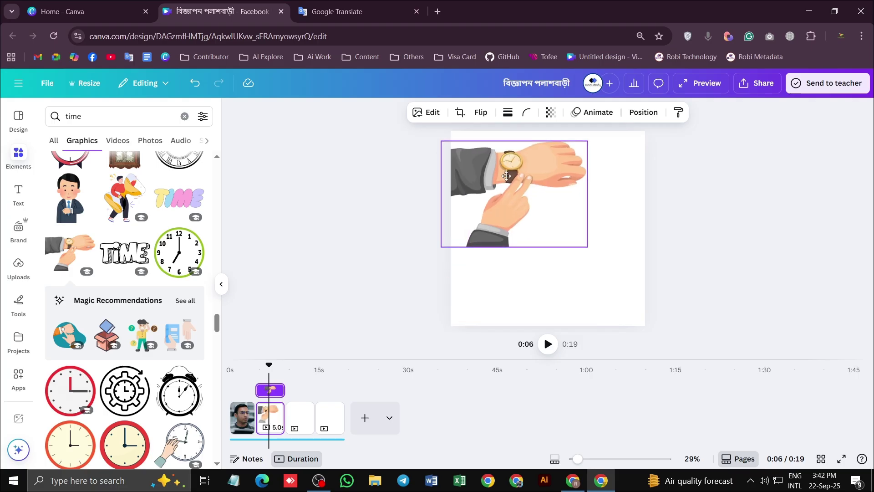
pyautogui.press('Delete')
# Add the man-with-megaphone illustration and size it in the upper-left of page 2
pyautogui.click(152, 208)
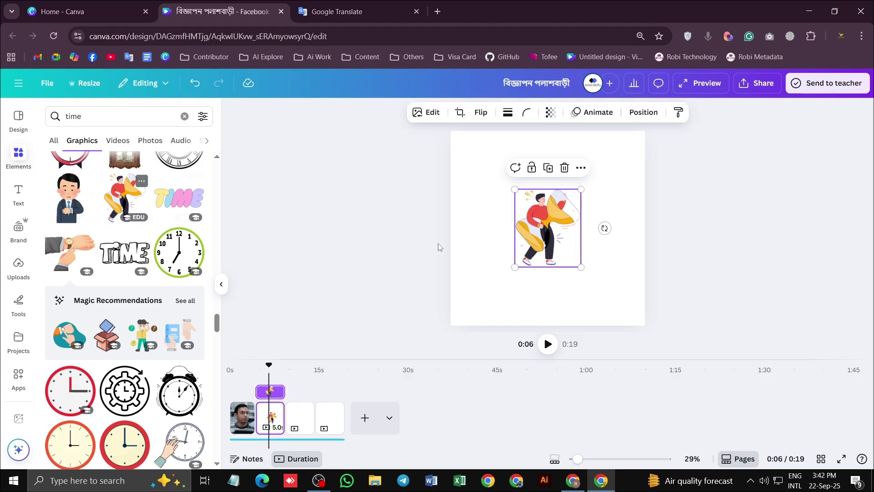
pyautogui.moveTo(563, 235); pyautogui.dragTo(508, 211)
pyautogui.moveTo(526, 243); pyautogui.dragTo(565, 290)
pyautogui.moveTo(566, 193); pyautogui.dragTo(561, 176)
pyautogui.moveTo(538, 209); pyautogui.dragTo(537, 198)
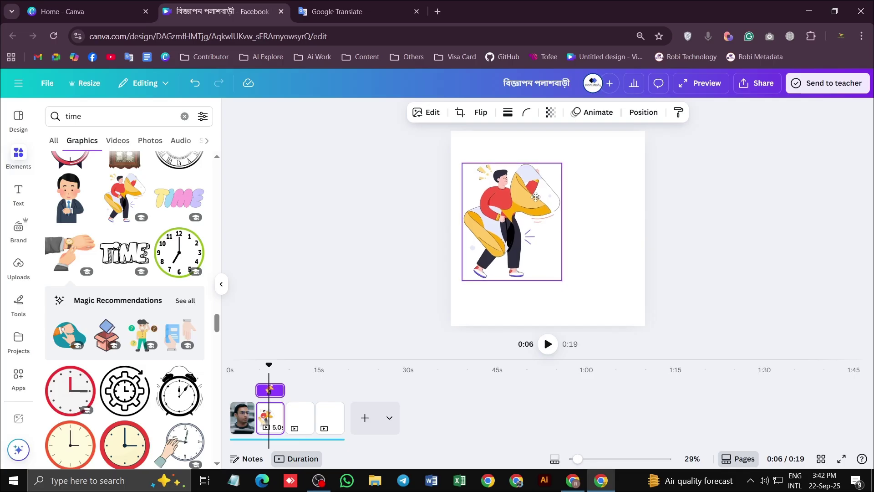
pyautogui.click(587, 218)
# Preview from 0:04, then shrink the megaphone illustration further and move it up
pyautogui.moveTo(269, 369); pyautogui.dragTo(253, 364)
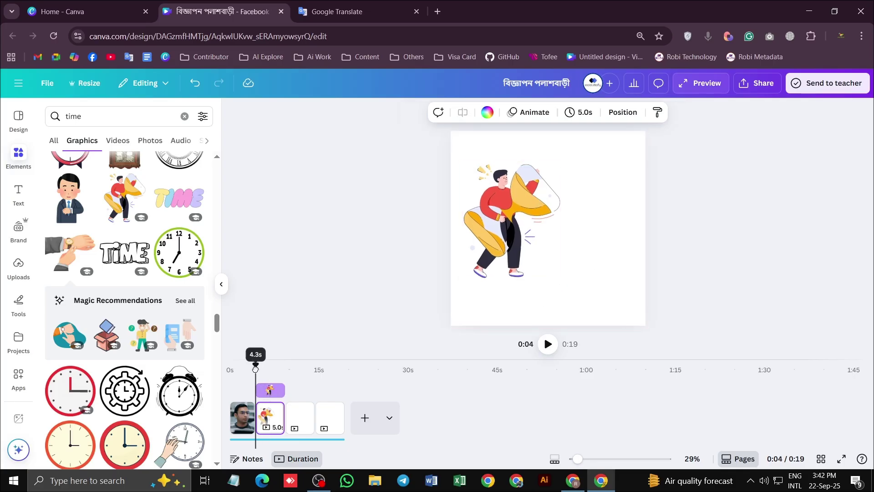
pyautogui.click(547, 345)
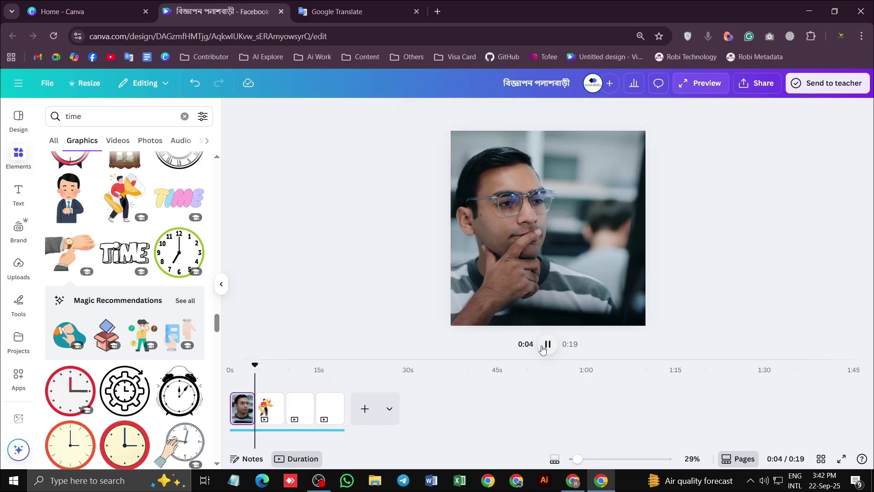
pyautogui.click(547, 344)
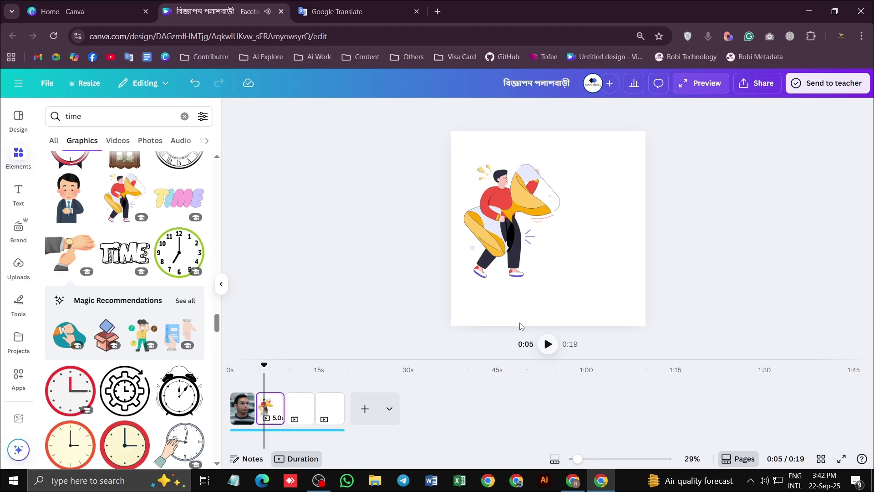
pyautogui.click(512, 204)
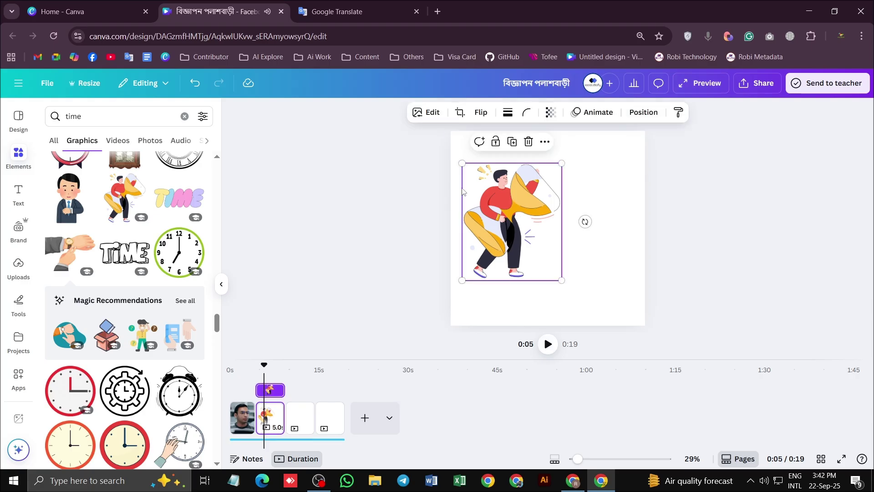
pyautogui.click(601, 185)
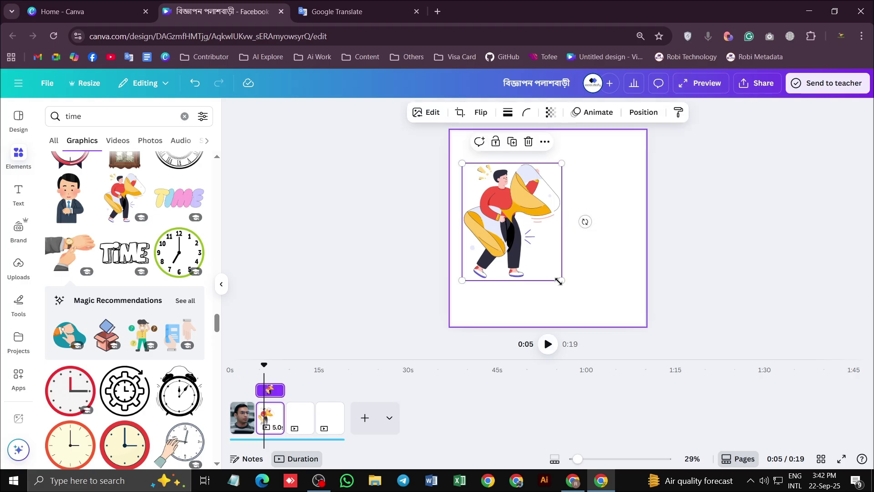
pyautogui.moveTo(562, 280); pyautogui.dragTo(548, 264)
pyautogui.moveTo(494, 227); pyautogui.dragTo(495, 218)
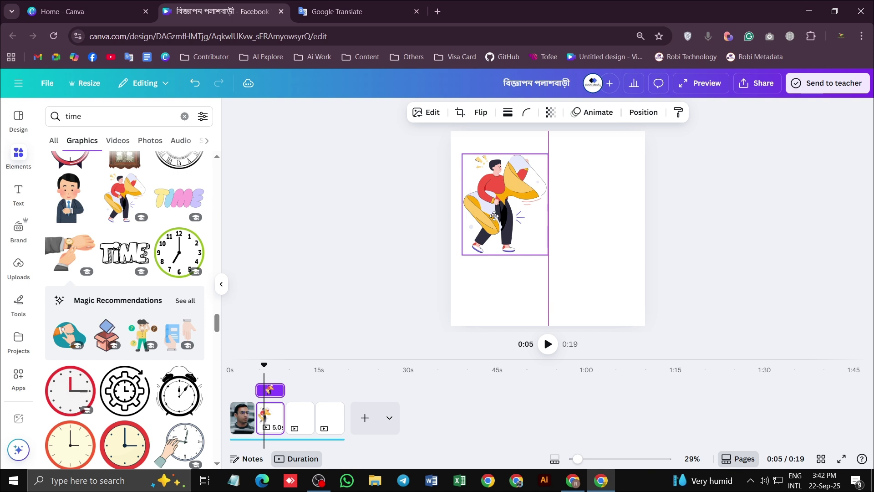
pyautogui.click(595, 189)
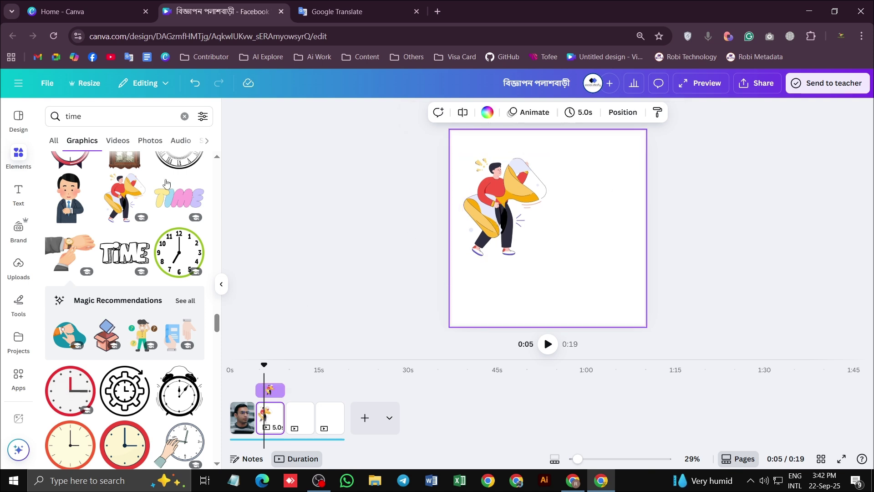
# Add a heading reading 'আর সময়' over 'নষ্ট নয়' and place it right of the illustration
pyautogui.click(18, 196)
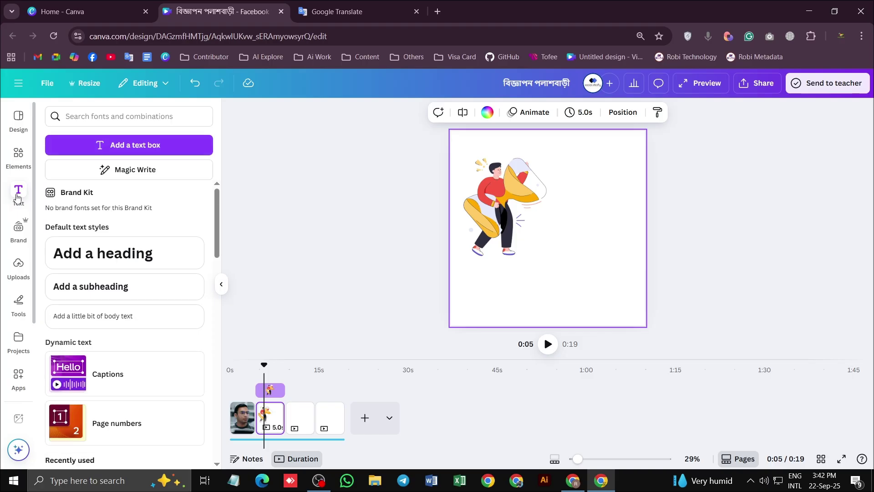
pyautogui.click(103, 253)
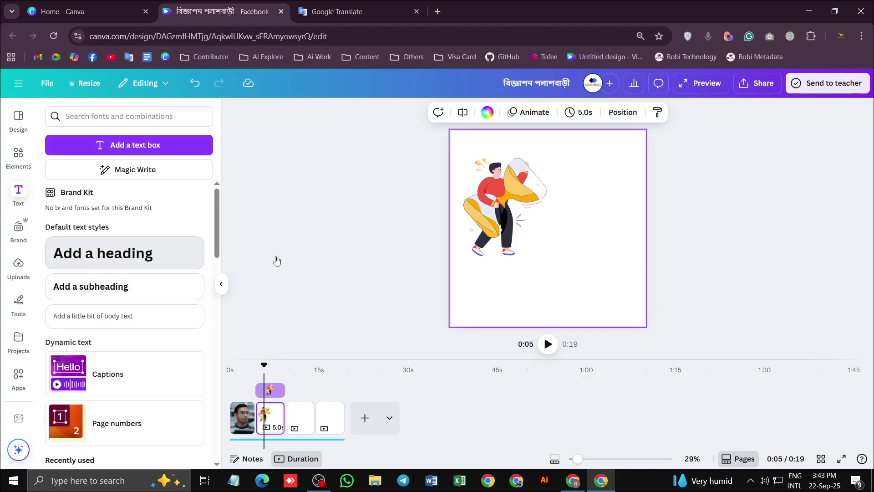
pyautogui.doubleClick(572, 229)
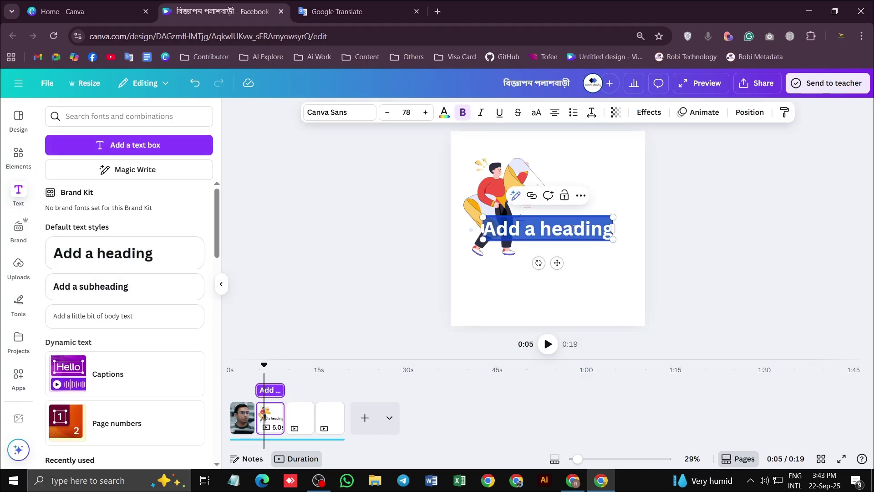
pyautogui.write('gfv')
pyautogui.press('BackSpace')
pyautogui.press('BackSpace')
pyautogui.press('BackSpace')
pyautogui.write('আর')
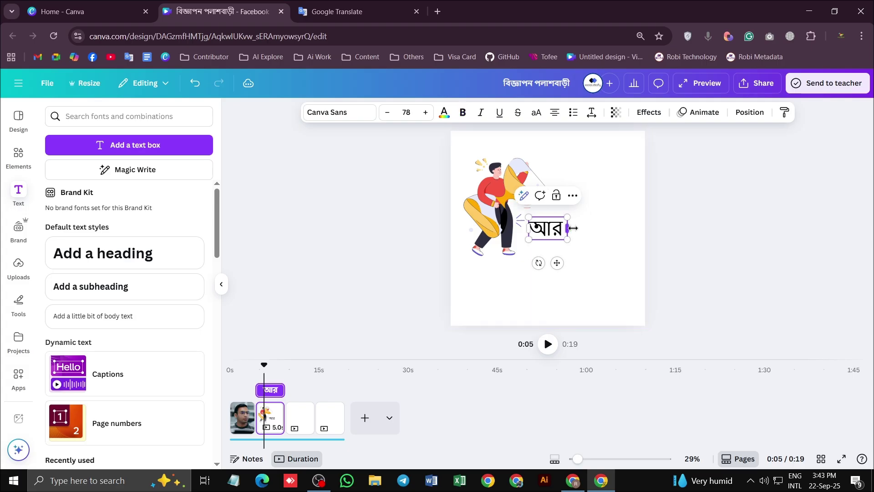
pyautogui.write(' সময়')
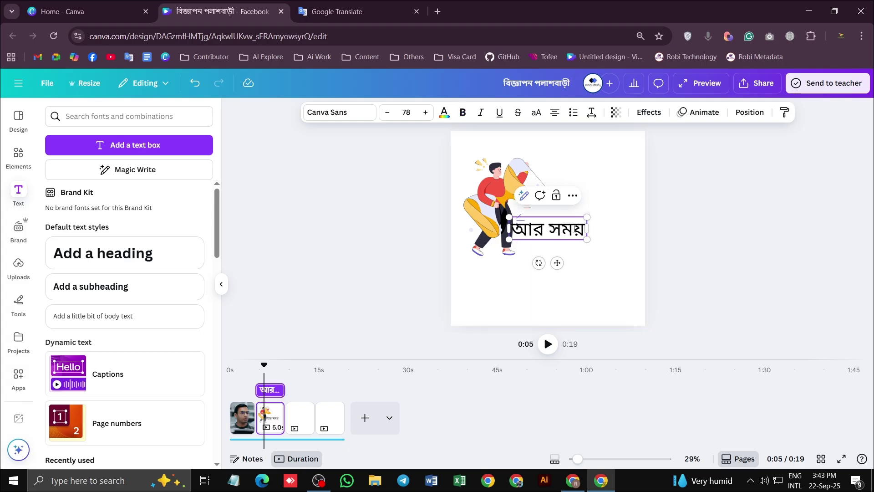
pyautogui.press('Return')
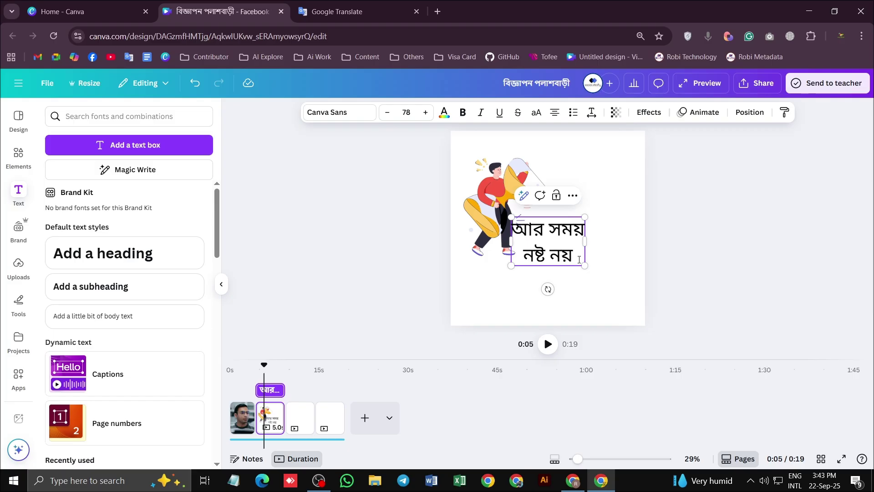
pyautogui.write('নষ্ট নয়')
pyautogui.hotkey('ctrl', 'a')
pyautogui.click(626, 244)
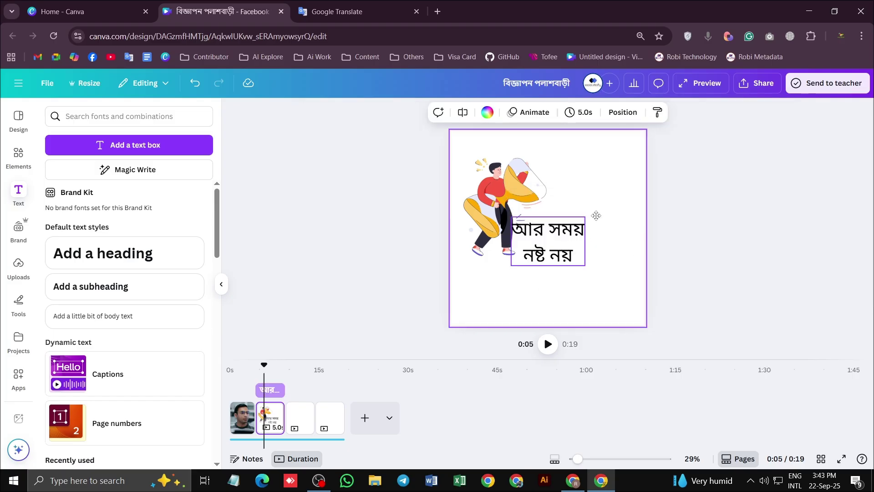
pyautogui.moveTo(589, 250); pyautogui.dragTo(630, 212)
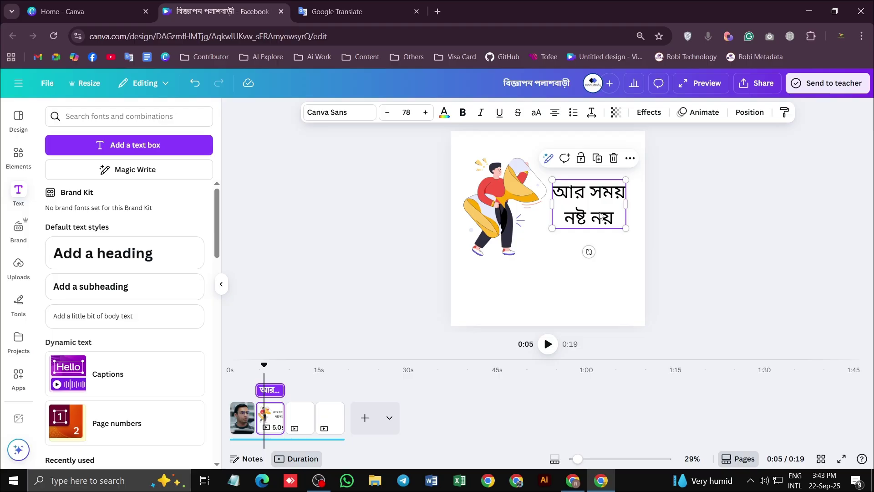
# Search fonts for 'beng' and try Linotype Bengali and Neue Frutiger Bengali on the heading
pyautogui.click(332, 112)
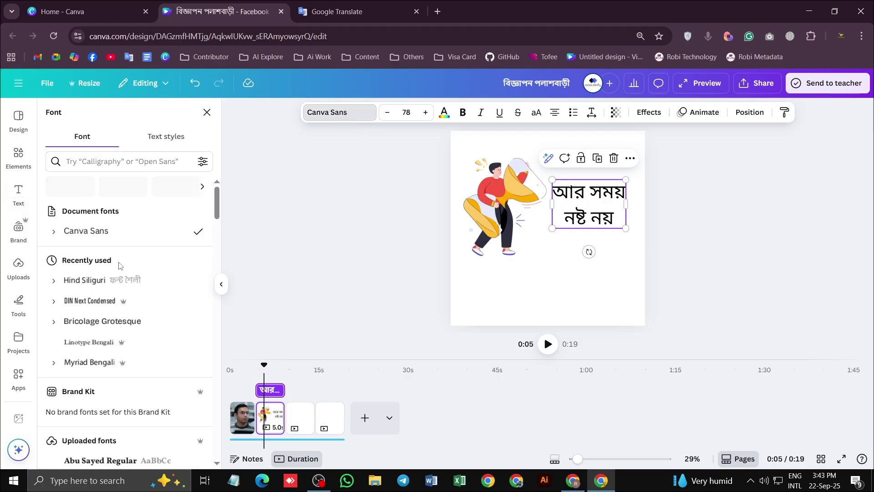
pyautogui.click(118, 161)
pyautogui.write('ন')
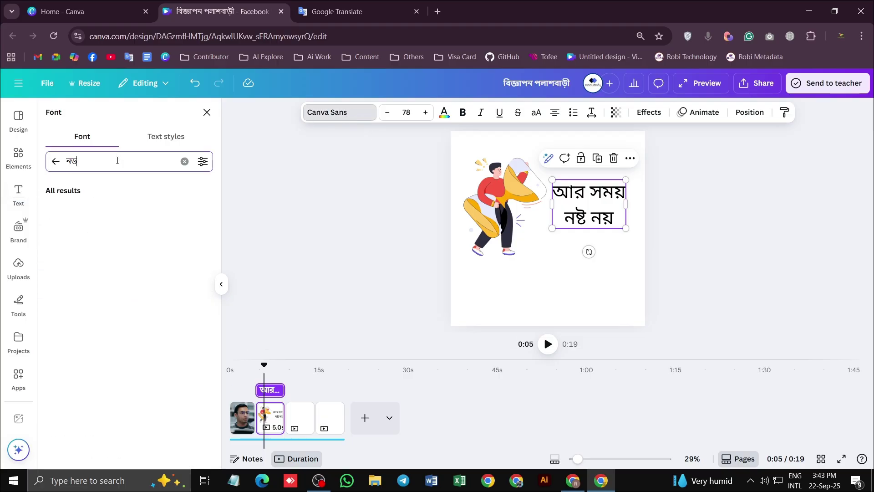
pyautogui.press('BackSpace')
pyautogui.write('bengali')
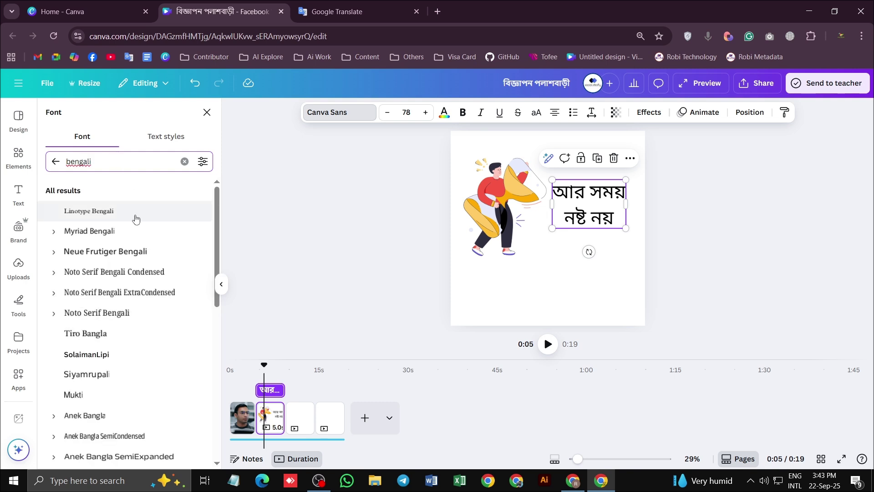
pyautogui.click(106, 213)
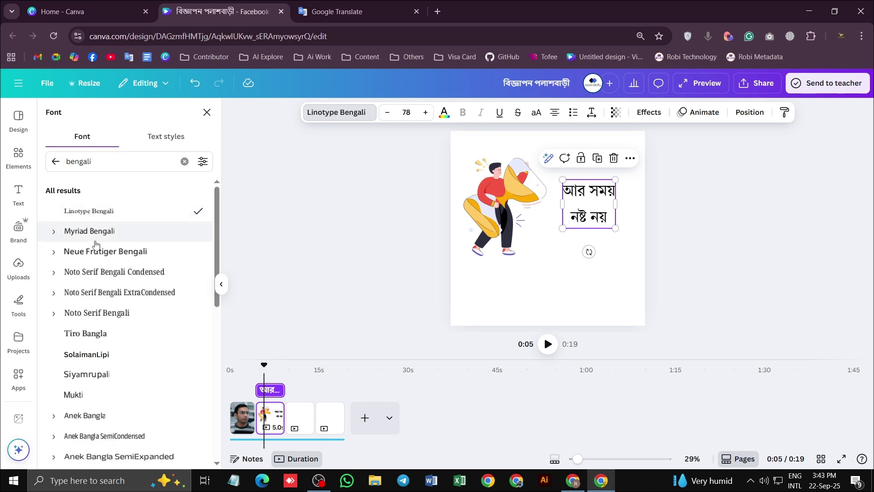
pyautogui.click(99, 258)
pyautogui.scroll(-3, 98, 268)
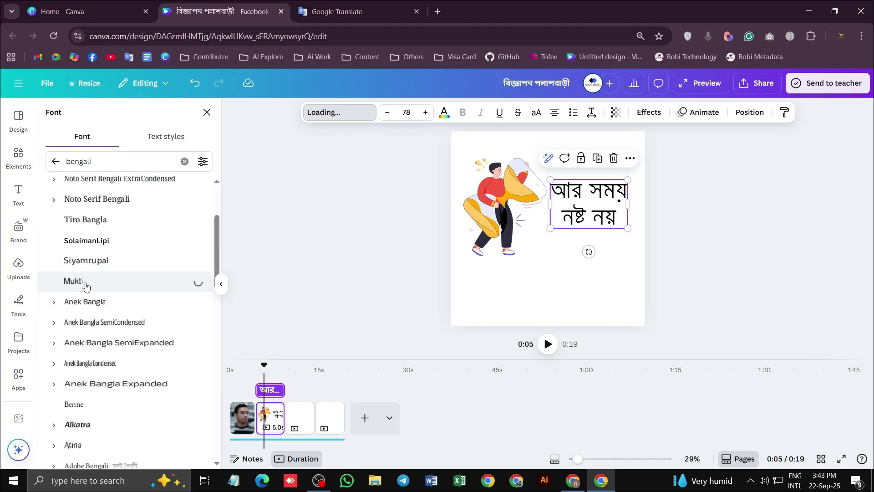
pyautogui.scroll(-4, 87, 291)
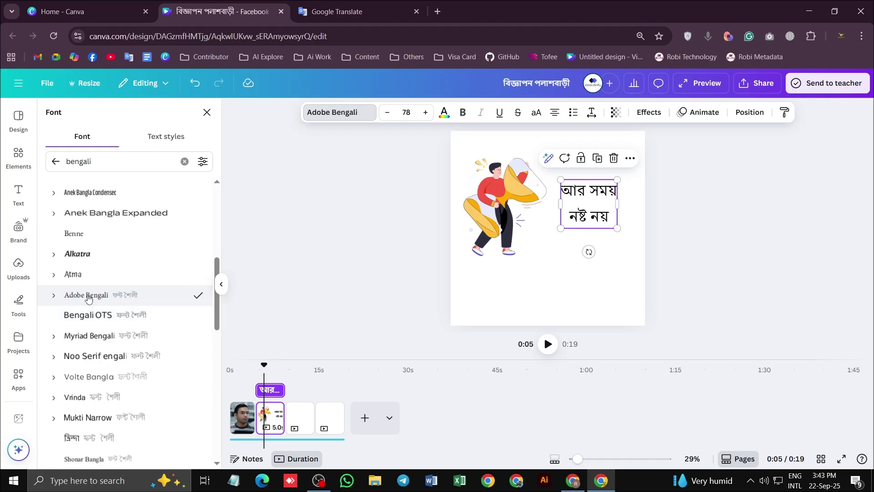
pyautogui.scroll(-1, 89, 300)
# Try Bengali OTS, Noto Serif Bengali, Volte Bangla and Ekushey Kolom fonts on the heading
pyautogui.click(115, 256)
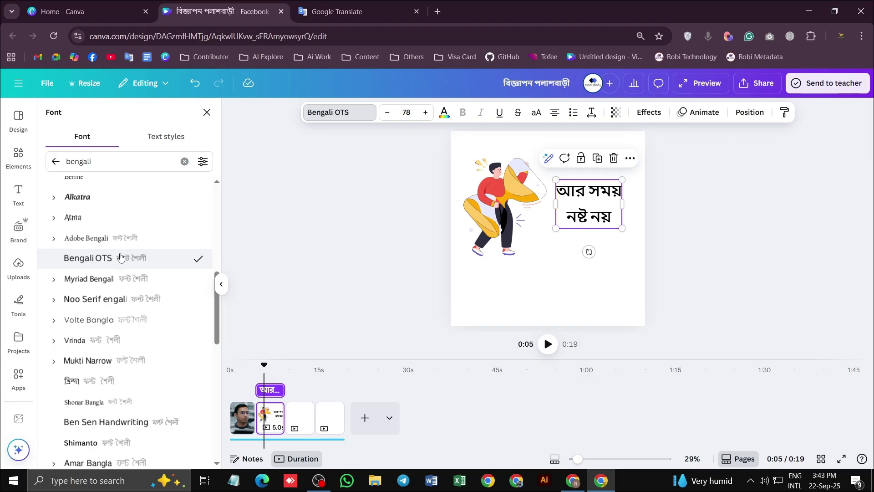
pyautogui.click(119, 301)
pyautogui.scroll(-1, 119, 303)
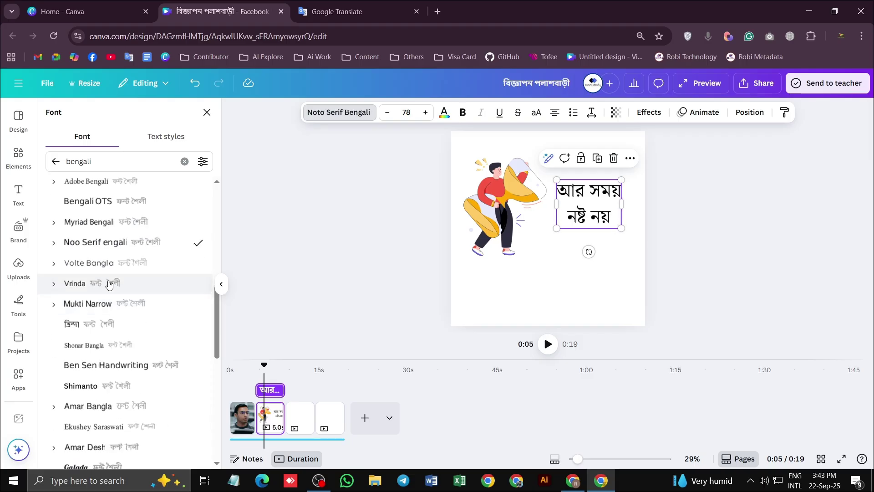
pyautogui.click(115, 267)
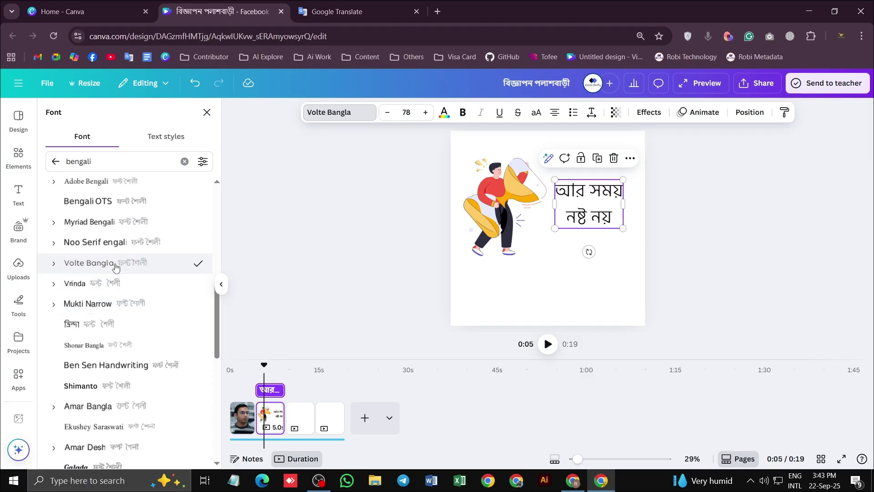
pyautogui.scroll(-1, 122, 311)
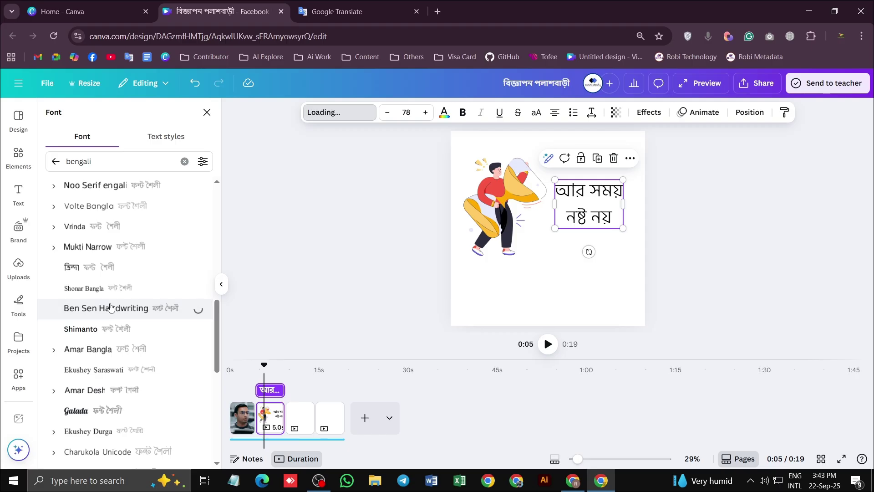
pyautogui.scroll(-4, 111, 307)
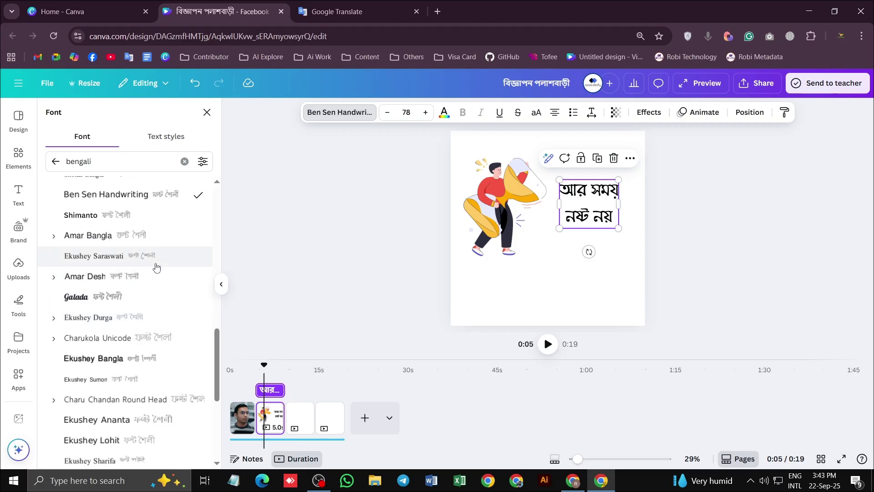
pyautogui.scroll(-2, 166, 259)
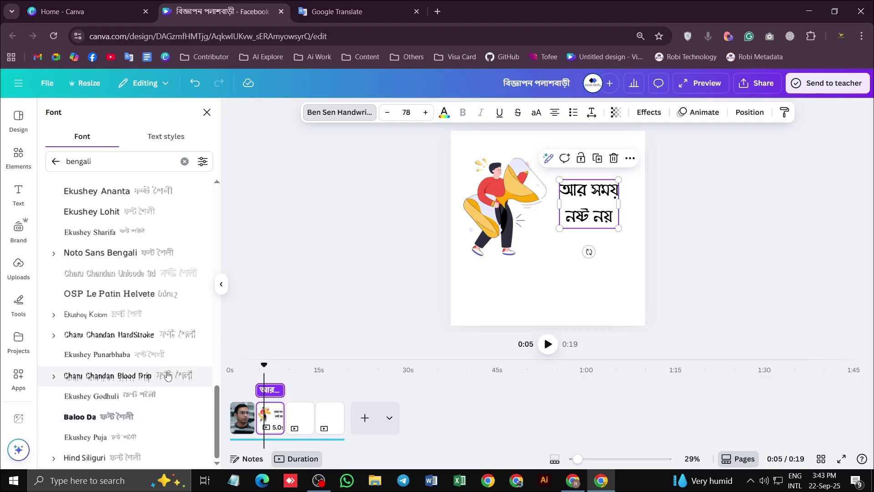
pyautogui.click(129, 317)
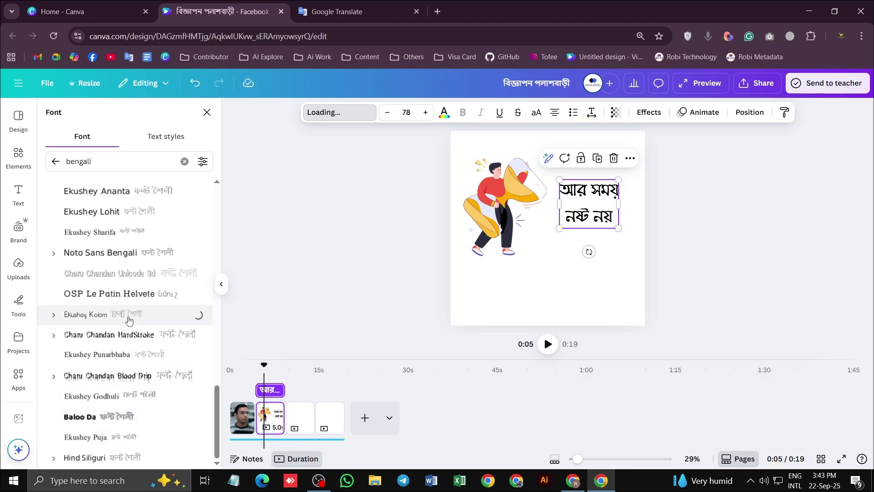
pyautogui.scroll(5, 122, 296)
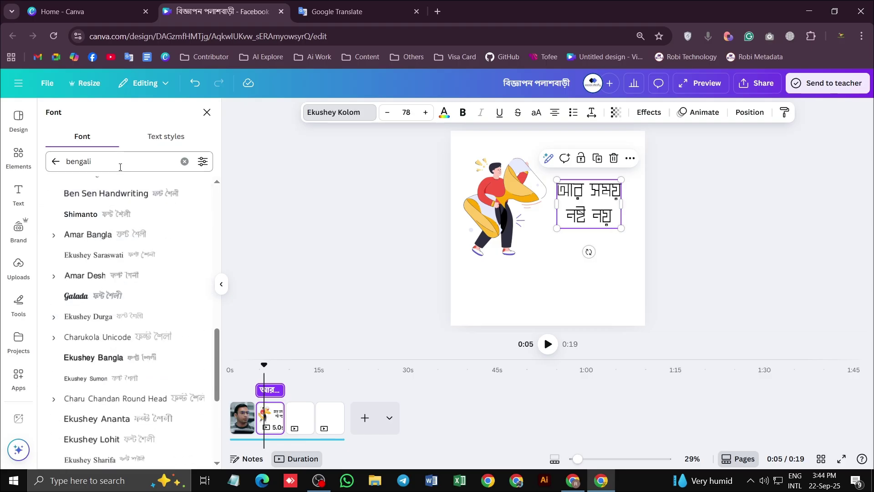
# Search the fonts again and apply Abu Sayed Regular to the heading
pyautogui.press('BackSpace')
pyautogui.write('abu')
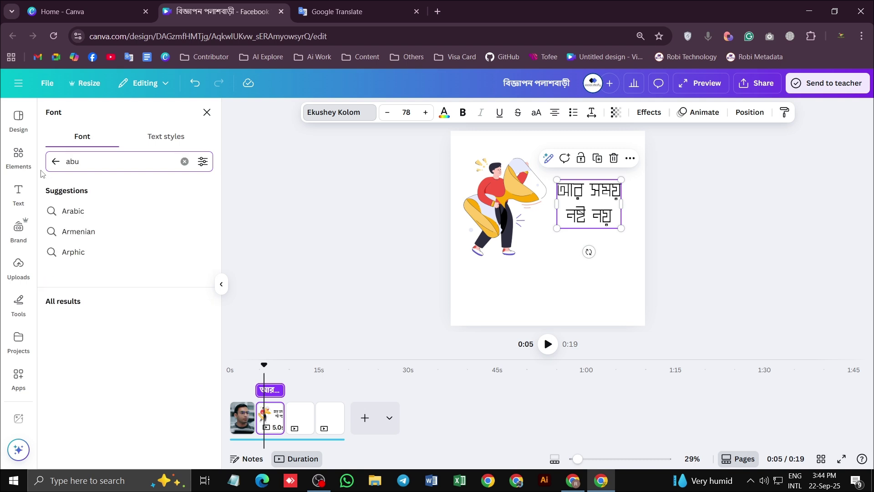
pyautogui.click(127, 209)
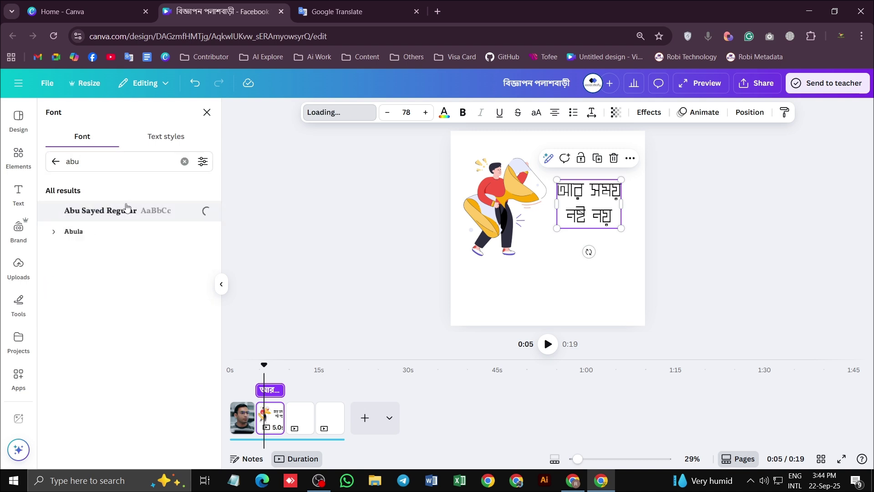
pyautogui.click(652, 254)
pyautogui.click(596, 213)
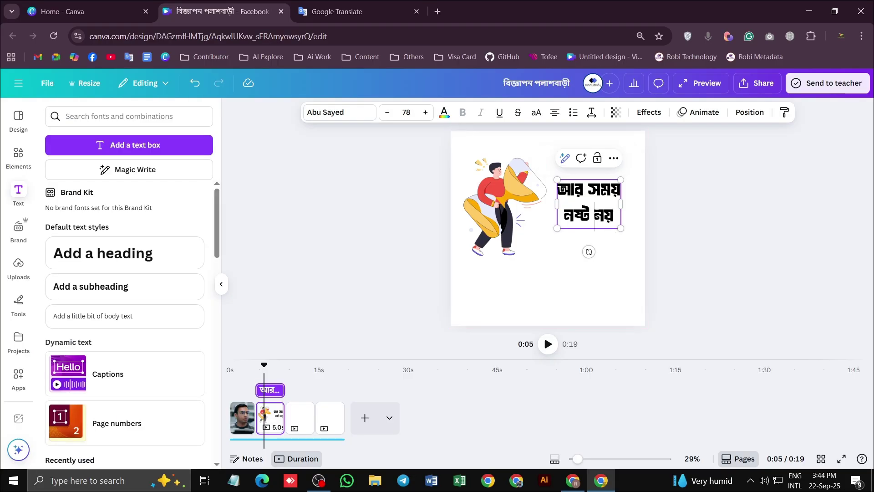
# Split 'নষ্ট নয়' into its own text box at size 160 beneath 'আর সময়'
pyautogui.moveTo(600, 212); pyautogui.dragTo(619, 217)
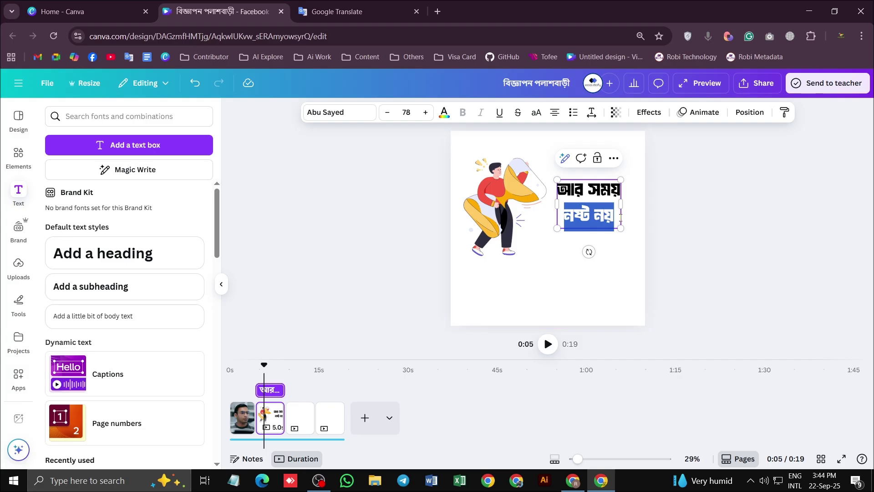
pyautogui.press('BackSpace')
pyautogui.click(627, 223)
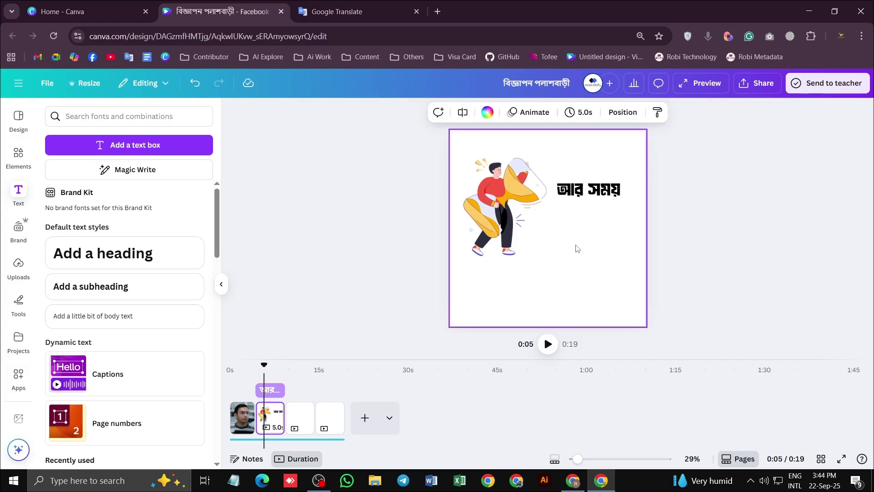
pyautogui.hotkey('ctrl', 'z')
pyautogui.hotkey('ctrl', 'z')
pyautogui.hotkey('ctrl', 'z')
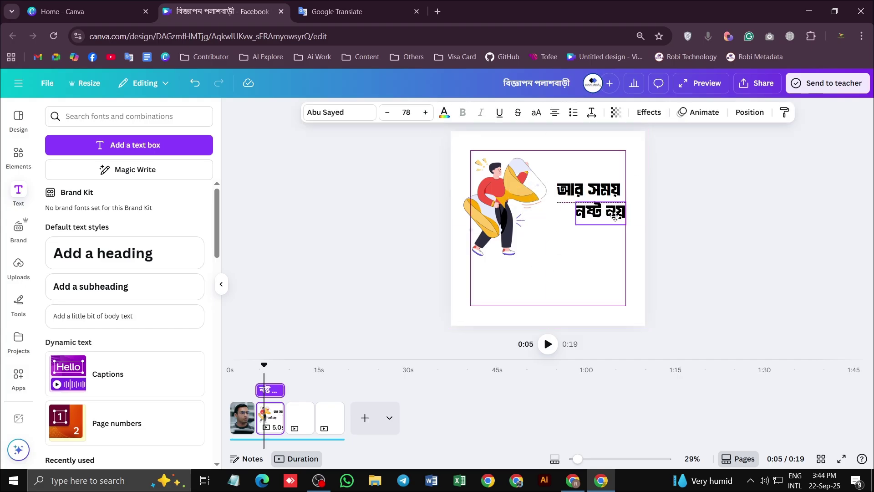
pyautogui.moveTo(613, 228); pyautogui.dragTo(659, 305)
pyautogui.moveTo(616, 285); pyautogui.dragTo(590, 230)
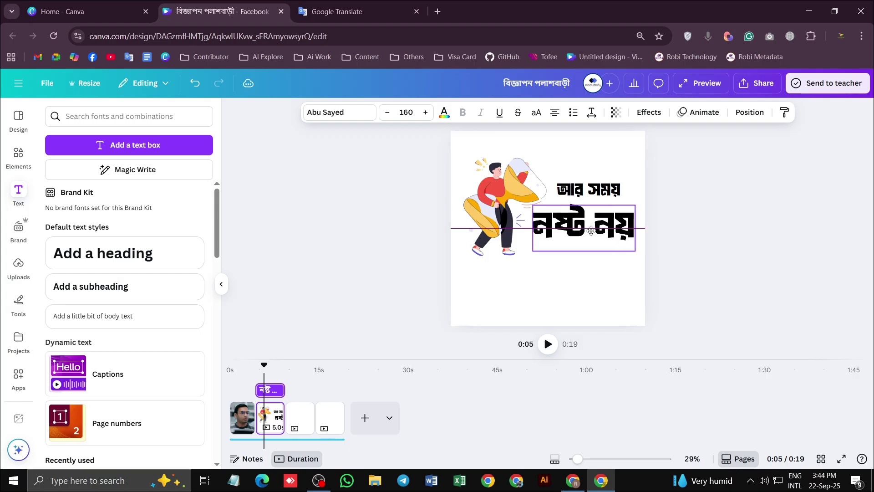
# Fine-tune the position of the 'আর সময়' text box above 'নষ্ট নয়'
pyautogui.click(622, 191)
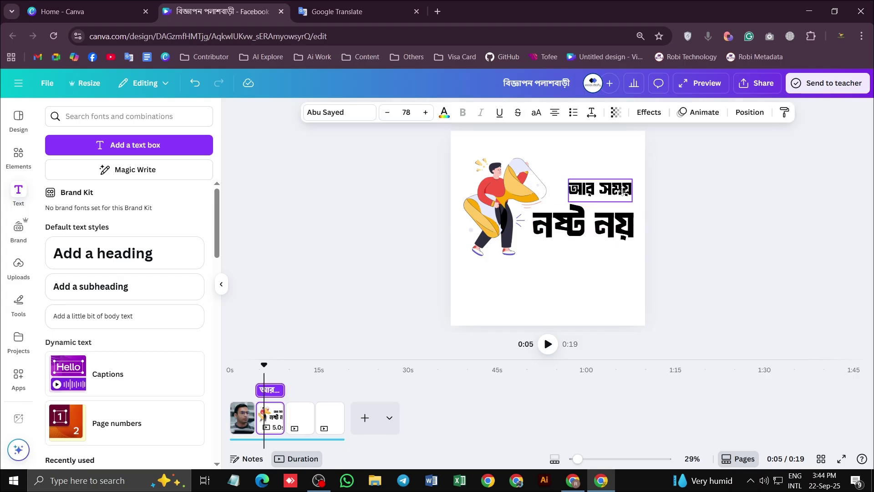
pyautogui.moveTo(622, 192); pyautogui.dragTo(625, 192)
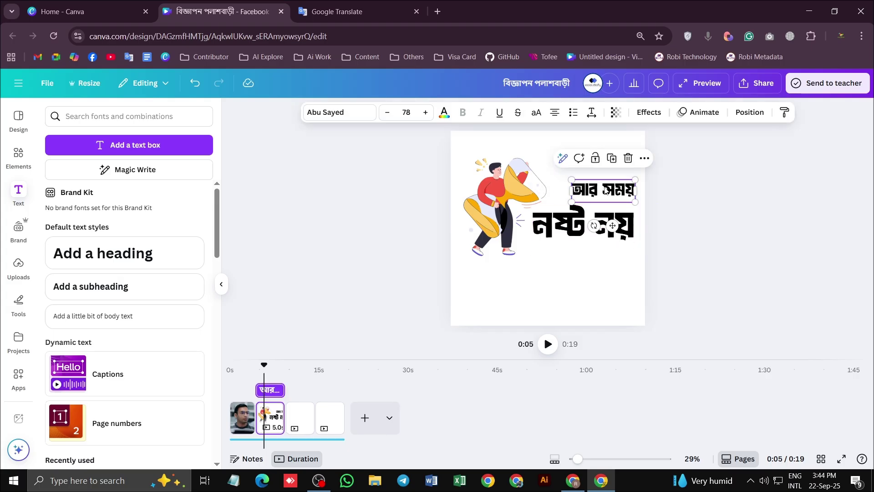
pyautogui.click(678, 211)
pyautogui.moveTo(615, 195); pyautogui.dragTo(615, 198)
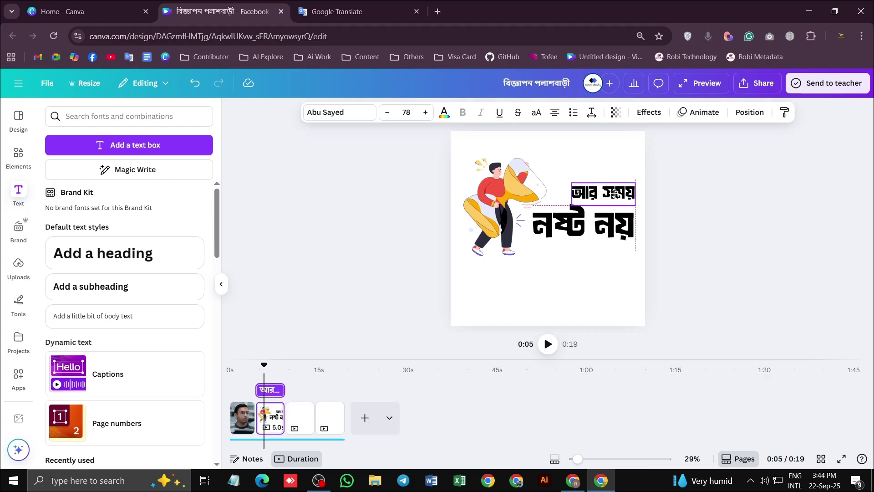
pyautogui.click(654, 209)
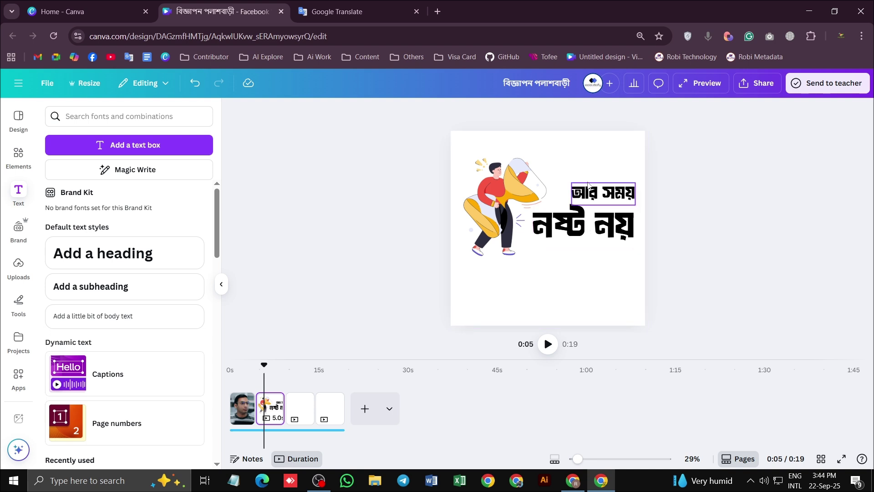
pyautogui.moveTo(601, 193)
pyautogui.mouseDown()
pyautogui.moveTo(510, 202)
pyautogui.moveTo(619, 196)
pyautogui.mouseUp()
pyautogui.click(647, 289)
pyautogui.click(588, 225)
pyautogui.click(614, 305)
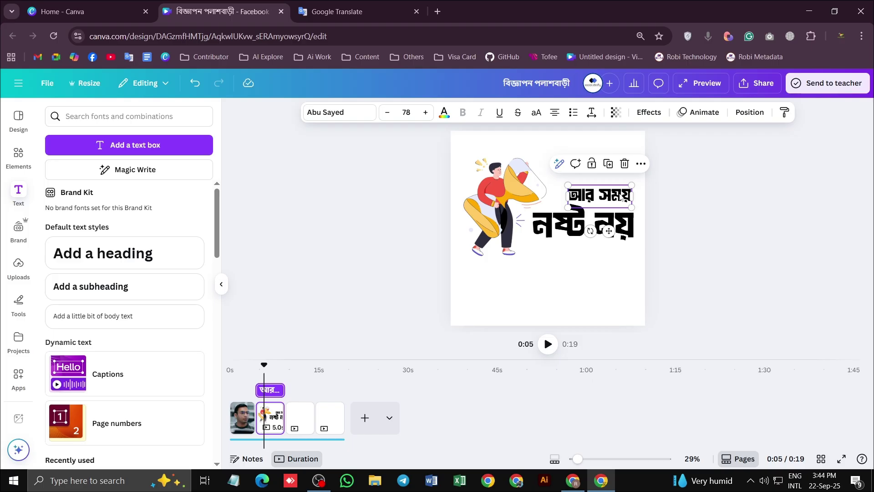
pyautogui.click(678, 228)
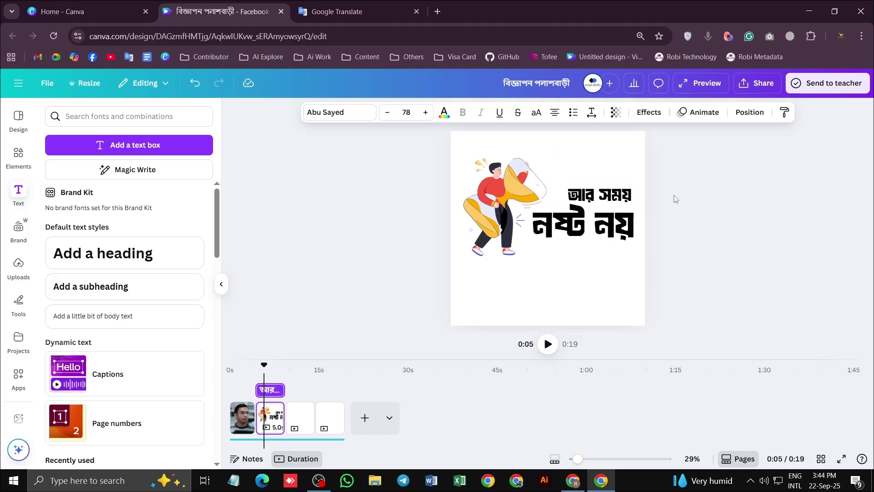
pyautogui.click(558, 237)
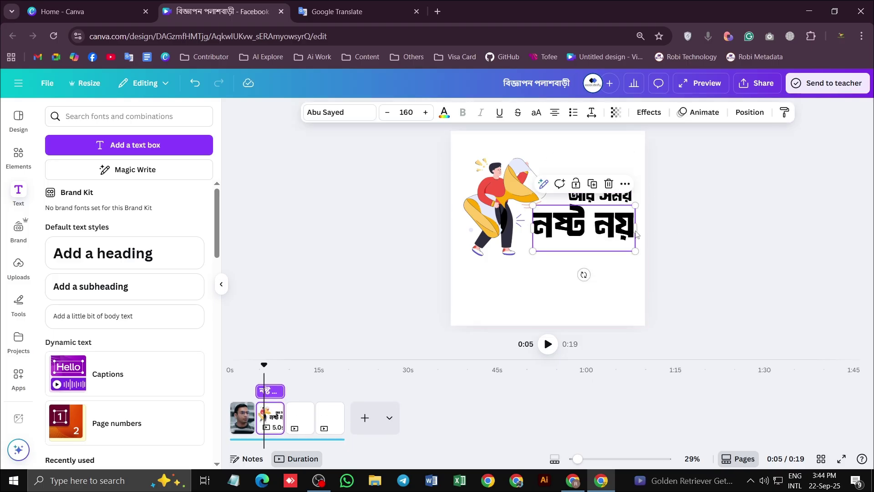
# Colour 'নষ্ট নয়' red #FA5743, sampled from the illustration with the eyedropper
pyautogui.doubleClick(558, 239)
pyautogui.click(444, 114)
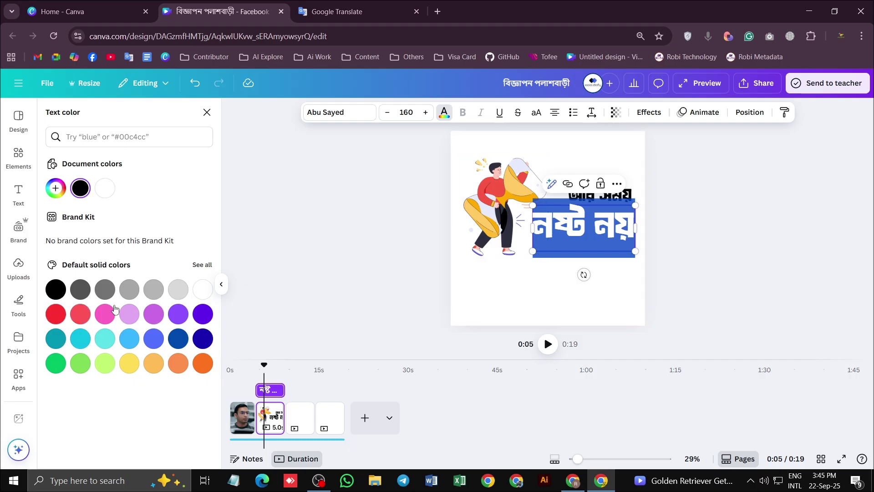
pyautogui.click(57, 191)
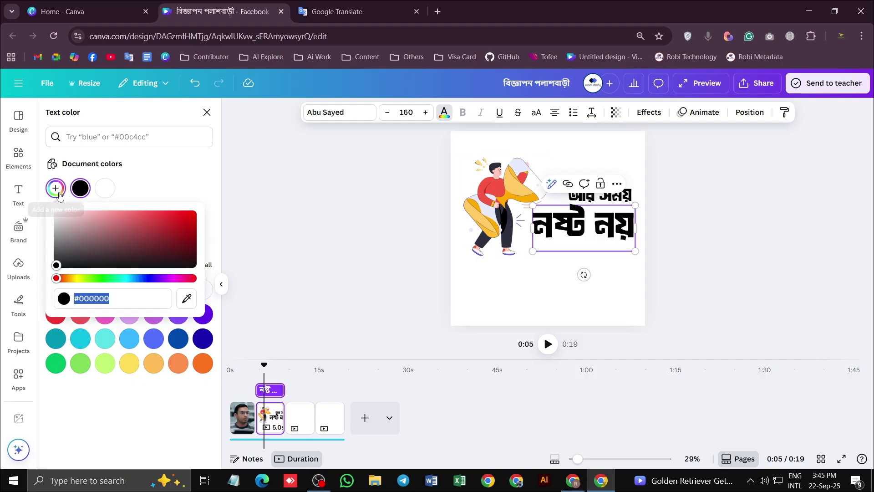
pyautogui.click(184, 303)
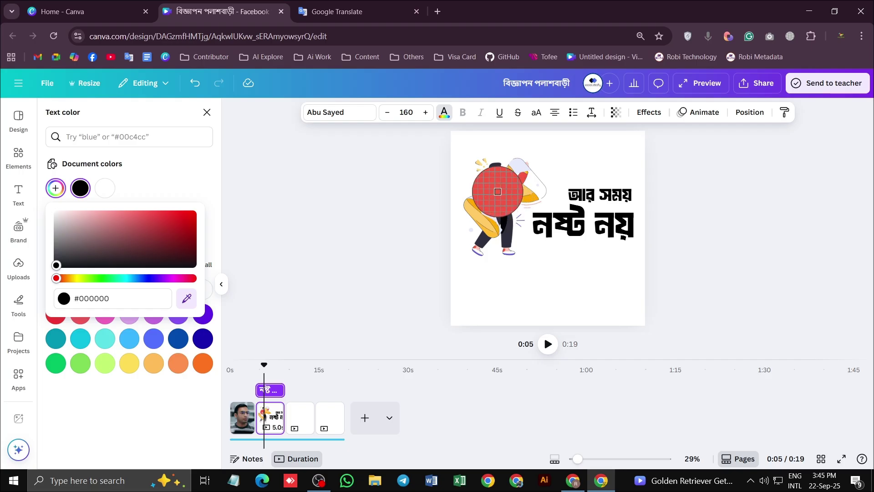
pyautogui.click(496, 189)
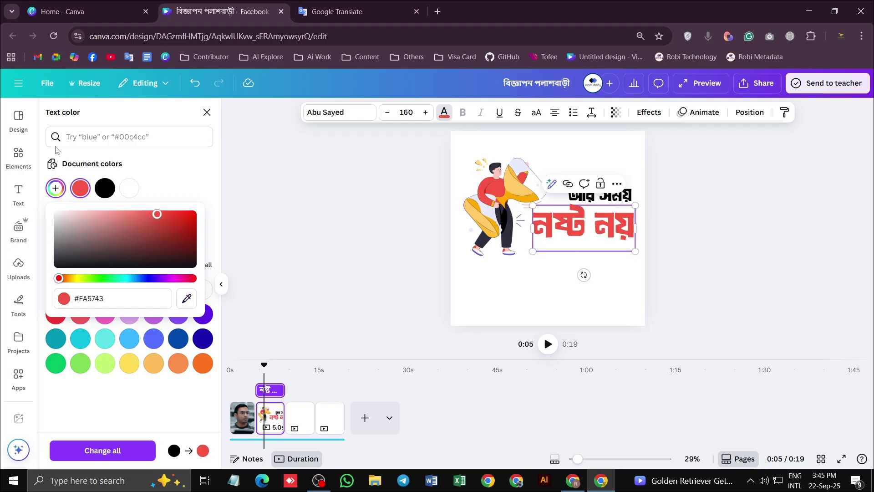
pyautogui.click(391, 247)
pyautogui.click(605, 285)
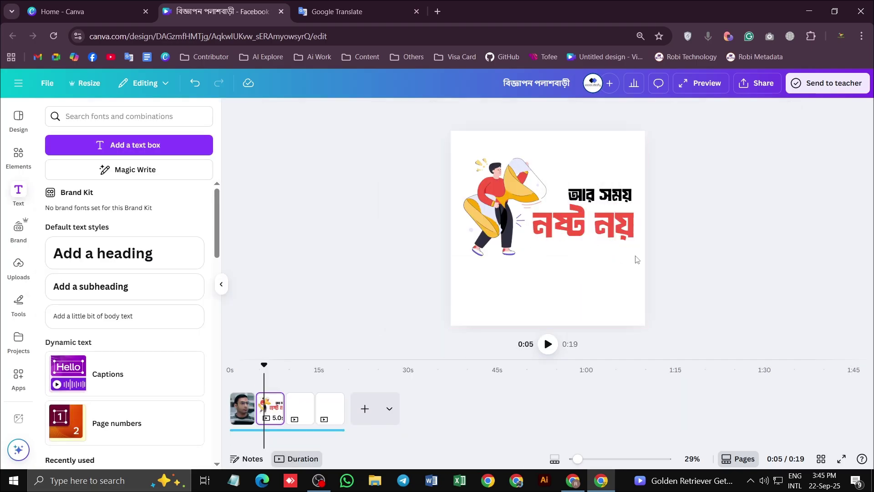
# Set the page background to purple after briefly trying navy
pyautogui.click(487, 112)
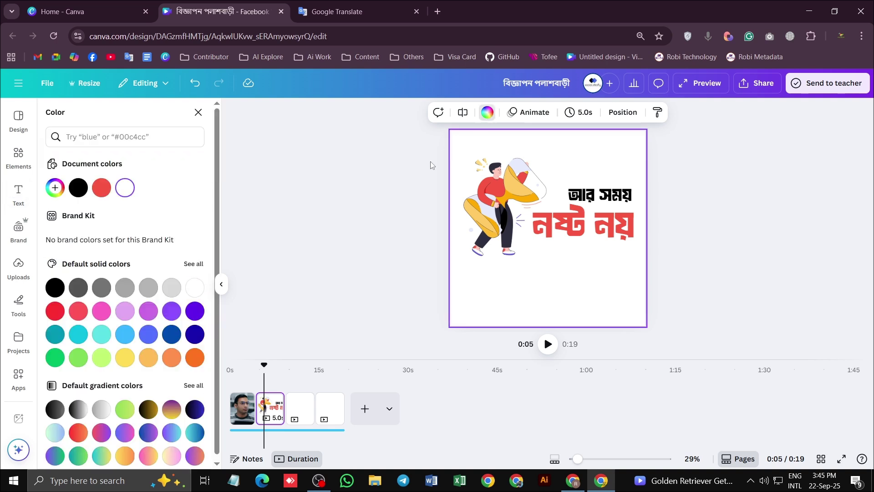
pyautogui.click(200, 312)
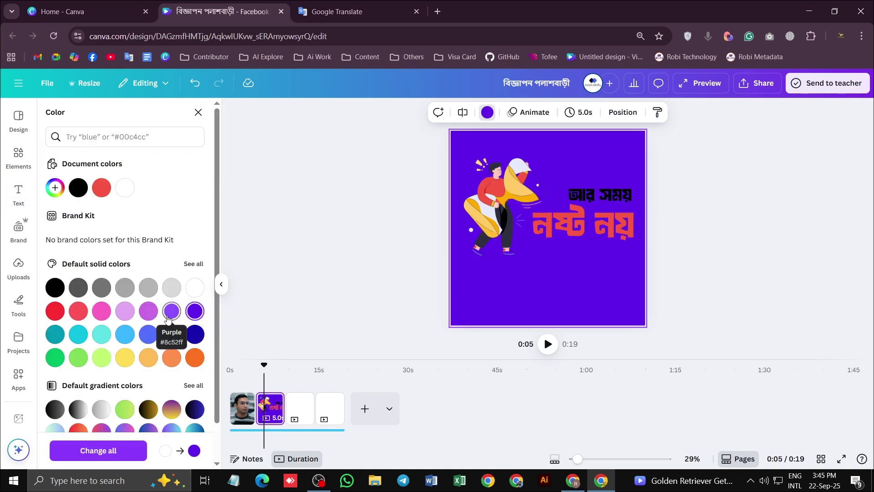
pyautogui.click(195, 333)
pyautogui.click(190, 314)
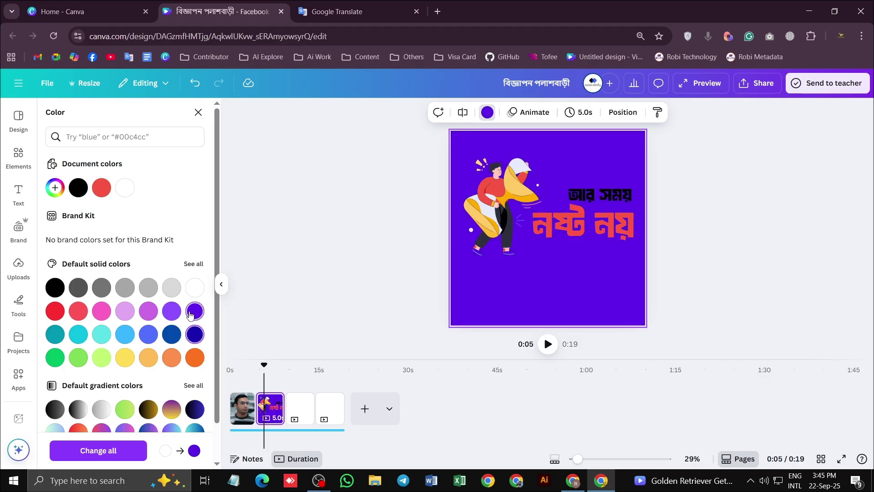
# Make the 'আর সময়' text white
pyautogui.click(600, 194)
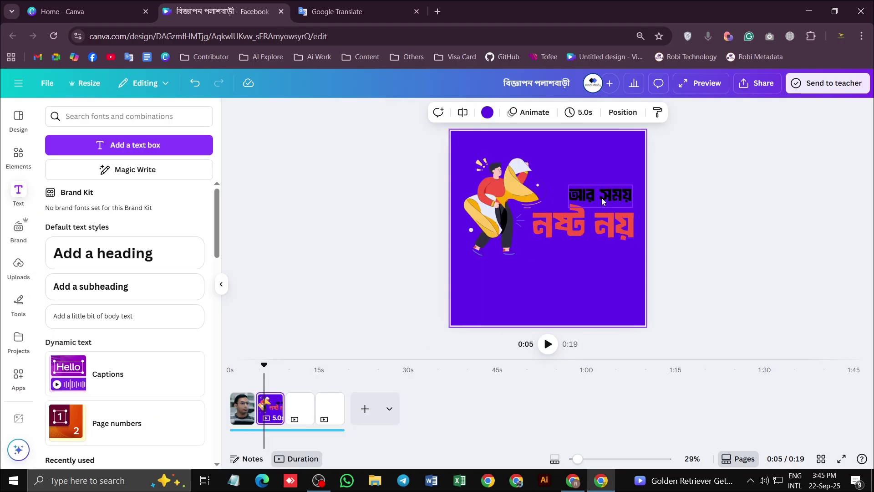
pyautogui.click(444, 113)
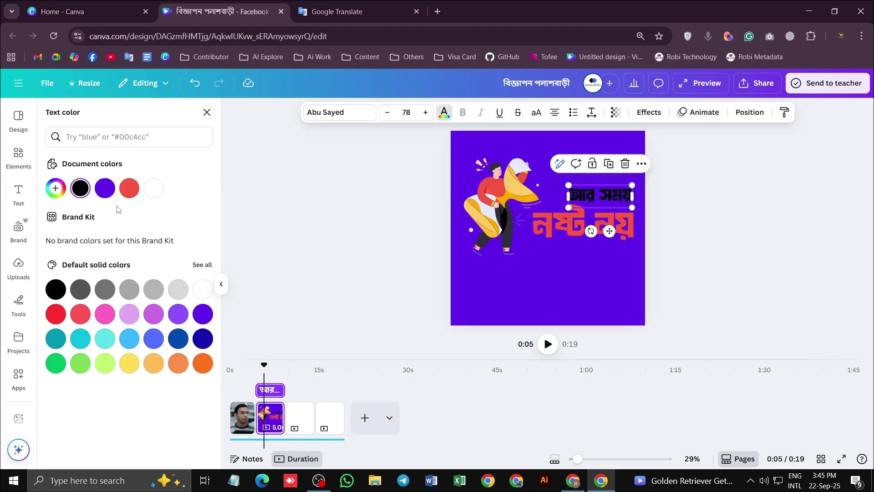
pyautogui.click(156, 188)
pyautogui.click(721, 264)
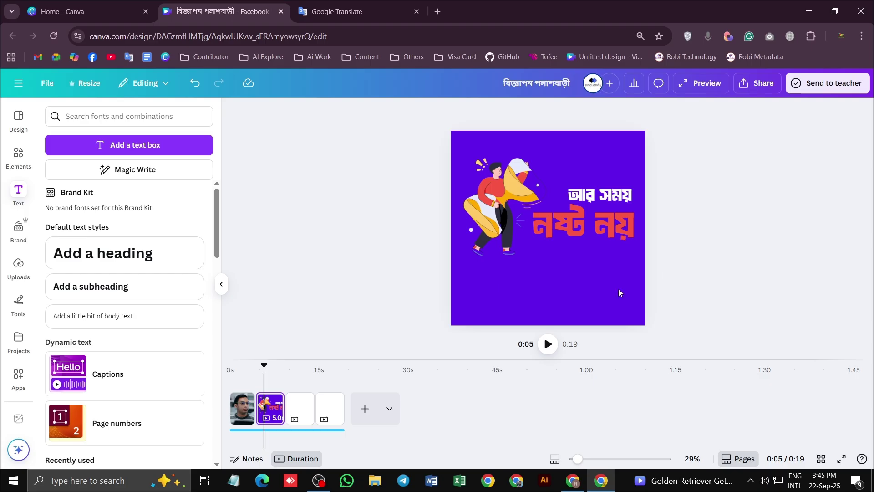
# Preview page 2 playback from about 4.9 seconds
pyautogui.click(514, 205)
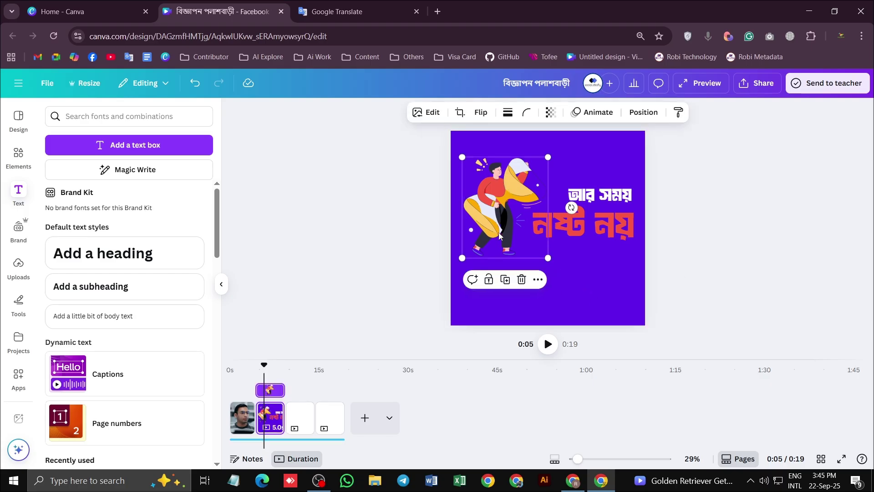
pyautogui.click(610, 267)
pyautogui.click(259, 364)
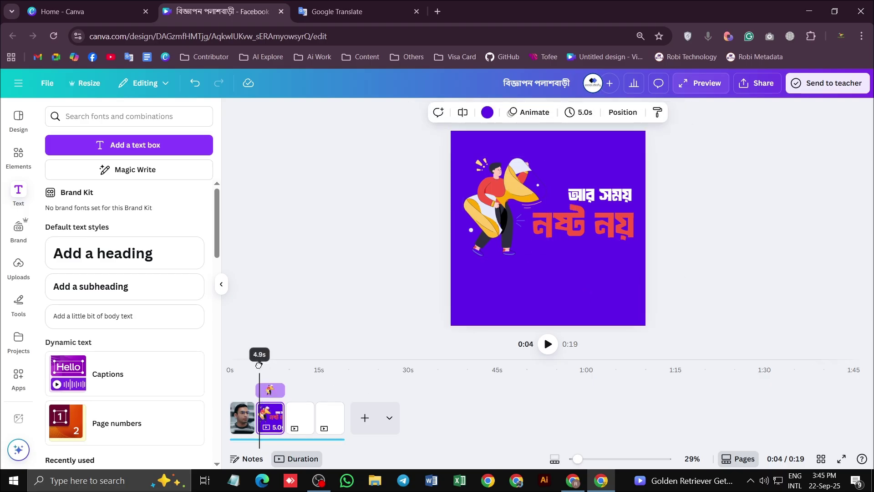
pyautogui.click(547, 344)
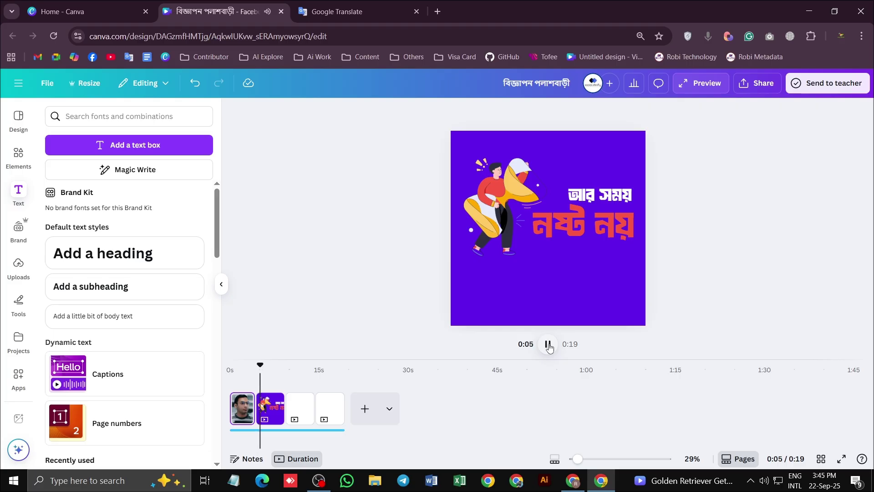
pyautogui.click(509, 201)
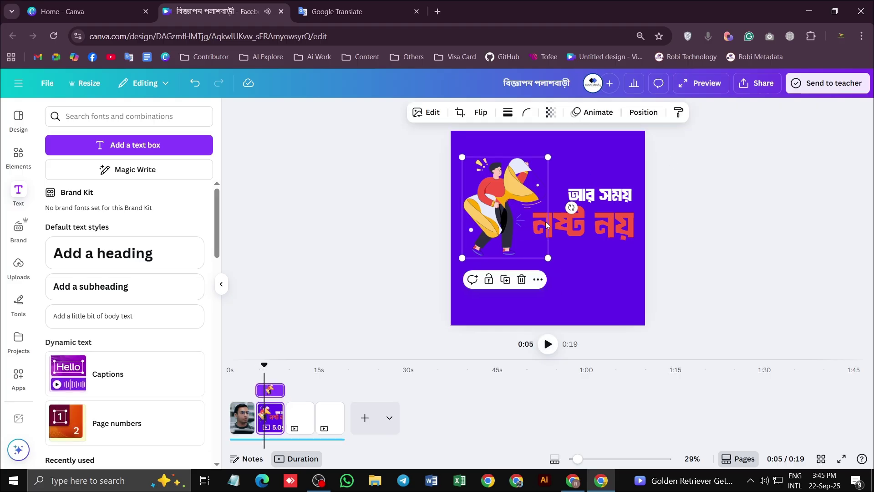
# Apply a Pan animation to the illustration and lower its speed
pyautogui.click(595, 114)
pyautogui.scroll(-2, 125, 314)
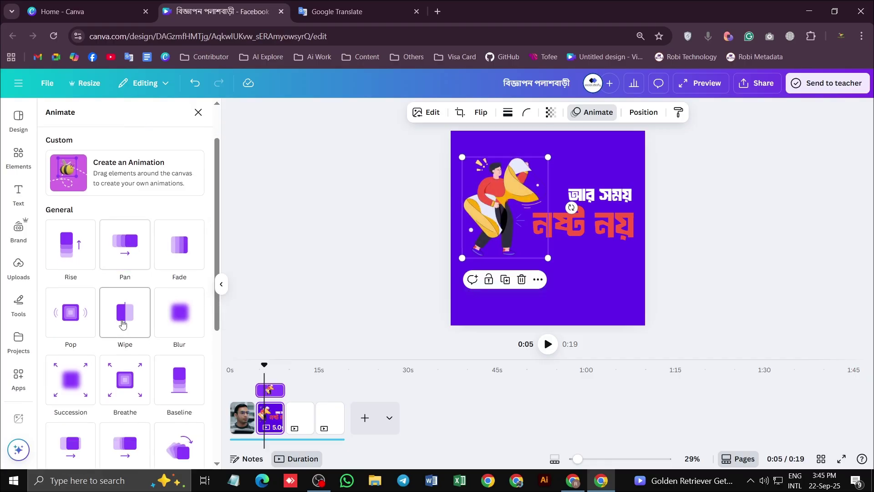
pyautogui.scroll(-3, 125, 312)
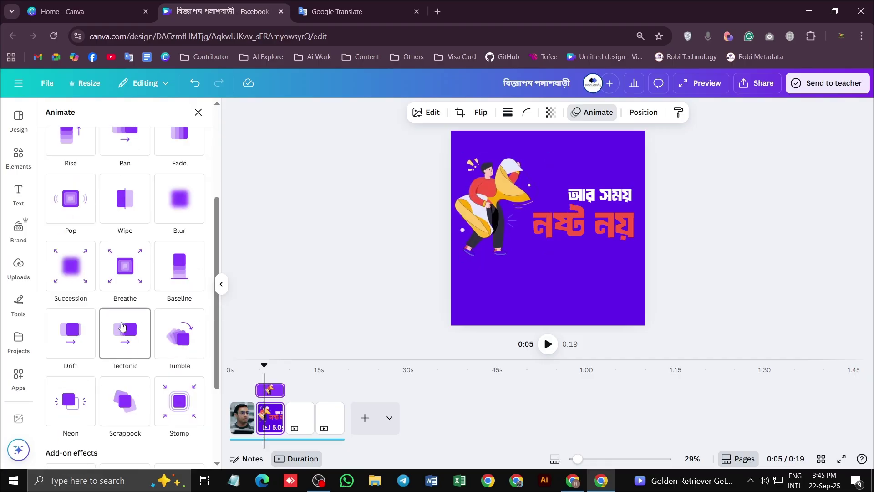
pyautogui.scroll(-3, 73, 300)
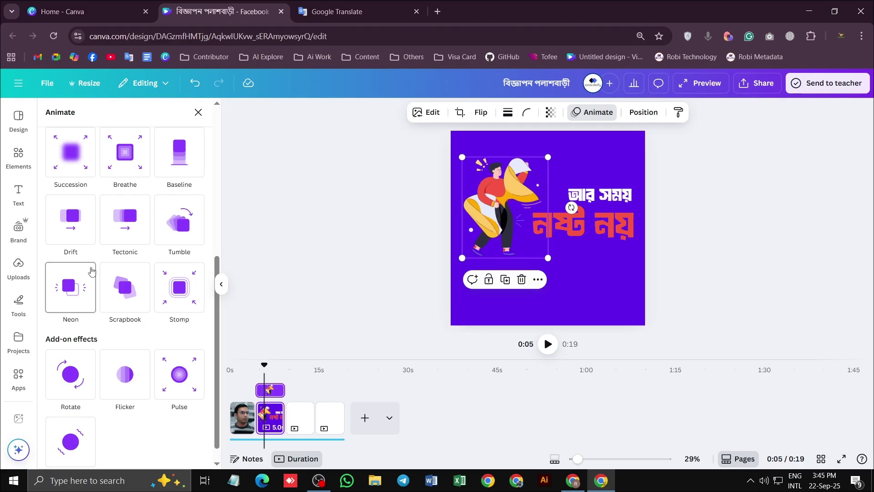
pyautogui.scroll(4, 91, 264)
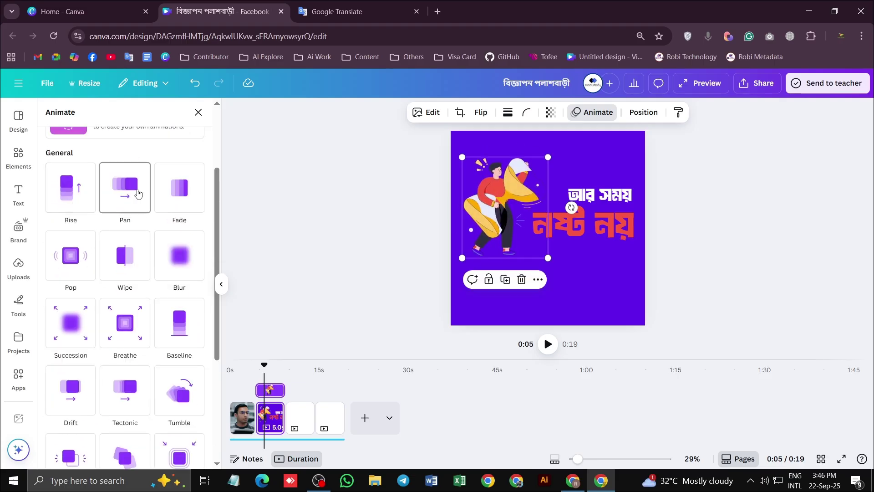
pyautogui.scroll(1, 119, 197)
pyautogui.click(124, 244)
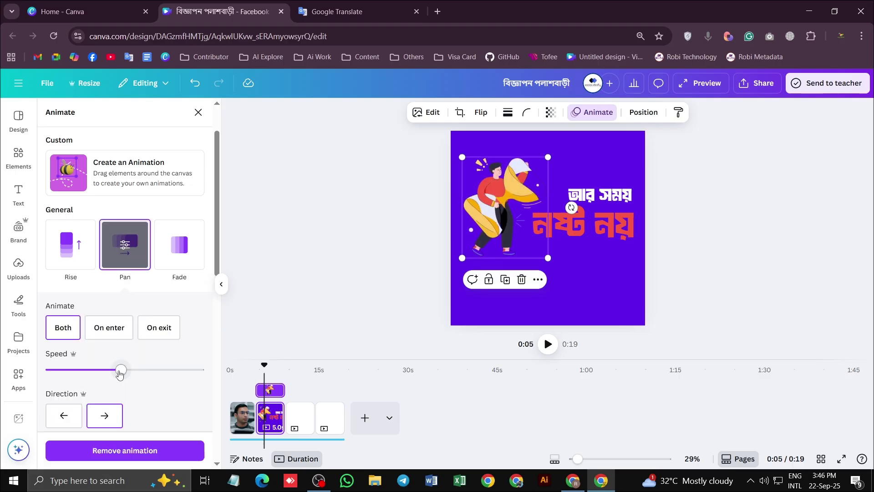
pyautogui.moveTo(147, 372); pyautogui.dragTo(91, 370)
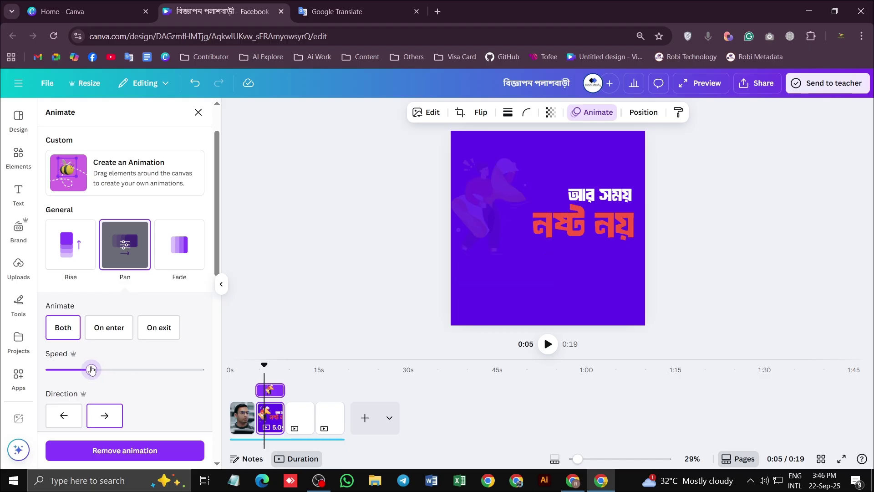
pyautogui.click(610, 197)
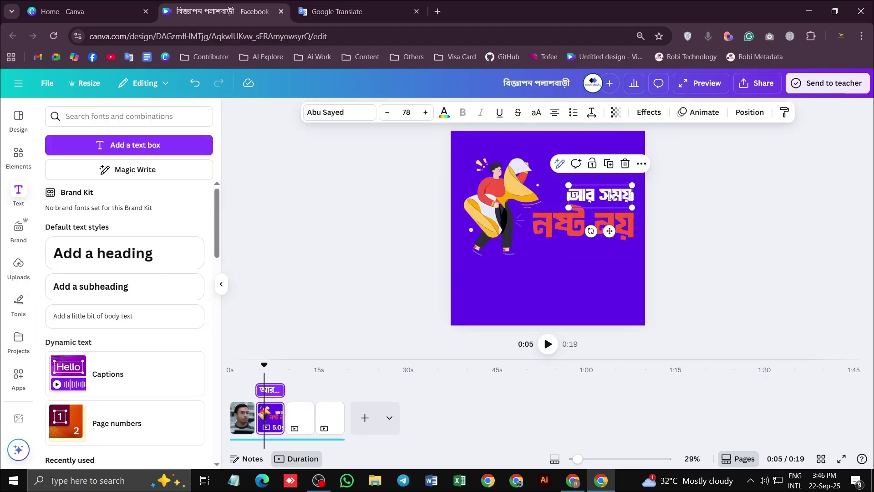
# Apply the Tumble animation to the 'আর সময়' line
pyautogui.click(699, 112)
pyautogui.scroll(-2, 178, 352)
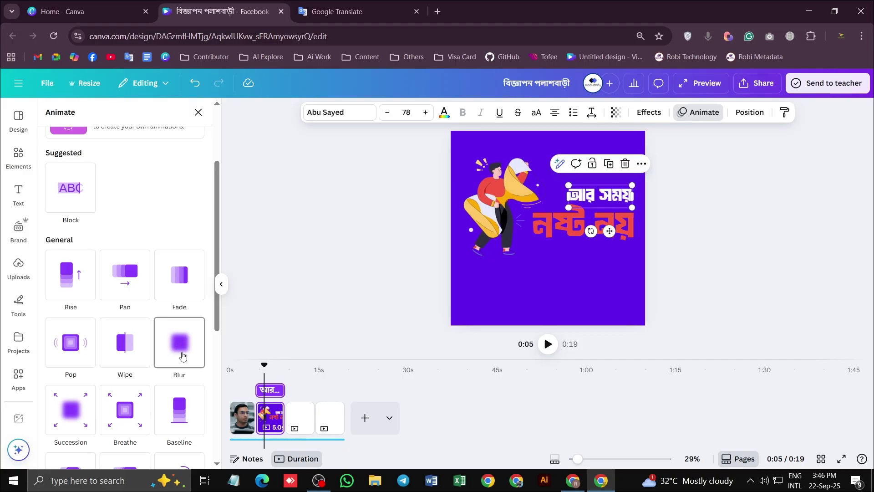
pyautogui.scroll(-3, 178, 352)
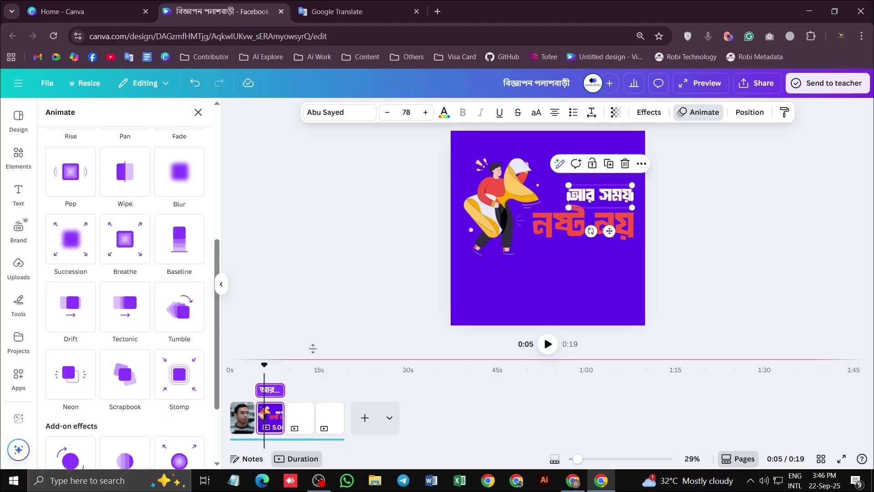
pyautogui.click(187, 313)
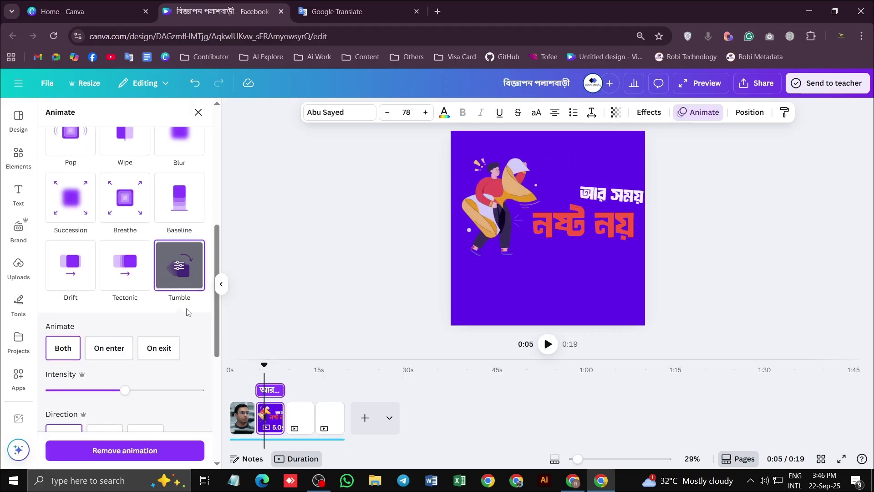
pyautogui.scroll(-1, 238, 302)
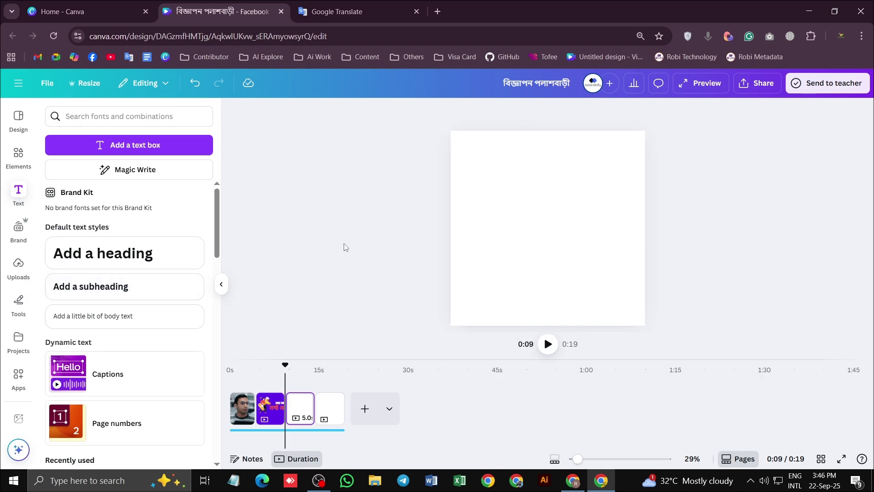
pyautogui.scroll(1, 570, 238)
# Apply the Tumble animation to the red 'নষ্ট নয়' line
pyautogui.click(589, 223)
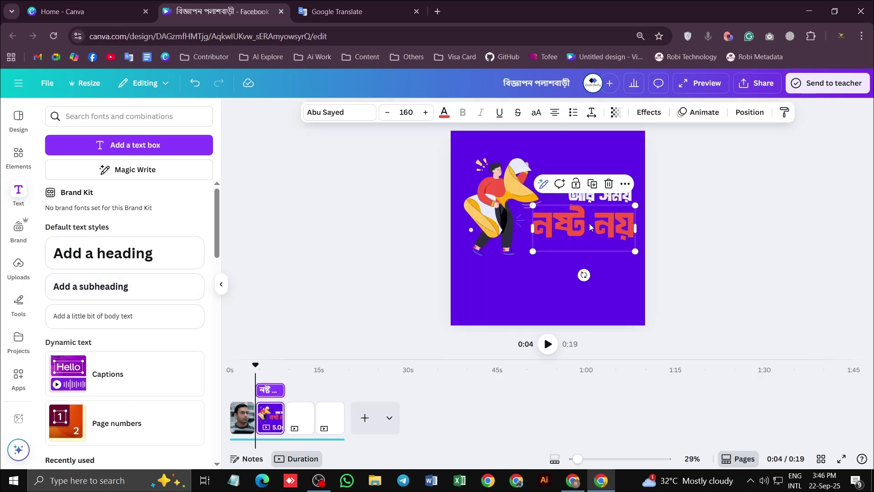
pyautogui.click(691, 115)
pyautogui.scroll(-3, 175, 337)
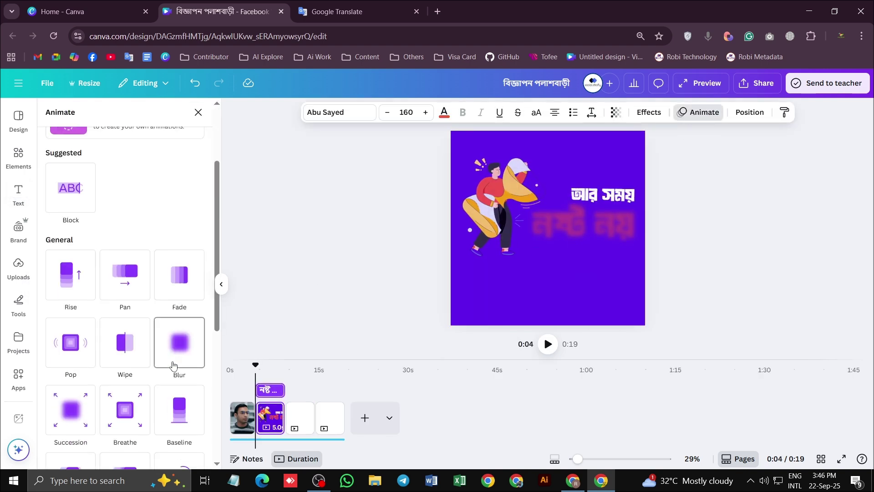
pyautogui.scroll(-3, 123, 364)
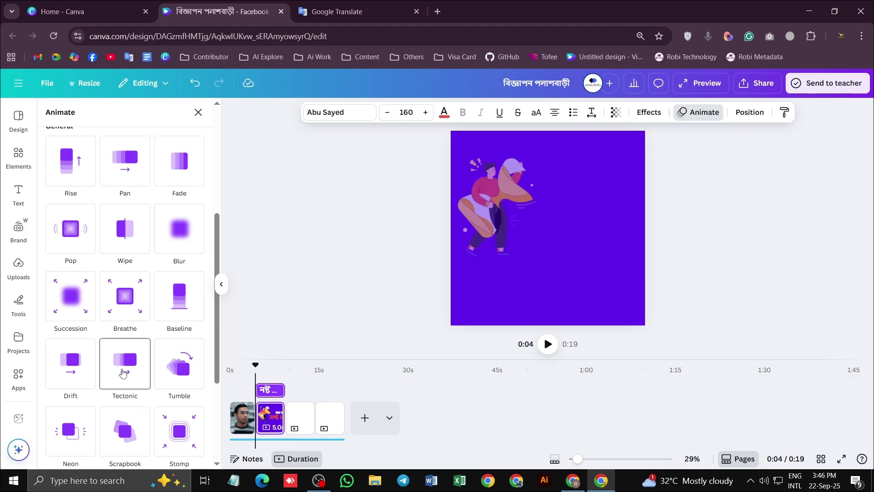
pyautogui.scroll(-3, 182, 318)
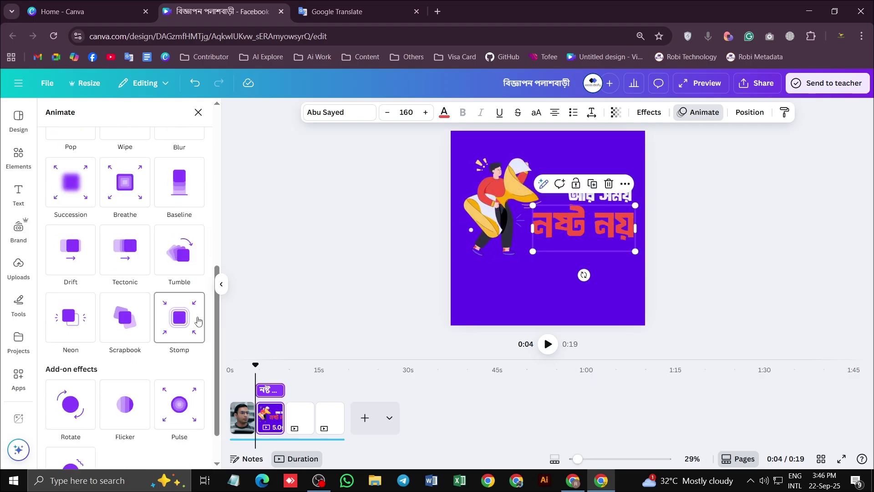
pyautogui.scroll(2, 184, 313)
pyautogui.click(185, 312)
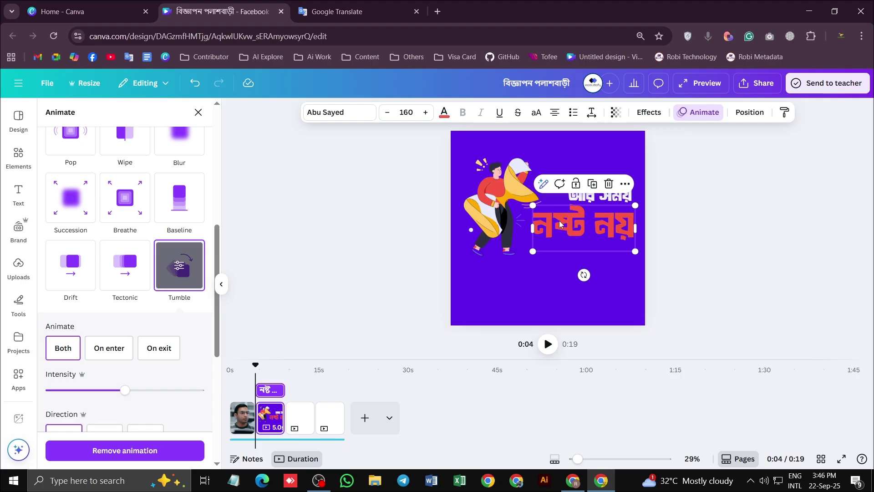
pyautogui.doubleClick(581, 231)
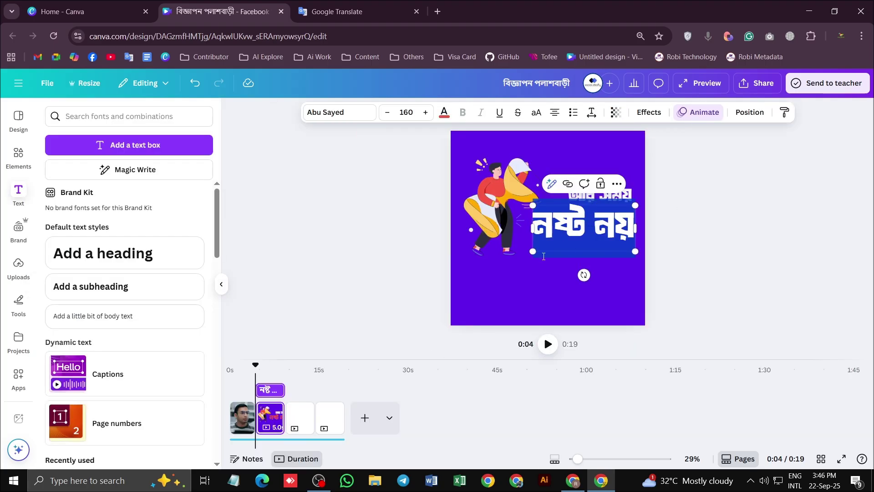
pyautogui.click(553, 240)
pyautogui.click(676, 212)
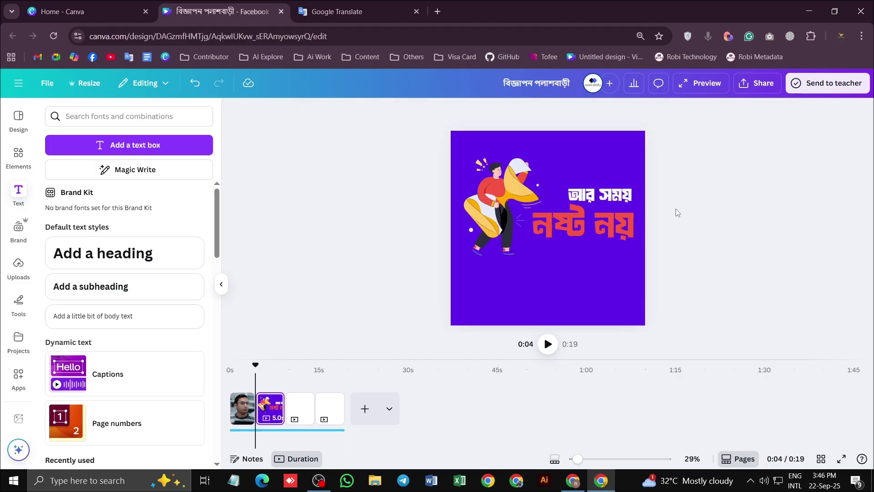
pyautogui.click(588, 214)
# Try yellow on 'নষ্ট নয়', then revert it to red
pyautogui.click(443, 112)
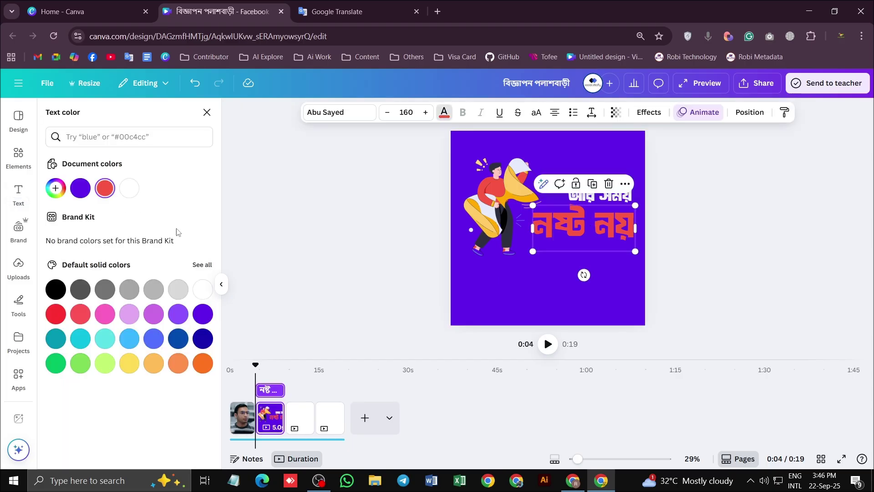
pyautogui.click(131, 363)
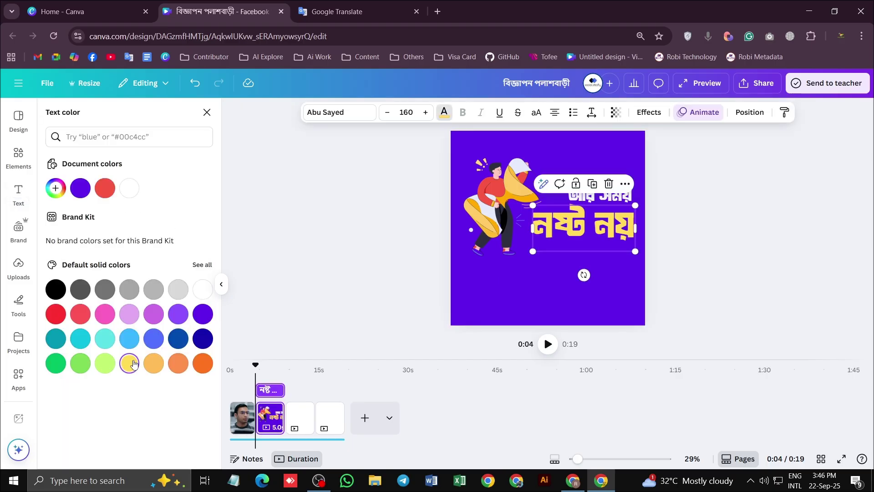
pyautogui.hotkey('ctrl', 'z')
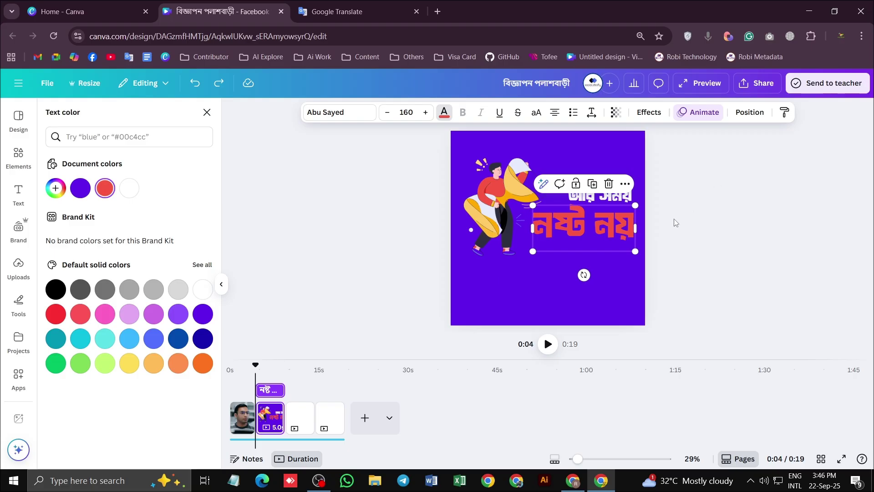
pyautogui.press('Escape')
pyautogui.press('Escape')
pyautogui.press('Escape')
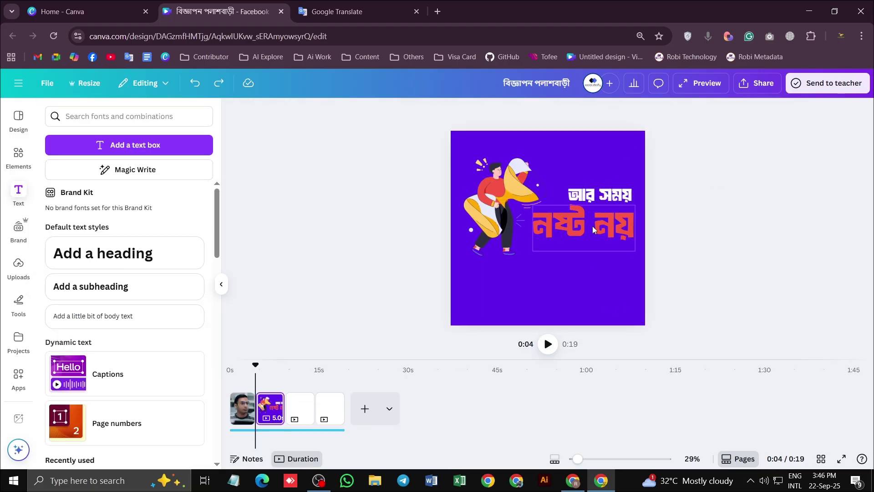
pyautogui.click(593, 230)
# Add a white Outline effect to 'নষ্ট নয়' with thickness 25
pyautogui.click(650, 113)
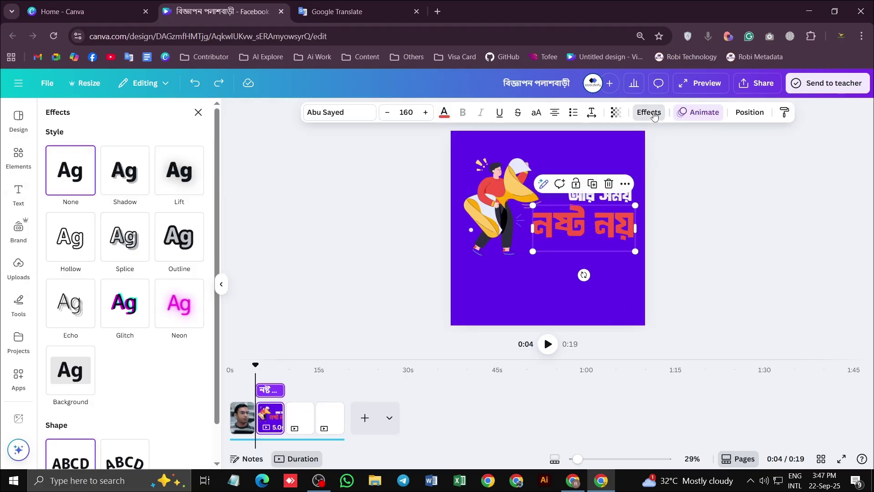
pyautogui.click(179, 245)
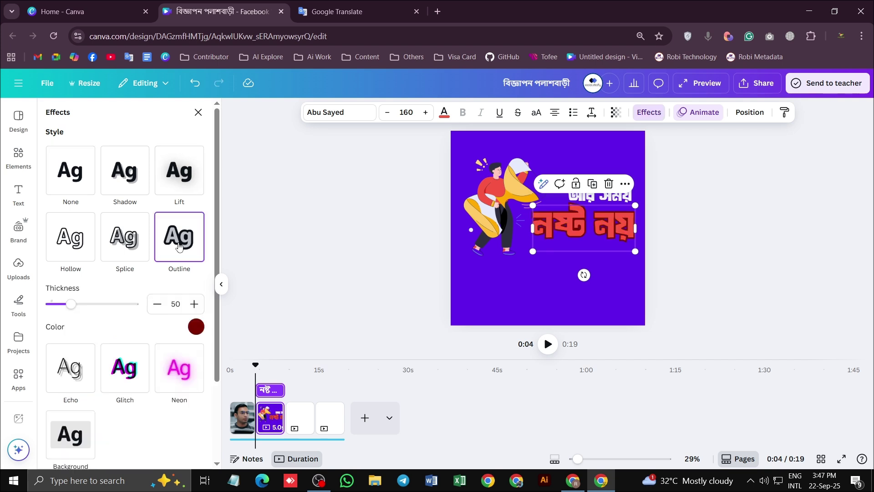
pyautogui.click(195, 328)
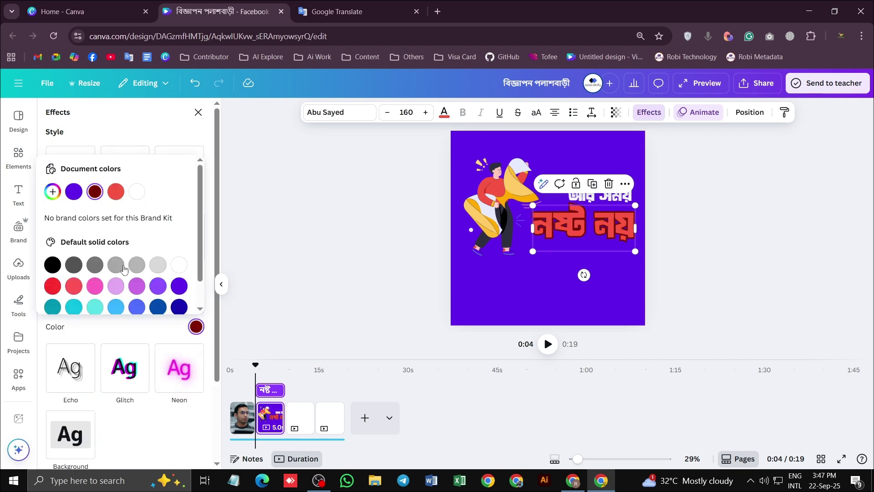
pyautogui.click(184, 269)
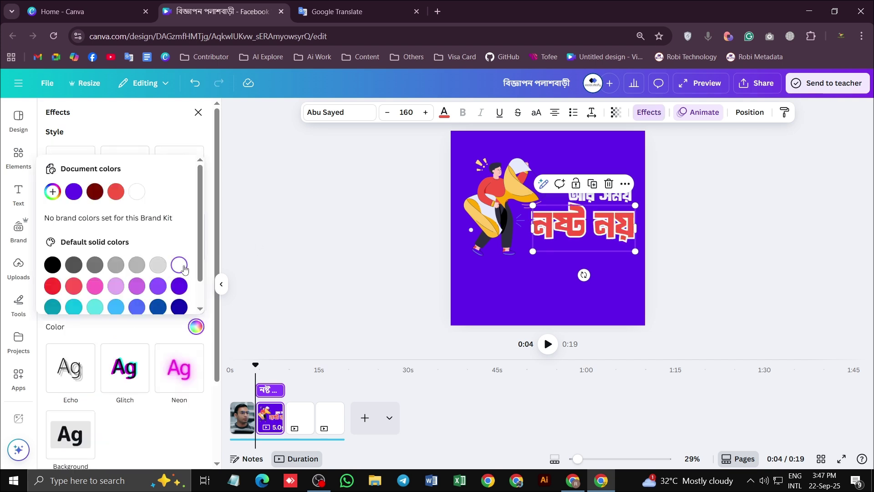
pyautogui.click(127, 138)
pyautogui.moveTo(75, 303)
pyautogui.mouseDown()
pyautogui.moveTo(59, 304)
pyautogui.moveTo(68, 305)
pyautogui.mouseUp()
pyautogui.click(709, 258)
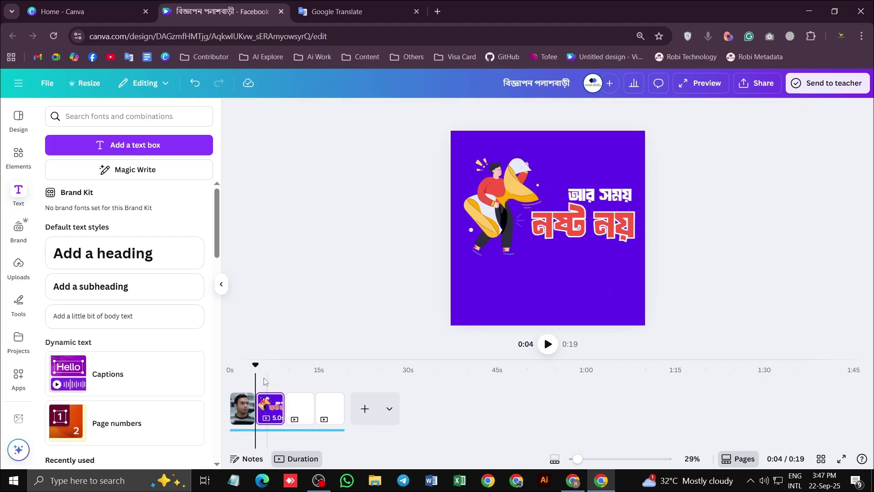
pyautogui.click(548, 346)
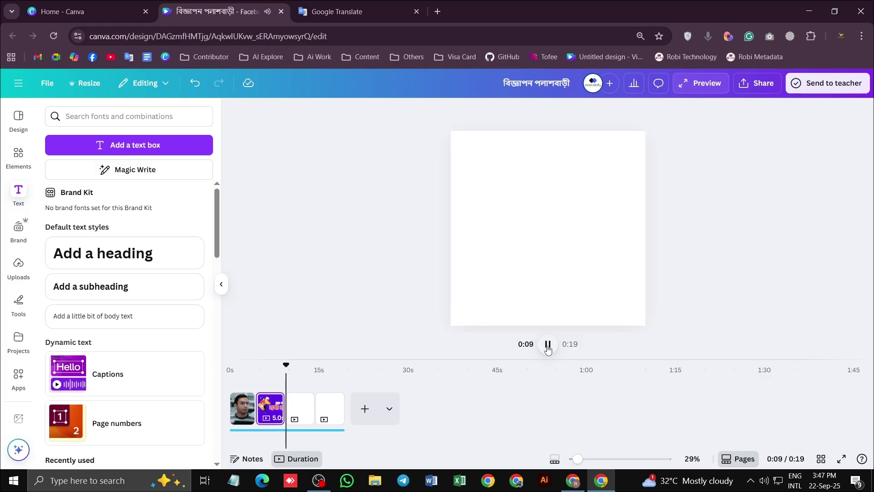
pyautogui.click(548, 345)
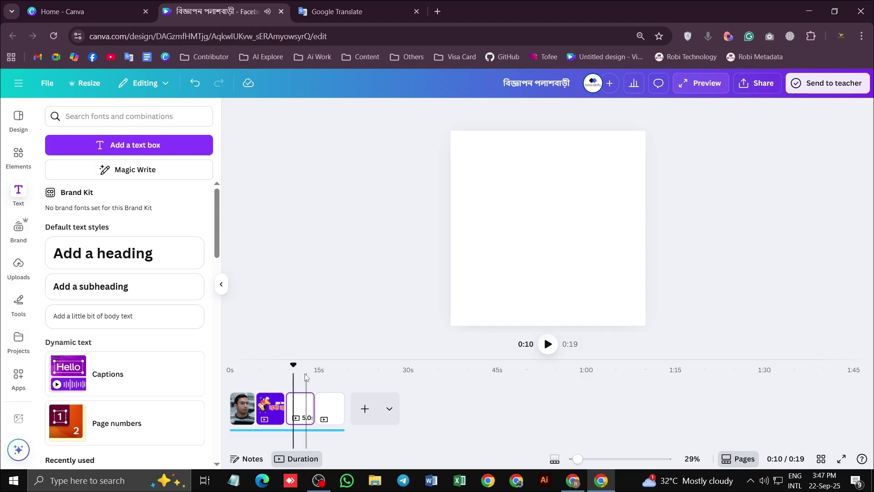
pyautogui.moveTo(292, 364); pyautogui.dragTo(248, 375)
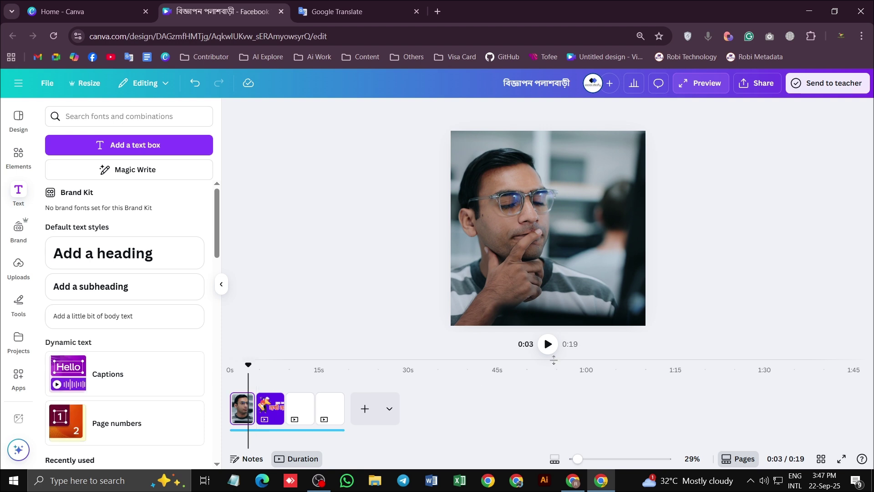
pyautogui.click(548, 344)
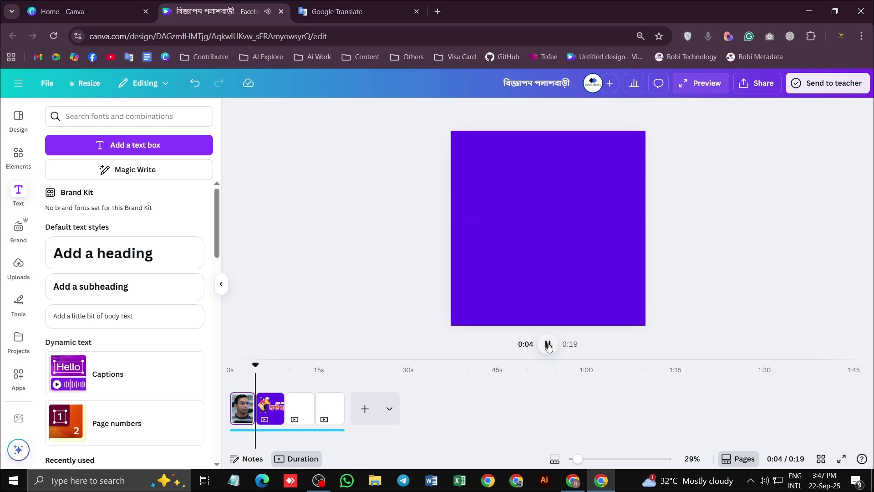
pyautogui.click(548, 346)
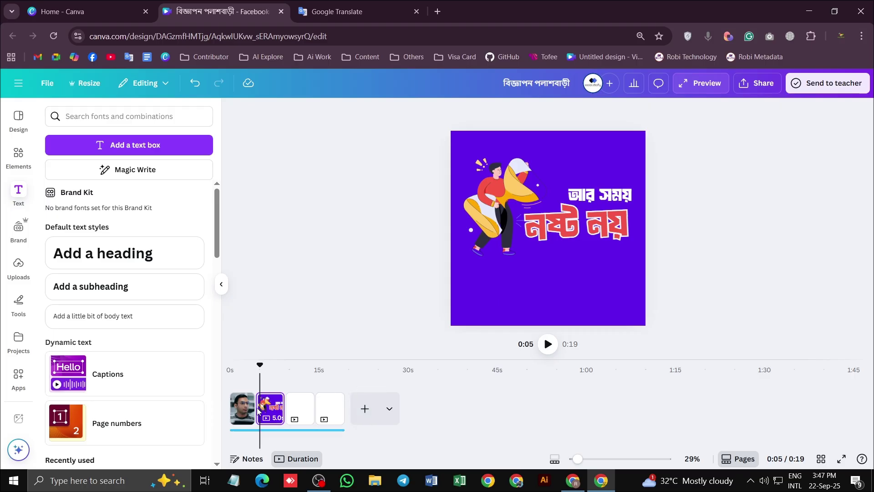
pyautogui.moveTo(257, 416)
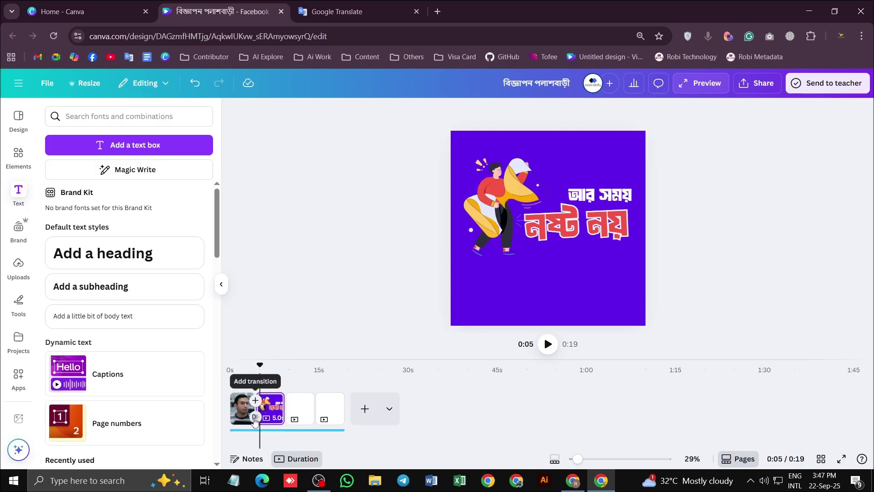
# Insert a 1.5-second Flow transition between page 1 and page 2
pyautogui.click(254, 418)
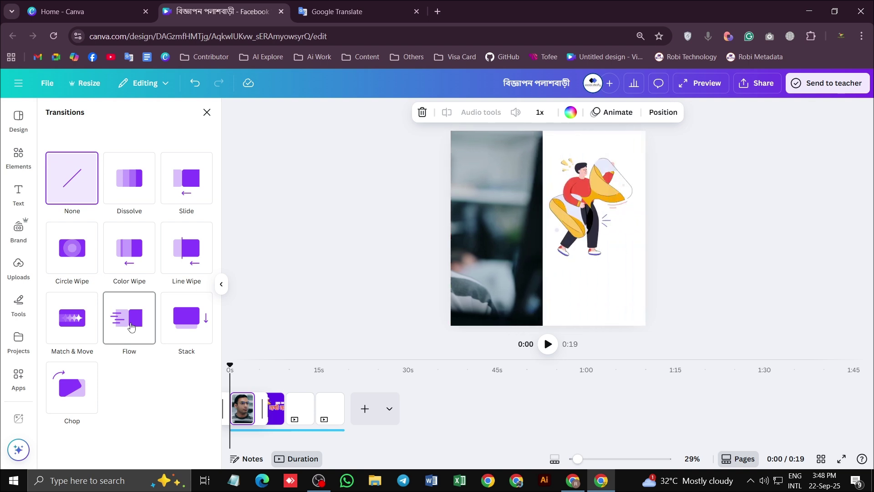
pyautogui.click(131, 326)
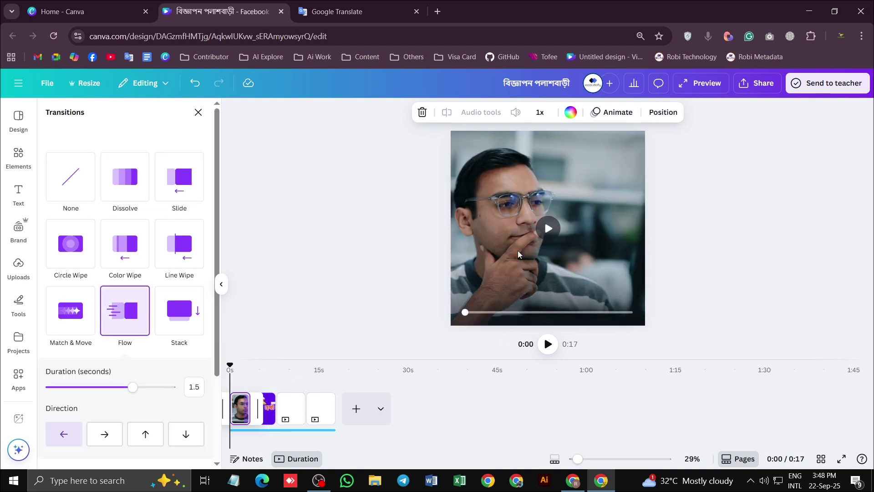
pyautogui.click(696, 86)
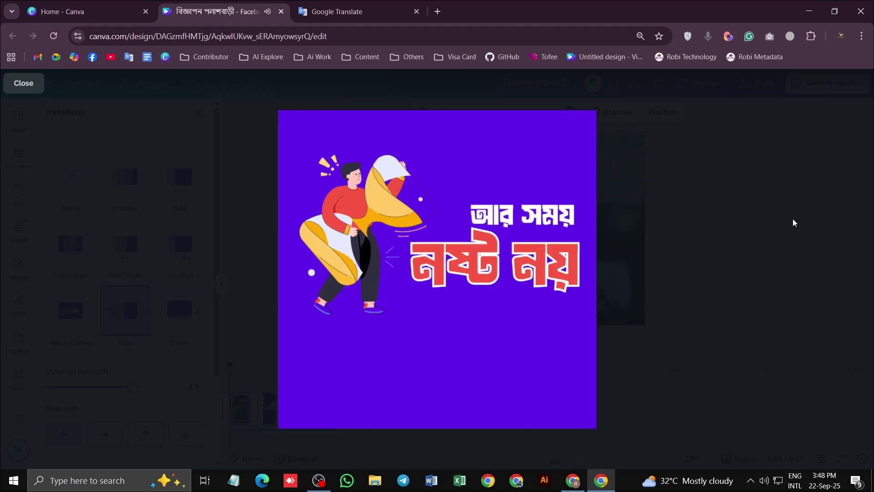
pyautogui.moveTo(440, 268)
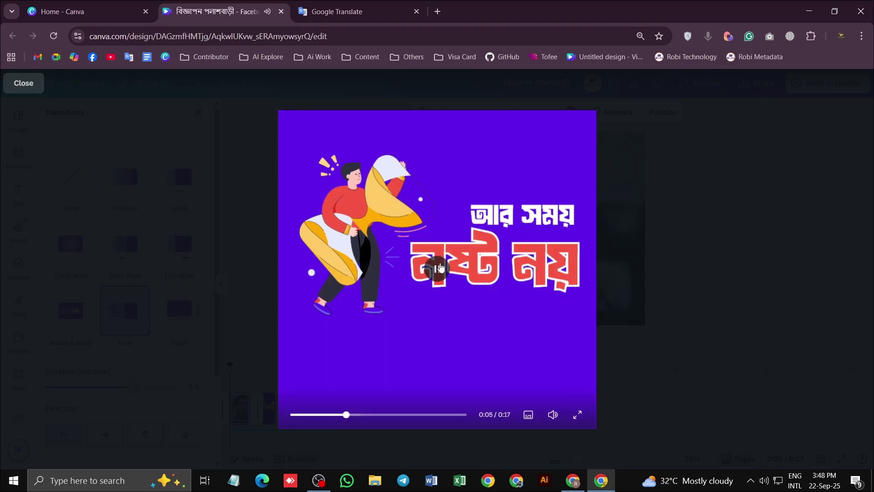
pyautogui.click(577, 415)
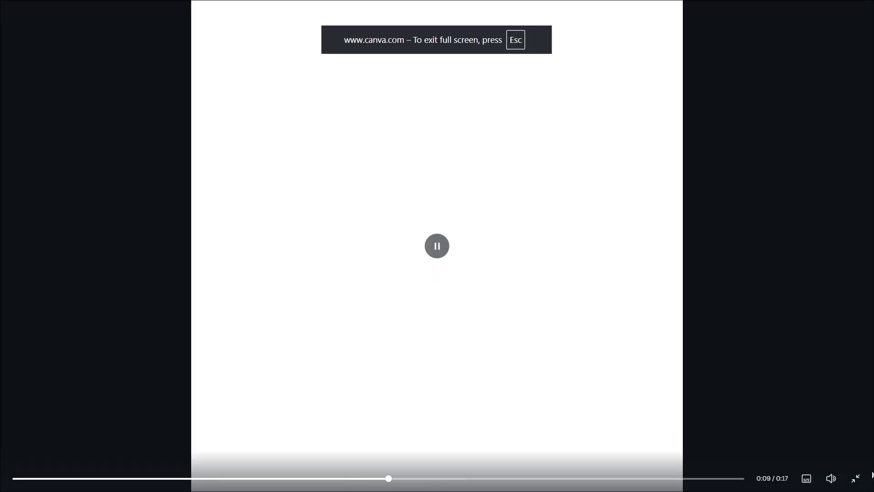
pyautogui.click(855, 478)
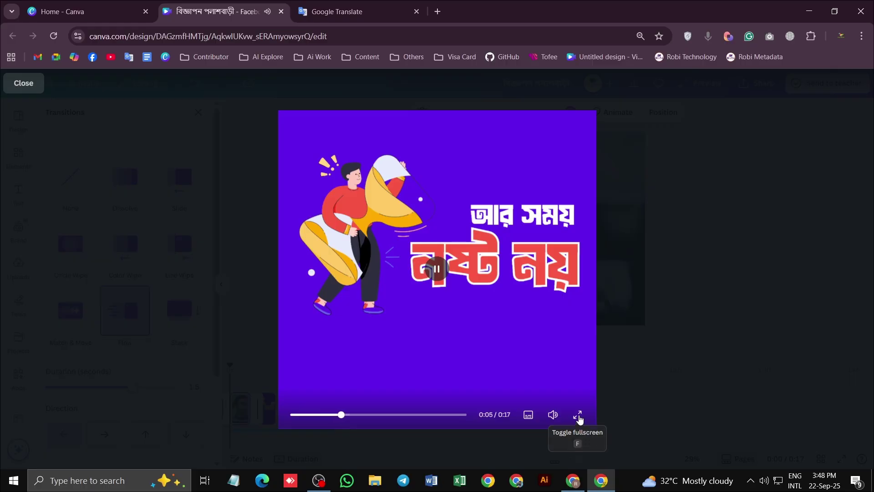
pyautogui.click(578, 415)
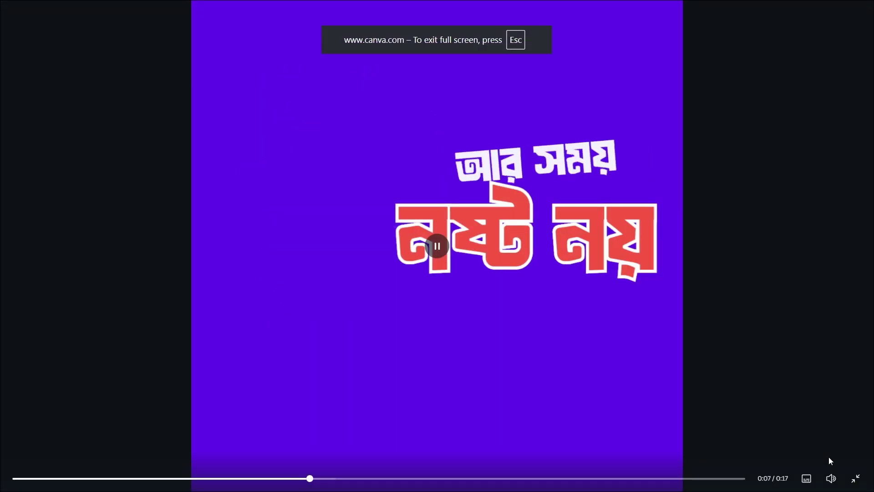
pyautogui.press('Escape')
pyautogui.click(642, 347)
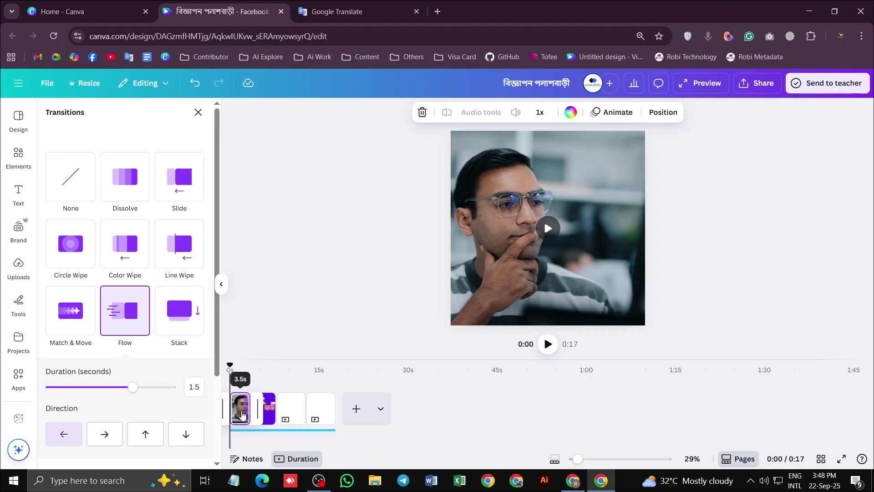
# Play the ad, then lengthen the opening video page to 4.4 seconds
pyautogui.click(547, 345)
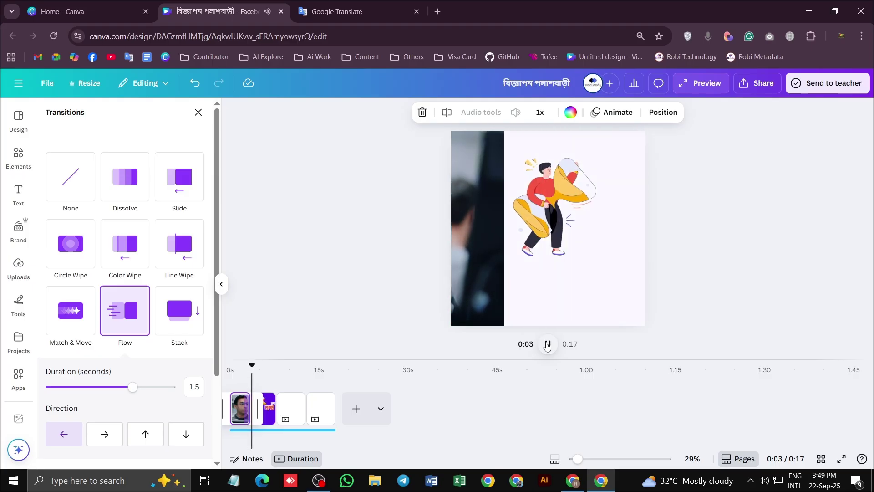
pyautogui.click(547, 345)
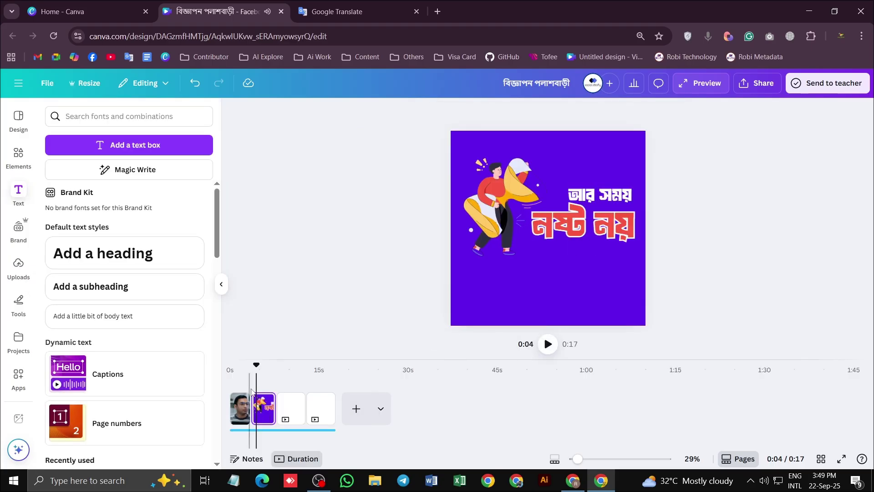
pyautogui.moveTo(246, 408); pyautogui.dragTo(263, 408)
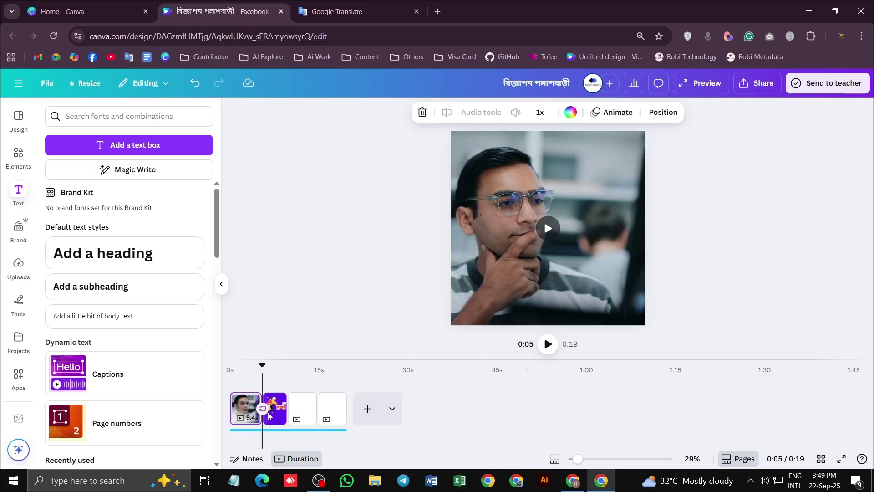
pyautogui.moveTo(268, 377); pyautogui.dragTo(229, 364)
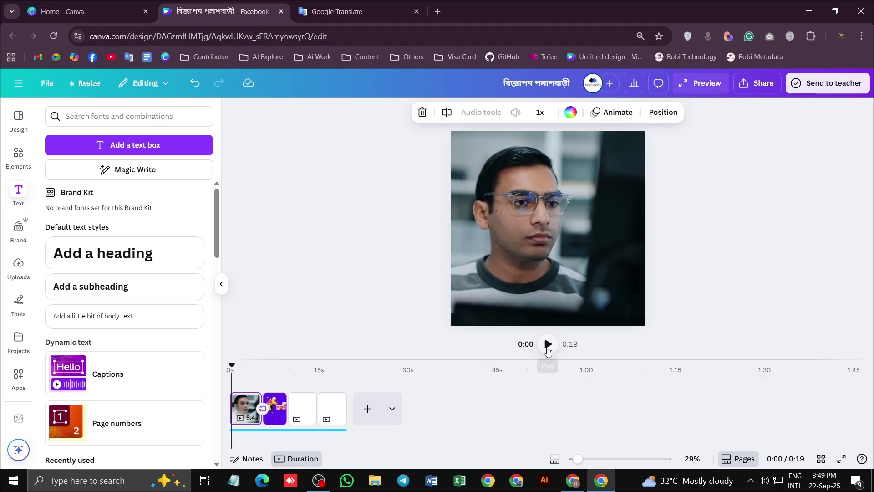
# Replay, trim the opening page to 4.7 seconds, and check the page-change timing
pyautogui.click(547, 344)
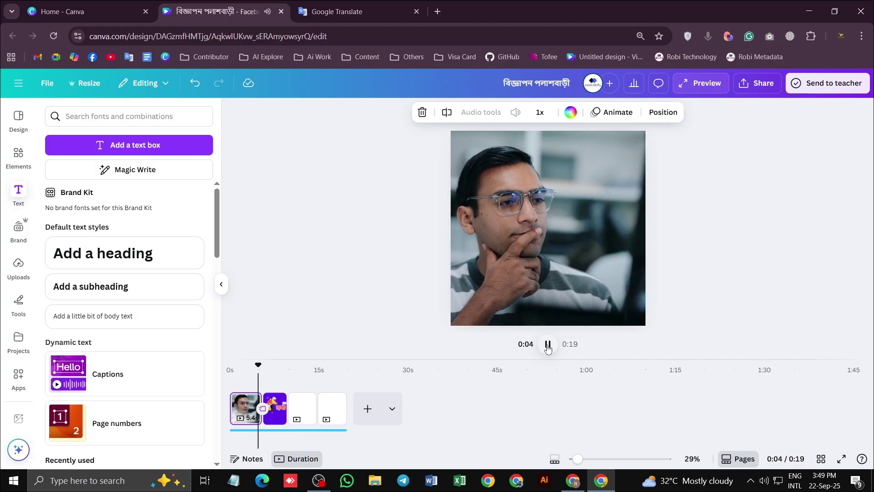
pyautogui.click(548, 345)
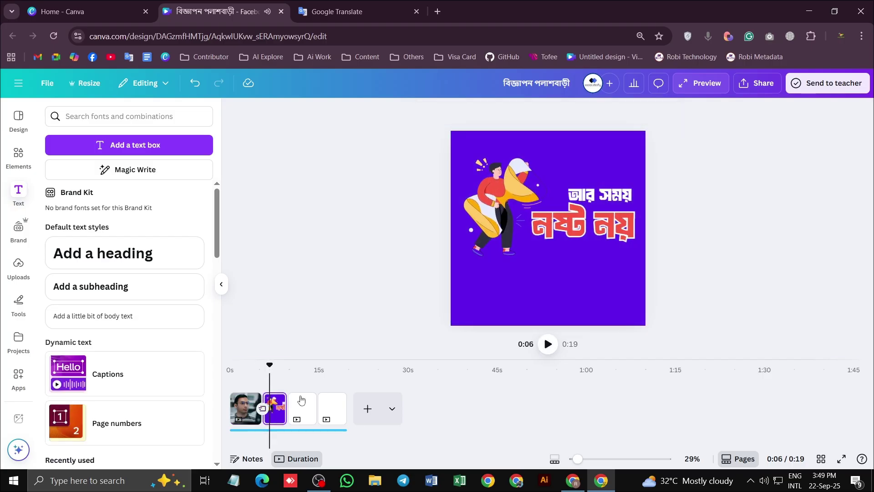
pyautogui.moveTo(258, 406); pyautogui.dragTo(248, 408)
pyautogui.moveTo(270, 365); pyautogui.dragTo(246, 365)
pyautogui.click(548, 346)
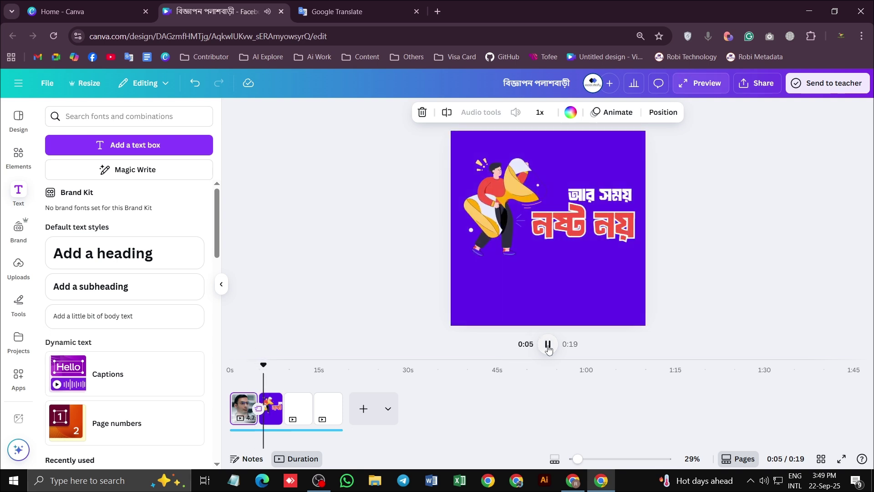
pyautogui.click(270, 421)
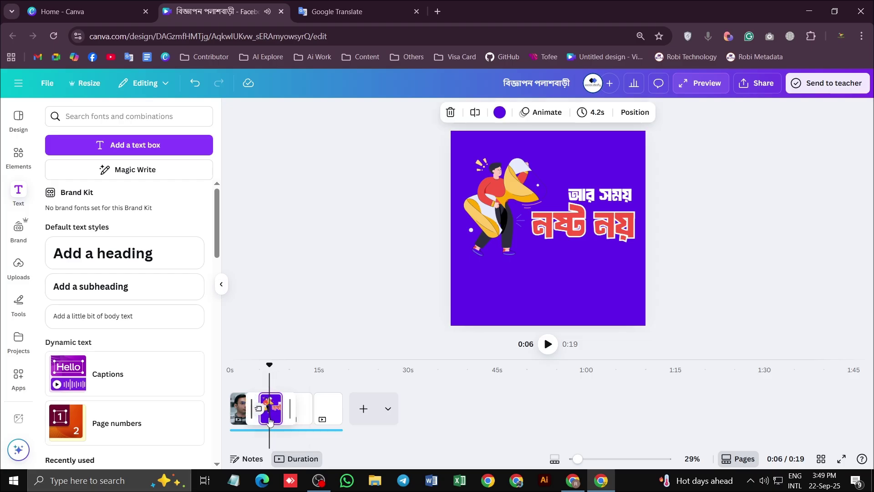
pyautogui.click(578, 238)
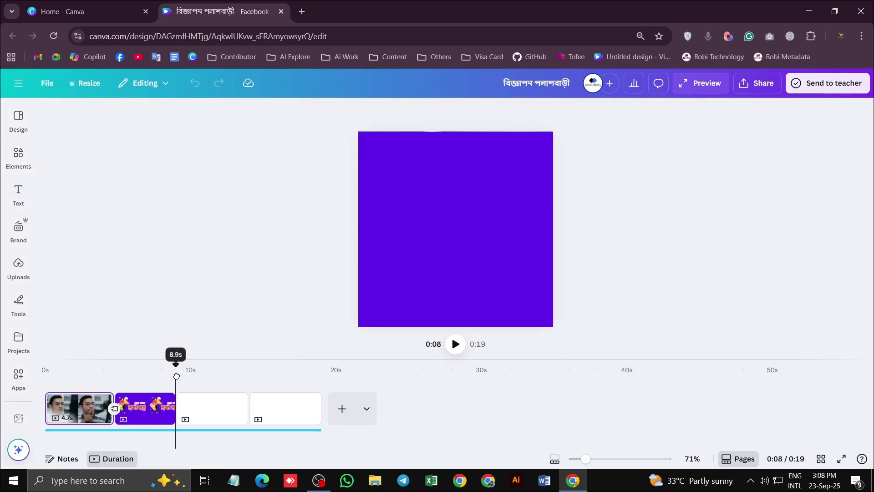
# Replay the jump from the purple second page into the blank third page
pyautogui.moveTo(176, 376); pyautogui.dragTo(175, 376)
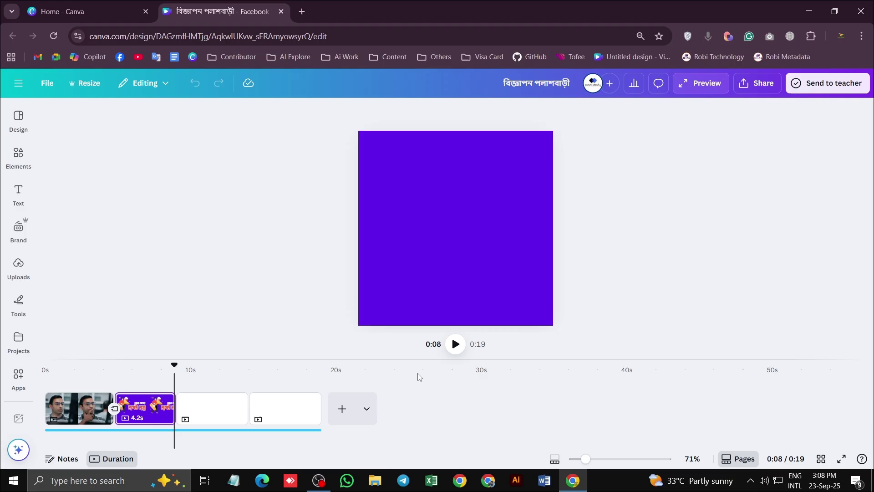
pyautogui.click(455, 345)
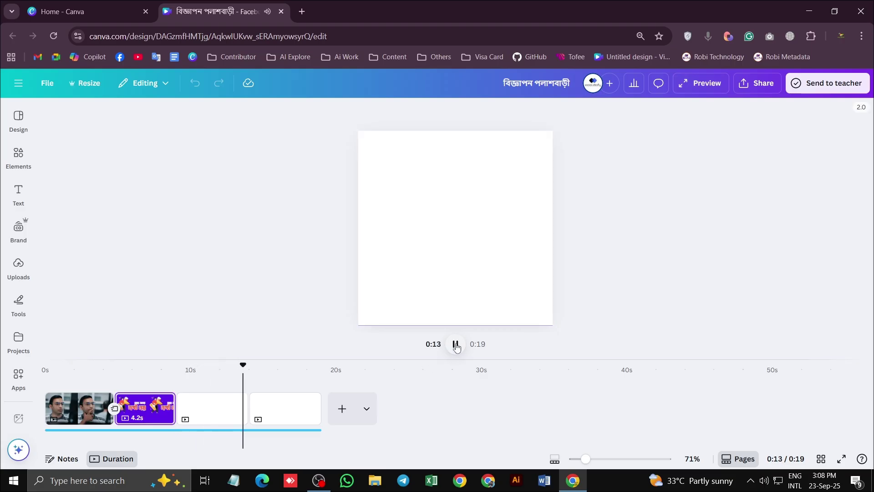
pyautogui.click(455, 344)
pyautogui.click(219, 413)
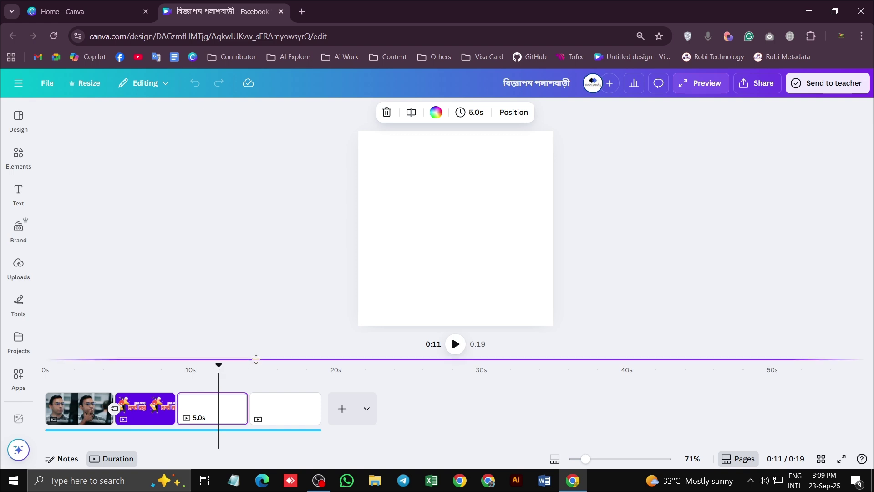
pyautogui.moveTo(219, 365); pyautogui.dragTo(176, 365)
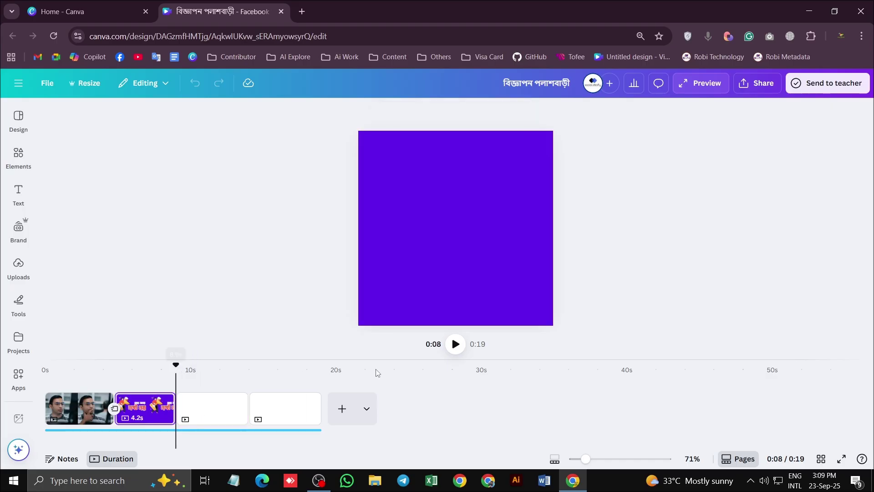
pyautogui.click(455, 343)
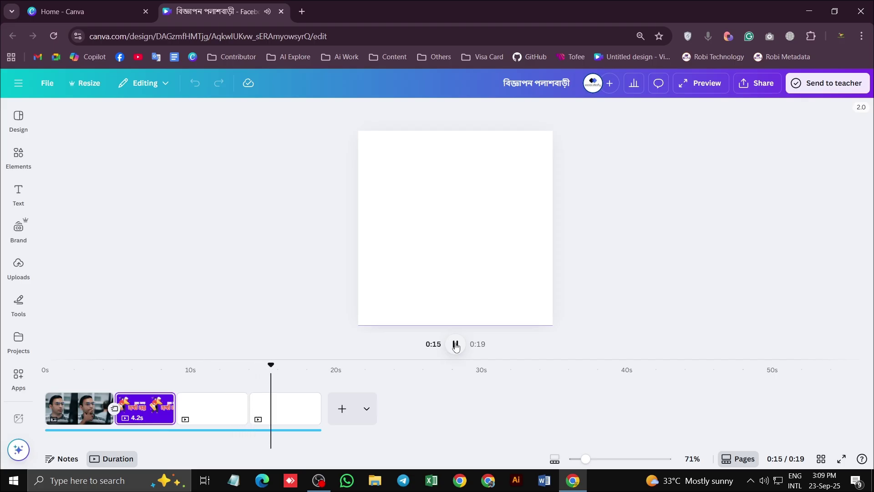
pyautogui.click(455, 345)
pyautogui.click(163, 368)
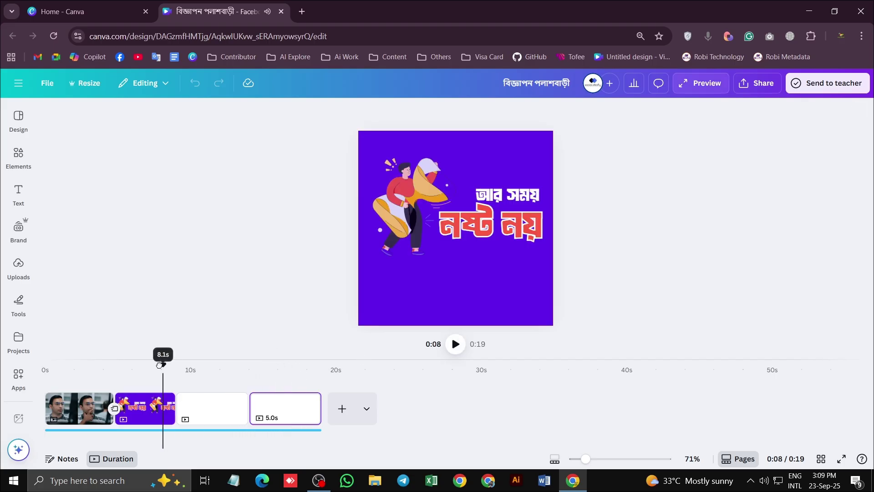
pyautogui.click(455, 344)
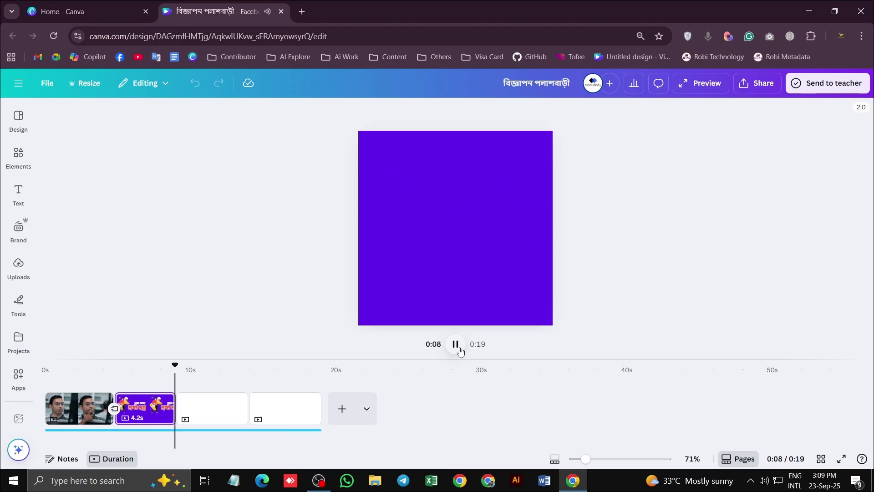
pyautogui.click(456, 344)
pyautogui.moveTo(184, 366); pyautogui.dragTo(114, 373)
pyautogui.click(455, 345)
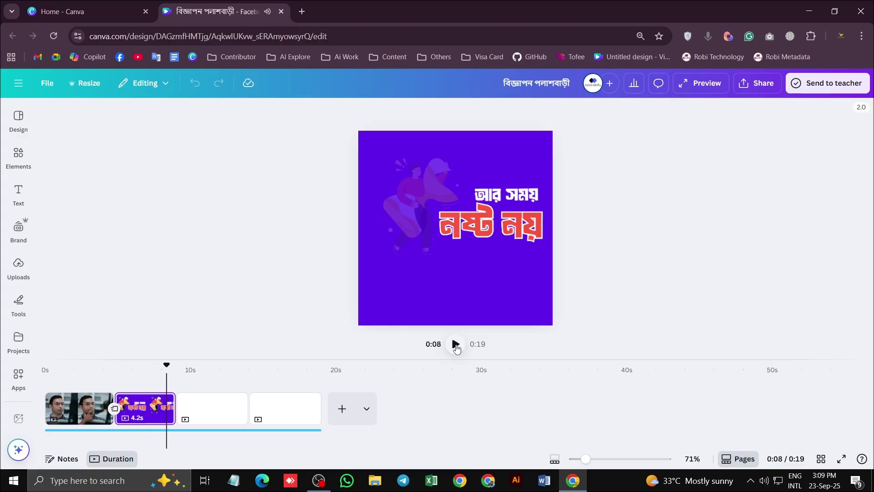
pyautogui.click(456, 345)
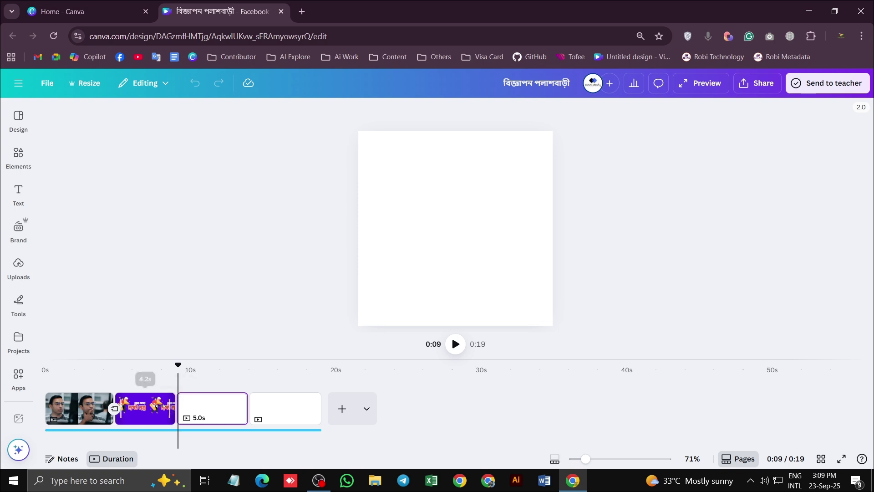
# Trim the purple second clip to about 4.7 seconds and replay into page 3
pyautogui.moveTo(158, 406); pyautogui.dragTo(169, 404)
pyautogui.moveTo(172, 405); pyautogui.dragTo(169, 404)
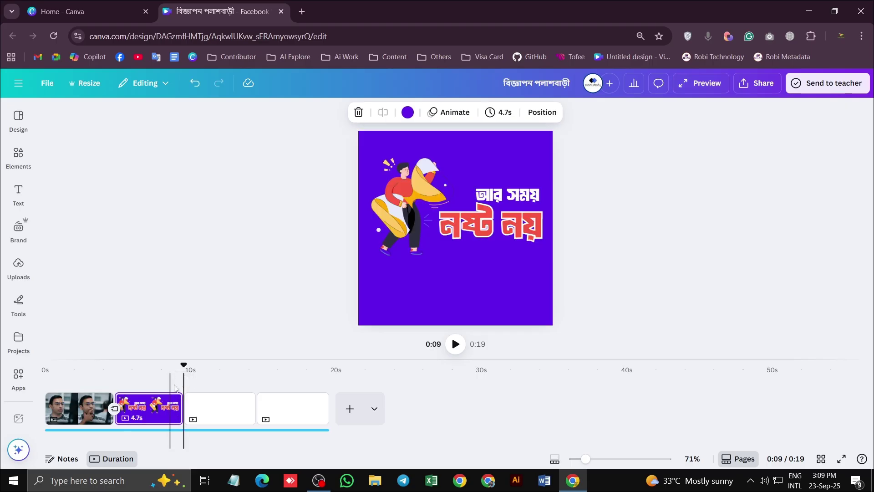
pyautogui.moveTo(182, 368); pyautogui.dragTo(167, 364)
pyautogui.click(455, 344)
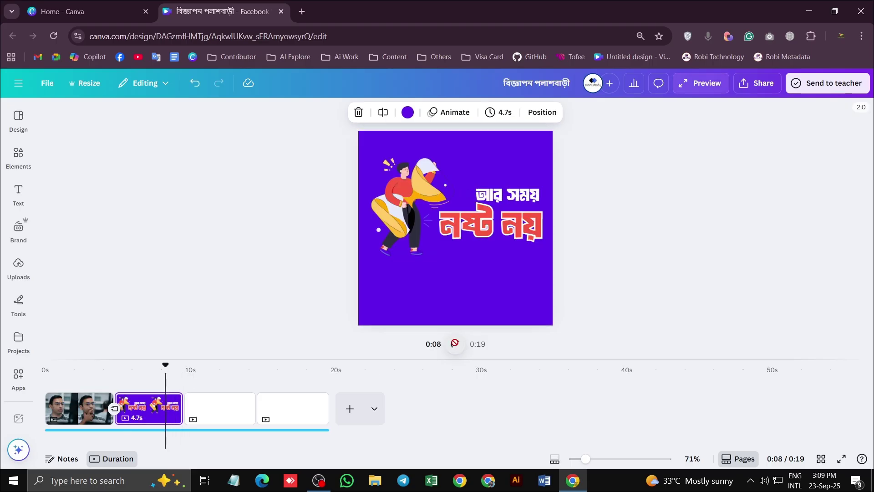
pyautogui.click(455, 344)
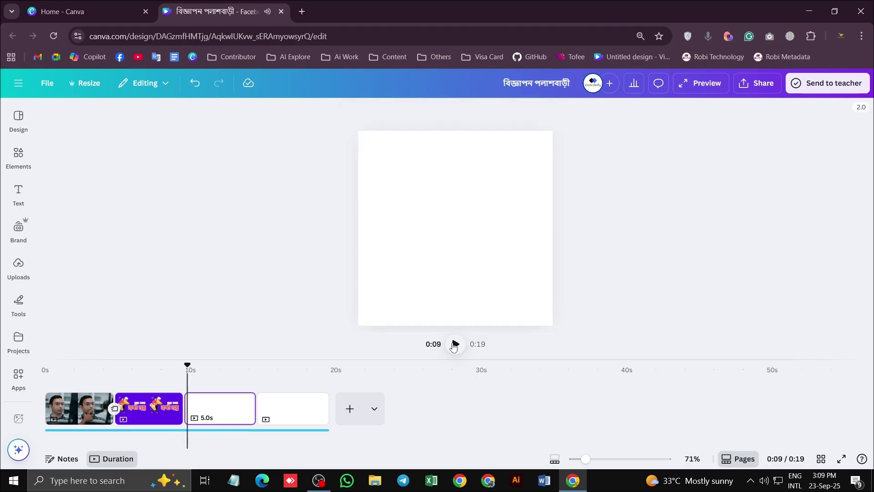
pyautogui.moveTo(189, 367); pyautogui.dragTo(184, 365)
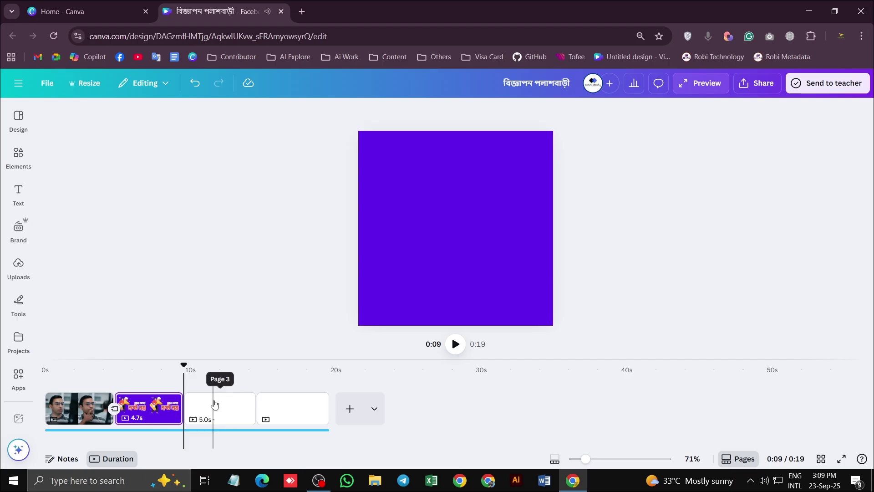
pyautogui.click(213, 401)
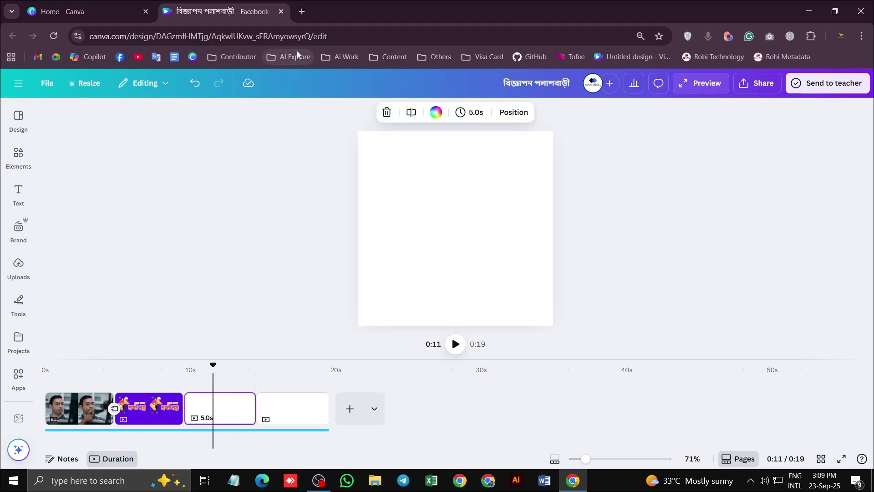
# Search elements for 'course', filter to videos, and browse the results
pyautogui.click(18, 157)
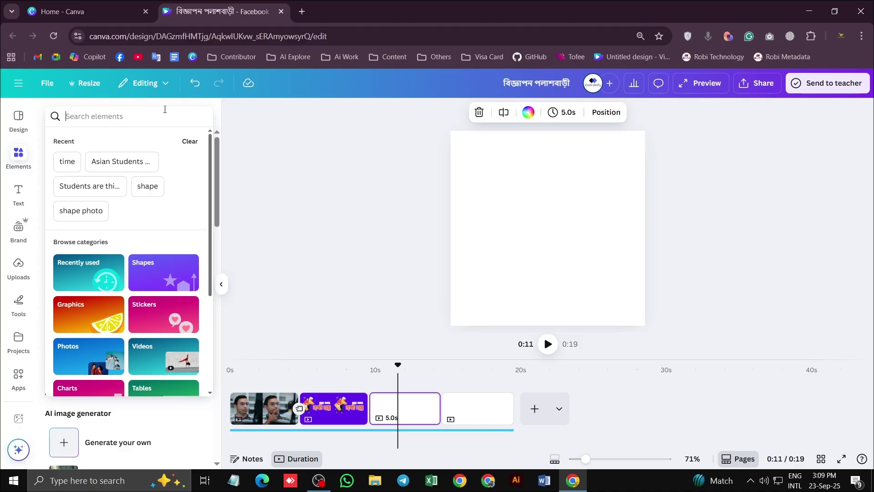
pyautogui.write('course')
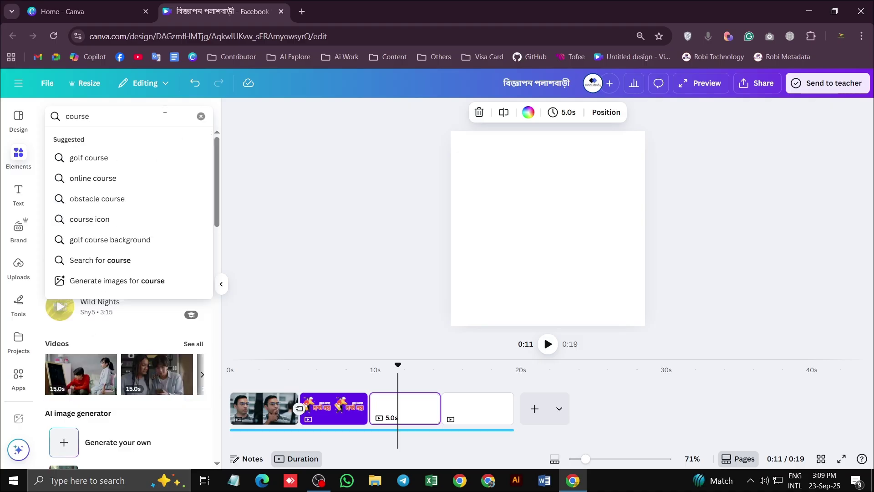
pyautogui.press('Return')
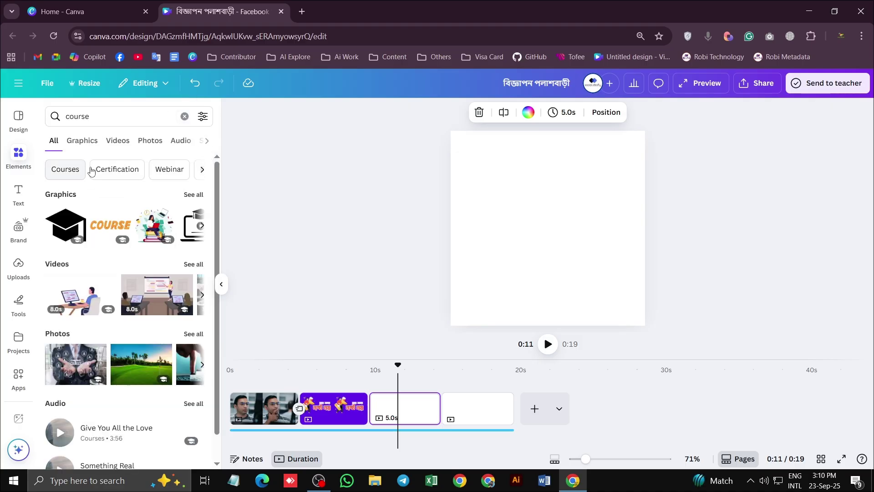
pyautogui.click(117, 145)
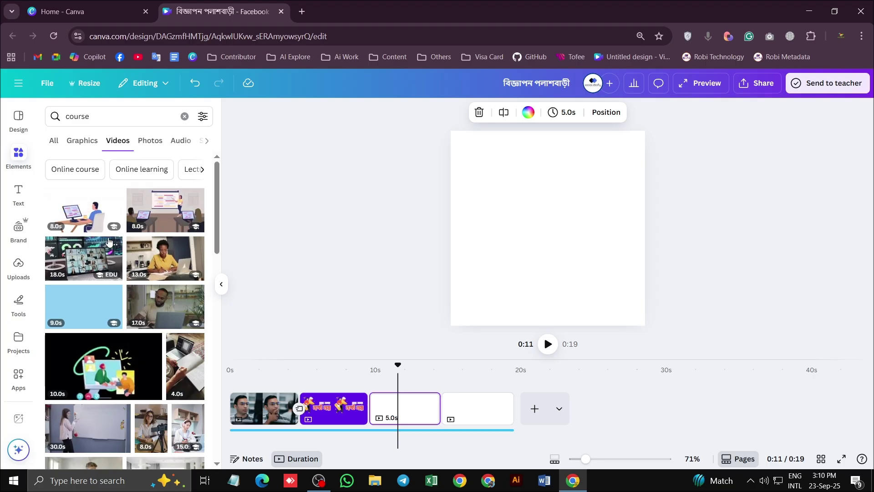
pyautogui.scroll(-4, 151, 307)
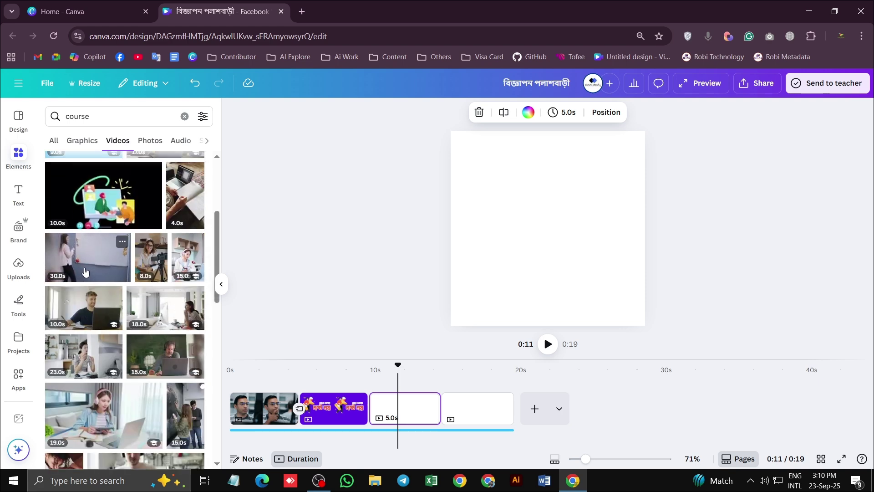
pyautogui.scroll(-5, 124, 274)
pyautogui.scroll(-3, 124, 274)
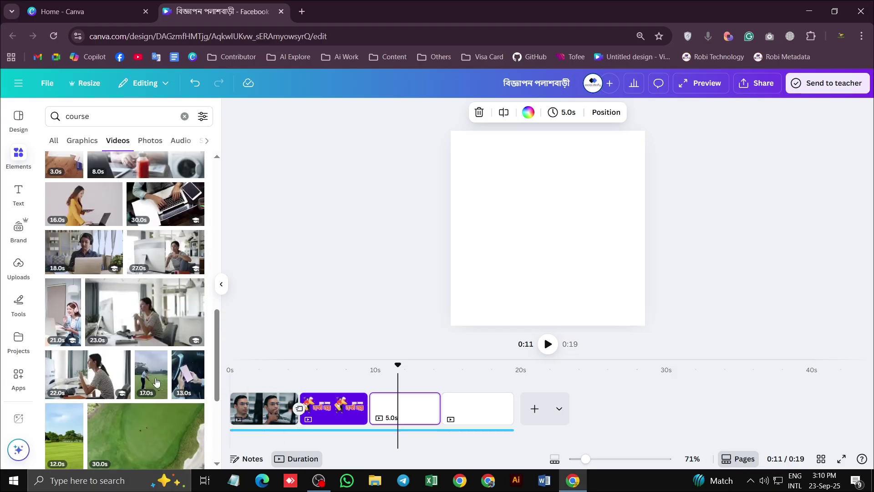
pyautogui.scroll(-2, 87, 349)
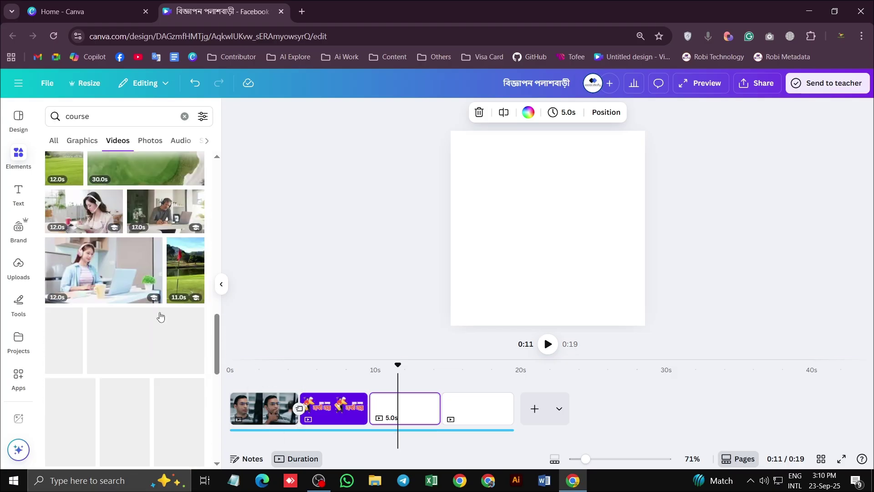
pyautogui.scroll(-5, 151, 302)
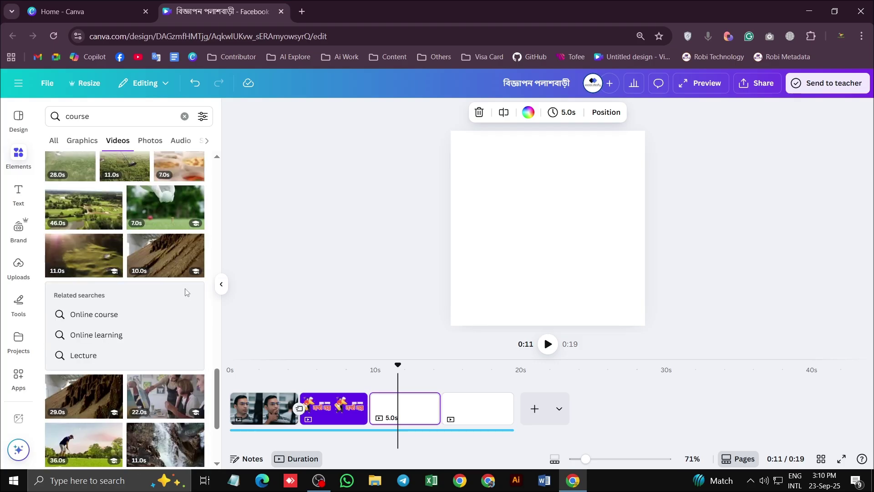
pyautogui.scroll(-1, 184, 294)
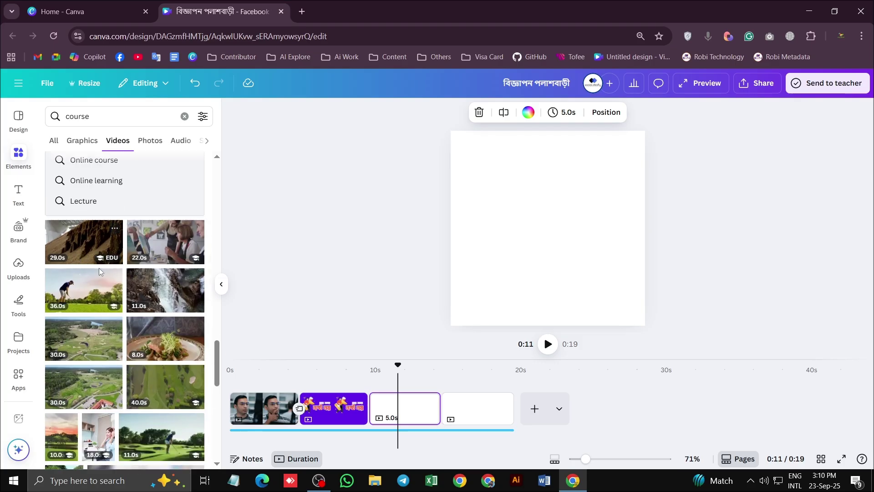
# Search for 'training', then refine the search to 'Computer training'
pyautogui.click(78, 116)
pyautogui.write('tra')
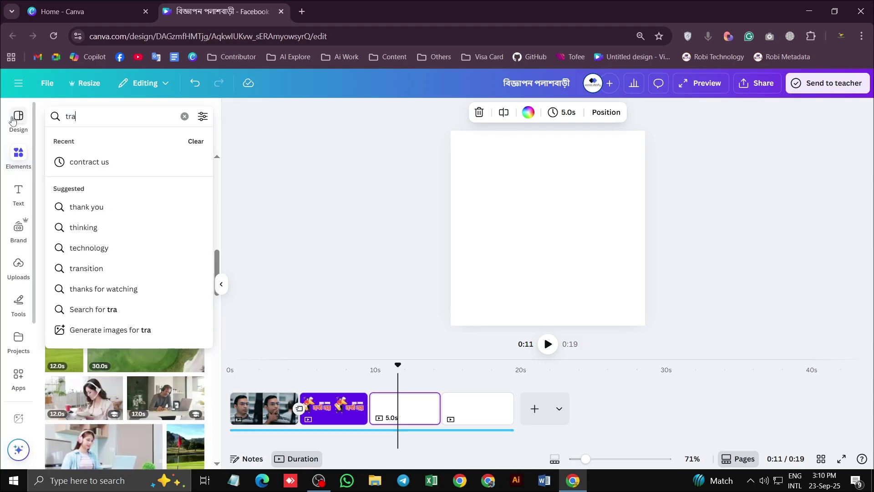
pyautogui.write('ining')
pyautogui.press('Return')
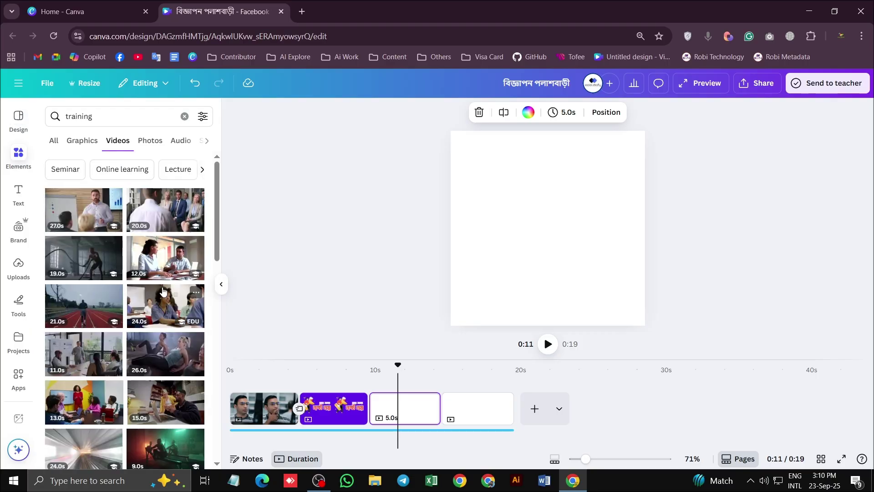
pyautogui.click(79, 122)
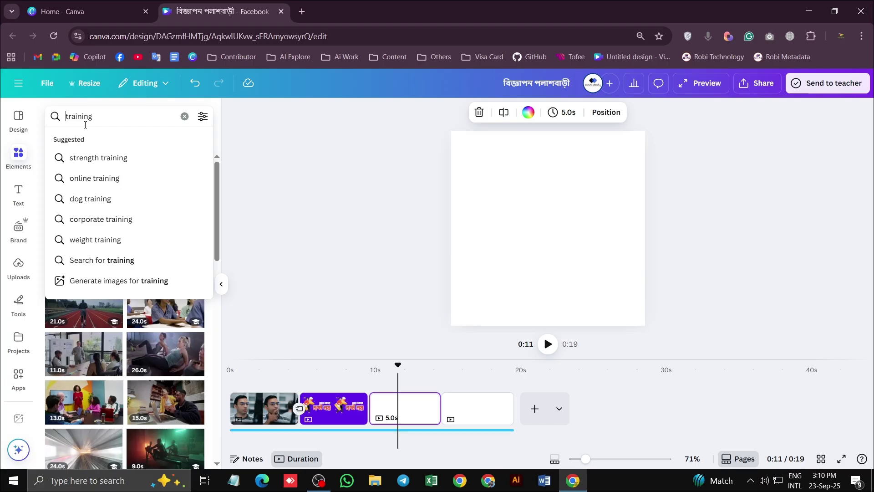
pyautogui.press('Left')
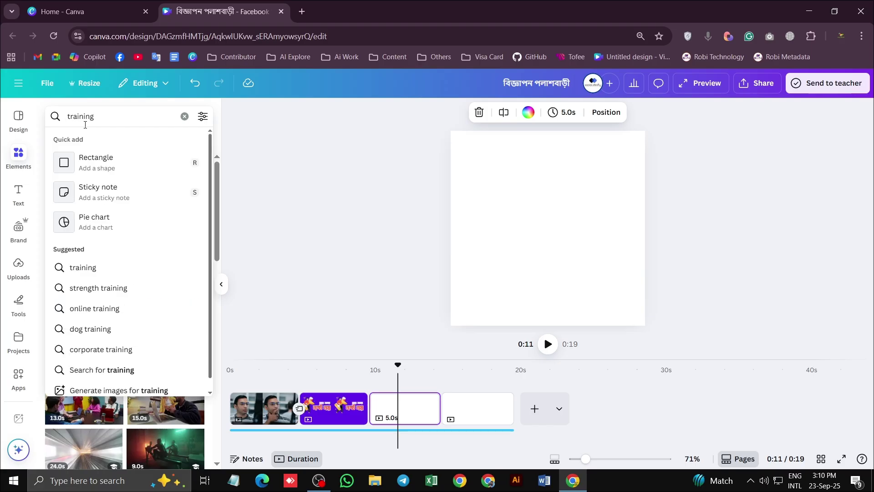
pyautogui.write('Compu')
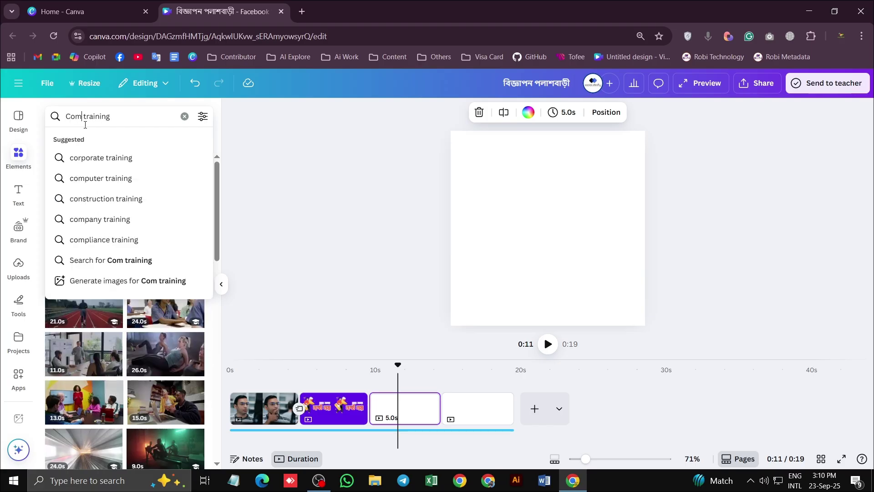
pyautogui.write('ter')
pyautogui.press('Return')
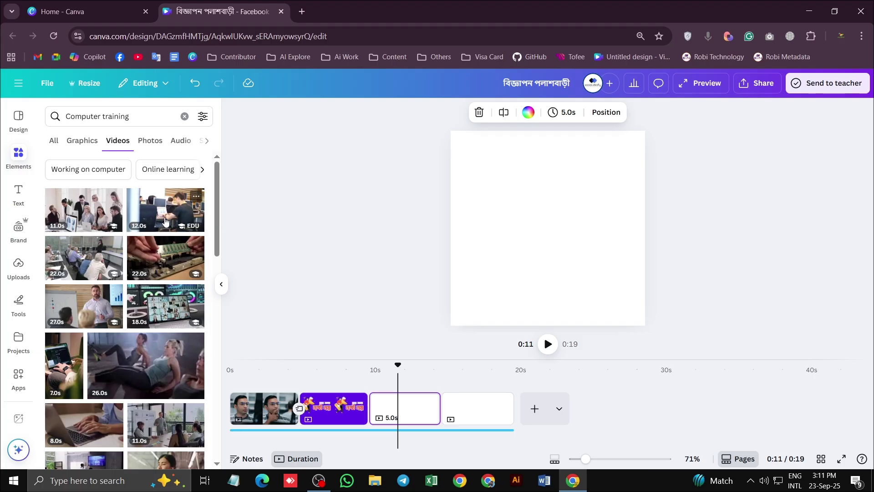
# Switch to the 'Online learning' suggestion and scroll through its video results
pyautogui.click(150, 118)
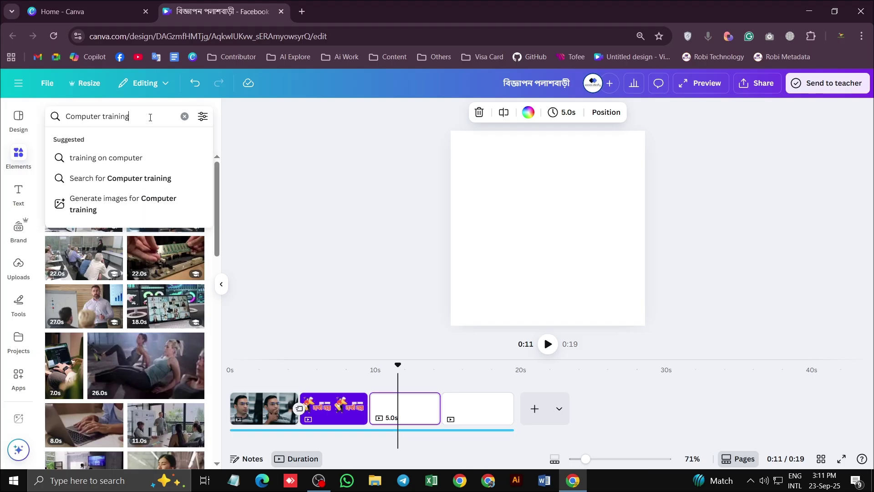
pyautogui.press('Escape')
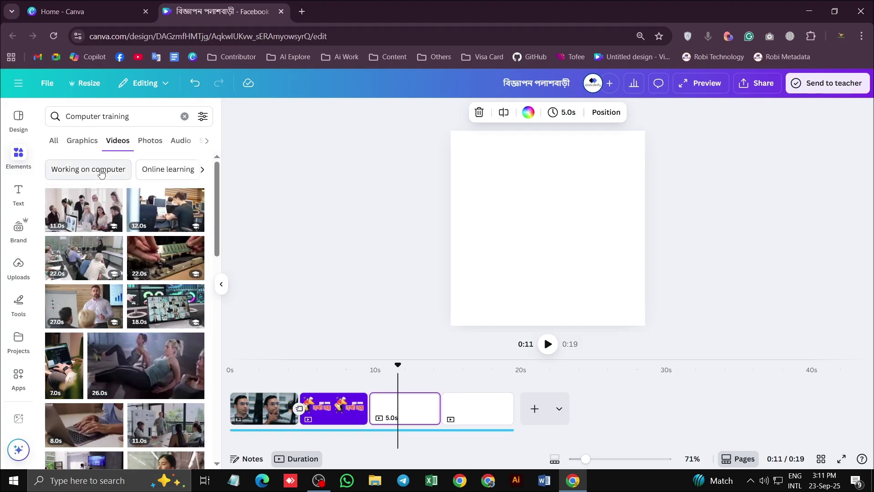
pyautogui.click(169, 169)
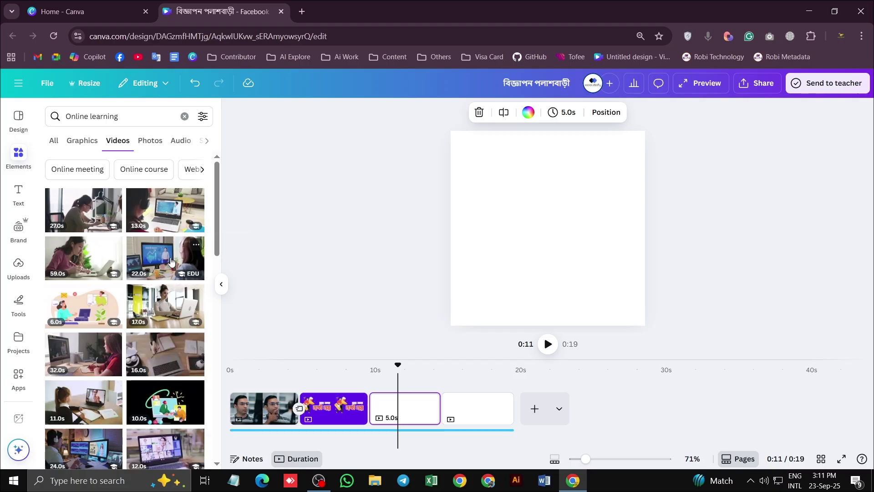
pyautogui.scroll(-4, 165, 286)
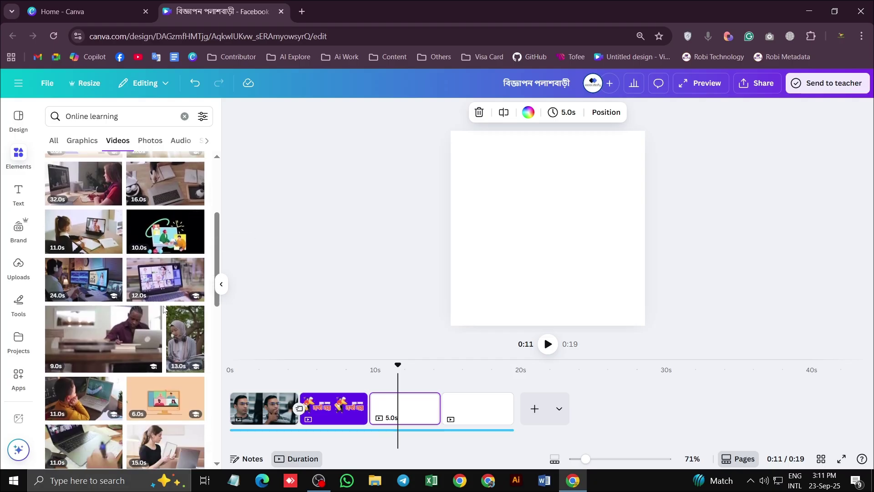
pyautogui.scroll(-1, 167, 282)
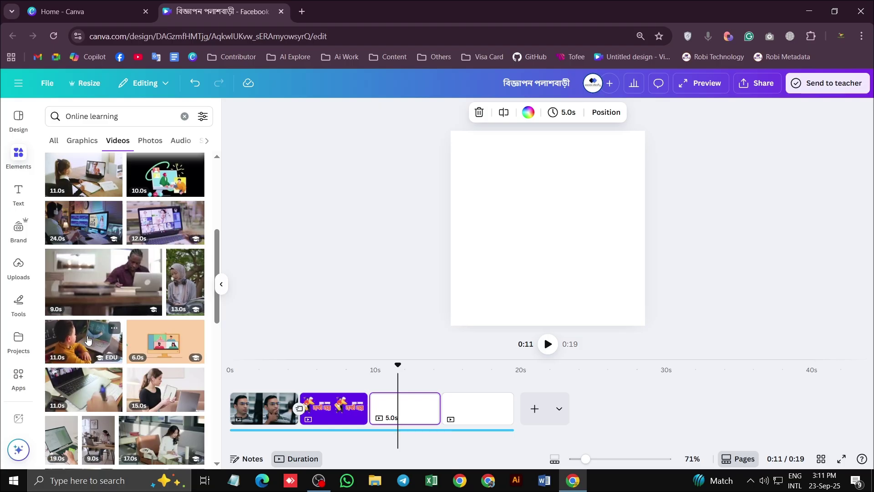
pyautogui.scroll(-6, 89, 339)
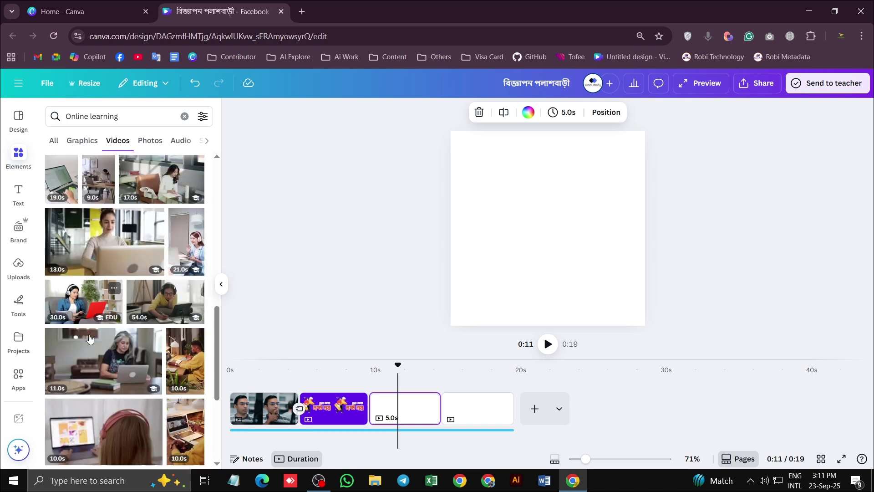
pyautogui.scroll(-5, 90, 339)
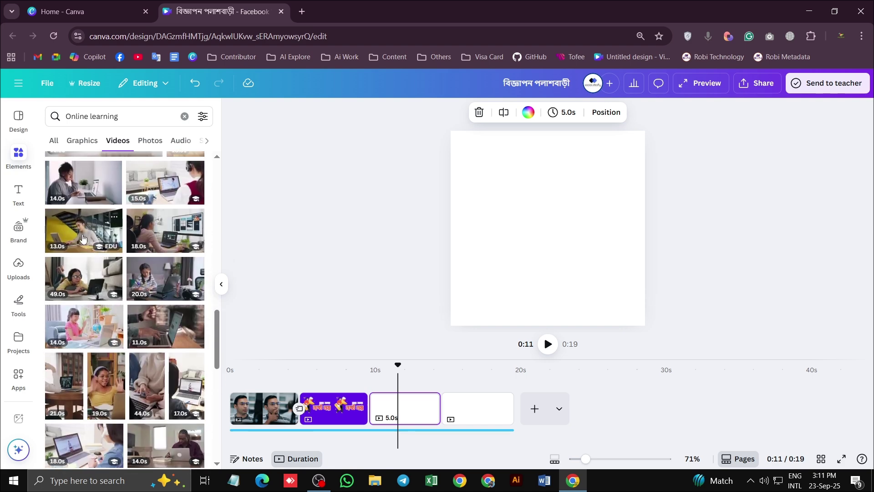
# Add the 20.0s studying-girl video to page 3 and stretch it to fill the page
pyautogui.click(158, 277)
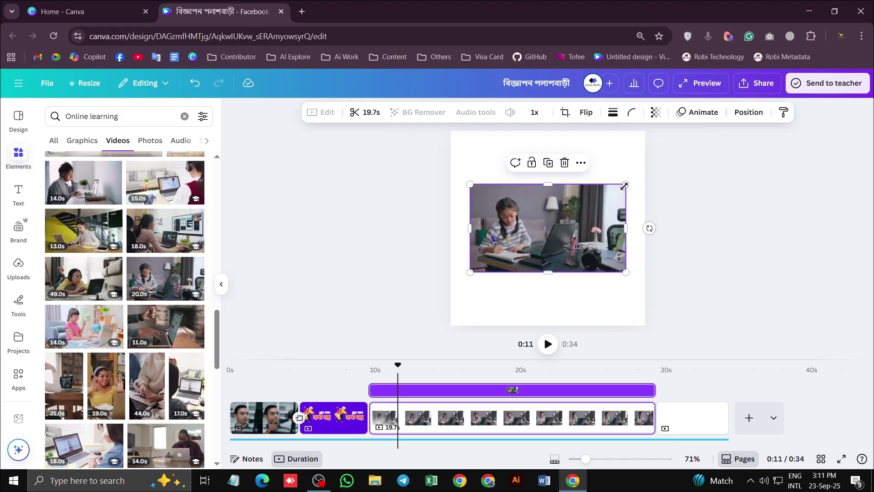
pyautogui.moveTo(625, 185); pyautogui.dragTo(646, 132)
pyautogui.moveTo(564, 196); pyautogui.dragTo(583, 199)
pyautogui.moveTo(470, 228); pyautogui.dragTo(520, 248)
pyautogui.click(387, 247)
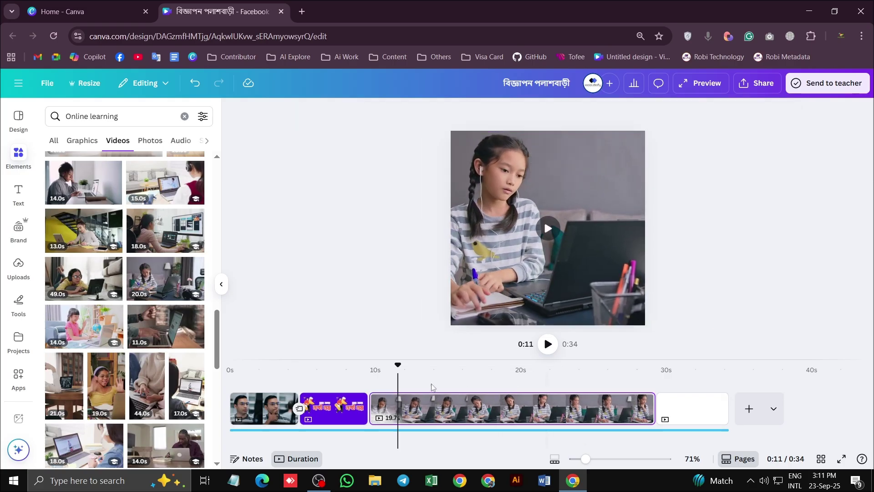
pyautogui.moveTo(396, 364); pyautogui.dragTo(358, 364)
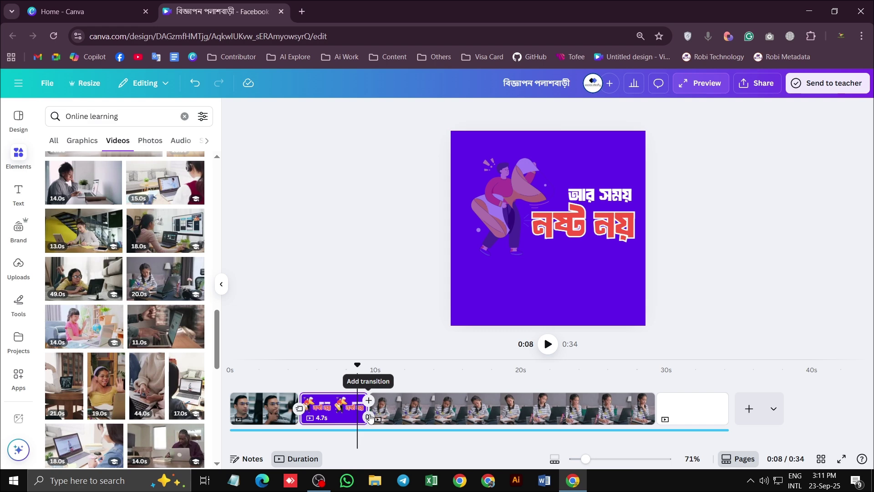
# Join the purple headline page and studying-girl clip with Match & Move, then preview it
pyautogui.click(369, 417)
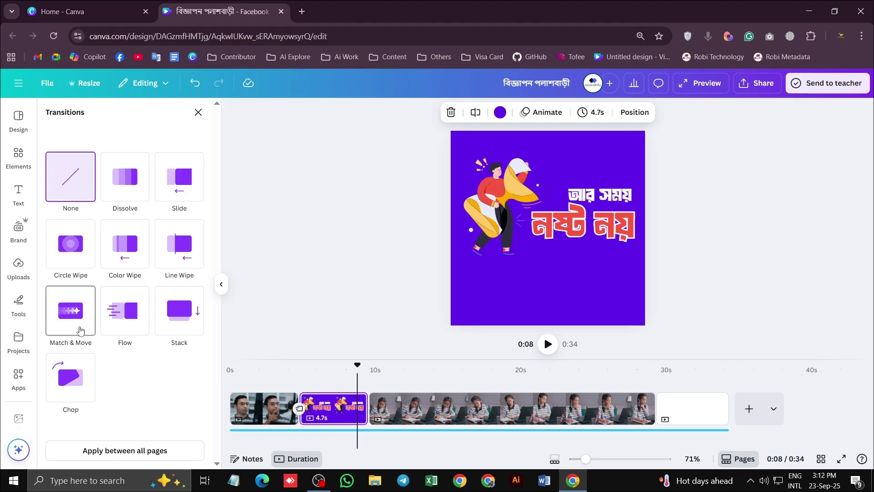
pyautogui.click(74, 324)
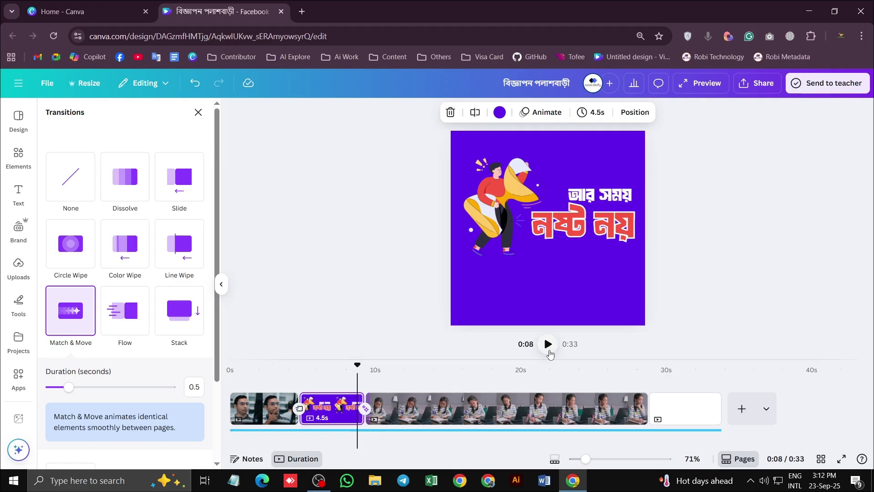
pyautogui.click(328, 369)
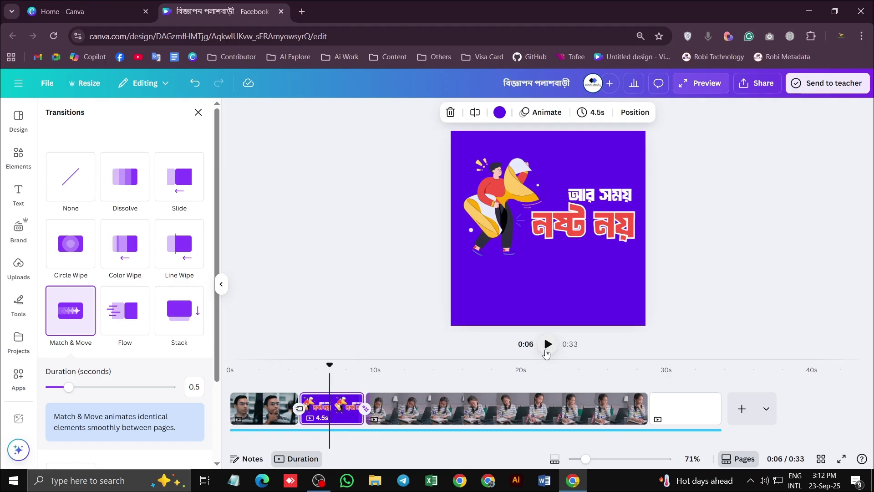
pyautogui.click(547, 345)
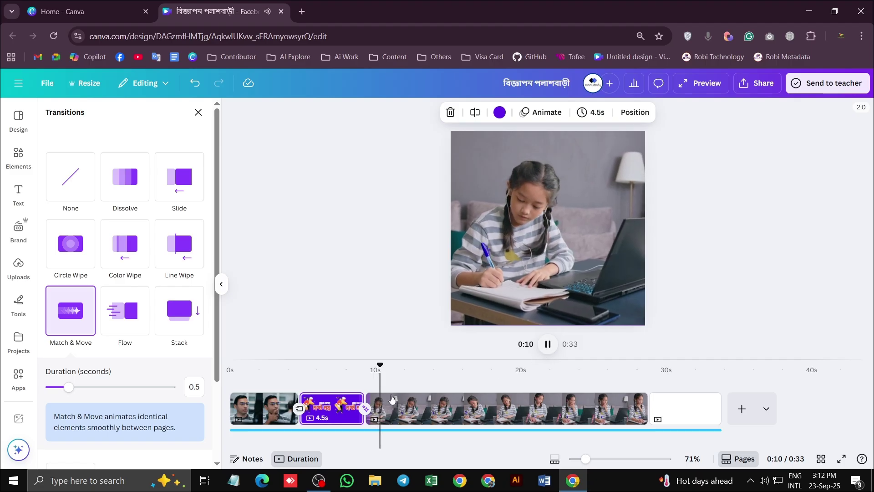
pyautogui.click(547, 348)
pyautogui.click(331, 412)
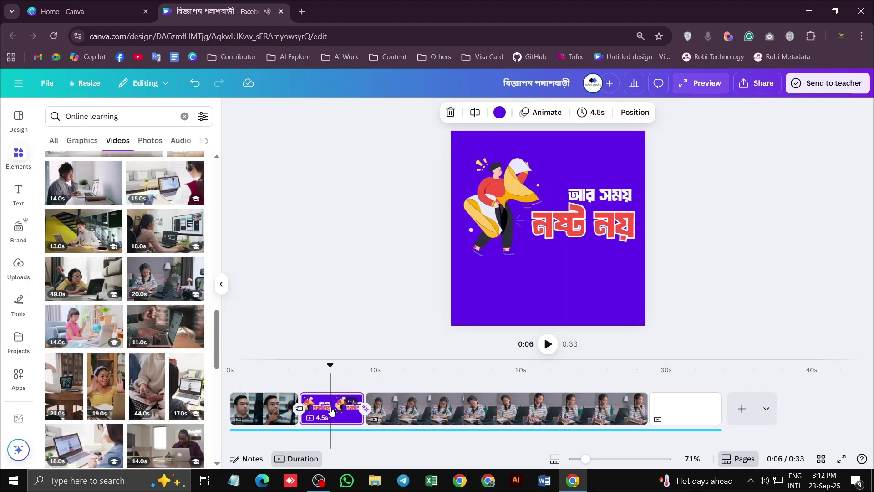
pyautogui.click(547, 344)
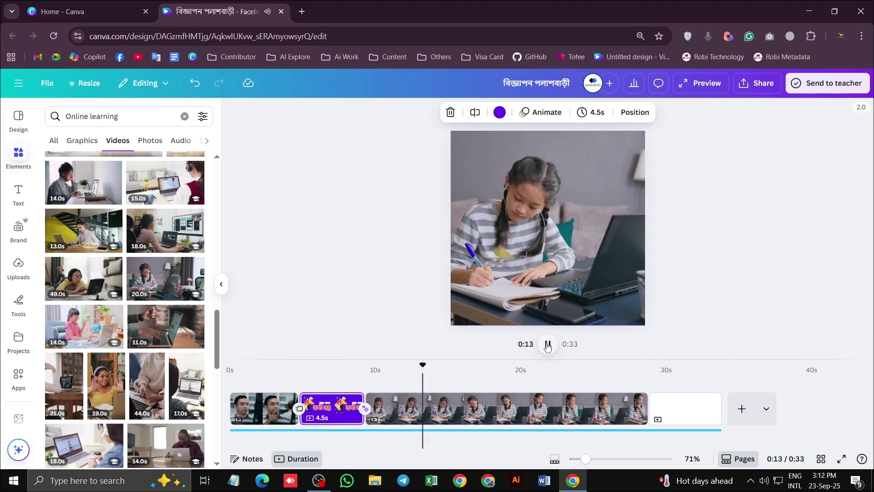
pyautogui.click(547, 344)
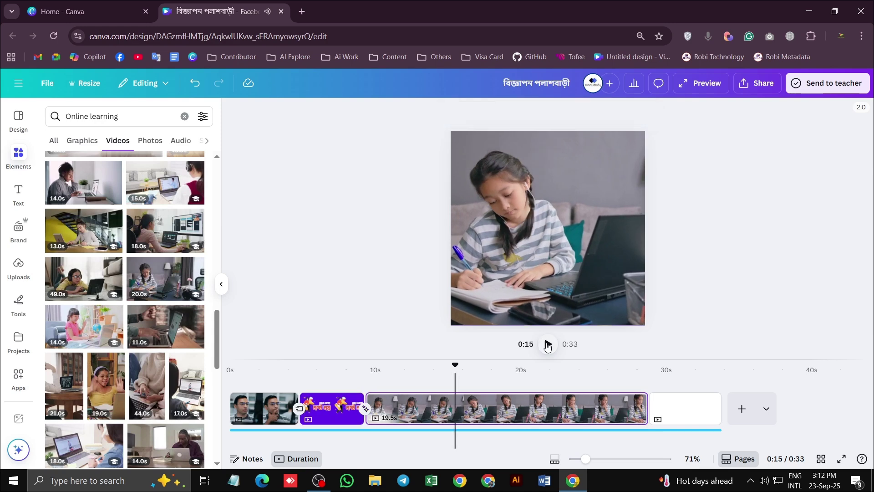
pyautogui.click(441, 364)
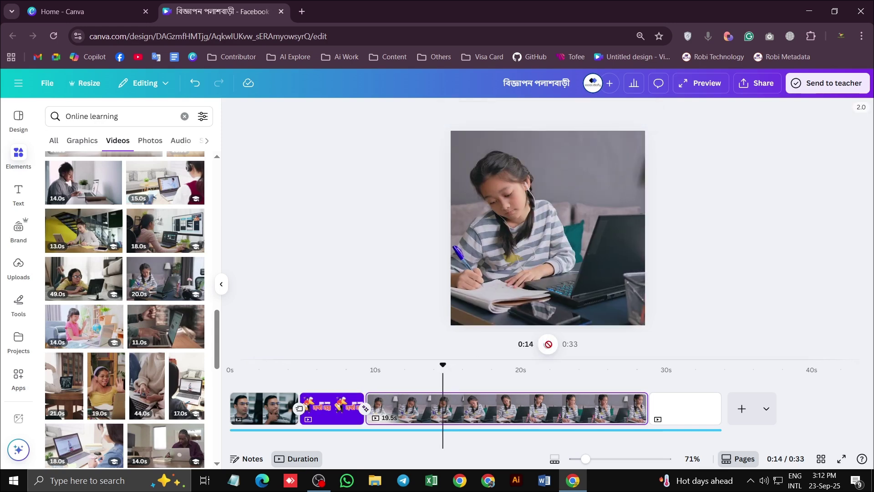
pyautogui.click(548, 344)
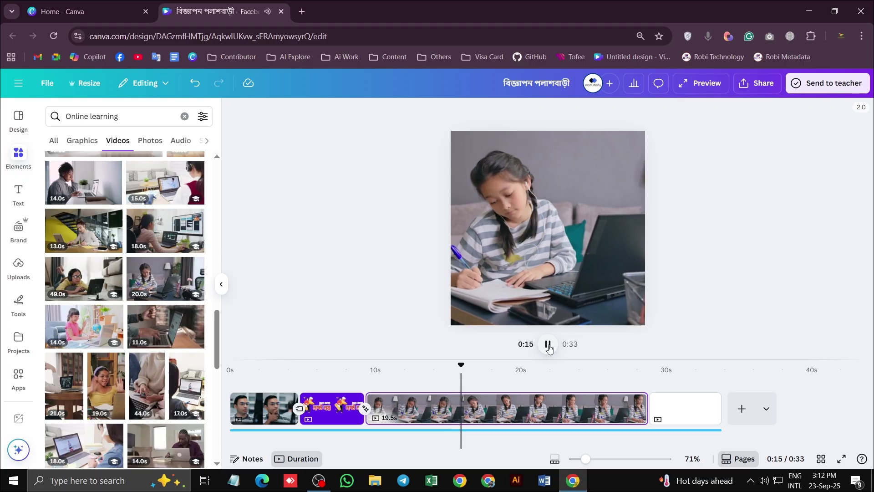
pyautogui.click(547, 344)
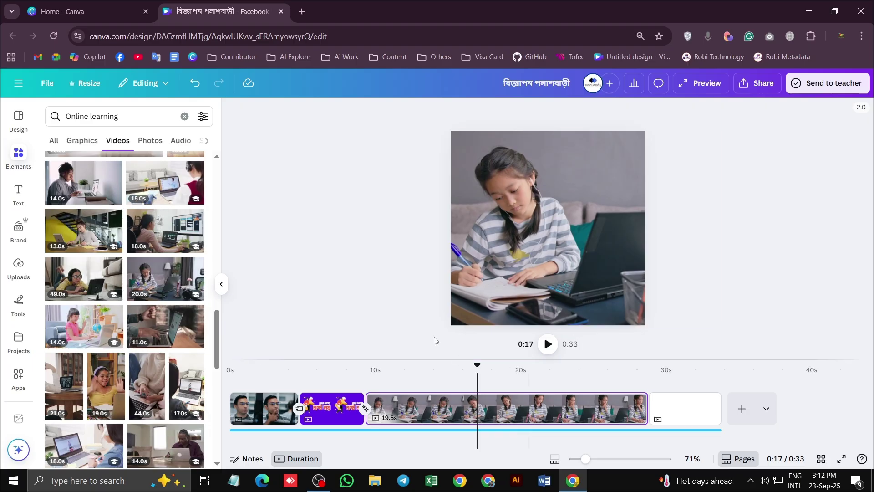
pyautogui.moveTo(476, 365); pyautogui.dragTo(470, 366)
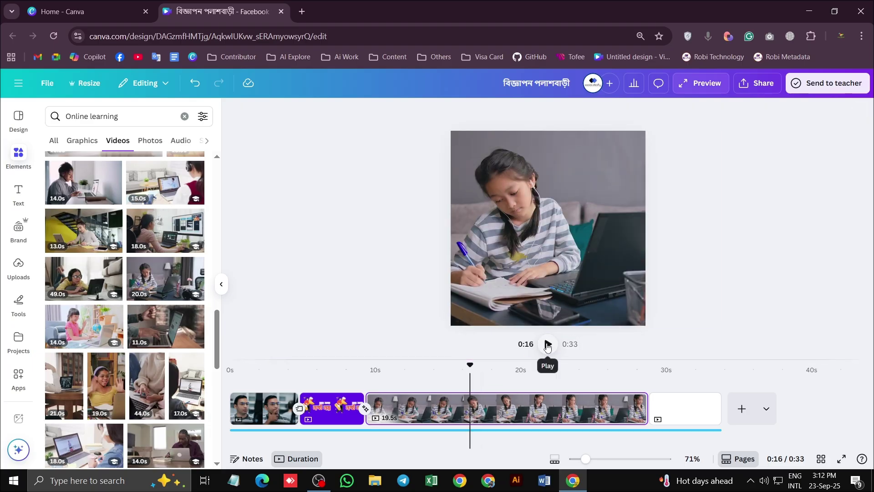
pyautogui.click(547, 345)
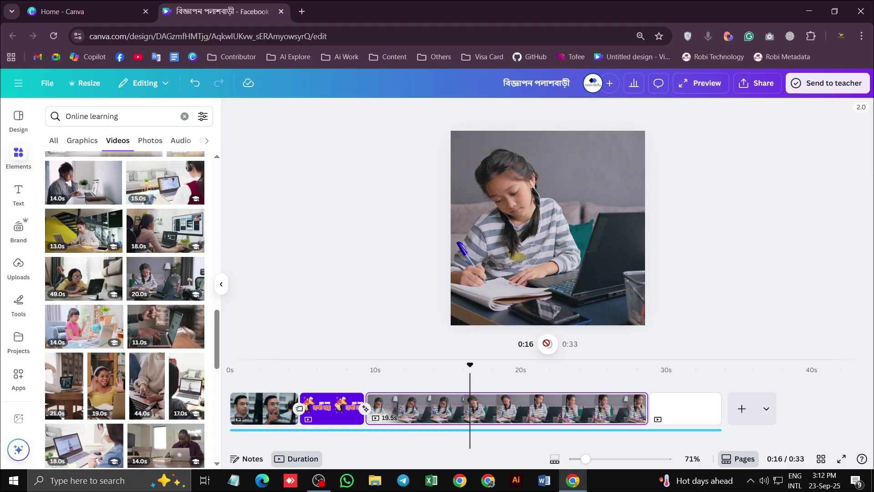
pyautogui.click(547, 344)
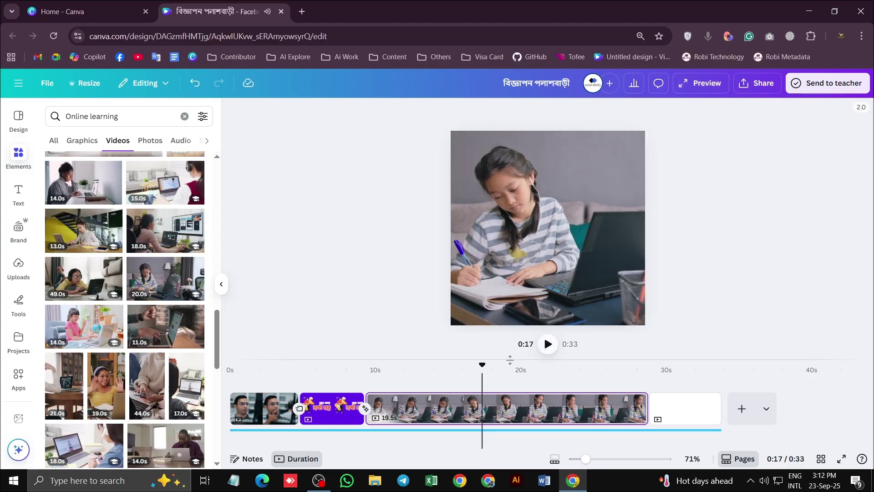
pyautogui.moveTo(483, 367); pyautogui.dragTo(447, 368)
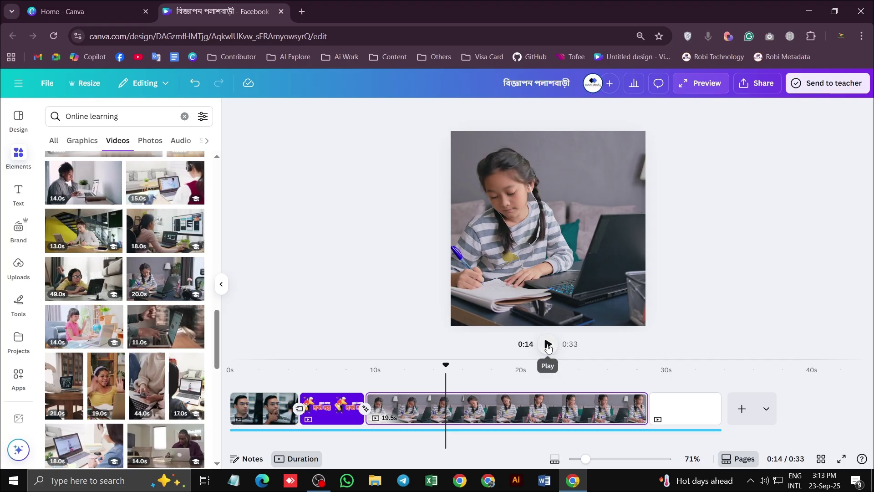
pyautogui.click(547, 346)
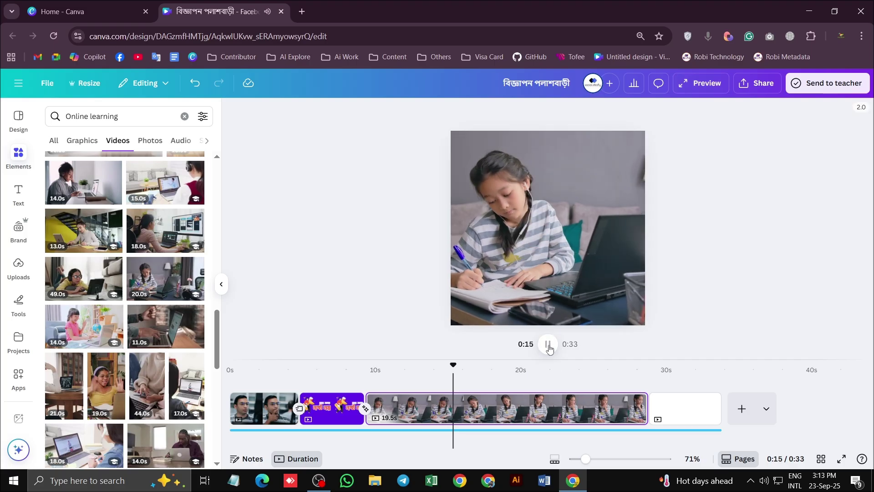
pyautogui.click(548, 345)
pyautogui.moveTo(450, 368); pyautogui.dragTo(411, 367)
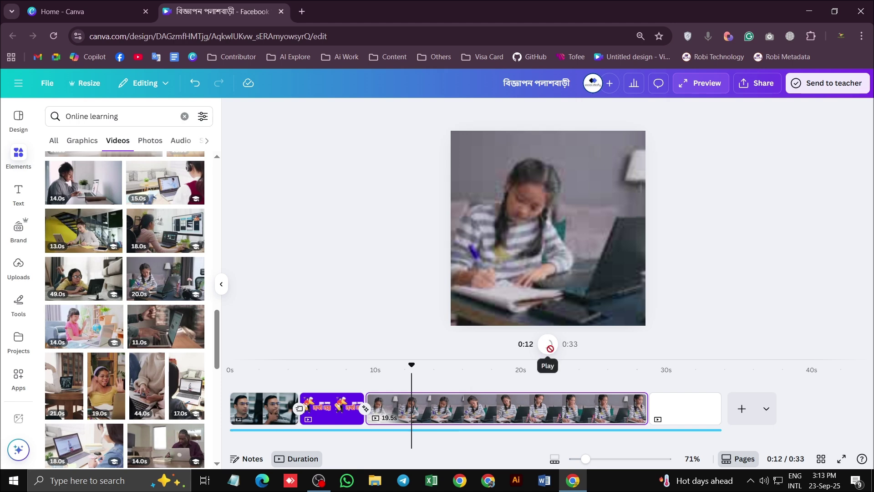
pyautogui.click(549, 348)
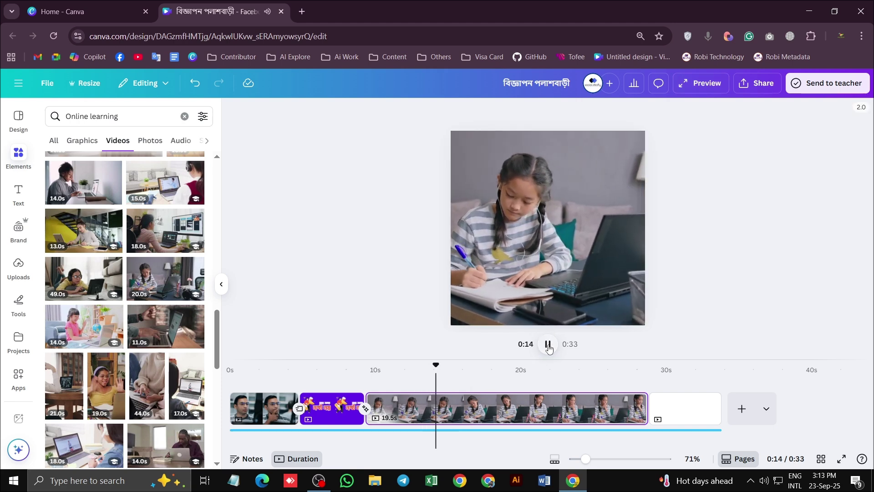
pyautogui.click(549, 347)
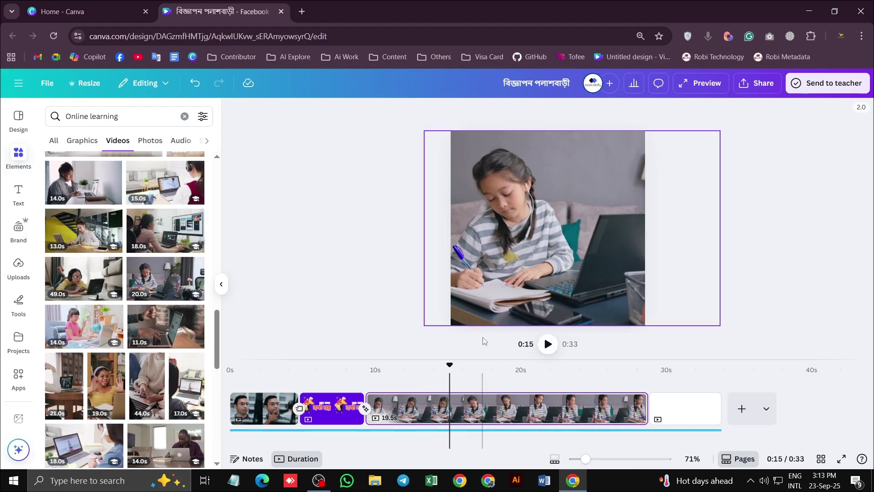
# Shorten the girl-writing clip, add a blank 5-second page, and play through to check
pyautogui.moveTo(646, 409); pyautogui.dragTo(442, 408)
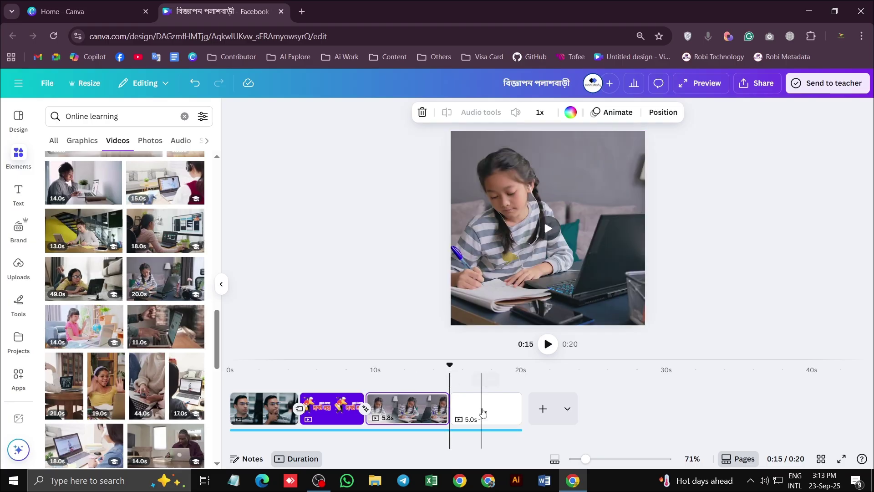
pyautogui.click(482, 412)
pyautogui.click(543, 408)
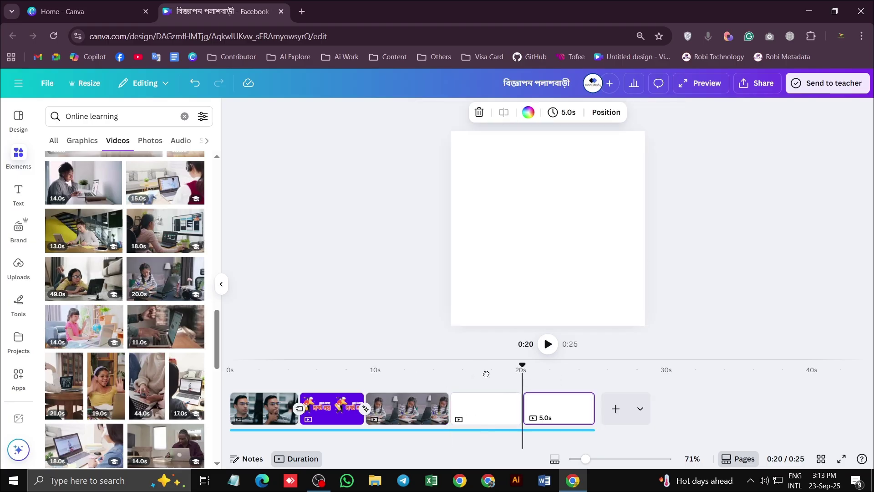
pyautogui.click(458, 370)
pyautogui.click(548, 345)
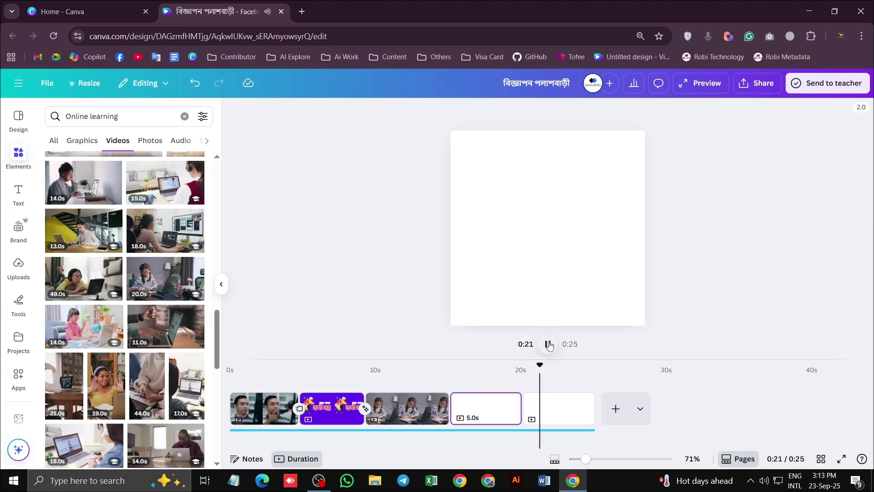
pyautogui.click(549, 345)
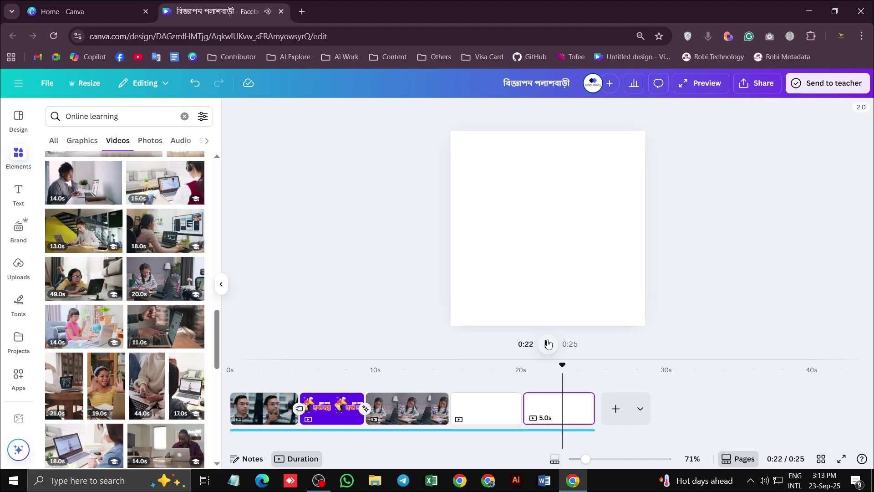
pyautogui.click(483, 405)
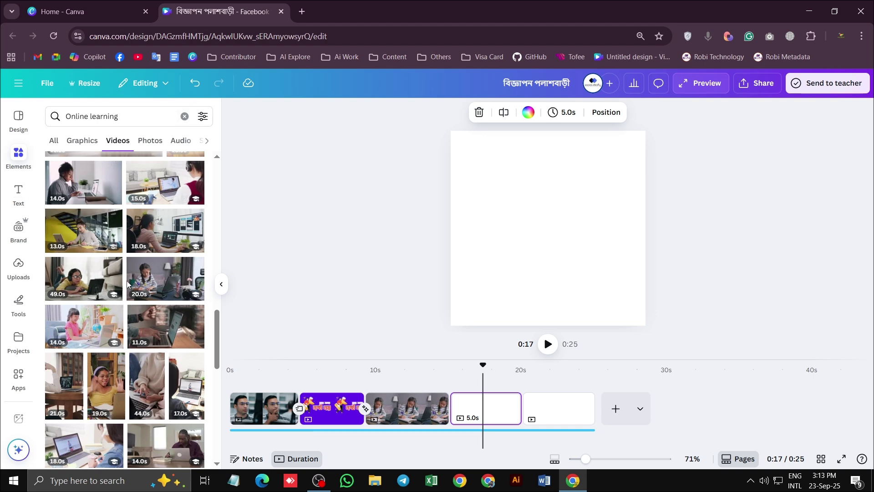
# Change the video search from 'Online learning' to 'ai learning'
pyautogui.scroll(-10, 145, 313)
pyautogui.scroll(-5, 144, 313)
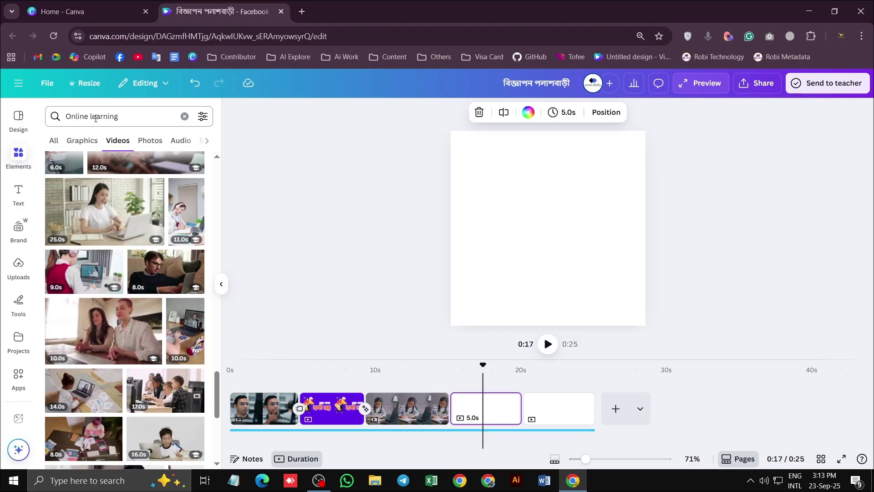
pyautogui.doubleClick(60, 116)
pyautogui.write('ai')
pyautogui.press('Return')
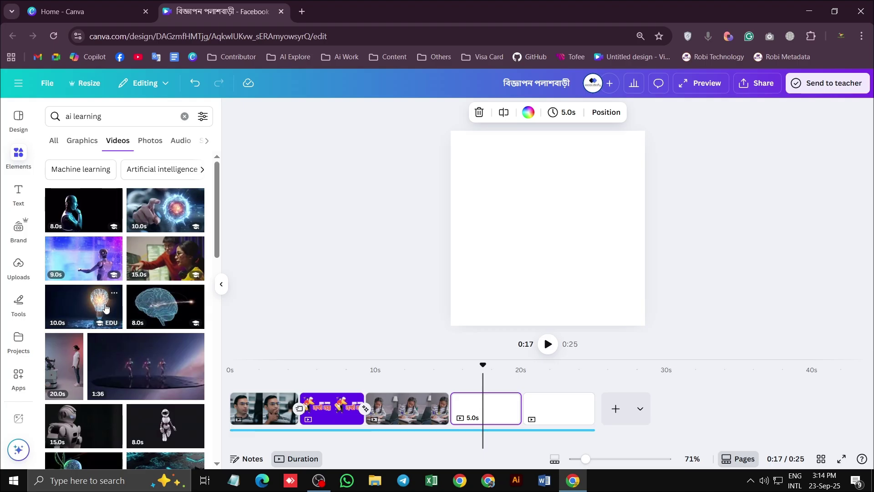
# Scroll through the 'ai learning' video results looking for an AI clip
pyautogui.scroll(-4, 120, 359)
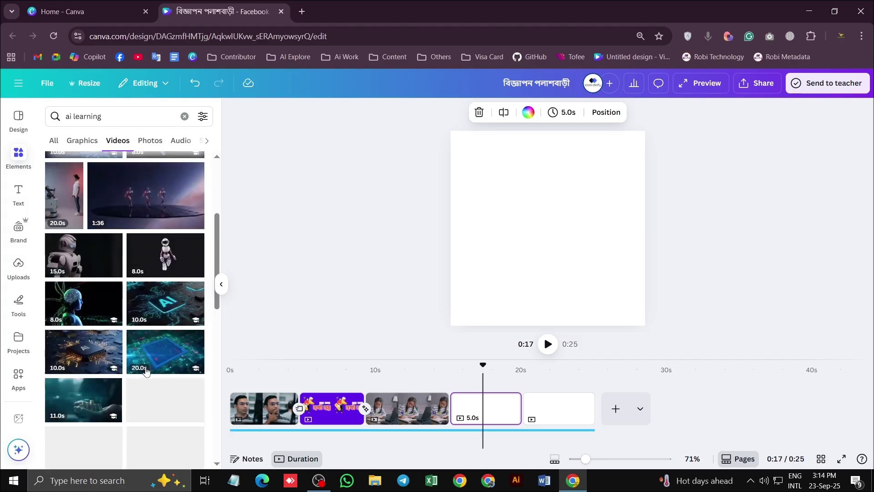
pyautogui.scroll(-4, 91, 309)
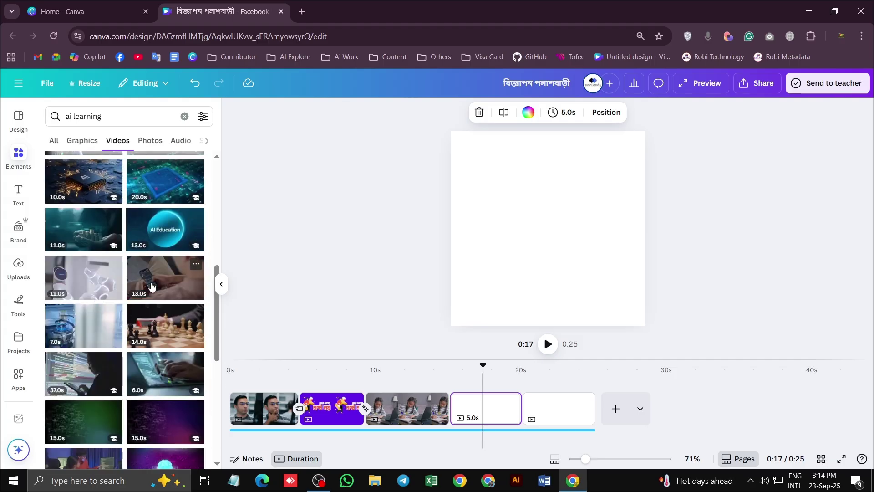
pyautogui.scroll(-3, 158, 277)
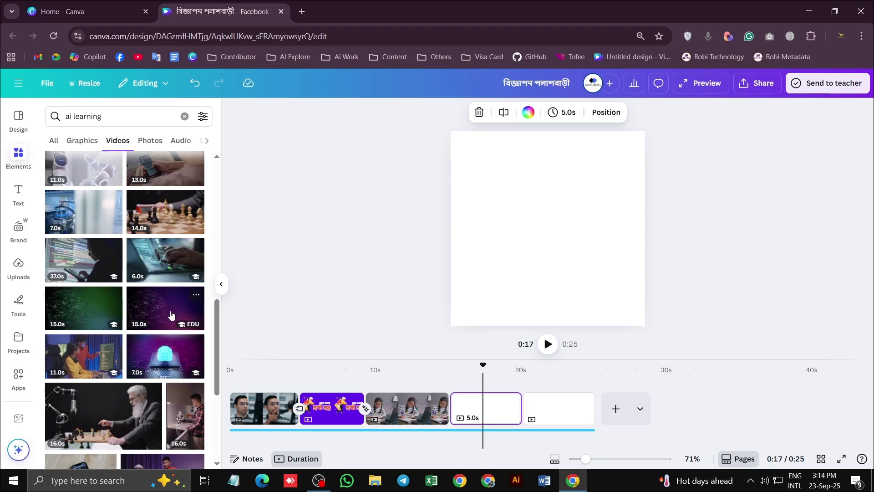
pyautogui.scroll(-4, 123, 321)
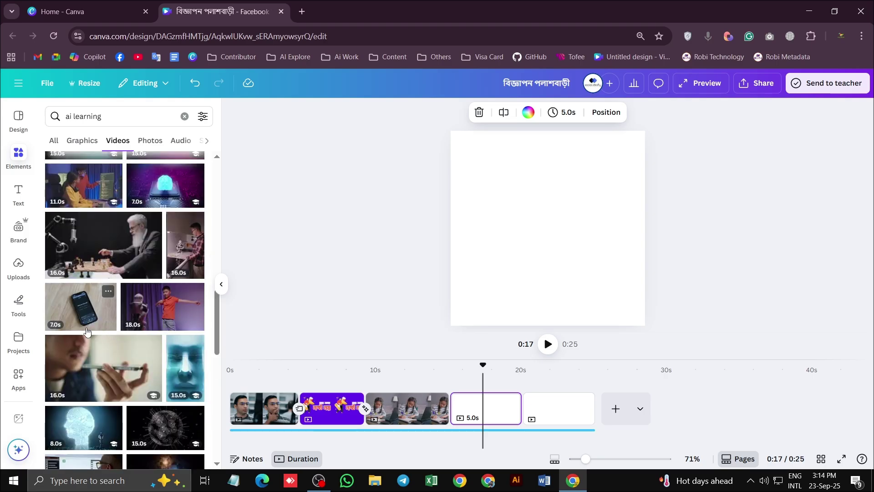
pyautogui.scroll(-3, 109, 331)
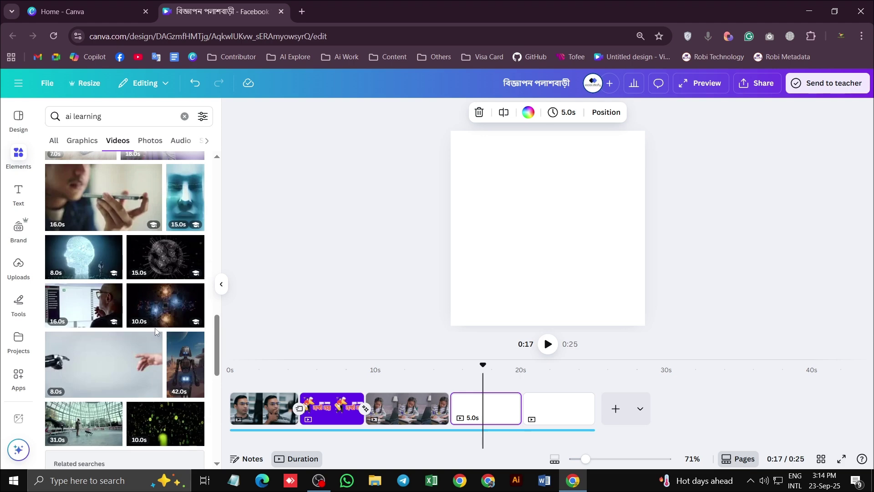
pyautogui.scroll(-4, 151, 329)
pyautogui.scroll(-4, 131, 336)
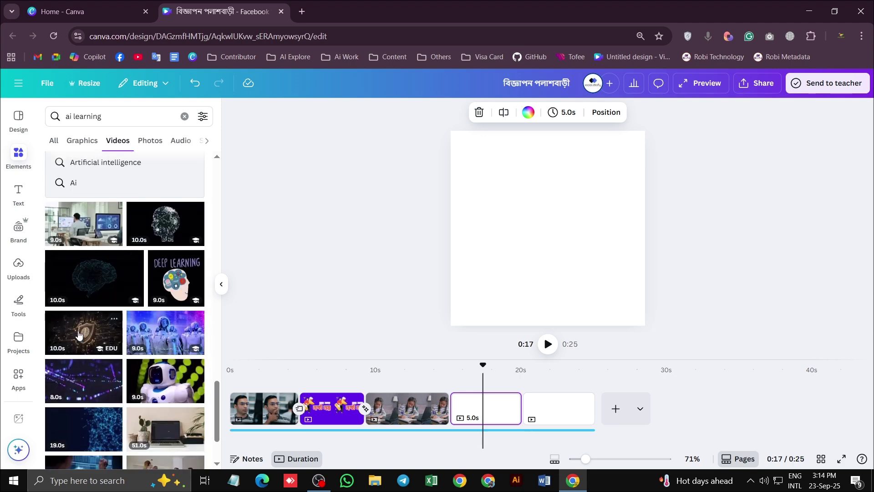
pyautogui.scroll(-3, 131, 339)
pyautogui.scroll(-3, 131, 344)
pyautogui.scroll(-4, 132, 343)
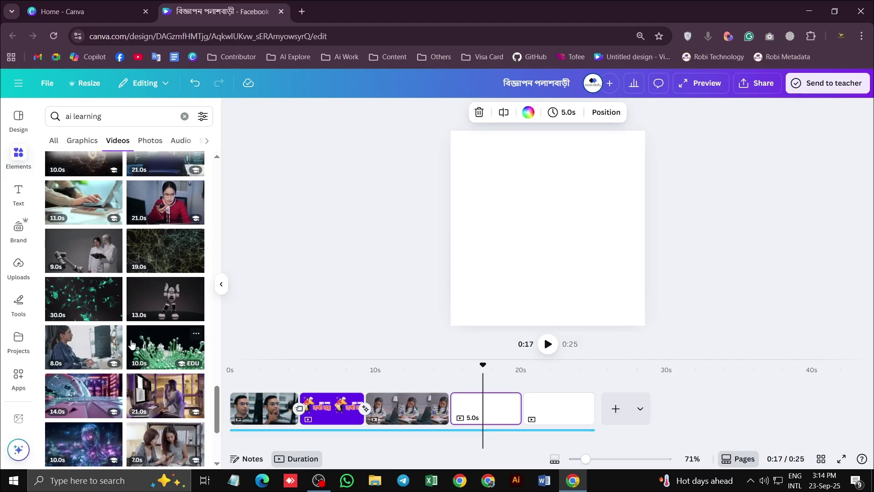
pyautogui.scroll(-3, 131, 344)
pyautogui.scroll(15, 137, 351)
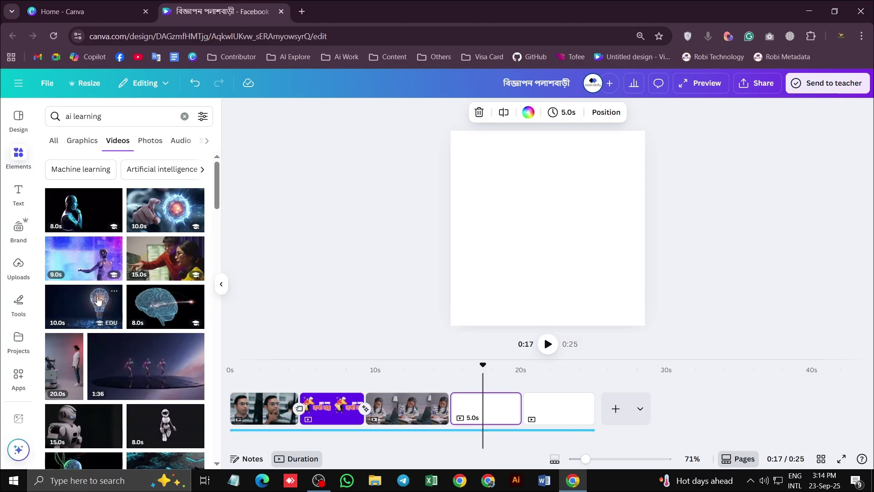
pyautogui.scroll(-5, 96, 260)
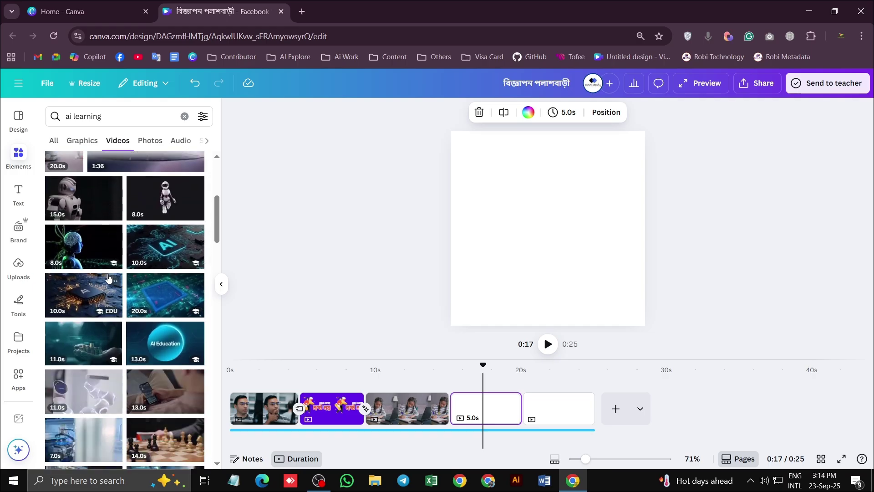
pyautogui.scroll(5, 108, 278)
pyautogui.click(102, 214)
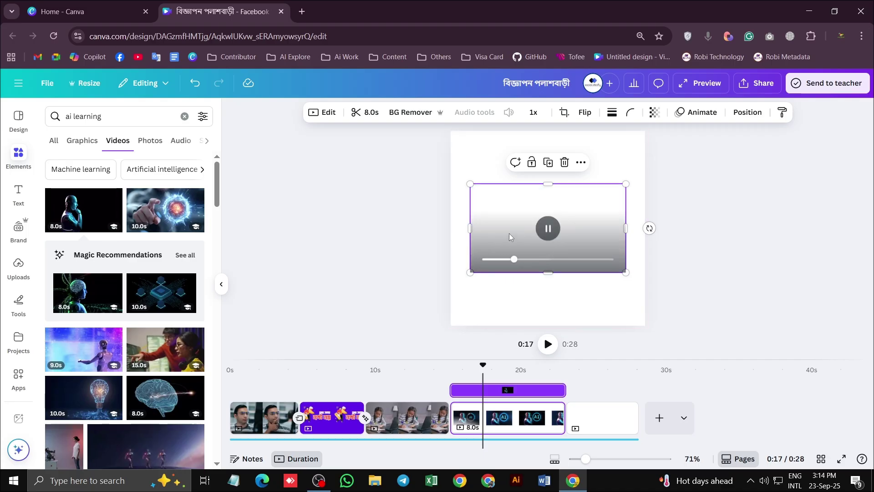
pyautogui.moveTo(521, 260); pyautogui.dragTo(492, 260)
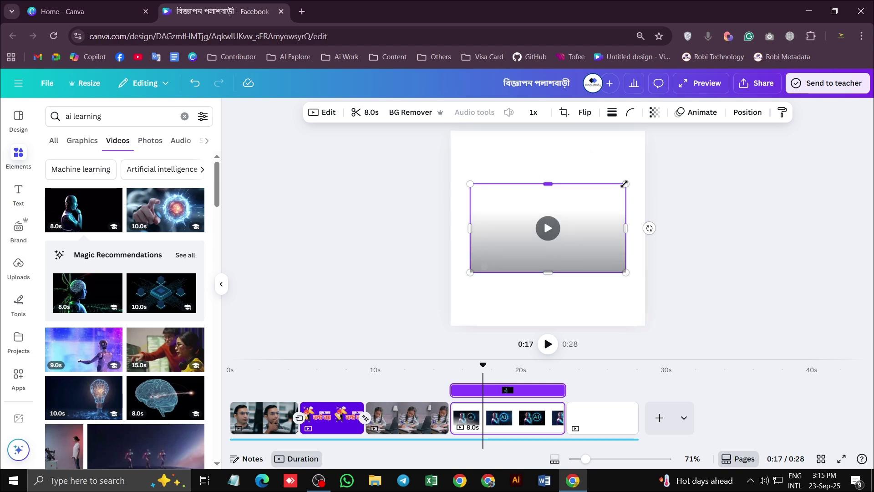
pyautogui.moveTo(625, 183); pyautogui.dragTo(645, 131)
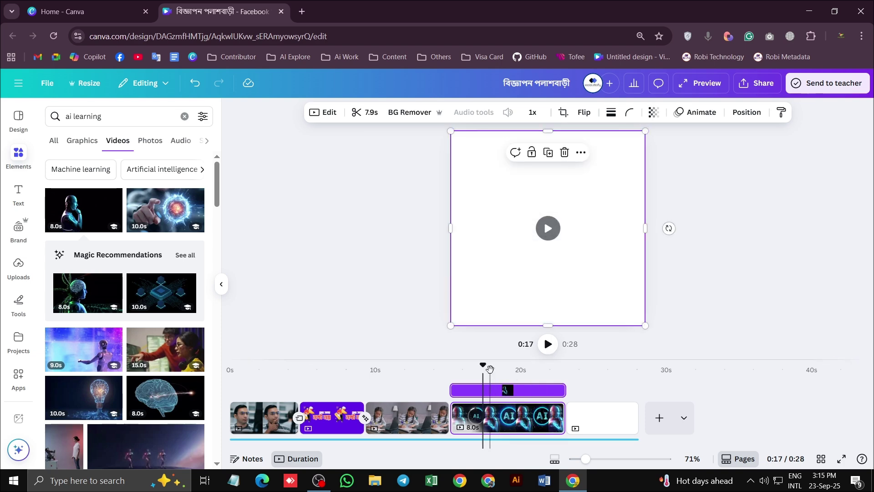
pyautogui.moveTo(483, 365); pyautogui.dragTo(448, 367)
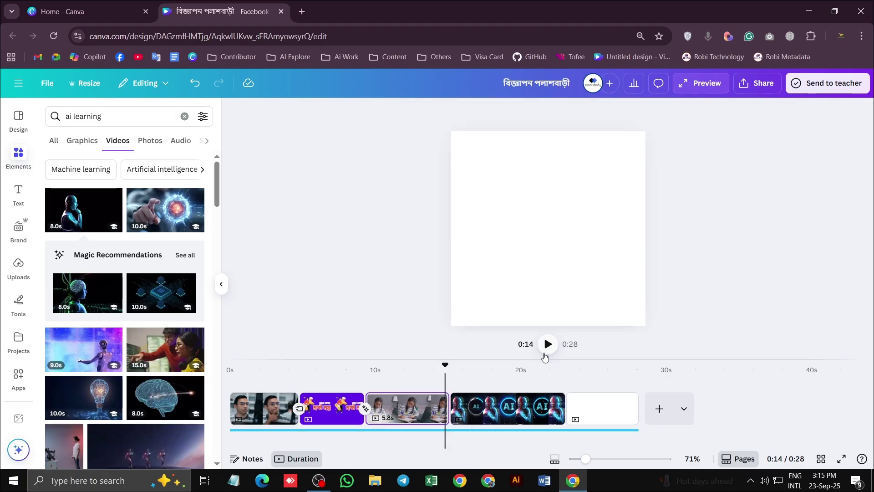
pyautogui.click(548, 344)
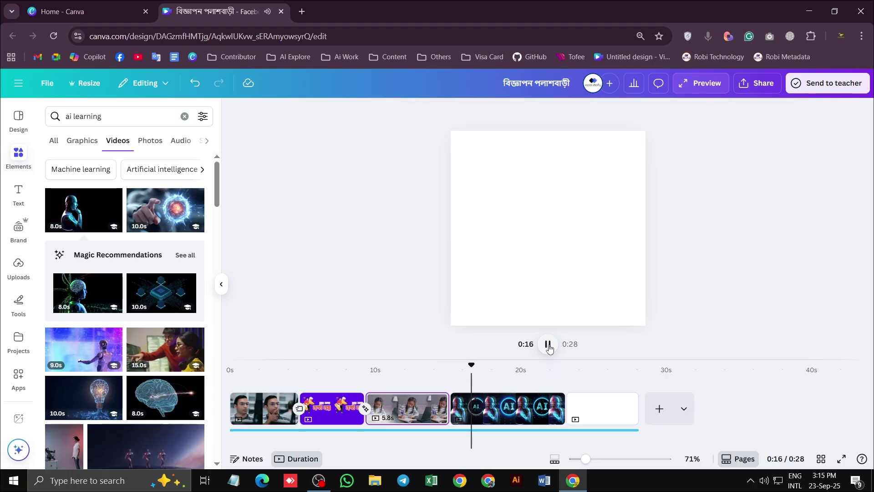
pyautogui.click(548, 345)
pyautogui.click(512, 400)
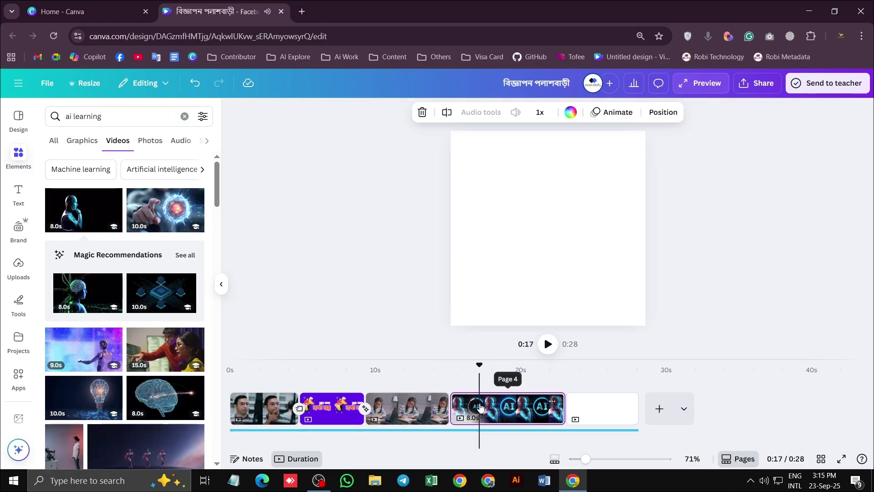
pyautogui.click(530, 241)
pyautogui.moveTo(542, 238); pyautogui.dragTo(531, 256)
pyautogui.hotkey('ctrl', 'z')
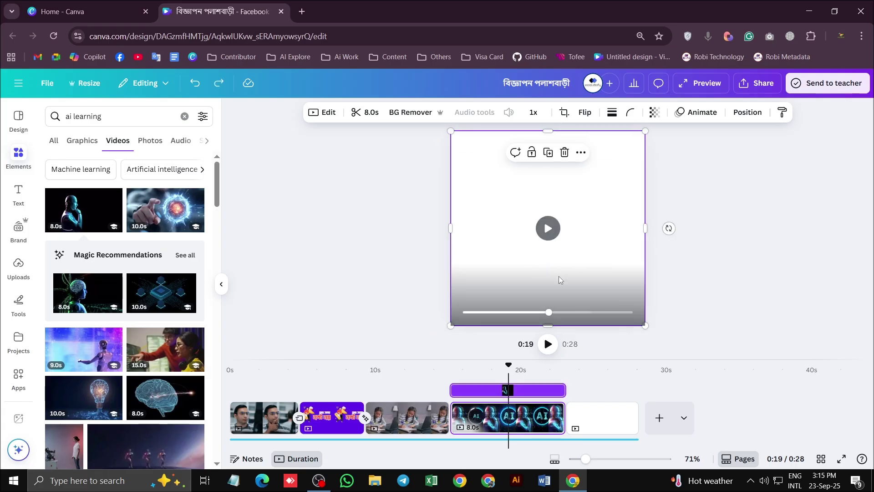
pyautogui.moveTo(548, 312); pyautogui.dragTo(465, 312)
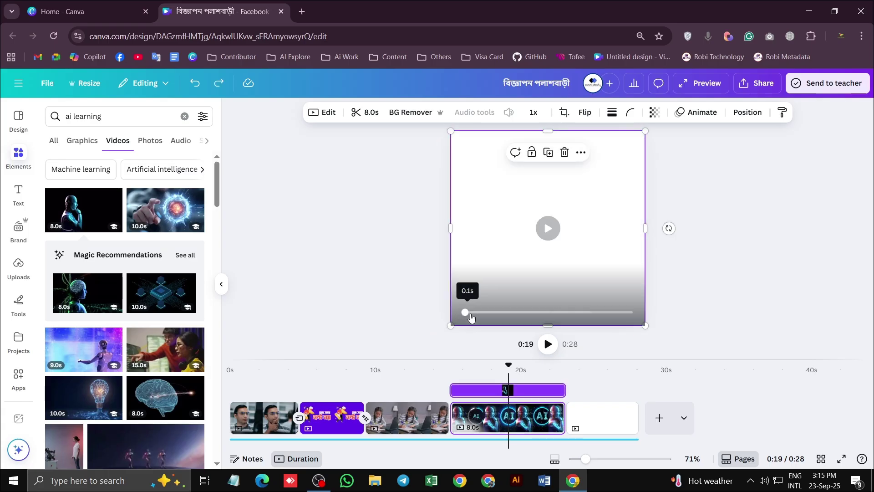
pyautogui.click(547, 347)
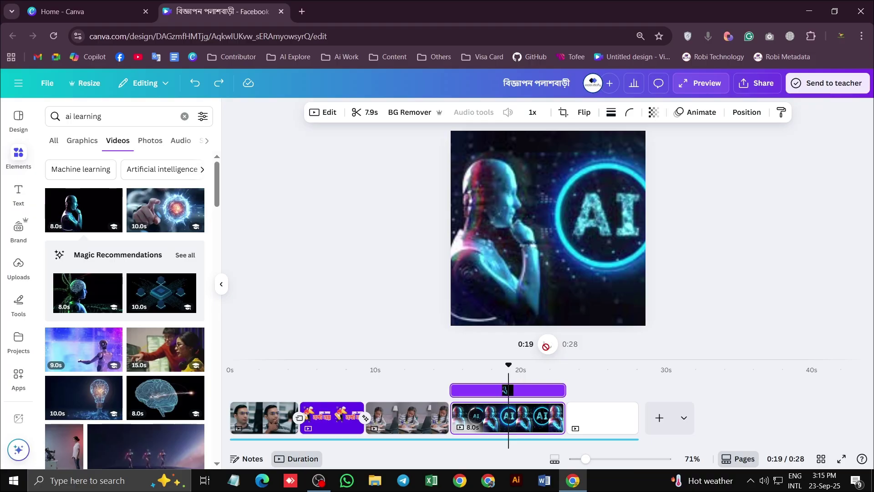
pyautogui.click(546, 346)
pyautogui.click(509, 370)
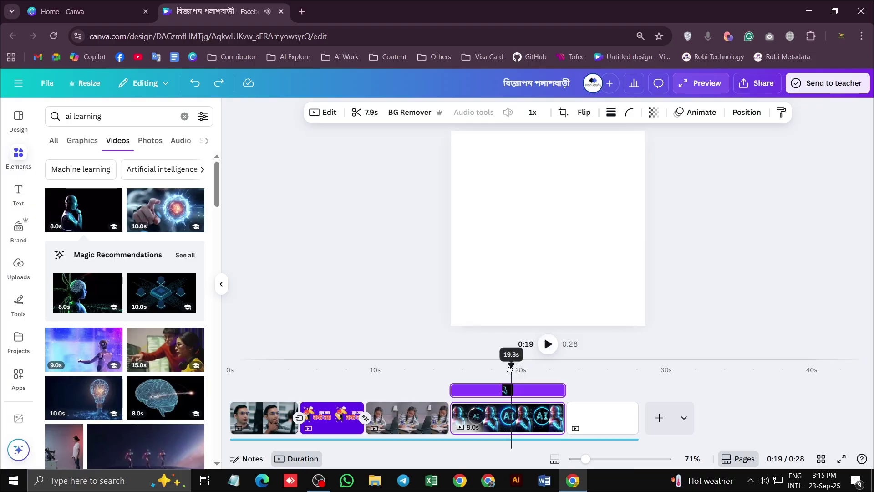
pyautogui.moveTo(510, 370); pyautogui.dragTo(453, 376)
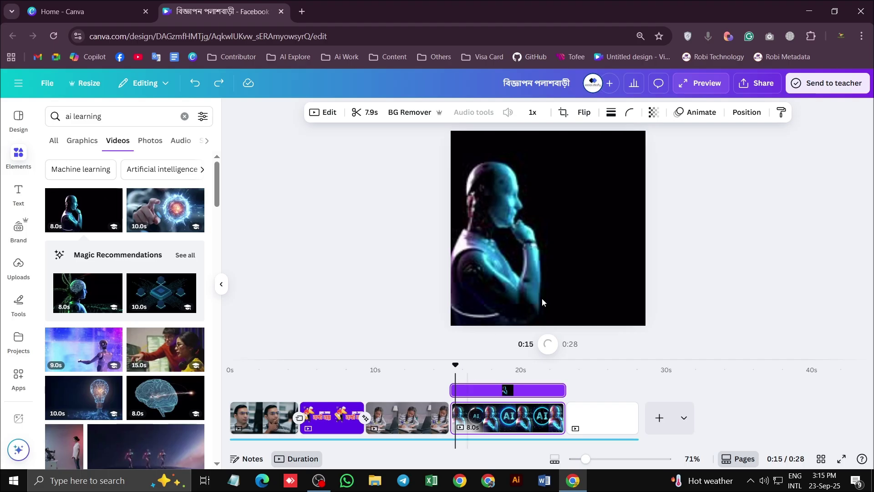
pyautogui.click(528, 237)
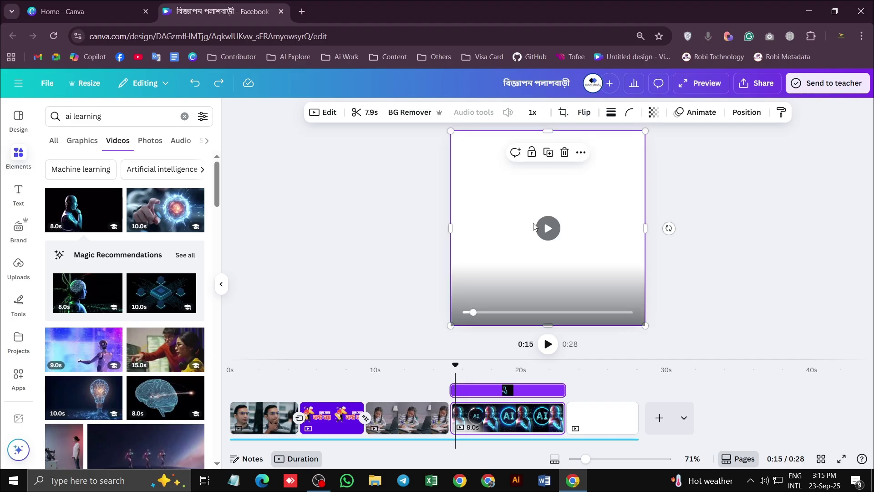
pyautogui.click(548, 345)
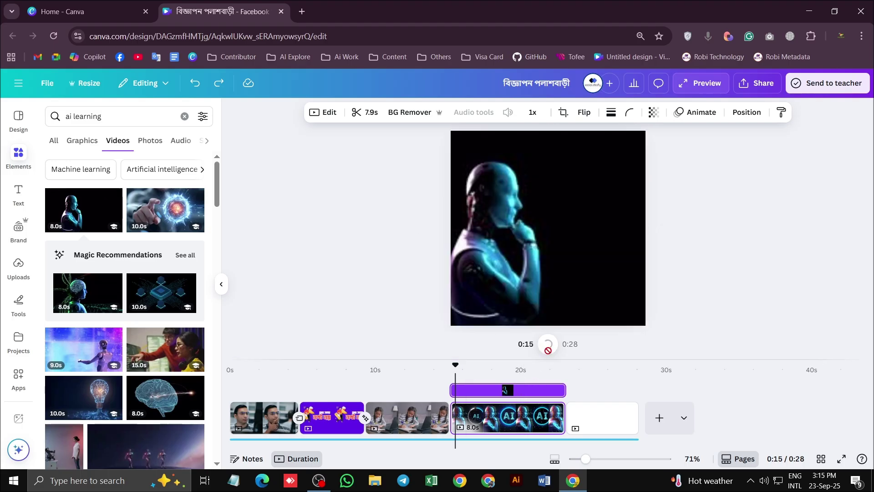
pyautogui.click(548, 345)
pyautogui.click(555, 203)
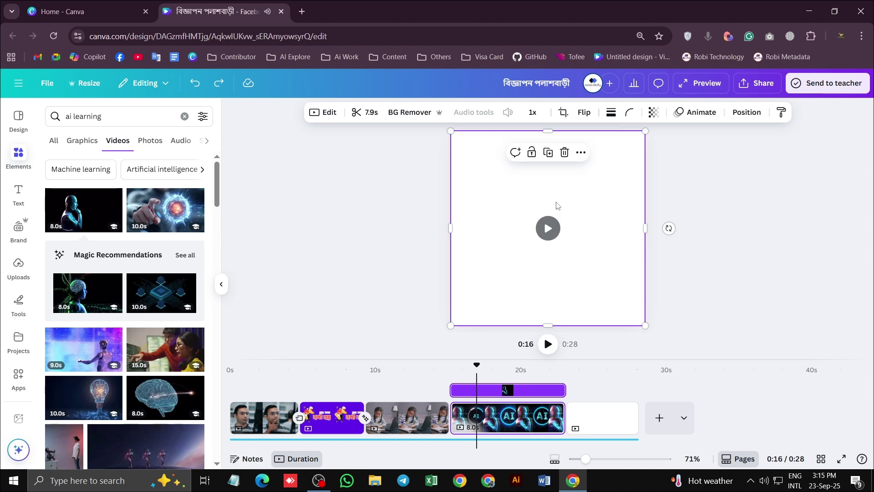
pyautogui.press('Delete')
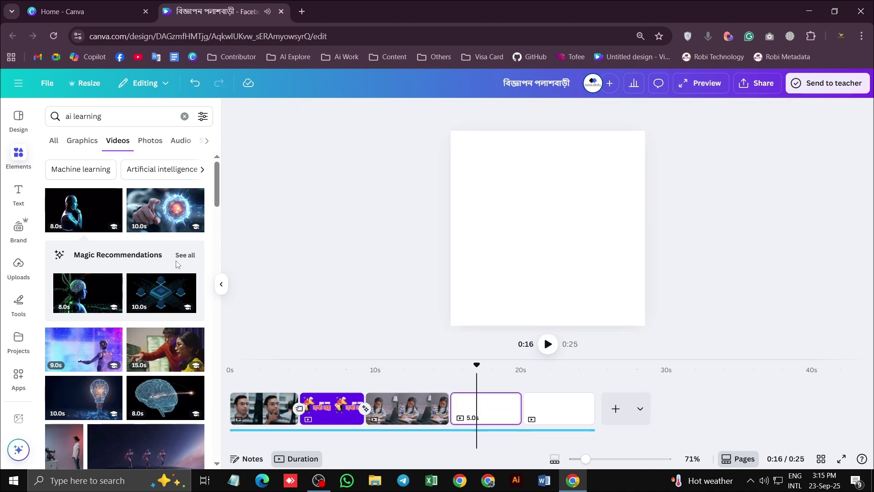
# Add the glowing lightbulb video to page 4, enlarge it to fill the page, and scrub it
pyautogui.scroll(-3, 98, 293)
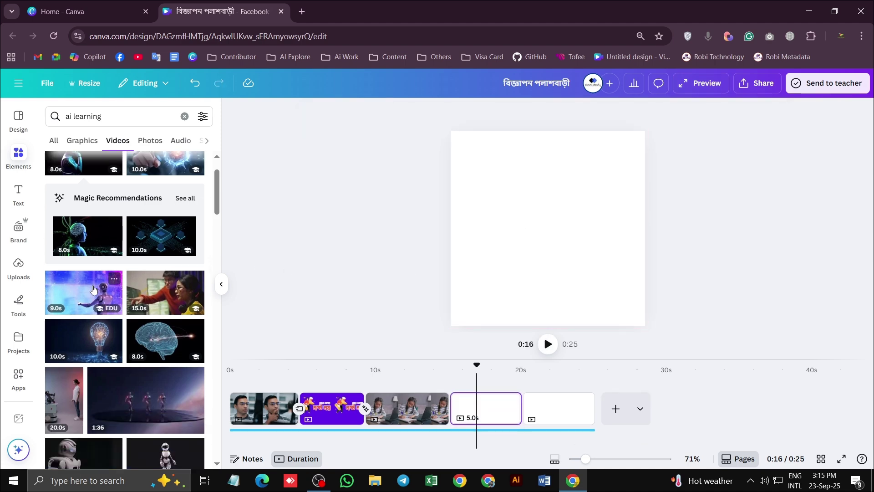
pyautogui.click(86, 288)
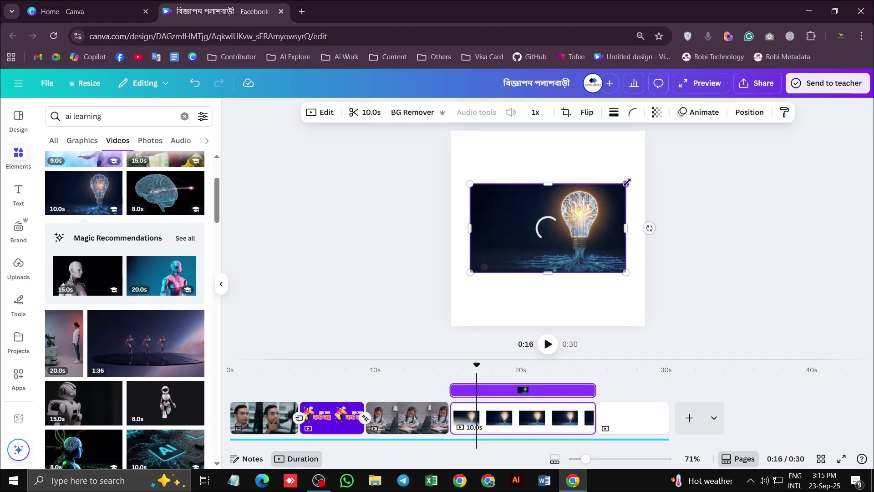
pyautogui.moveTo(625, 185); pyautogui.dragTo(646, 129)
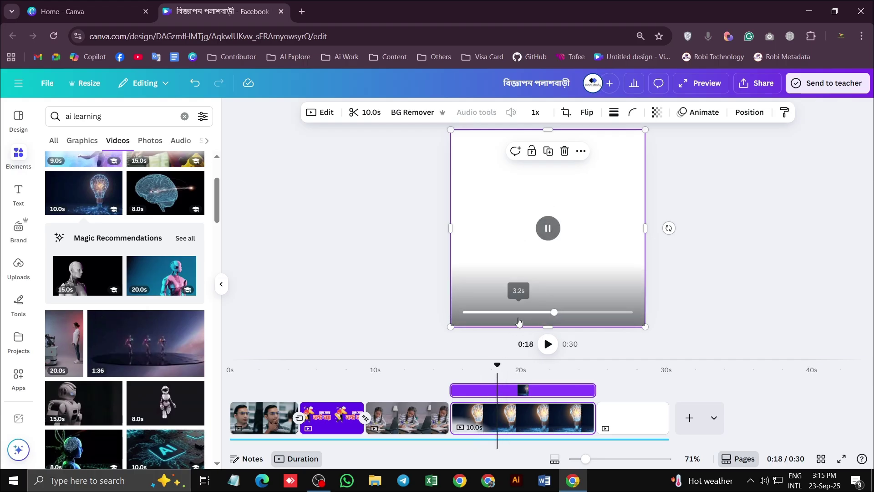
pyautogui.click(512, 314)
pyautogui.moveTo(467, 314); pyautogui.dragTo(578, 312)
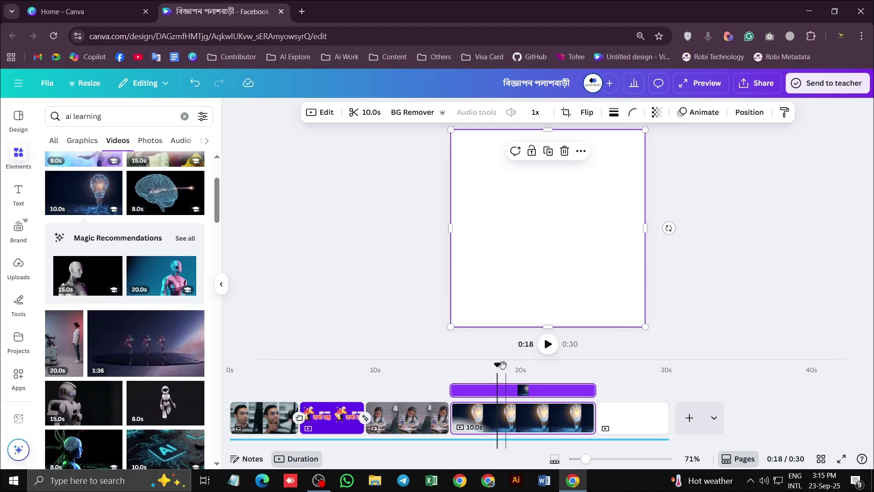
pyautogui.moveTo(497, 364); pyautogui.dragTo(428, 367)
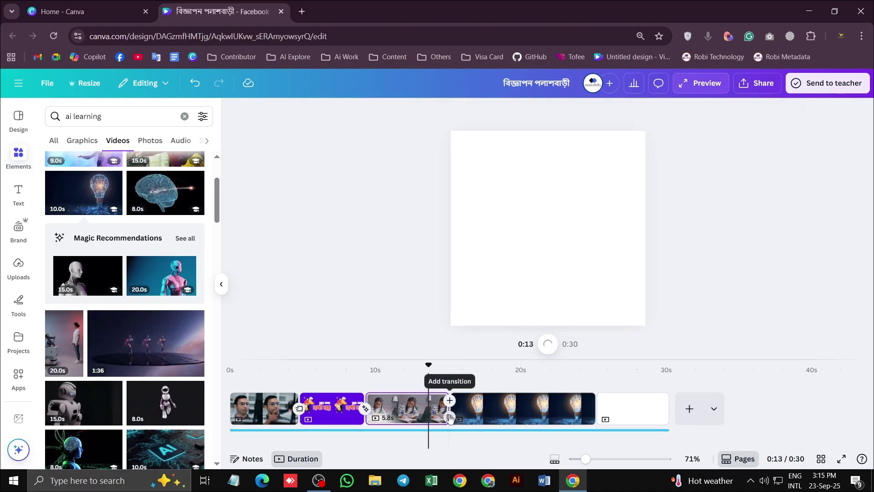
# Put a Slide transition between the studying-girl clip and the lightbulb clip, then play it back
pyautogui.click(450, 418)
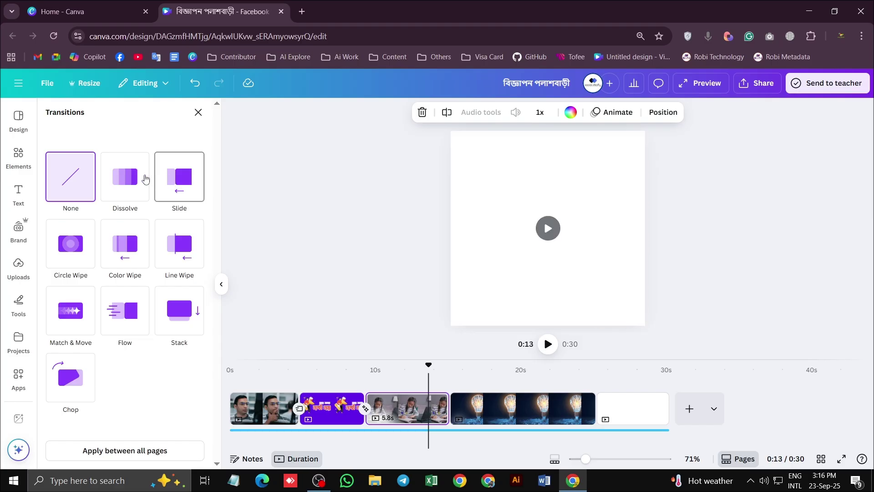
pyautogui.click(179, 177)
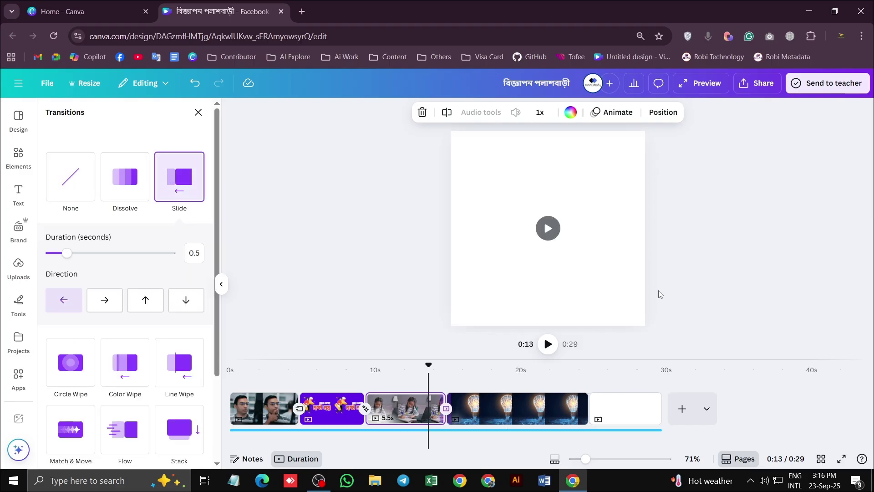
pyautogui.click(548, 344)
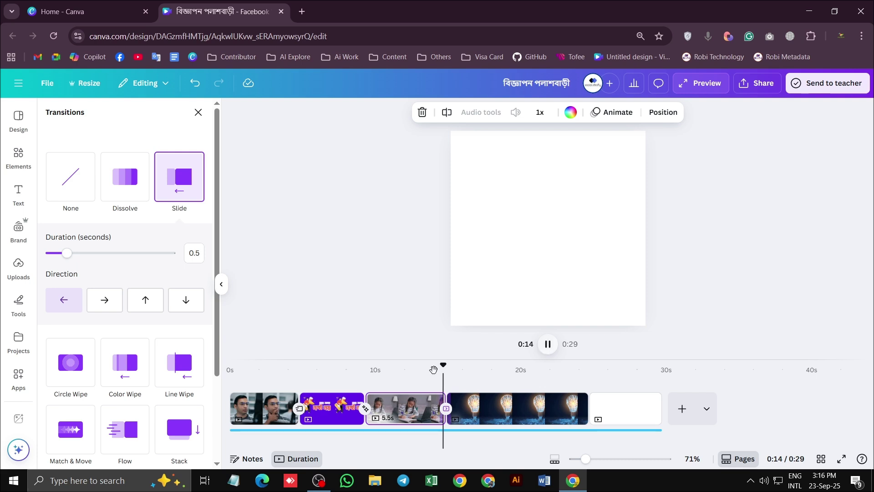
pyautogui.click(390, 370)
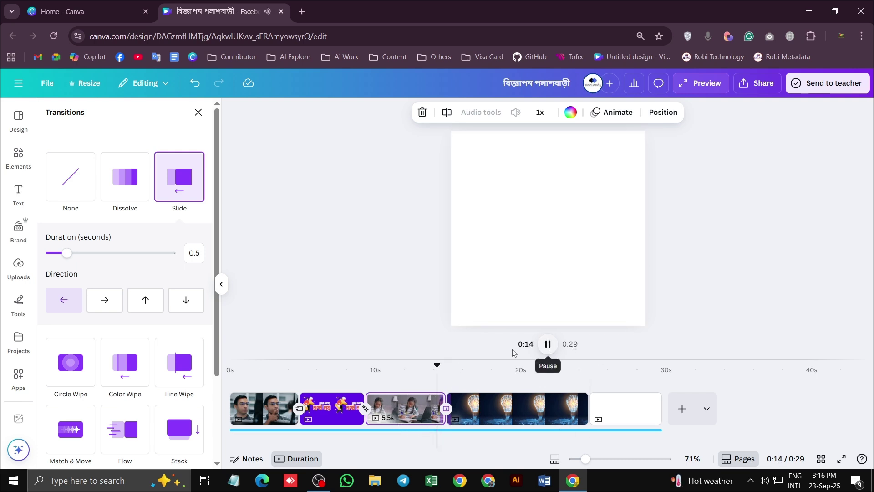
pyautogui.moveTo(450, 365); pyautogui.dragTo(230, 364)
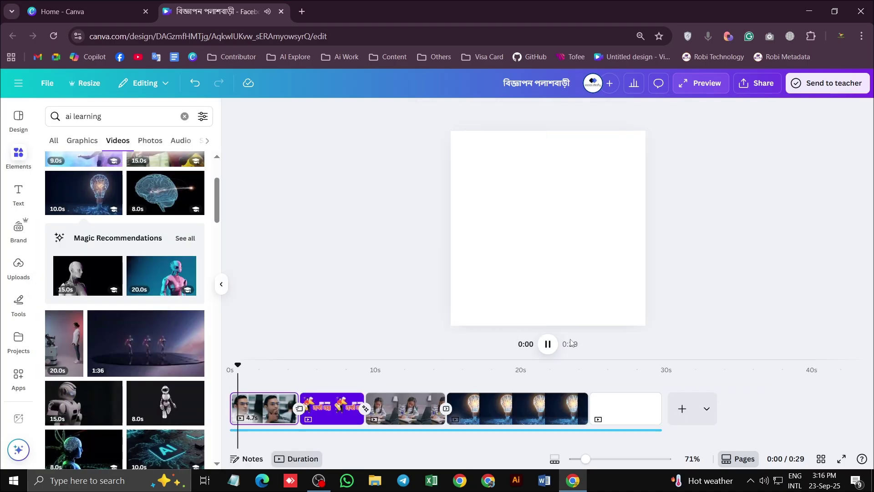
# Preview the ad full screen, then move the playhead to the girl-at-laptop clip near 0:11
pyautogui.click(626, 408)
pyautogui.click(689, 86)
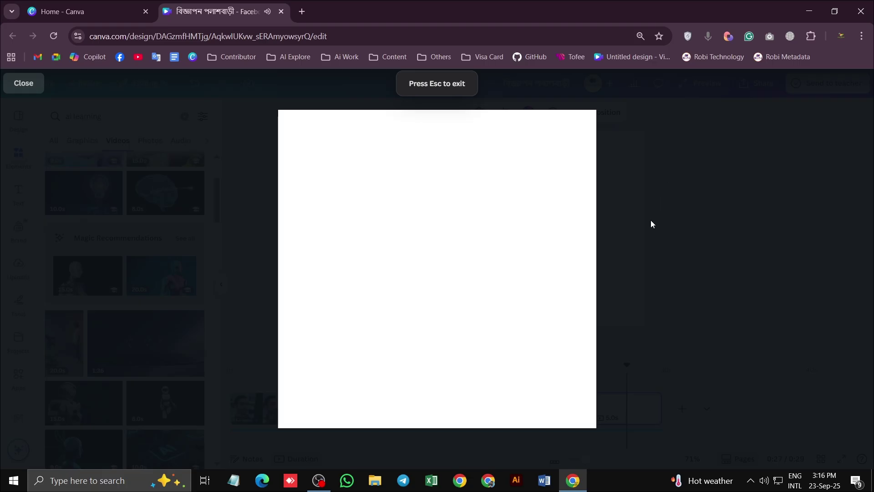
pyautogui.press('Escape')
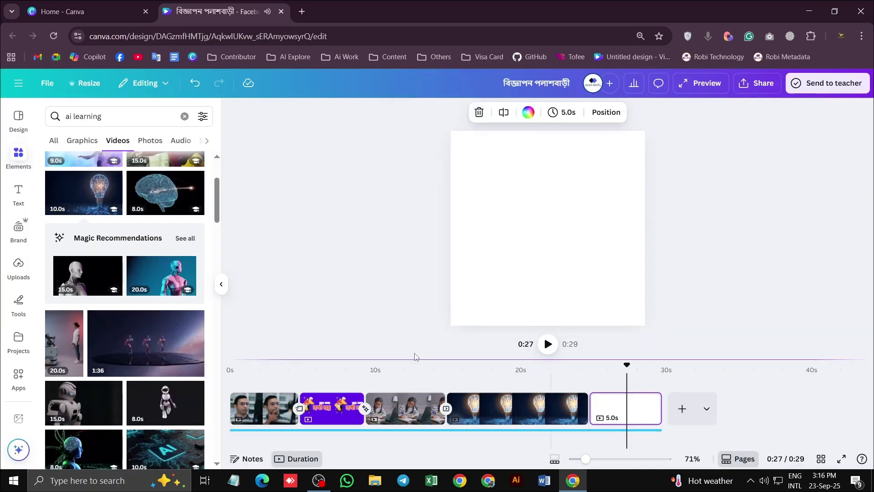
pyautogui.click(241, 409)
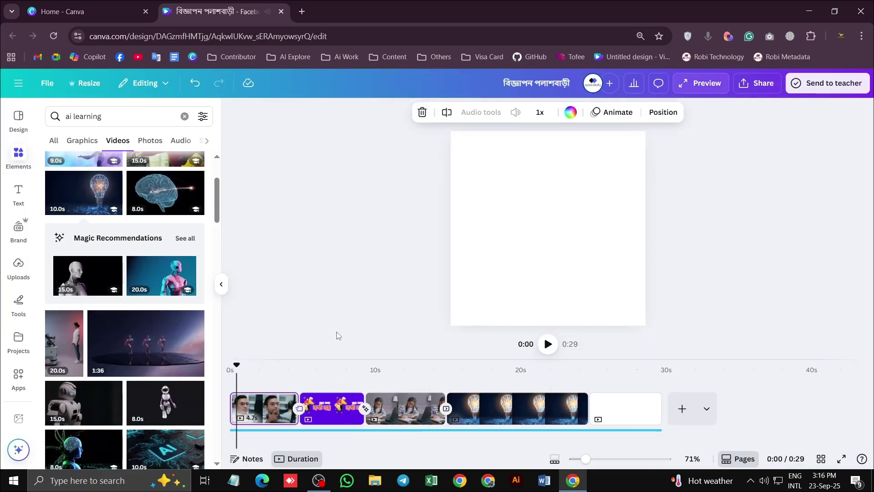
pyautogui.click(341, 407)
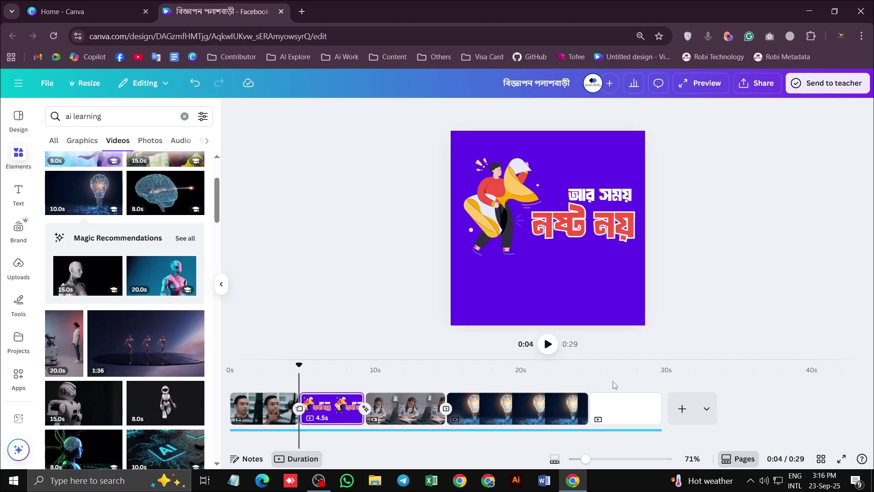
pyautogui.moveTo(299, 364); pyautogui.dragTo(400, 366)
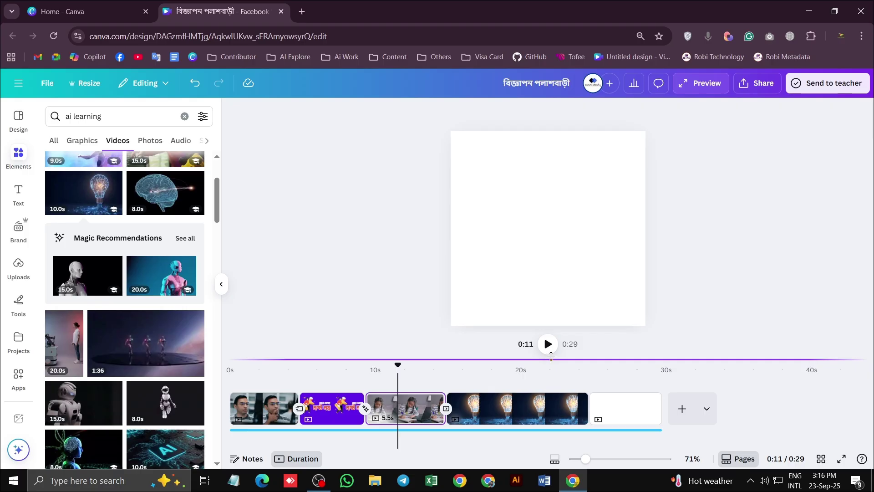
# Play and scrub the girl-at-laptop clip to its end, then close the ad design tab
pyautogui.click(546, 251)
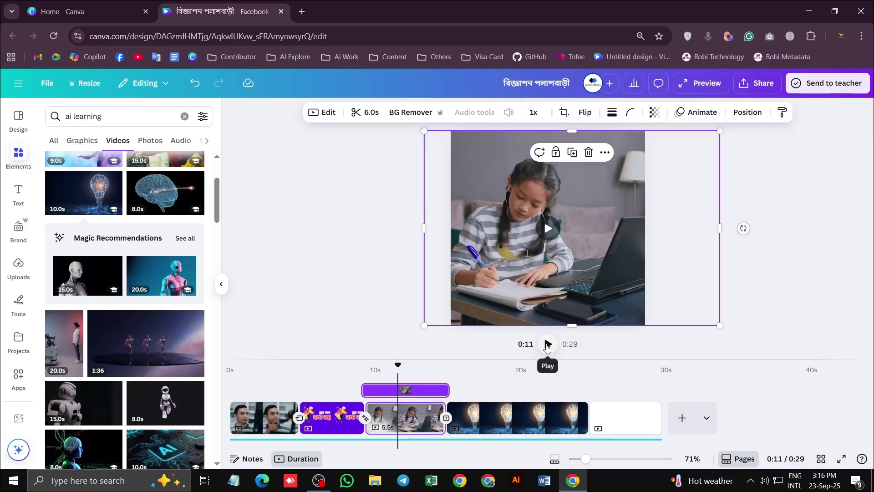
pyautogui.click(548, 227)
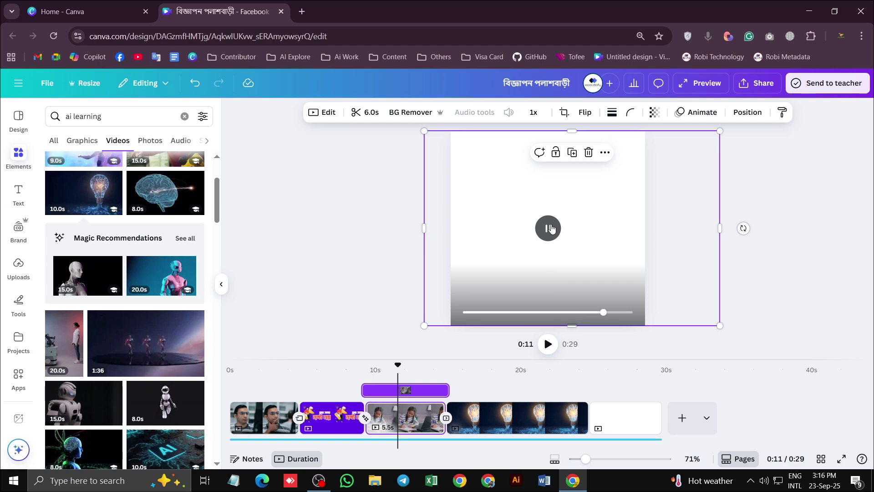
pyautogui.click(482, 312)
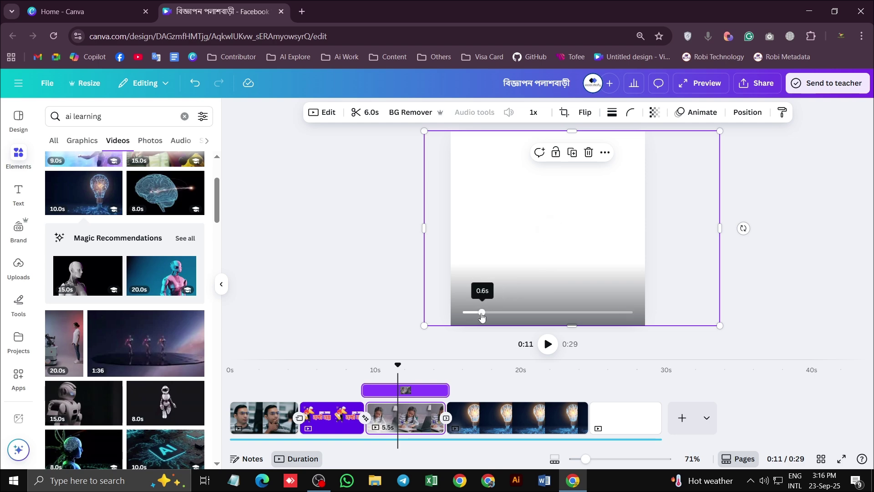
pyautogui.moveTo(481, 312); pyautogui.dragTo(630, 312)
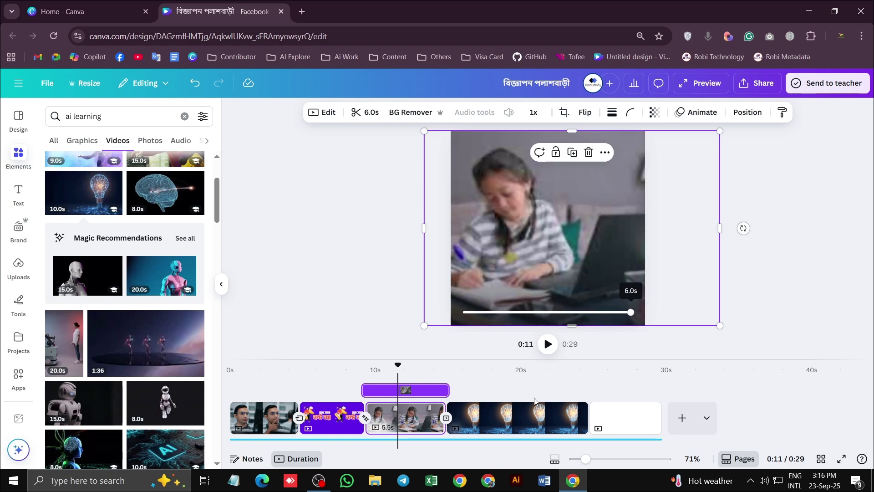
pyautogui.click(548, 344)
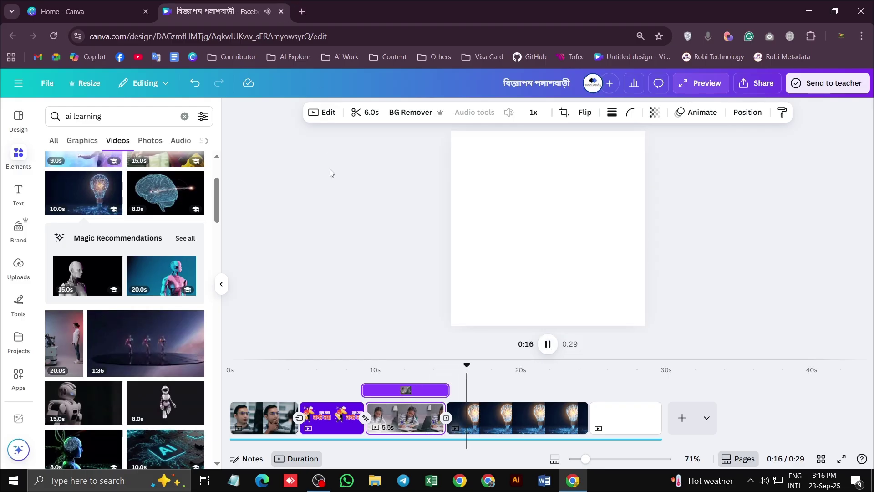
pyautogui.click(282, 11)
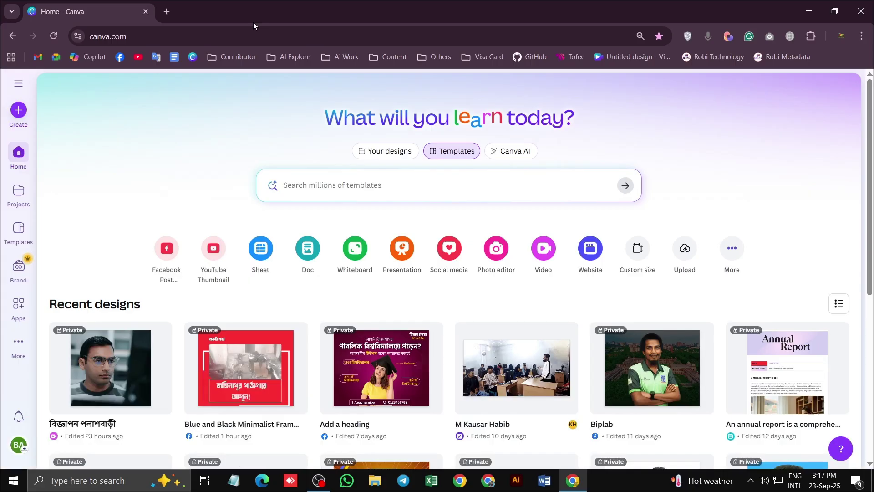
# In a new tab at canva.com, reopen the বিজ্ঞাপন পলাশবাড়ী design from Recent designs
pyautogui.click(166, 11)
pyautogui.click(192, 56)
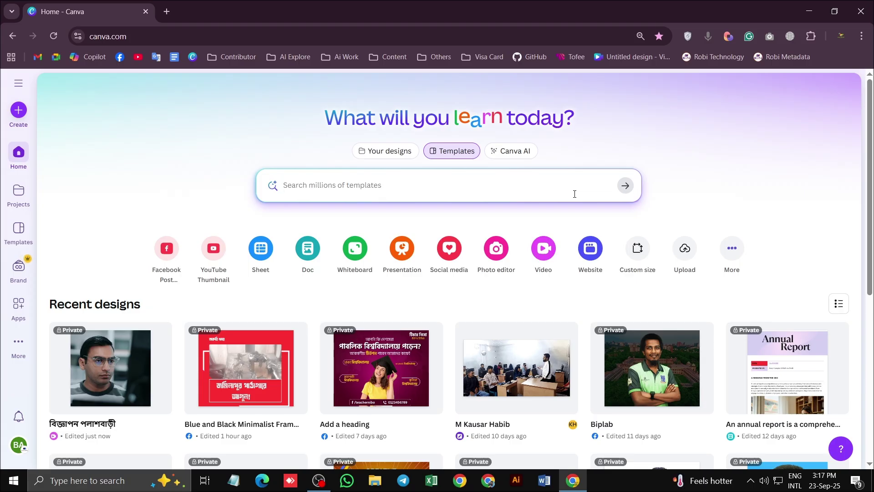
pyautogui.click(116, 362)
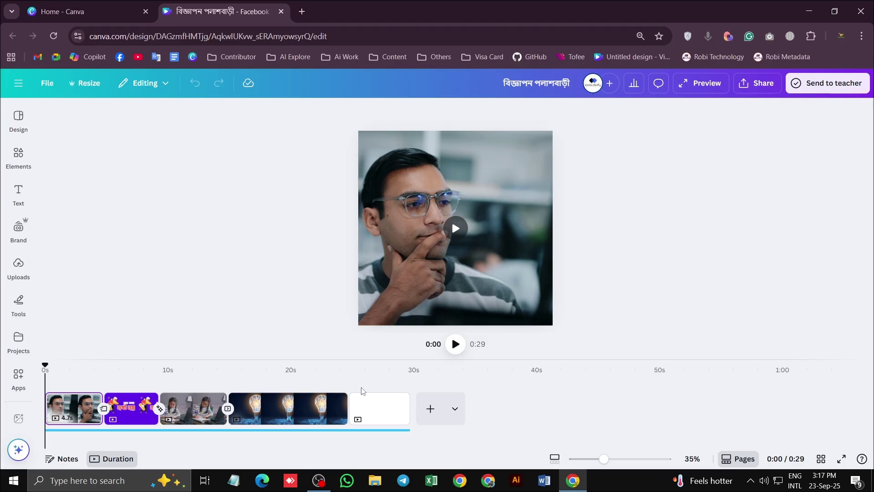
# Stretch the lightbulb video so it fills the whole page
pyautogui.click(455, 345)
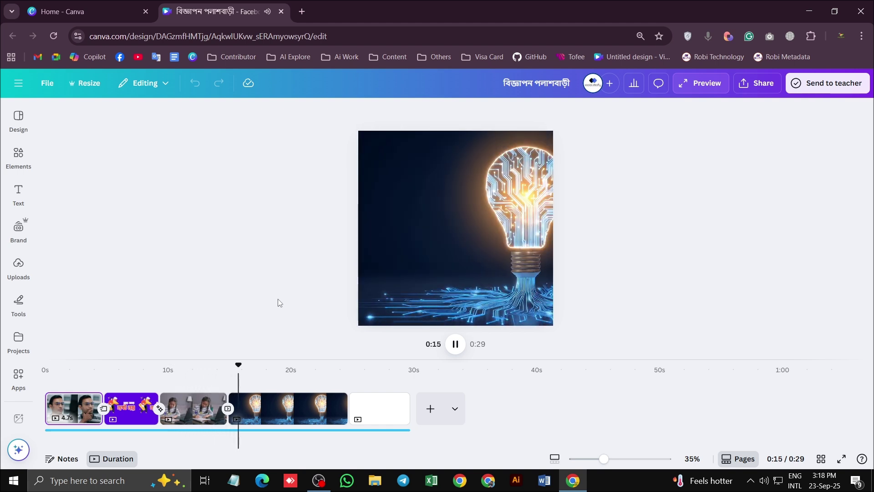
pyautogui.click(456, 344)
pyautogui.click(479, 242)
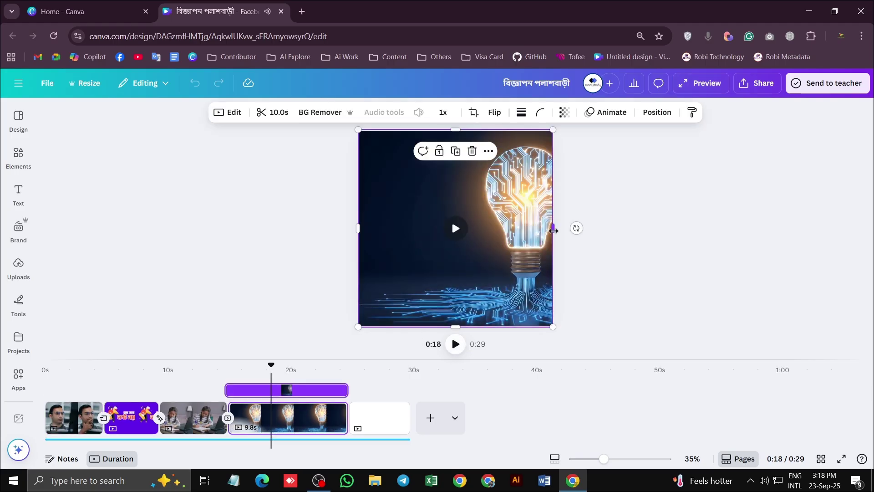
pyautogui.moveTo(553, 230); pyautogui.dragTo(507, 231)
pyautogui.click(567, 258)
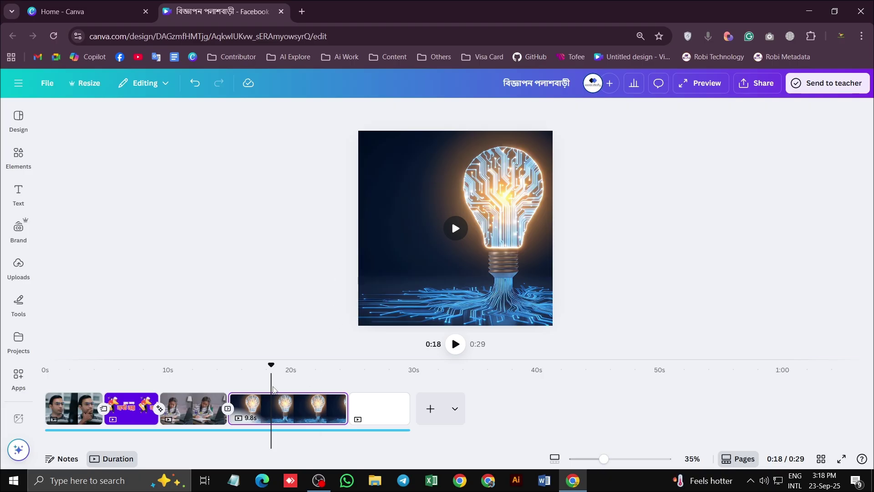
# Lengthen the girl-at-laptop clip to 6.4 seconds and preview its transition into the lightbulb clip
pyautogui.click(212, 368)
pyautogui.click(457, 344)
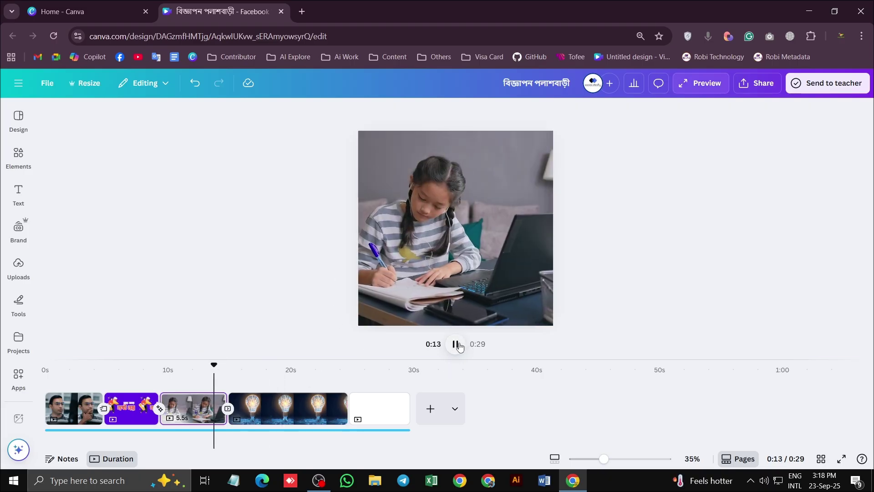
pyautogui.click(456, 345)
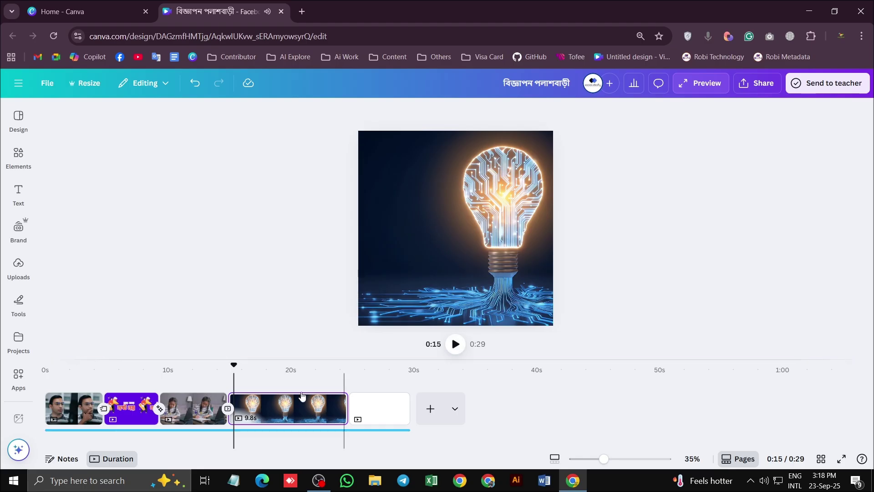
pyautogui.moveTo(220, 409); pyautogui.dragTo(233, 408)
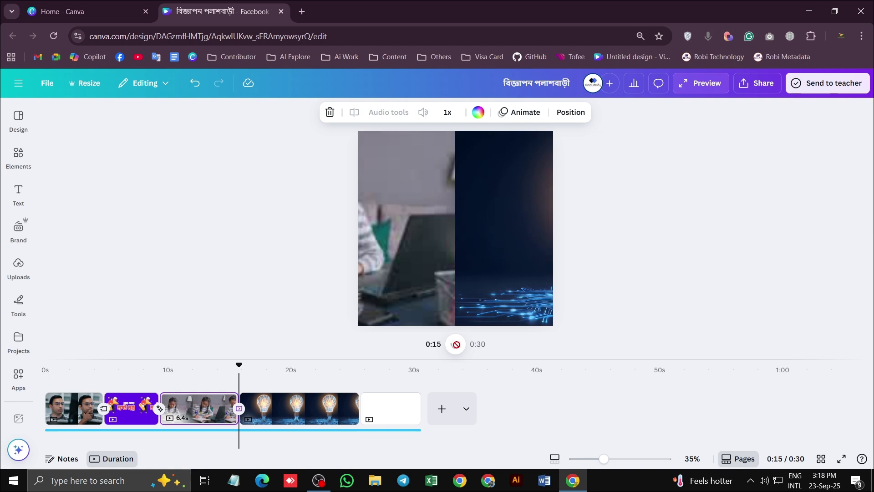
pyautogui.click(454, 344)
pyautogui.moveTo(248, 365); pyautogui.dragTo(233, 368)
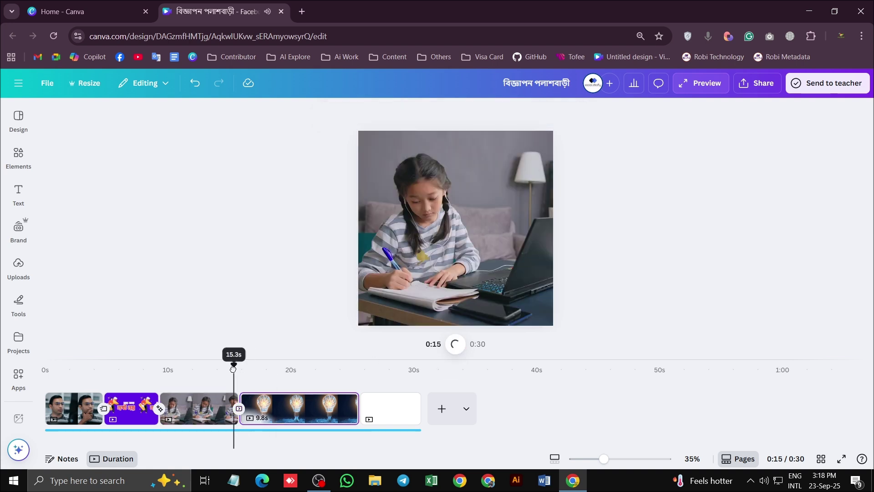
pyautogui.click(455, 346)
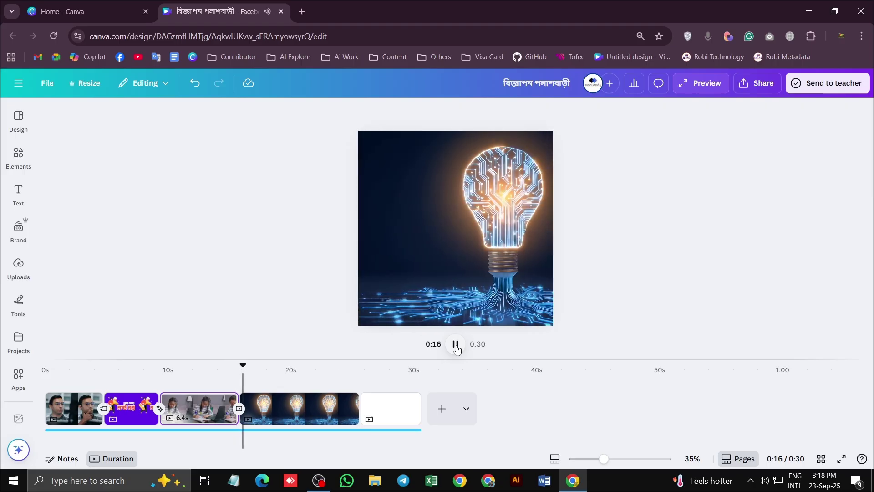
pyautogui.click(455, 344)
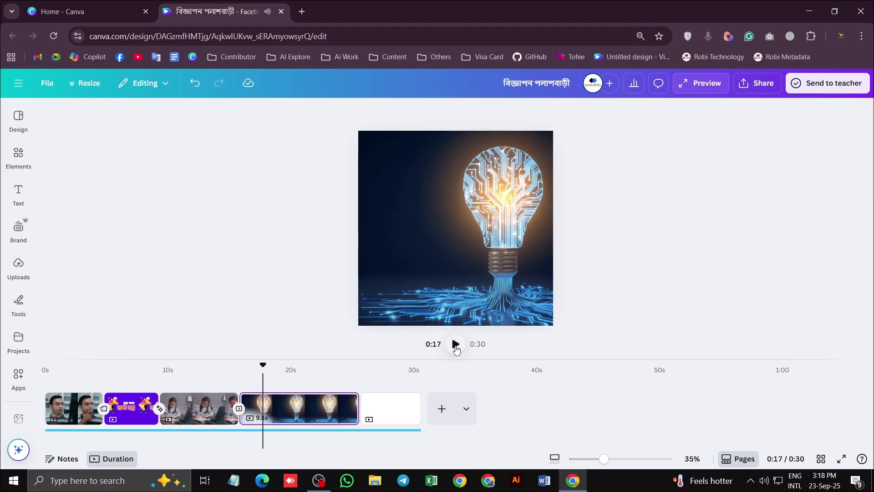
pyautogui.click(18, 156)
# Search elements for 'computer operation' and filter the results to Graphics
pyautogui.click(92, 114)
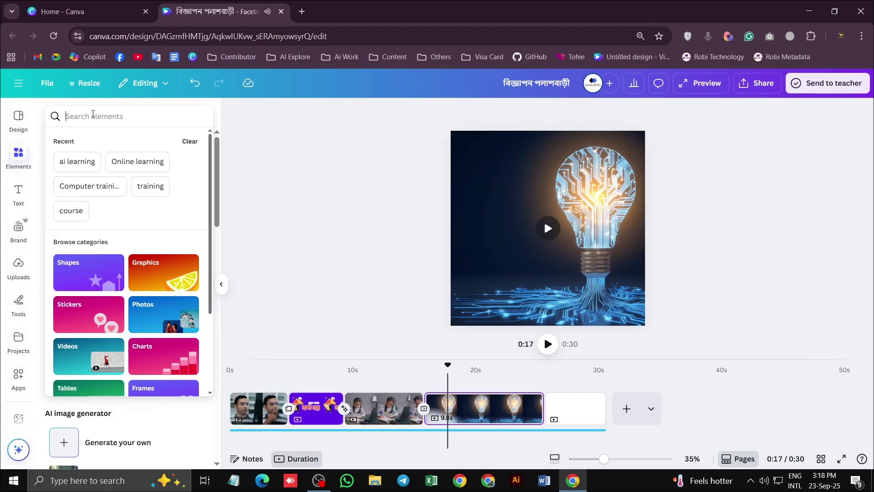
pyautogui.write('compu')
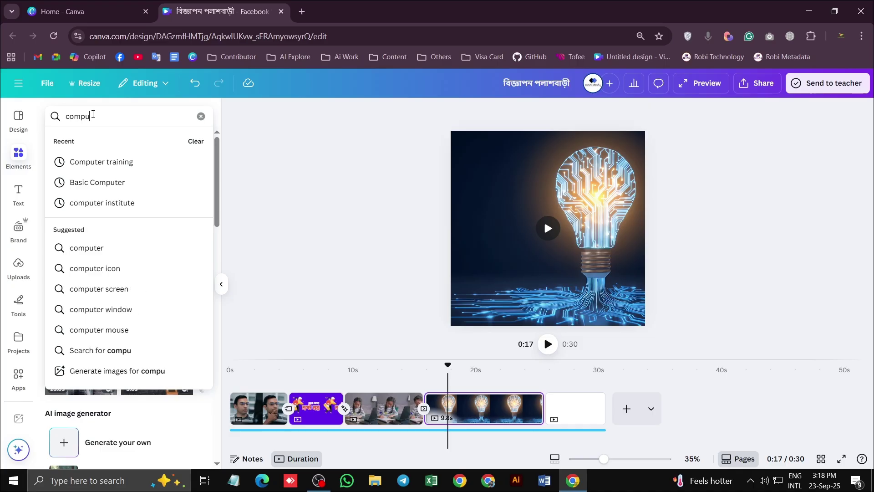
pyautogui.write('ter o')
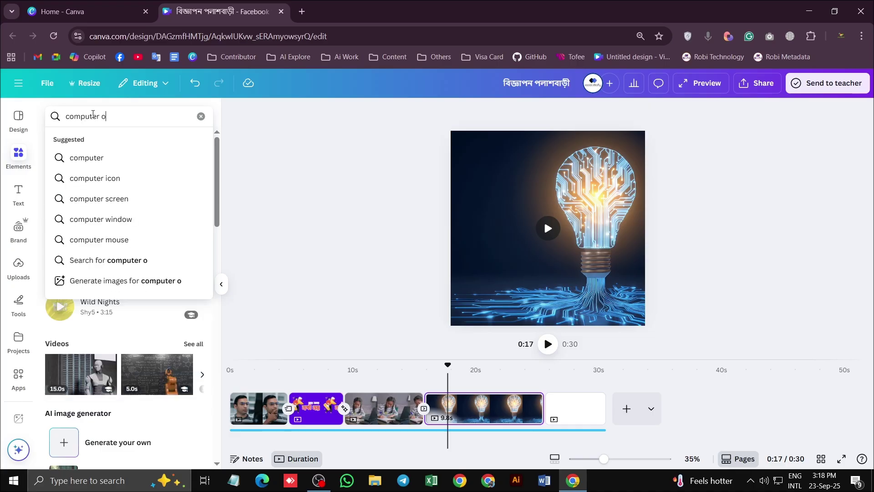
pyautogui.write('peration')
pyautogui.press('Return')
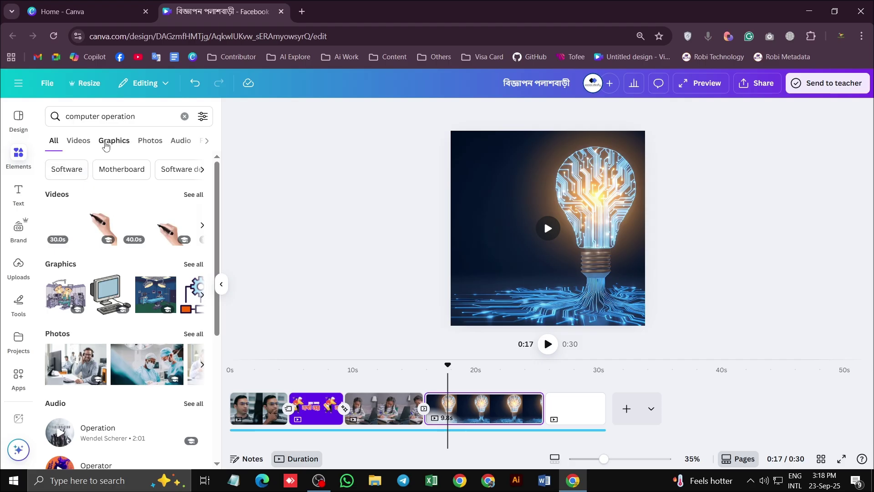
pyautogui.click(106, 143)
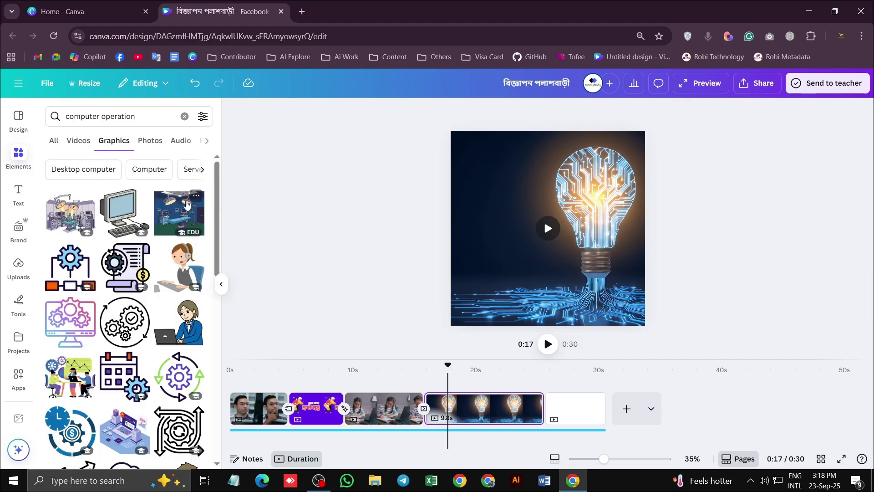
pyautogui.scroll(-10, 141, 327)
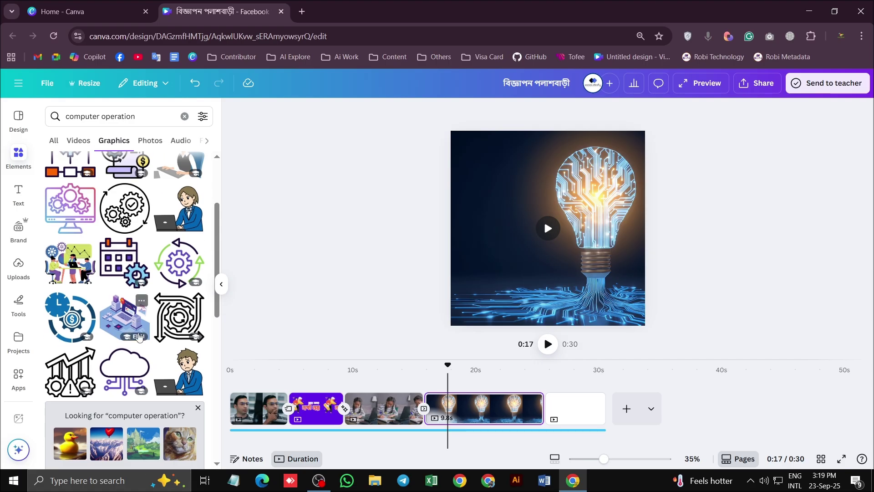
pyautogui.scroll(-6, 190, 355)
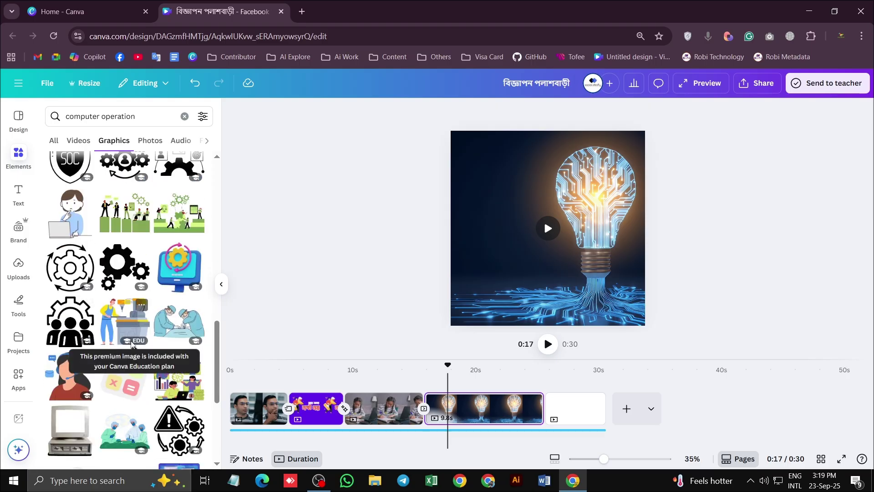
# Add the computer-gear and surgeon graphics, shrinking the computer icon into the page's top-left
pyautogui.click(181, 275)
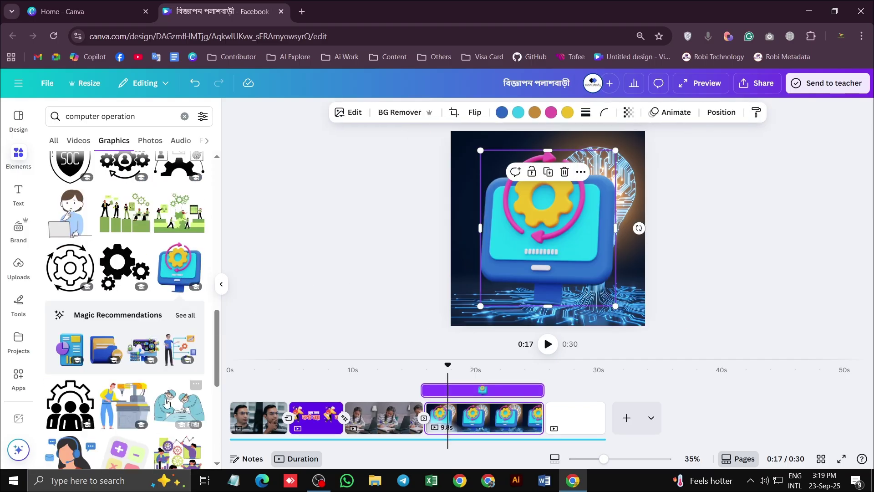
pyautogui.click(178, 405)
pyautogui.moveTo(606, 228); pyautogui.dragTo(551, 312)
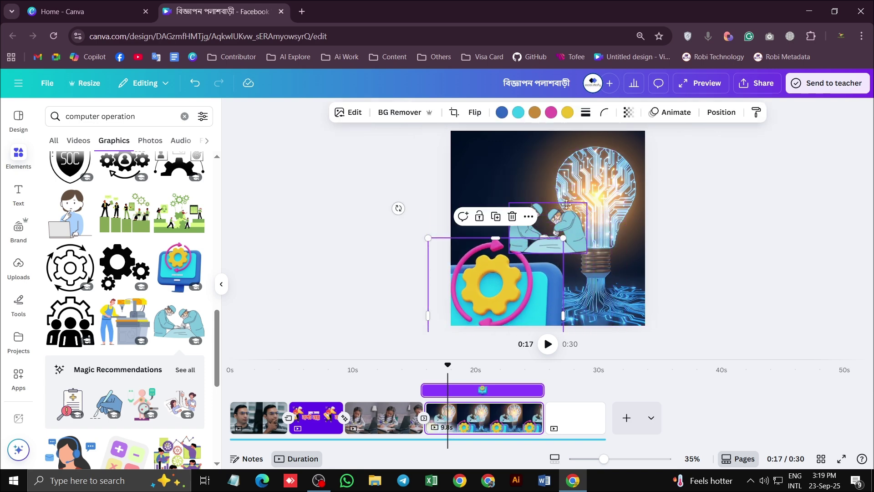
pyautogui.moveTo(567, 224); pyautogui.dragTo(547, 179)
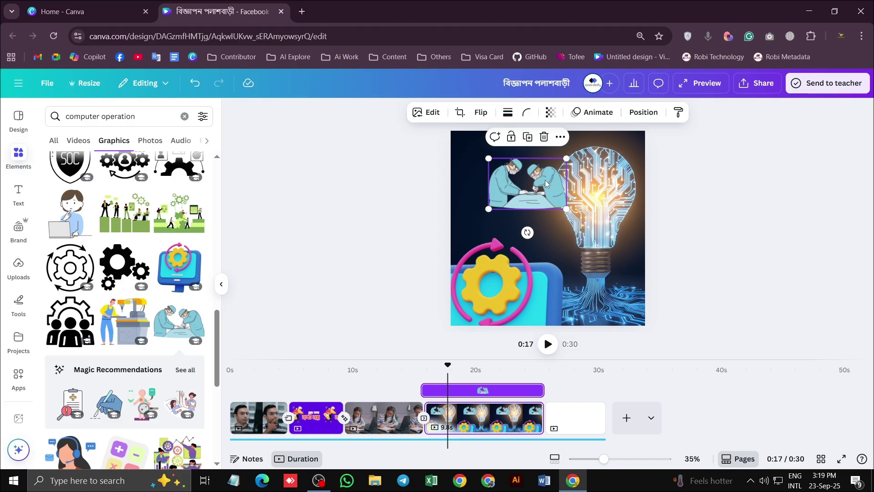
pyautogui.moveTo(548, 273); pyautogui.dragTo(577, 173)
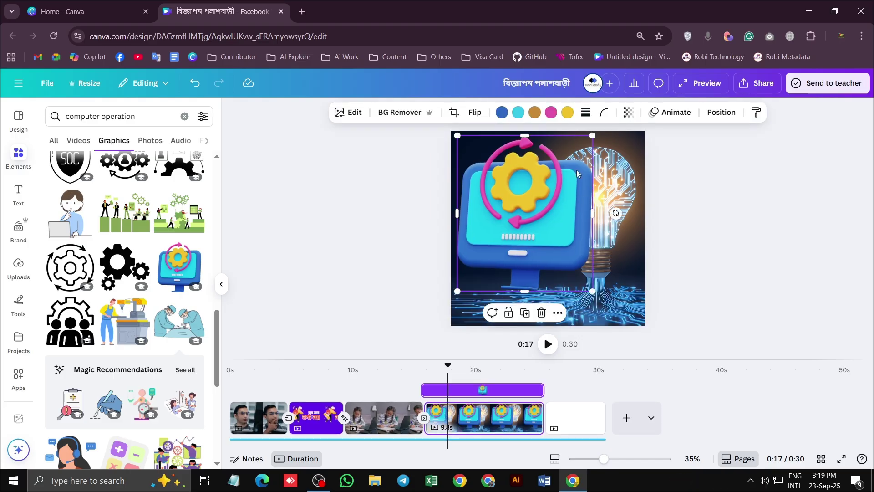
pyautogui.moveTo(591, 140); pyautogui.dragTo(503, 229)
pyautogui.moveTo(477, 262); pyautogui.dragTo(512, 141)
# Select the computer-gear graphic and preview its entrance from 0:16
pyautogui.moveTo(449, 366); pyautogui.dragTo(436, 364)
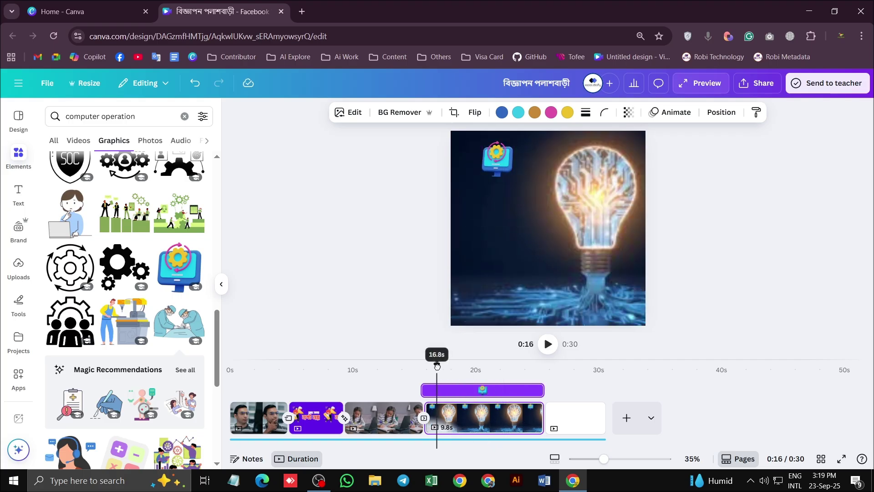
pyautogui.click(459, 393)
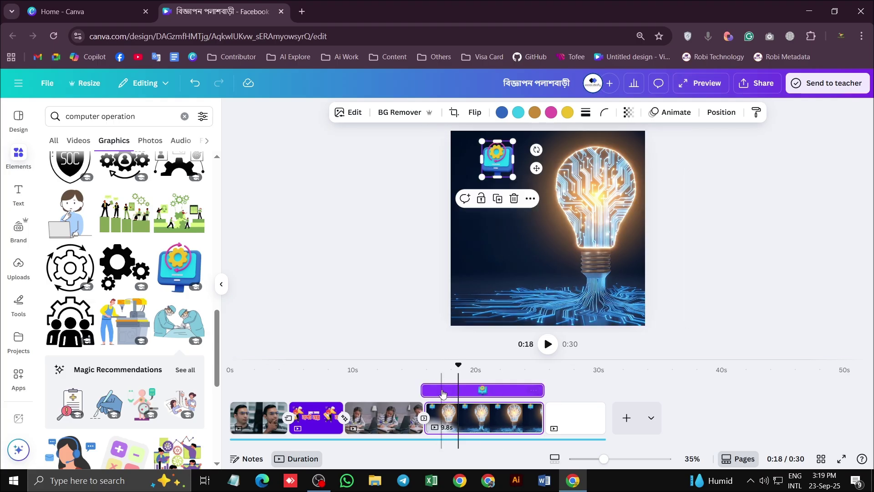
pyautogui.moveTo(458, 364); pyautogui.dragTo(430, 364)
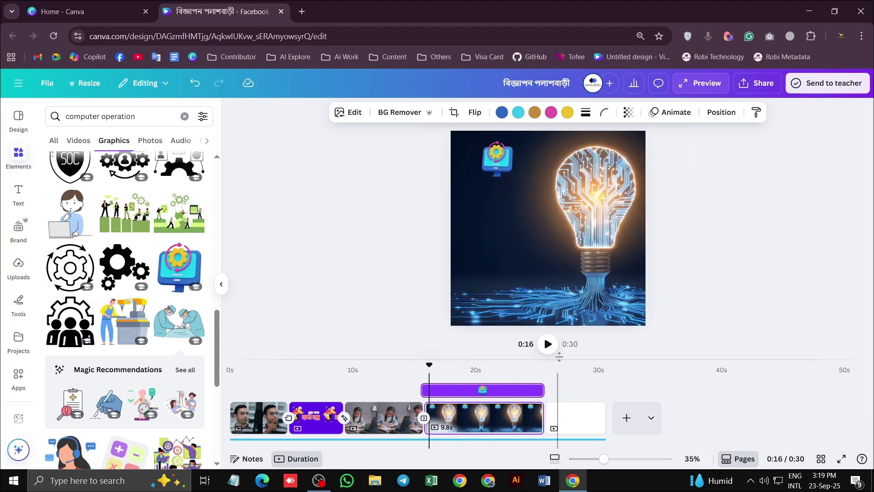
pyautogui.click(548, 343)
pyautogui.click(548, 344)
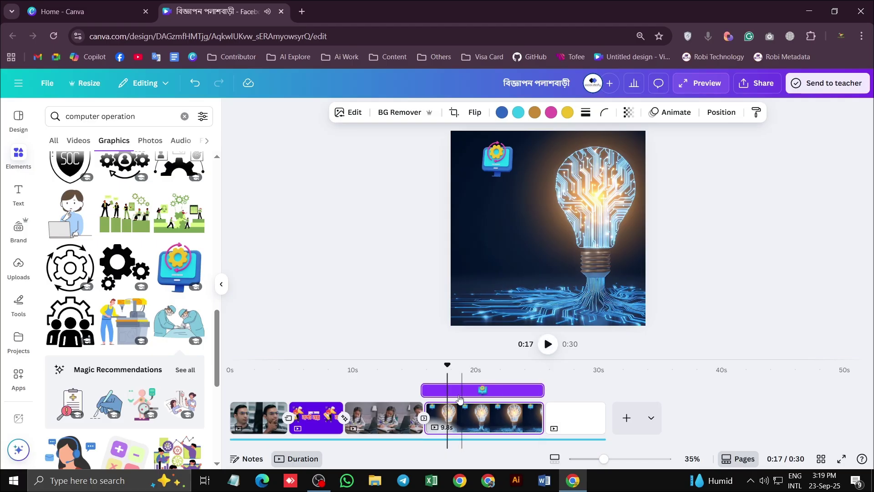
# Delay the gear graphic's start so it shows about 9.2 seconds, then replay to check
pyautogui.moveTo(424, 390); pyautogui.dragTo(432, 390)
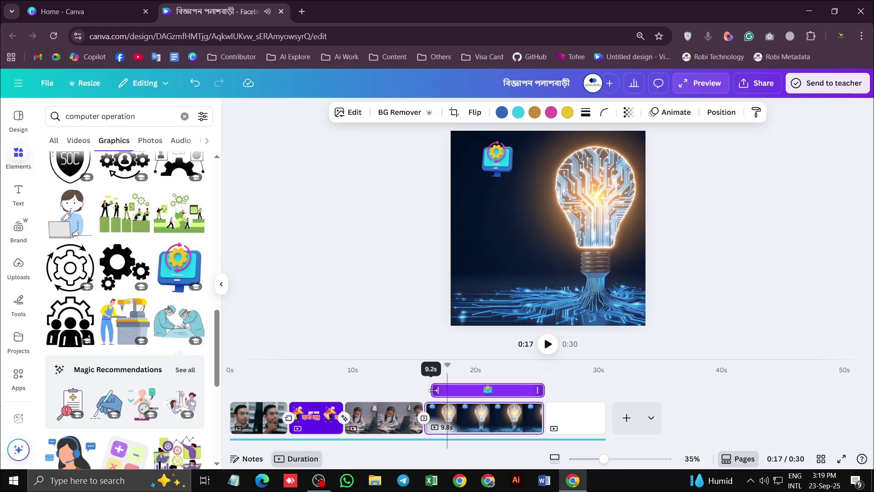
pyautogui.moveTo(543, 390)
pyautogui.mouseDown()
pyautogui.moveTo(455, 391)
pyautogui.moveTo(543, 393)
pyautogui.mouseUp()
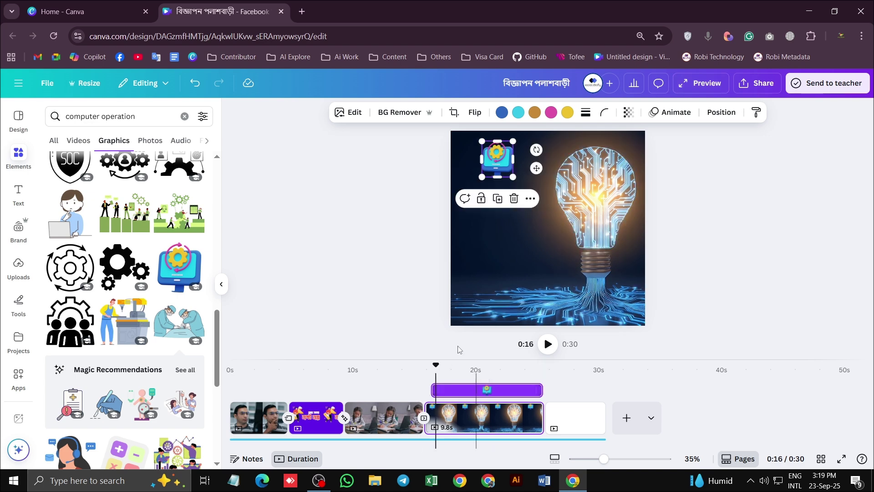
pyautogui.moveTo(436, 364); pyautogui.dragTo(428, 369)
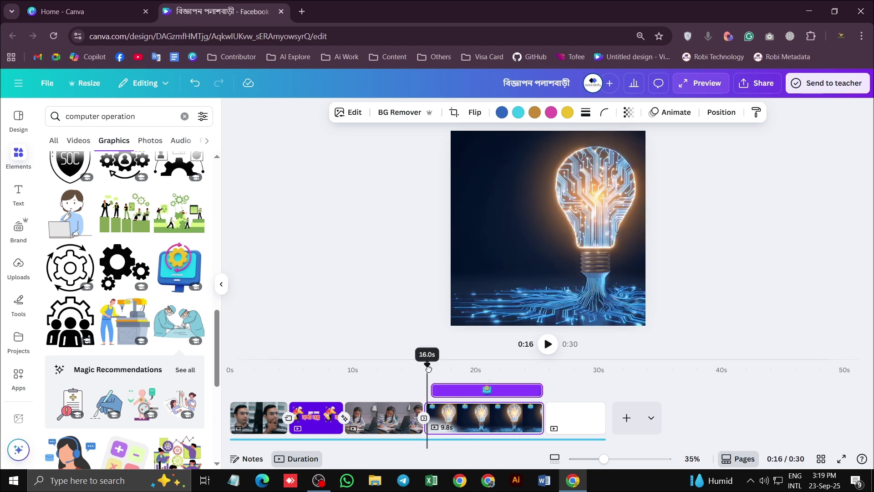
pyautogui.click(548, 344)
pyautogui.click(548, 347)
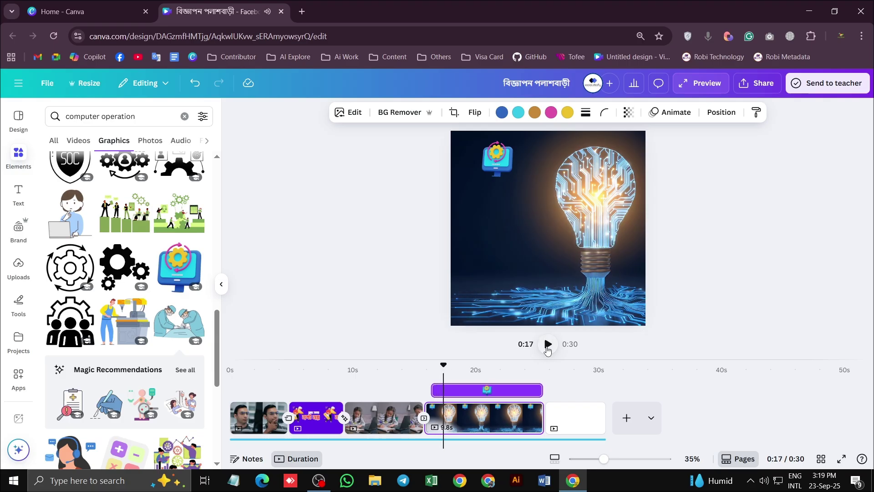
pyautogui.click(546, 350)
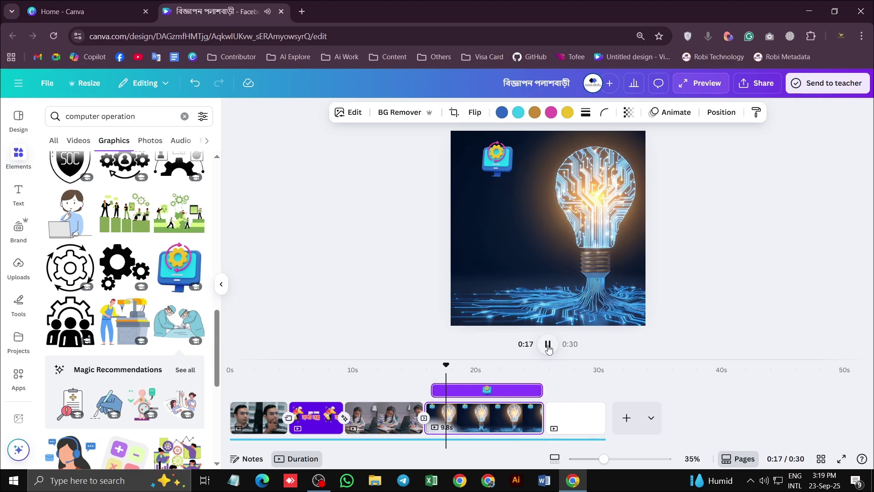
pyautogui.click(545, 353)
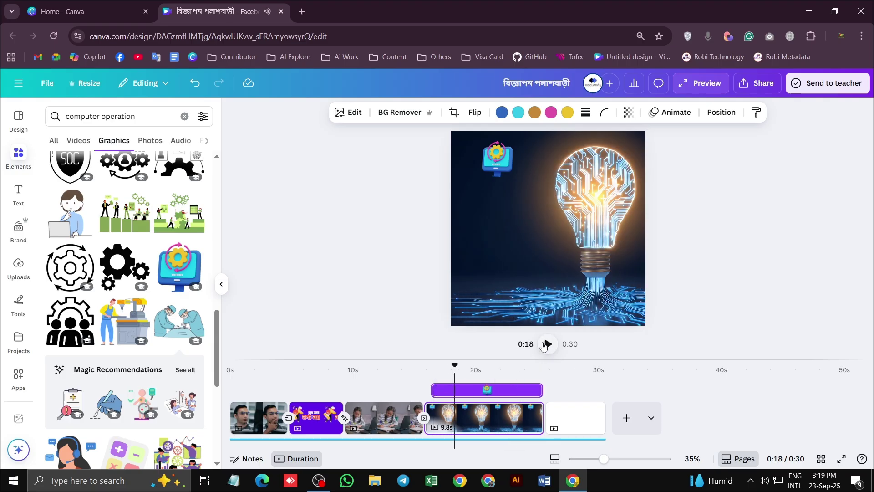
pyautogui.click(91, 116)
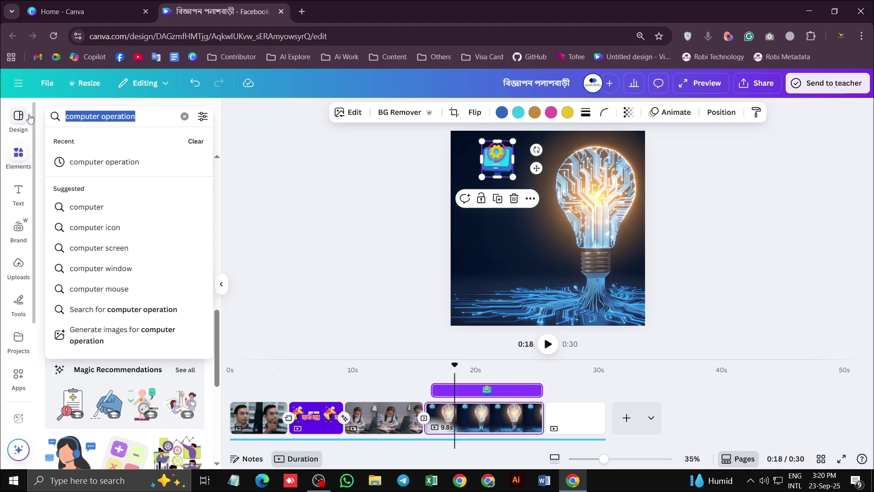
# Search graphics for 'word' and add a small blue Word icon on the left
pyautogui.write('word')
pyautogui.press('Return')
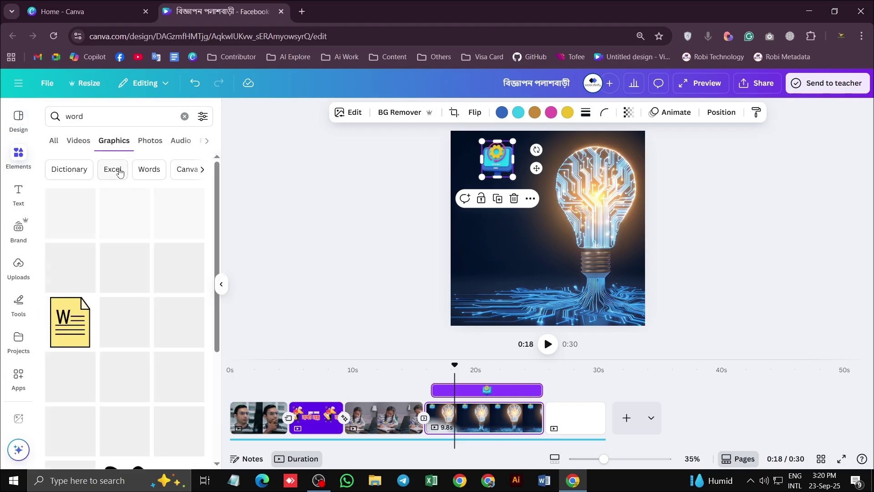
pyautogui.click(73, 221)
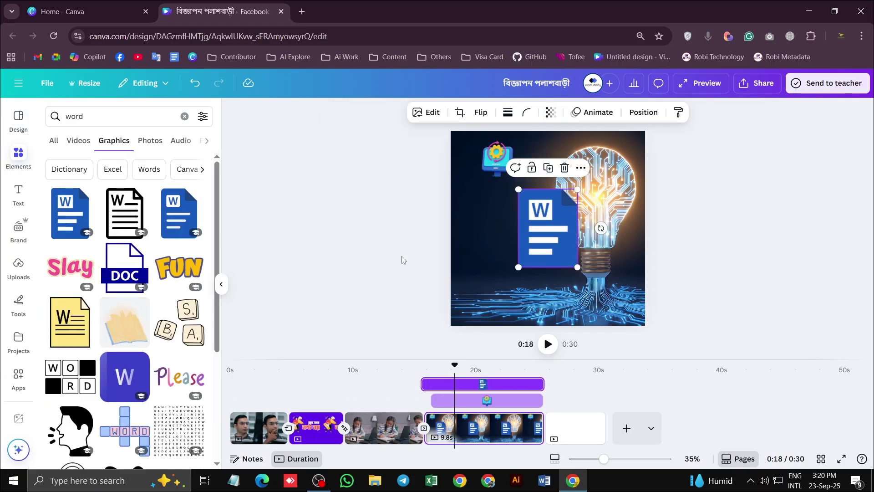
pyautogui.moveTo(541, 228); pyautogui.dragTo(501, 227)
pyautogui.moveTo(527, 186); pyautogui.dragTo(479, 210)
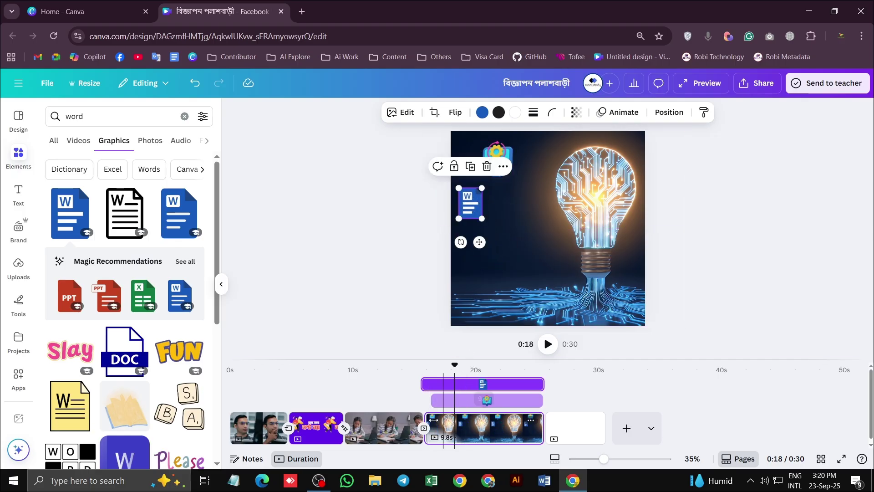
# Trim the Word icon's timeline start so it appears around 0:18, previewing the timing
pyautogui.click(547, 344)
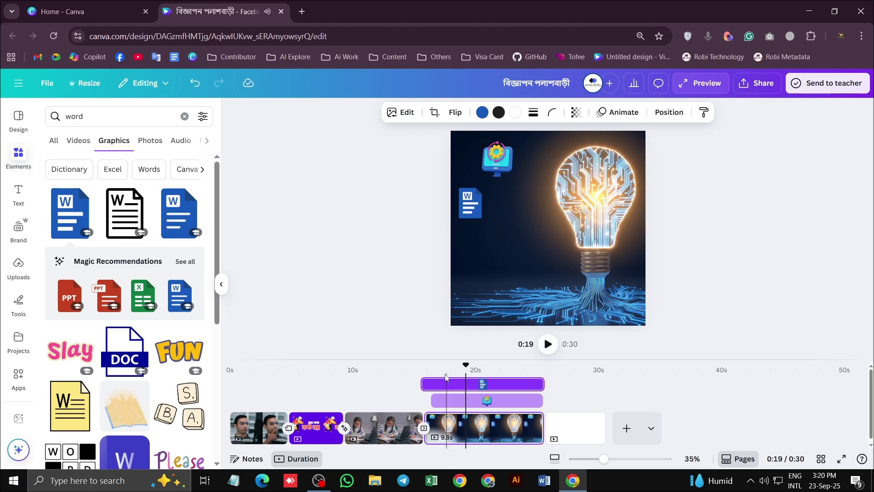
pyautogui.moveTo(438, 384); pyautogui.dragTo(457, 384)
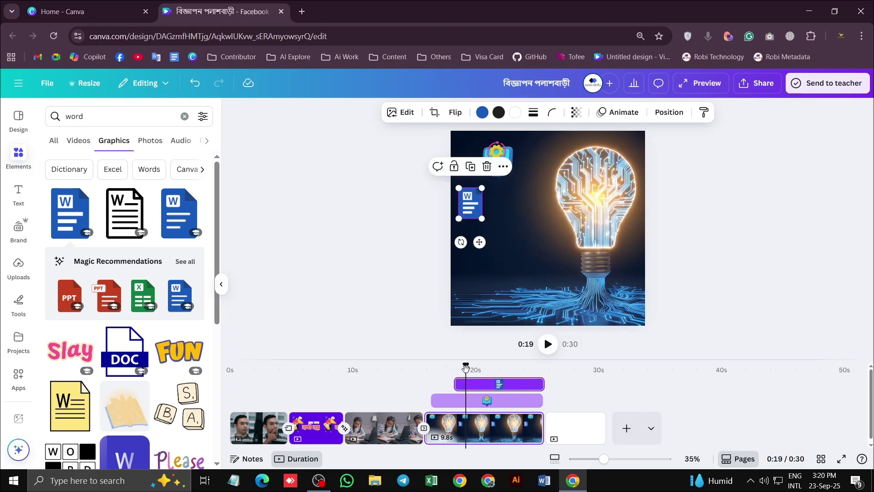
pyautogui.click(455, 364)
pyautogui.click(547, 345)
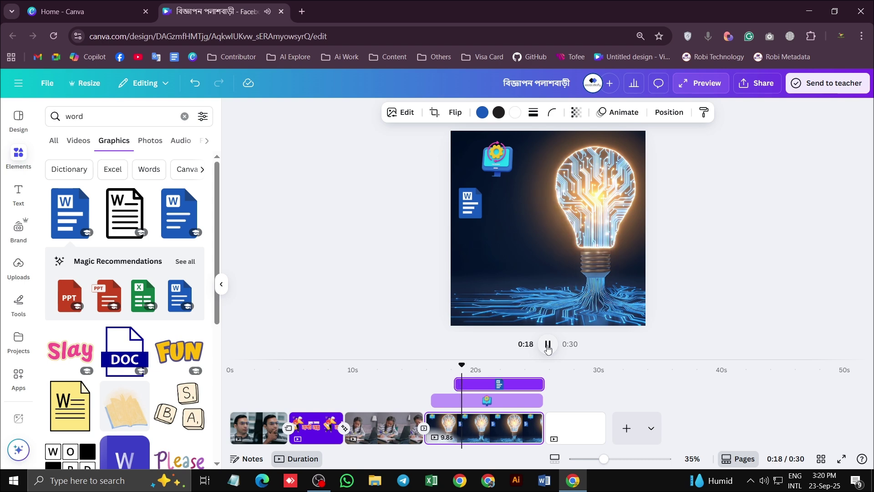
pyautogui.click(547, 344)
pyautogui.moveTo(455, 364); pyautogui.dragTo(446, 383)
pyautogui.click(436, 366)
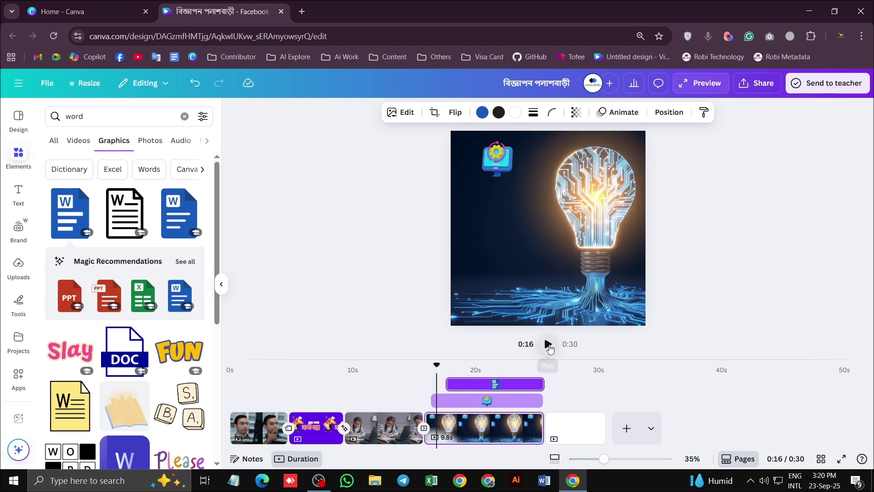
pyautogui.click(548, 345)
pyautogui.click(548, 345)
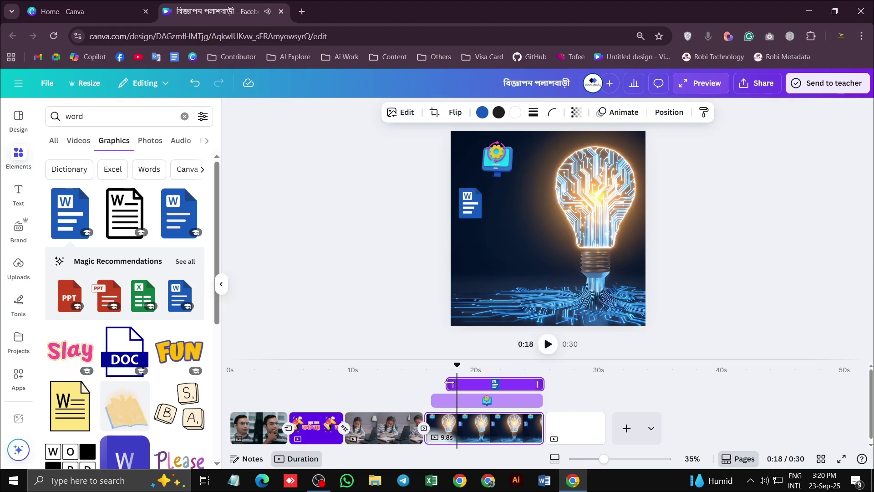
pyautogui.moveTo(451, 384); pyautogui.dragTo(452, 384)
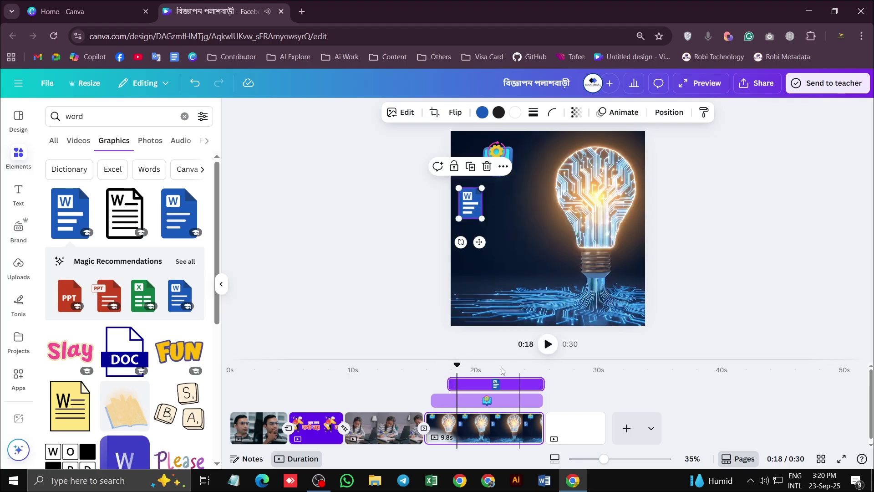
pyautogui.click(549, 344)
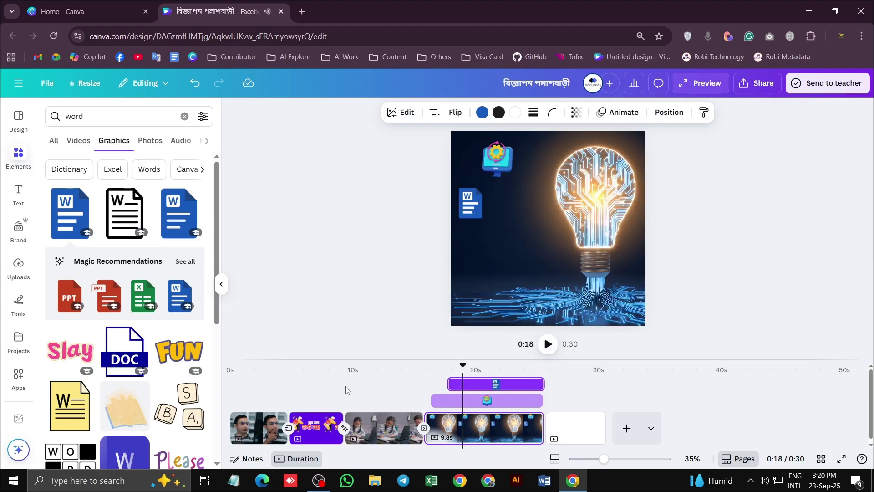
# Add a small green Excel icon beside Word, timed to appear after it
pyautogui.click(139, 294)
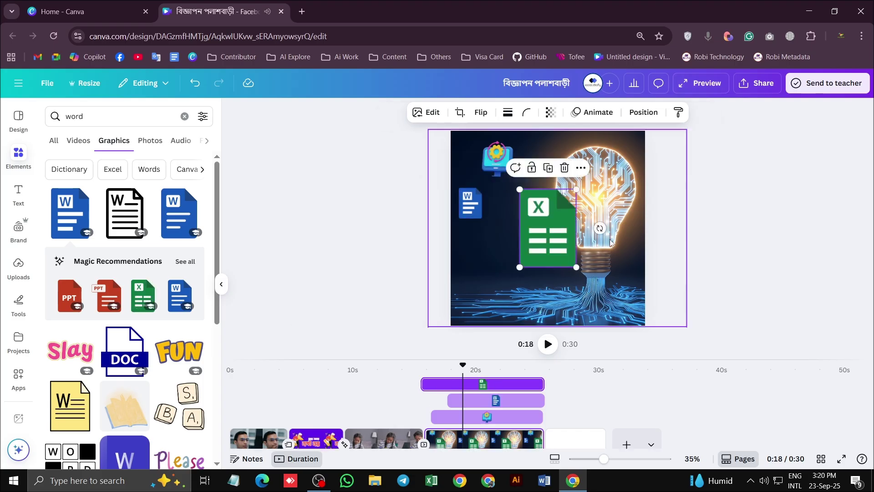
pyautogui.moveTo(581, 167); pyautogui.dragTo(525, 188)
pyautogui.moveTo(470, 208); pyautogui.dragTo(524, 203)
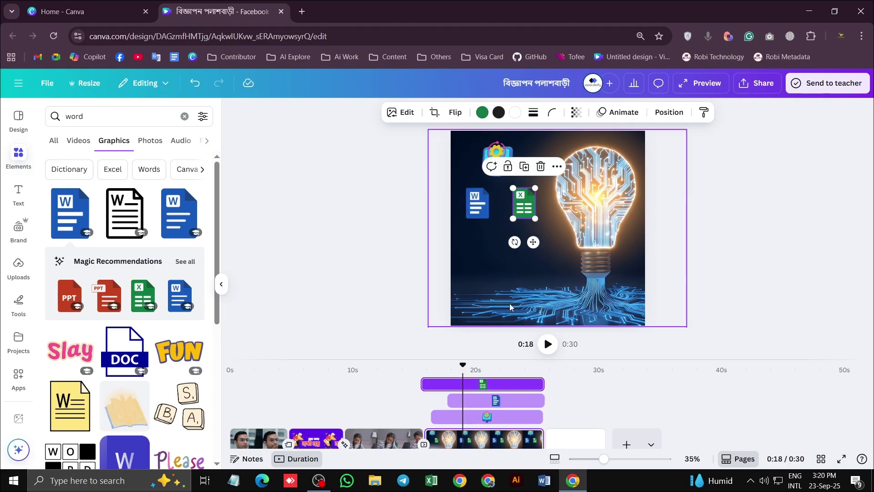
pyautogui.moveTo(427, 385); pyautogui.dragTo(462, 384)
pyautogui.click(547, 343)
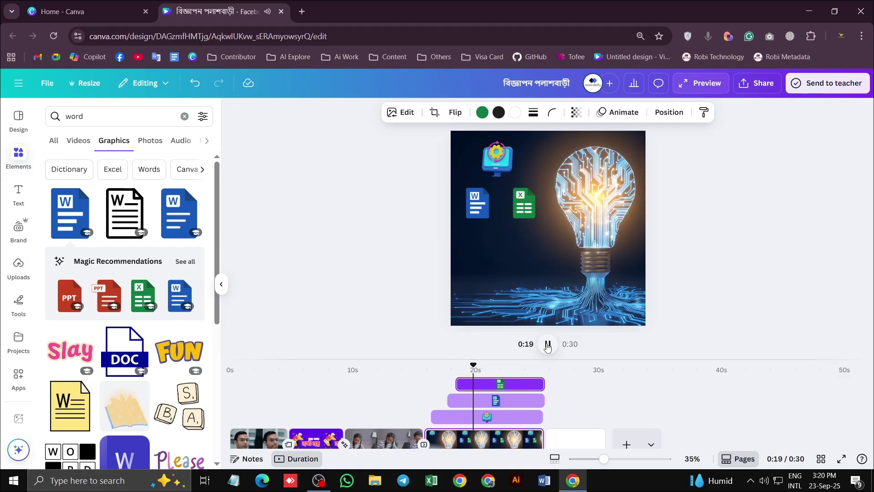
pyautogui.click(548, 344)
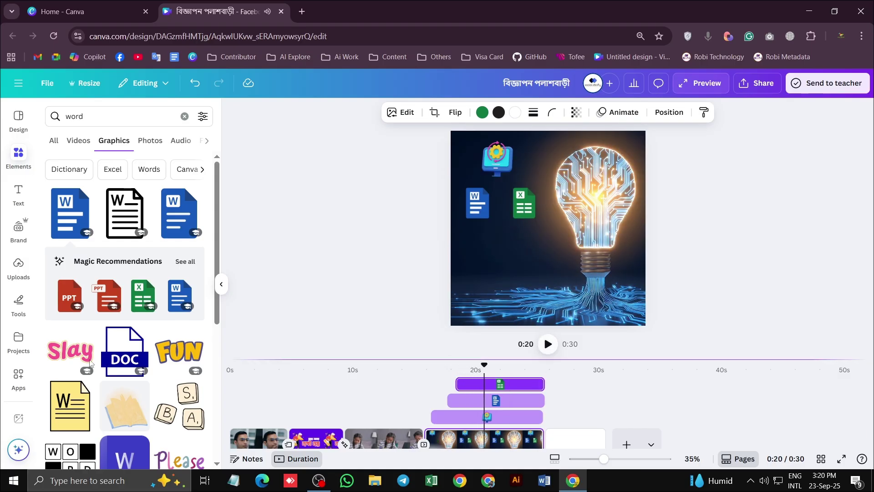
# Add a red PPT icon sized to match the others and place it below Word
pyautogui.click(104, 293)
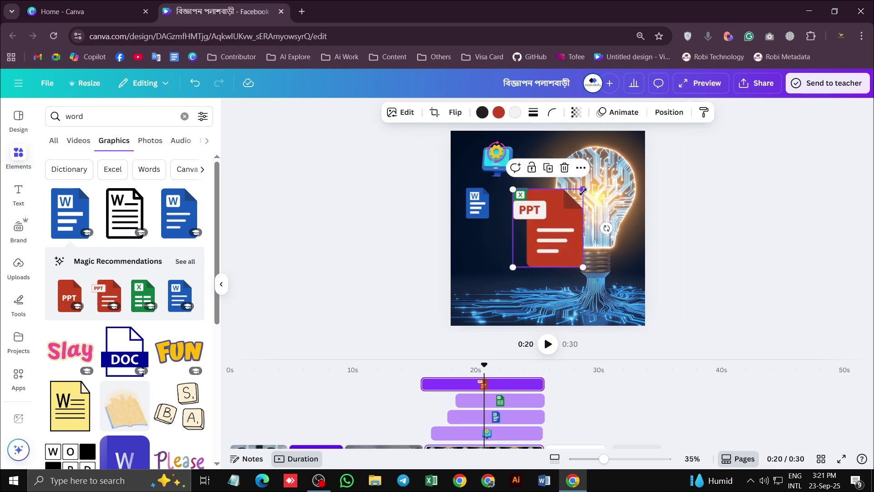
pyautogui.moveTo(582, 155); pyautogui.dragTo(513, 264)
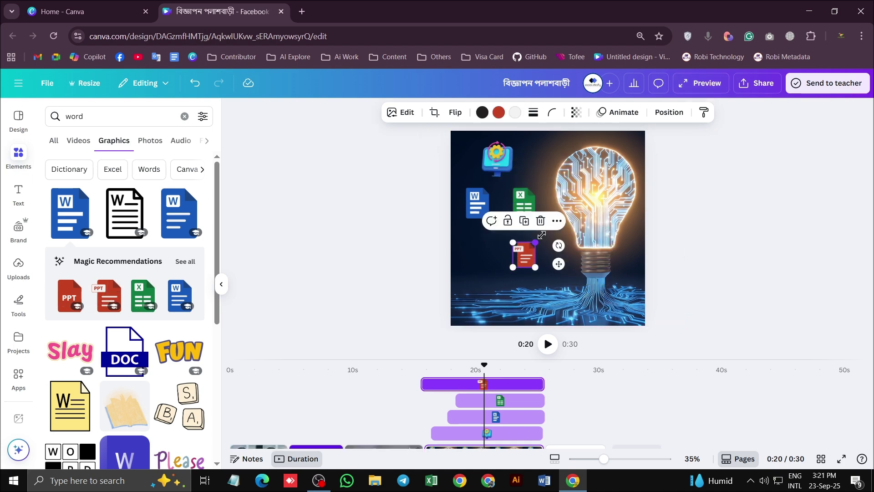
pyautogui.moveTo(541, 235); pyautogui.dragTo(553, 222)
pyautogui.moveTo(530, 251); pyautogui.dragTo(492, 260)
pyautogui.click(514, 273)
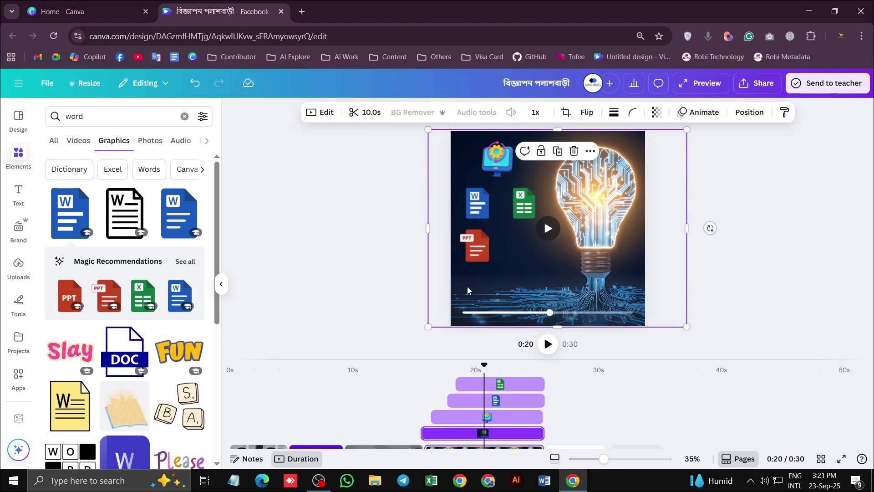
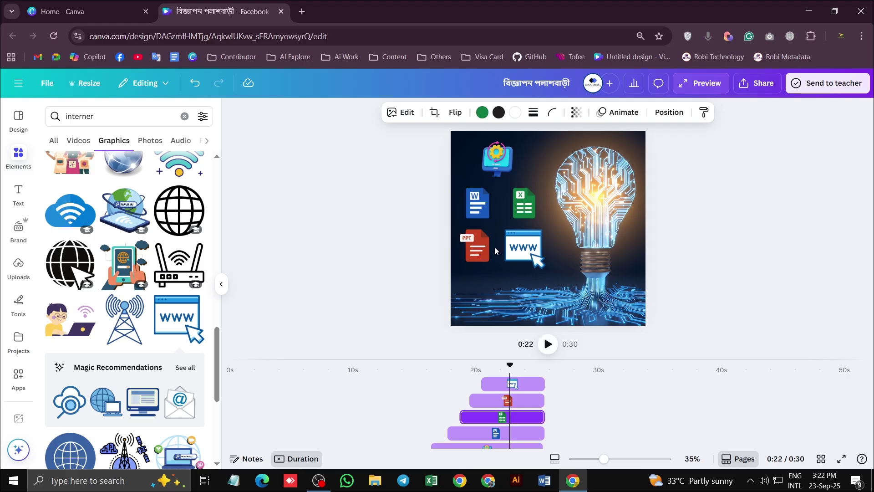
# Apply the Old TV photo animation to the monitor-and-gear graphic in the light-bulb scene
pyautogui.click(497, 169)
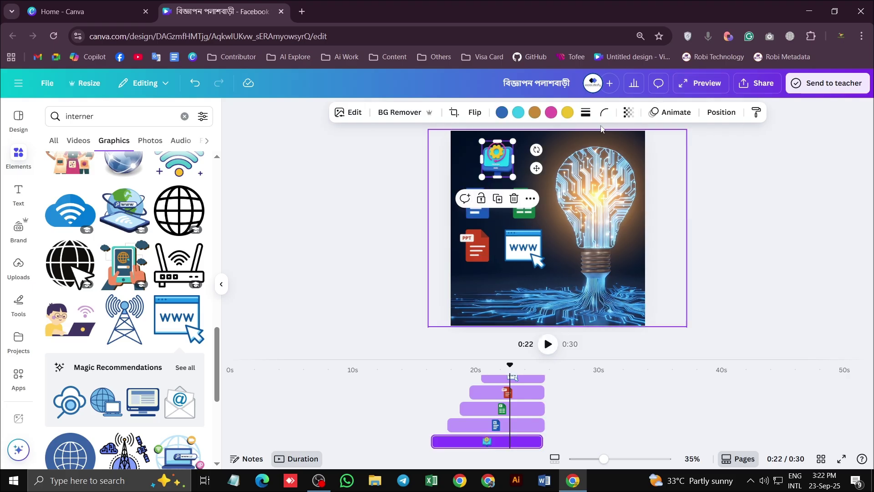
pyautogui.click(684, 114)
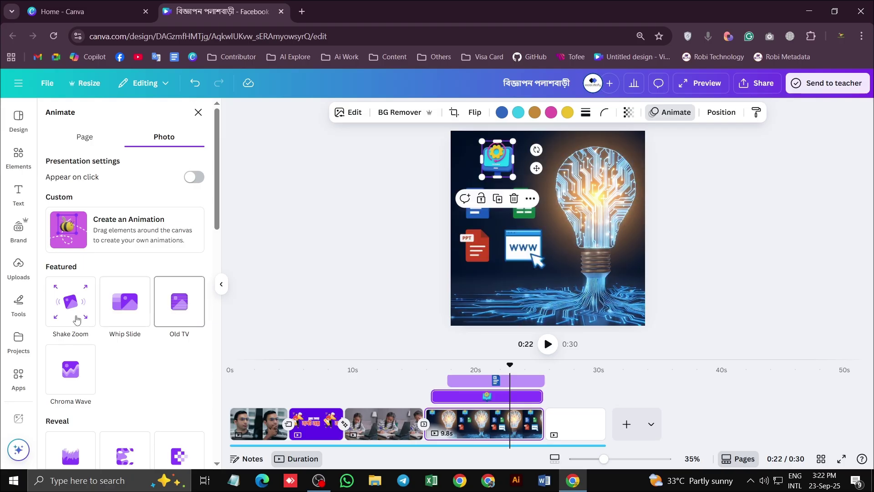
pyautogui.scroll(-6, 180, 328)
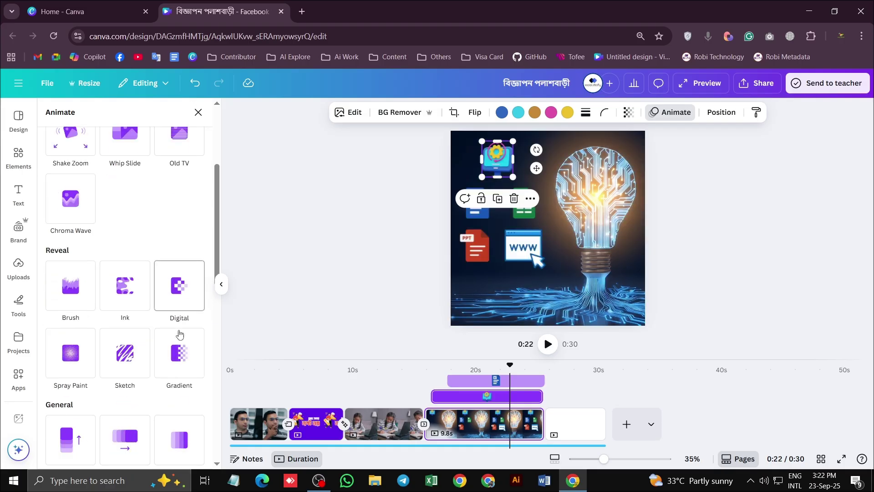
pyautogui.scroll(-5, 117, 284)
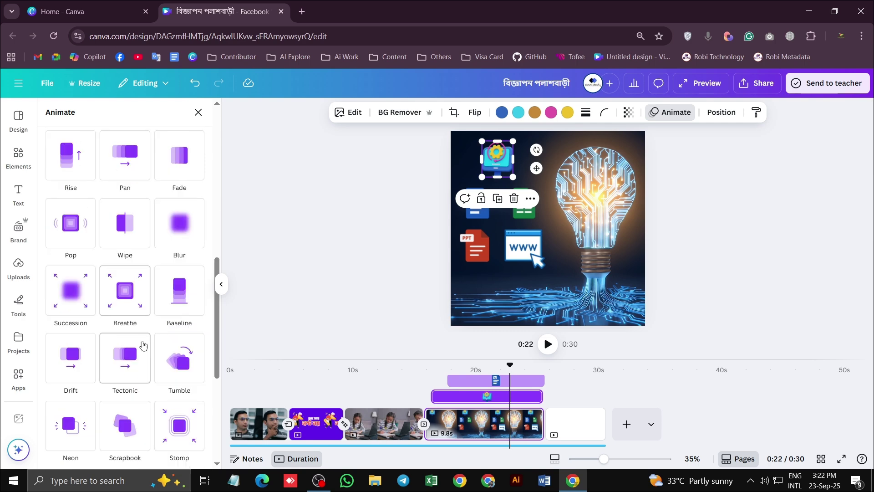
pyautogui.scroll(-2, 109, 362)
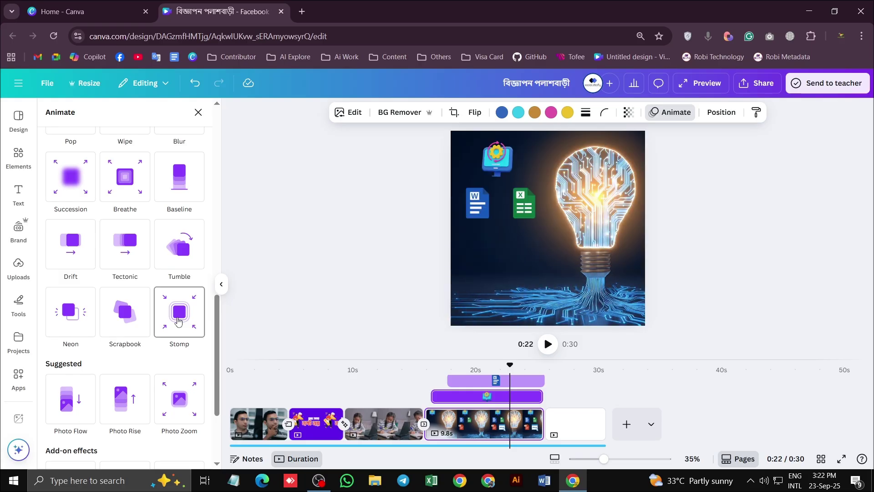
pyautogui.scroll(-3, 177, 321)
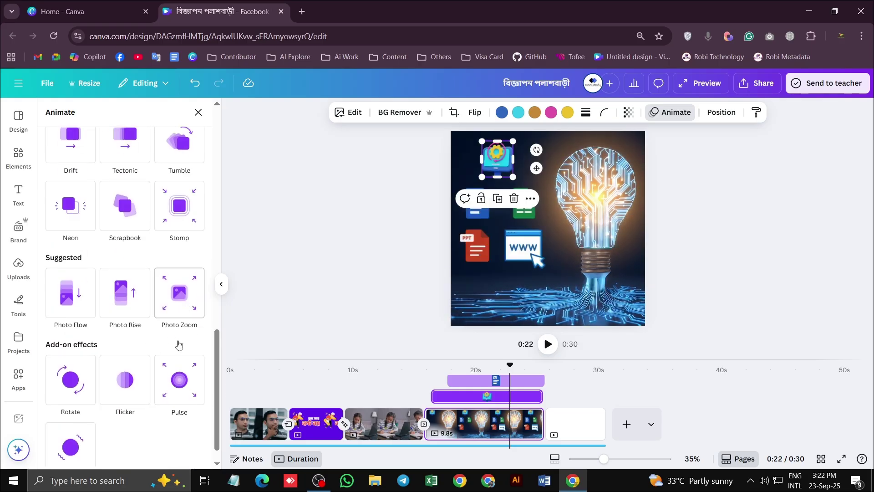
pyautogui.scroll(10, 179, 300)
pyautogui.click(180, 302)
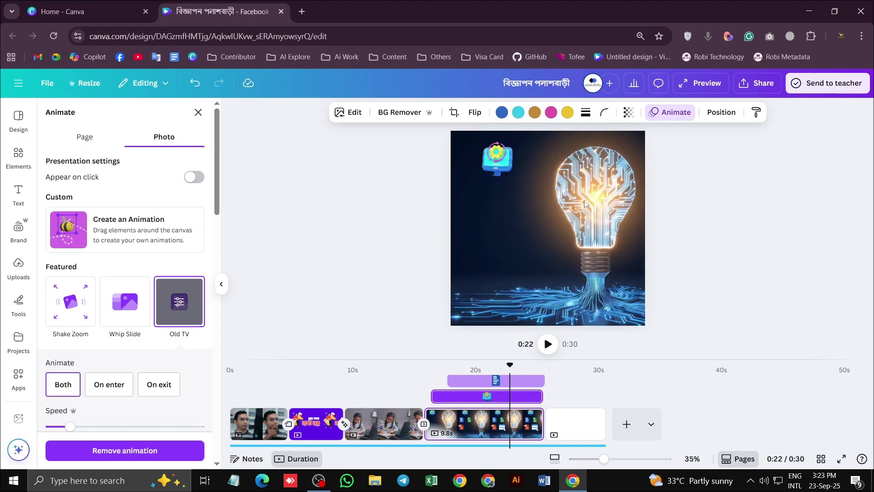
# Give the Word icon the Stomp animation
pyautogui.click(470, 218)
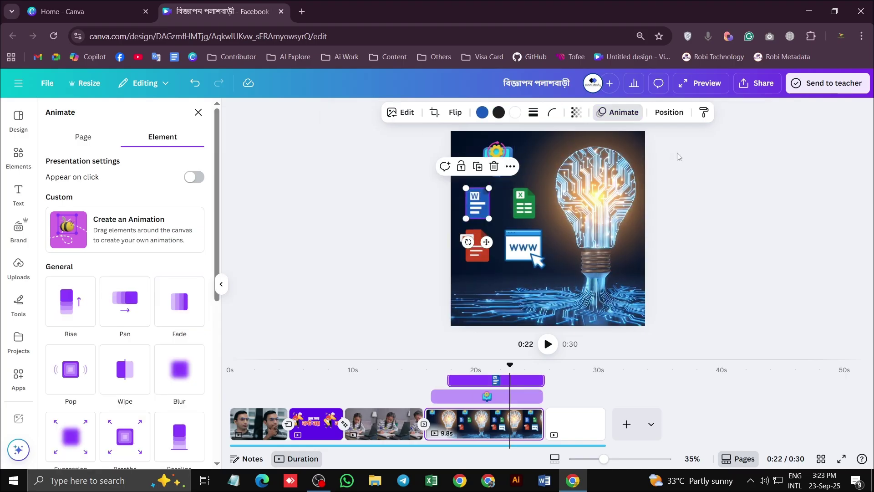
pyautogui.click(667, 114)
pyautogui.click(621, 113)
pyautogui.scroll(-7, 122, 294)
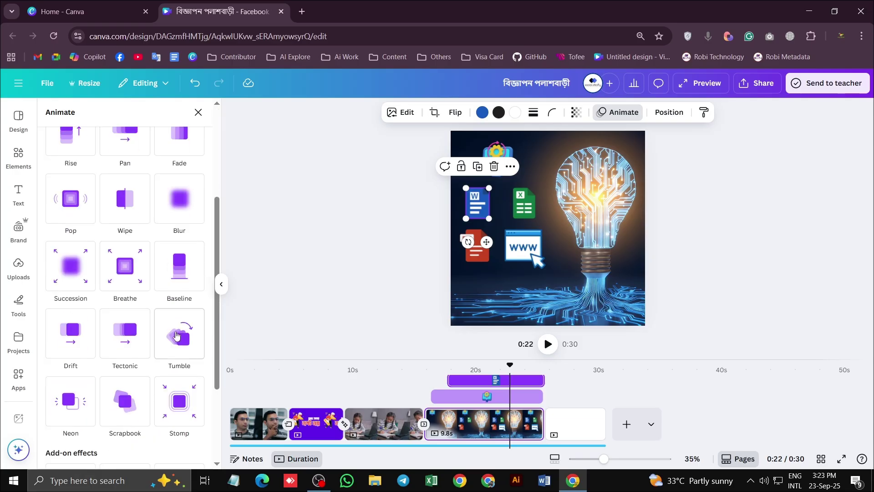
pyautogui.scroll(7, 168, 364)
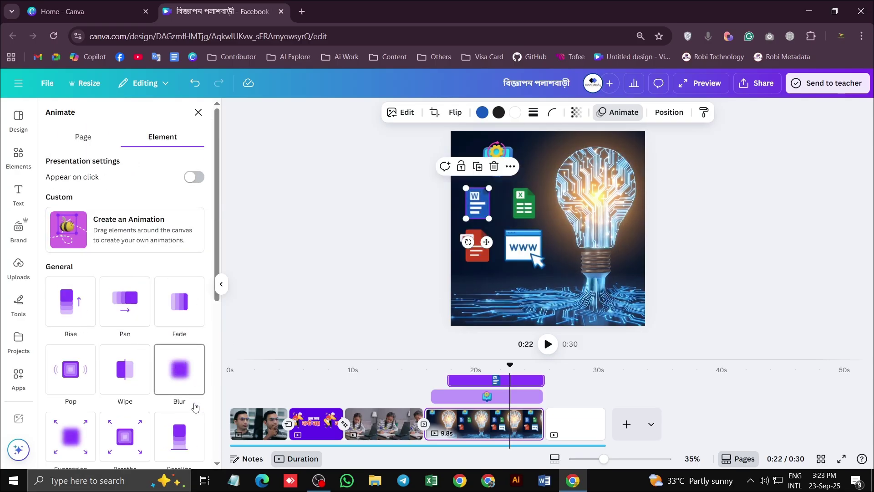
pyautogui.scroll(-6, 195, 407)
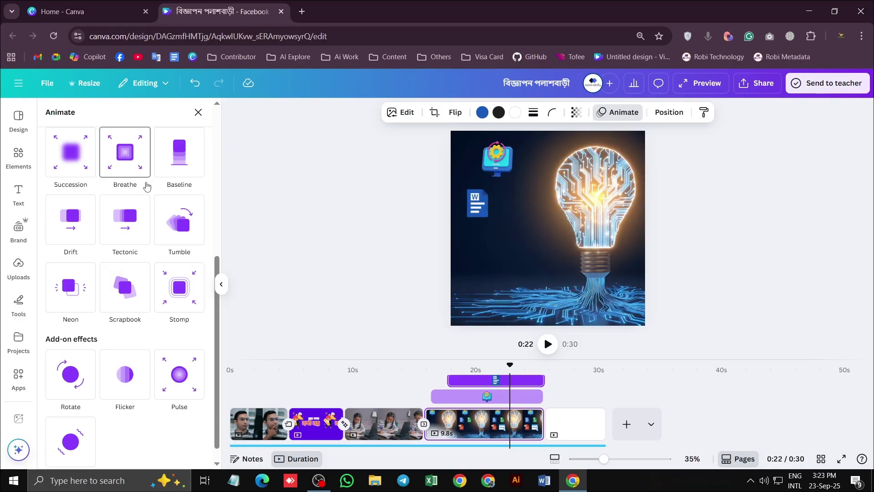
pyautogui.scroll(-1, 179, 358)
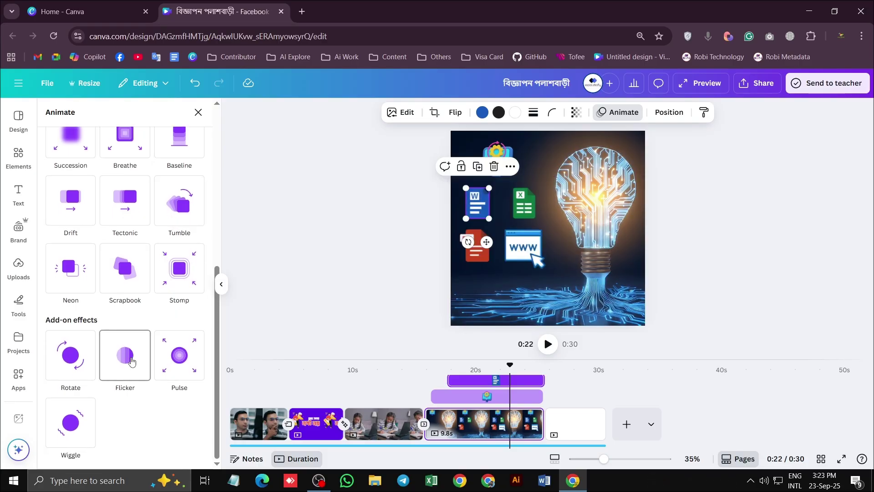
pyautogui.scroll(5, 69, 368)
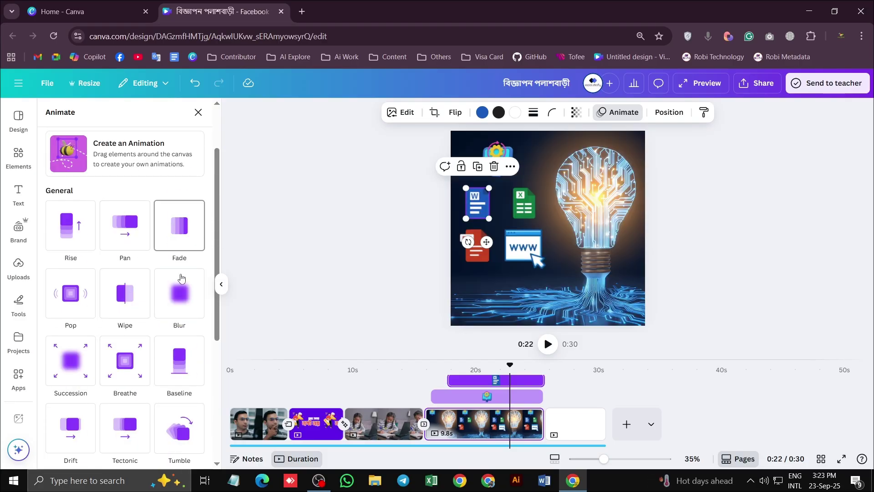
pyautogui.scroll(-1, 169, 339)
pyautogui.scroll(-3, 180, 370)
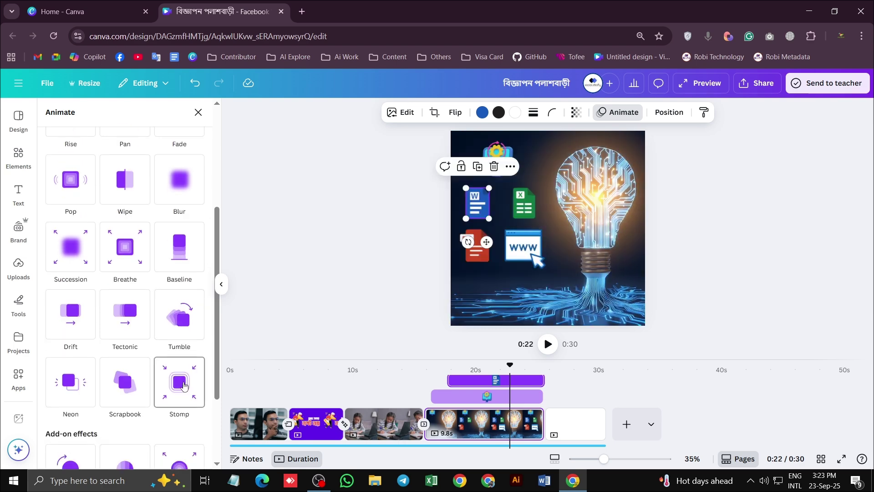
pyautogui.click(183, 386)
# Apply Stomp to the Excel, PPT and WWW icons and move the playhead back to 0:14
pyautogui.click(523, 204)
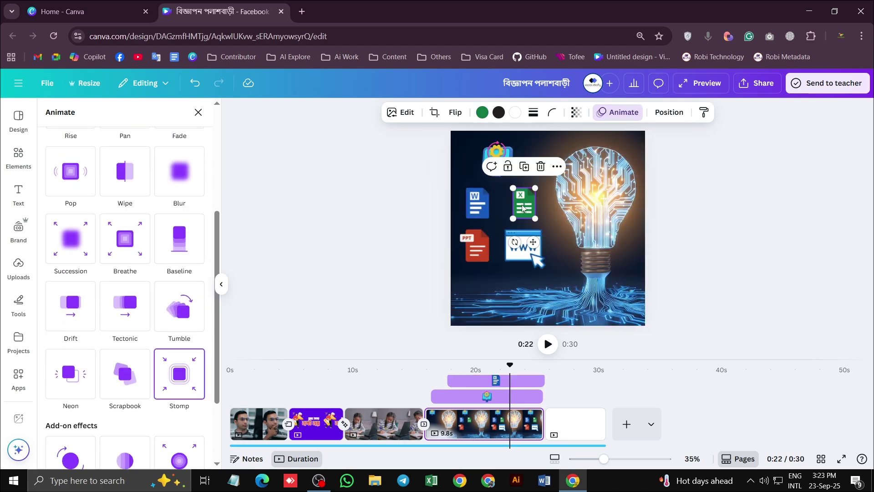
pyautogui.click(610, 118)
pyautogui.click(612, 117)
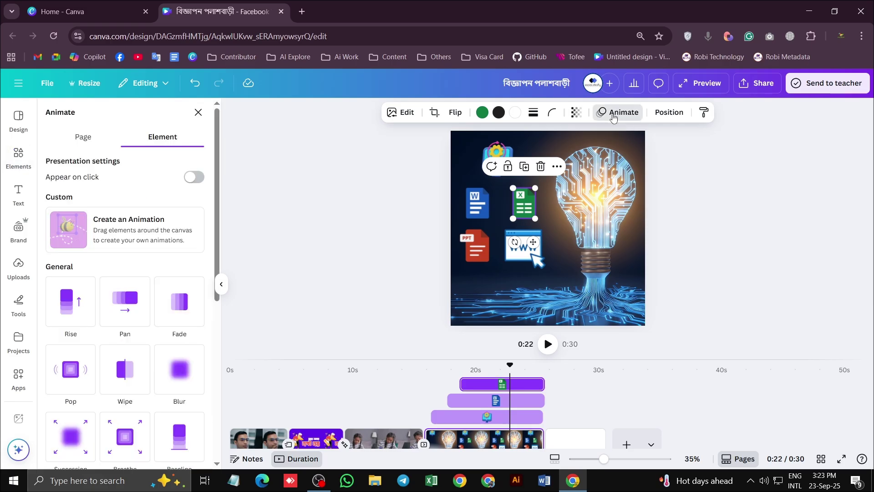
pyautogui.scroll(-5, 179, 273)
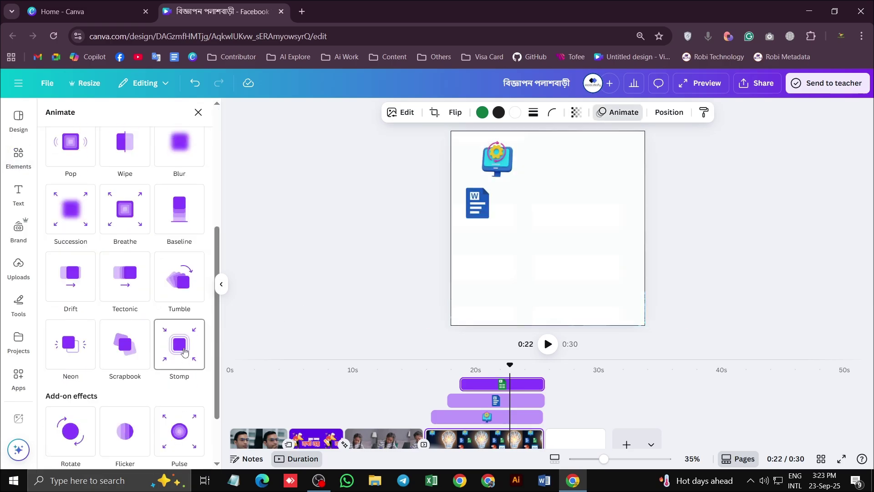
pyautogui.click(179, 344)
pyautogui.click(473, 245)
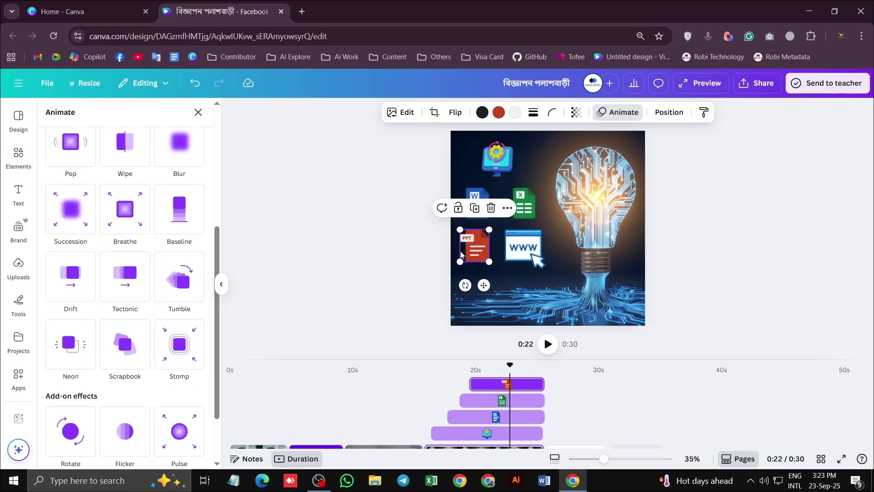
pyautogui.click(179, 345)
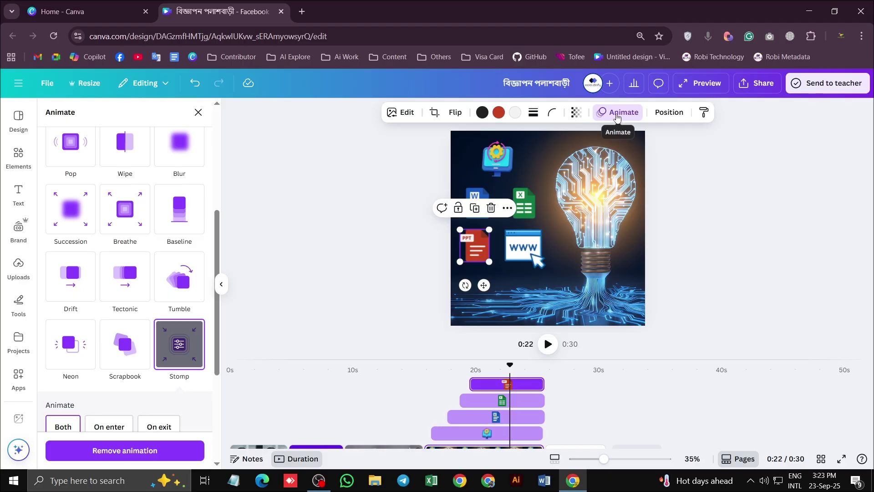
pyautogui.click(524, 248)
pyautogui.click(182, 346)
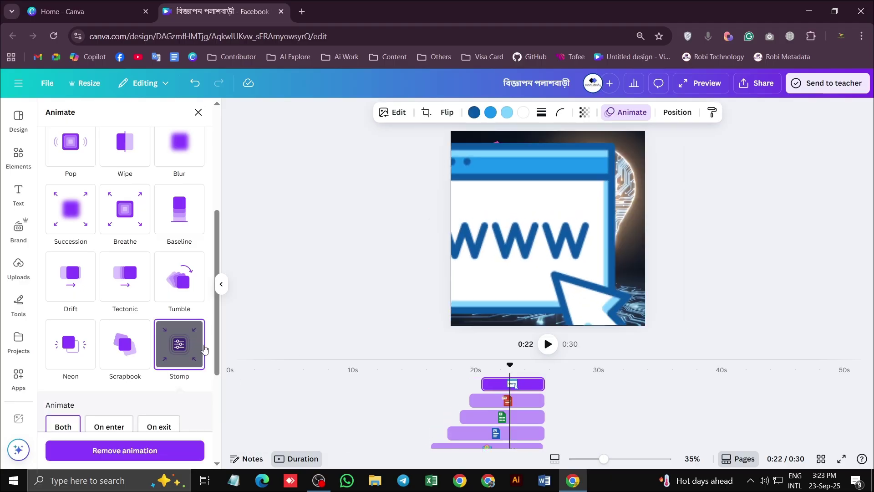
pyautogui.press('Escape')
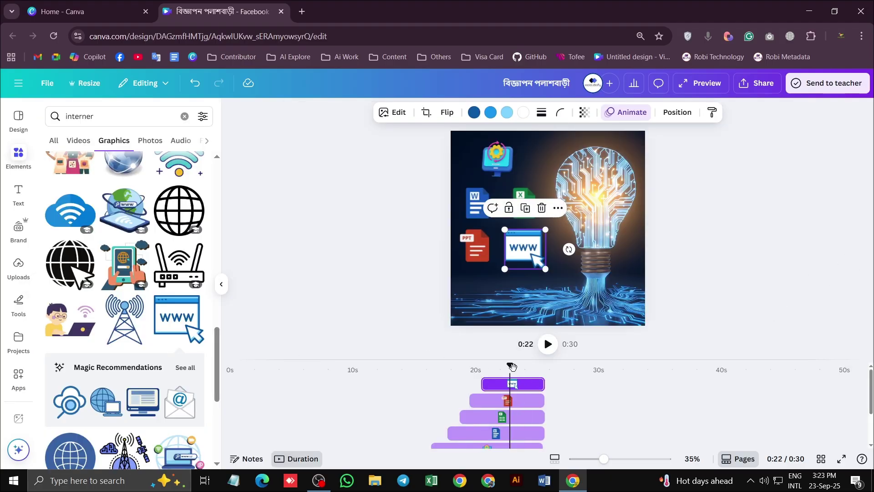
pyautogui.moveTo(512, 366); pyautogui.dragTo(402, 366)
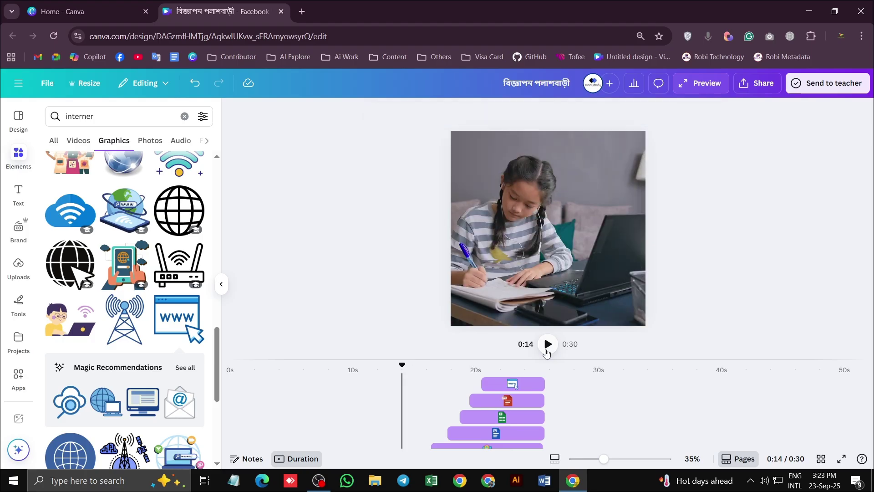
# Preview the ad from 0:14, then switch the Excel and Word icons to the Pop animation
pyautogui.click(548, 345)
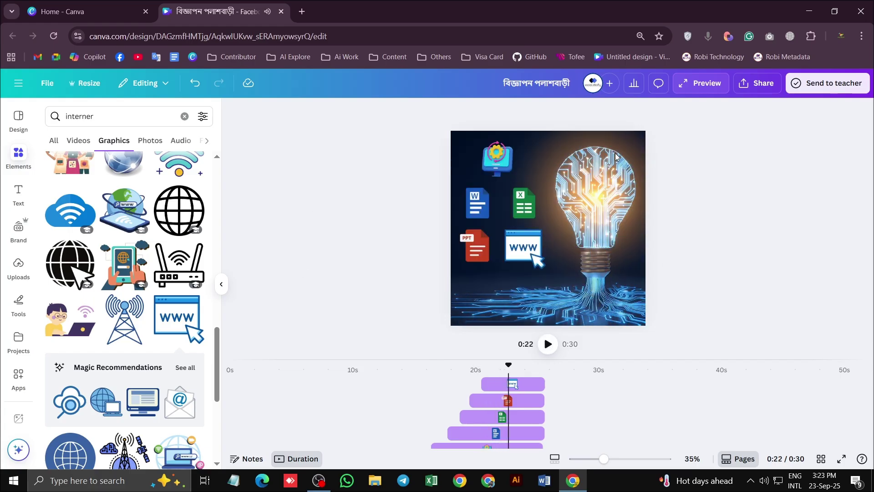
pyautogui.click(526, 208)
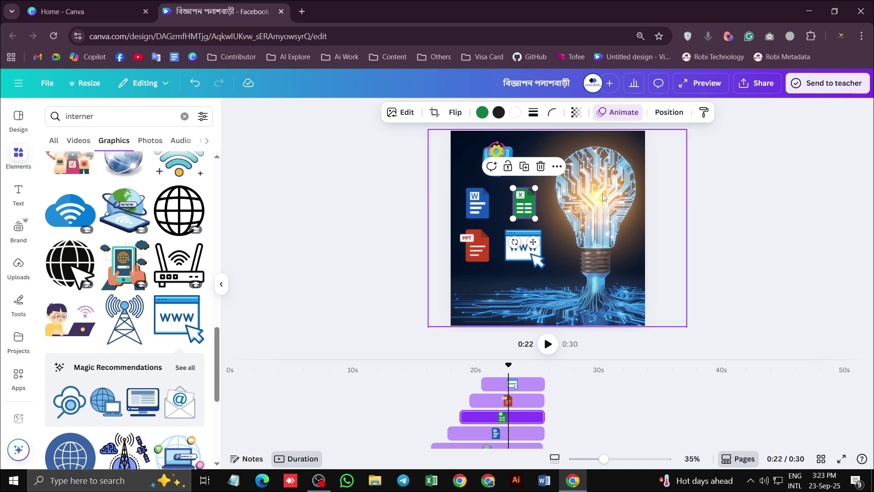
pyautogui.click(614, 119)
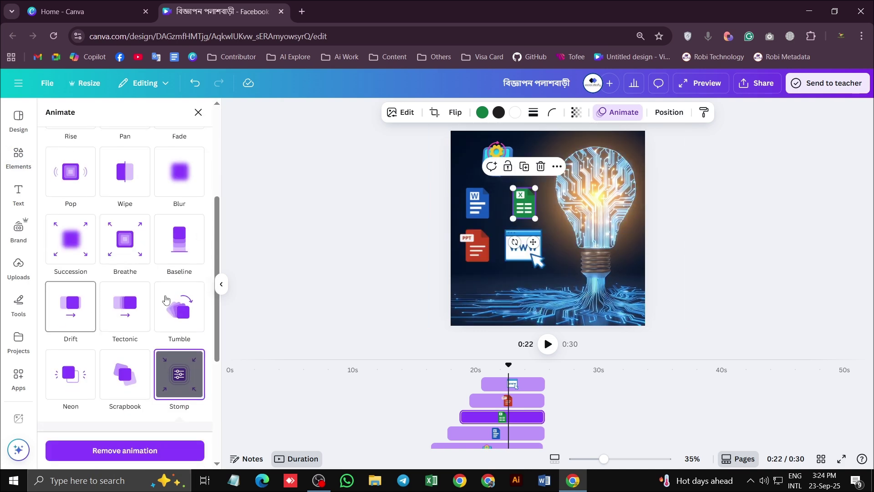
pyautogui.scroll(5, 114, 309)
pyautogui.scroll(-4, 114, 319)
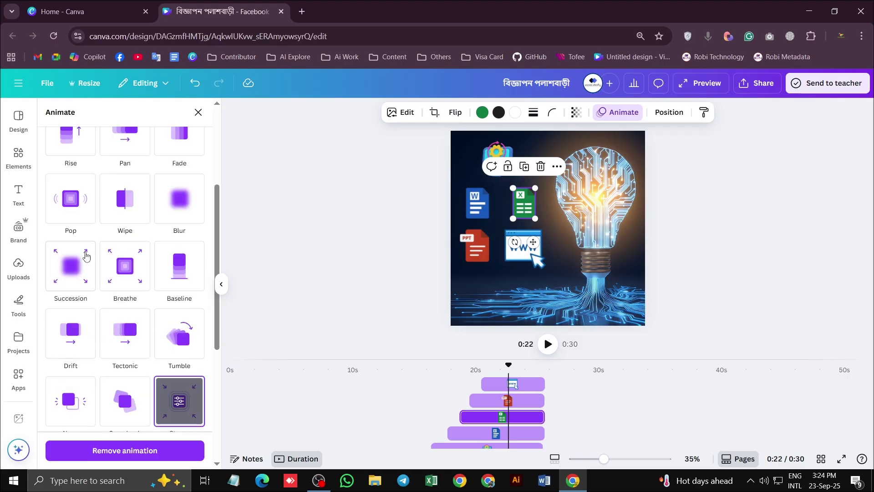
pyautogui.click(78, 215)
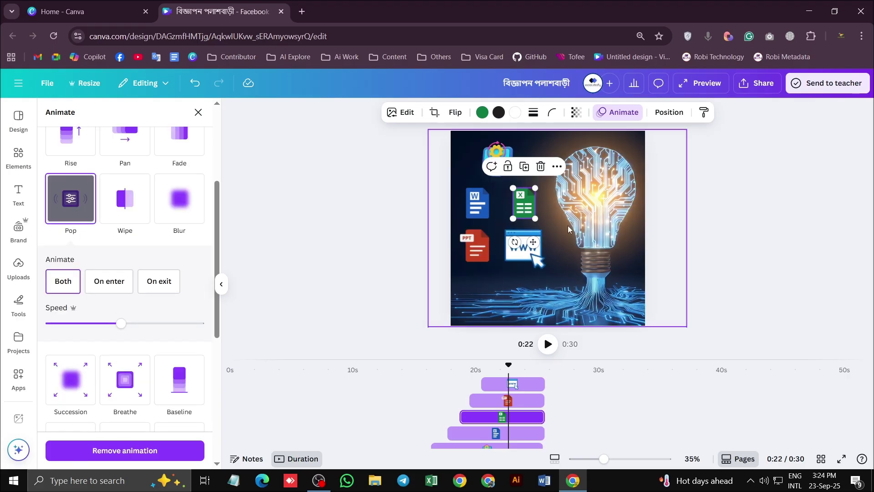
pyautogui.click(477, 203)
pyautogui.scroll(1, 136, 219)
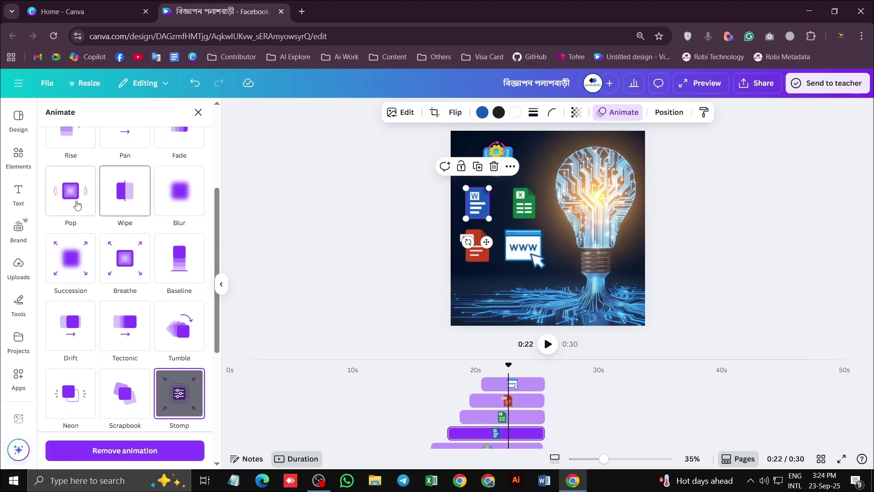
pyautogui.click(71, 191)
# Switch the PPT and www icons to Pop as well and rewind the playhead to 0:15
pyautogui.click(481, 260)
pyautogui.scroll(2, 68, 259)
pyautogui.click(69, 262)
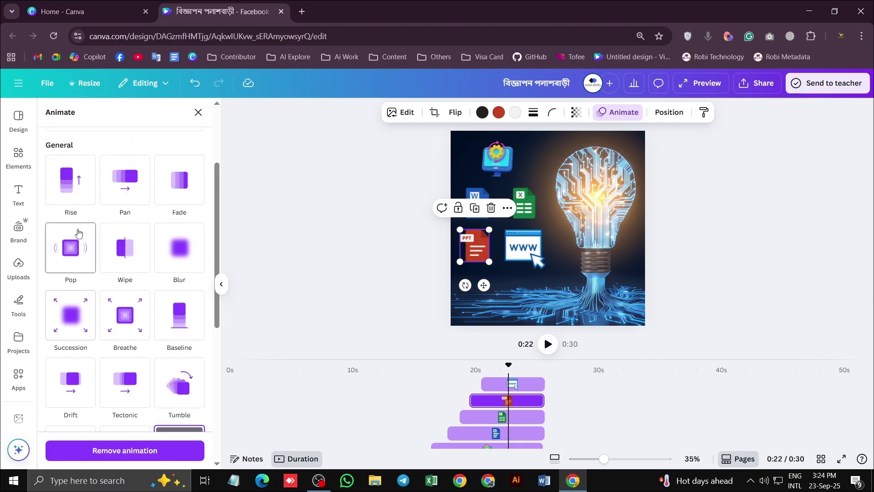
pyautogui.click(523, 248)
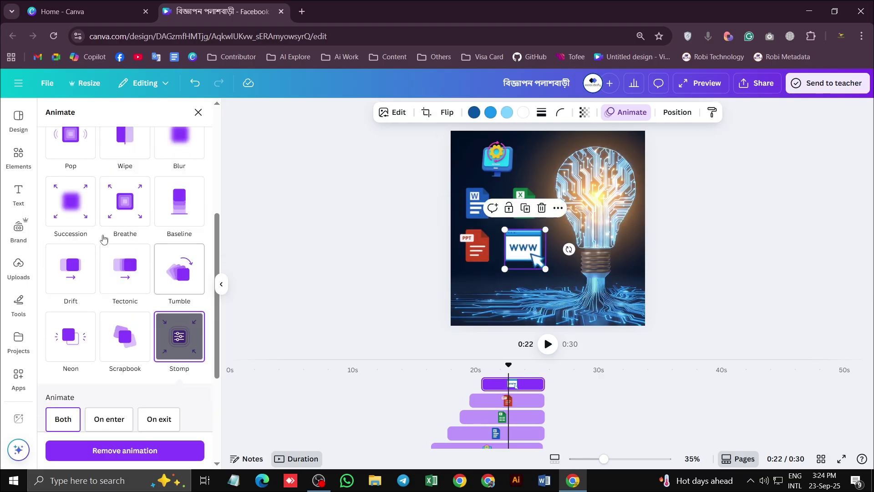
pyautogui.scroll(5, 125, 237)
pyautogui.click(63, 249)
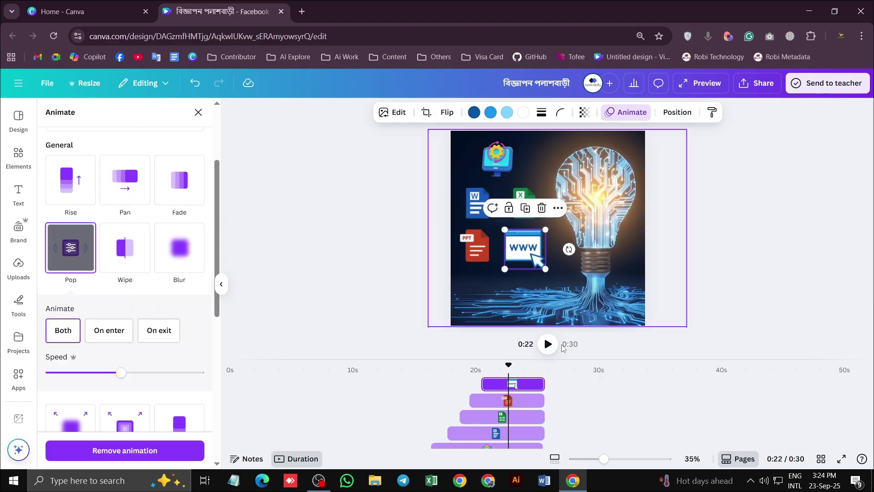
pyautogui.moveTo(444, 377); pyautogui.dragTo(425, 370)
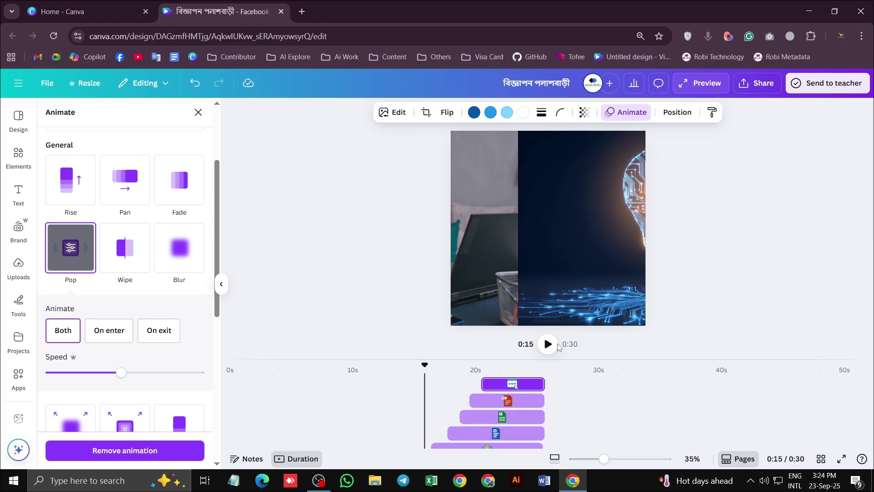
# Preview the lightbulb scene from 0:15 and 0:21, then drag its clip end inward from 9.8 s
pyautogui.click(547, 345)
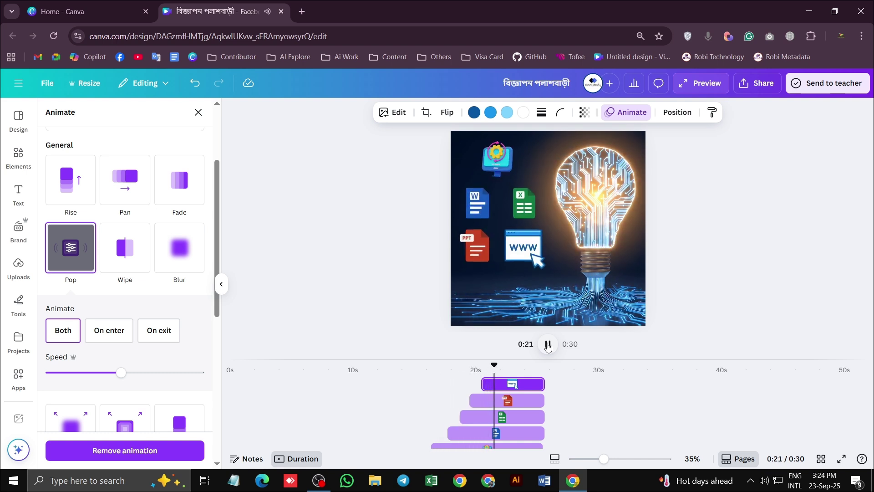
pyautogui.click(548, 344)
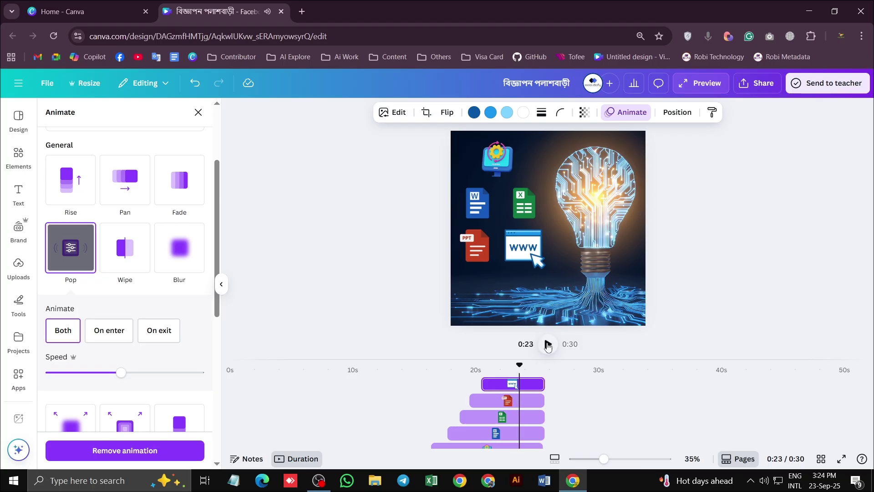
pyautogui.scroll(-3, 514, 378)
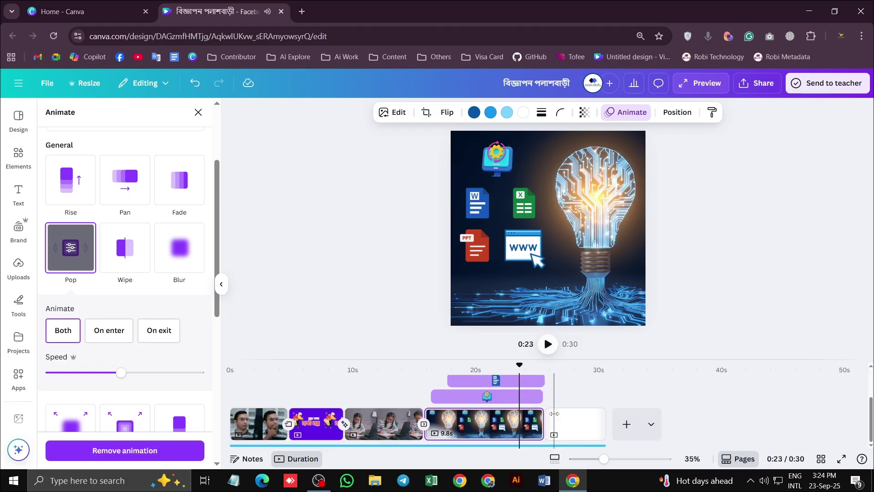
pyautogui.moveTo(514, 370); pyautogui.dragTo(493, 370)
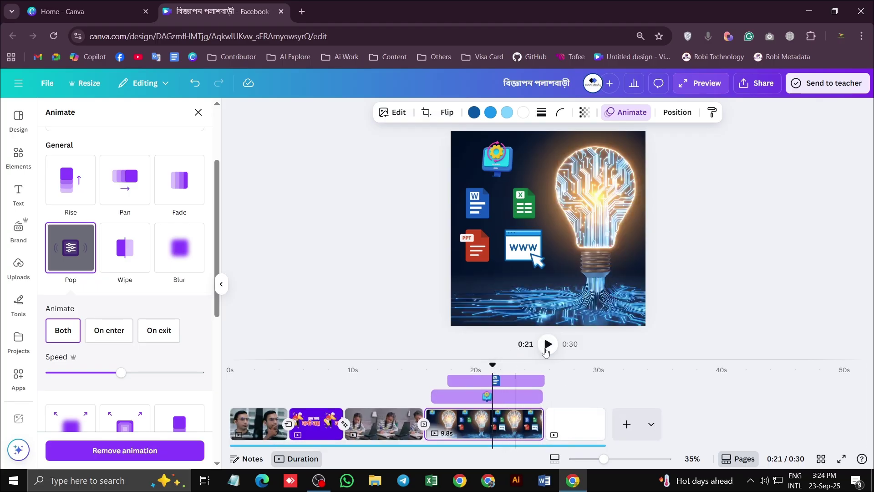
pyautogui.click(548, 345)
pyautogui.click(547, 345)
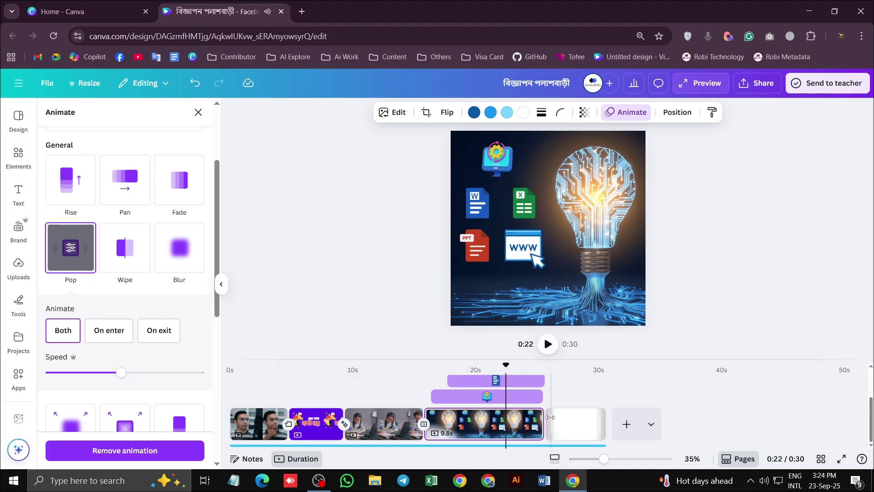
pyautogui.moveTo(535, 423); pyautogui.dragTo(506, 419)
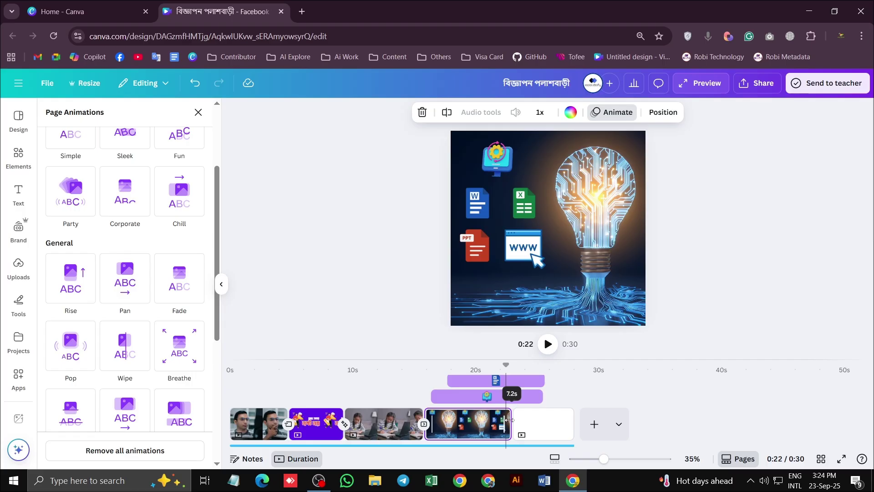
# Trim the lightbulb page to 7.2 s, add a 5-second blank page, and preview from 0:23
pyautogui.moveTo(508, 419); pyautogui.dragTo(510, 419)
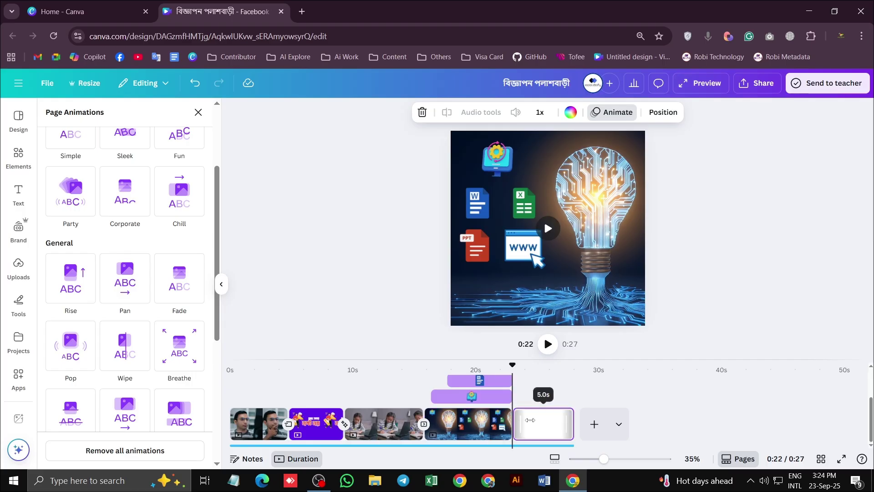
pyautogui.click(544, 426)
pyautogui.click(594, 424)
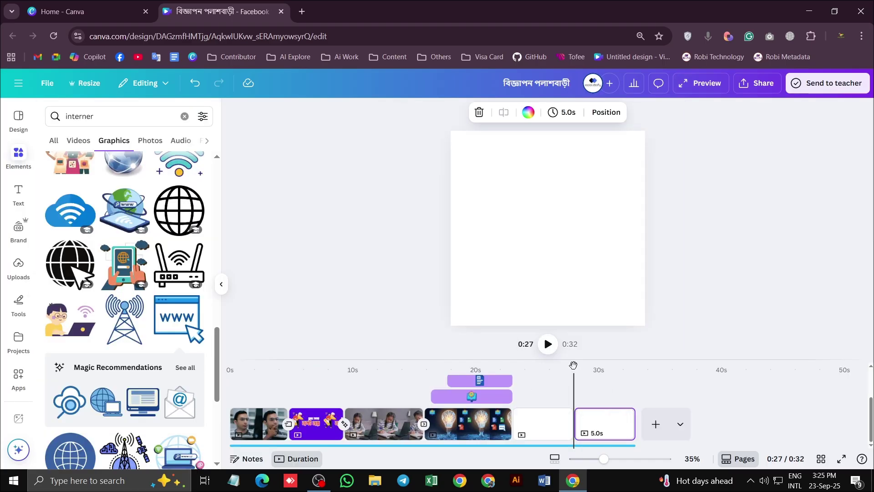
pyautogui.moveTo(574, 365); pyautogui.dragTo(520, 383)
pyautogui.click(548, 346)
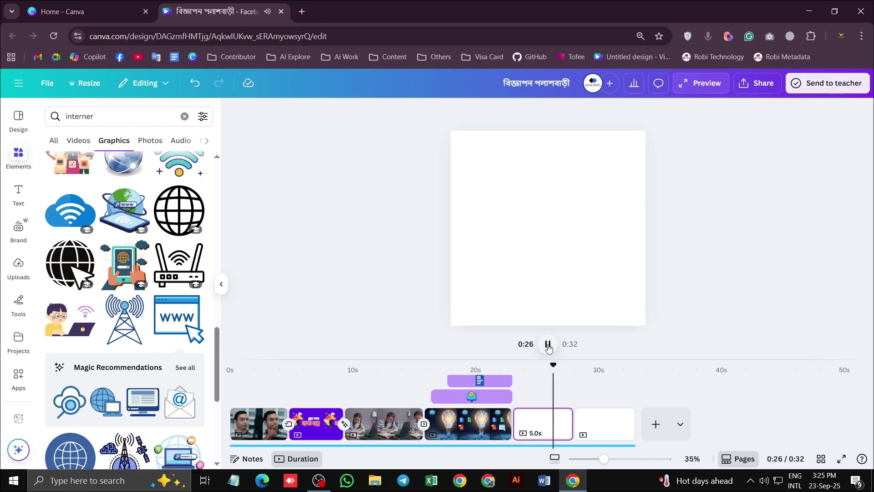
# Search the elements library for 'discount' and show the video results
pyautogui.click(110, 136)
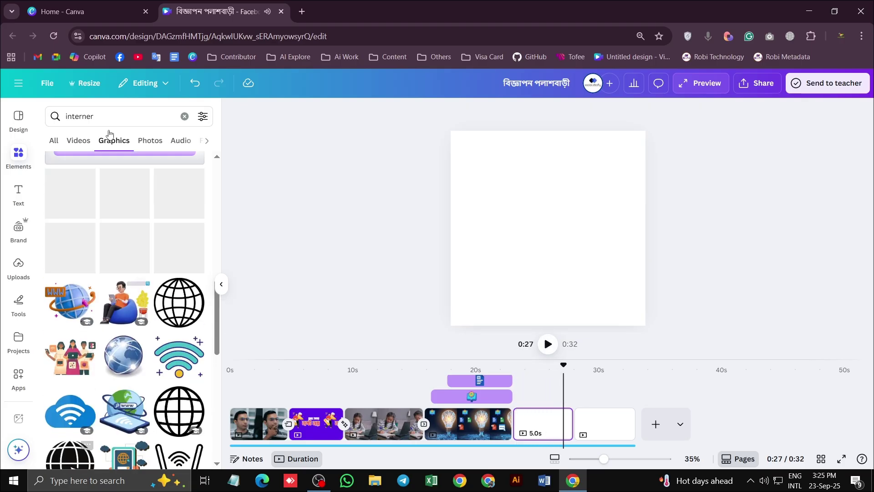
pyautogui.moveTo(95, 117); pyautogui.dragTo(40, 116)
pyautogui.write('disco')
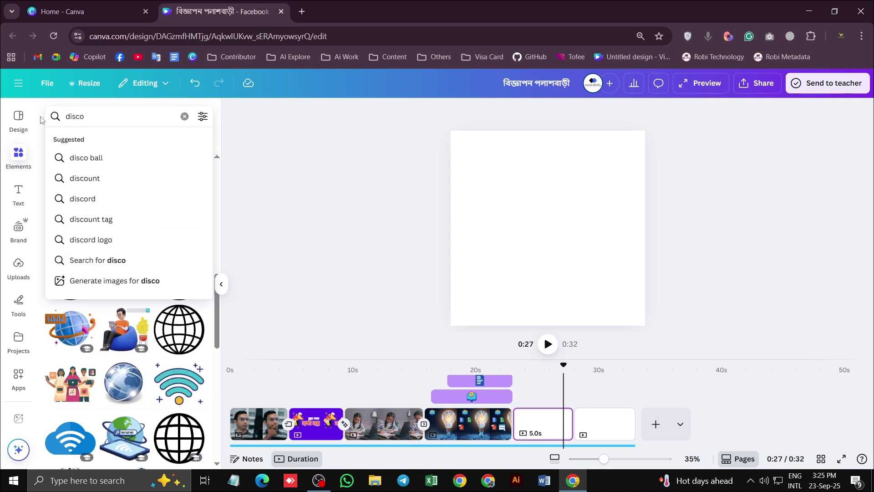
pyautogui.write('nt]')
pyautogui.press('BackSpace')
pyautogui.press('BackSpace')
pyautogui.write('unt')
pyautogui.press('Return')
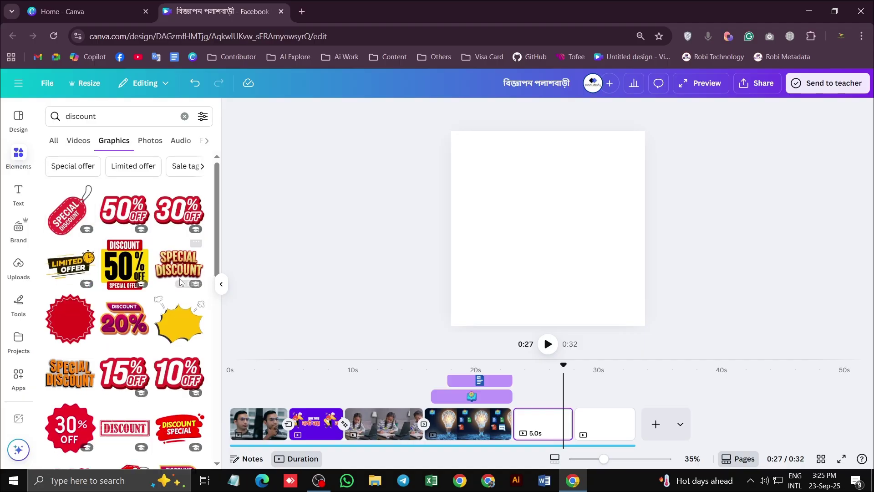
pyautogui.scroll(-4, 179, 278)
pyautogui.scroll(3, 90, 158)
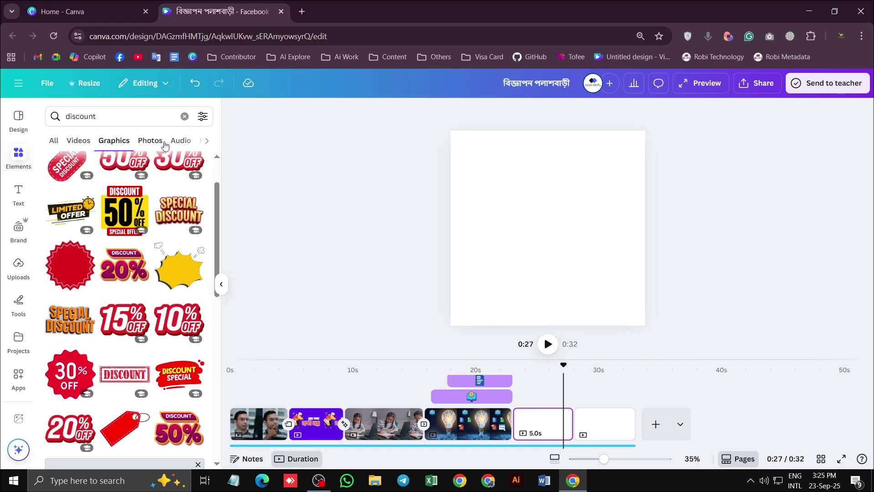
pyautogui.click(73, 140)
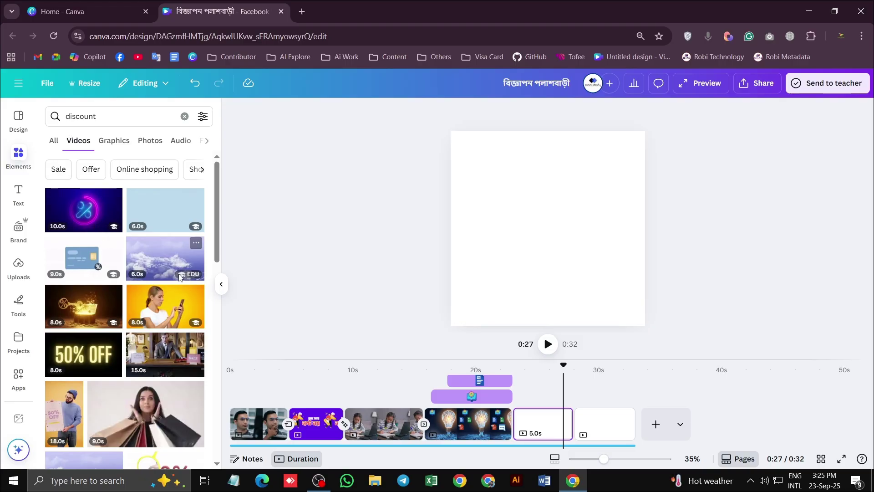
# Try the man-with-50%-OFF video, delete it, and browse further discount videos
pyautogui.scroll(-1, 134, 359)
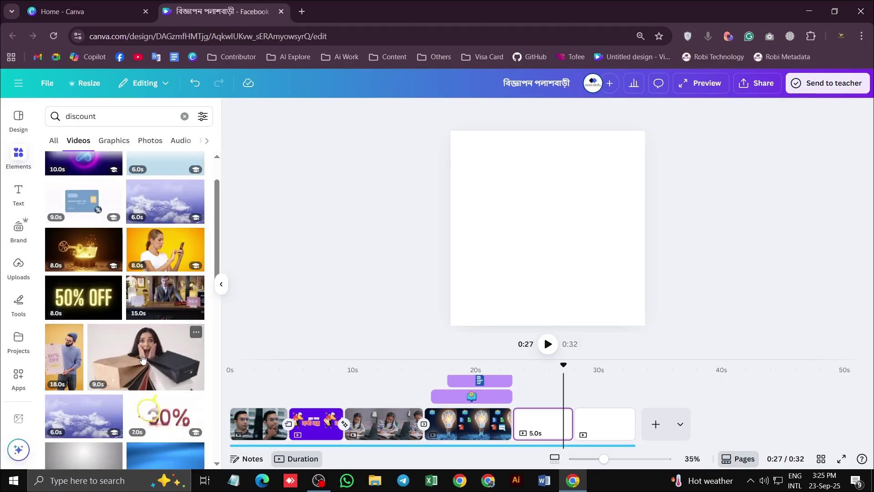
pyautogui.scroll(-3, 134, 359)
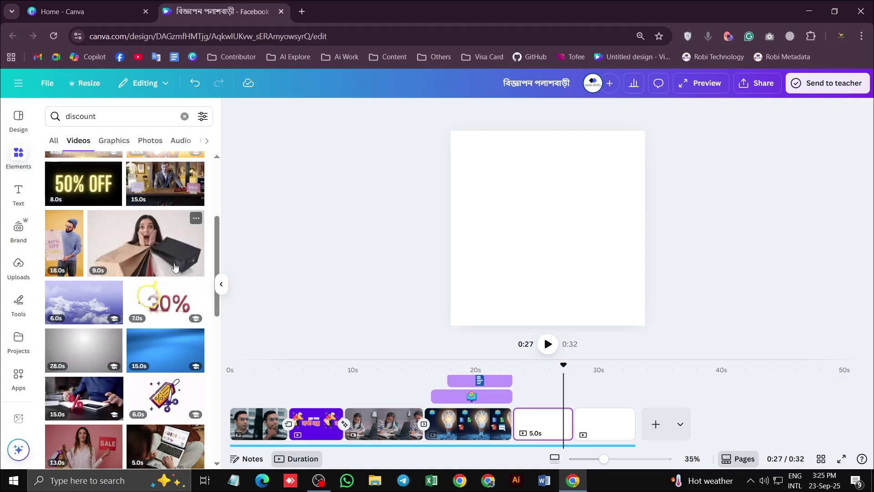
pyautogui.click(62, 245)
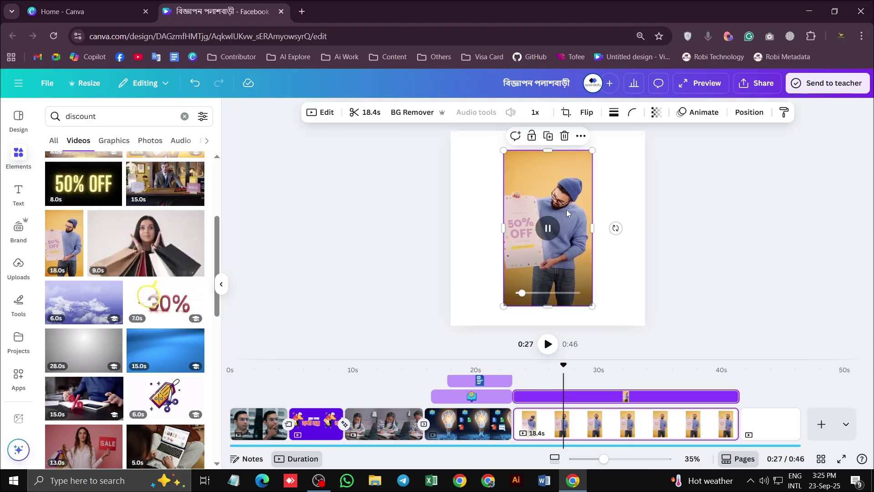
pyautogui.press('Delete')
pyautogui.scroll(-3, 179, 281)
pyautogui.scroll(-5, 179, 280)
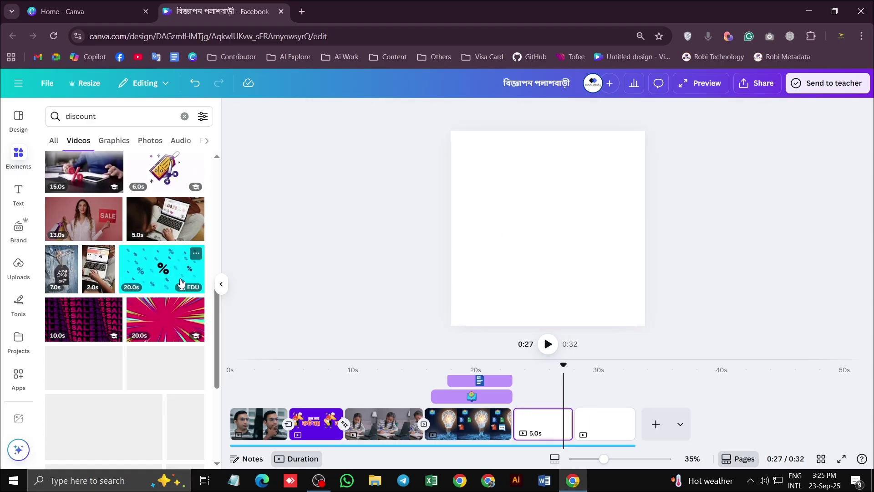
pyautogui.scroll(-5, 179, 272)
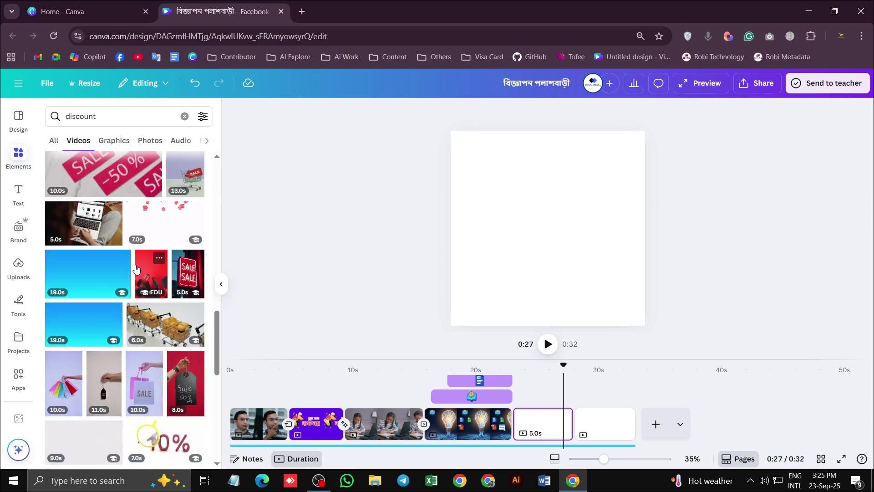
pyautogui.scroll(-3, 189, 278)
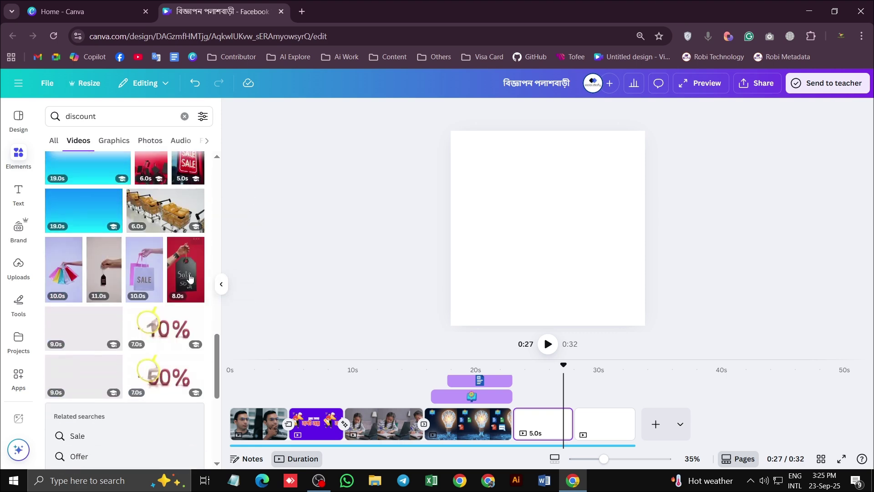
pyautogui.scroll(-10, 137, 264)
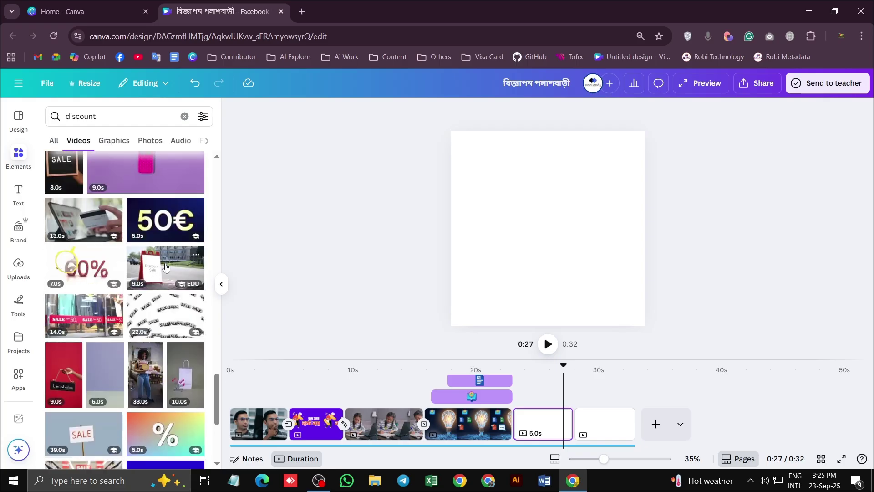
pyautogui.scroll(-3, 166, 268)
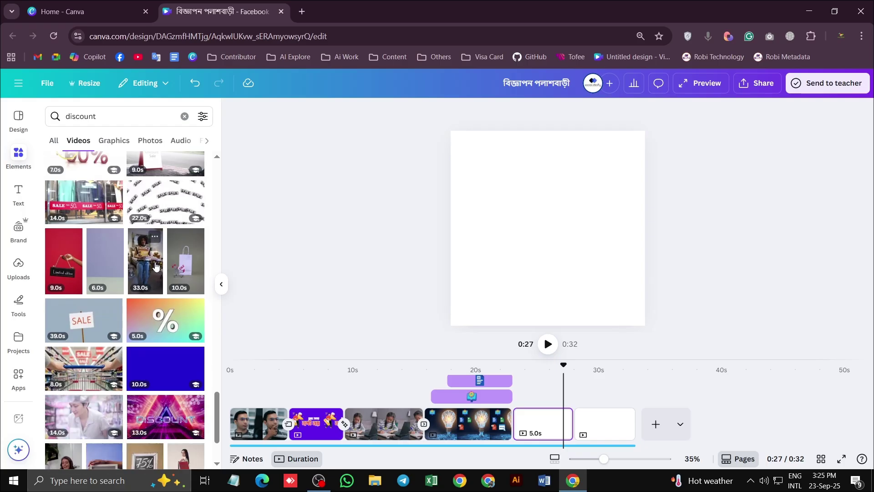
pyautogui.scroll(-5, 136, 273)
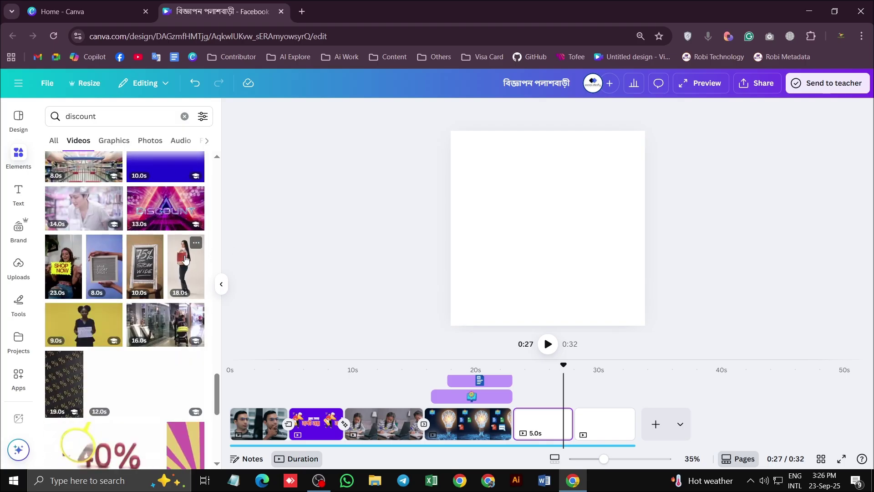
pyautogui.scroll(-6, 180, 272)
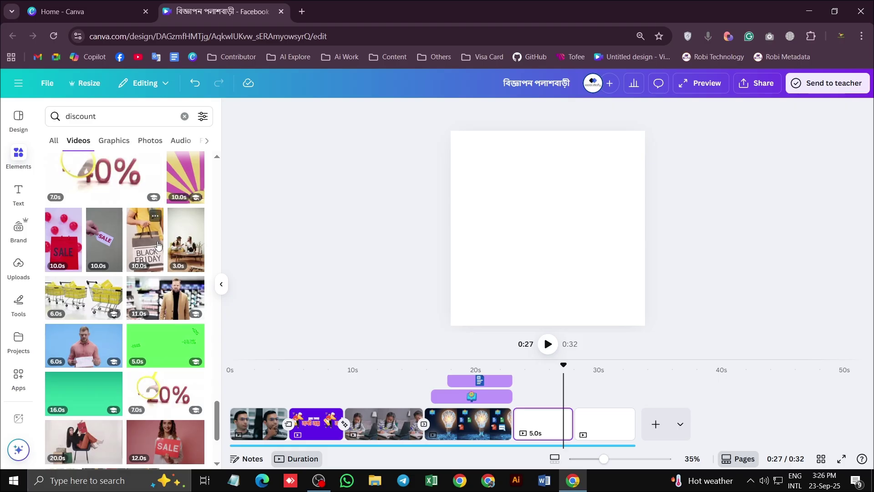
pyautogui.scroll(-6, 157, 246)
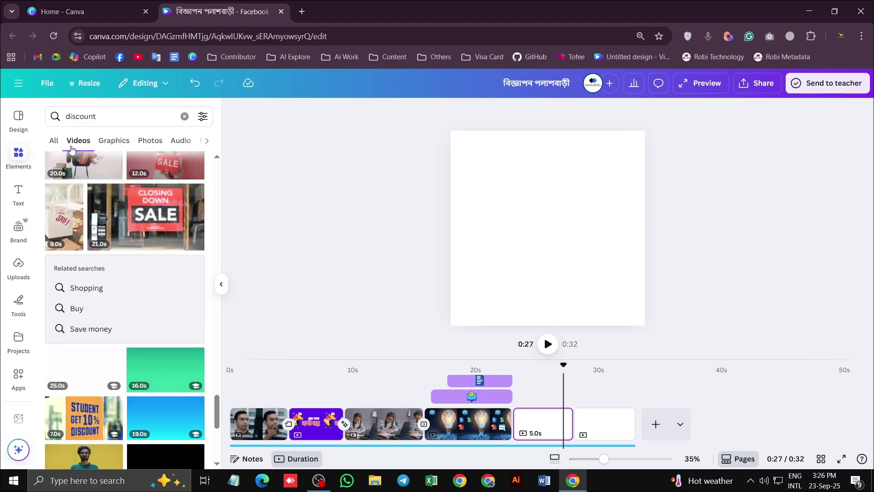
pyautogui.click(67, 117)
# Search 'asian discount' and add the doctor-with-megaphone video, enlarging it on the page
pyautogui.write('asian')
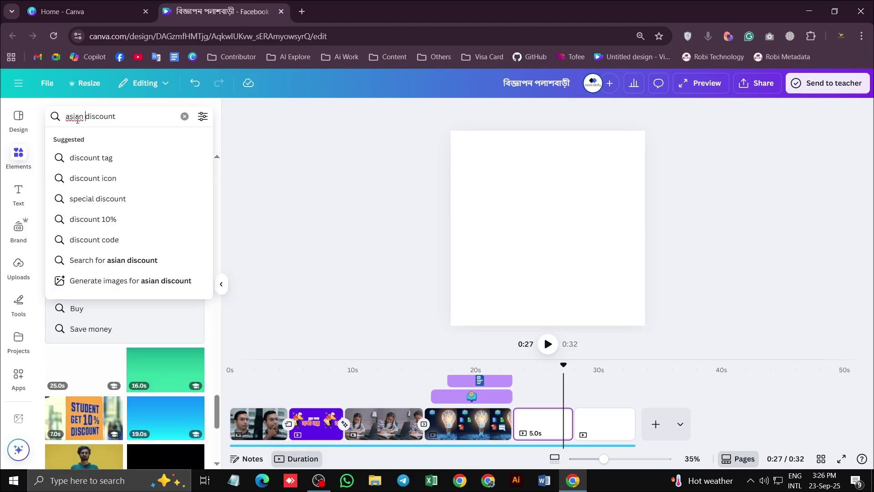
pyautogui.press('Return')
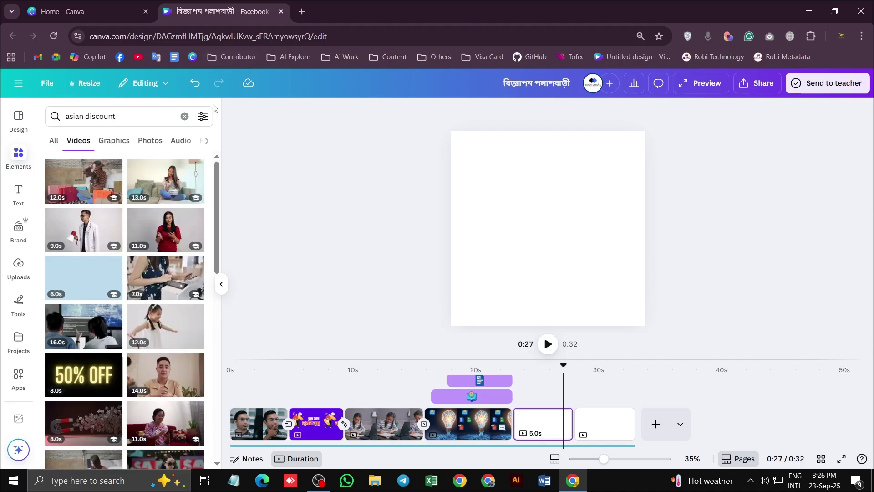
pyautogui.click(87, 229)
pyautogui.moveTo(625, 185); pyautogui.dragTo(652, 130)
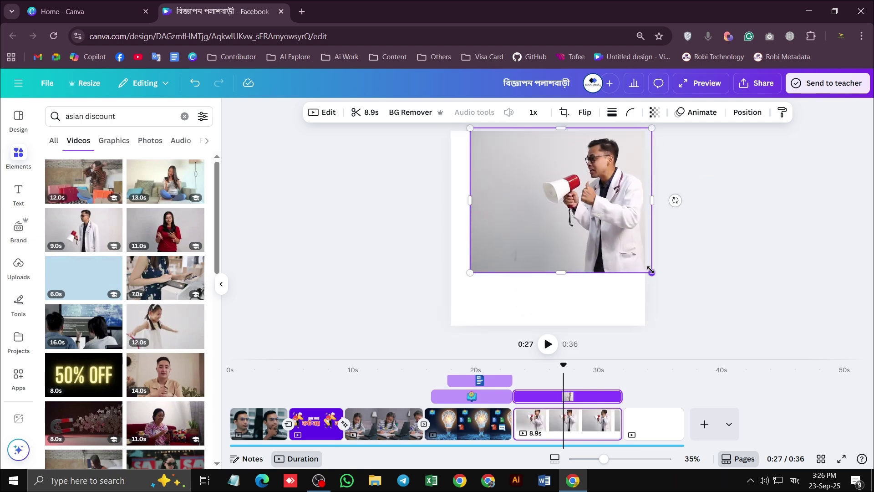
pyautogui.moveTo(650, 272); pyautogui.dragTo(679, 331)
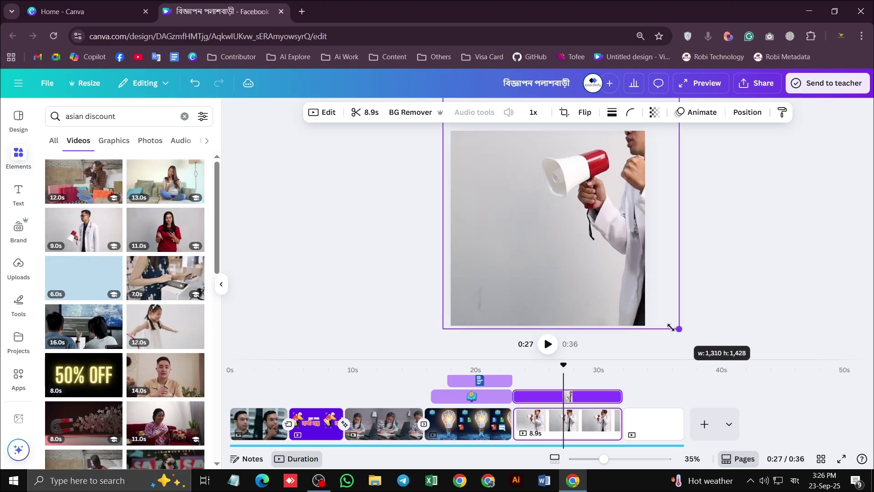
# Reposition the doctor video and narrow it to about 1,083 by 1,122
pyautogui.moveTo(651, 205); pyautogui.dragTo(700, 241)
pyautogui.moveTo(535, 266); pyautogui.dragTo(579, 263)
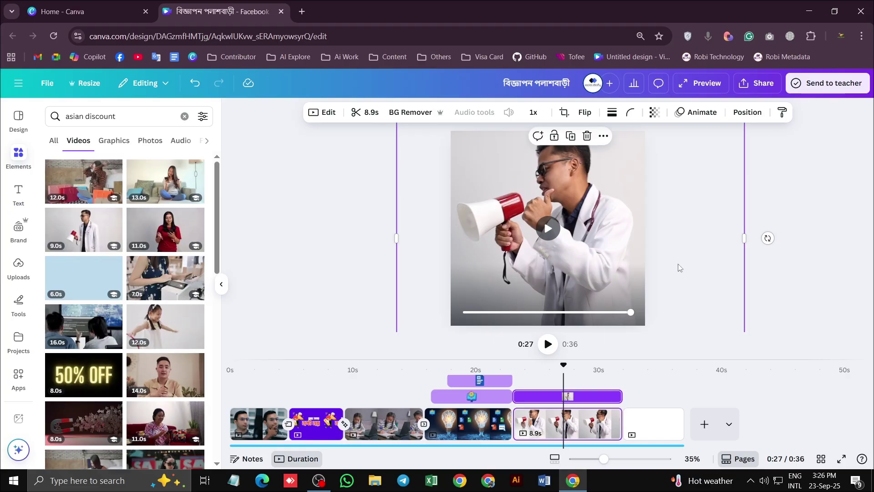
pyautogui.scroll(-3, 676, 267)
pyautogui.moveTo(646, 170); pyautogui.dragTo(623, 176)
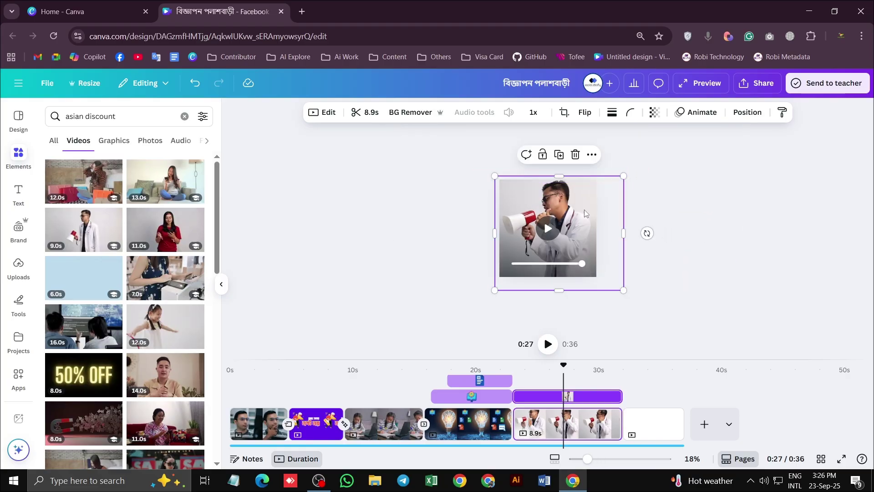
pyautogui.moveTo(624, 231); pyautogui.dragTo(604, 232)
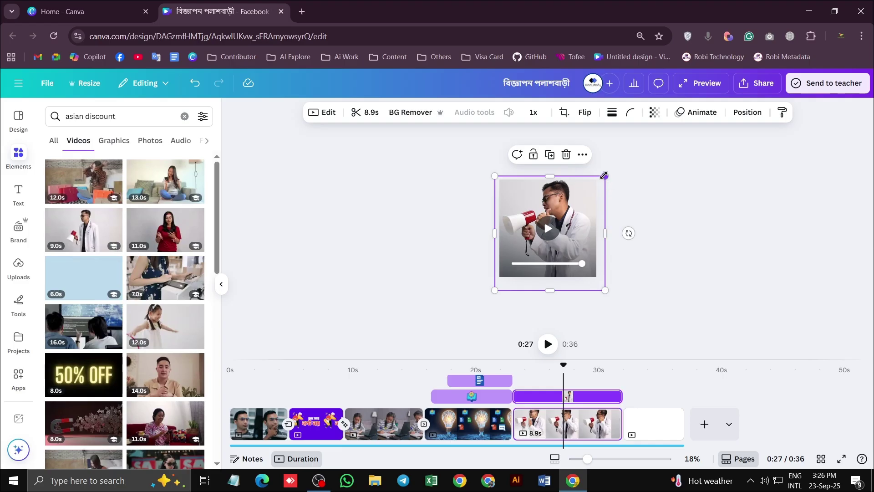
pyautogui.moveTo(606, 176)
pyautogui.mouseDown()
pyautogui.moveTo(590, 189)
pyautogui.moveTo(602, 174)
pyautogui.mouseUp()
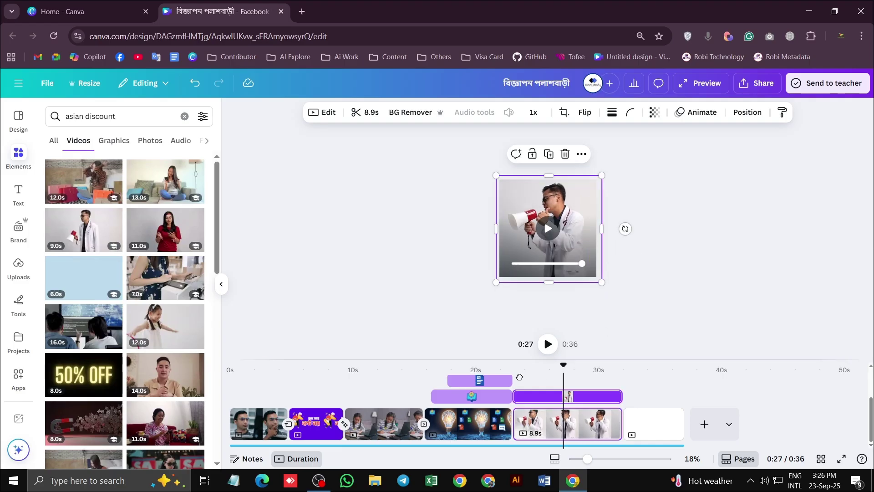
pyautogui.click(505, 364)
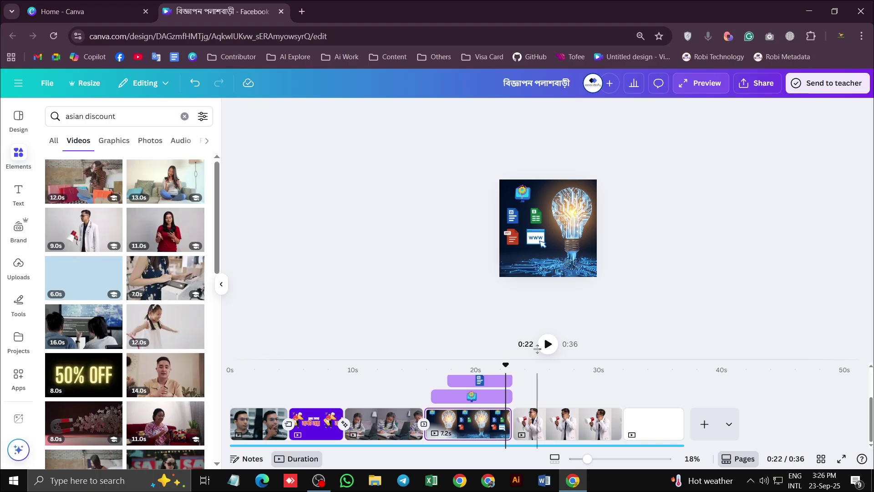
# Preview the video from 0:22 and browse the asian discount video results
pyautogui.scroll(3, 553, 240)
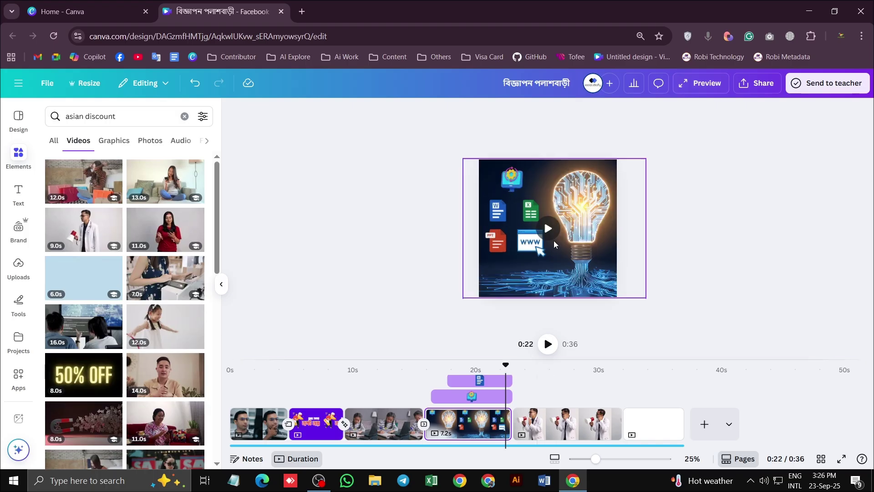
pyautogui.click(548, 345)
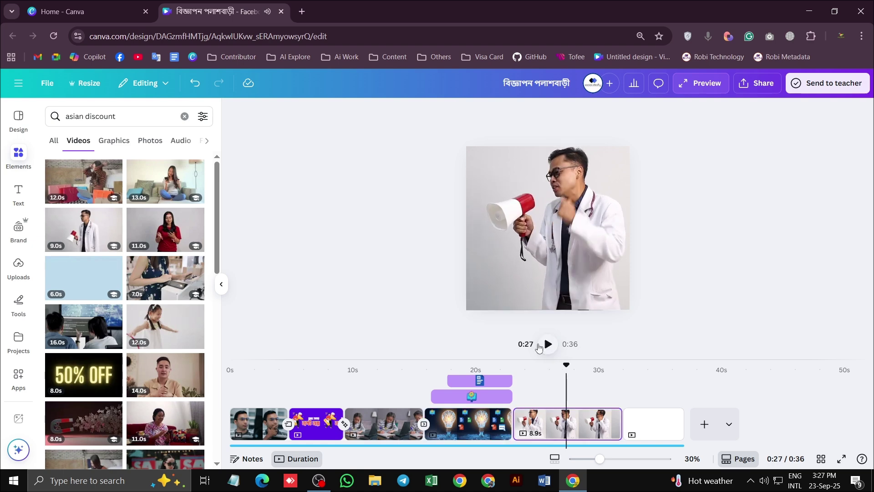
pyautogui.scroll(-1, 673, 336)
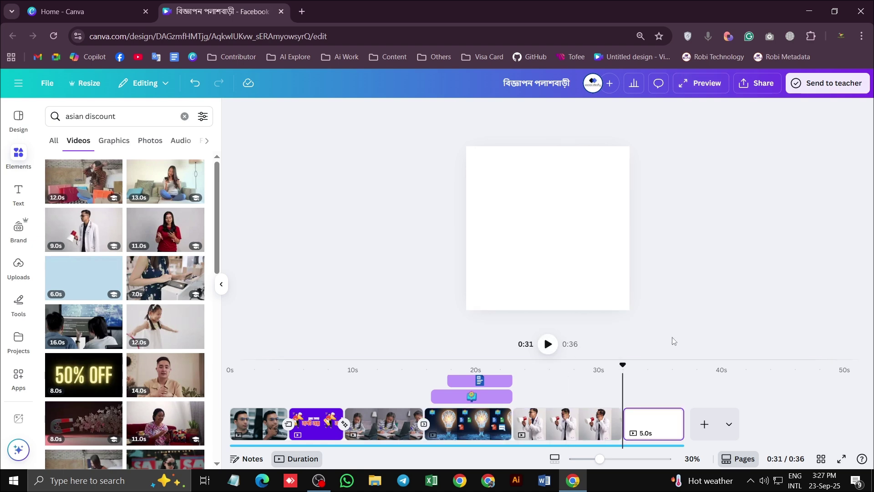
pyautogui.scroll(1, 673, 340)
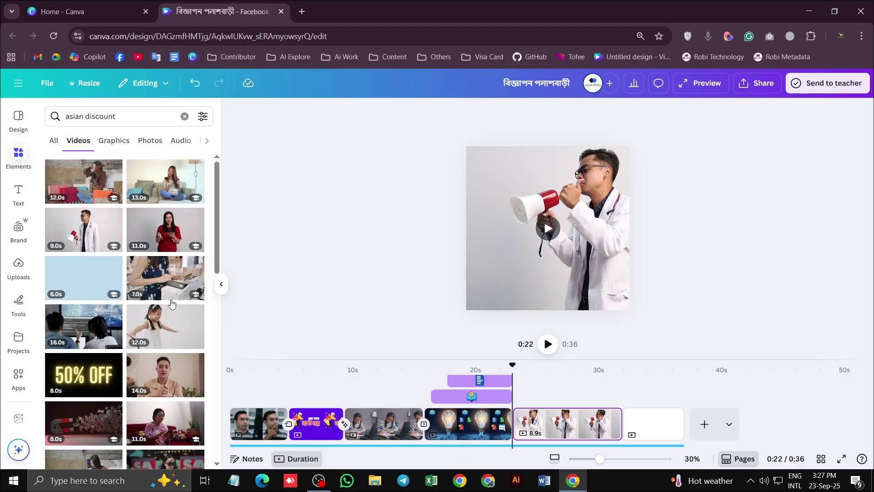
pyautogui.scroll(-5, 137, 274)
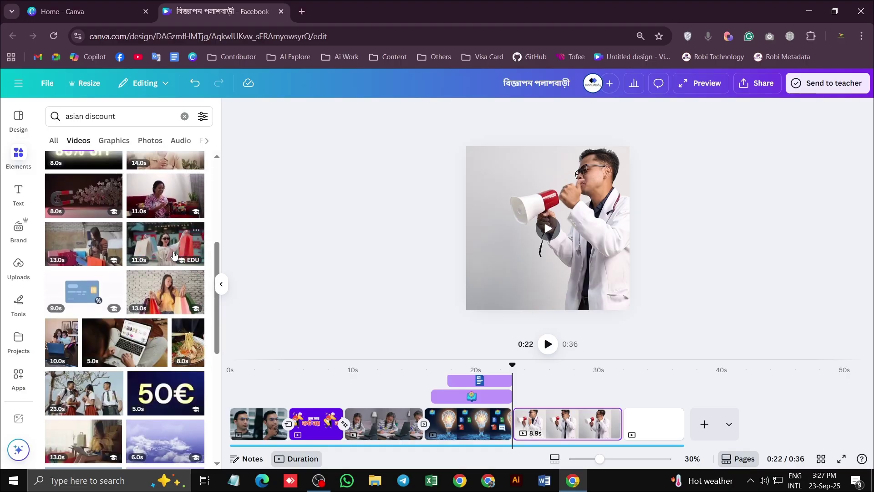
pyautogui.scroll(-5, 121, 283)
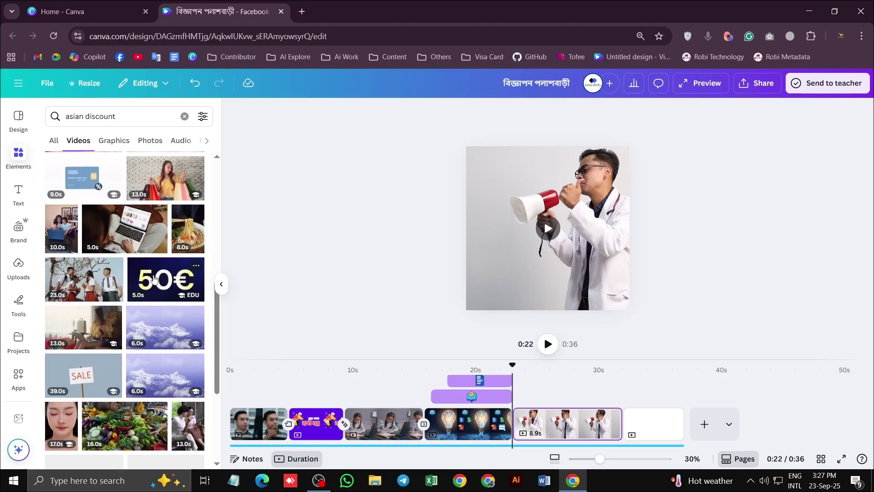
pyautogui.scroll(-5, 122, 284)
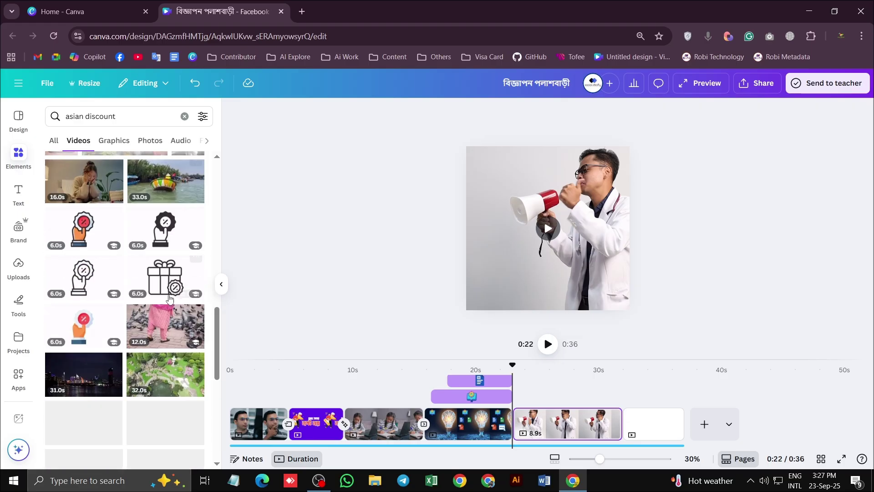
pyautogui.scroll(-3, 165, 292)
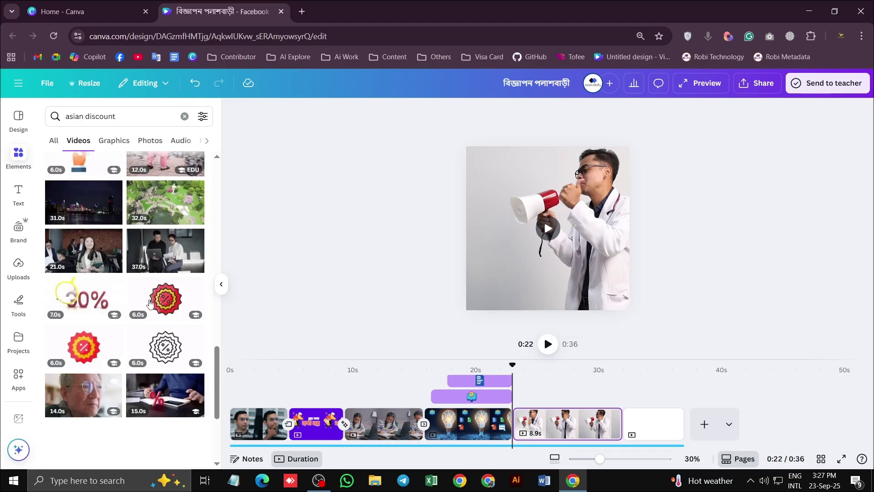
# Try the 6.0 s discount-badge clip on the doctor page, delete it, and show Graphics results
pyautogui.click(156, 301)
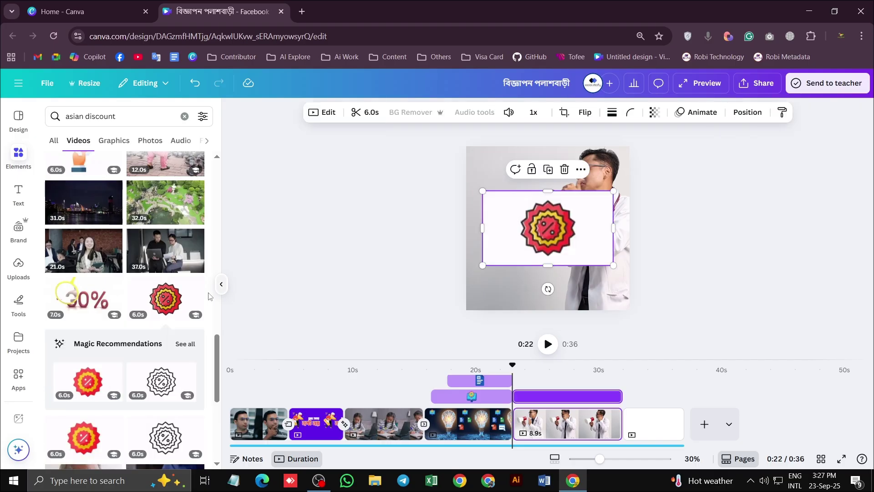
pyautogui.moveTo(615, 197); pyautogui.dragTo(563, 226)
pyautogui.moveTo(528, 253); pyautogui.dragTo(515, 269)
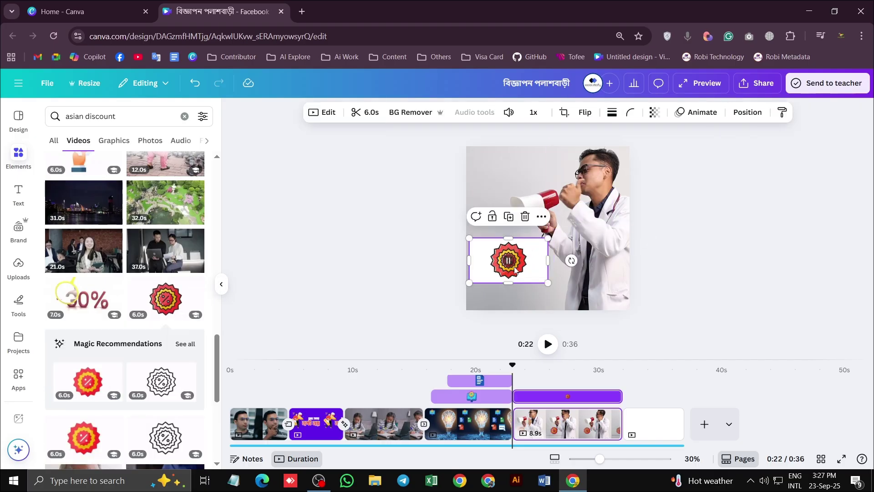
pyautogui.press('Delete')
pyautogui.click(114, 140)
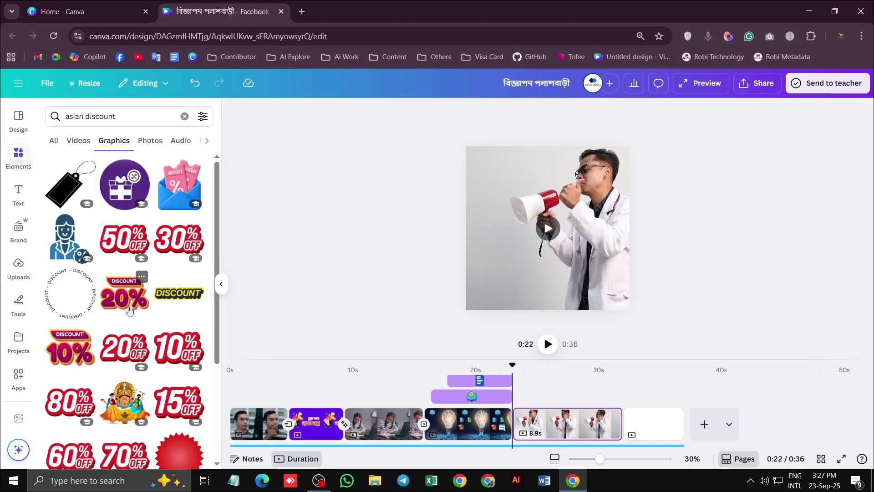
# Try the 30% OFF graphic at the page's top-left, then delete it
pyautogui.click(177, 235)
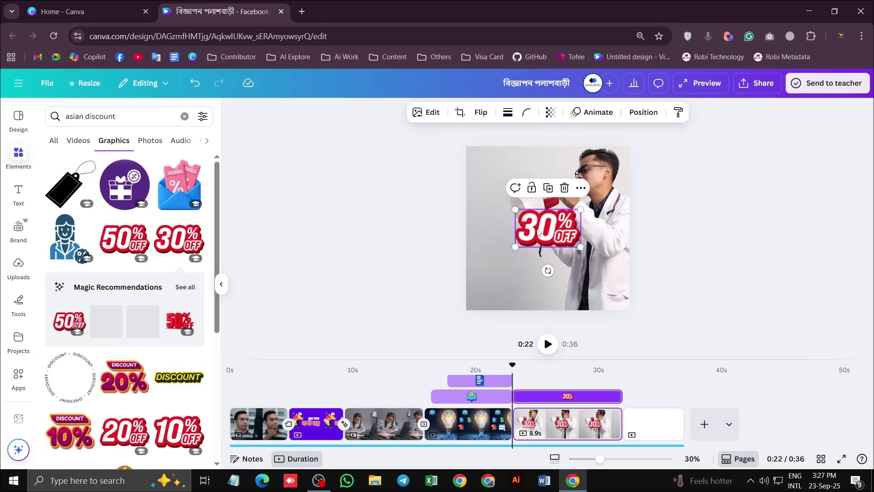
pyautogui.moveTo(536, 222); pyautogui.dragTo(524, 167)
pyautogui.scroll(-4, 121, 295)
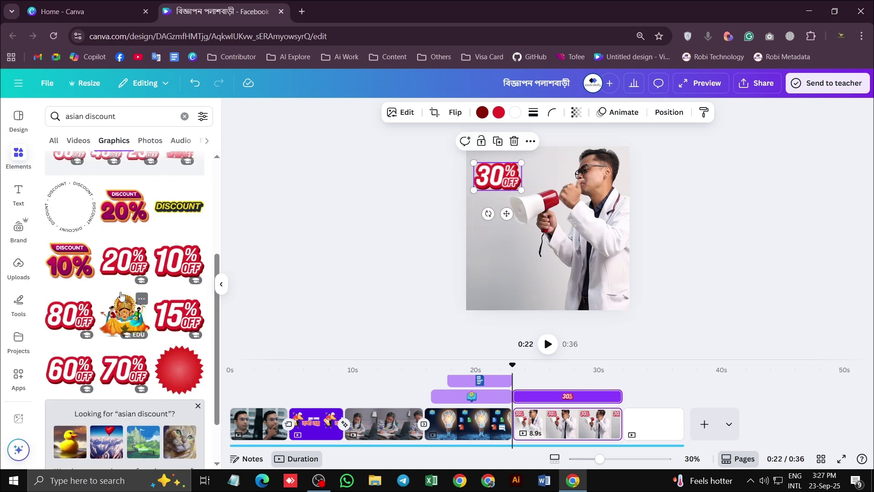
pyautogui.scroll(-5, 121, 295)
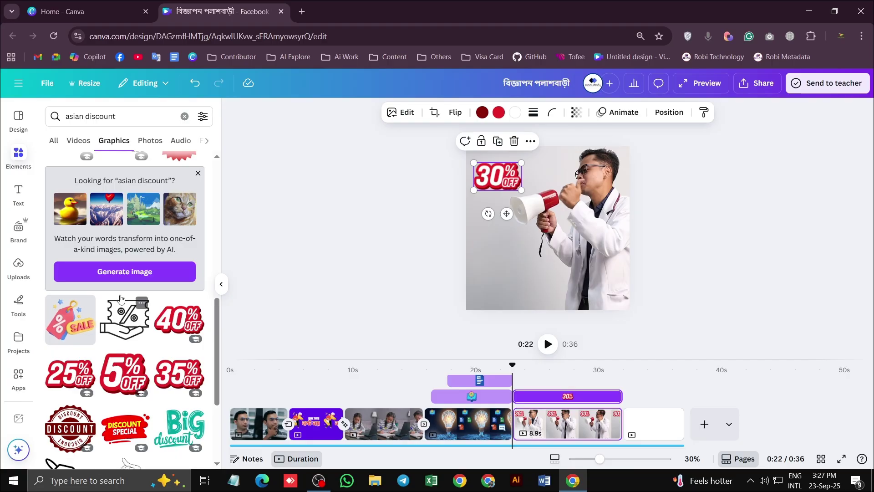
pyautogui.scroll(-3, 120, 300)
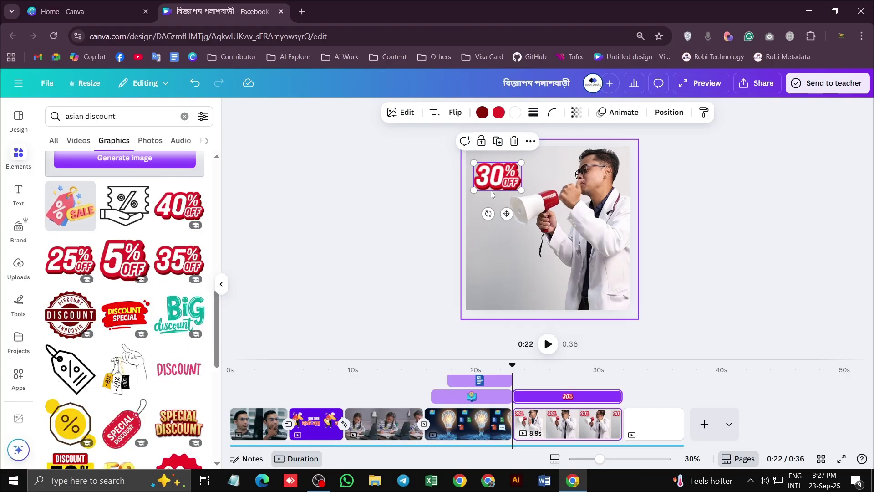
pyautogui.press('Delete')
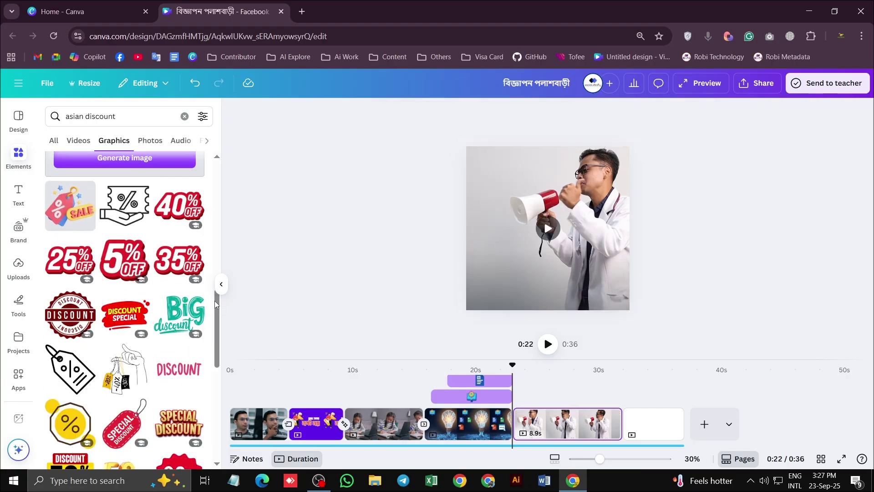
# Place the DISCOUNT SPECIAL sticker left of the doctor and preview the page
pyautogui.click(124, 314)
pyautogui.moveTo(569, 224); pyautogui.dragTo(520, 252)
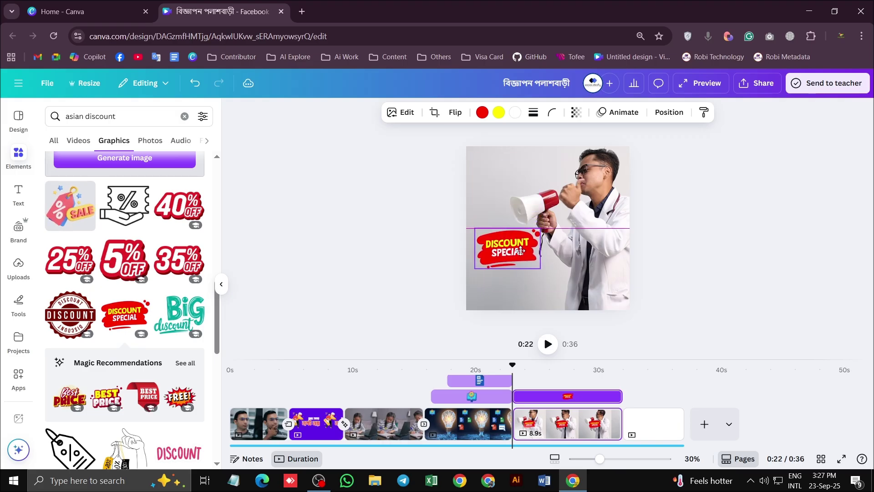
pyautogui.click(678, 215)
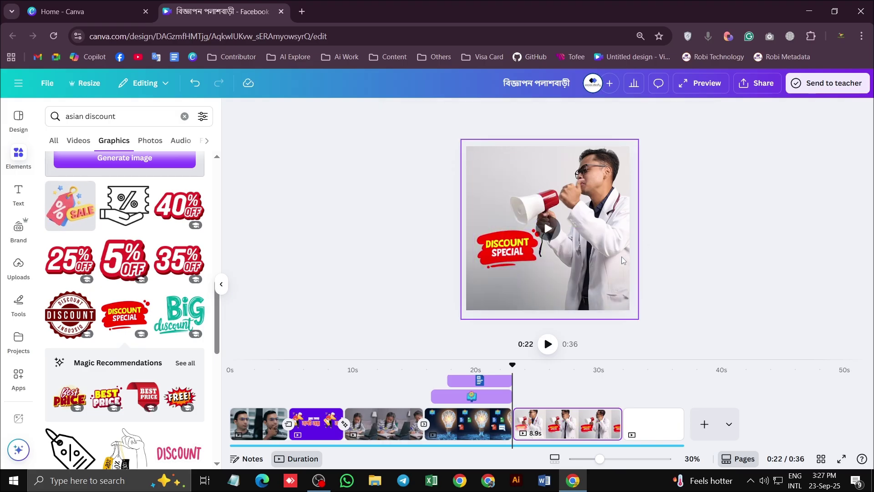
pyautogui.click(548, 344)
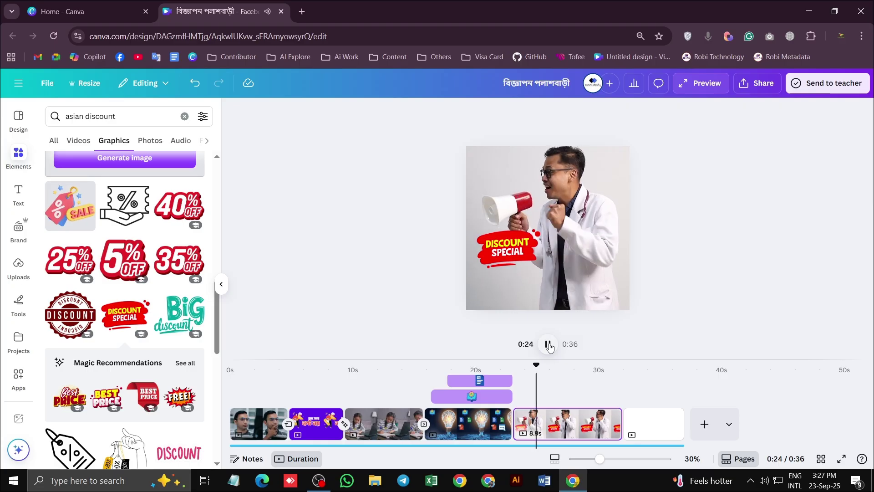
pyautogui.click(548, 344)
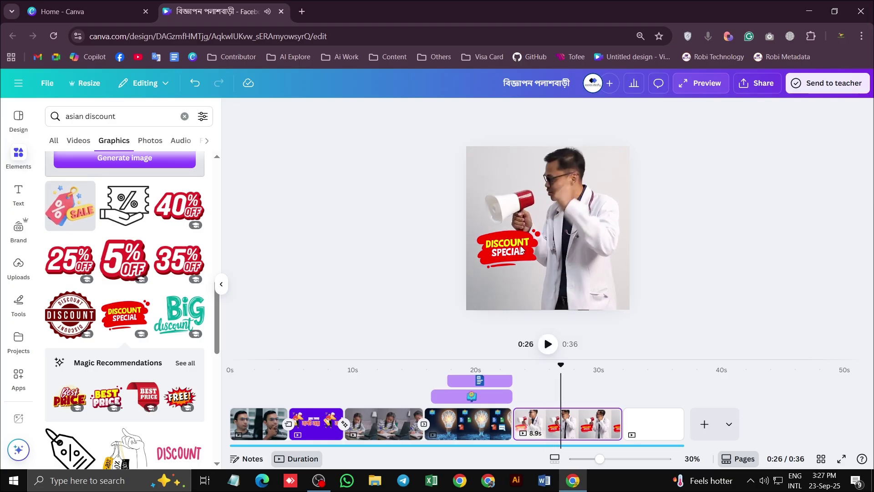
pyautogui.click(517, 246)
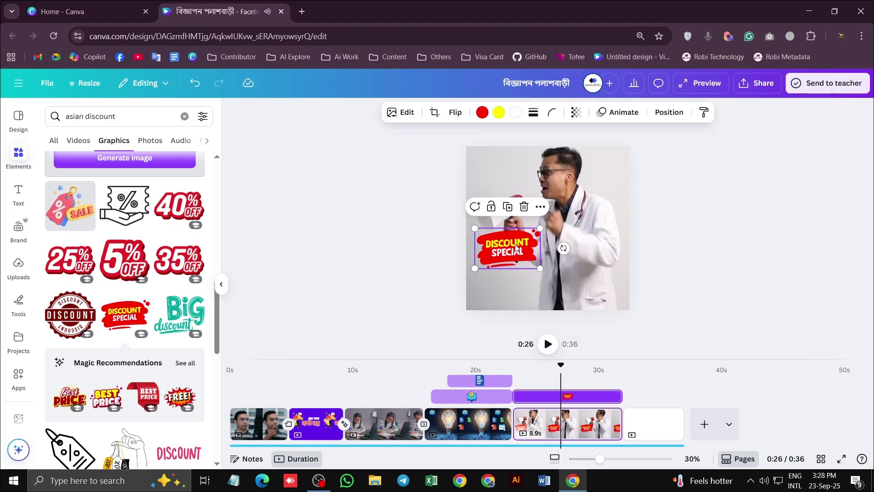
# Give the DISCOUNT SPECIAL sticker a low-intensity Tumble animation and rewind to 22.1 s
pyautogui.click(620, 113)
pyautogui.scroll(-6, 182, 233)
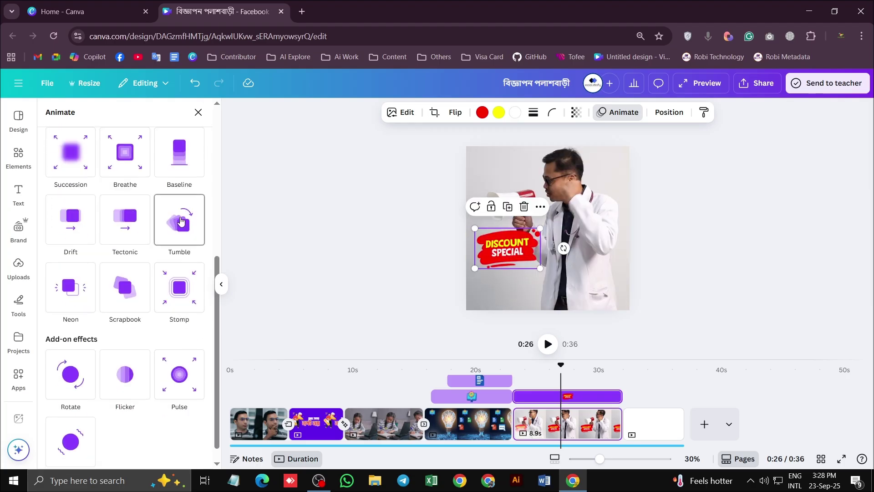
pyautogui.click(179, 226)
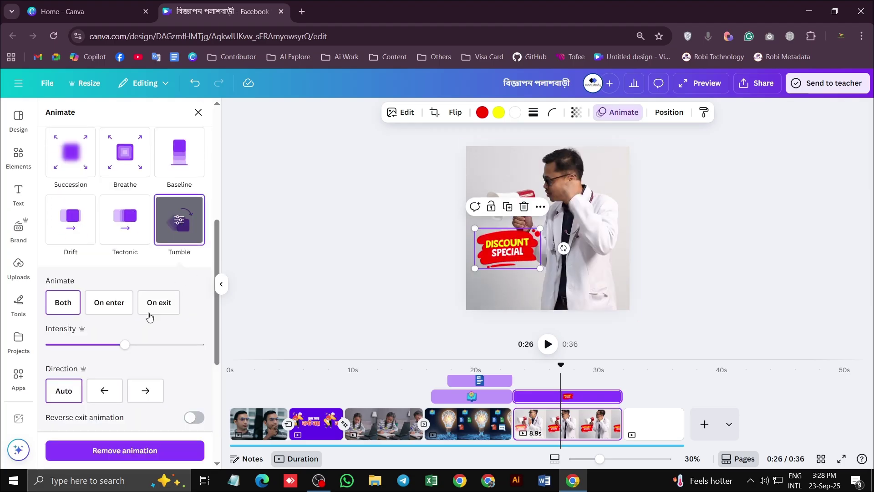
pyautogui.scroll(-3, 137, 328)
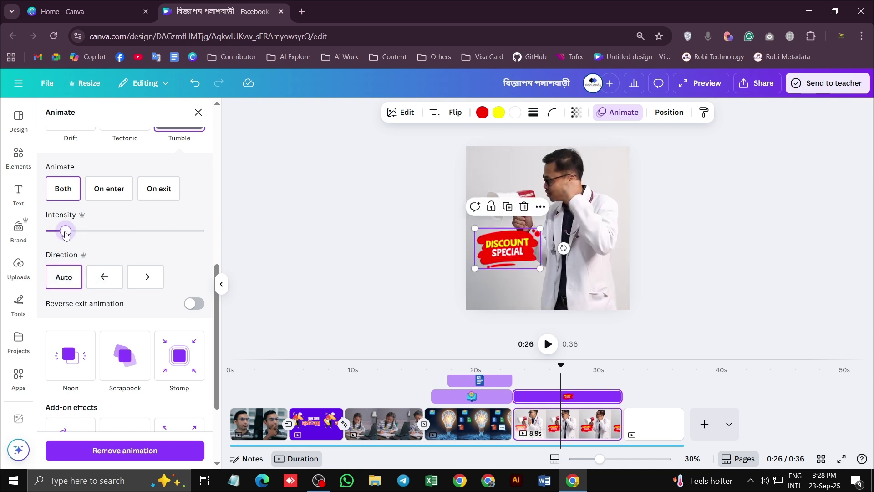
pyautogui.click(534, 371)
pyautogui.moveTo(534, 365); pyautogui.dragTo(502, 364)
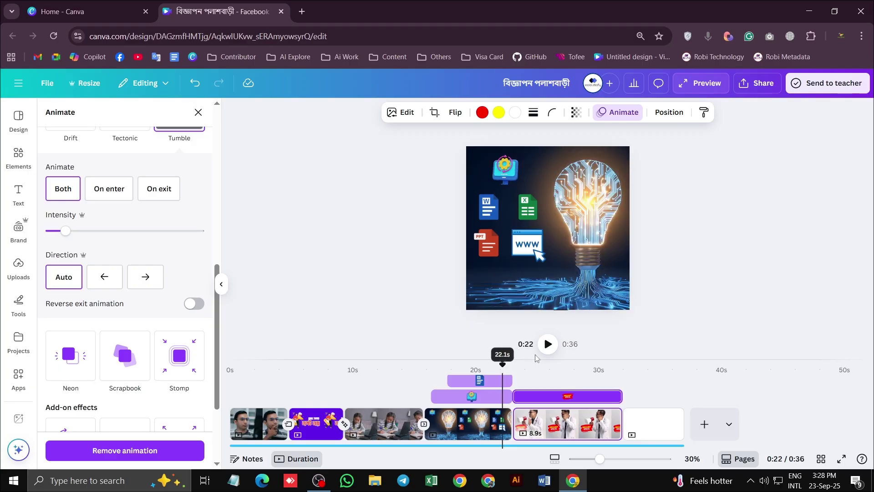
# Add a 0.5-second Circle Wipe transition between pages 4 and 5, then replay from 0:20 to check it
pyautogui.click(513, 432)
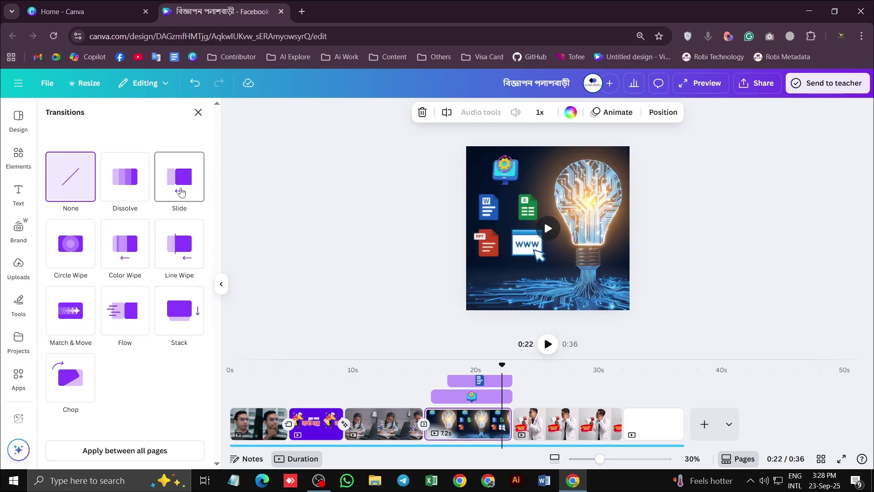
pyautogui.click(76, 247)
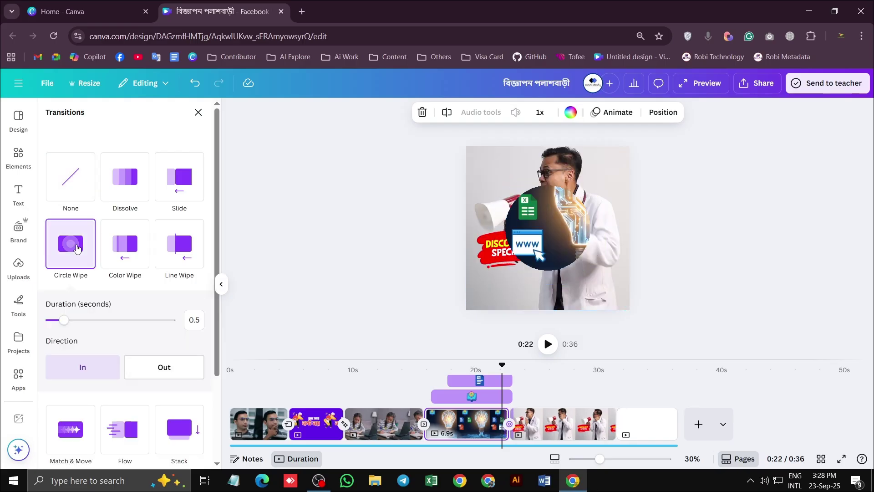
pyautogui.moveTo(501, 367); pyautogui.dragTo(470, 371)
pyautogui.click(548, 344)
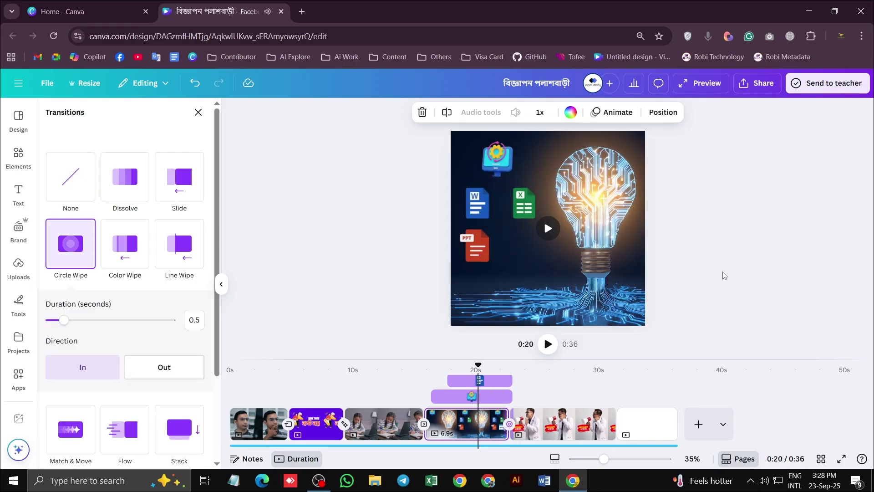
pyautogui.click(548, 344)
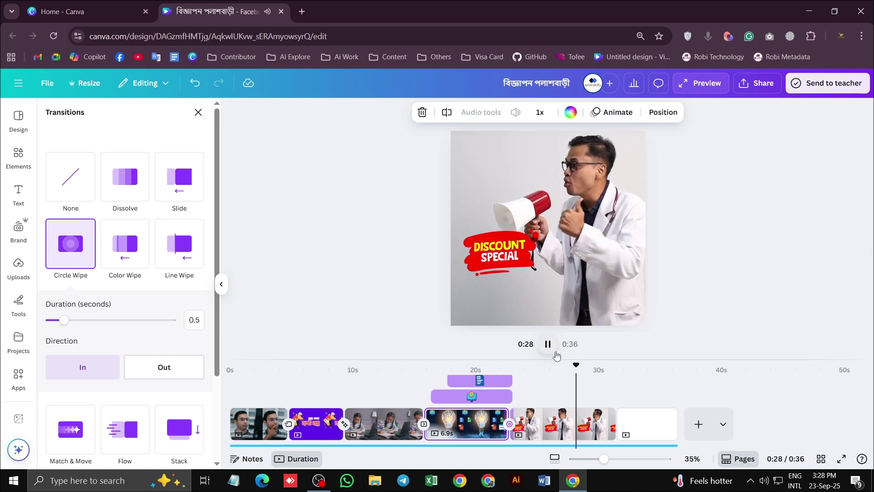
# Review the doctor clip from 0:26 and trim it from 8.7s to 4.3s, making the video 0:32
pyautogui.click(577, 366)
pyautogui.moveTo(571, 371); pyautogui.dragTo(560, 367)
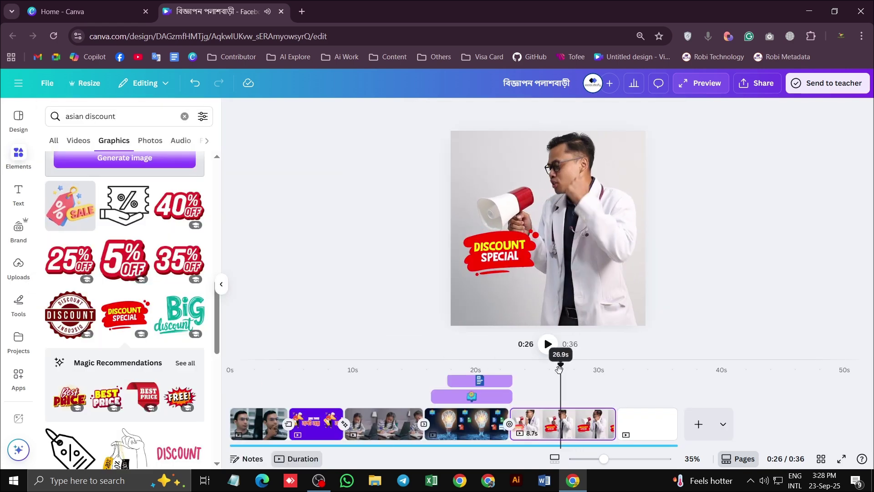
pyautogui.click(548, 345)
pyautogui.click(548, 345)
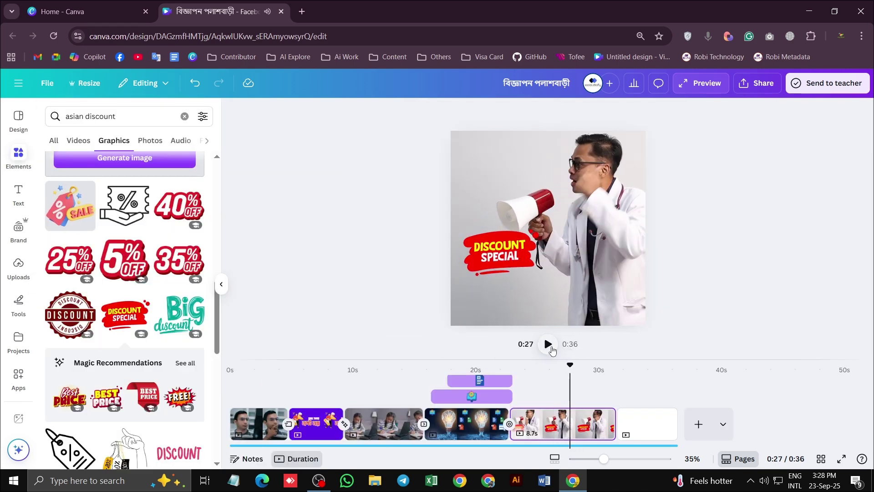
pyautogui.moveTo(570, 366); pyautogui.dragTo(549, 363)
pyautogui.click(548, 345)
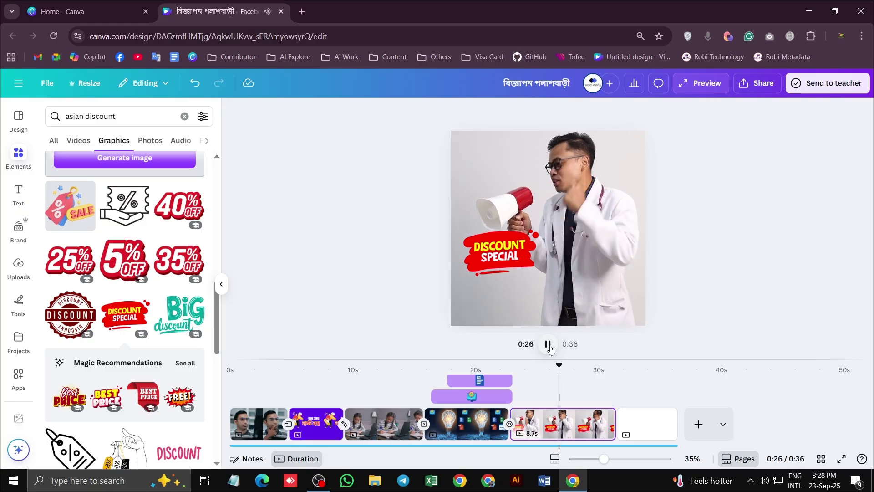
pyautogui.click(549, 346)
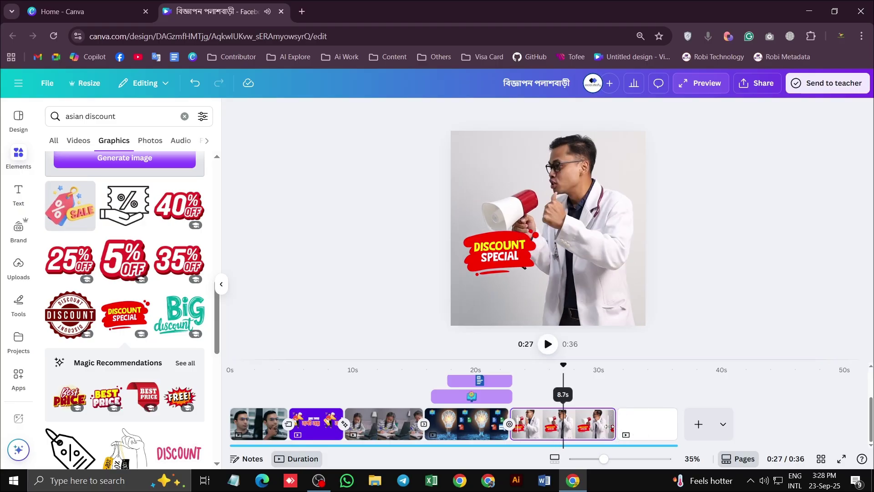
pyautogui.moveTo(609, 426); pyautogui.dragTo(561, 427)
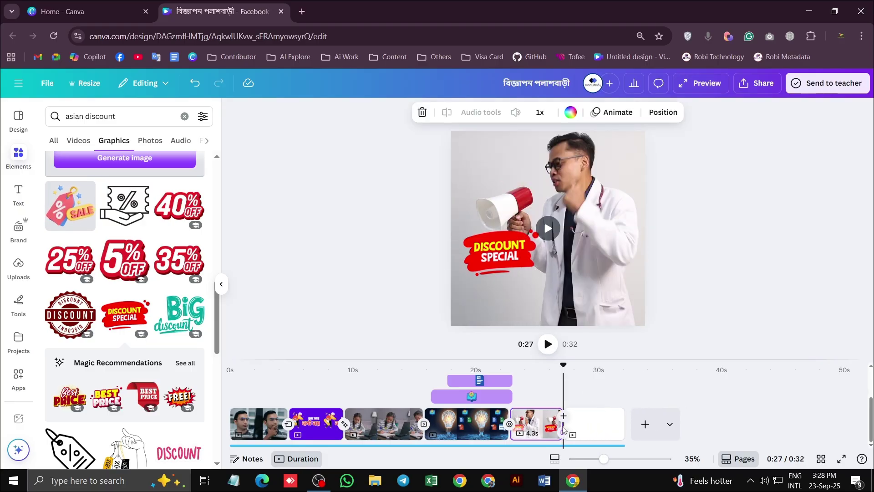
# Add a blank page at the end and replay the doctor clip from 0:26
pyautogui.click(645, 424)
pyautogui.moveTo(616, 369); pyautogui.dragTo(566, 387)
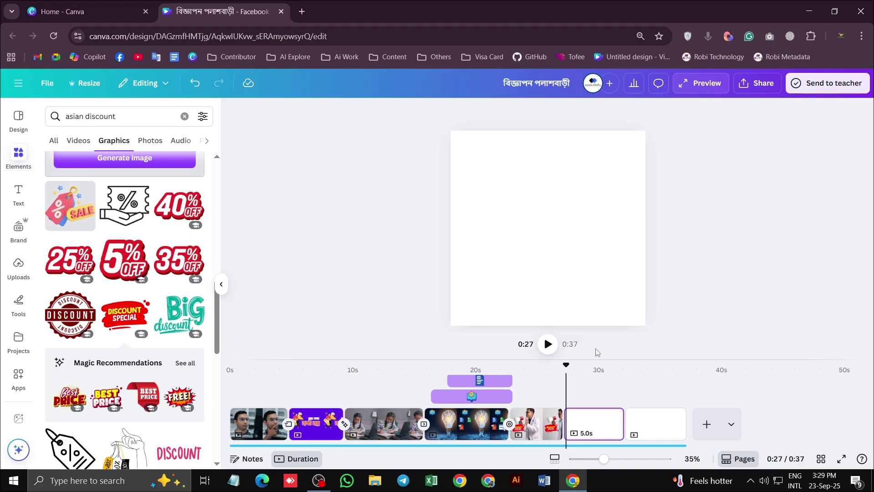
pyautogui.click(552, 369)
pyautogui.click(544, 345)
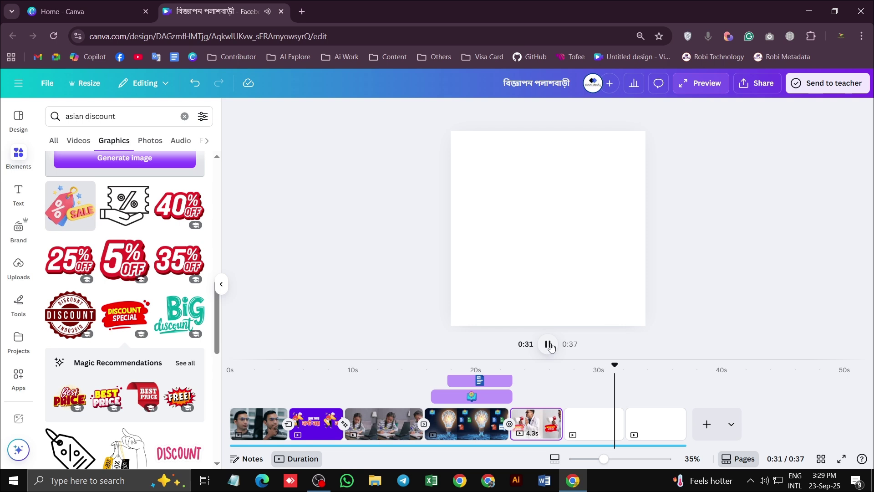
pyautogui.click(548, 345)
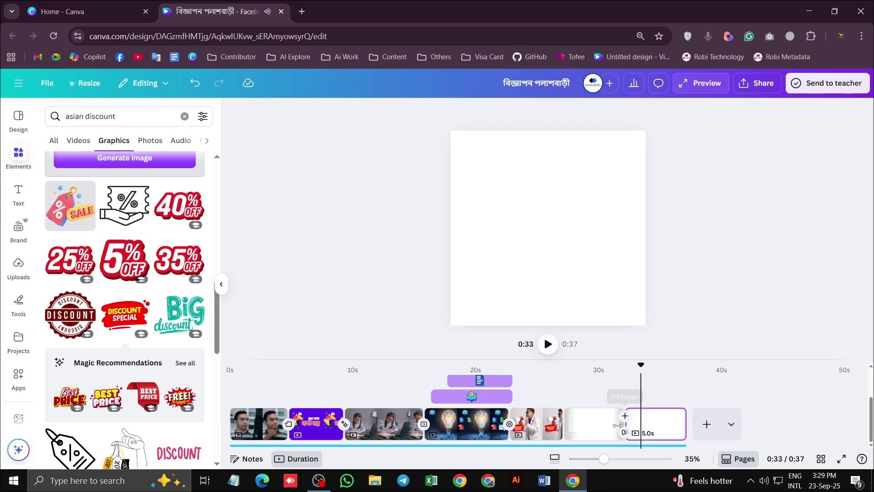
# Stretch the blank sixth page to 6.3 seconds and select the old search query
pyautogui.moveTo(626, 425); pyautogui.dragTo(631, 425)
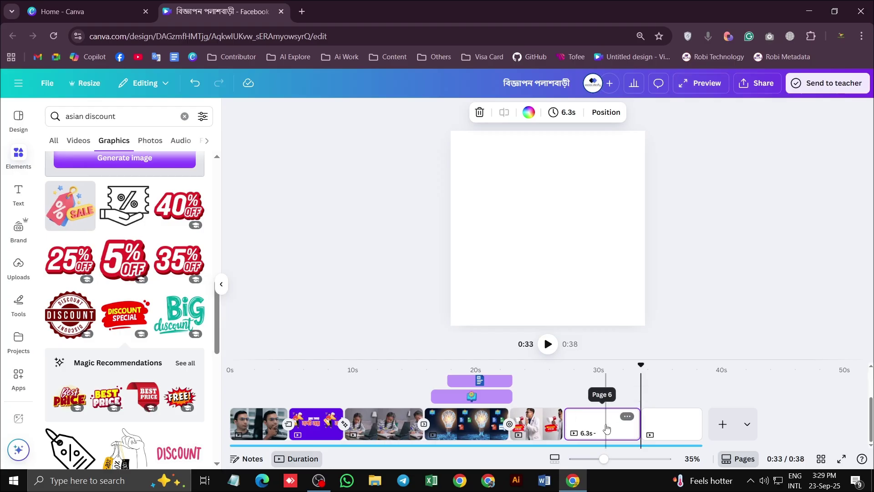
pyautogui.click(606, 428)
pyautogui.moveTo(117, 117); pyautogui.dragTo(15, 123)
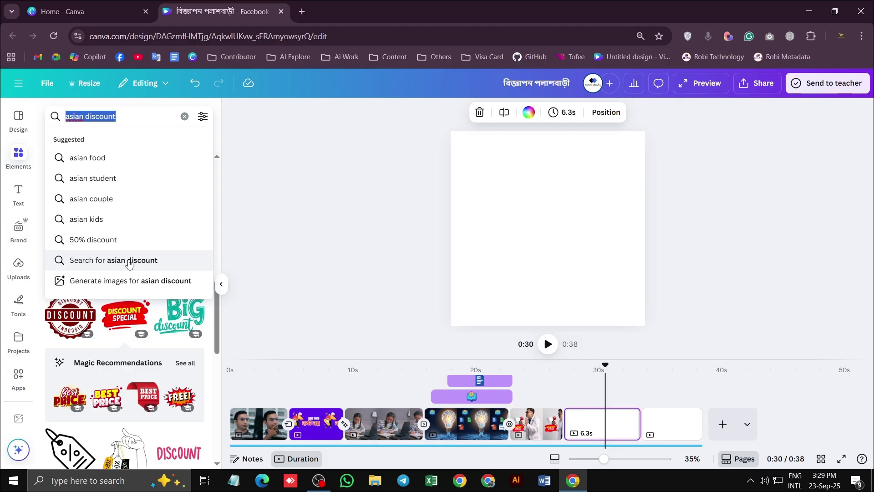
# Search Elements for 'baby lerner' and browse the video results
pyautogui.write('ba')
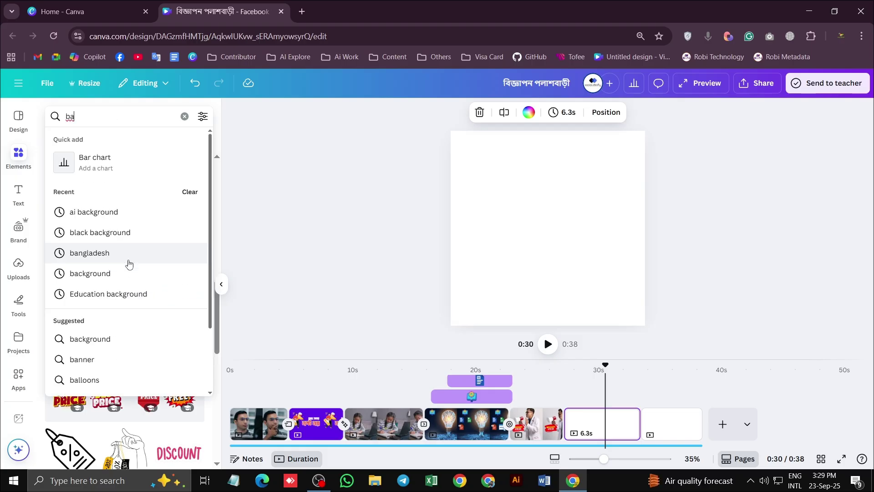
pyautogui.write('by')
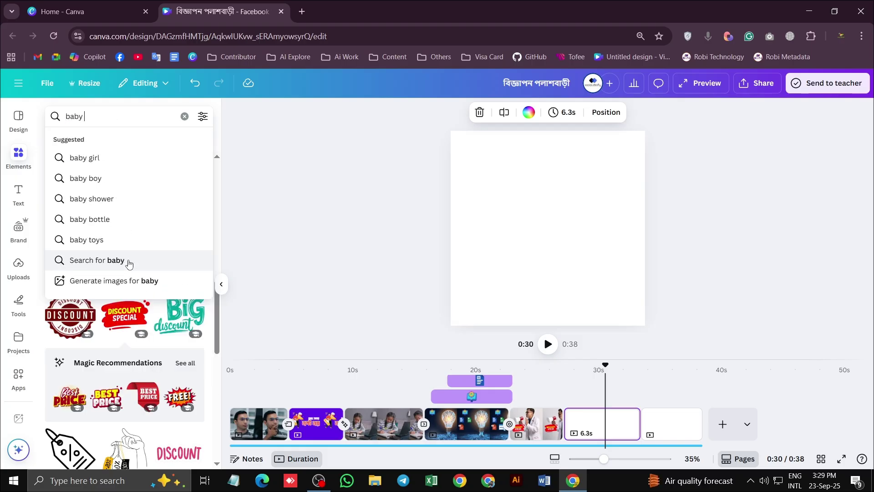
pyautogui.write(' lerne')
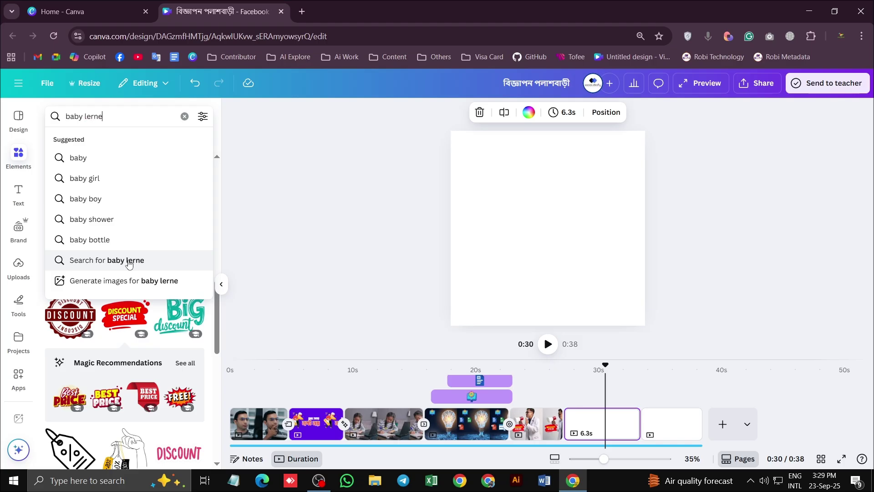
pyautogui.write('r')
pyautogui.click(128, 262)
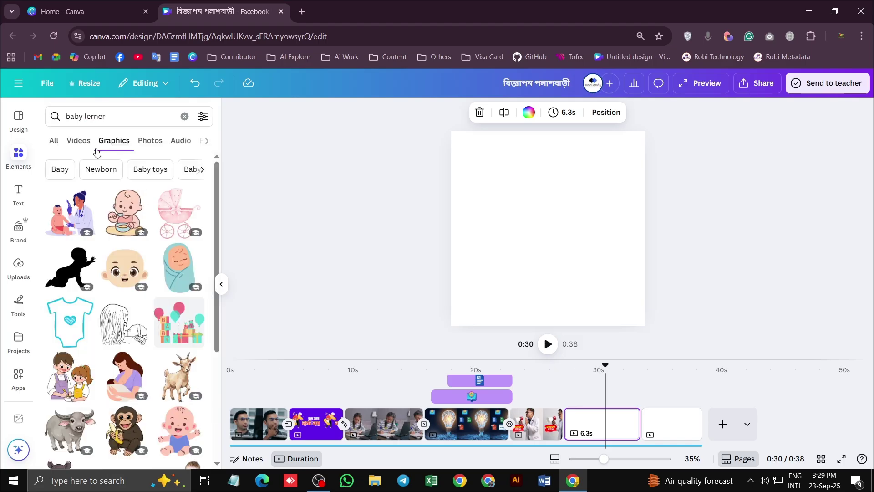
pyautogui.click(78, 141)
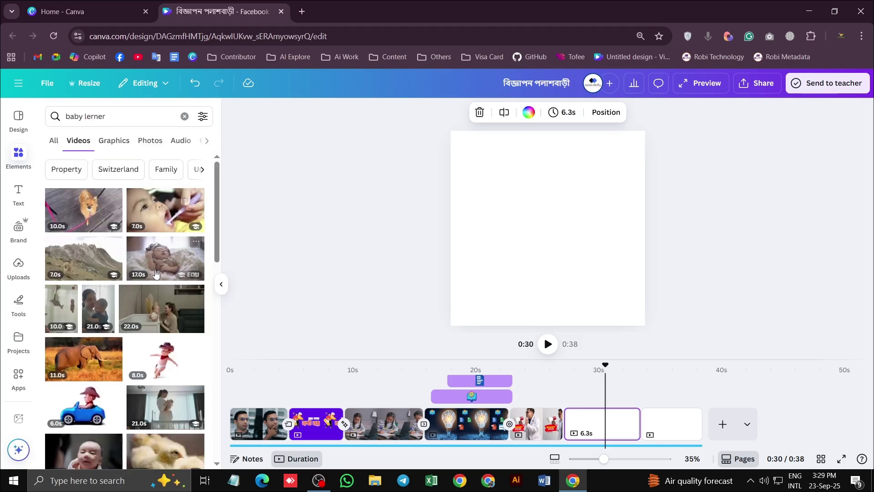
pyautogui.scroll(-3, 172, 297)
pyautogui.scroll(-4, 172, 297)
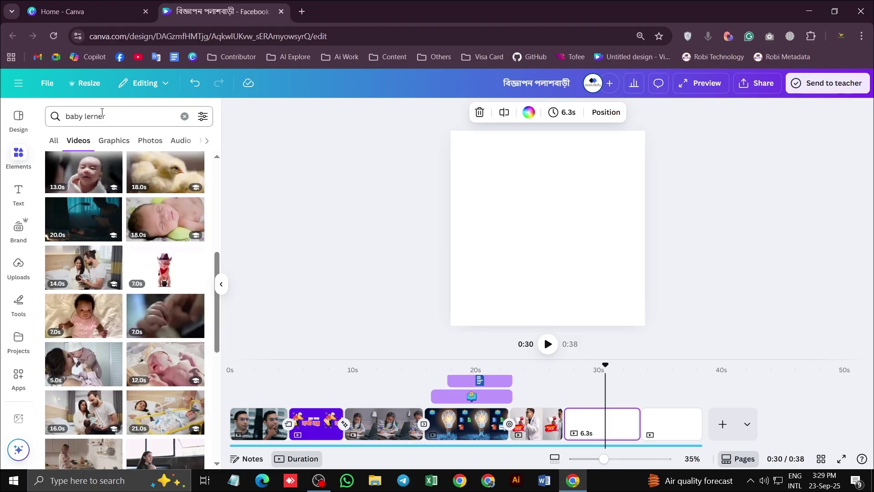
# Change the search to 'baby student' and scroll through the results
pyautogui.moveTo(85, 116); pyautogui.dragTo(96, 116)
pyautogui.press('BackSpace')
pyautogui.write('student')
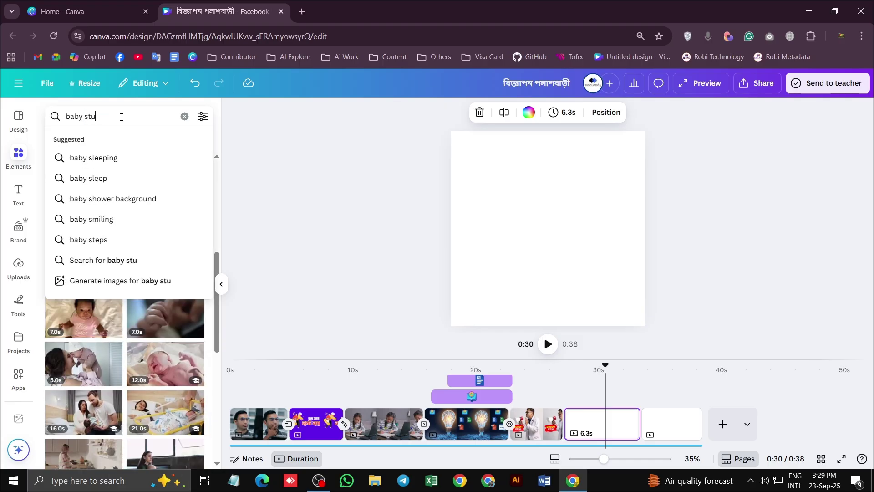
pyautogui.press('Return')
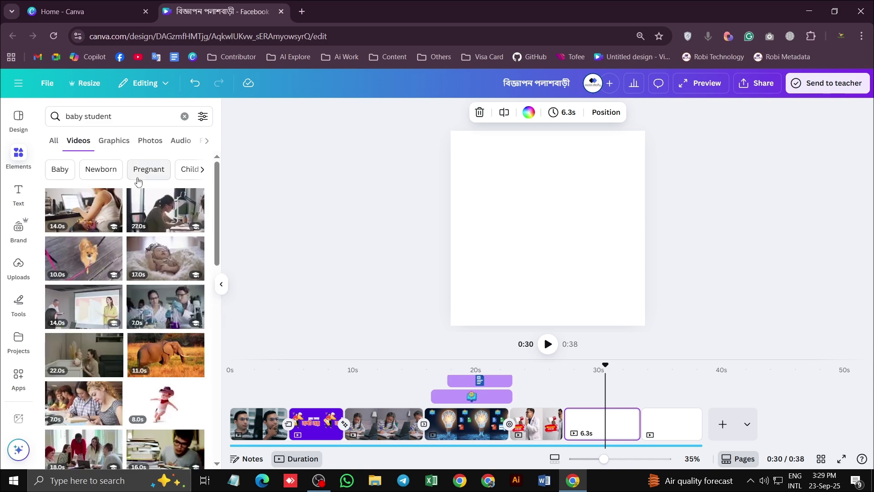
pyautogui.scroll(-3, 172, 214)
pyautogui.scroll(-1, 170, 284)
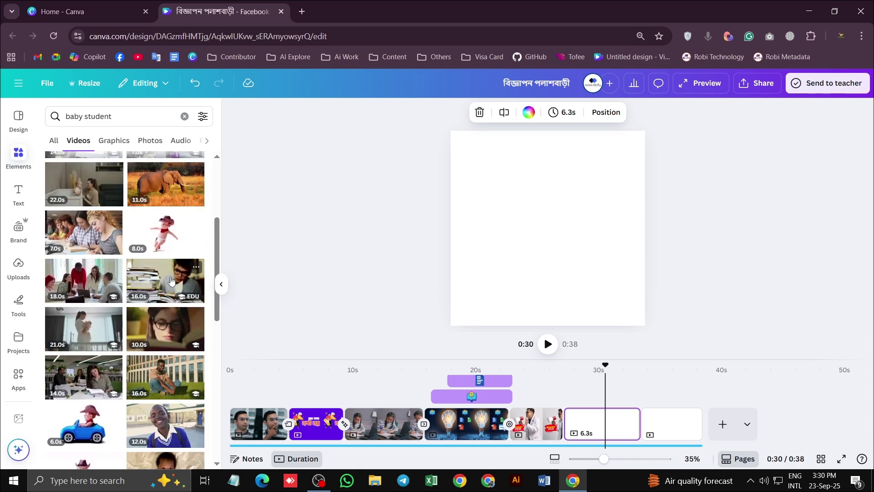
pyautogui.scroll(-2, 171, 280)
# Search for 'Asia computer Class' and scroll the video results for a classroom clip
pyautogui.click(104, 115)
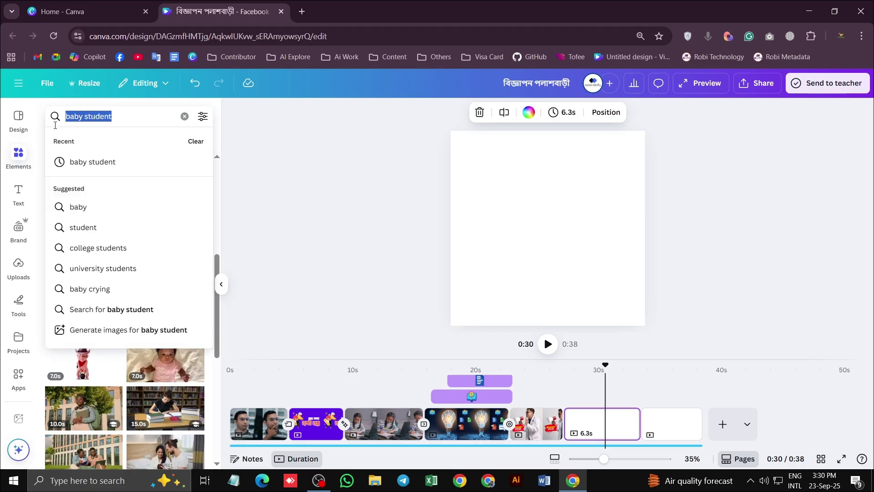
pyautogui.write('computer')
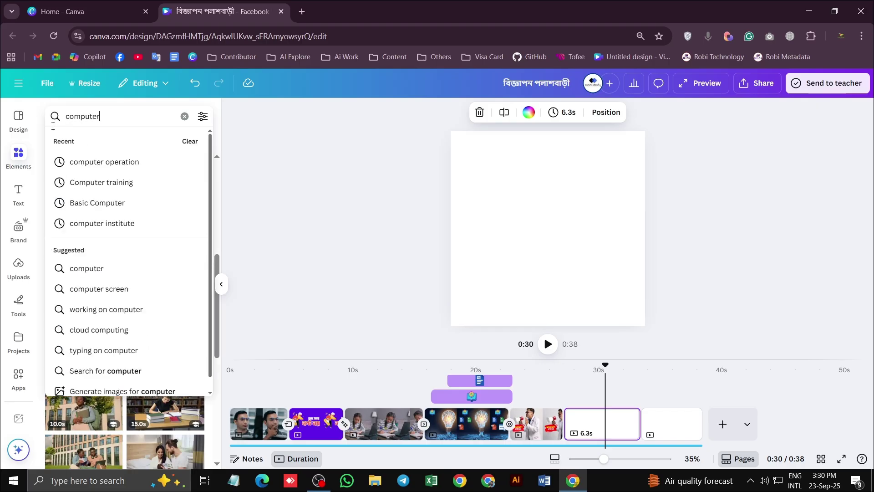
pyautogui.write(' Clas')
pyautogui.press('Return')
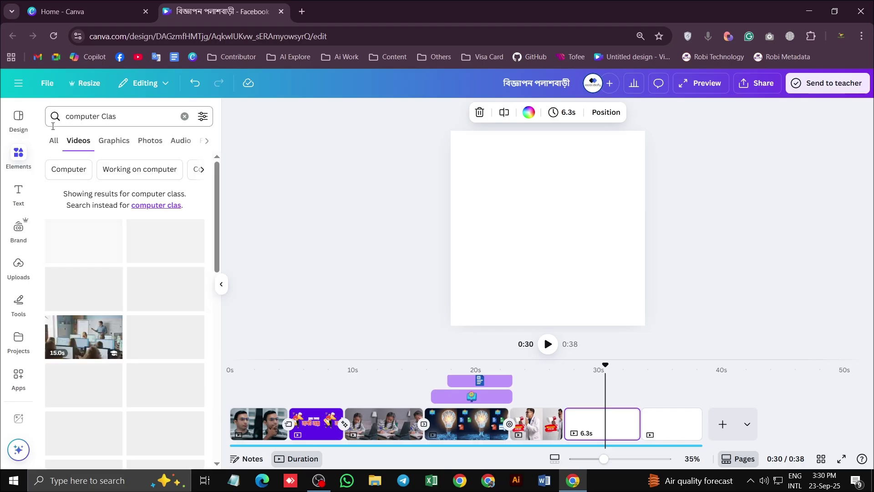
pyautogui.write('s')
pyautogui.press('Return')
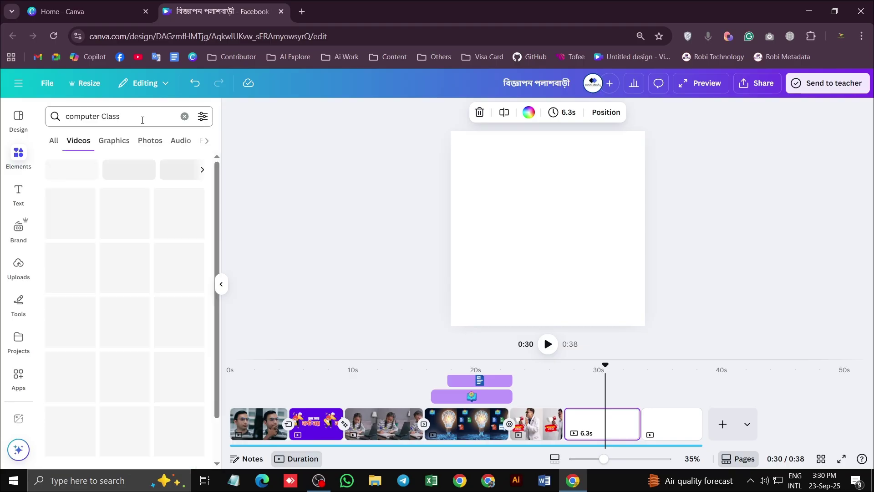
pyautogui.click(66, 116)
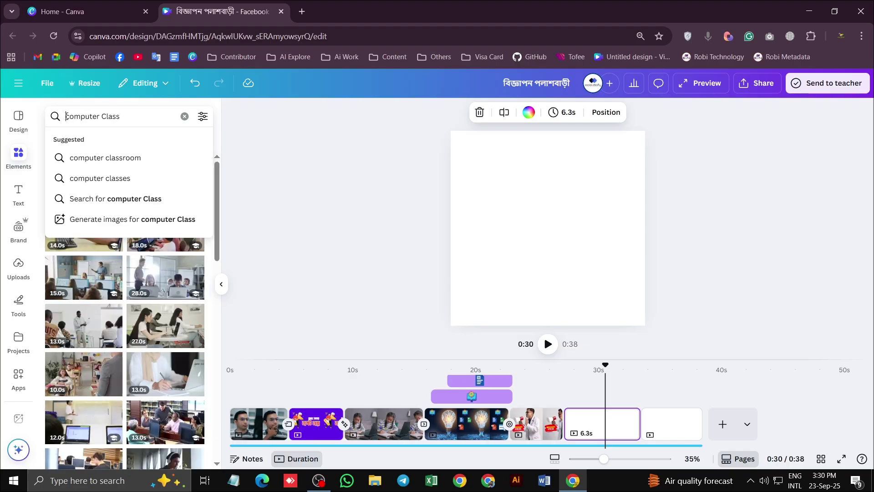
pyautogui.write('Asia')
pyautogui.press('Return')
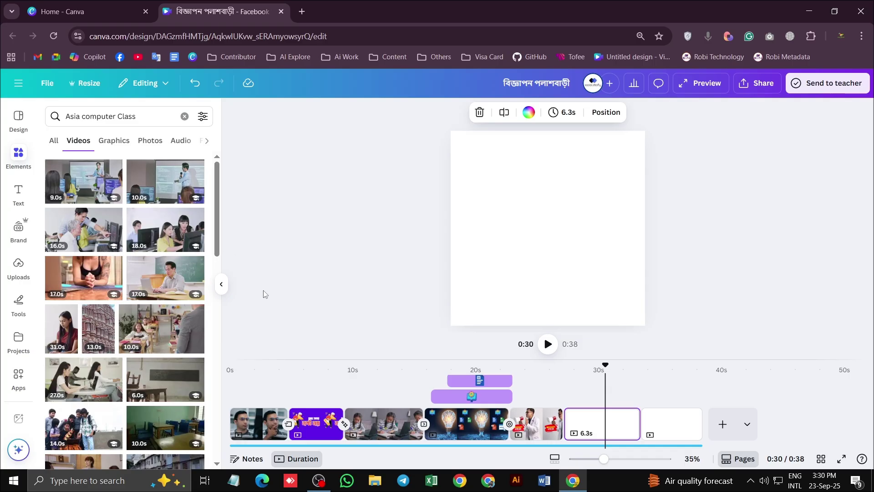
pyautogui.scroll(-3, 184, 280)
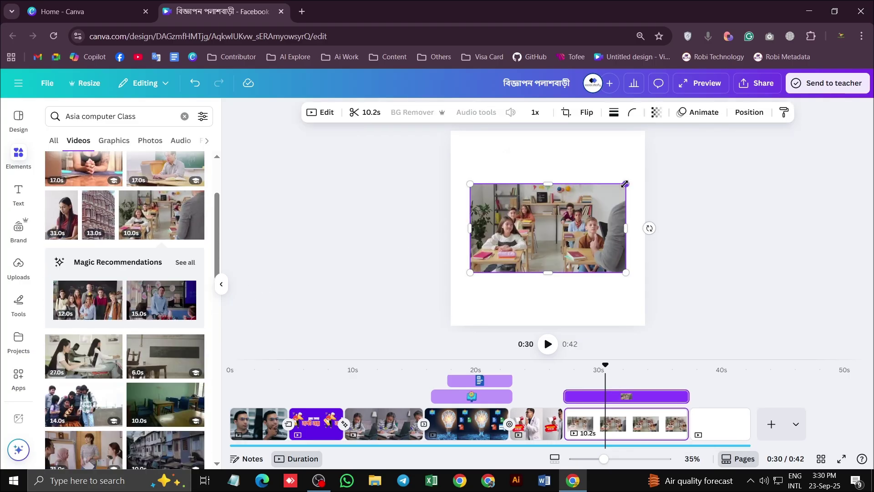
# Enlarge the classroom video to about 1,148 by 1,123 and bring up transitions at 27.5s
pyautogui.moveTo(625, 183); pyautogui.dragTo(650, 126)
pyautogui.moveTo(610, 372); pyautogui.dragTo(561, 374)
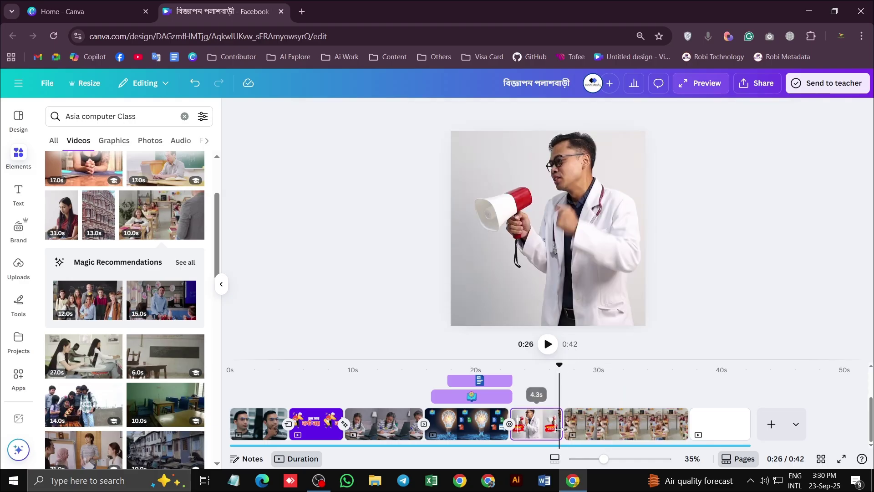
pyautogui.click(564, 417)
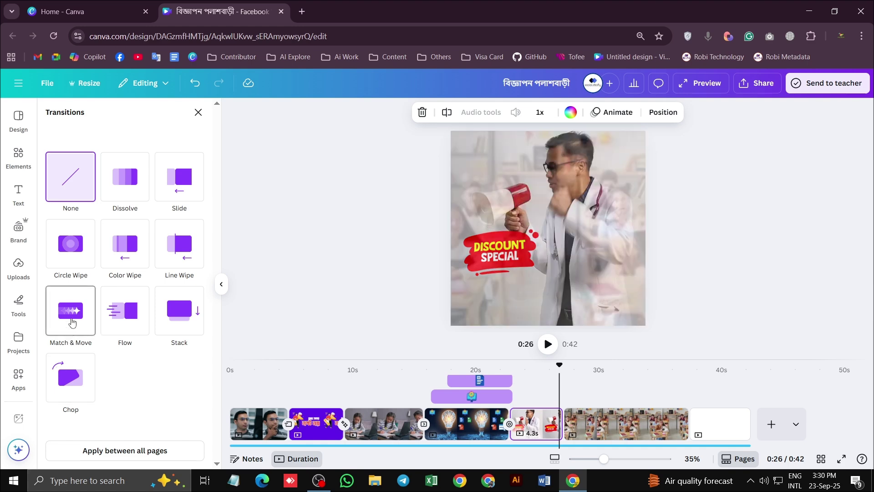
# Apply a Match & Move transition between the doctor and classroom clips and preview it
pyautogui.click(72, 323)
pyautogui.click(547, 344)
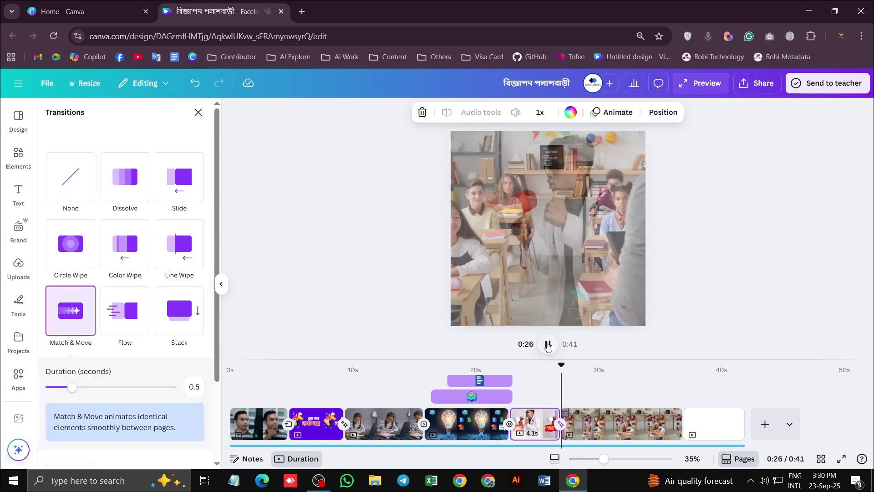
pyautogui.click(552, 420)
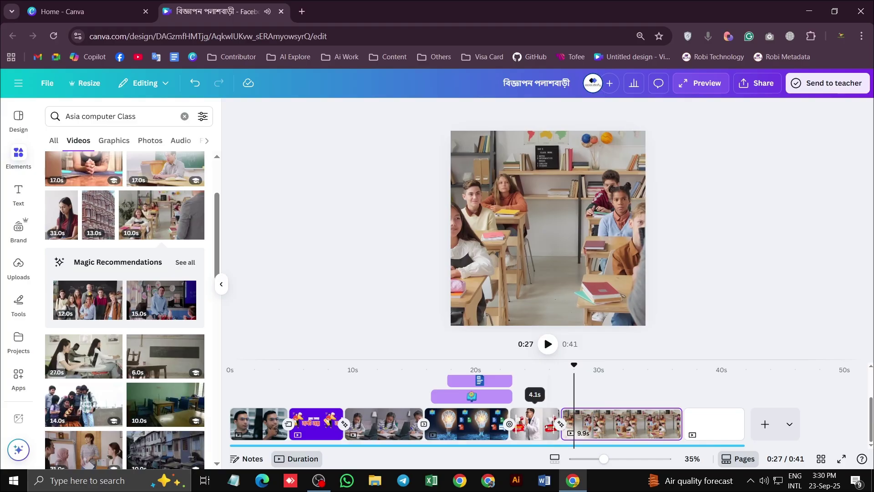
# Set the doctor clip to 5.1s, check it in preview, and shift the classroom video right
pyautogui.moveTo(552, 419); pyautogui.dragTo(569, 426)
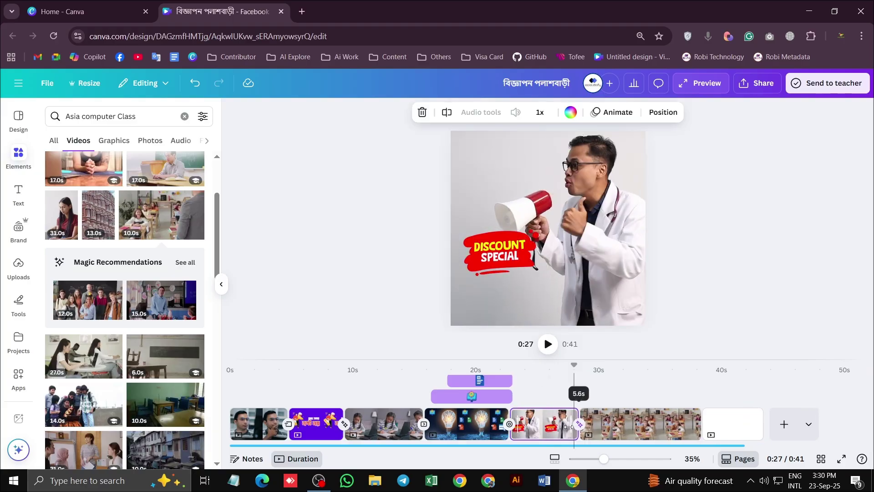
pyautogui.click(548, 344)
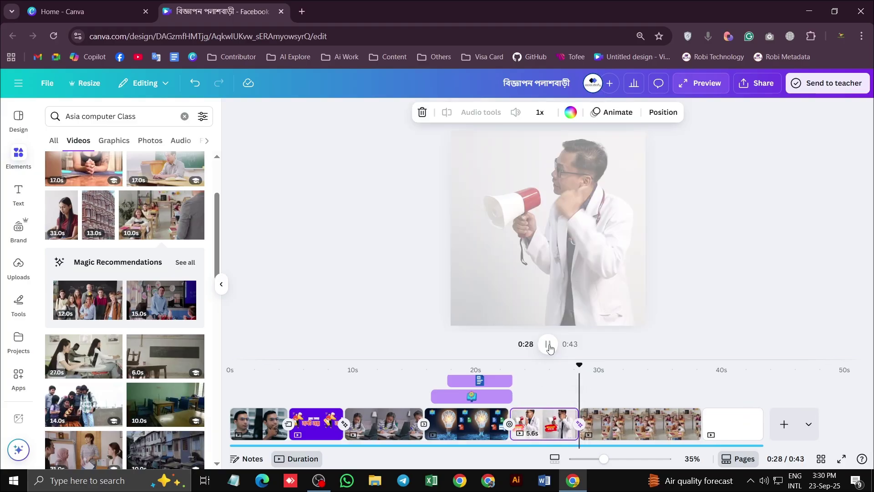
pyautogui.click(548, 344)
pyautogui.moveTo(578, 424); pyautogui.dragTo(572, 422)
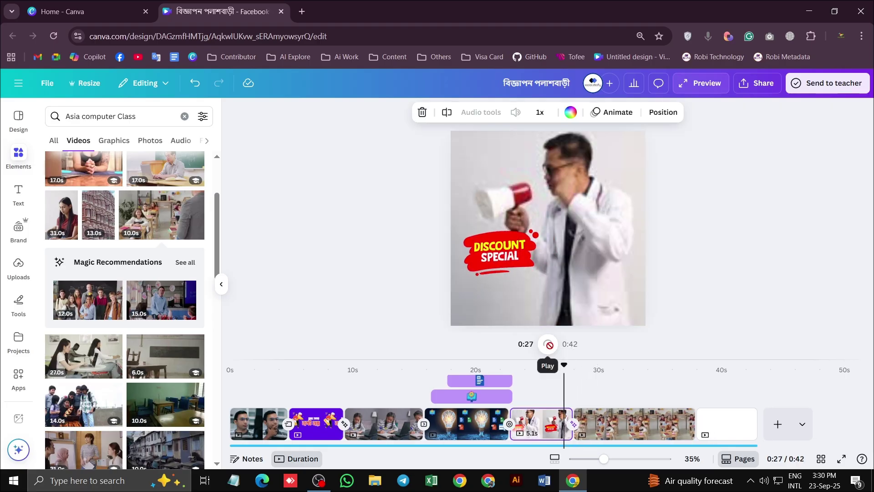
pyautogui.click(549, 344)
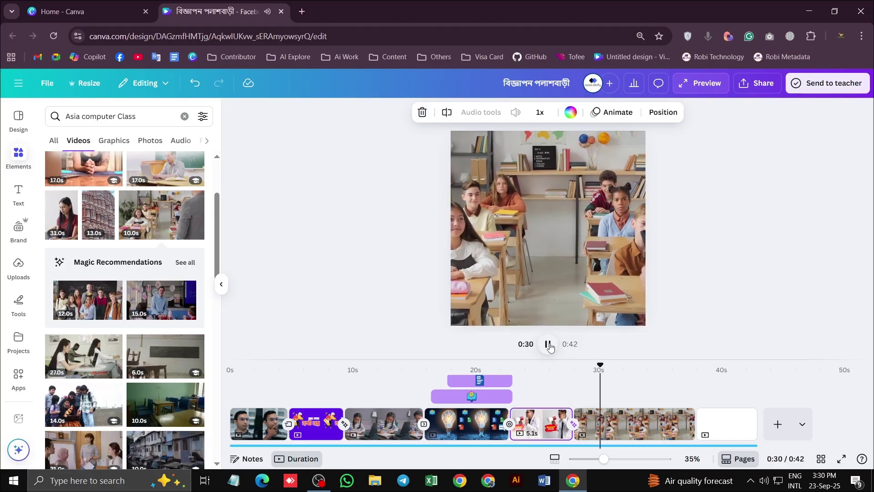
pyautogui.click(548, 344)
pyautogui.moveTo(553, 257); pyautogui.dragTo(577, 253)
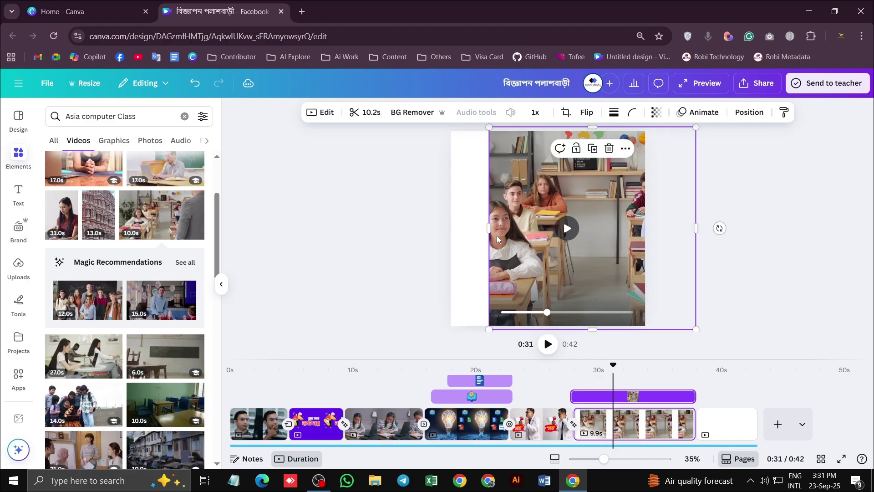
# Swap the classroom video for the 14.0s children-around-laptop clip
pyautogui.moveTo(489, 228); pyautogui.dragTo(526, 231)
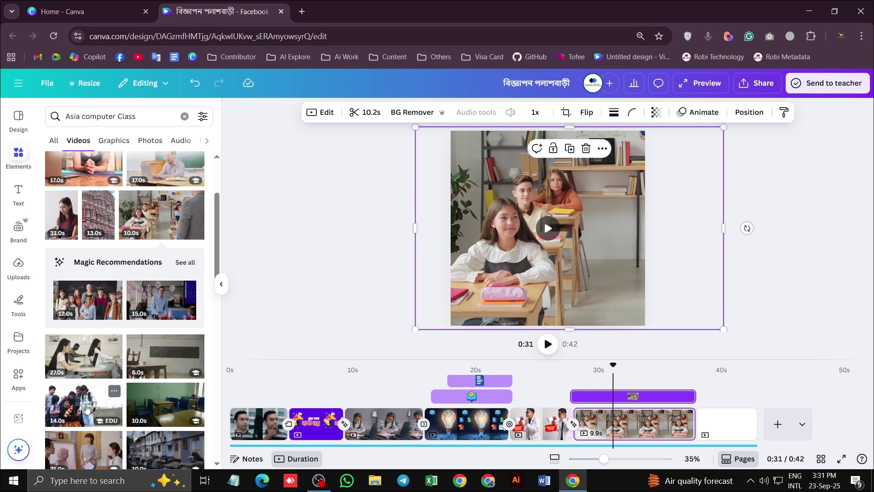
pyautogui.click(87, 407)
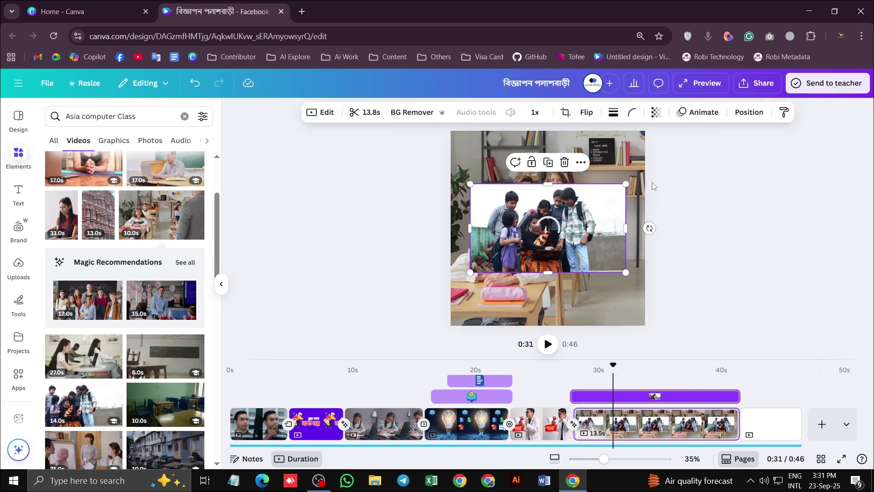
pyautogui.click(627, 151)
pyautogui.press('Delete')
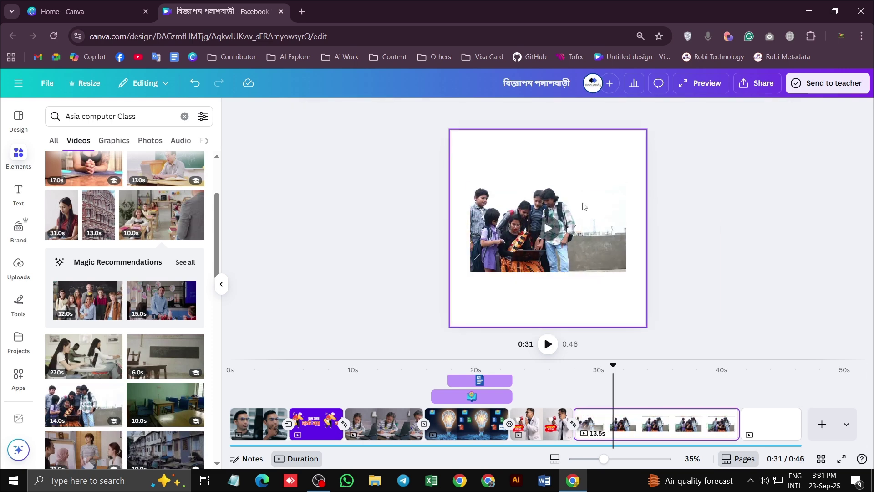
# Resize and centre the children video so it fills the page
pyautogui.click(585, 204)
pyautogui.moveTo(627, 184); pyautogui.dragTo(706, 120)
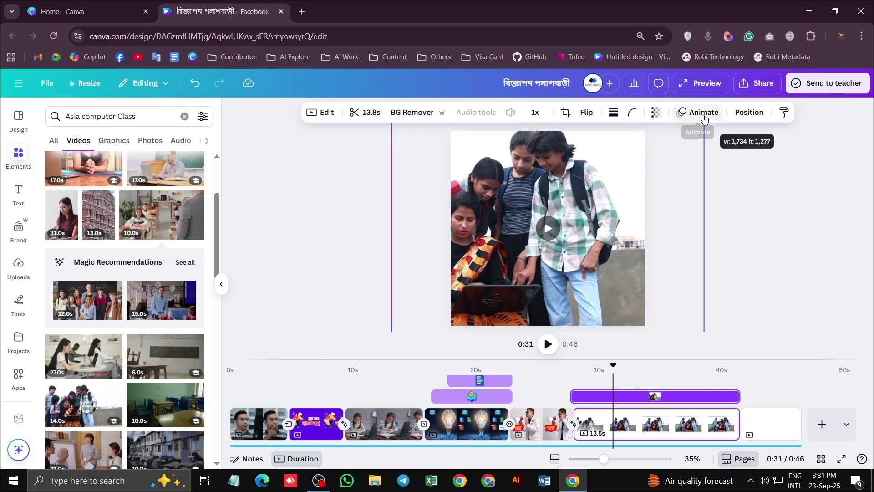
pyautogui.moveTo(575, 192); pyautogui.dragTo(624, 188)
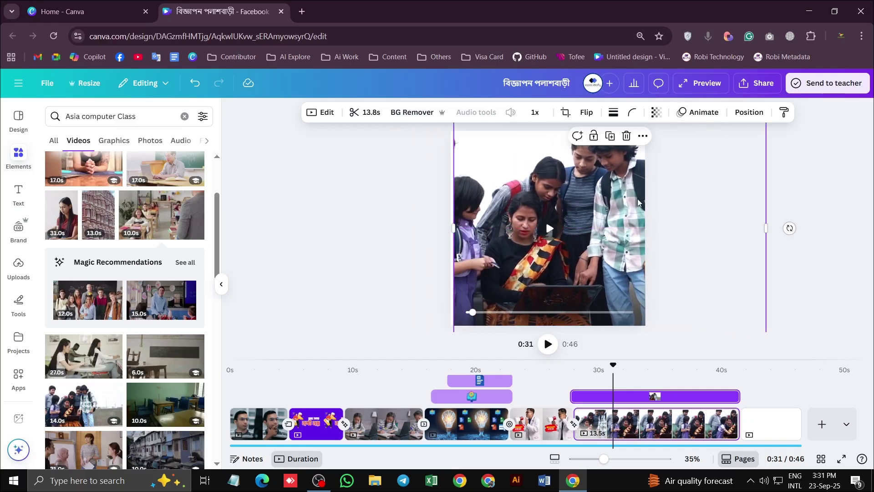
pyautogui.moveTo(445, 228); pyautogui.dragTo(390, 228)
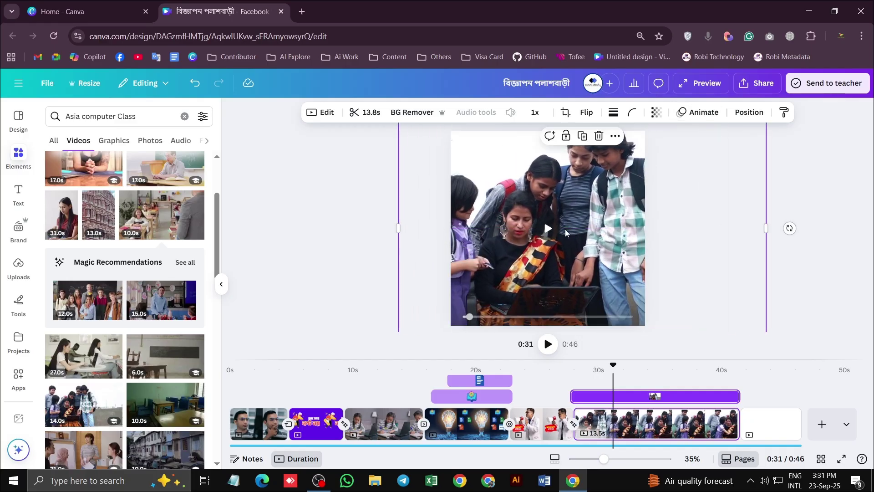
pyautogui.moveTo(549, 241); pyautogui.dragTo(582, 241)
pyautogui.keyDown('ctrl'); pyautogui.scroll(-4, 750, 289); pyautogui.keyUp('ctrl')
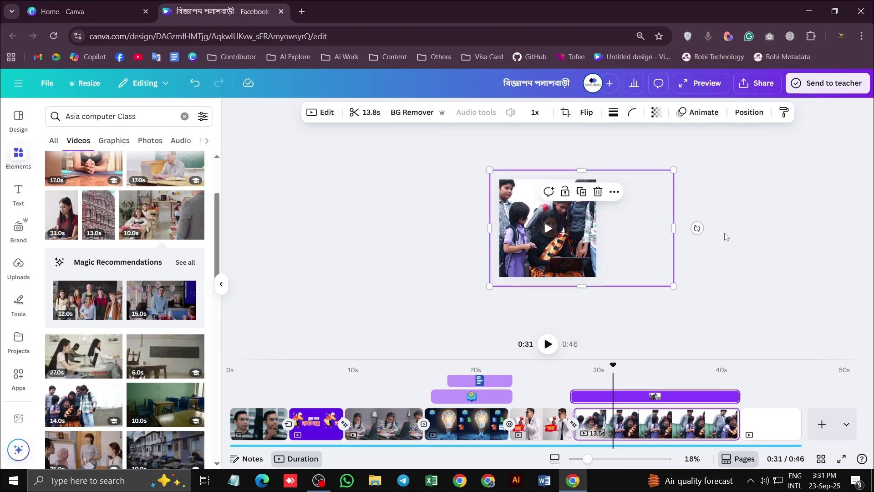
pyautogui.moveTo(679, 176); pyautogui.dragTo(646, 180)
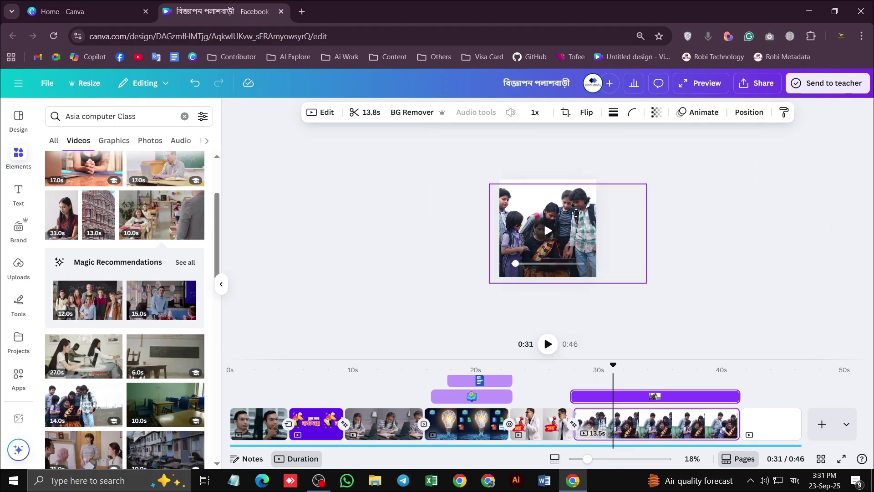
pyautogui.click(576, 211)
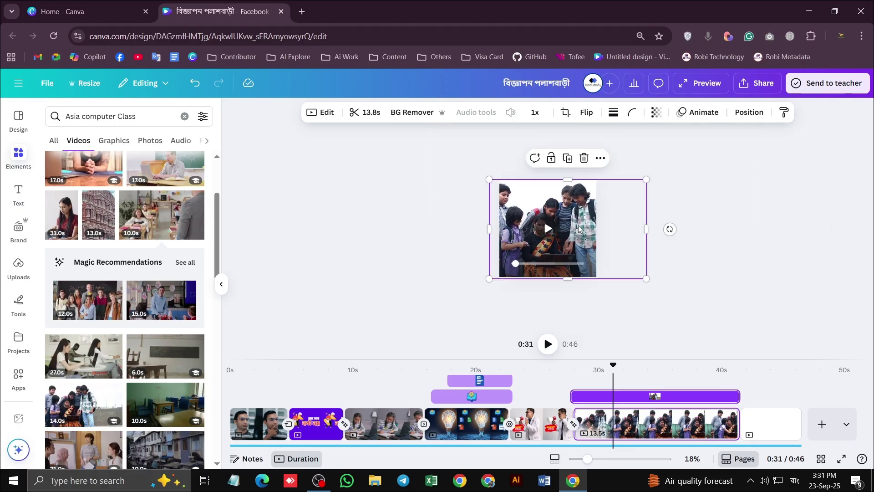
# Move the playhead back to the doctor clip at 0:27
pyautogui.keyDown('ctrl'); pyautogui.scroll(2, 610, 357); pyautogui.keyUp('ctrl')
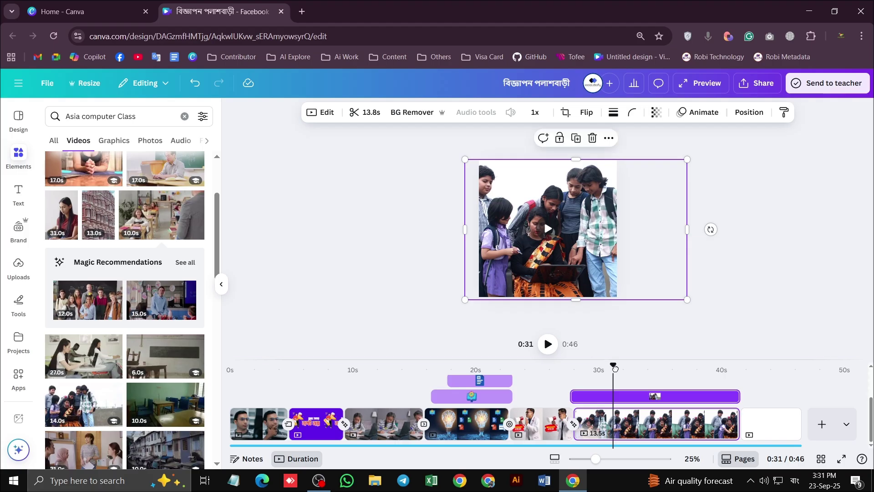
pyautogui.click(567, 358)
pyautogui.keyDown('ctrl'); pyautogui.scroll(3, 589, 256); pyautogui.keyUp('ctrl')
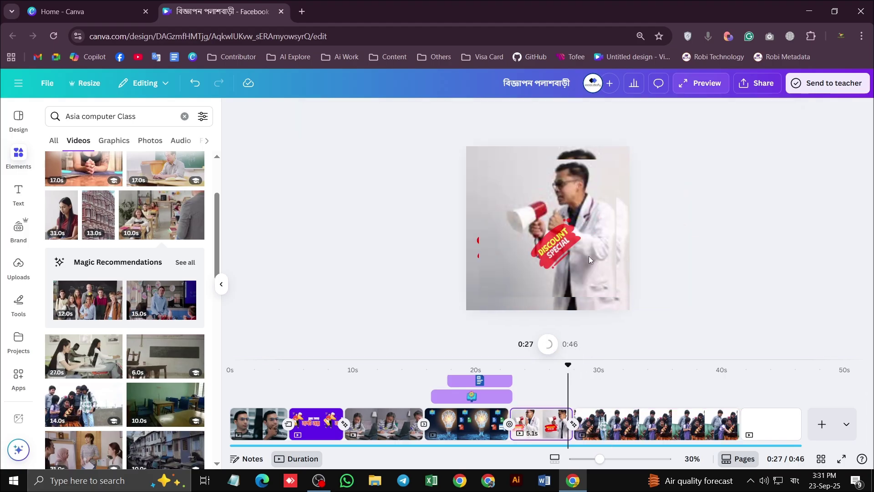
pyautogui.keyDown('ctrl'); pyautogui.scroll(-1, 688, 246); pyautogui.keyUp('ctrl')
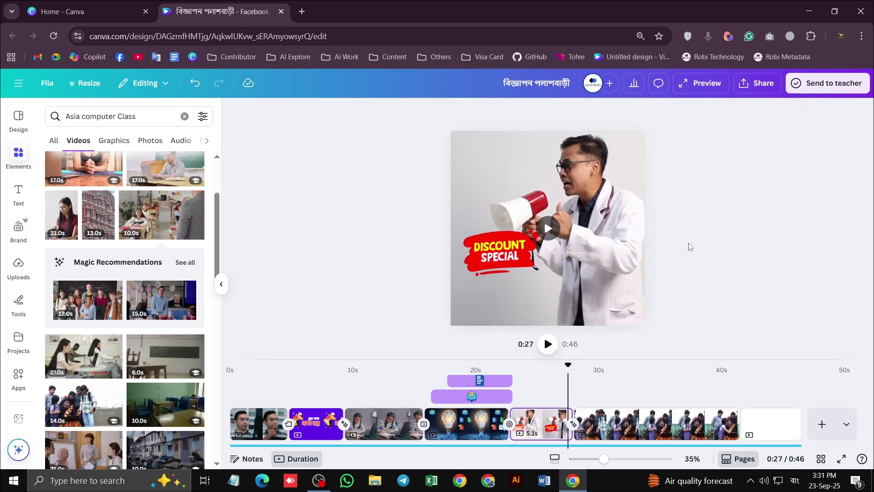
pyautogui.scroll(1, 689, 246)
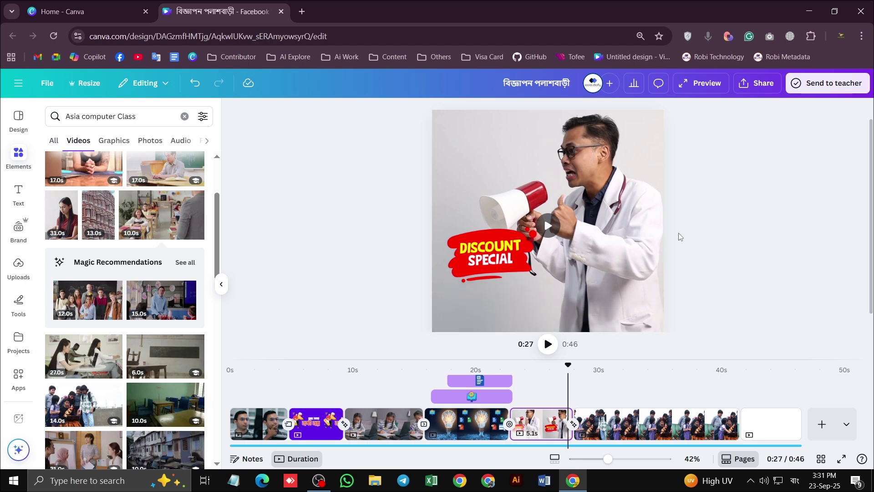
# Preview from 0:27 and shorten the doctor clip to 4.6s
pyautogui.click(548, 345)
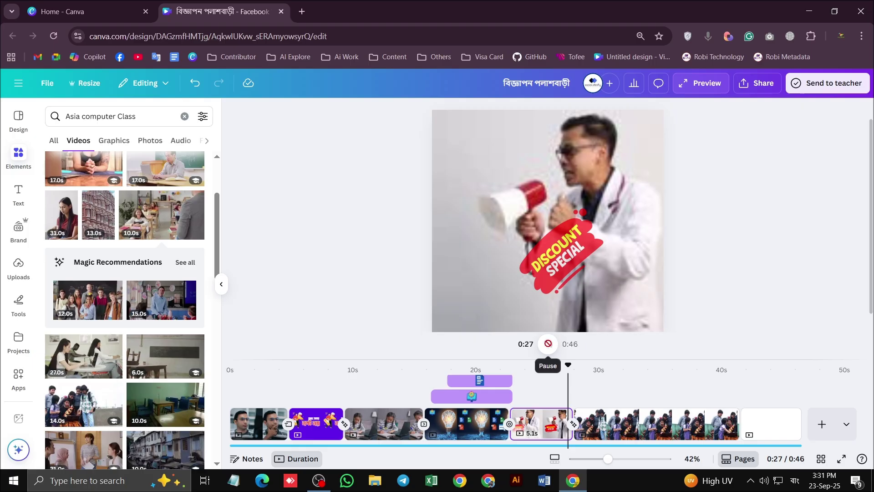
pyautogui.click(588, 367)
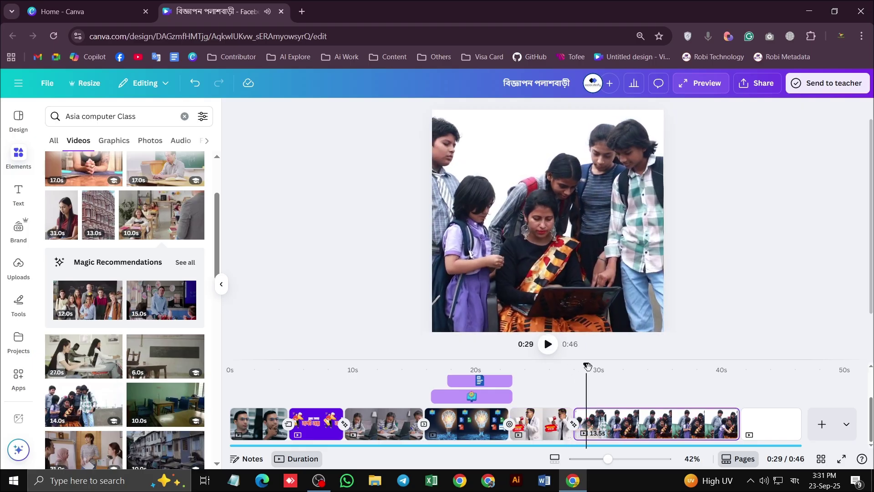
pyautogui.moveTo(588, 366); pyautogui.dragTo(567, 366)
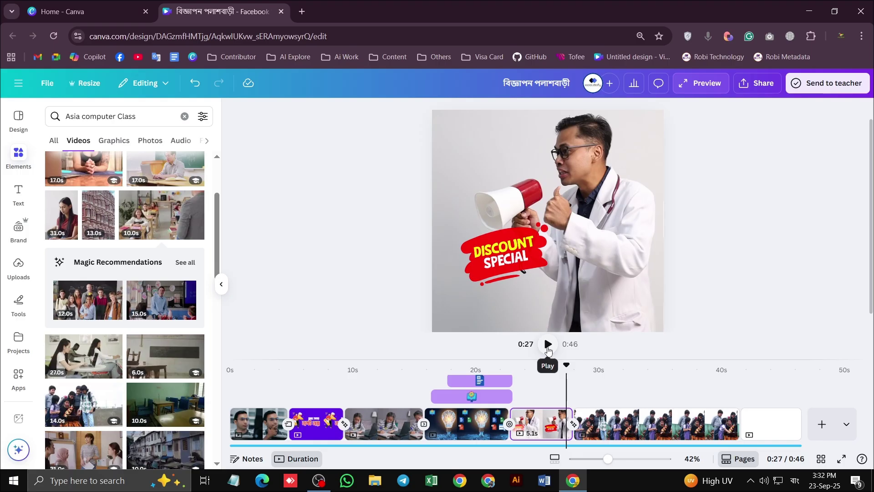
pyautogui.click(548, 345)
pyautogui.click(548, 345)
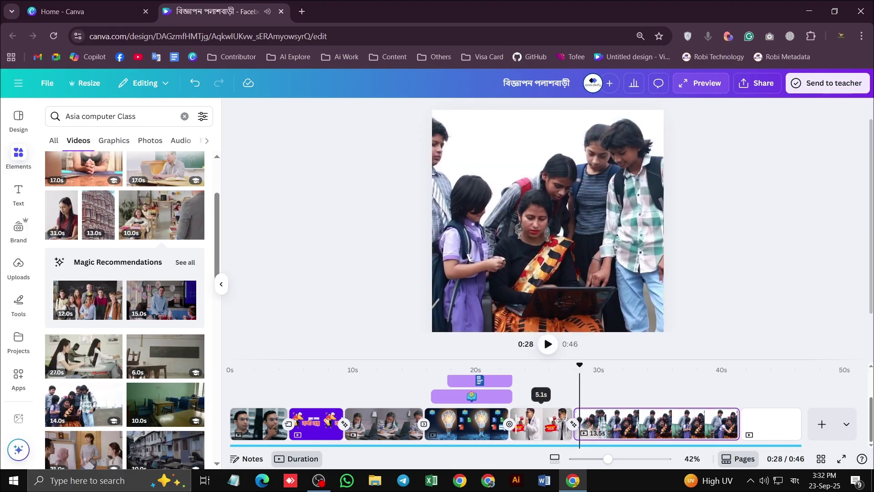
pyautogui.moveTo(560, 420); pyautogui.dragTo(553, 420)
# Trim the children clip to 6.3s and play the ad through to the end
pyautogui.click(560, 367)
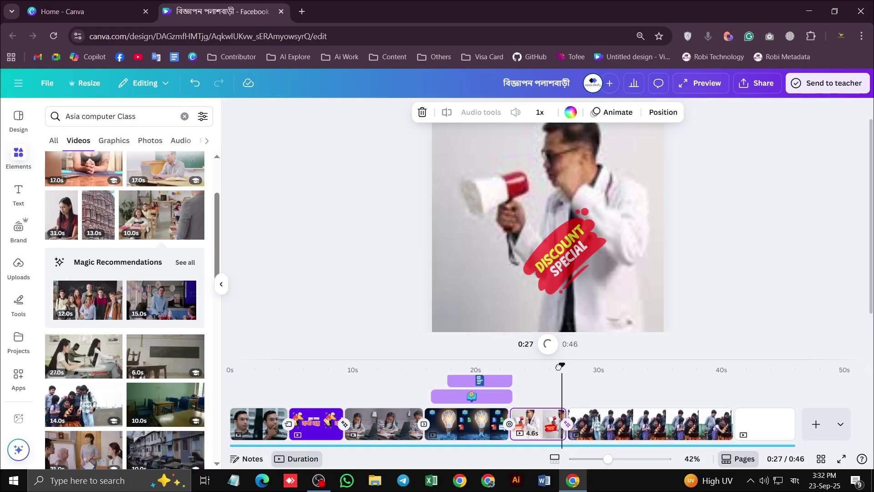
pyautogui.moveTo(559, 367); pyautogui.dragTo(554, 363)
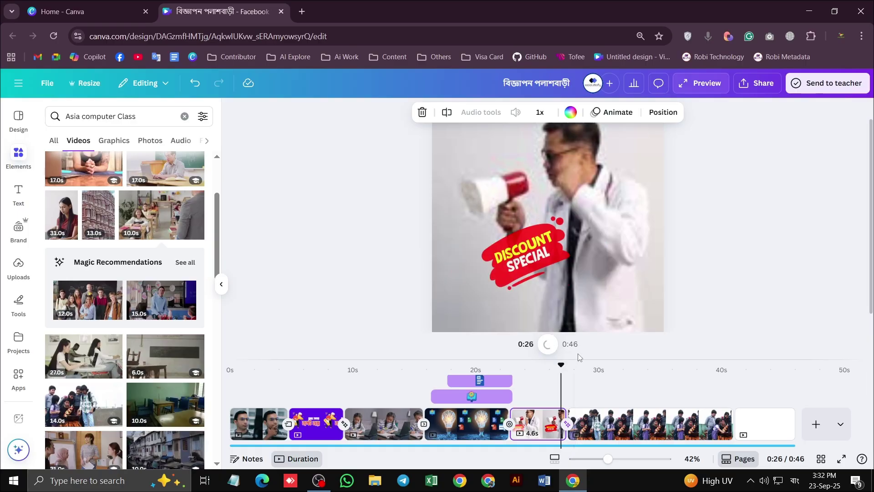
pyautogui.click(548, 345)
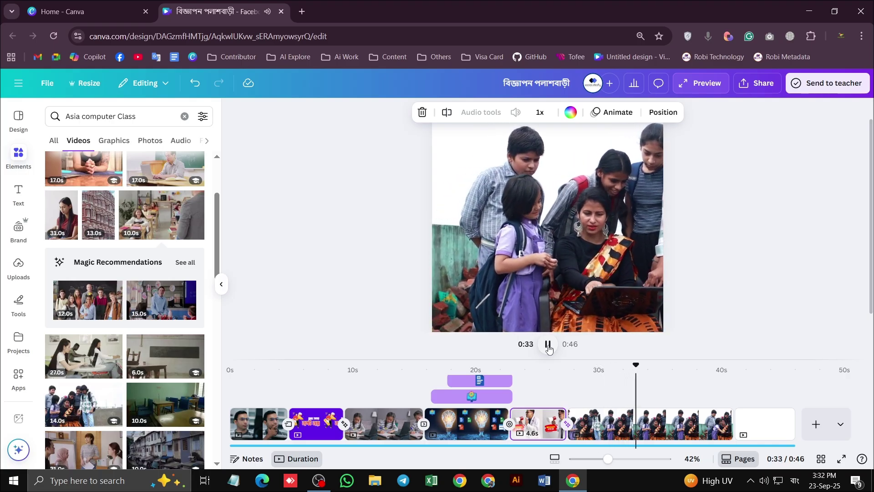
pyautogui.click(548, 345)
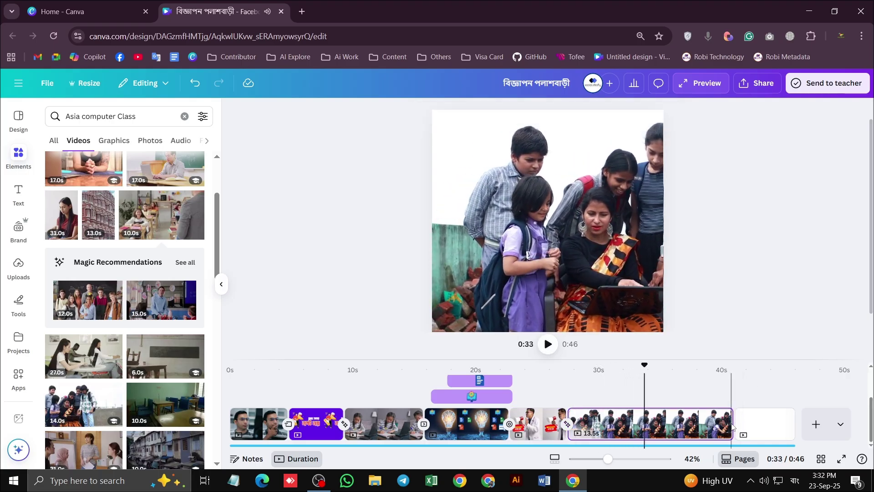
pyautogui.moveTo(727, 424); pyautogui.dragTo(637, 423)
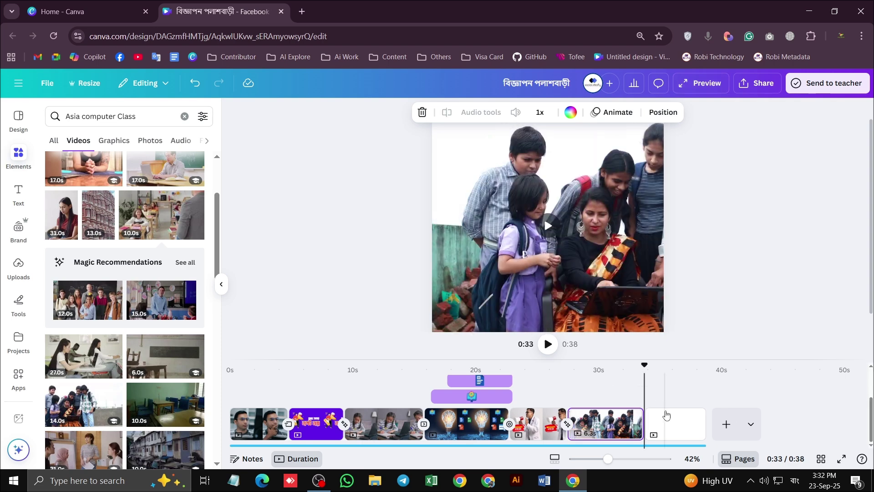
pyautogui.click(547, 347)
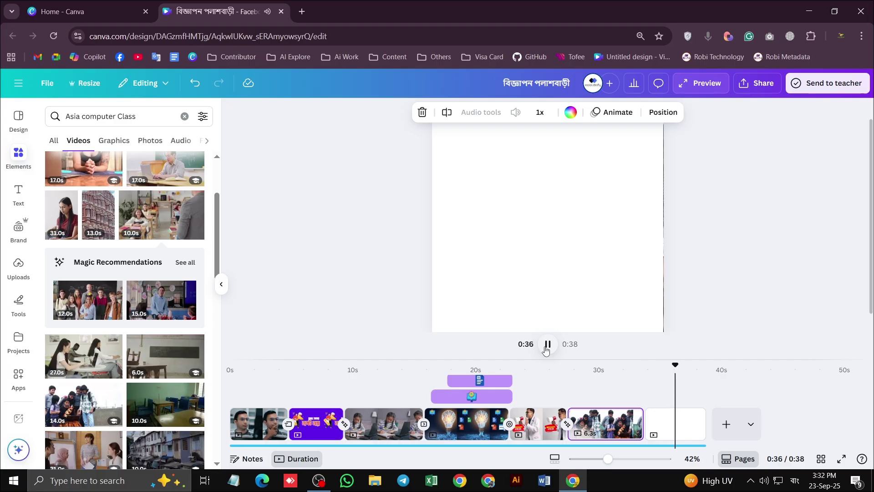
# Stop playback, clear the search box, and switch keyboard input to English (International)
pyautogui.click(546, 350)
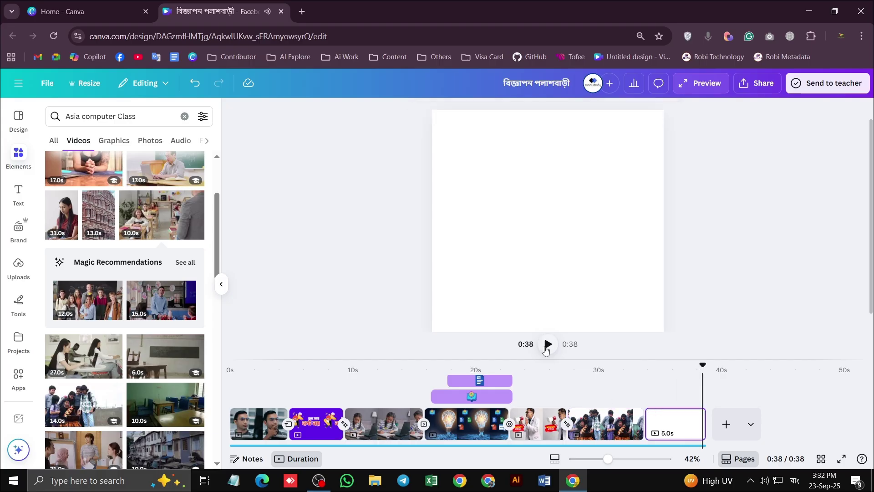
pyautogui.moveTo(156, 120); pyautogui.dragTo(2, 121)
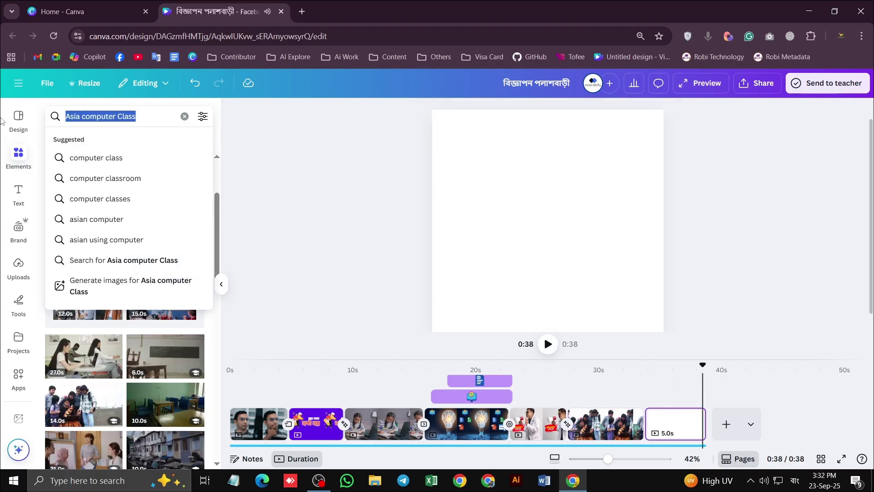
pyautogui.write('মদল')
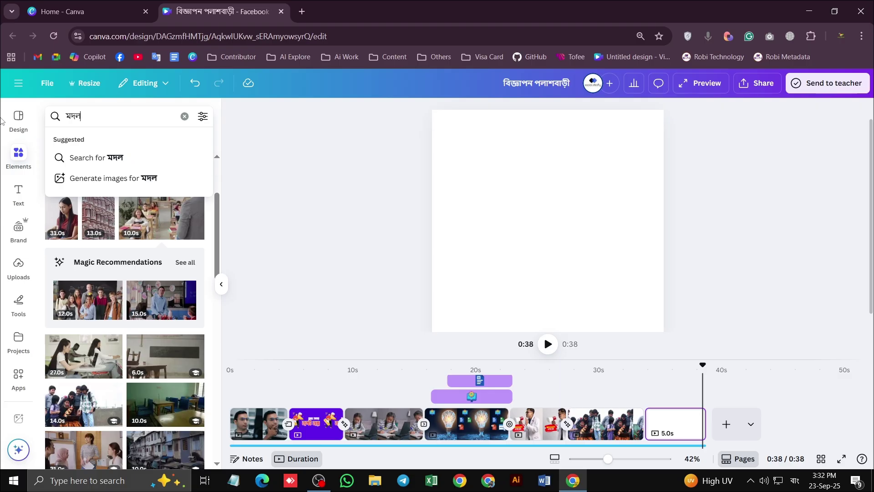
pyautogui.press('BackSpace')
pyautogui.press('BackSpace')
pyautogui.press('BackSpace')
pyautogui.write('গেসট্')
pyautogui.press('BackSpace')
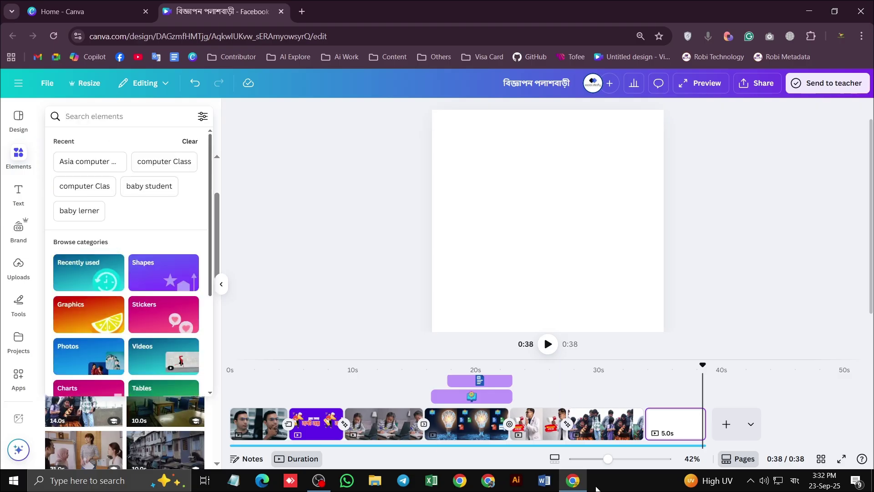
pyautogui.click(824, 480)
pyautogui.click(794, 481)
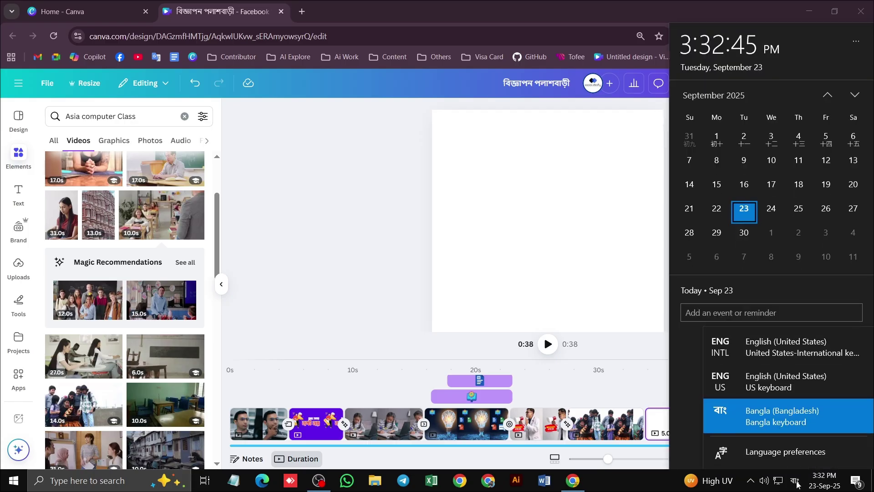
pyautogui.click(758, 356)
# Search Elements for 'contact' and compare the Graphics and Videos results
pyautogui.click(139, 117)
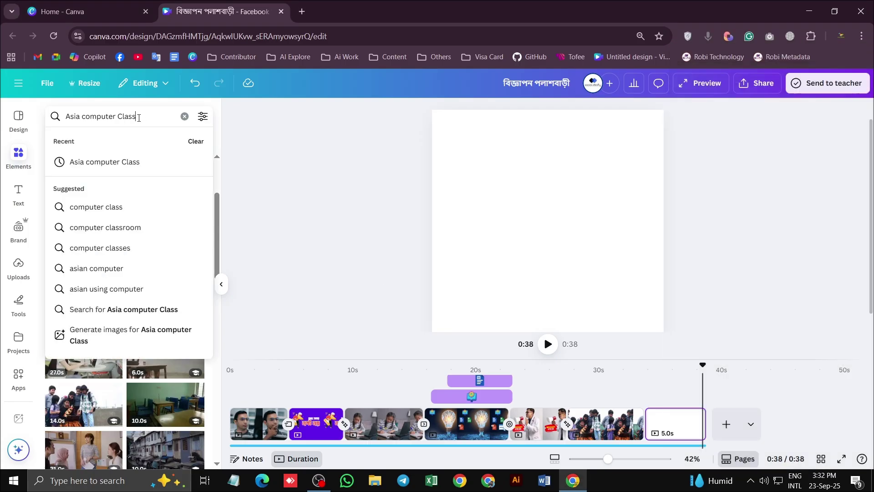
pyautogui.write('conatct')
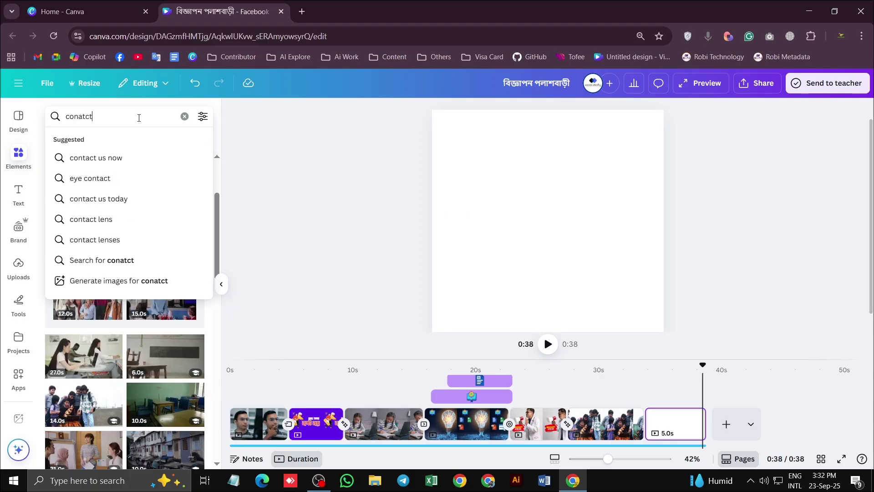
pyautogui.press('Return')
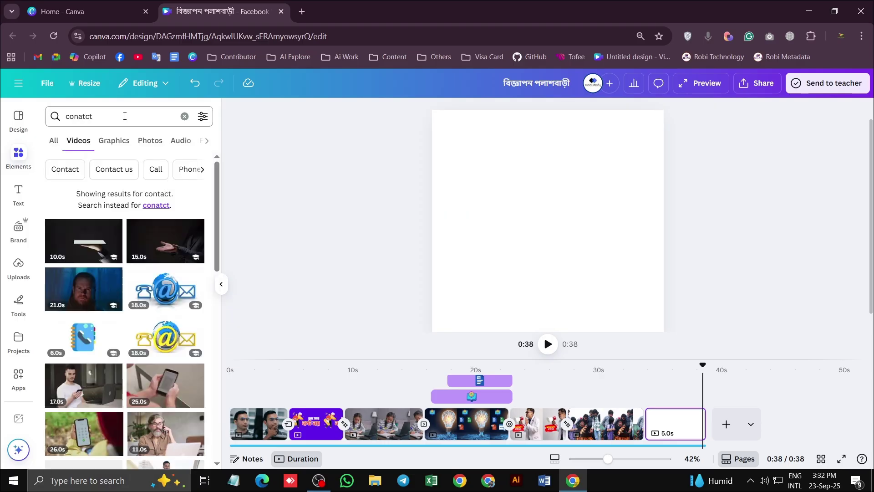
pyautogui.click(115, 142)
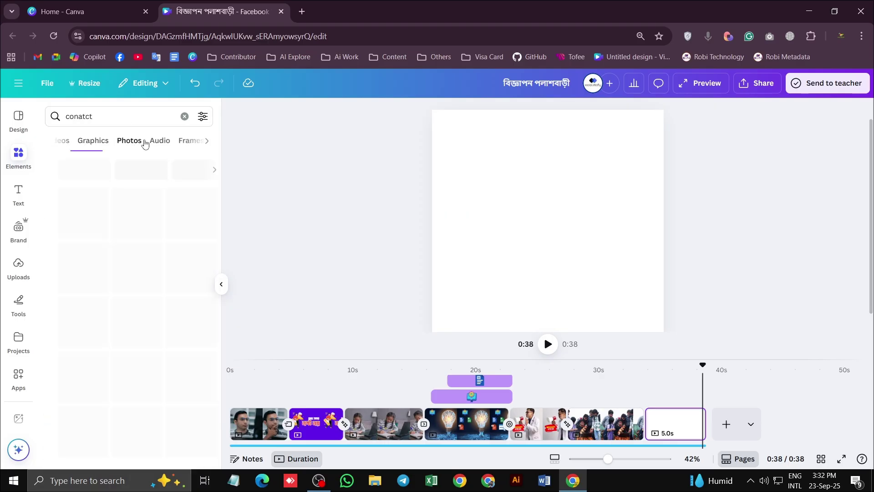
pyautogui.click(79, 141)
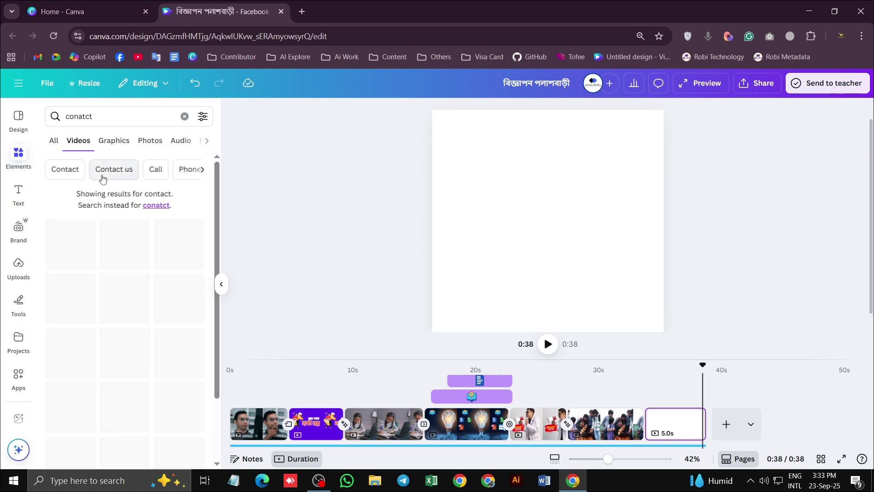
# Replace the query with 'support' and show the video results
pyautogui.moveTo(111, 116); pyautogui.dragTo(74, 114)
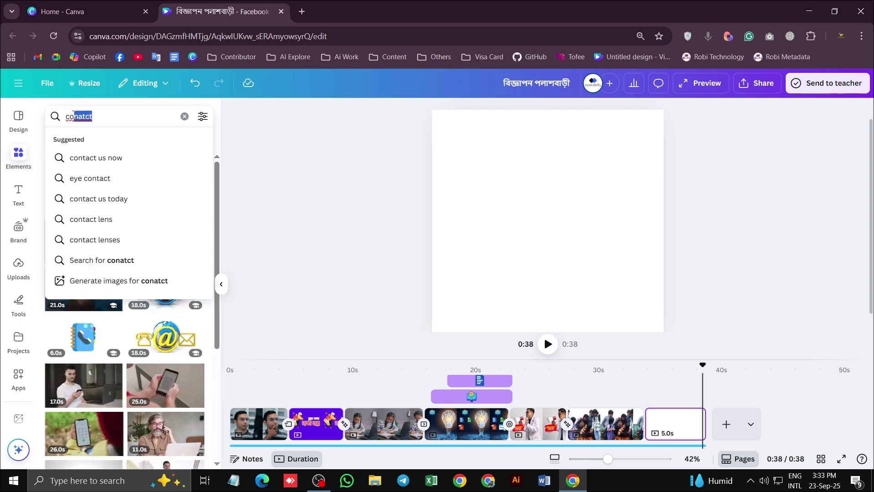
pyautogui.write('Supp')
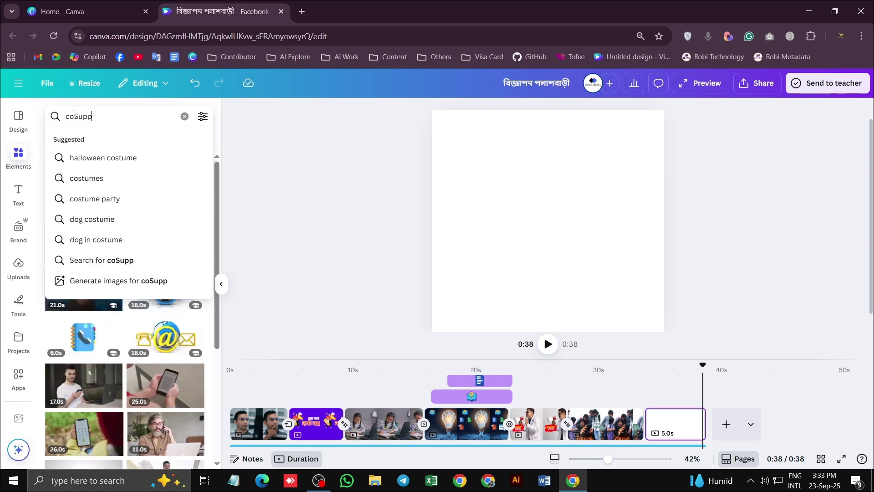
pyautogui.write('o')
pyautogui.press('BackSpace')
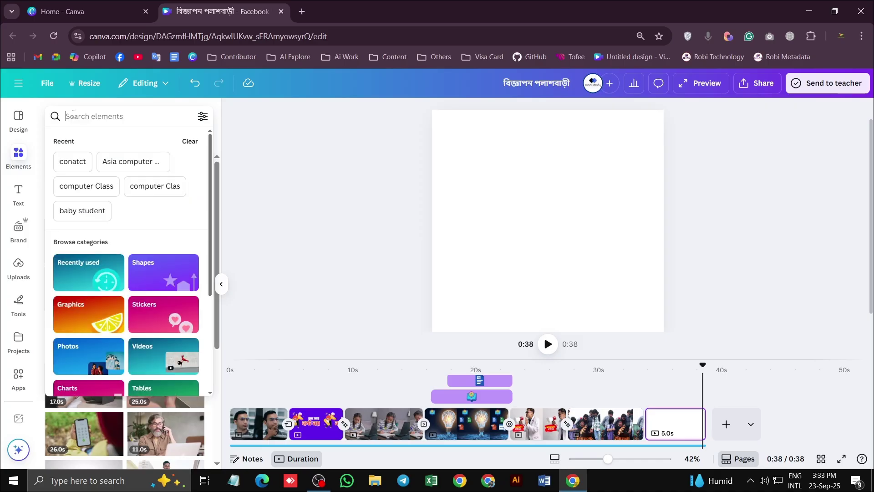
pyautogui.write('support')
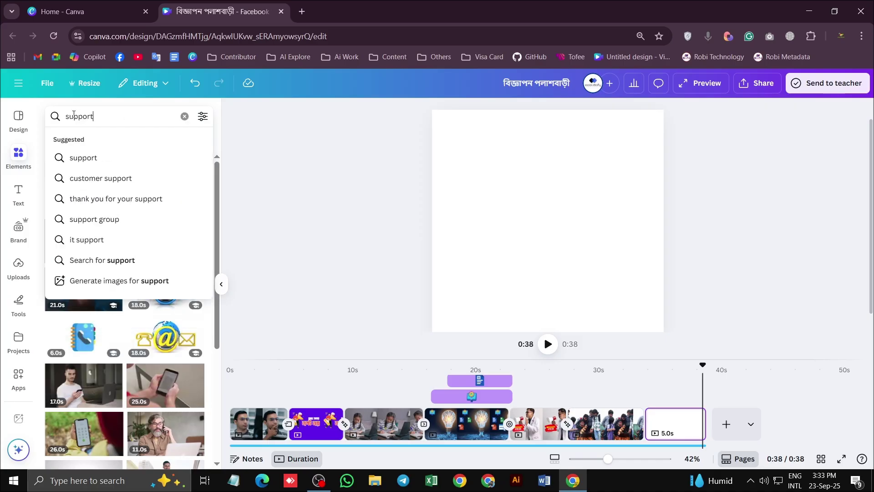
pyautogui.click(89, 156)
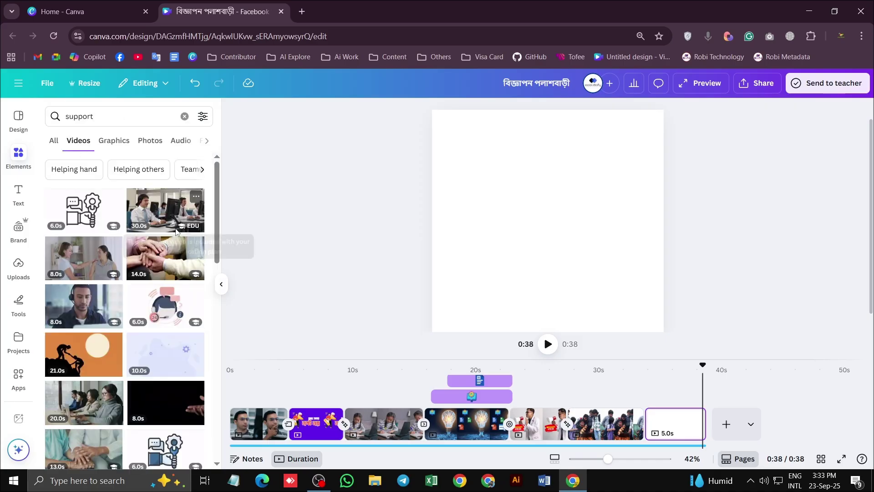
pyautogui.scroll(-1, 99, 287)
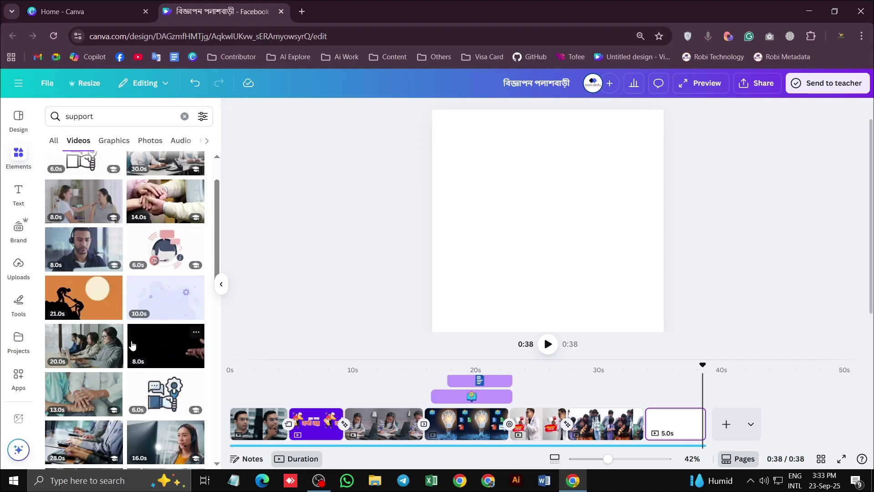
pyautogui.scroll(-2, 132, 345)
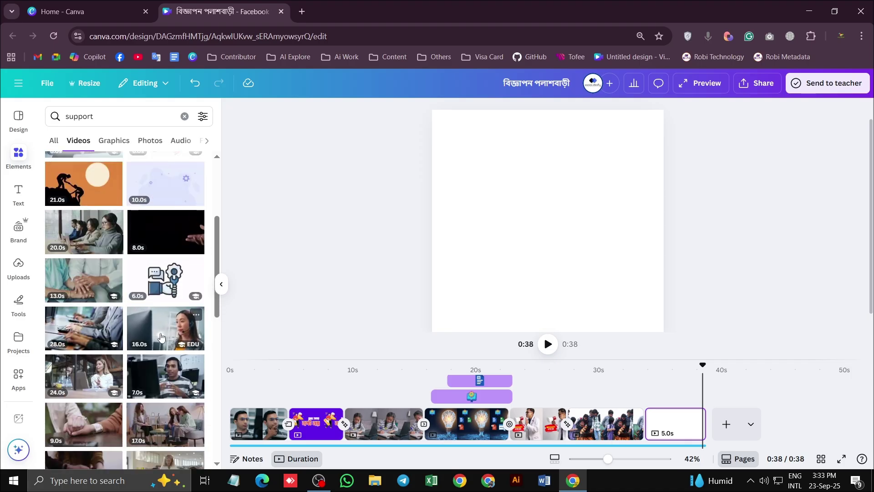
pyautogui.scroll(-1, 161, 337)
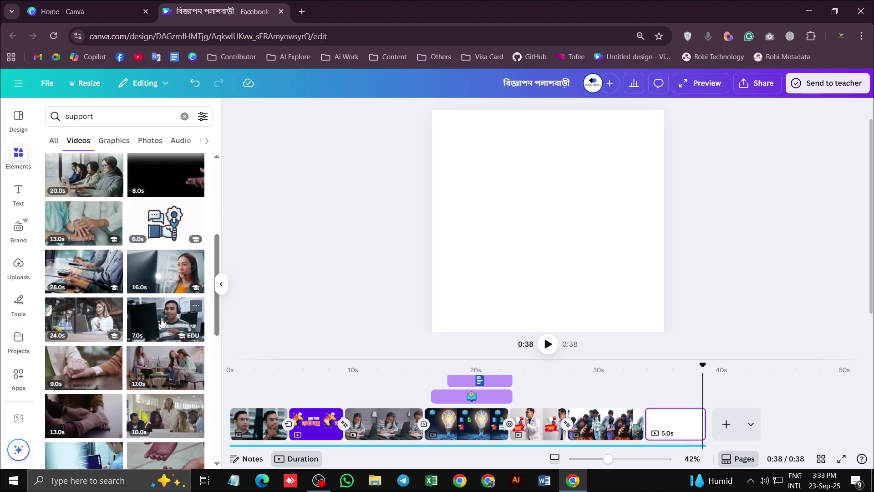
pyautogui.scroll(-4, 104, 319)
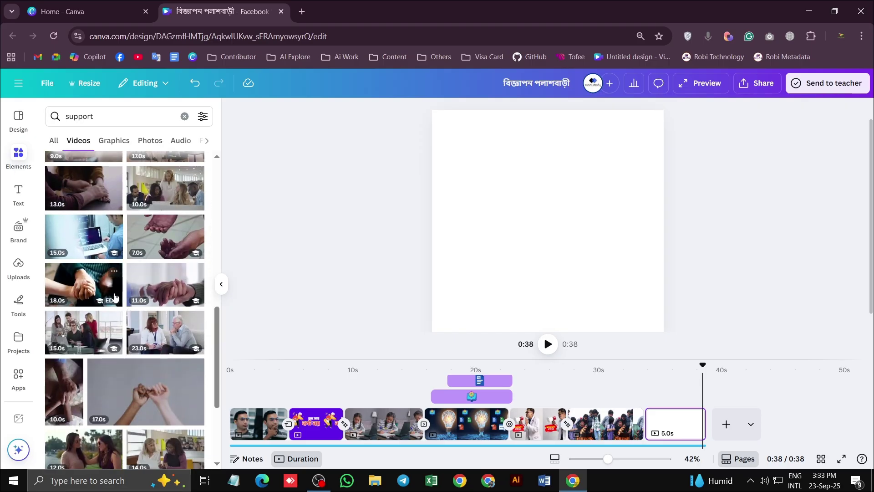
pyautogui.scroll(-2, 114, 297)
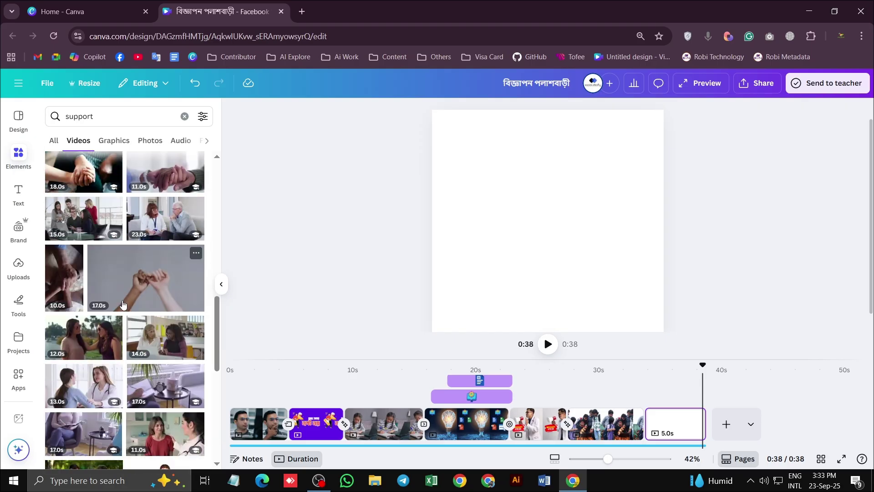
pyautogui.scroll(-3, 122, 303)
pyautogui.scroll(8, 101, 305)
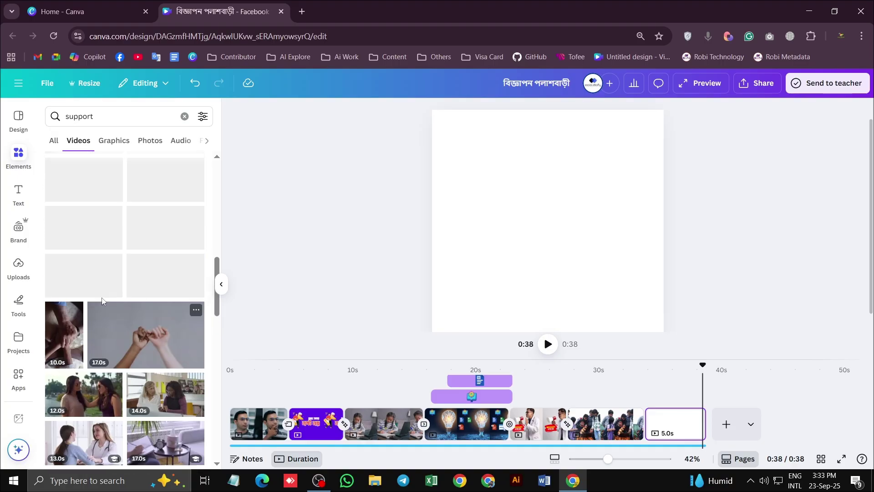
pyautogui.scroll(2, 99, 303)
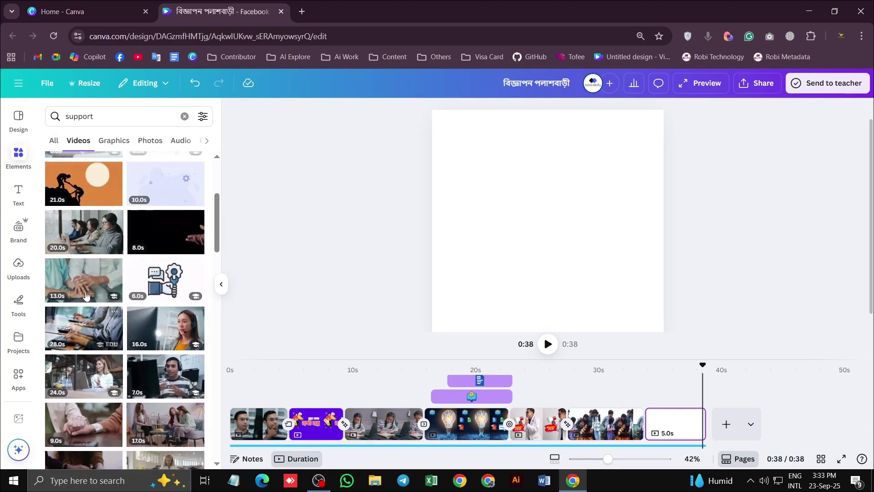
pyautogui.scroll(2, 98, 246)
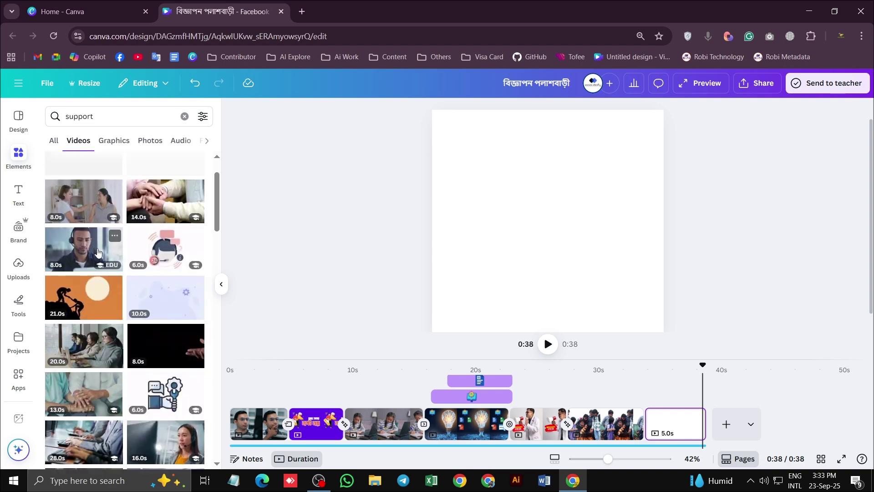
pyautogui.scroll(-3, 162, 309)
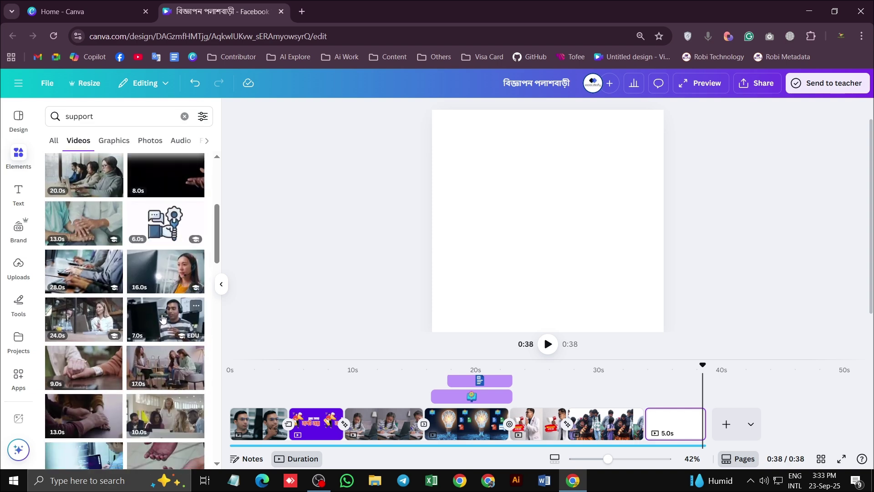
# Place the 7.0s headset support-agent clip on the last page and enlarge it to fill it
pyautogui.click(165, 318)
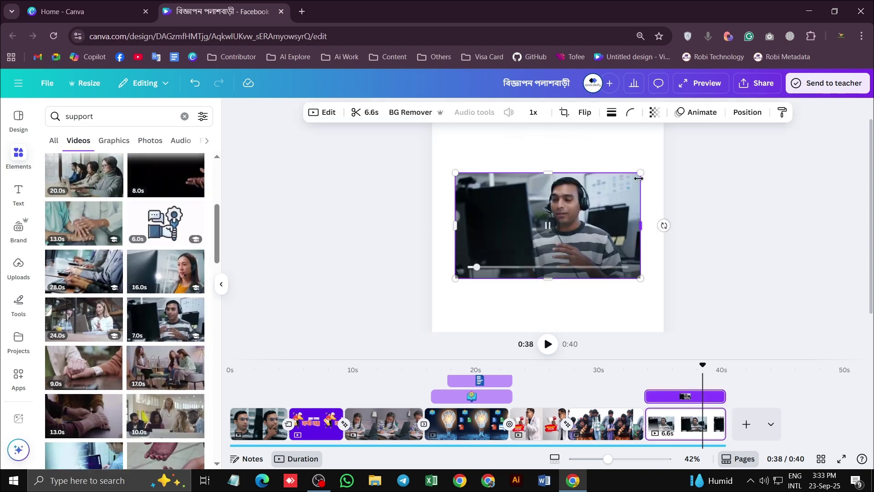
pyautogui.hotkey('ctrl', '-')
pyautogui.moveTo(613, 190); pyautogui.dragTo(638, 145)
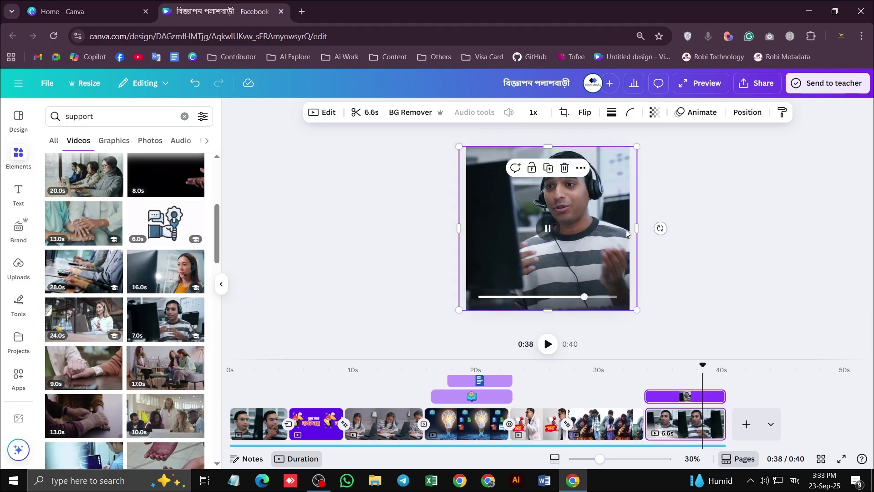
# Preview the ad from 0:33 and add a new blank page at the end
pyautogui.click(643, 370)
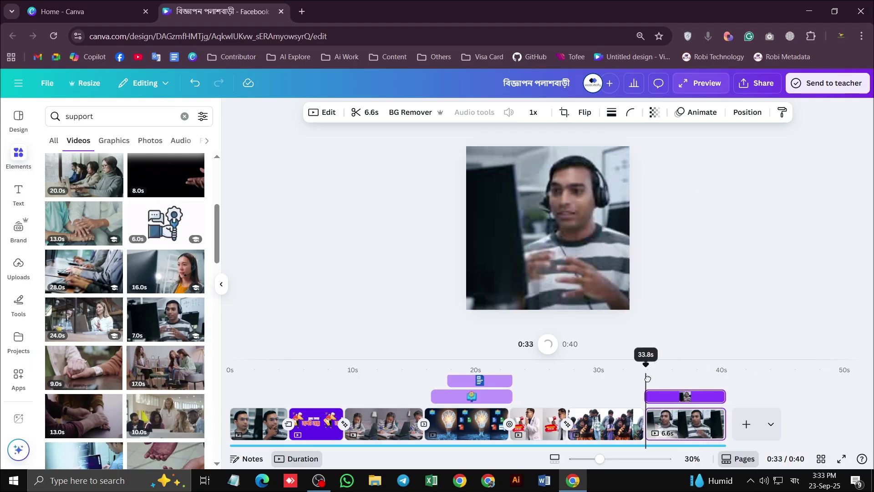
pyautogui.click(550, 347)
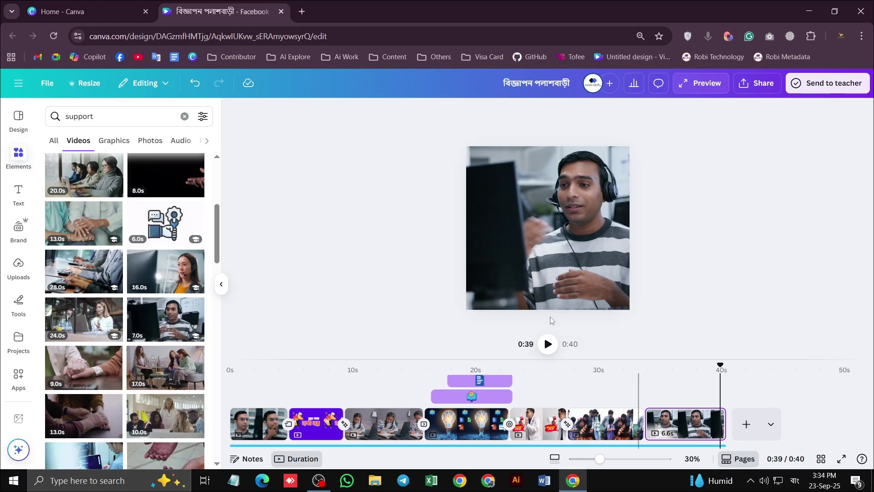
pyautogui.click(547, 344)
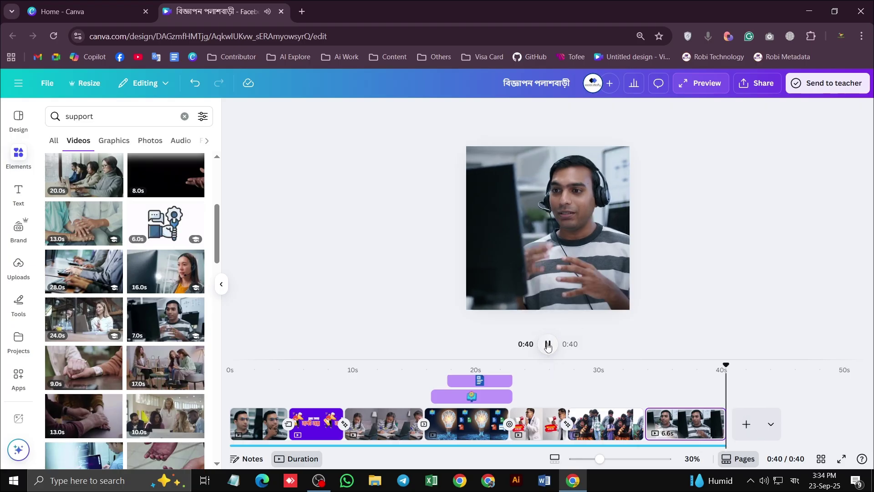
pyautogui.click(746, 424)
# Add three more blank pages after the headset agent clip
pyautogui.click(806, 425)
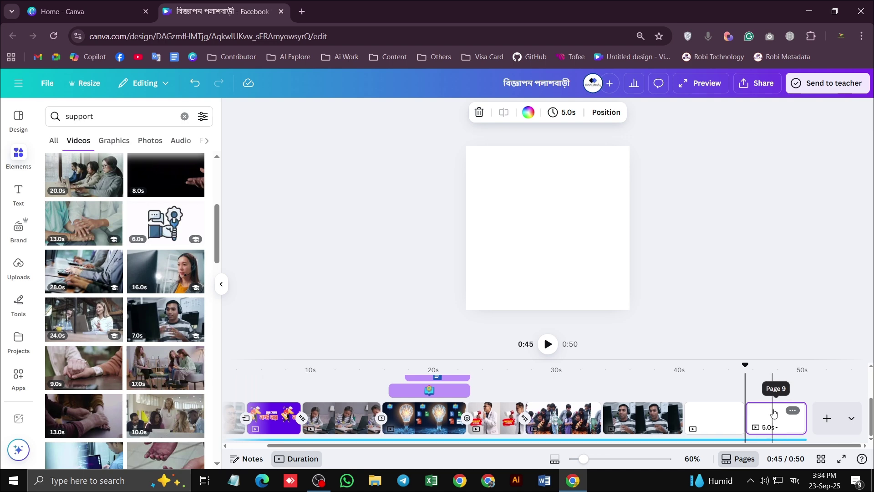
pyautogui.click(779, 426)
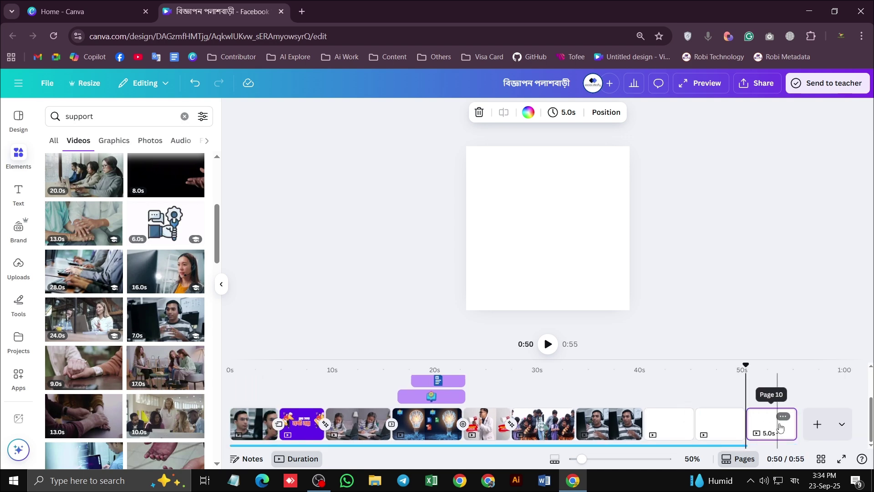
pyautogui.click(817, 425)
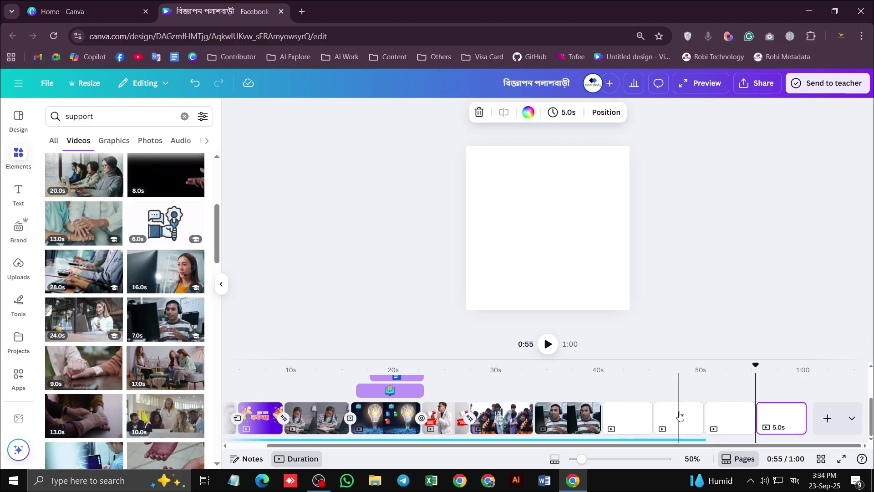
pyautogui.click(567, 405)
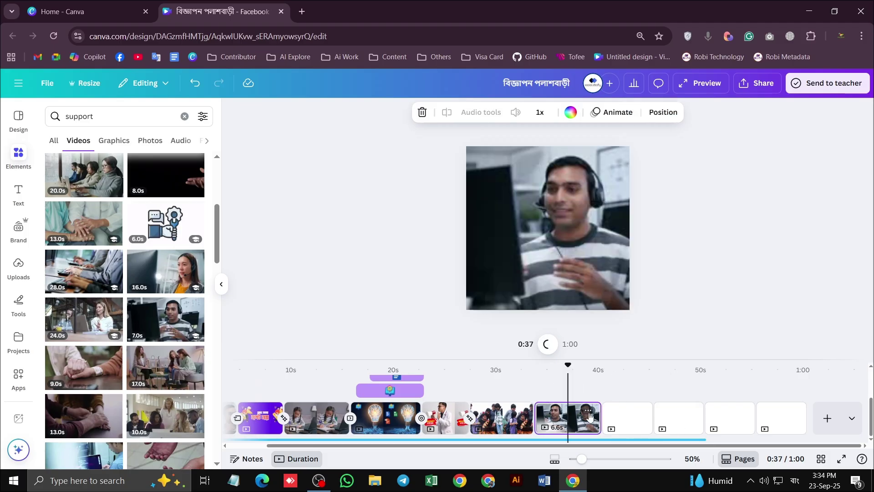
pyautogui.rightClick(634, 413)
pyautogui.press('Escape')
# Clear the stray characters from the Elements search and switch the keyboard to English
pyautogui.click(91, 116)
pyautogui.hotkey('ctrl', 'a')
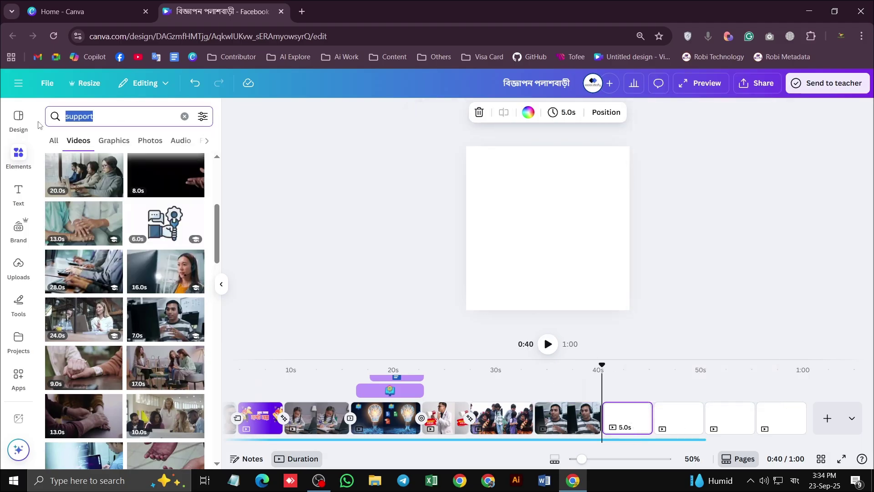
pyautogui.write('তদমোগদল')
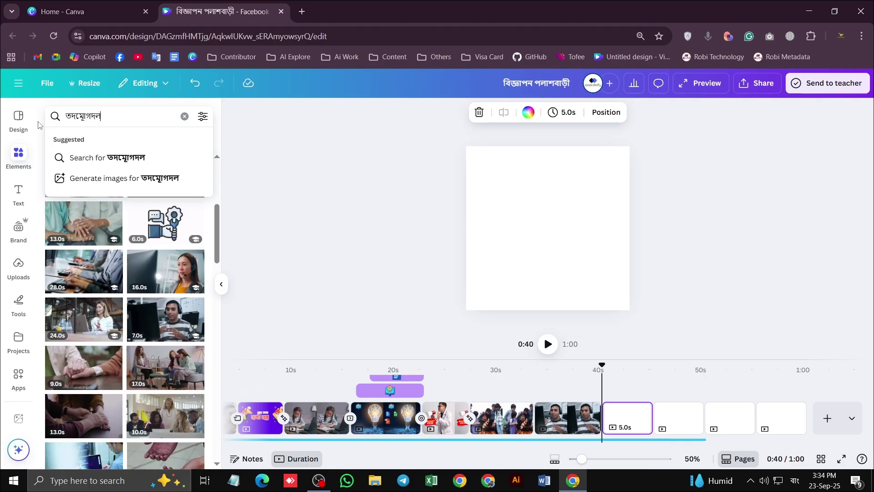
pyautogui.hotkey('ctrl', 'a')
pyautogui.press('BackSpace')
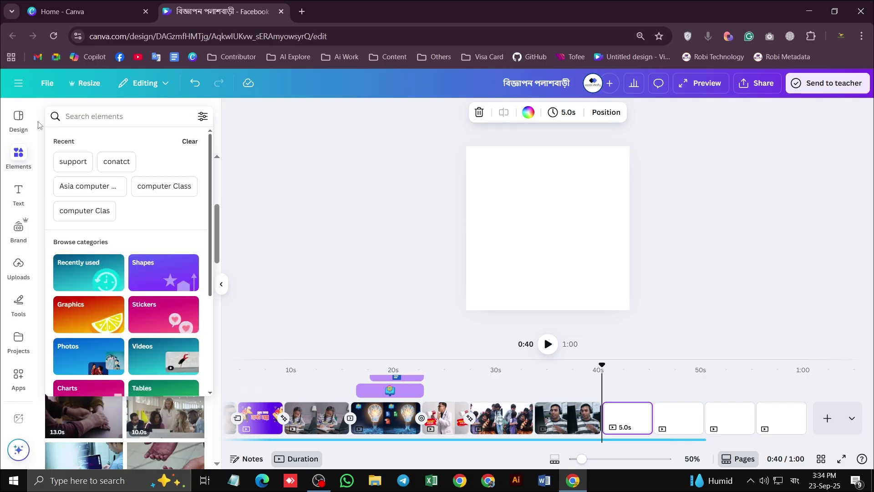
pyautogui.press('super+space')
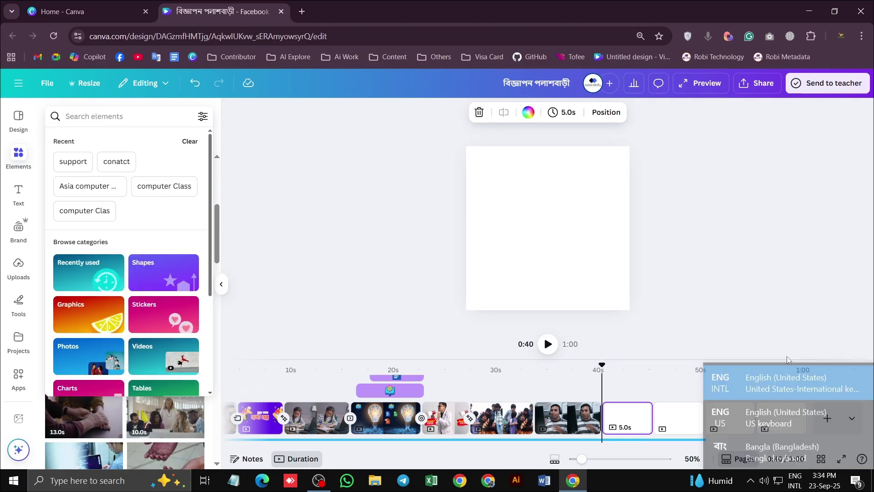
pyautogui.click(88, 118)
pyautogui.write('দদ')
pyautogui.press('BackSpace')
pyautogui.press('BackSpace')
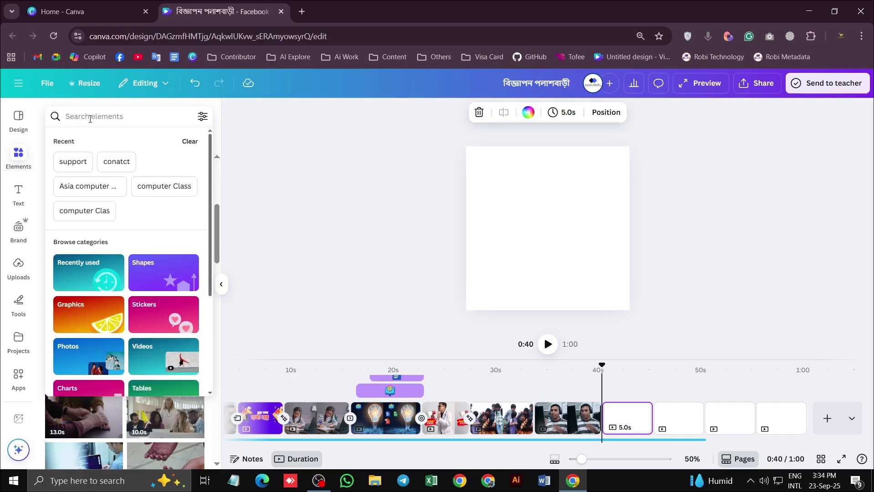
# Search 'Locat', choose 'location animation', and browse the video results
pyautogui.write('Locat')
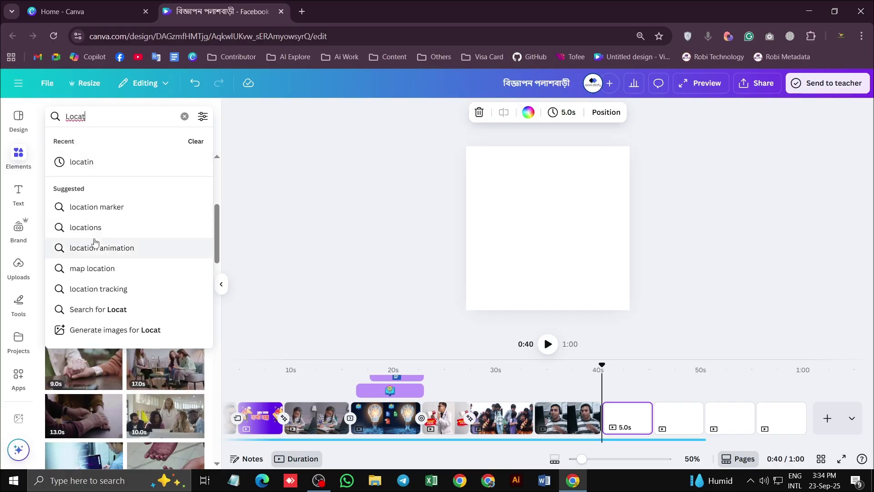
pyautogui.click(96, 247)
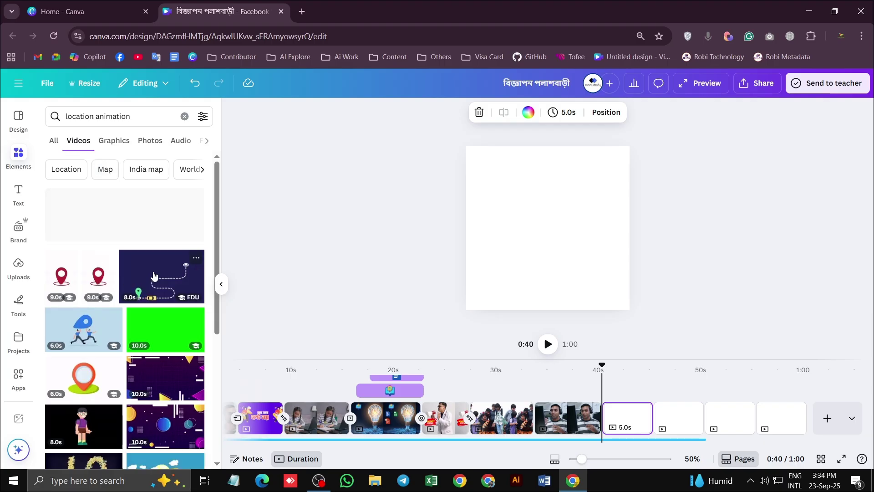
pyautogui.scroll(-3, 157, 296)
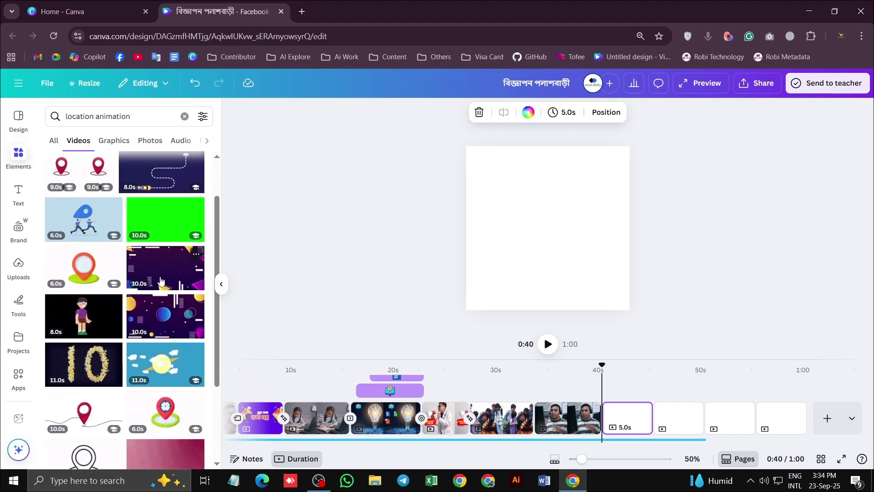
pyautogui.scroll(-3, 88, 290)
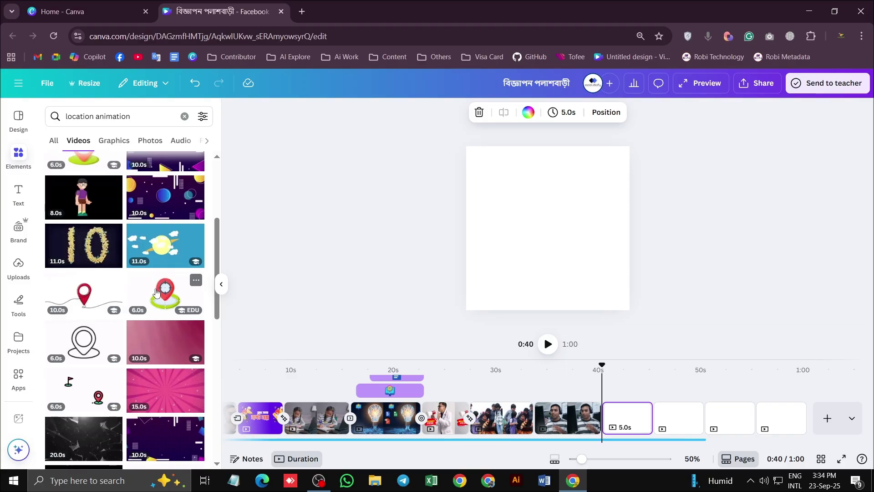
pyautogui.scroll(-10, 155, 292)
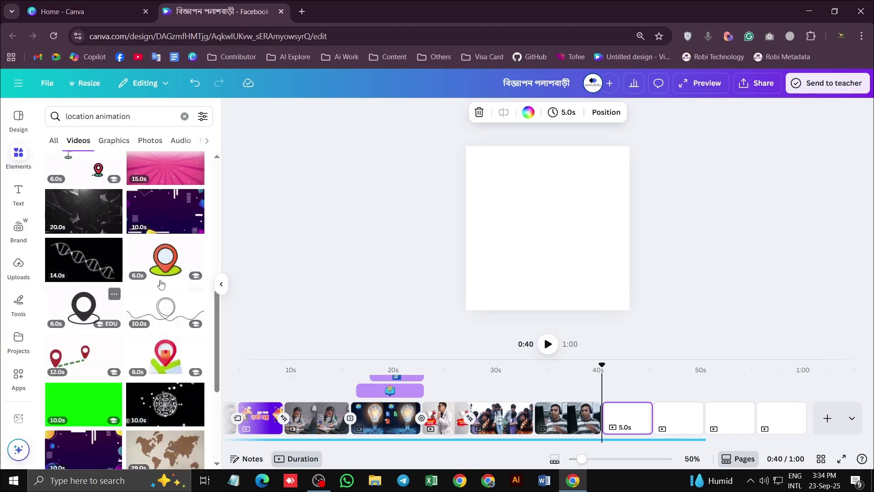
pyautogui.scroll(-5, 110, 290)
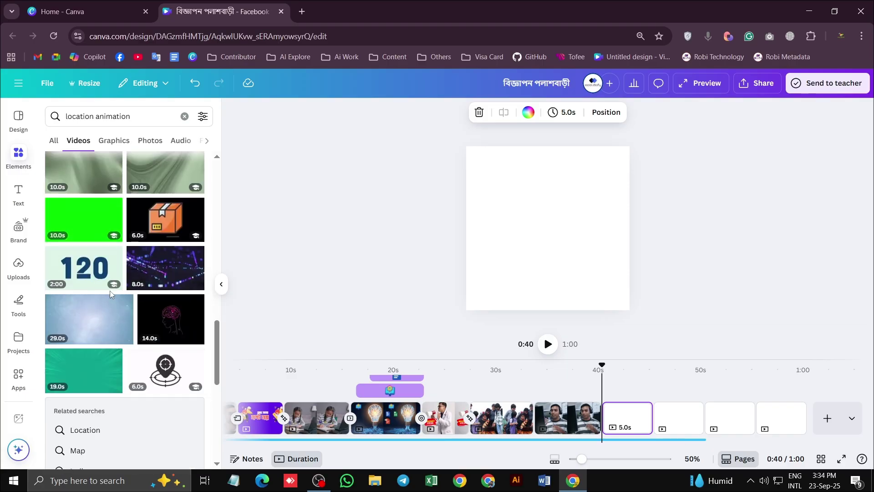
pyautogui.scroll(7, 111, 291)
pyautogui.scroll(8, 110, 290)
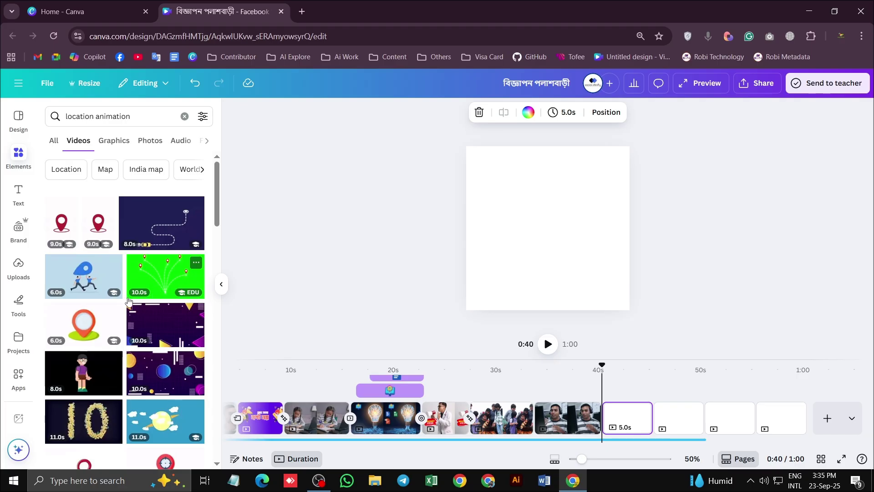
# Filter to Map videos and add the 20-second map clip to the blank page
pyautogui.click(105, 176)
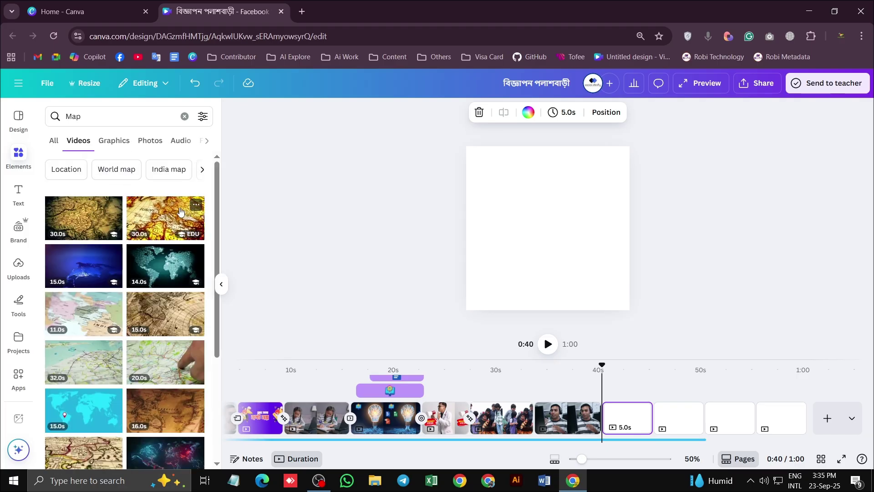
pyautogui.scroll(-3, 177, 246)
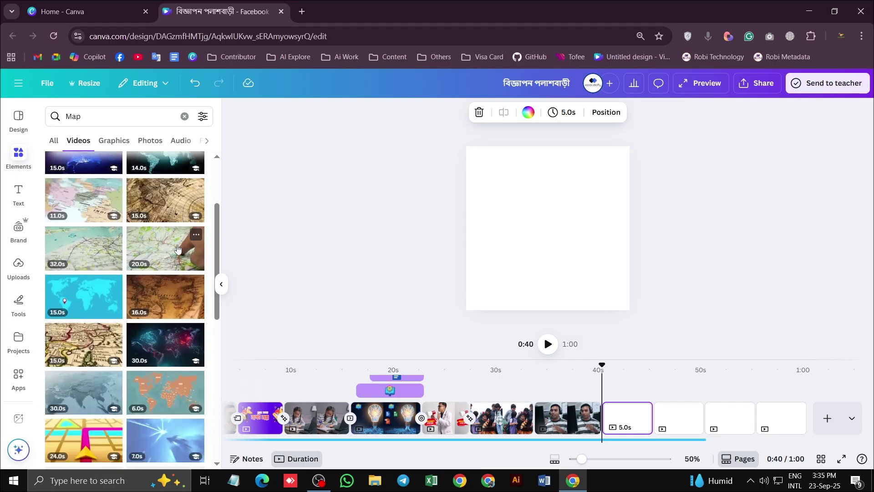
pyautogui.click(177, 248)
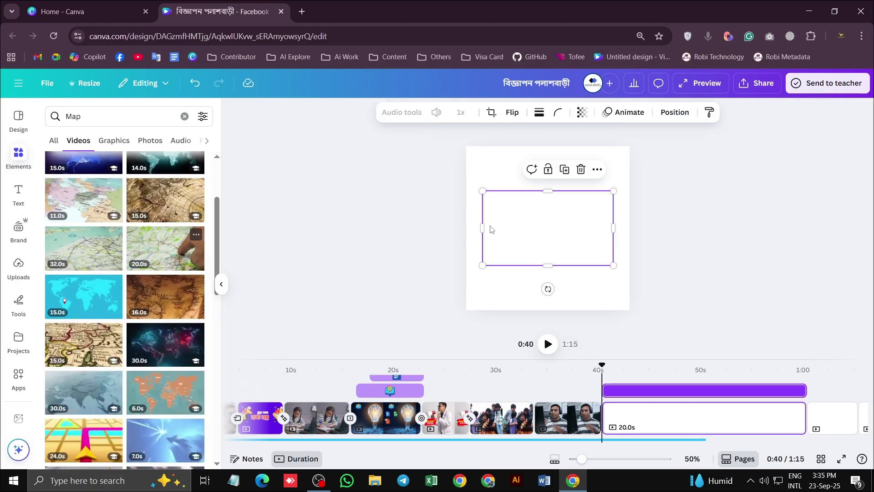
# Enlarge and widen the map video so it covers the whole page
pyautogui.moveTo(613, 191); pyautogui.dragTo(631, 149)
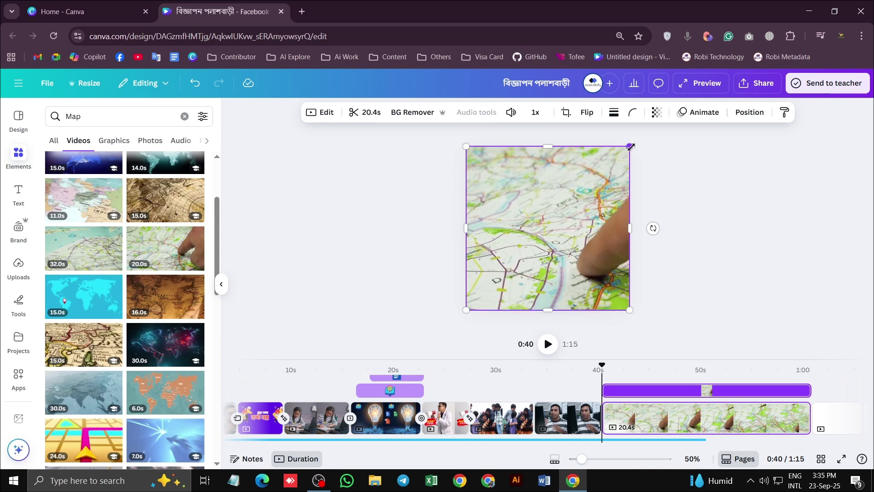
pyautogui.moveTo(631, 146); pyautogui.dragTo(636, 142)
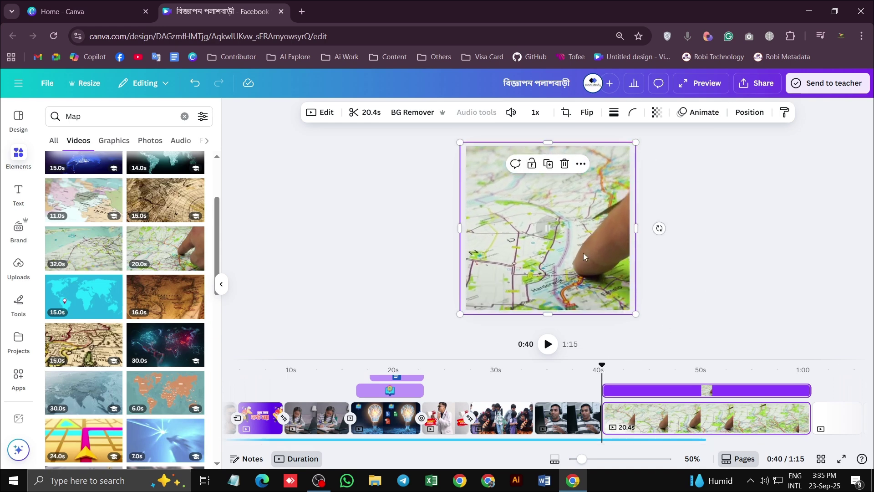
pyautogui.click(600, 230)
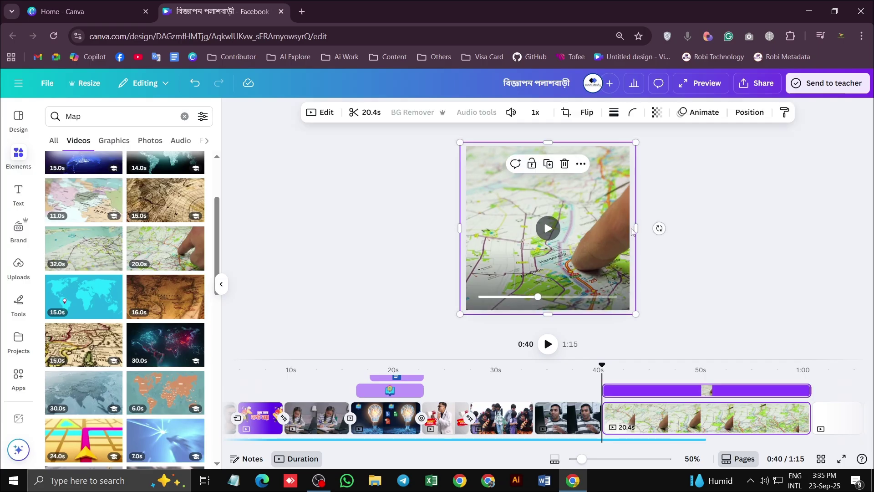
pyautogui.moveTo(636, 229); pyautogui.dragTo(685, 228)
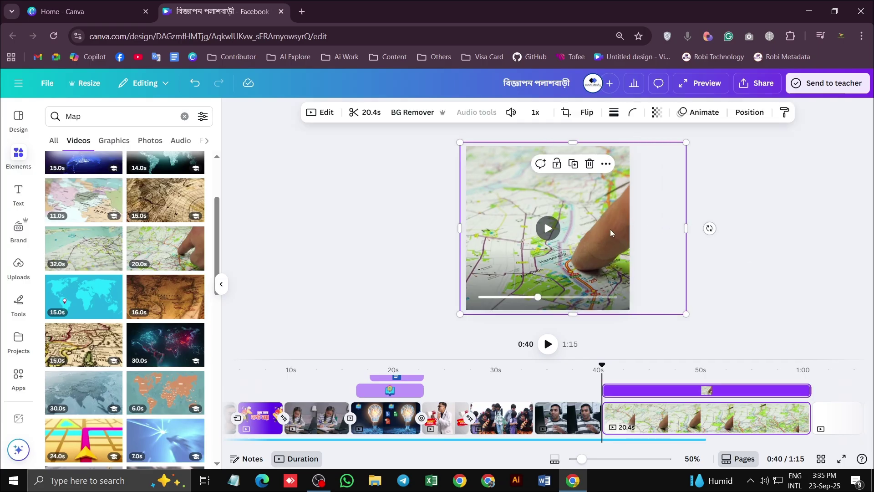
pyautogui.moveTo(610, 233)
pyautogui.mouseDown()
pyautogui.moveTo(586, 229)
pyautogui.moveTo(612, 230)
pyautogui.mouseUp()
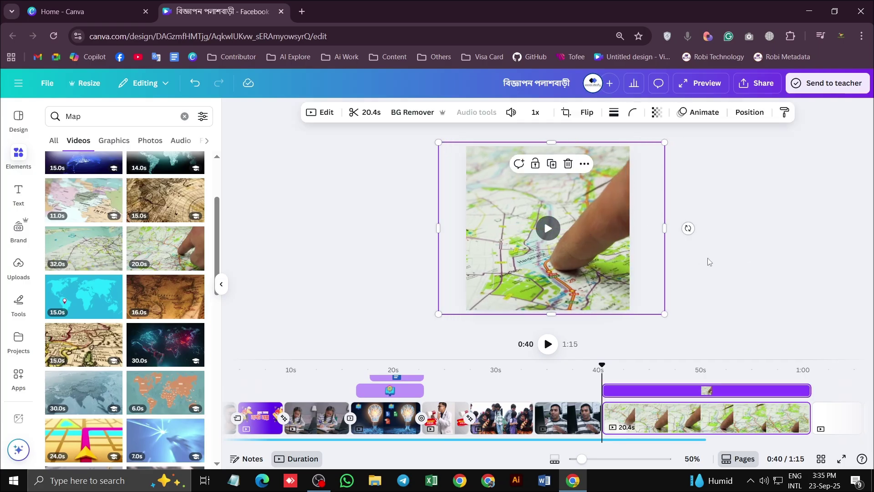
pyautogui.click(660, 339)
pyautogui.moveTo(602, 365); pyautogui.dragTo(591, 371)
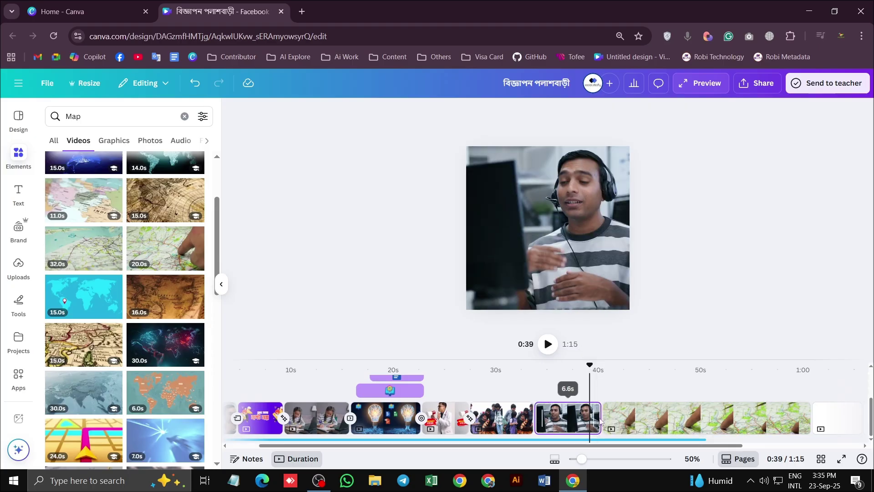
# Apply Match & Move after the headset man's clip, then scrub back to review
pyautogui.click(533, 424)
pyautogui.click(69, 325)
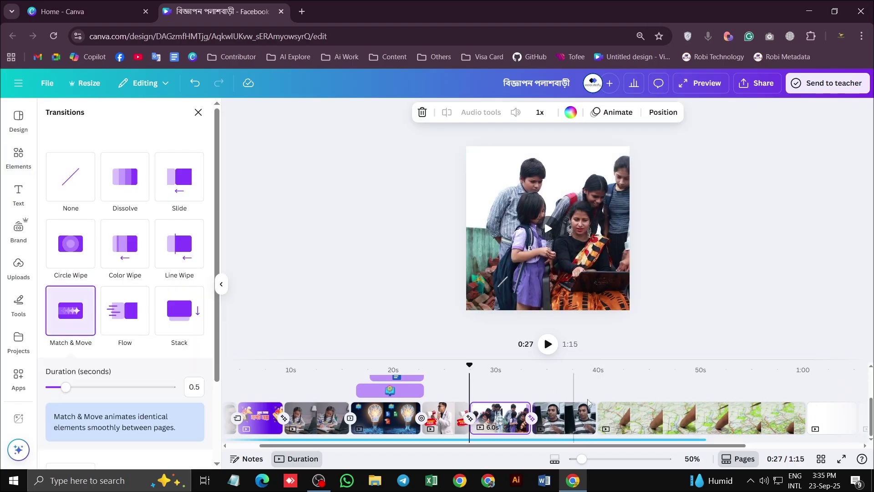
pyautogui.click(596, 427)
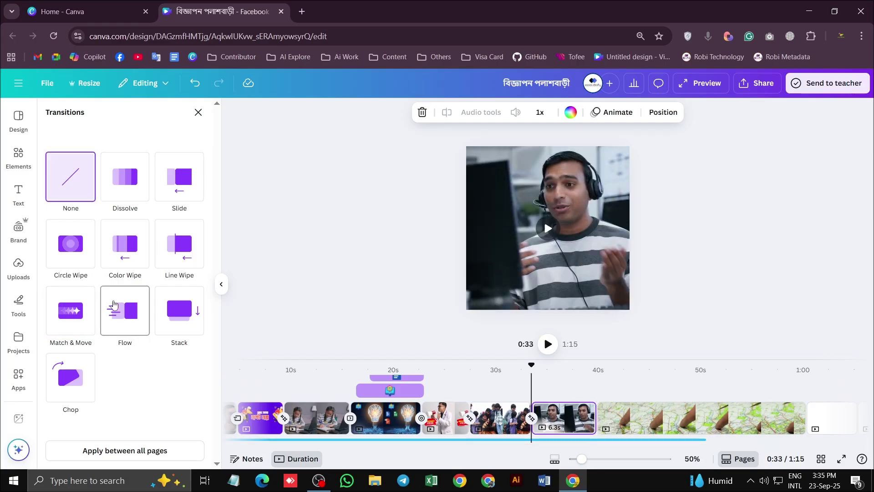
pyautogui.click(71, 310)
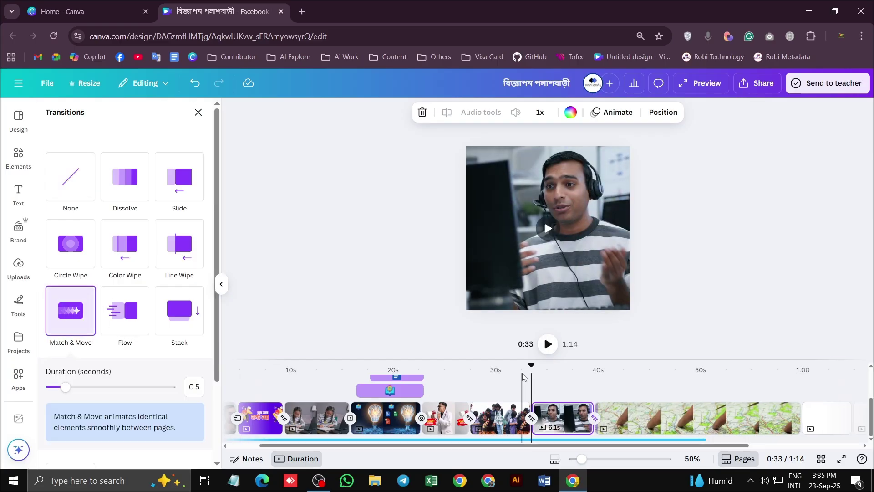
pyautogui.moveTo(518, 370); pyautogui.dragTo(404, 370)
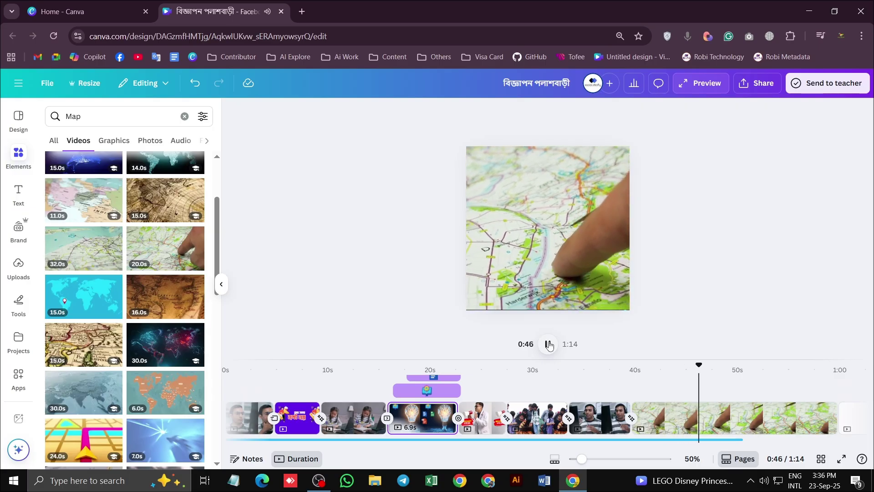
# Trim the map clip to 7.6 seconds so the ad runs 1:02, and replay the cut
pyautogui.click(548, 344)
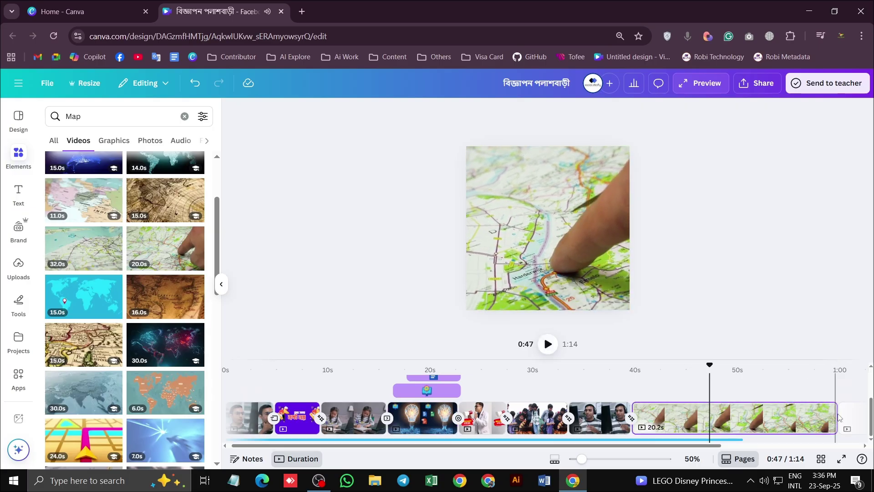
pyautogui.moveTo(833, 420); pyautogui.dragTo(646, 421)
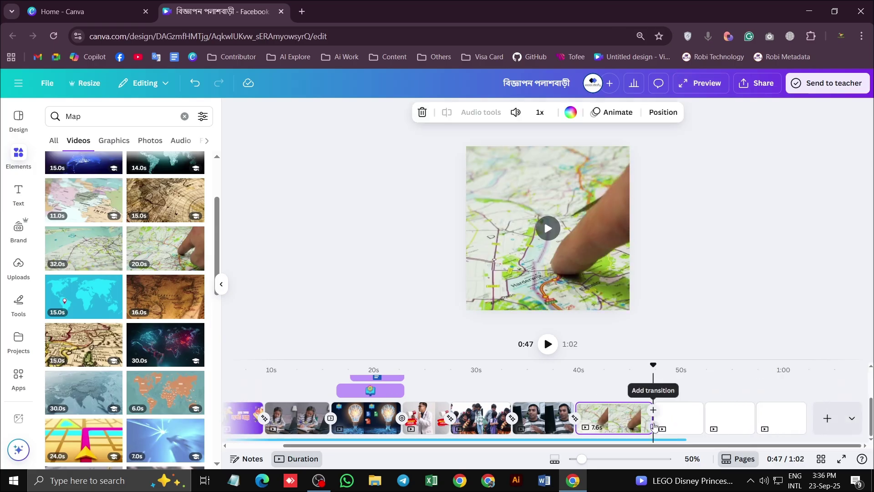
pyautogui.click(653, 417)
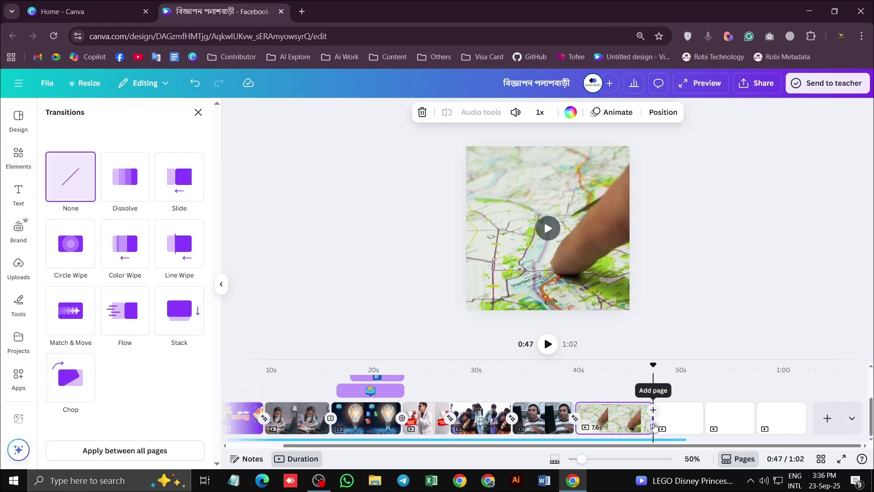
pyautogui.click(676, 425)
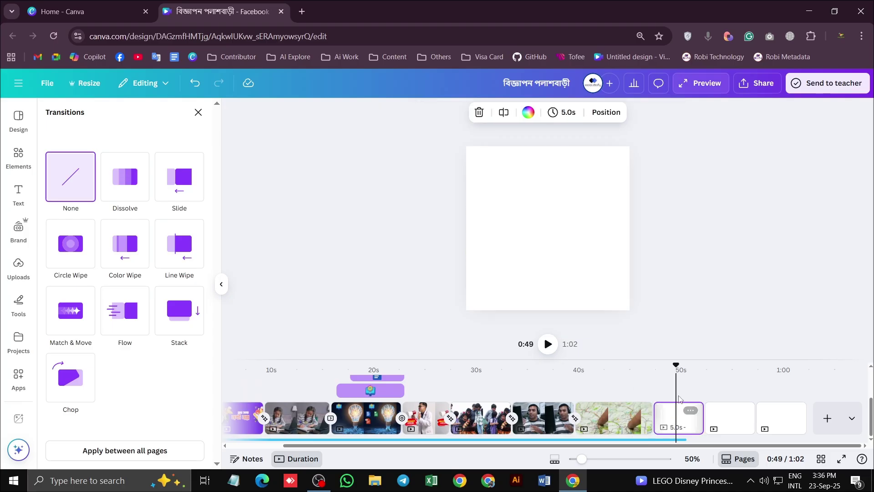
pyautogui.moveTo(676, 366); pyautogui.dragTo(648, 369)
pyautogui.click(548, 344)
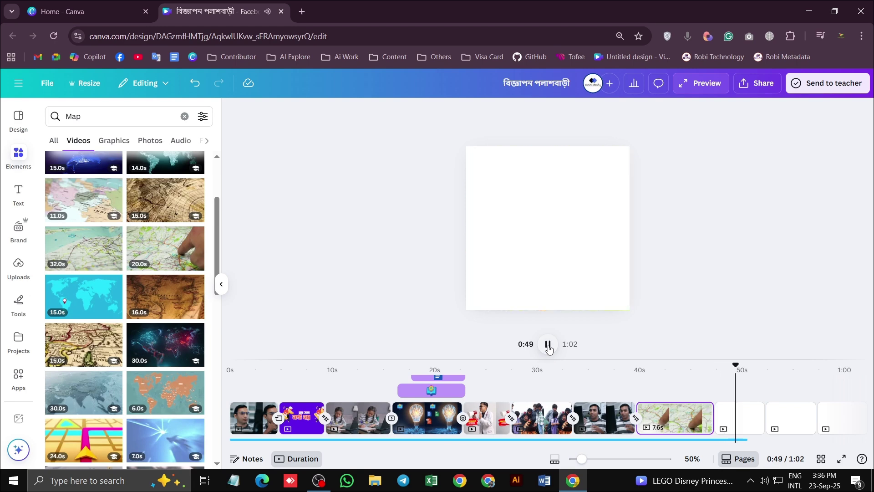
pyautogui.click(551, 346)
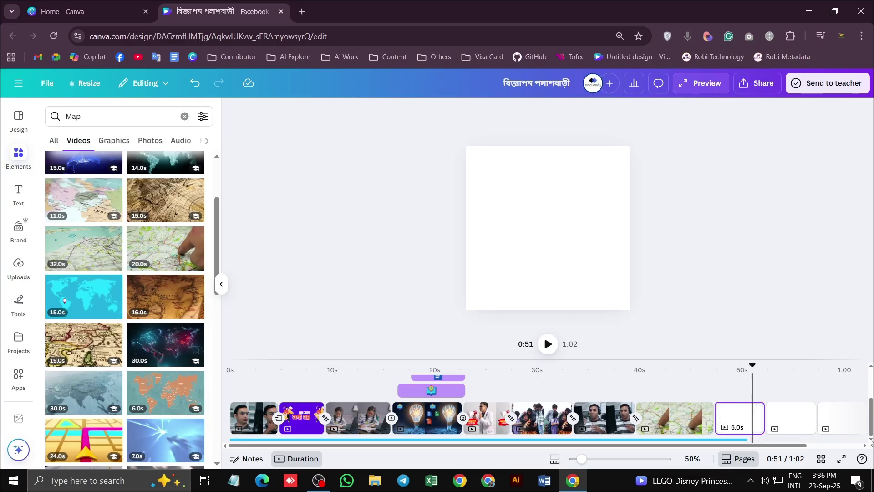
pyautogui.click(745, 440)
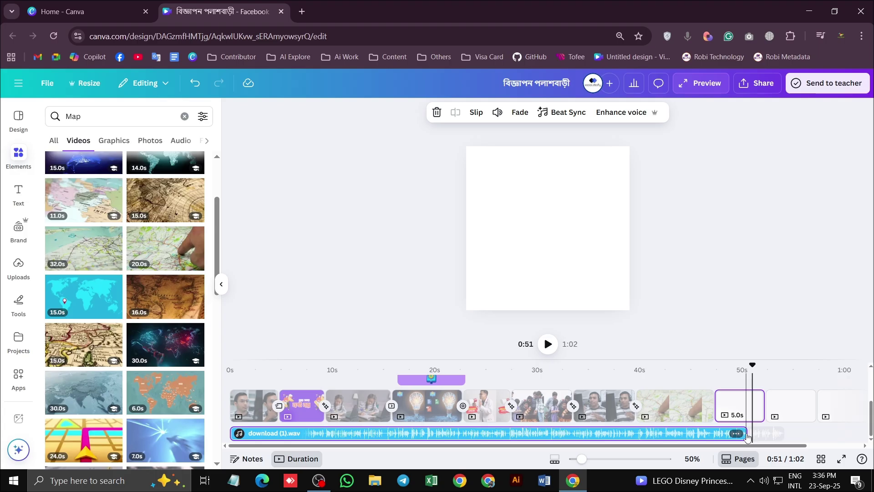
# Shorten the audio track's end slightly, replay the ending, and park the playhead at 52.4 s
pyautogui.click(761, 434)
pyautogui.moveTo(745, 432); pyautogui.dragTo(781, 433)
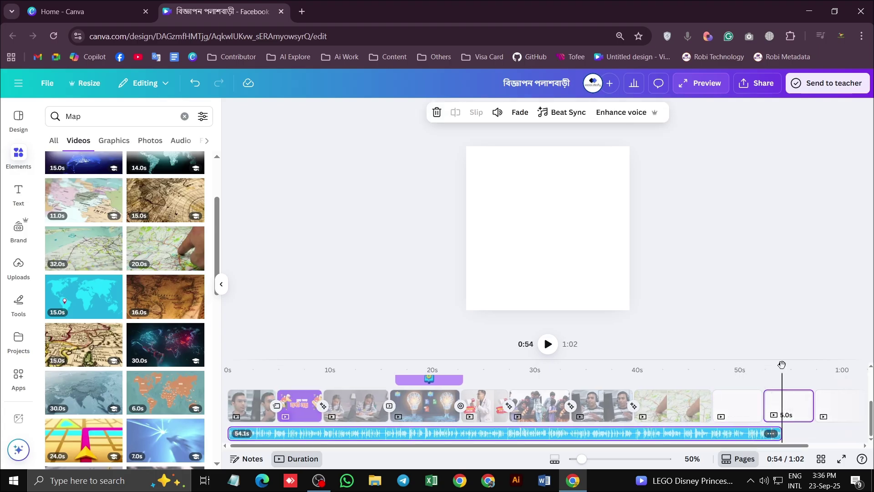
pyautogui.moveTo(782, 364); pyautogui.dragTo(709, 364)
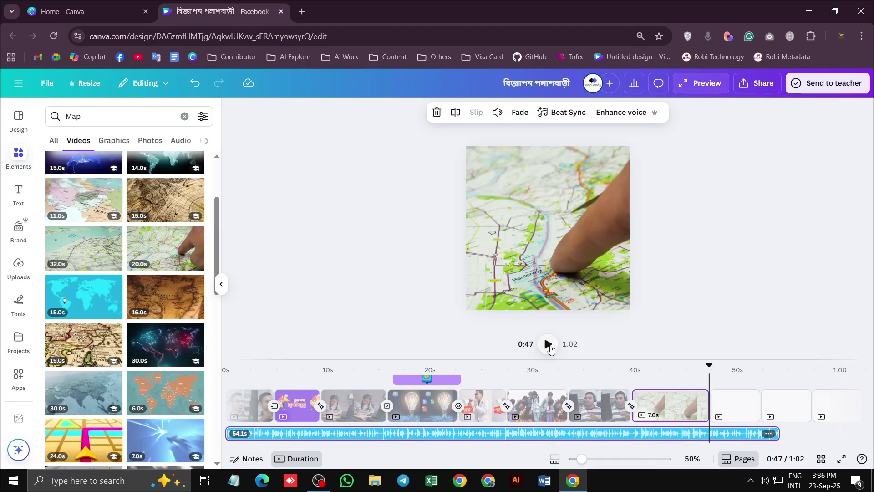
pyautogui.click(548, 344)
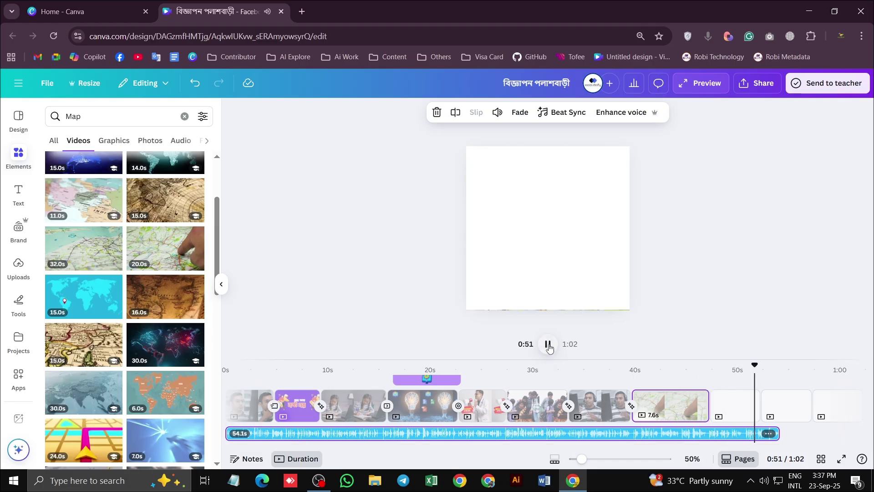
pyautogui.click(549, 345)
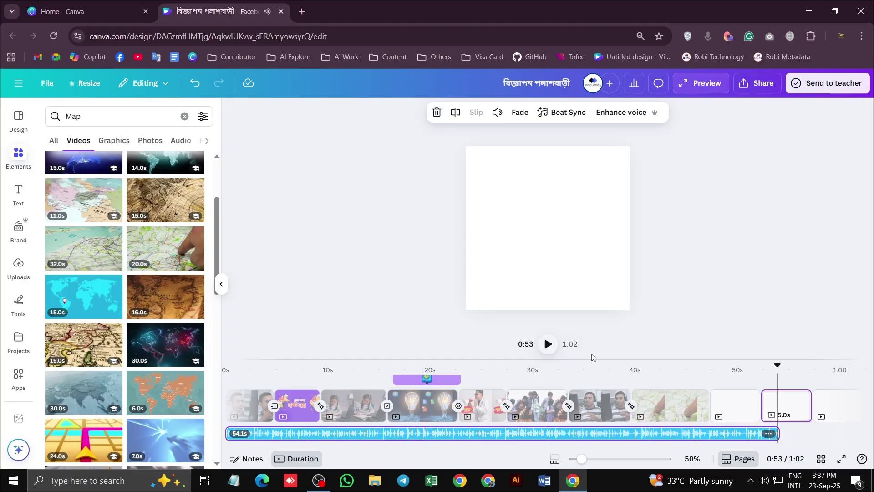
pyautogui.moveTo(773, 364); pyautogui.dragTo(744, 373)
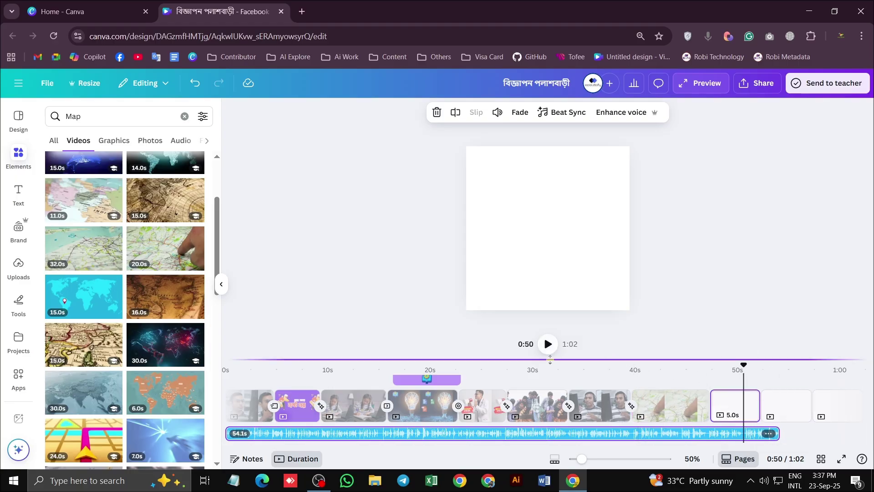
# Split the background music at the playhead and drag the short piece toward the end
pyautogui.click(455, 112)
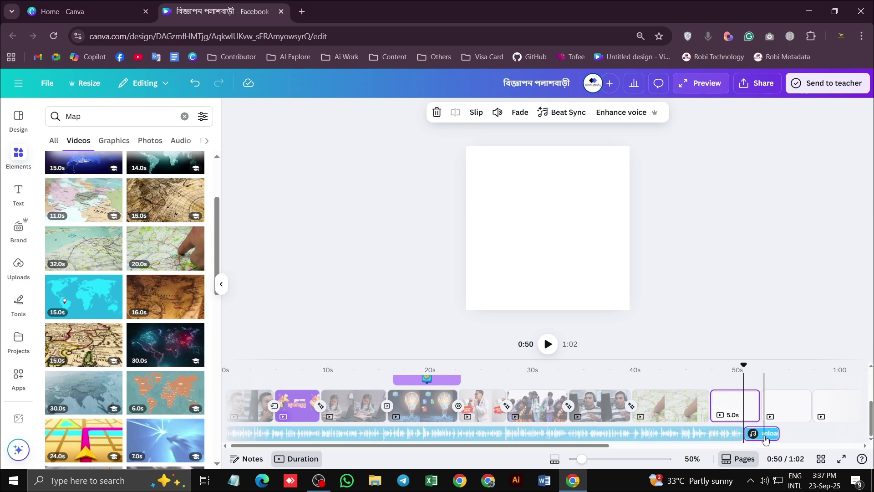
pyautogui.moveTo(765, 438); pyautogui.dragTo(734, 436)
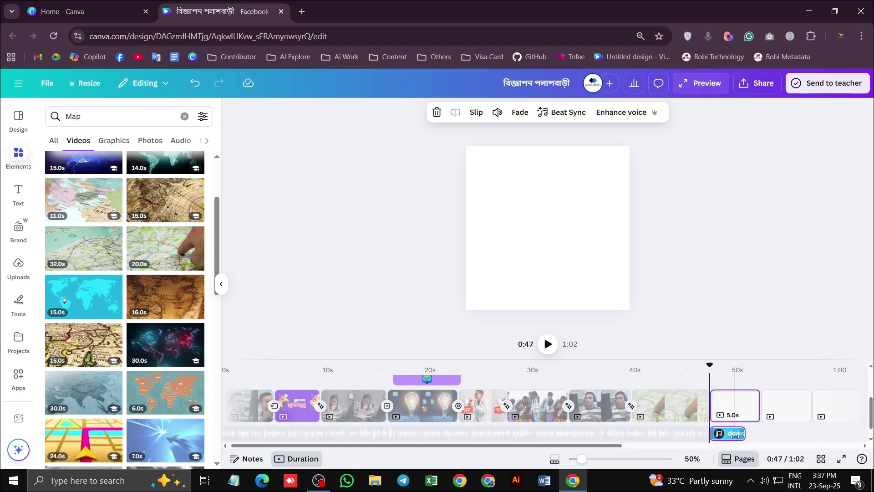
pyautogui.hotkey('ctrl', 'z')
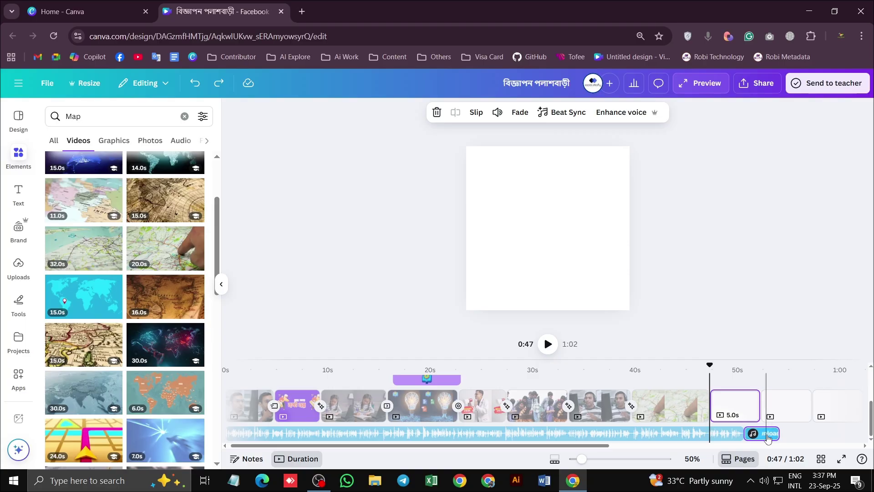
pyautogui.click(782, 408)
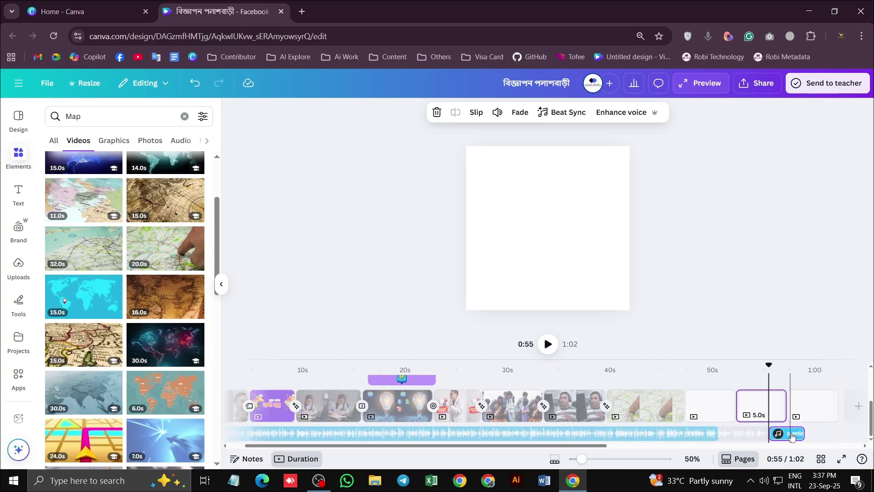
pyautogui.moveTo(791, 436); pyautogui.dragTo(769, 433)
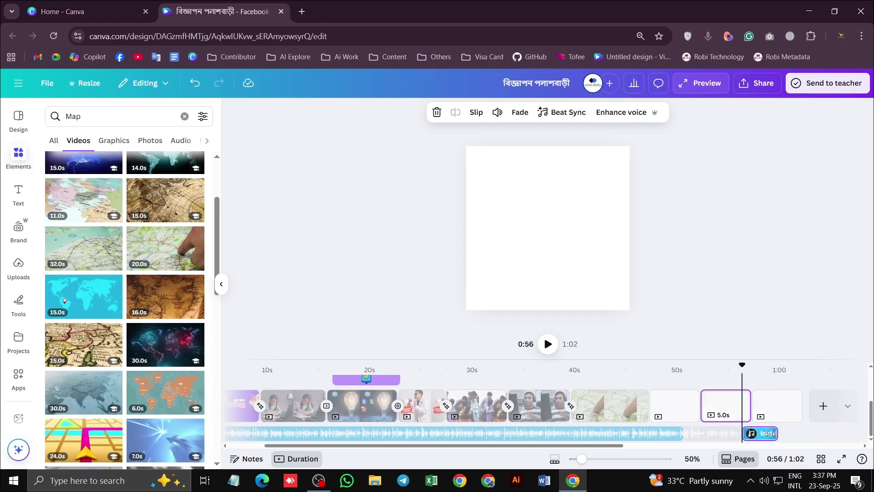
# Duplicate the short audio clip and reposition it to start at 50.6 s
pyautogui.rightClick(764, 438)
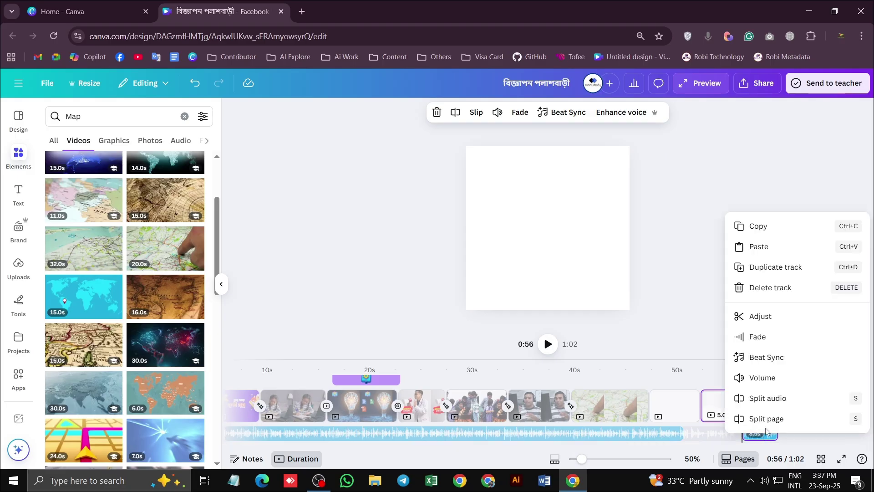
pyautogui.click(774, 269)
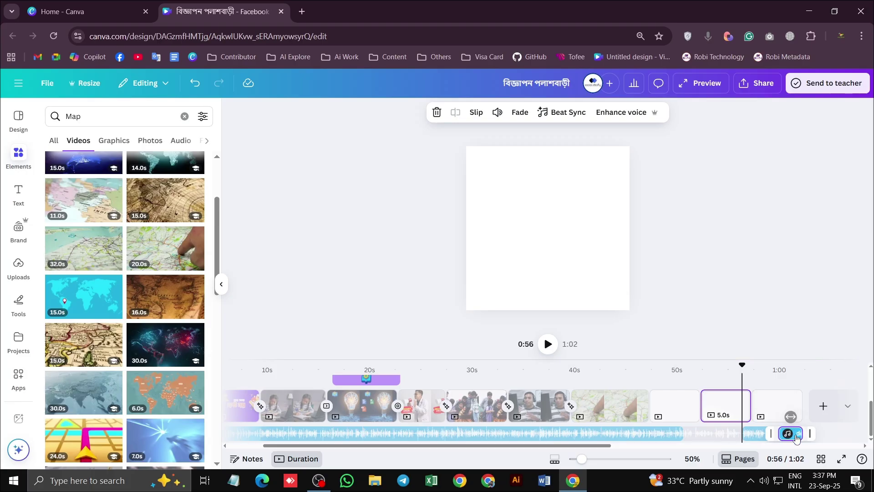
pyautogui.moveTo(796, 438); pyautogui.dragTo(756, 438)
pyautogui.rightClick(764, 437)
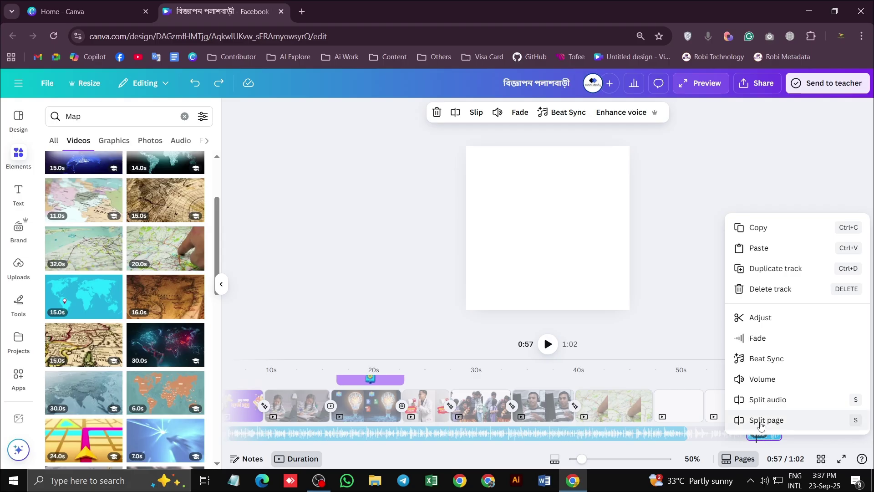
pyautogui.click(760, 421)
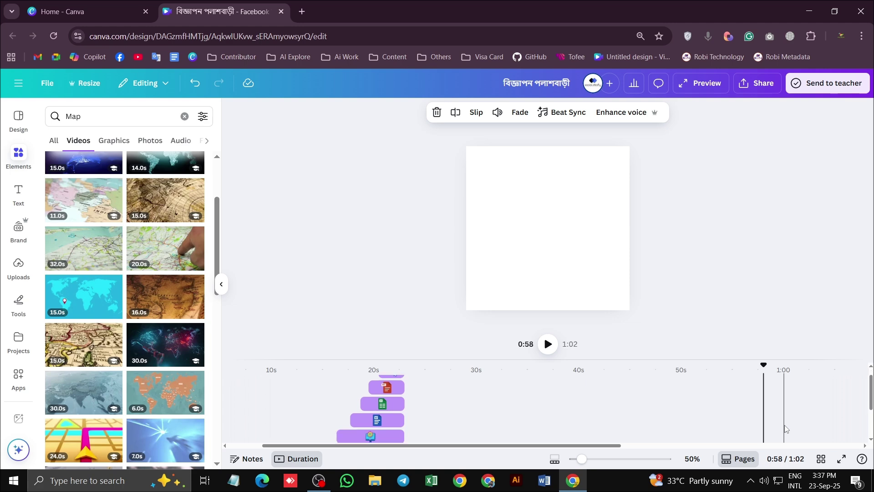
pyautogui.hotkey('ctrl', 'z')
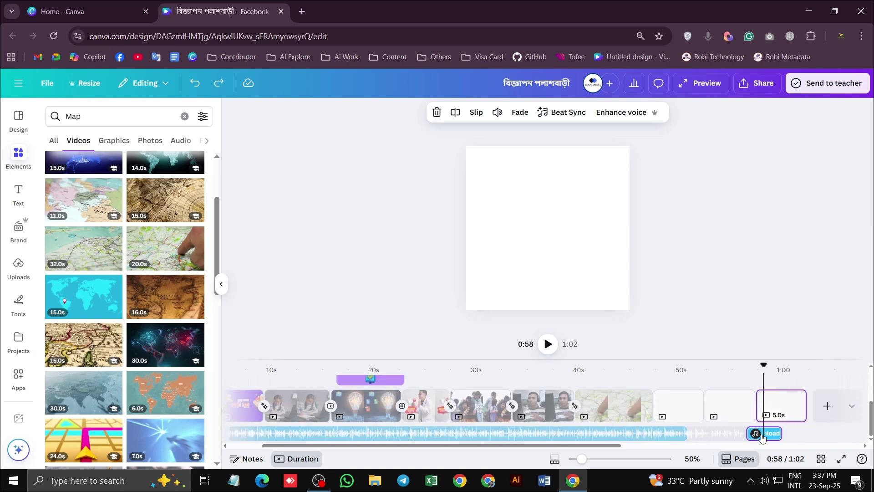
pyautogui.moveTo(764, 437); pyautogui.dragTo(711, 451)
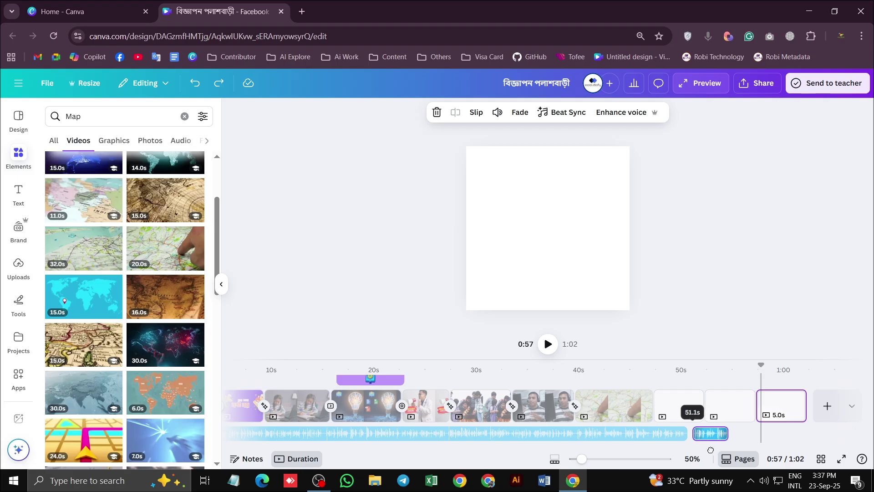
pyautogui.moveTo(710, 450); pyautogui.dragTo(704, 447)
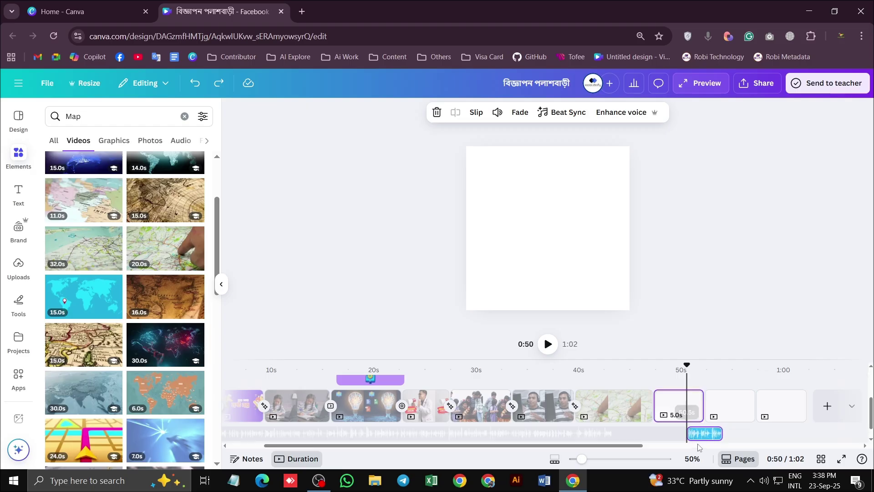
# Delete the short 3.5 s audio clip and extend the background music to full length
pyautogui.moveTo(688, 366); pyautogui.dragTo(680, 366)
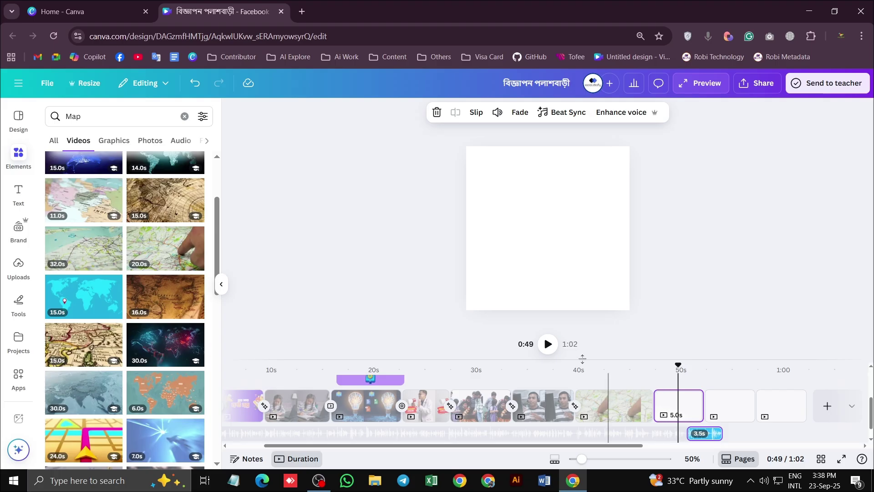
pyautogui.click(548, 344)
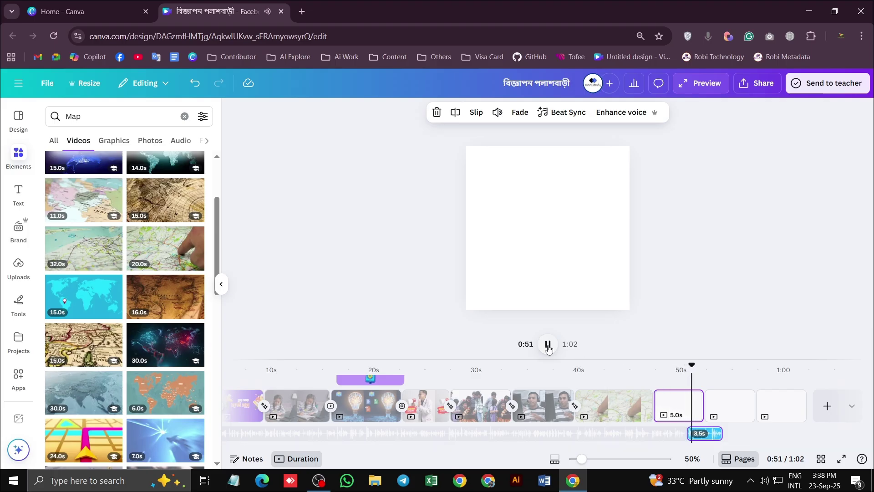
pyautogui.click(548, 344)
pyautogui.click(623, 367)
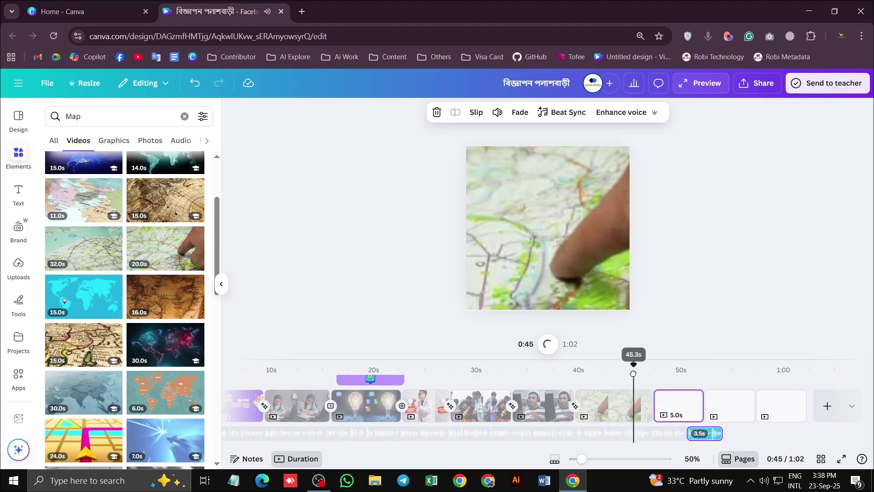
pyautogui.click(712, 434)
pyautogui.press('Delete')
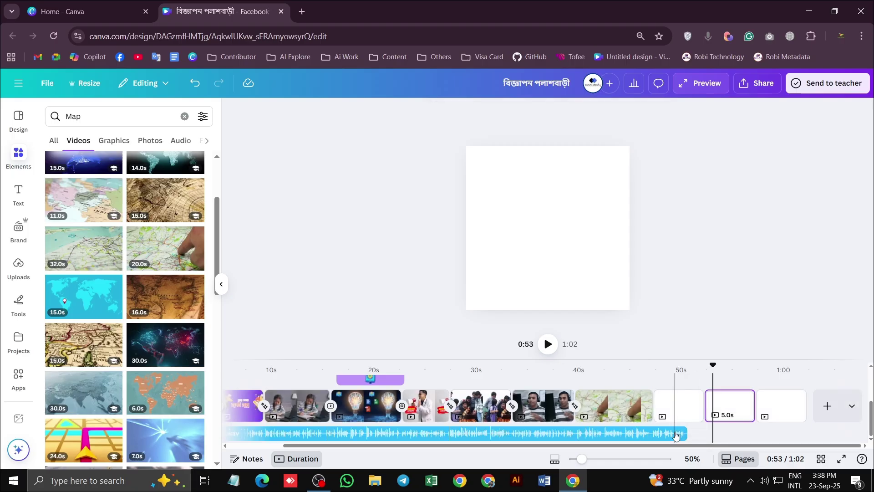
pyautogui.click(674, 434)
pyautogui.moveTo(682, 434); pyautogui.dragTo(735, 435)
# Shorten the blank 5-second page at 0:54 to 3.4 seconds
pyautogui.click(725, 406)
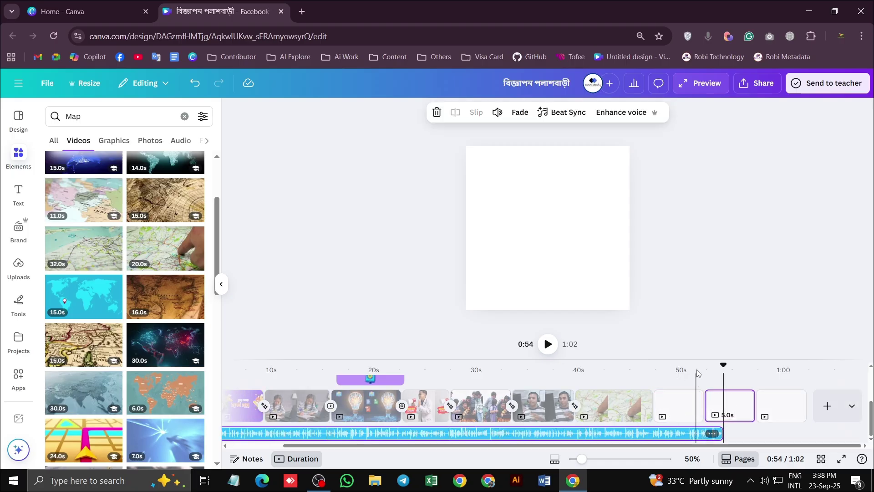
pyautogui.moveTo(722, 365); pyautogui.dragTo(624, 365)
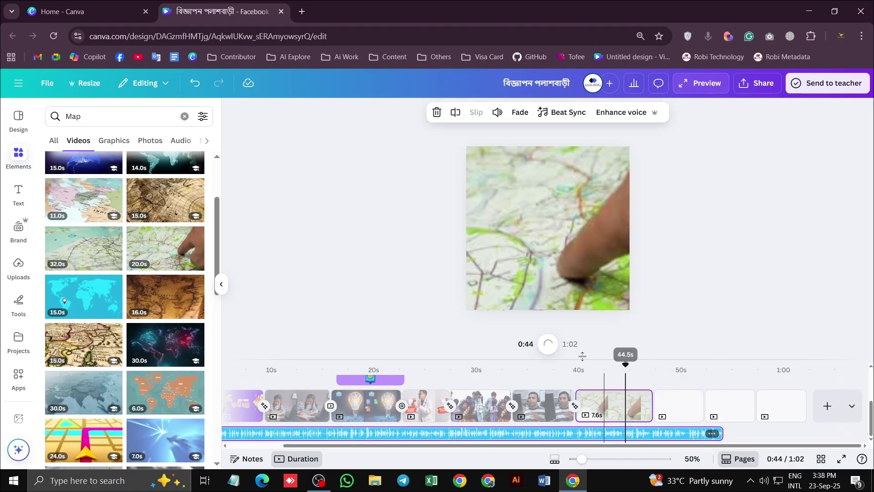
pyautogui.click(549, 344)
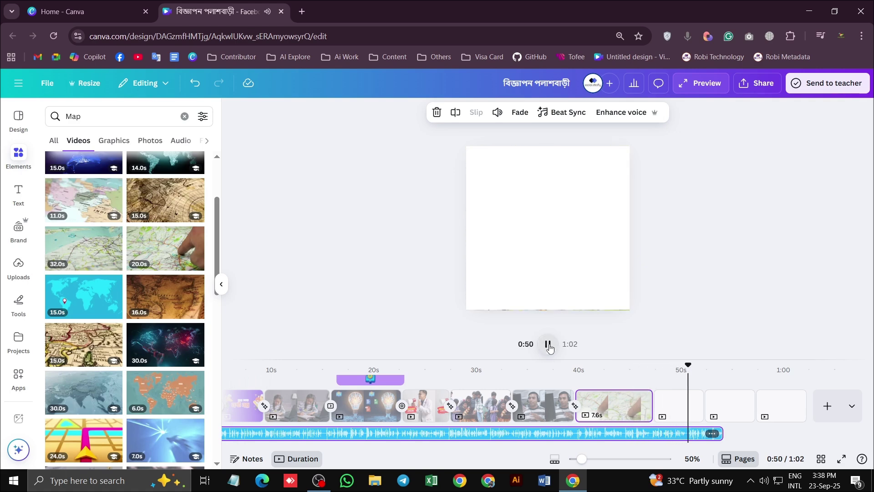
pyautogui.click(549, 345)
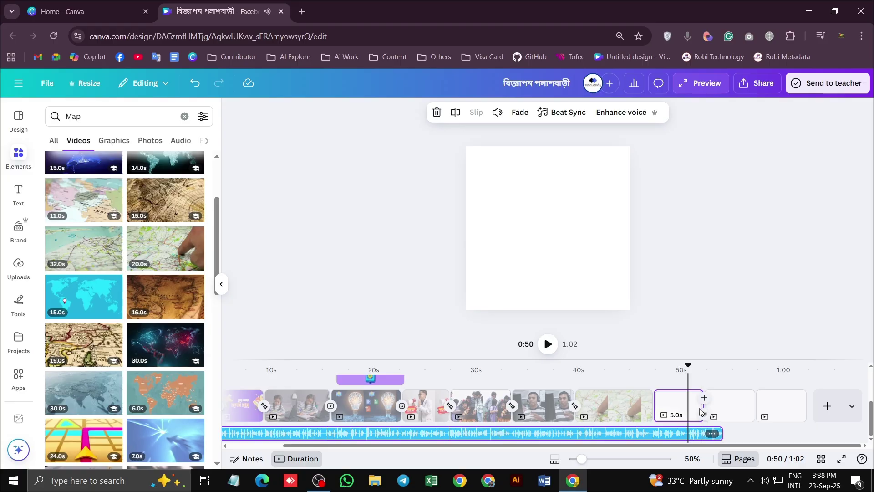
pyautogui.moveTo(703, 410); pyautogui.dragTo(684, 411)
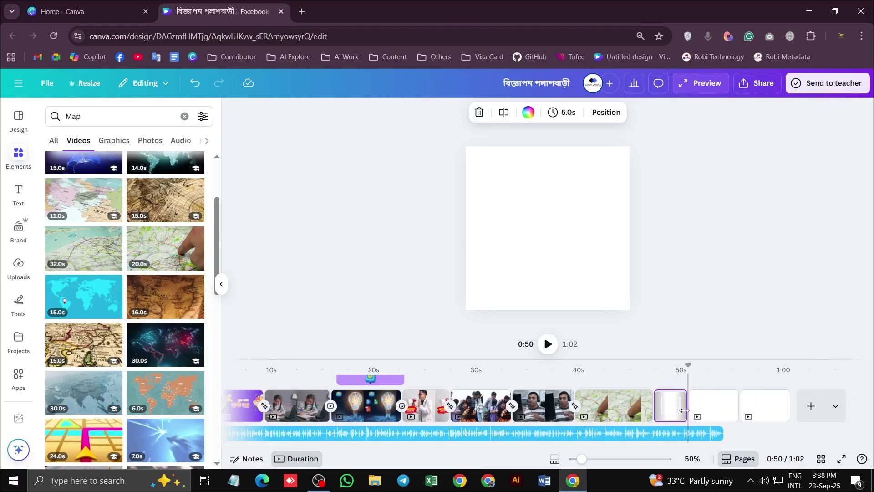
pyautogui.click(67, 117)
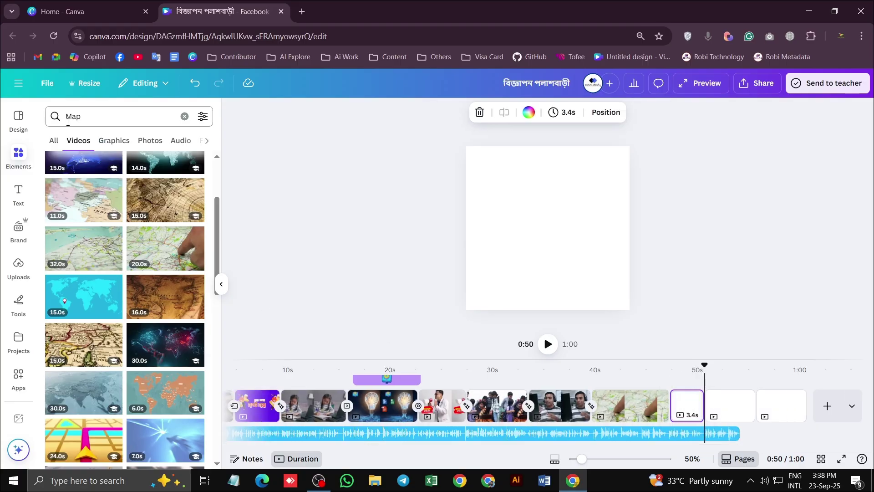
pyautogui.write('copu')
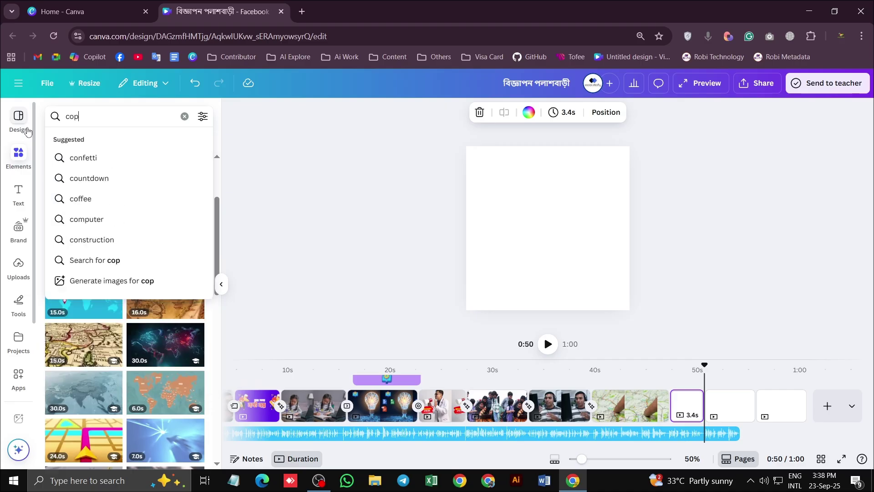
pyautogui.press('BackSpace')
pyautogui.press('BackSpace')
pyautogui.press('BackSpace')
pyautogui.press('BackSpace')
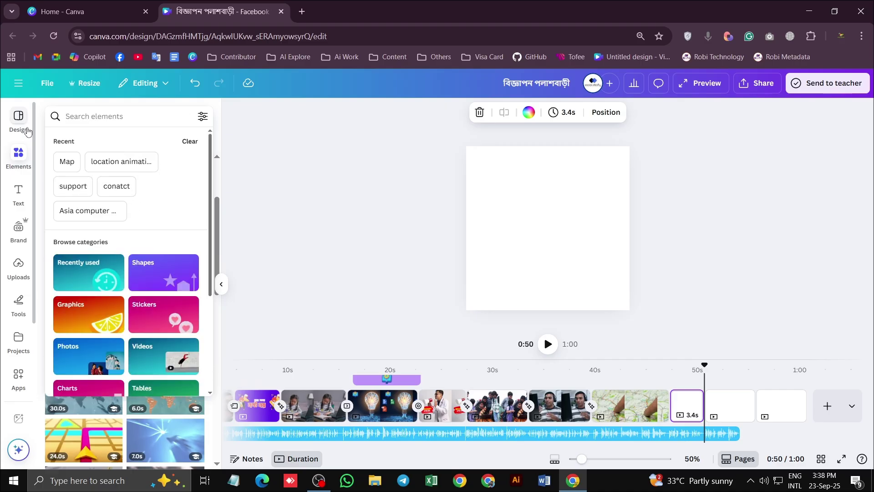
pyautogui.write('Student')
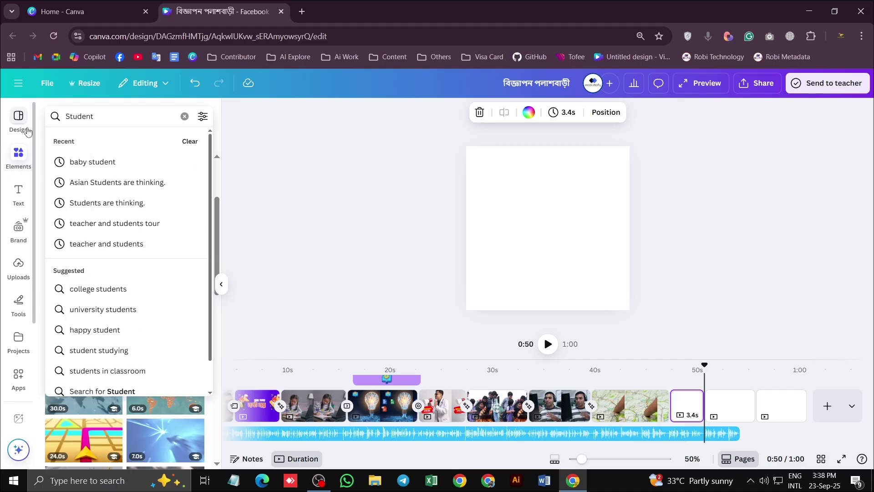
pyautogui.press('Return')
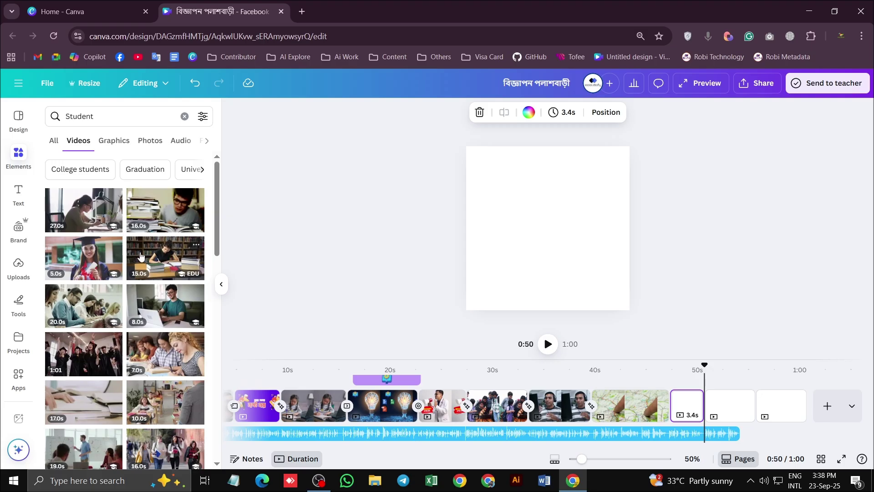
pyautogui.click(83, 255)
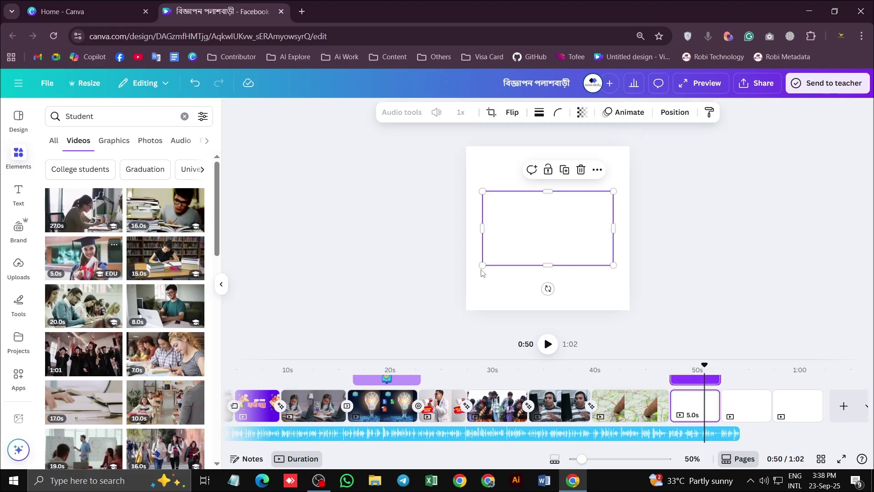
pyautogui.moveTo(613, 191); pyautogui.dragTo(630, 150)
pyautogui.press('Delete')
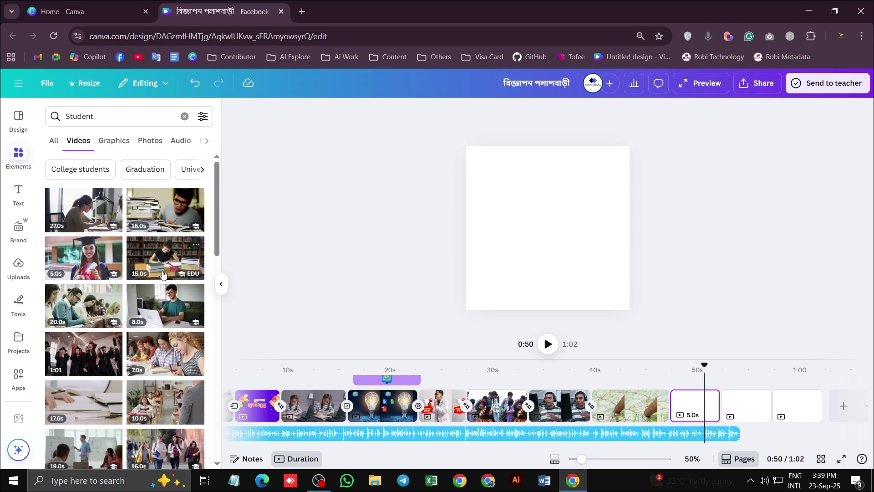
pyautogui.scroll(-3, 88, 256)
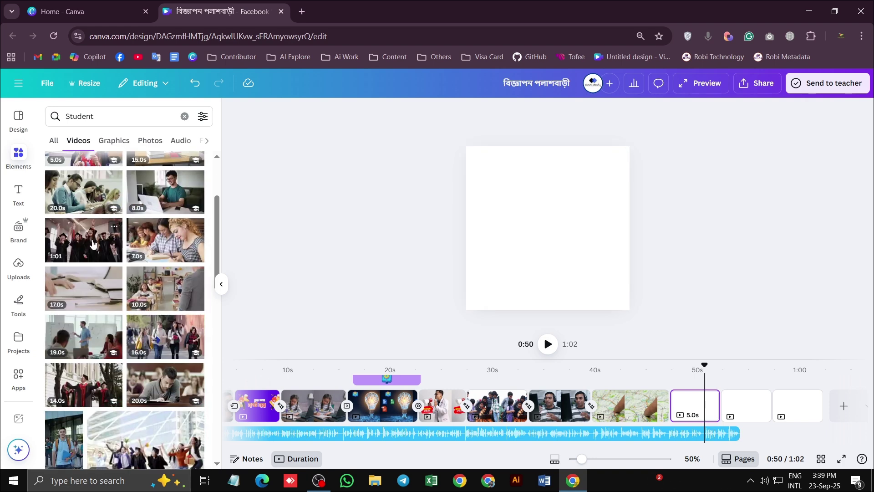
pyautogui.scroll(-4, 75, 237)
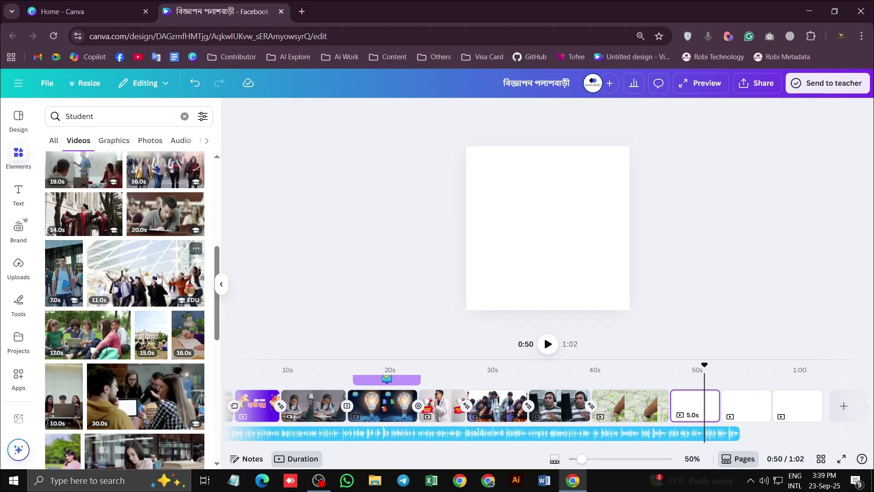
pyautogui.scroll(-10, 157, 277)
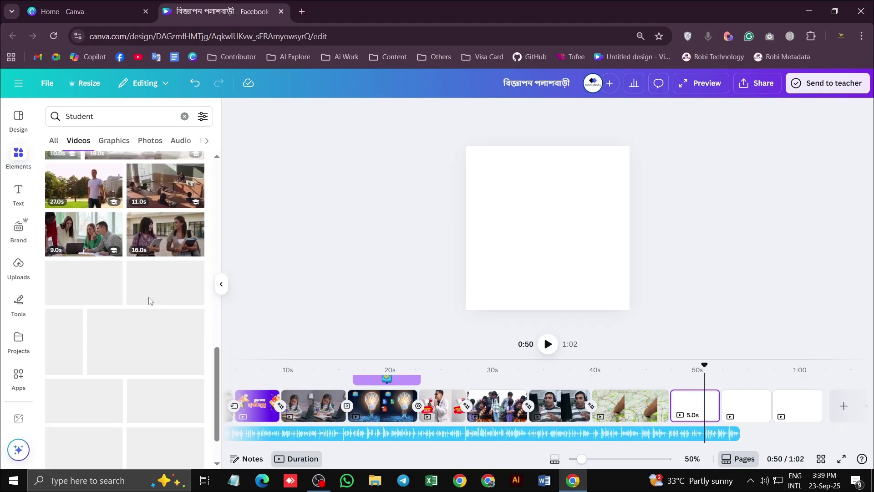
pyautogui.scroll(-5, 146, 328)
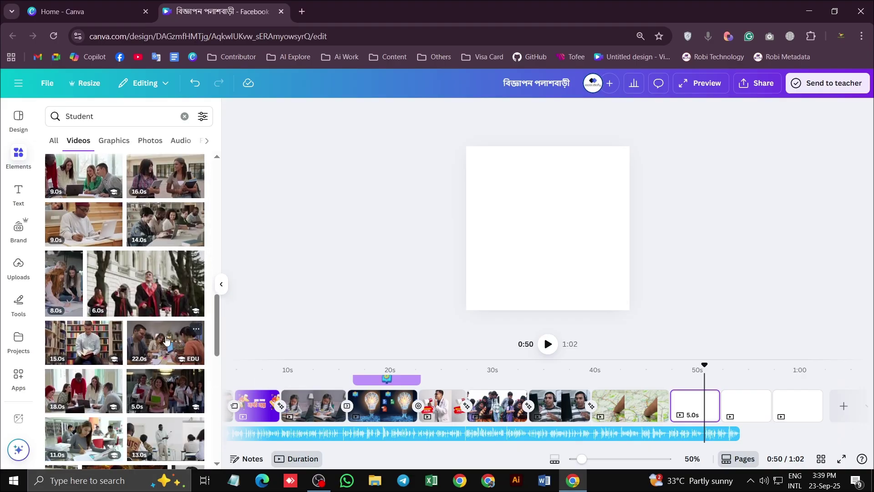
pyautogui.scroll(-6, 127, 314)
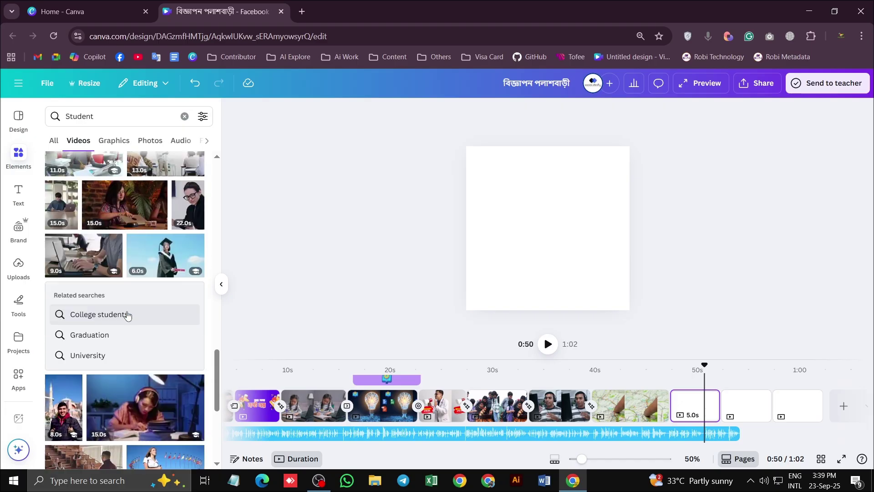
pyautogui.scroll(-5, 127, 314)
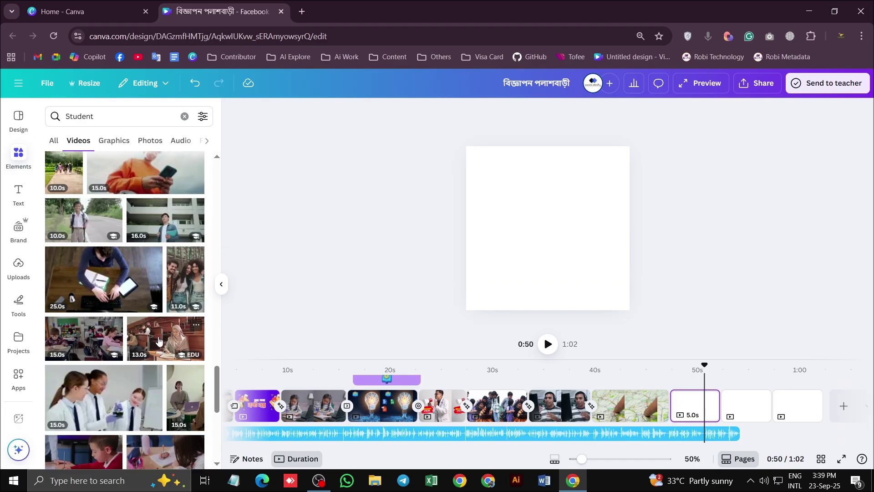
pyautogui.scroll(-6, 145, 341)
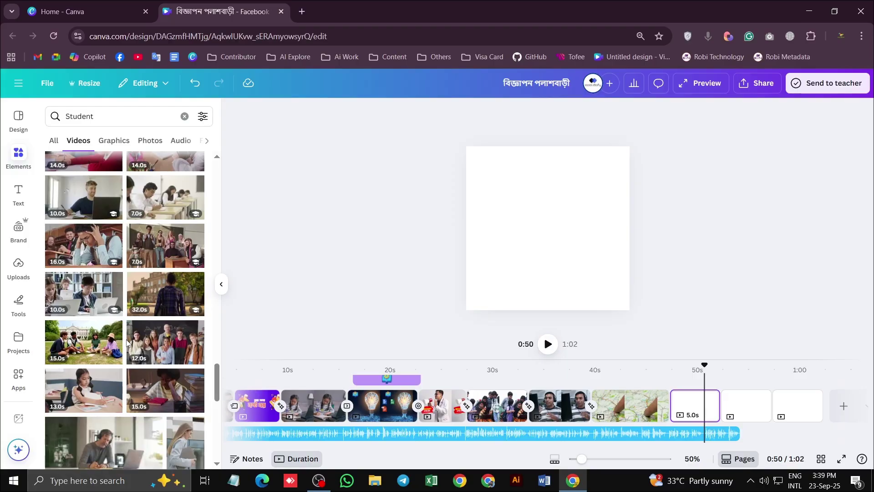
pyautogui.scroll(20, 129, 337)
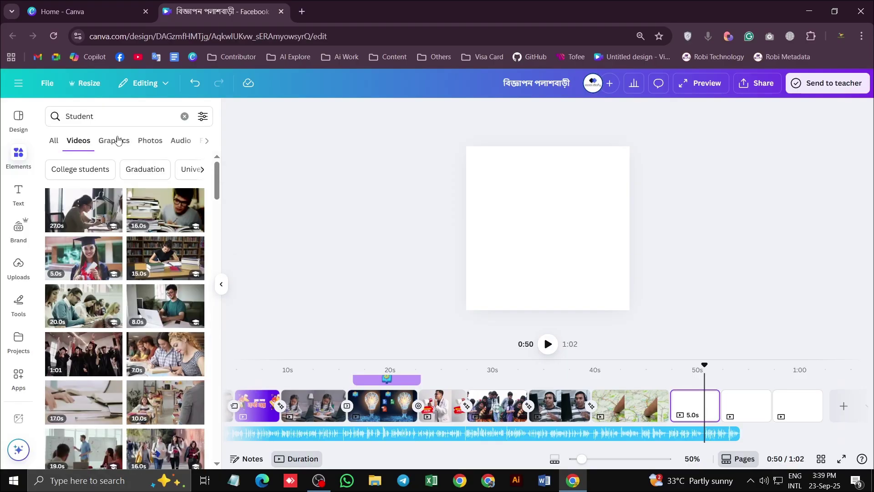
pyautogui.click(100, 117)
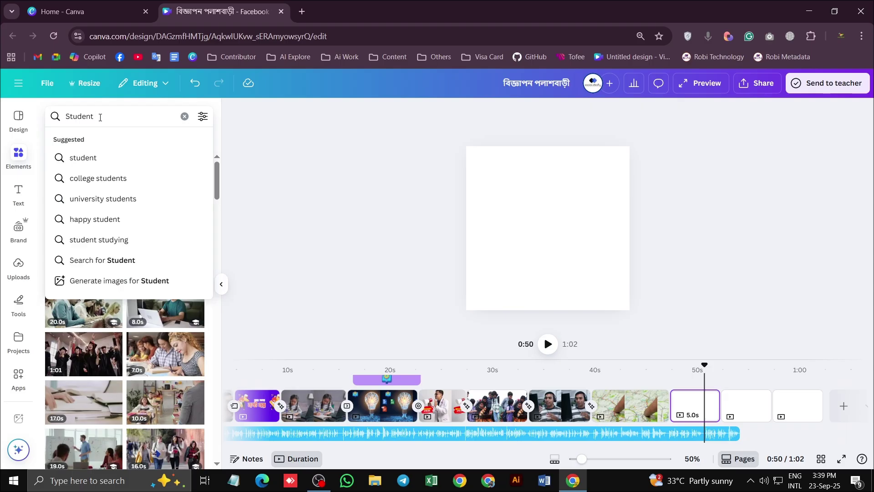
# Search 'Student futer', add the smiling-man clip enlarged on the blank page, and play it
pyautogui.write('futer')
pyautogui.press('Return')
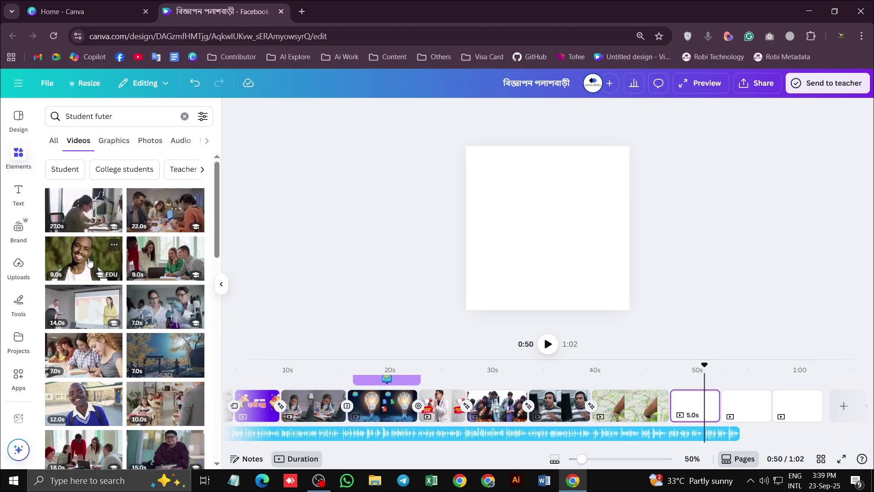
pyautogui.click(83, 254)
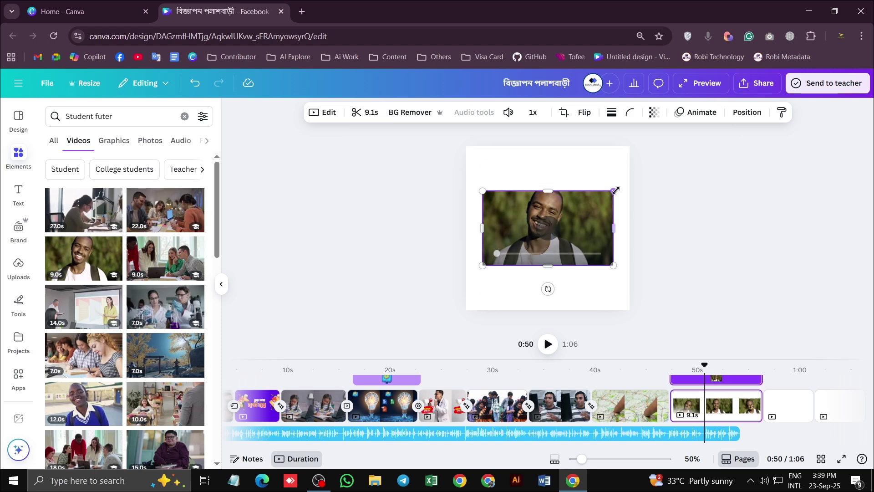
pyautogui.moveTo(614, 189); pyautogui.dragTo(635, 146)
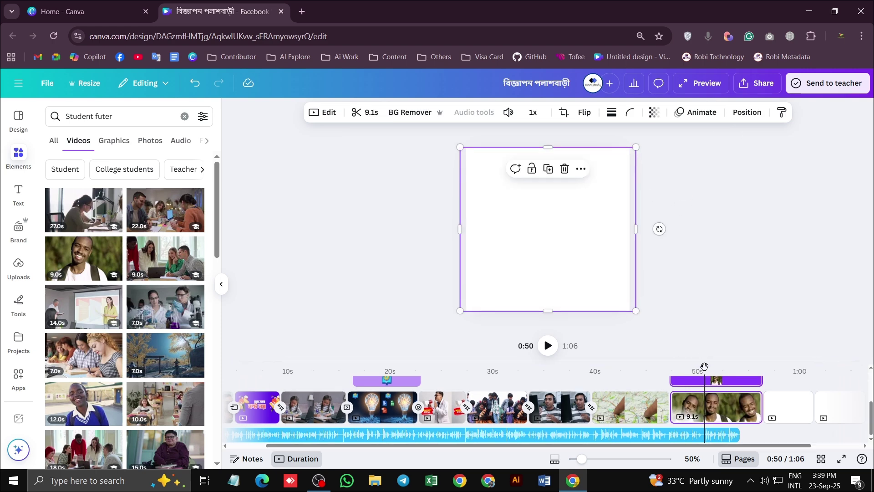
pyautogui.moveTo(701, 363); pyautogui.dragTo(633, 369)
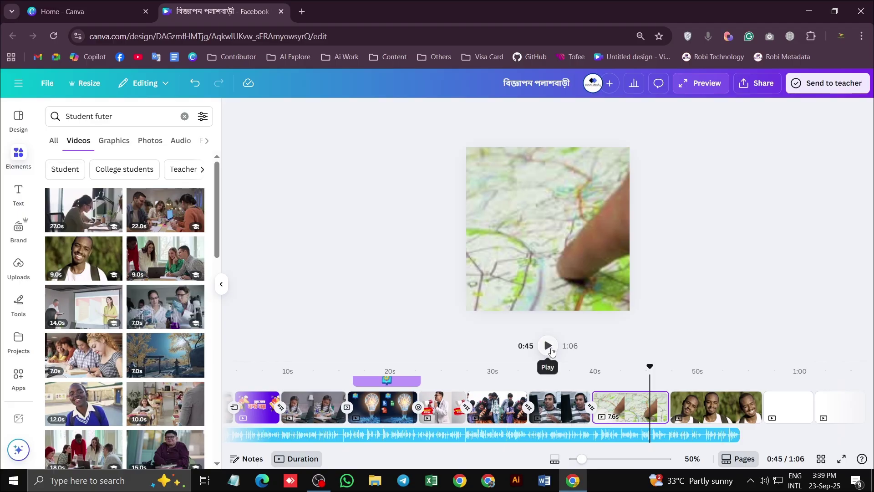
pyautogui.click(549, 346)
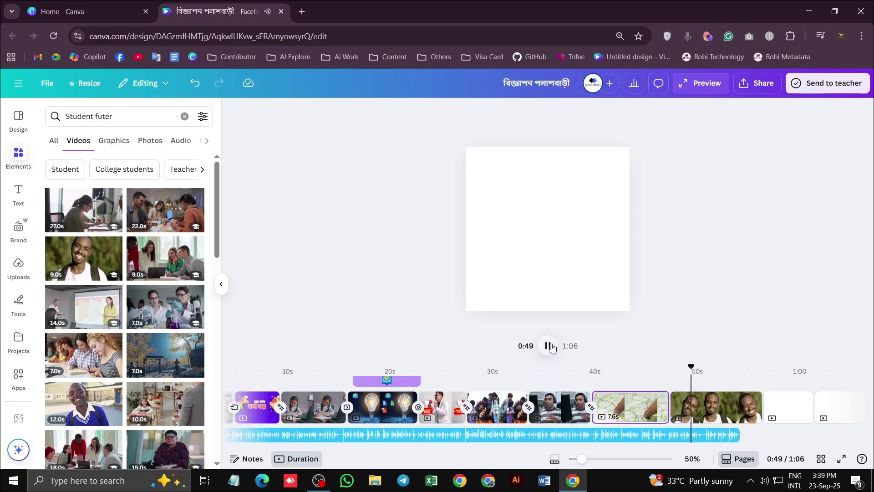
pyautogui.click(551, 347)
# Delete the page holding the smiling-man clip, bringing the ad to 0:57
pyautogui.click(703, 407)
pyautogui.click(655, 400)
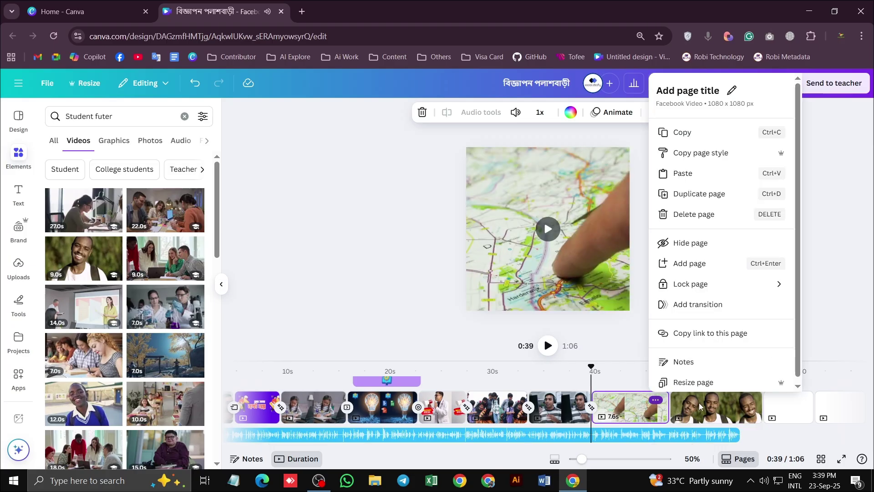
pyautogui.click(704, 408)
pyautogui.click(703, 408)
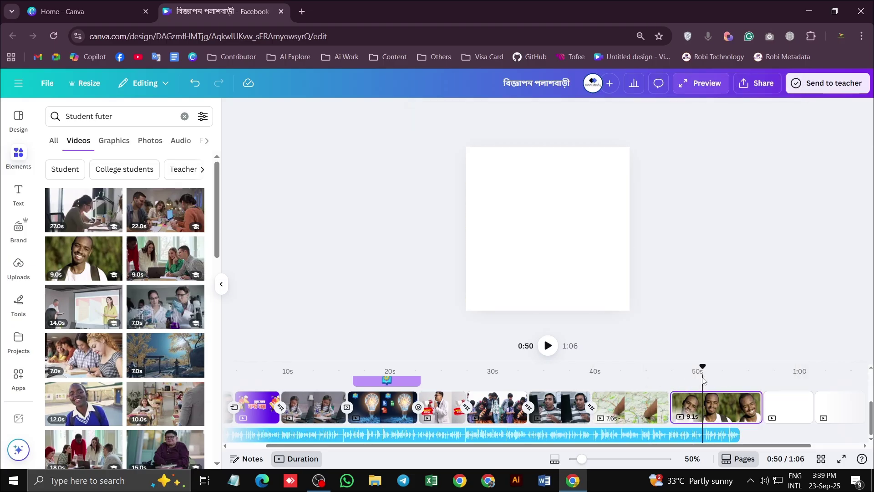
pyautogui.moveTo(703, 380)
pyautogui.mouseDown()
pyautogui.moveTo(668, 371)
pyautogui.moveTo(693, 373)
pyautogui.mouseUp()
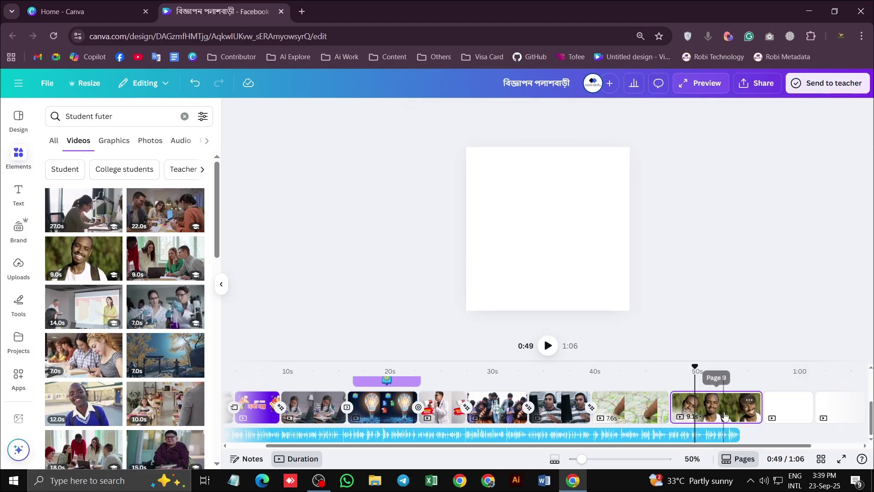
pyautogui.scroll(-4, 183, 278)
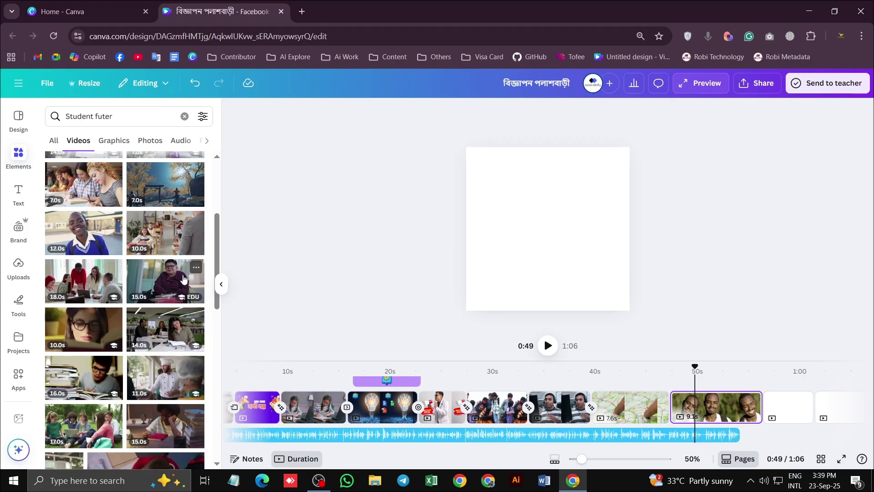
pyautogui.click(698, 402)
pyautogui.press('Delete')
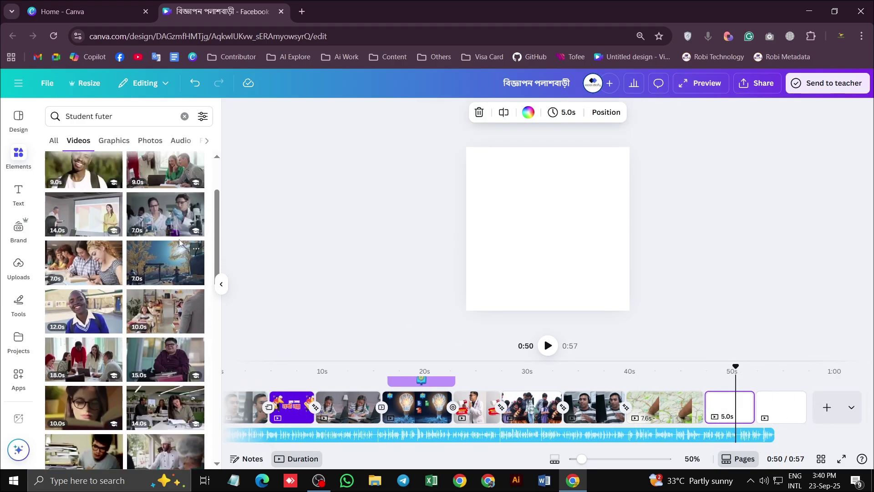
# Search 'Student' again and add the graduation clip, enlarged to cover the page at 50 s
pyautogui.scroll(4, 119, 264)
pyautogui.click(94, 116)
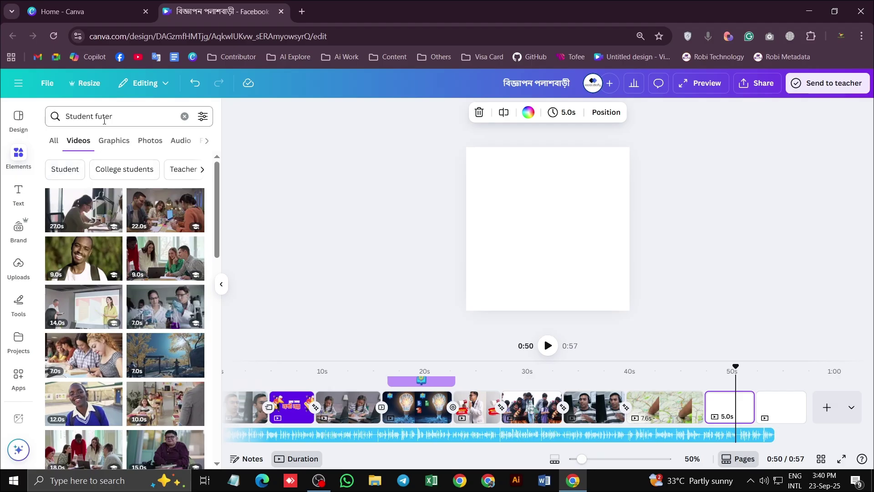
pyautogui.press('BackSpace')
pyautogui.press('Return')
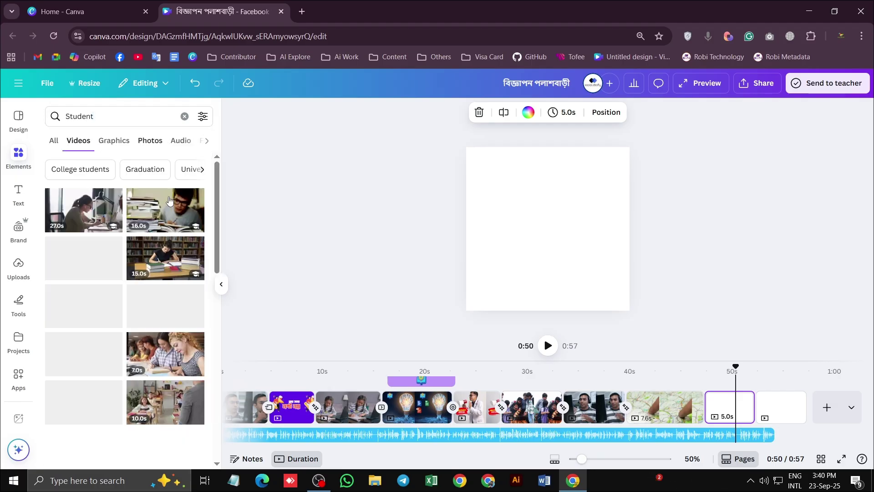
pyautogui.click(91, 259)
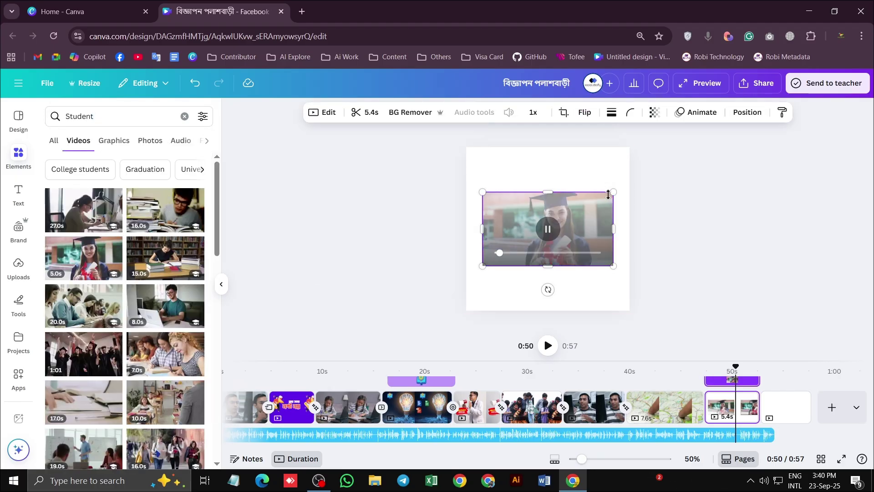
pyautogui.moveTo(615, 190); pyautogui.dragTo(638, 144)
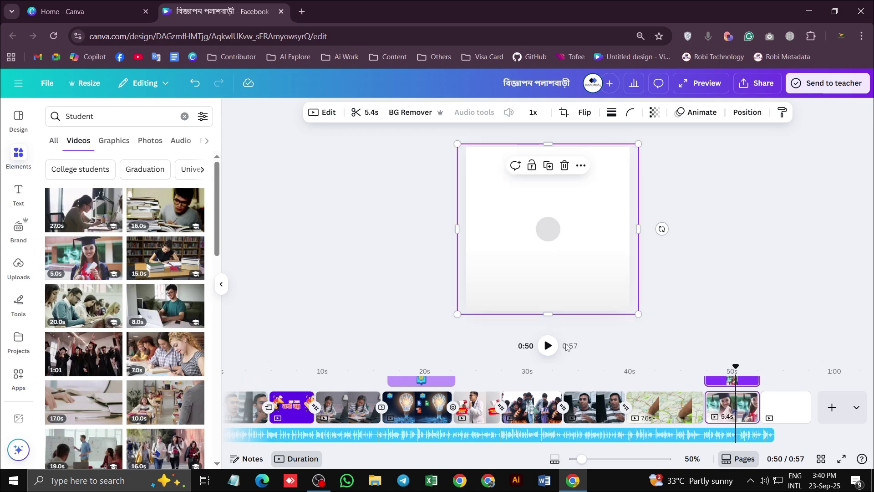
pyautogui.moveTo(735, 366)
pyautogui.mouseDown()
pyautogui.moveTo(707, 372)
pyautogui.moveTo(760, 375)
pyautogui.moveTo(733, 376)
pyautogui.mouseUp()
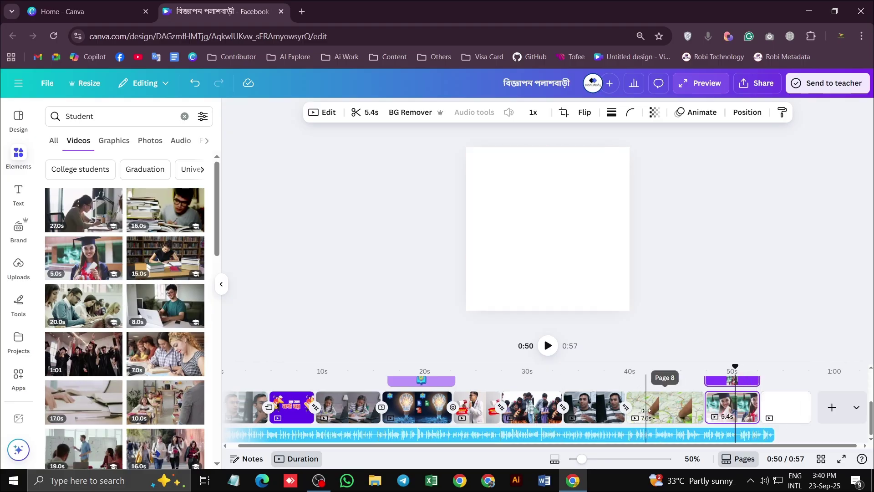
pyautogui.click(664, 403)
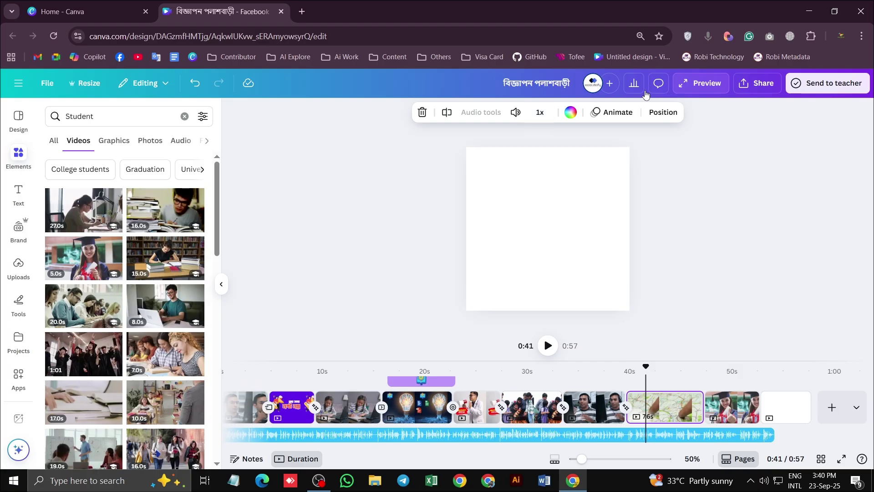
# Check the ad in full-screen preview, then close the design and old home tabs
pyautogui.click(701, 83)
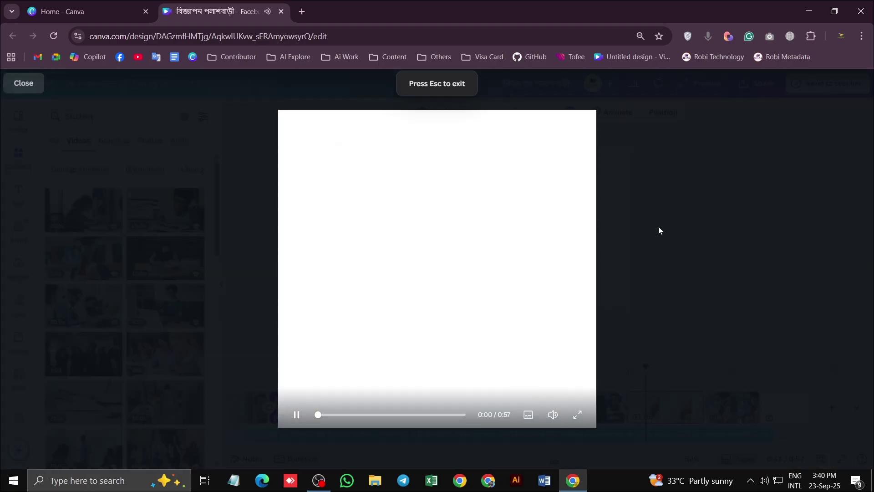
pyautogui.press('Escape')
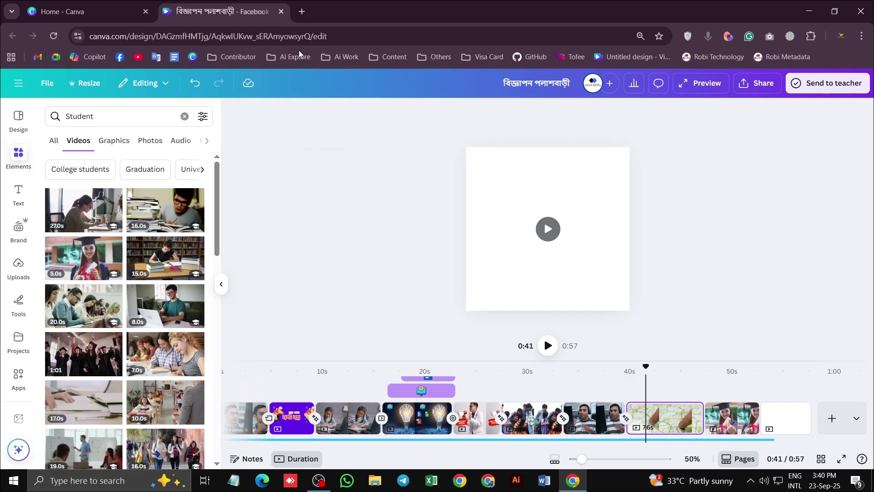
pyautogui.click(281, 12)
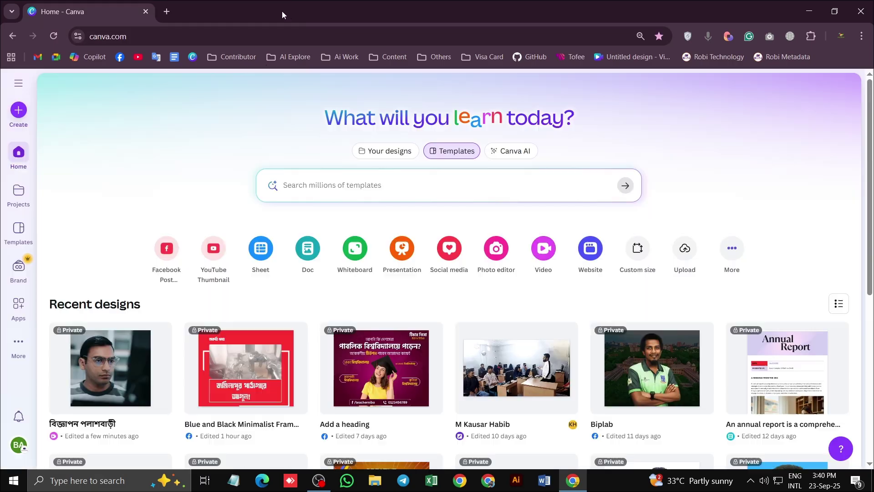
pyautogui.click(167, 12)
pyautogui.click(145, 12)
# Load canva.com, reopen the recent ad design, and play it in full-screen preview
pyautogui.write('canva.com')
pyautogui.press('Return')
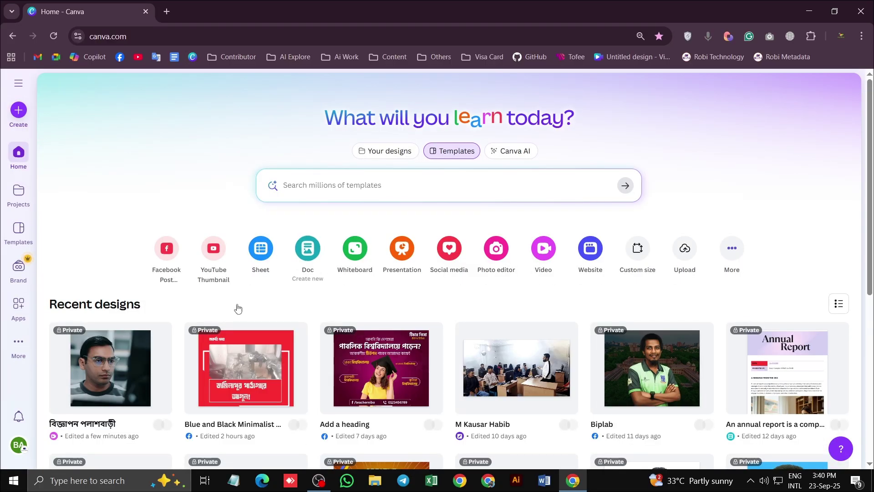
pyautogui.click(94, 359)
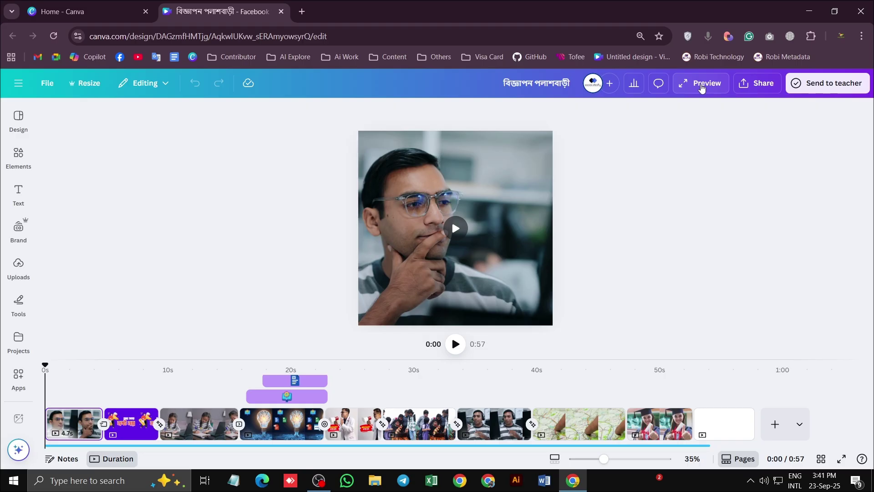
pyautogui.click(701, 86)
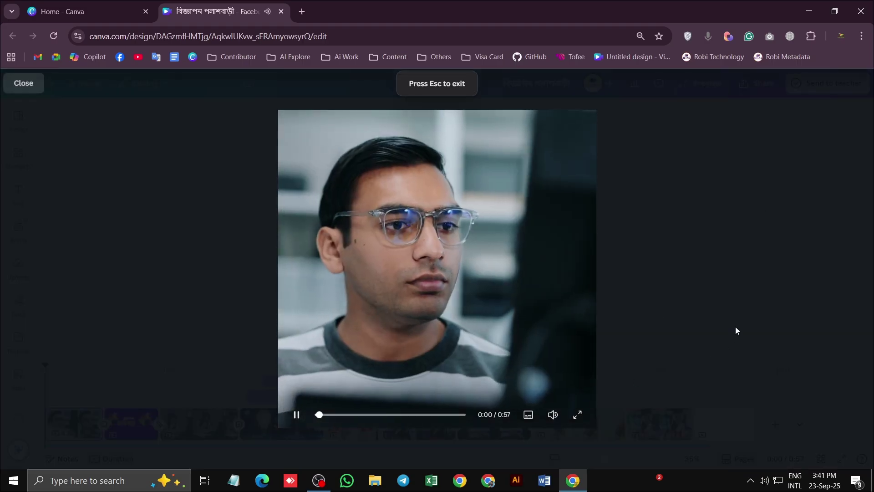
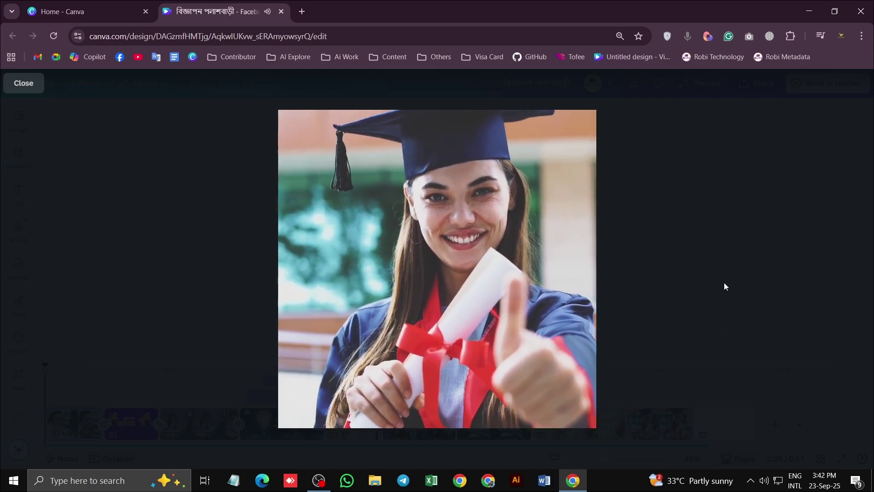
# Close the full-screen preview and return to the Canva editor
pyautogui.press('Escape')
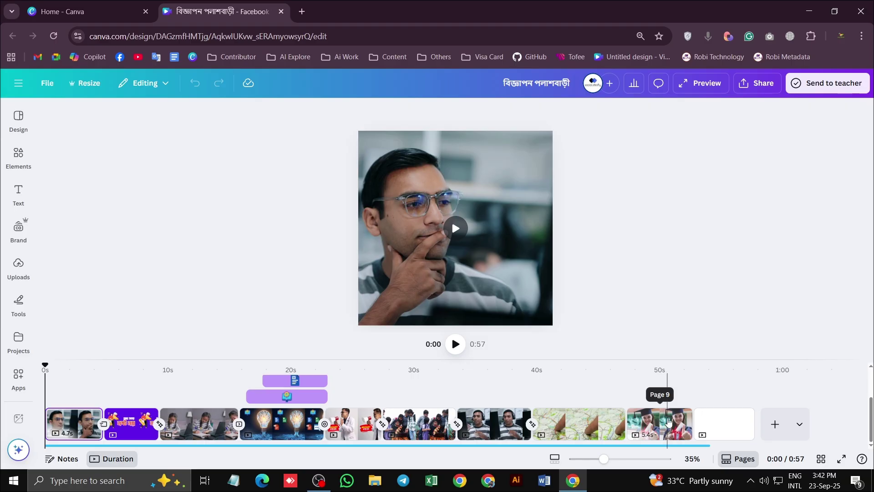
# Set the map-to-graduate transition to Match & Move, then change it to Flow
pyautogui.click(626, 433)
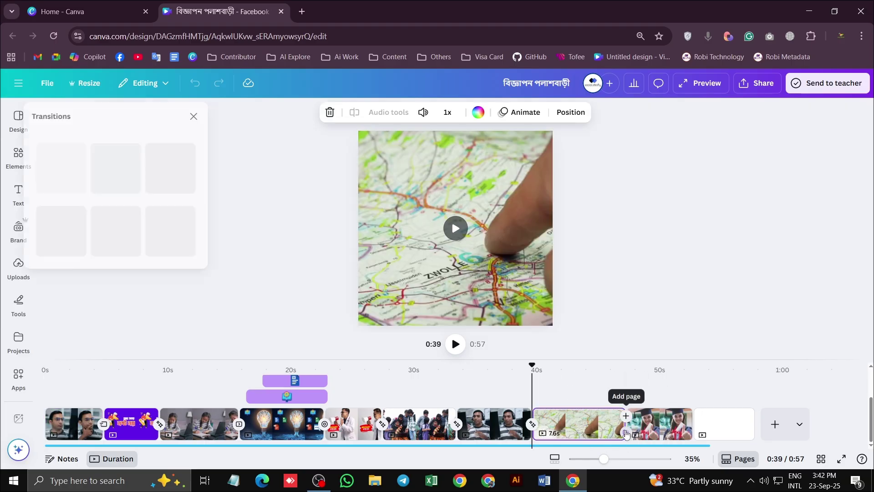
pyautogui.click(70, 315)
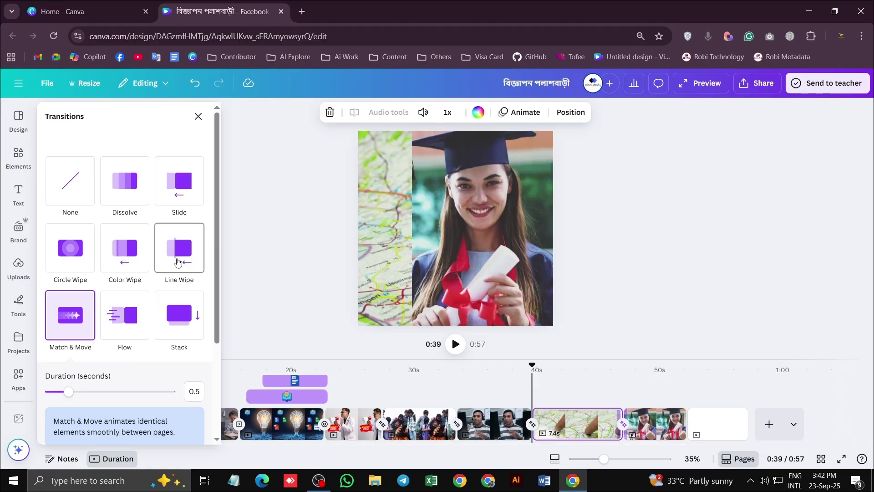
pyautogui.click(140, 310)
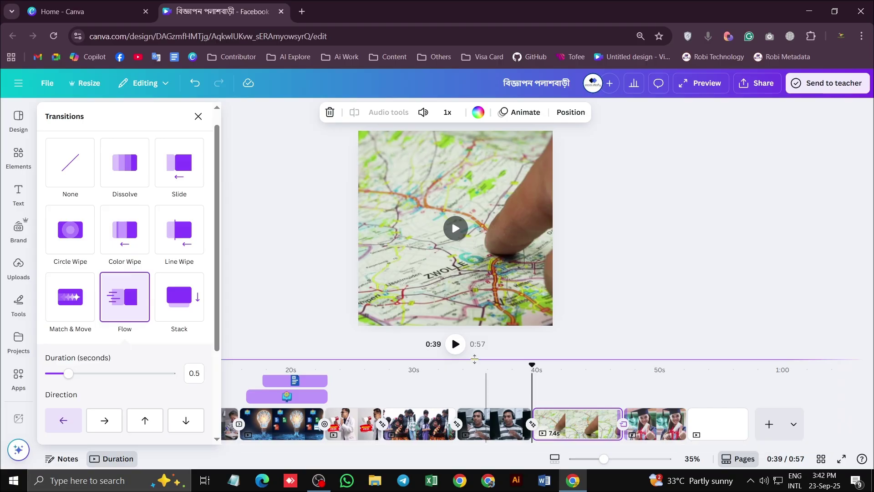
# Play back the Flow transition, then lengthen the map clip to 8.6 seconds
pyautogui.click(455, 345)
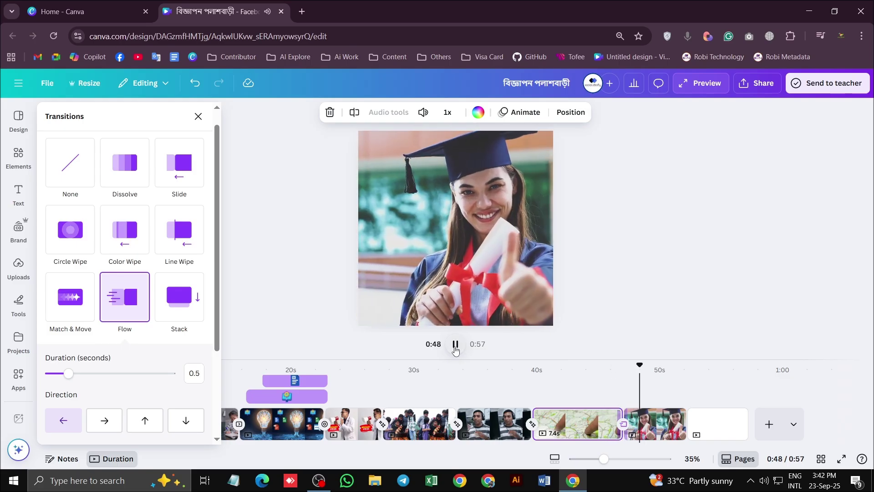
pyautogui.click(455, 348)
pyautogui.click(456, 344)
pyautogui.click(455, 344)
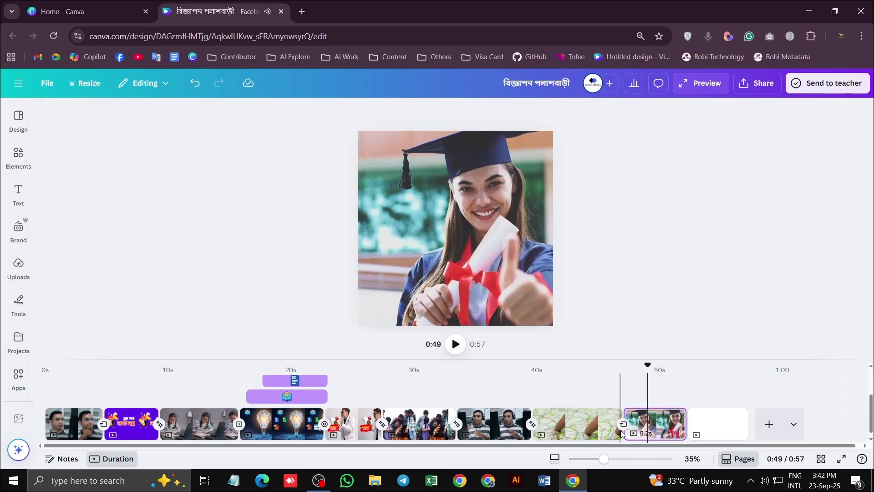
pyautogui.moveTo(620, 432); pyautogui.dragTo(636, 432)
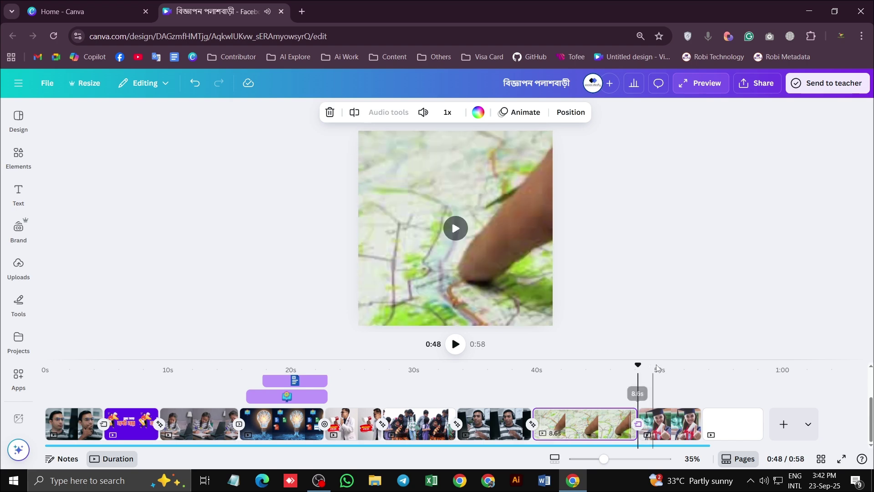
# Replay from the headset clip and lengthen the headset clip to 6.5 seconds
pyautogui.moveTo(634, 366); pyautogui.dragTo(511, 366)
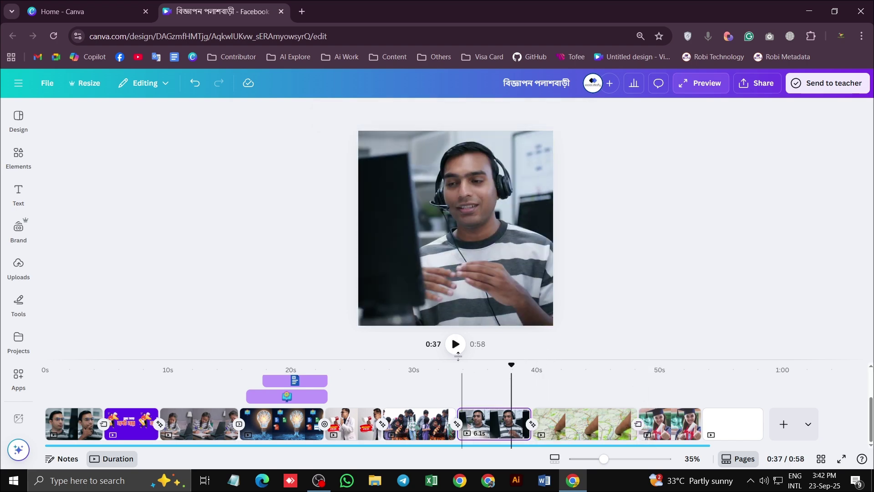
pyautogui.click(455, 344)
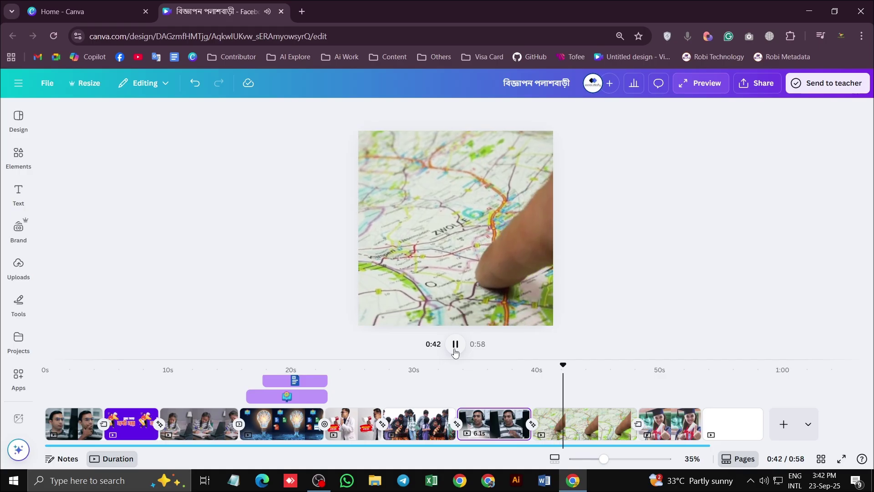
pyautogui.click(455, 343)
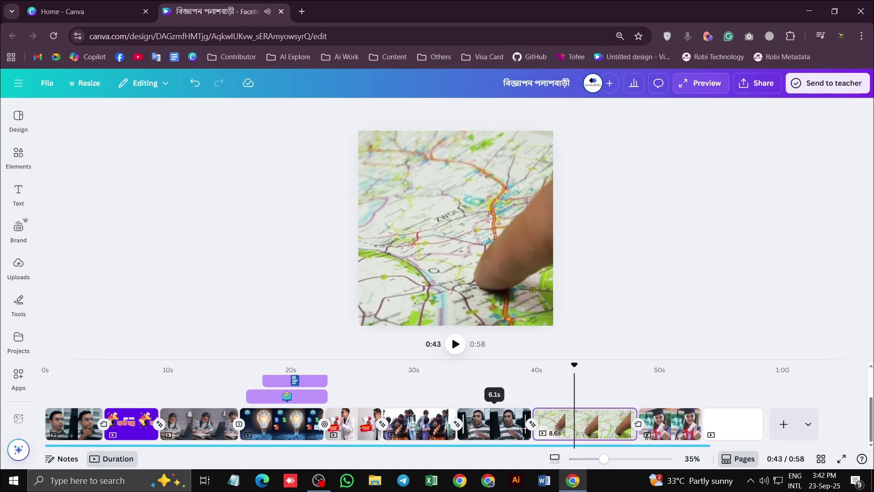
pyautogui.moveTo(522, 429); pyautogui.dragTo(536, 428)
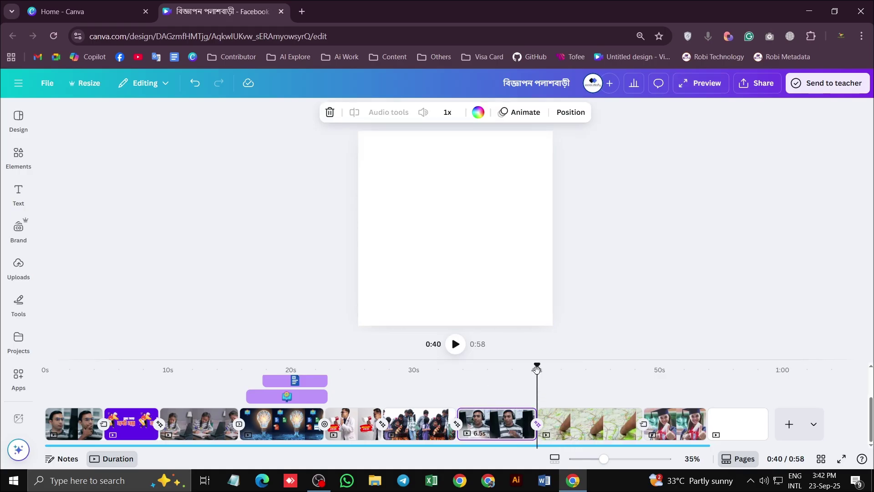
# Replay from 0:30 and shorten the map clip's end to about 7.8 seconds
pyautogui.moveTo(537, 370); pyautogui.dragTo(421, 374)
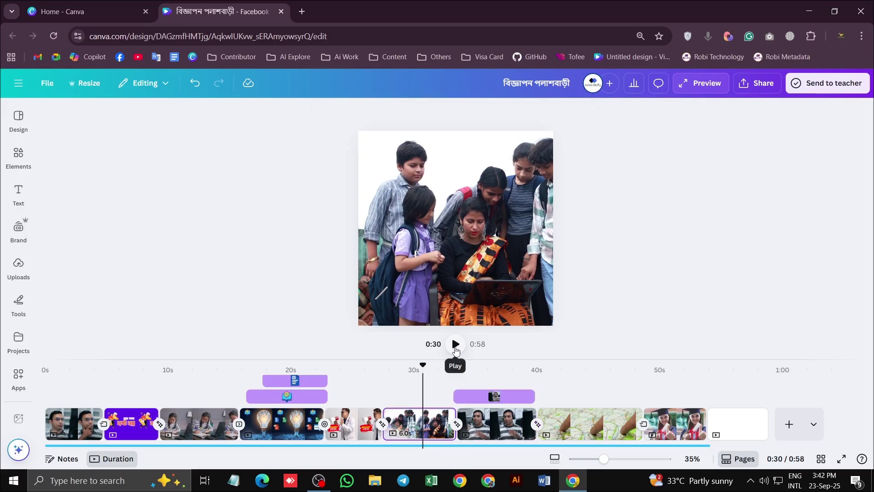
pyautogui.click(455, 345)
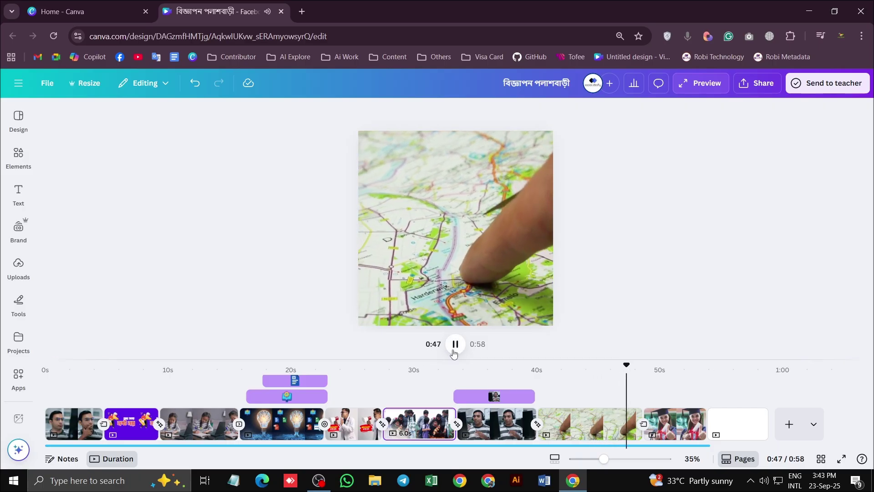
pyautogui.click(455, 344)
pyautogui.click(633, 428)
pyautogui.moveTo(633, 428)
pyautogui.mouseDown()
pyautogui.moveTo(620, 430)
pyautogui.moveTo(627, 429)
pyautogui.mouseUp()
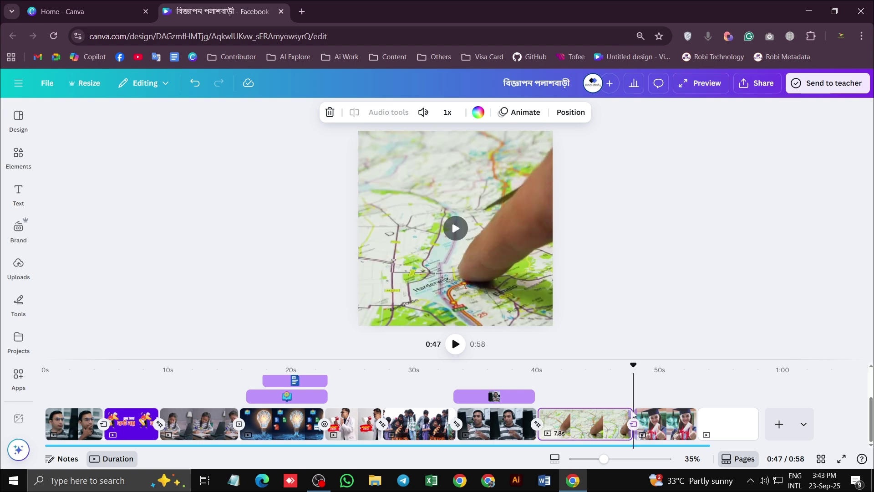
pyautogui.click(455, 345)
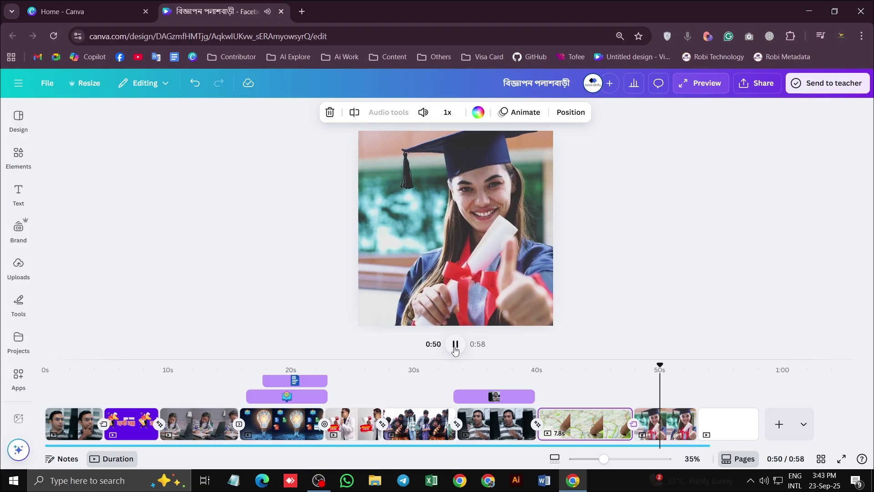
pyautogui.click(612, 350)
pyautogui.moveTo(663, 364); pyautogui.dragTo(600, 365)
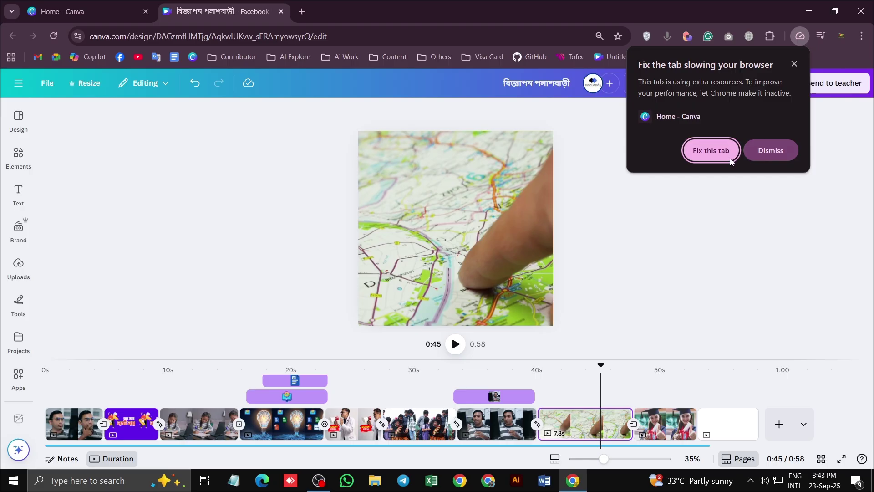
# Dismiss the tab performance warning and trim the map clip to 7.2 seconds
pyautogui.click(760, 152)
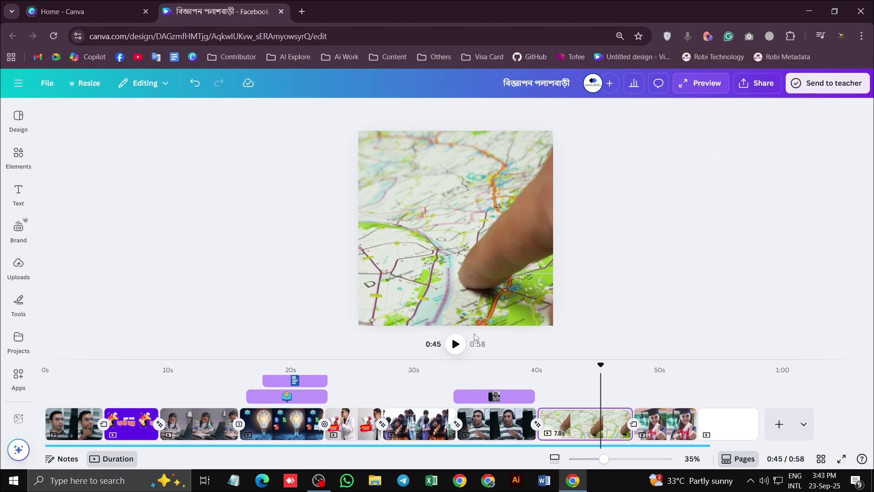
pyautogui.click(455, 344)
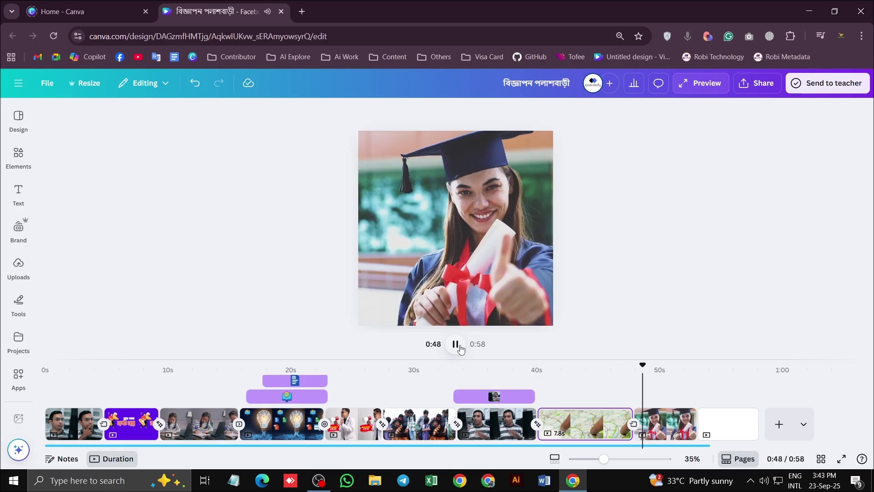
pyautogui.click(455, 345)
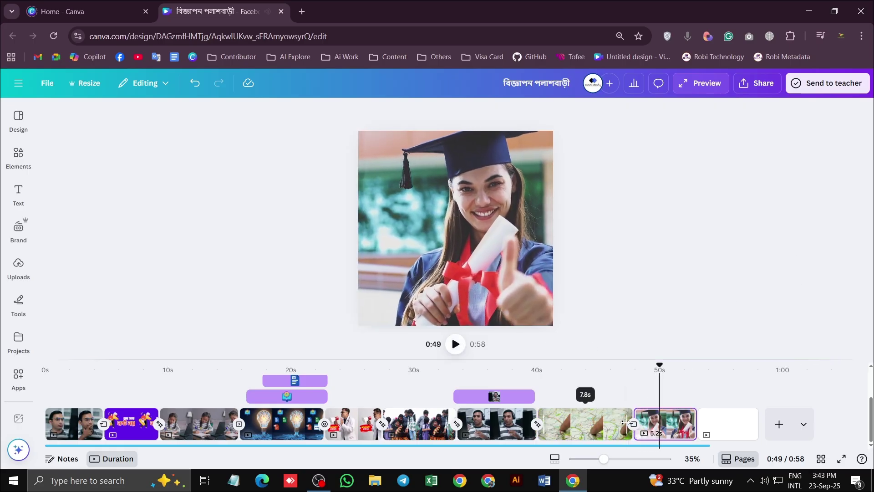
pyautogui.moveTo(623, 422); pyautogui.dragTo(616, 423)
pyautogui.moveTo(625, 373); pyautogui.dragTo(604, 373)
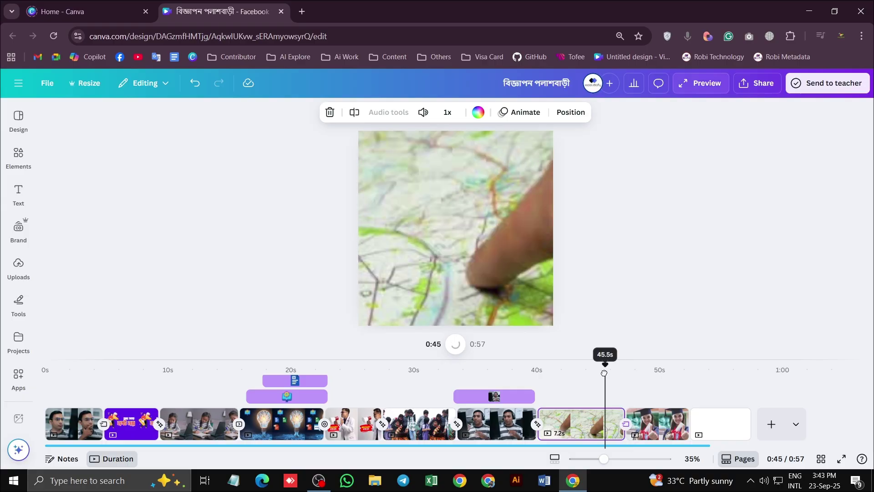
# Shorten the graduate clip to 3.5 s and the final blank page to 3.8 s
pyautogui.click(455, 345)
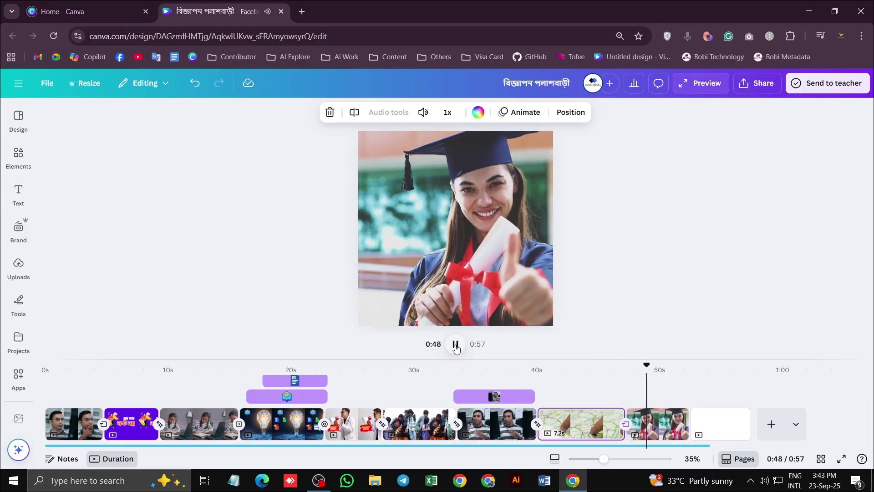
pyautogui.click(456, 344)
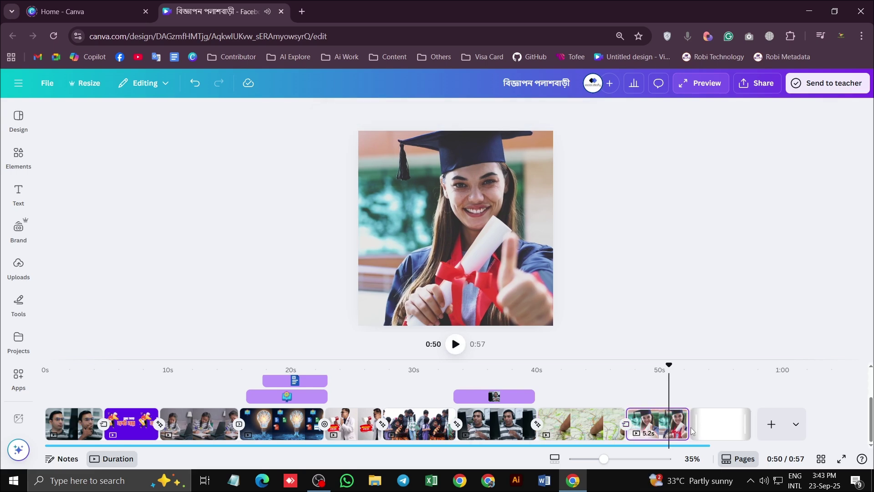
pyautogui.moveTo(681, 423); pyautogui.dragTo(663, 424)
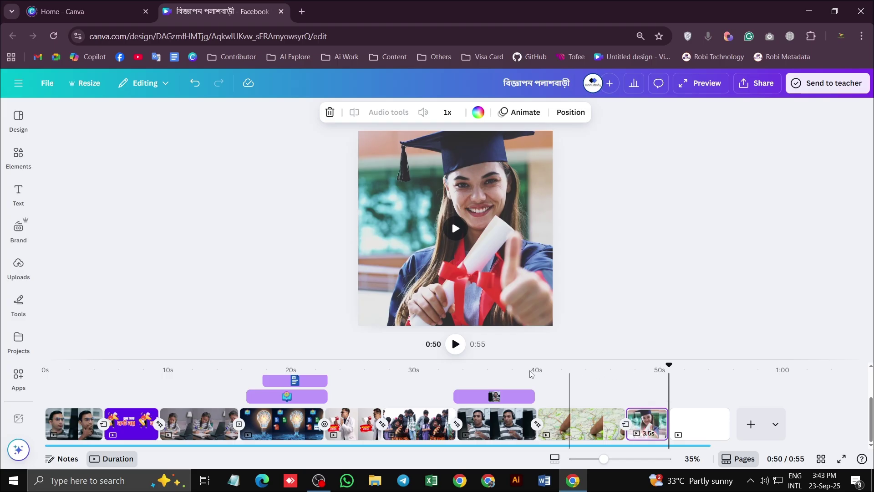
pyautogui.click(648, 369)
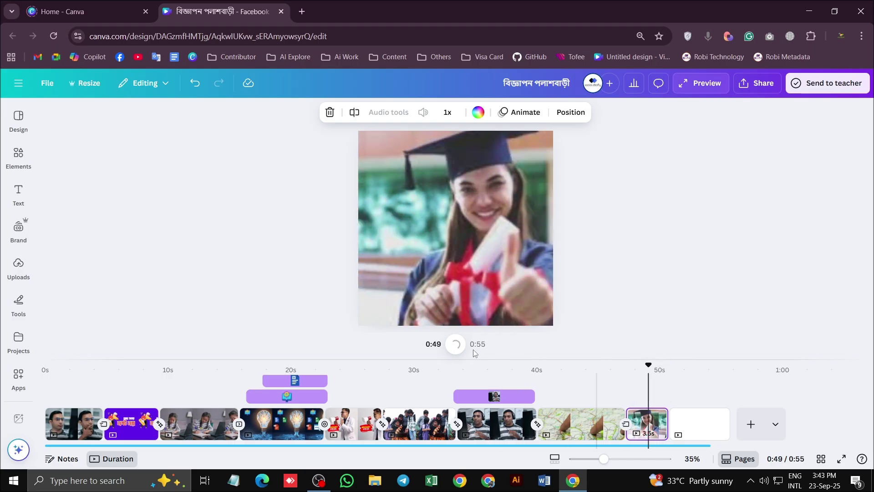
pyautogui.click(455, 348)
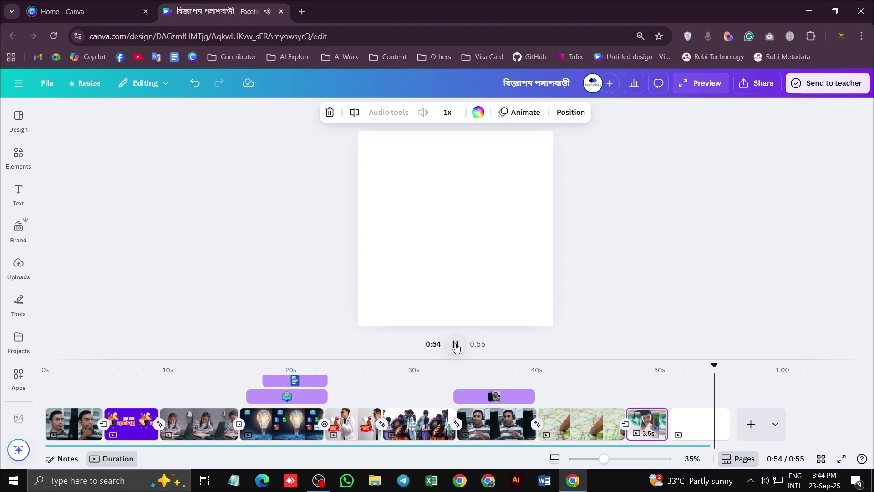
pyautogui.click(712, 423)
pyautogui.moveTo(728, 423); pyautogui.dragTo(716, 423)
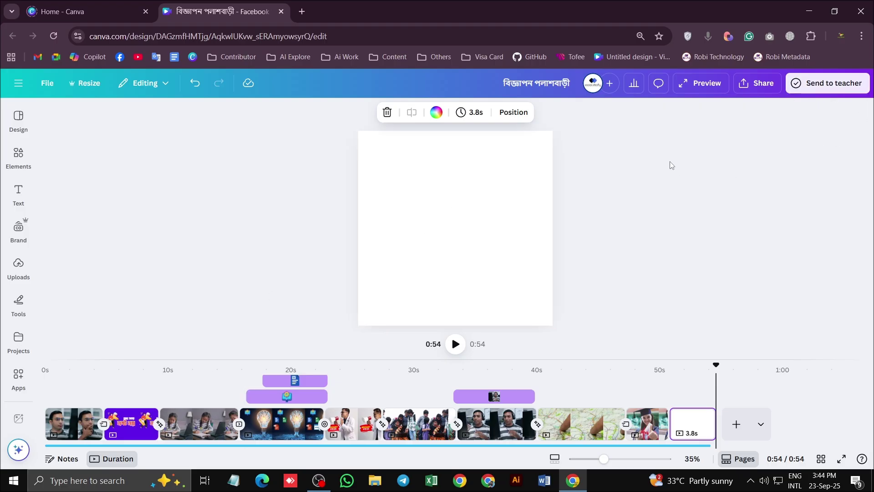
# Download all pages as an MP4 Video at 1,440 × 1,440 px quality
pyautogui.click(757, 90)
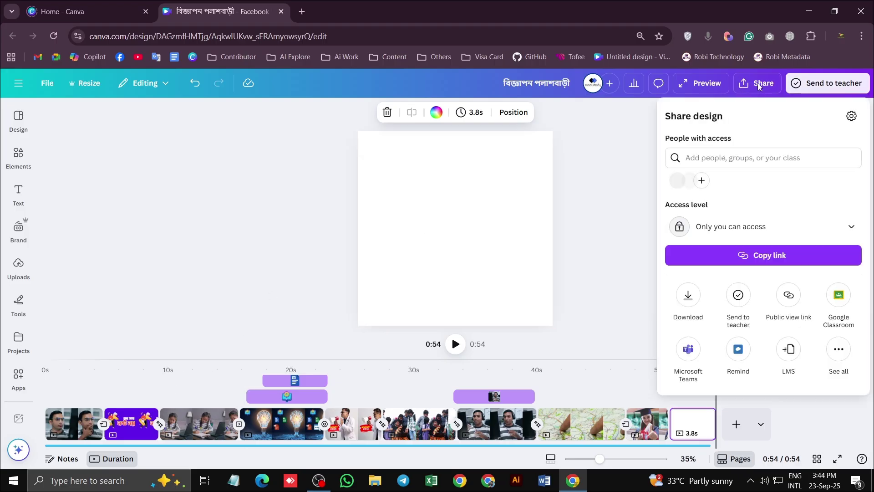
pyautogui.click(688, 295)
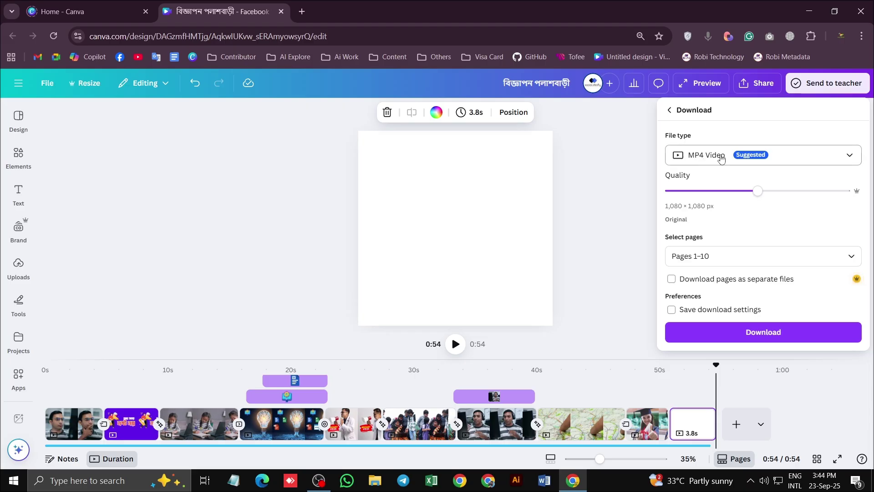
pyautogui.click(706, 157)
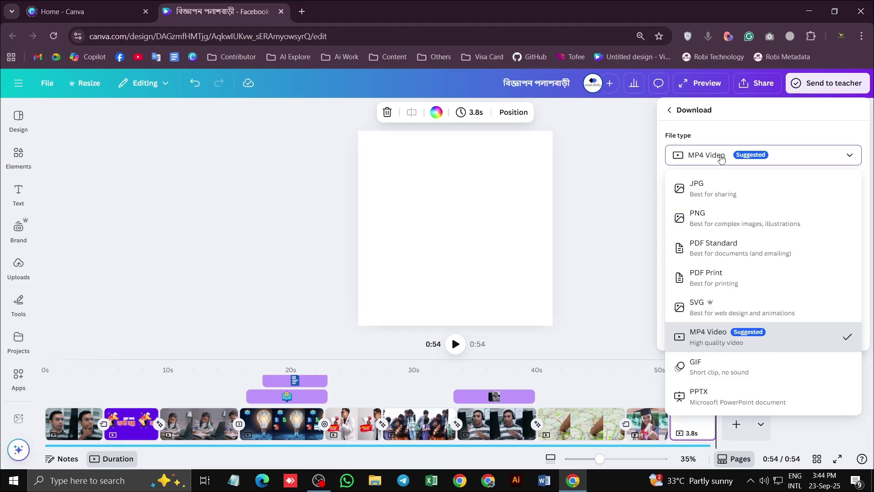
pyautogui.click(723, 336)
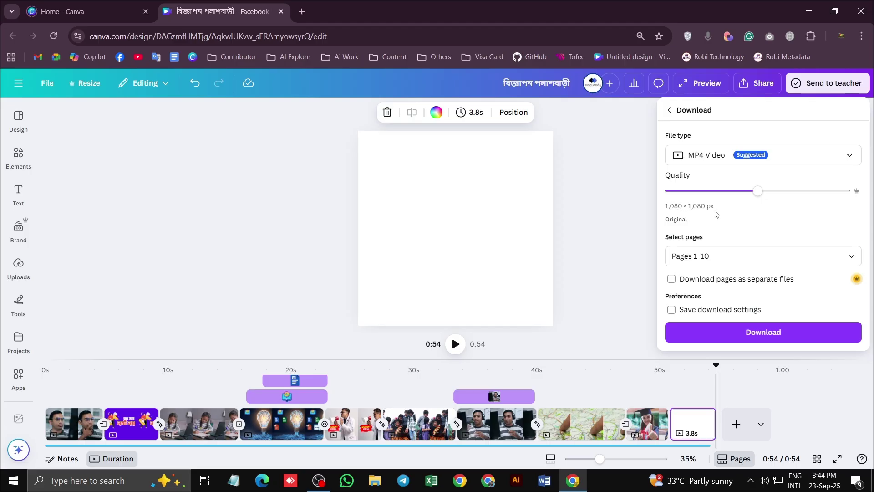
pyautogui.moveTo(757, 190); pyautogui.dragTo(829, 196)
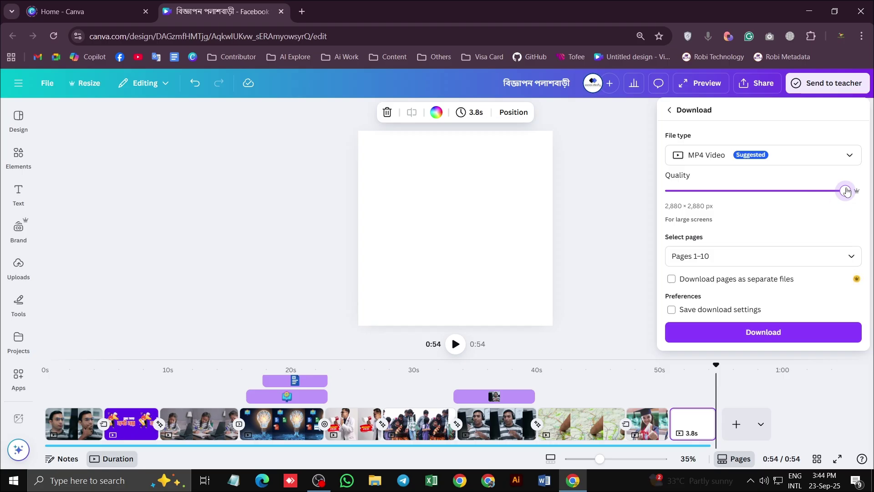
pyautogui.moveTo(826, 193); pyautogui.dragTo(813, 195)
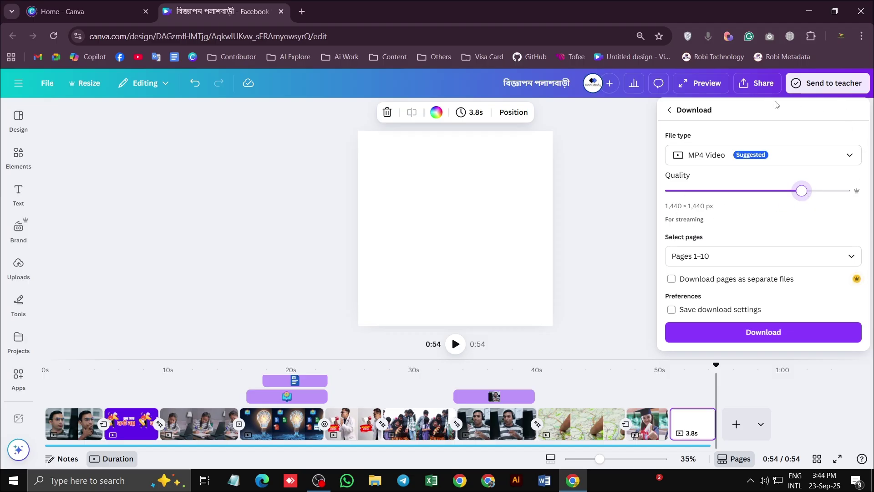
pyautogui.click(775, 332)
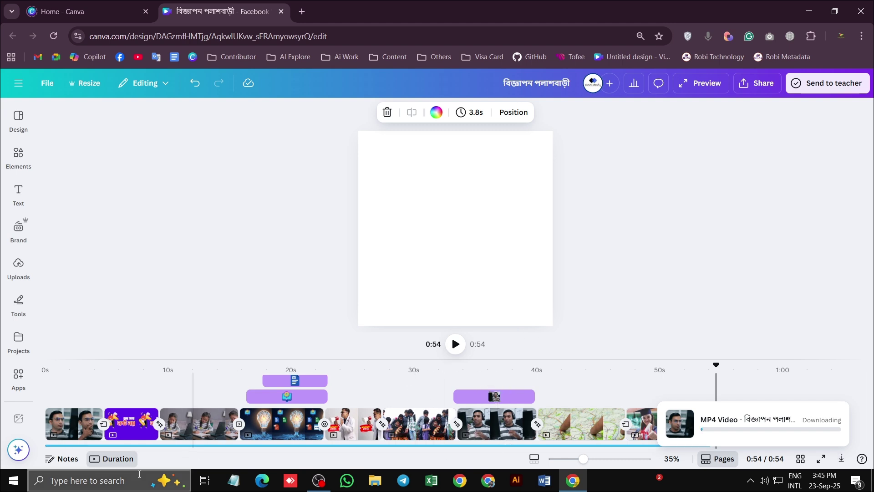
# Search Windows for 'cap' and launch CapCut
pyautogui.click(100, 481)
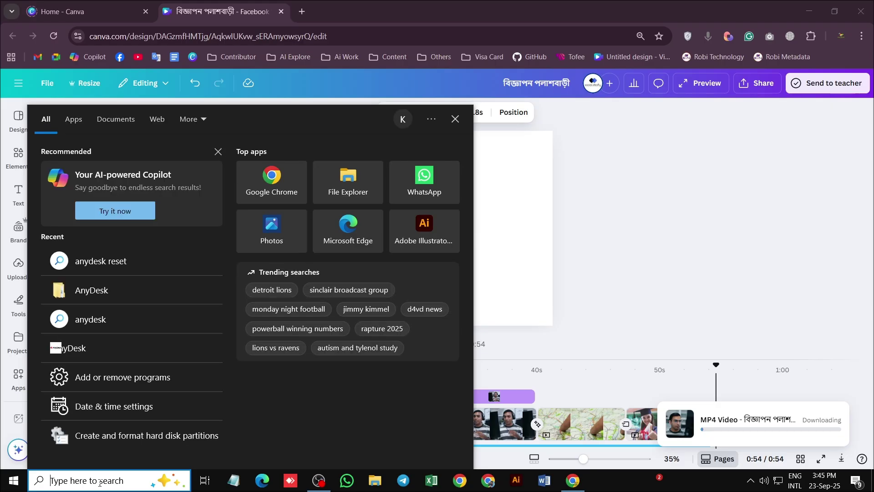
pyautogui.write('cap')
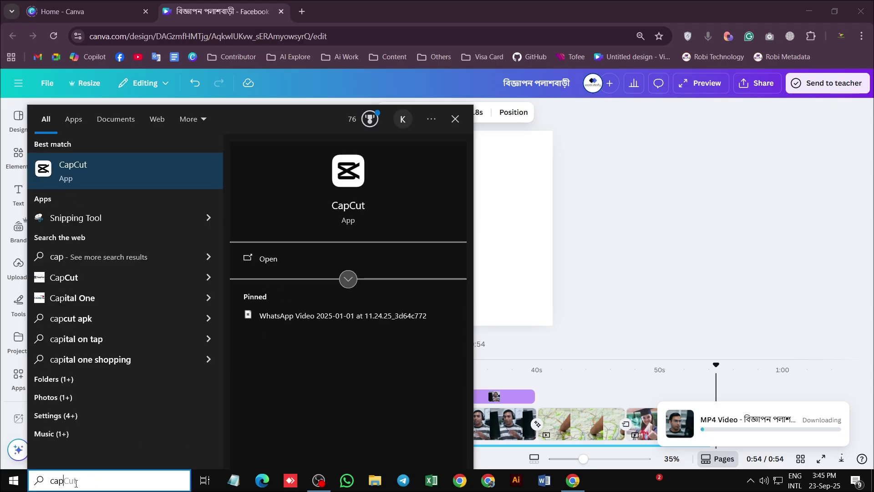
pyautogui.click(259, 262)
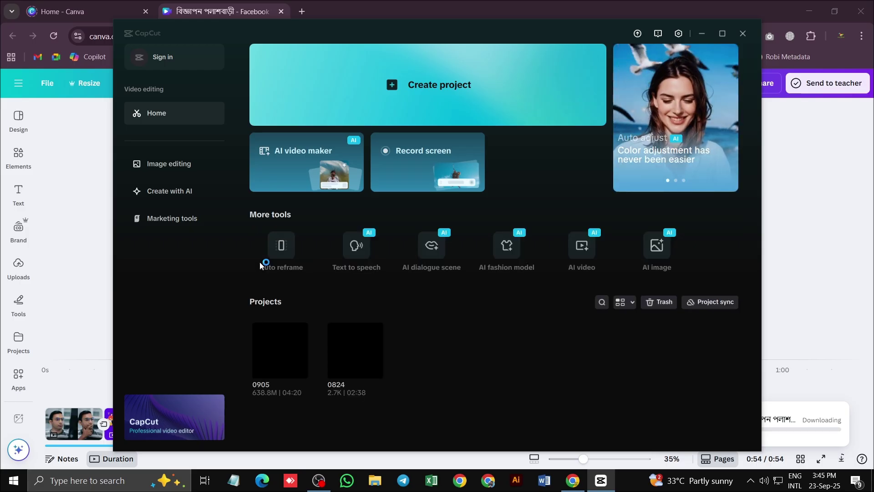
# Nudge the CapCut home window aside and minimize it
pyautogui.moveTo(561, 38); pyautogui.dragTo(551, 34)
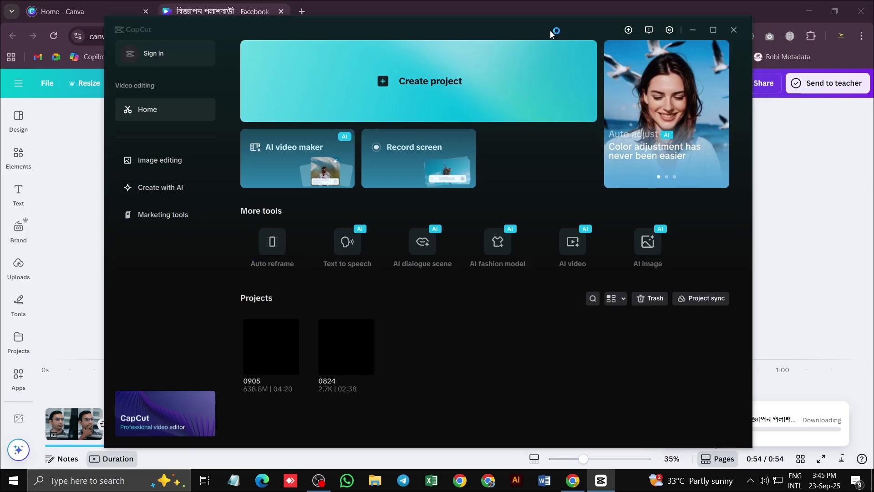
pyautogui.click(690, 31)
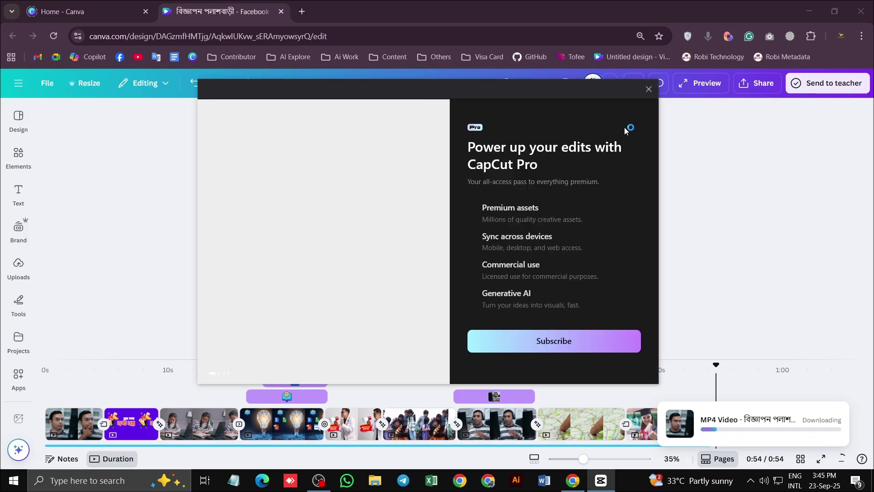
# Close the CapCut Pro offer and move Canva's playhead back to 0:25
pyautogui.click(648, 89)
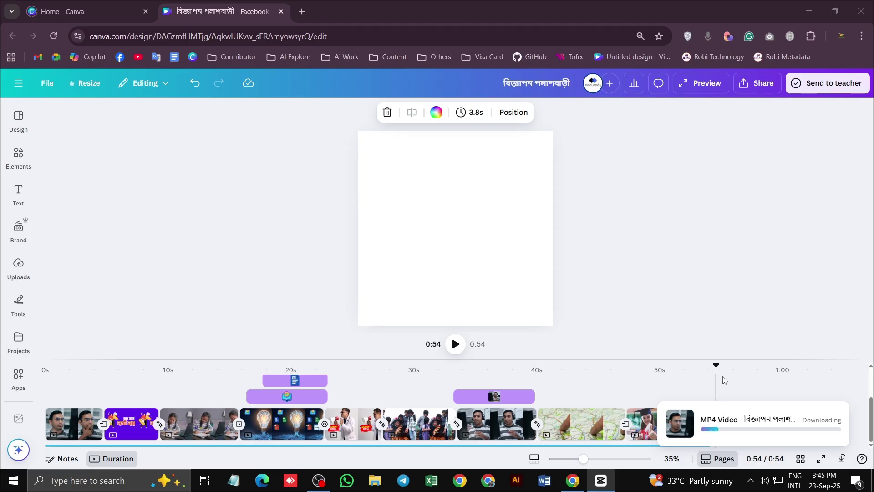
pyautogui.moveTo(717, 366); pyautogui.dragTo(356, 380)
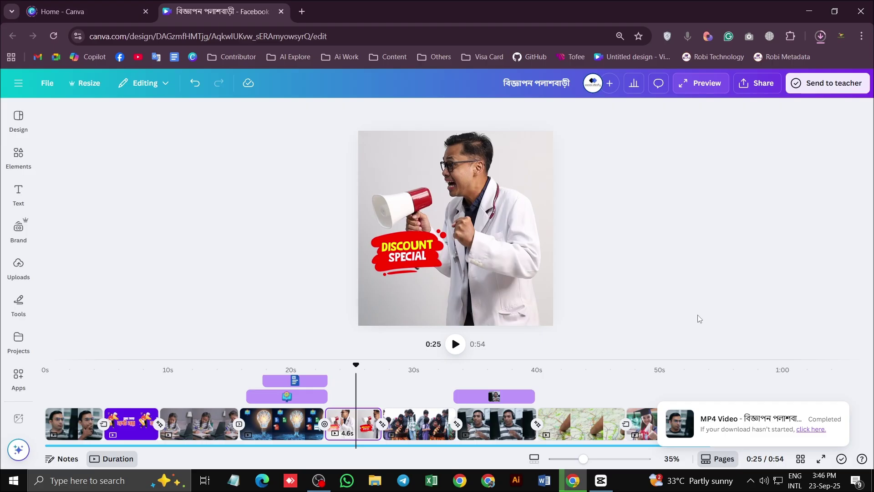
# Open Chrome's recent downloads to see the interrupted MP4 export
pyautogui.click(821, 37)
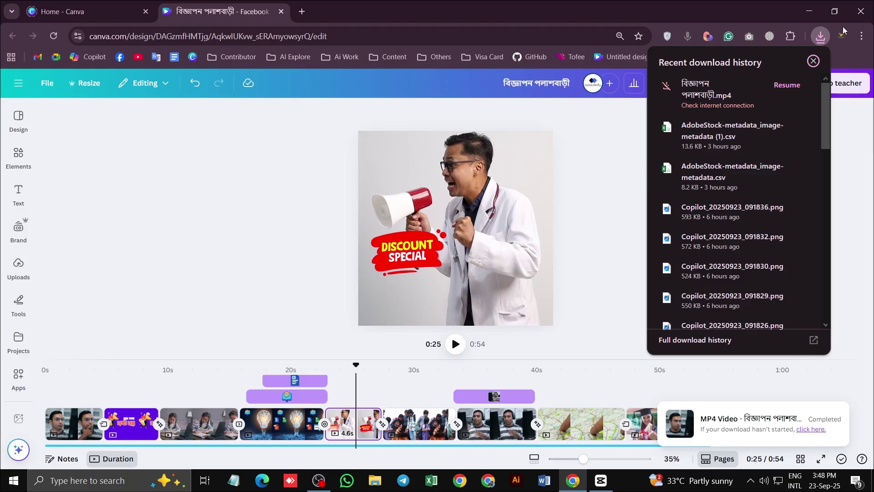
# Resume the interrupted MP4 download until it completes at 35.3 MB
pyautogui.click(785, 85)
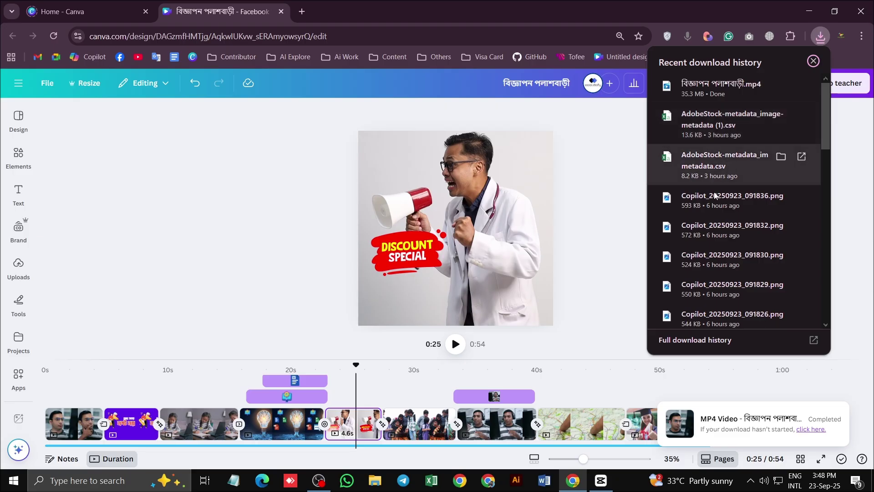
# Start a new CapCut project and import the exported ad video from Downloads
pyautogui.click(599, 488)
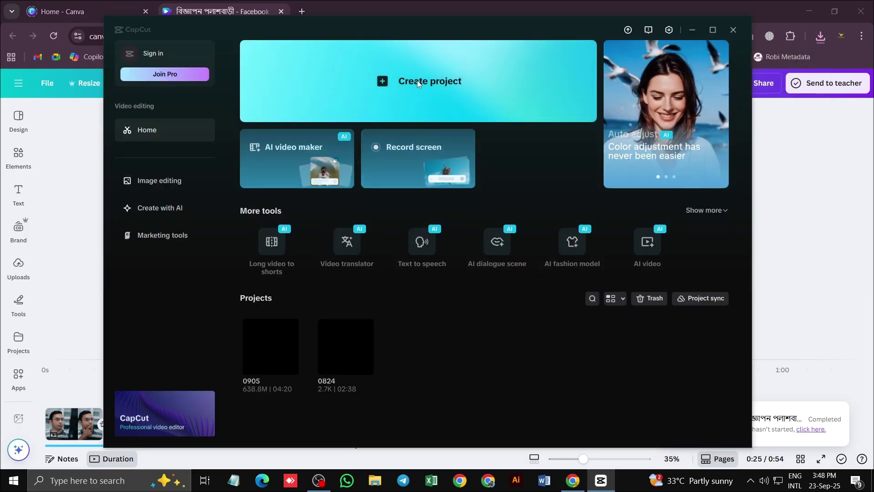
pyautogui.click(418, 82)
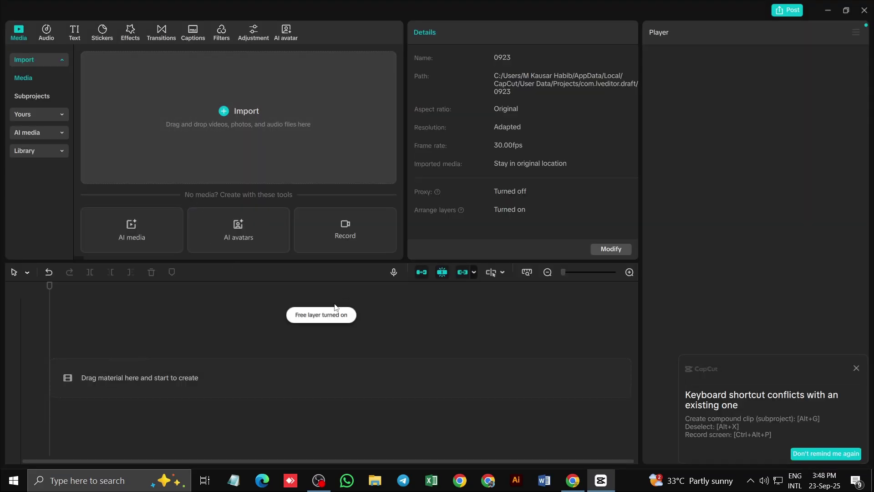
pyautogui.click(241, 113)
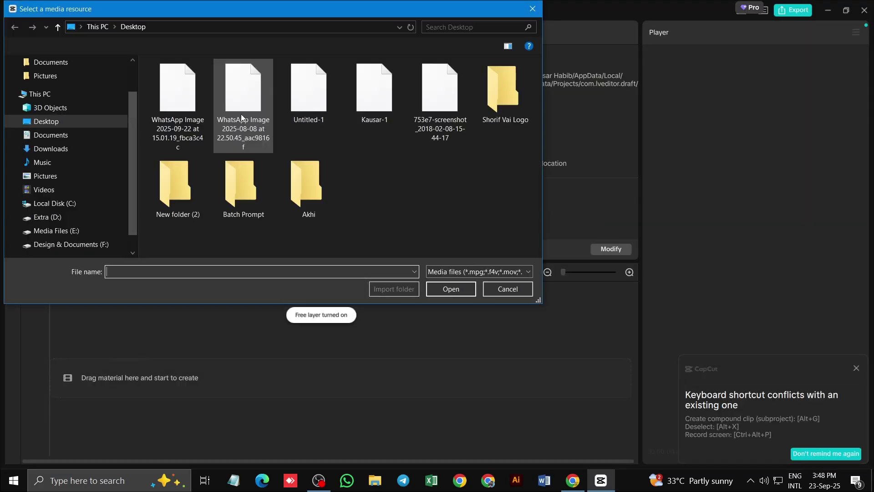
pyautogui.click(51, 149)
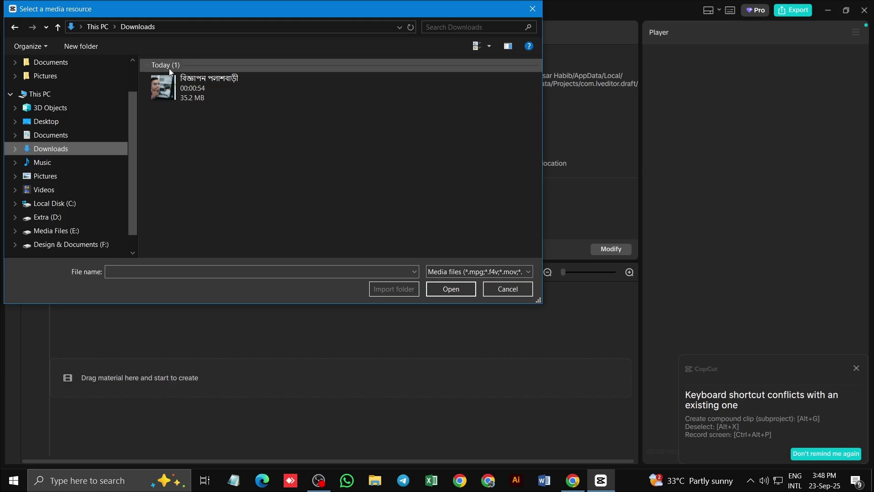
pyautogui.click(184, 81)
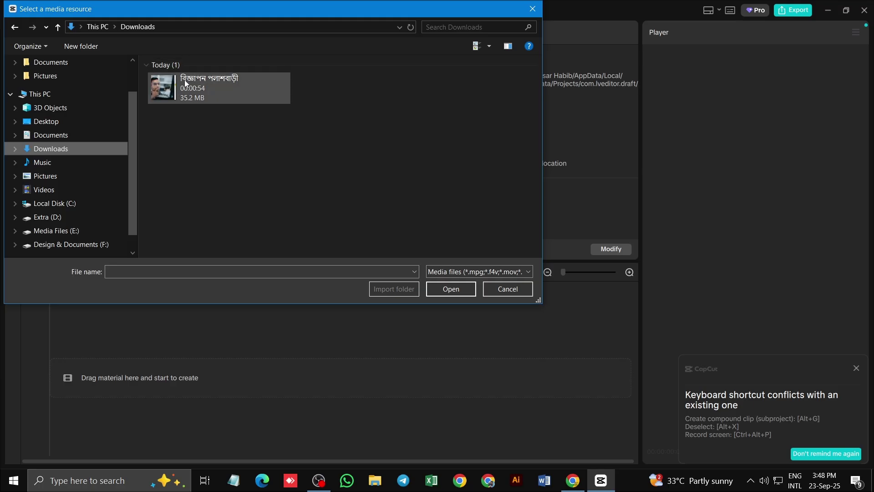
pyautogui.click(450, 290)
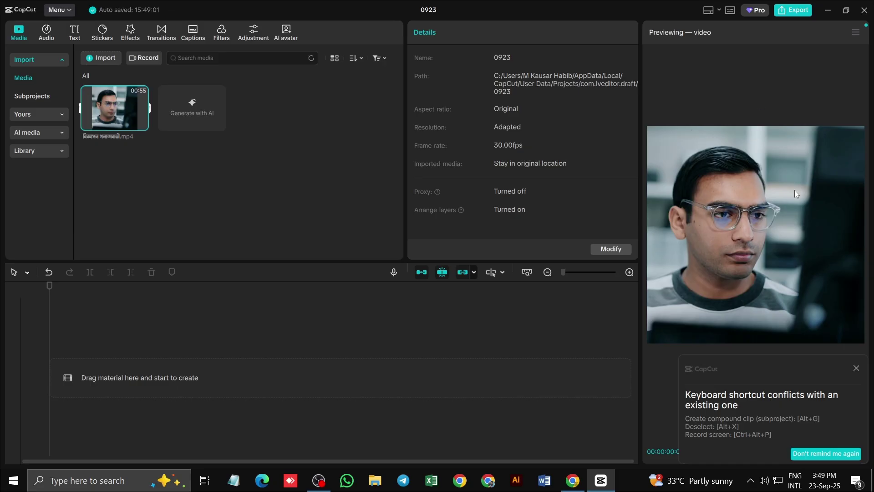
# Switch CapCut to the Default layout and enlarge the preview player wider and taller
pyautogui.click(719, 9)
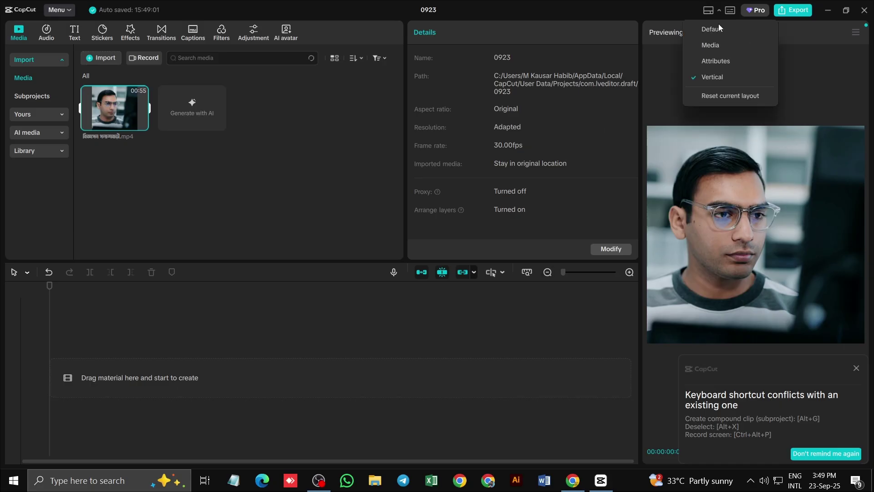
pyautogui.click(717, 32)
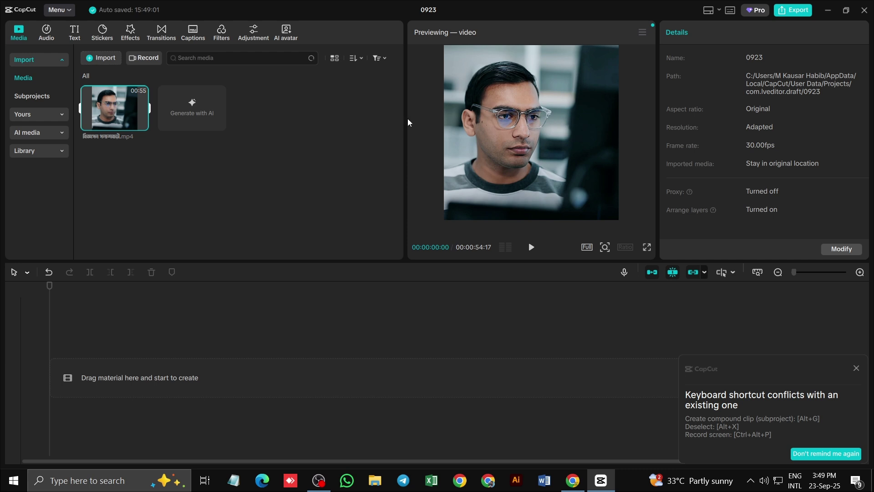
pyautogui.moveTo(403, 123); pyautogui.dragTo(268, 126)
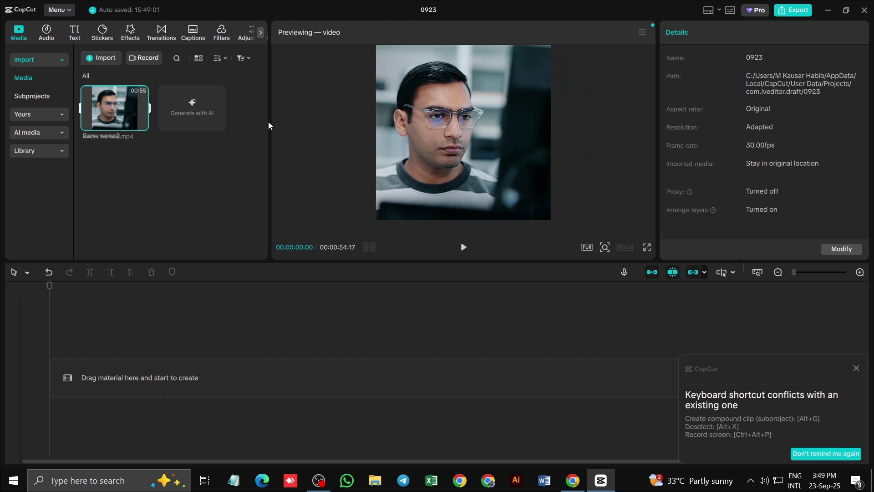
pyautogui.moveTo(488, 261); pyautogui.dragTo(487, 305)
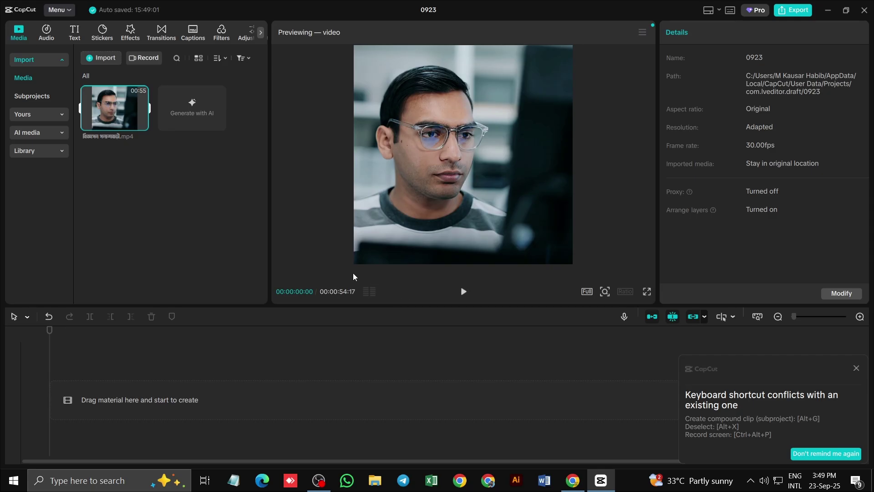
# Add the ad MP4 to the timeline, select it, and play the preview to 17 seconds
pyautogui.click(142, 124)
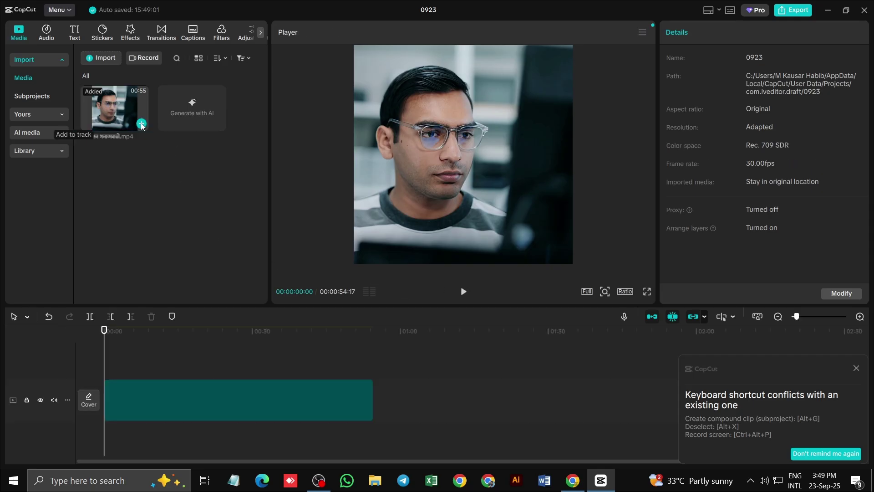
pyautogui.click(339, 393)
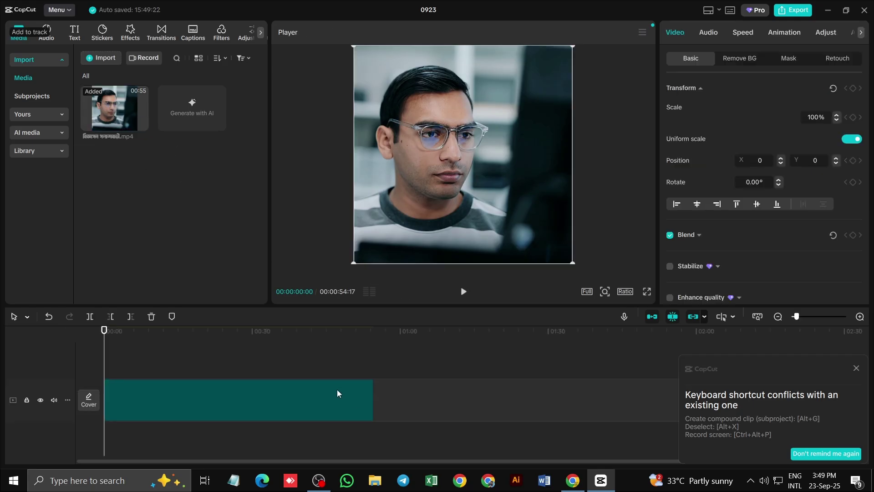
pyautogui.click(462, 292)
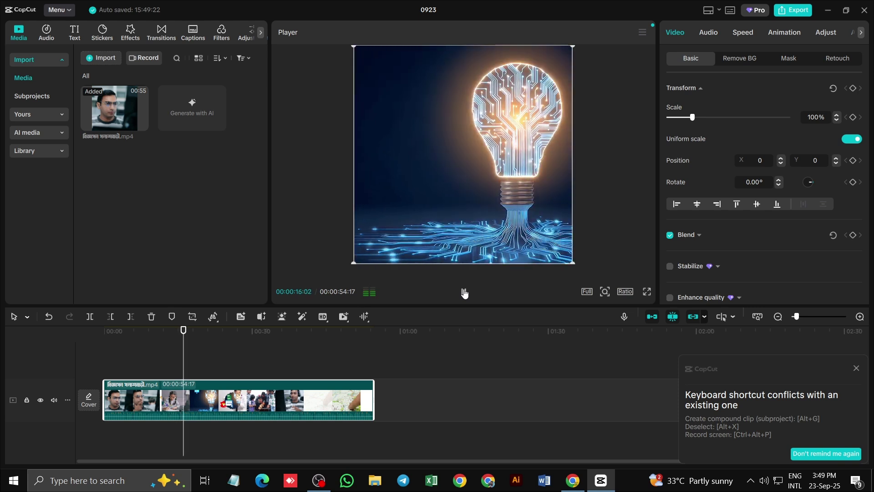
pyautogui.click(464, 292)
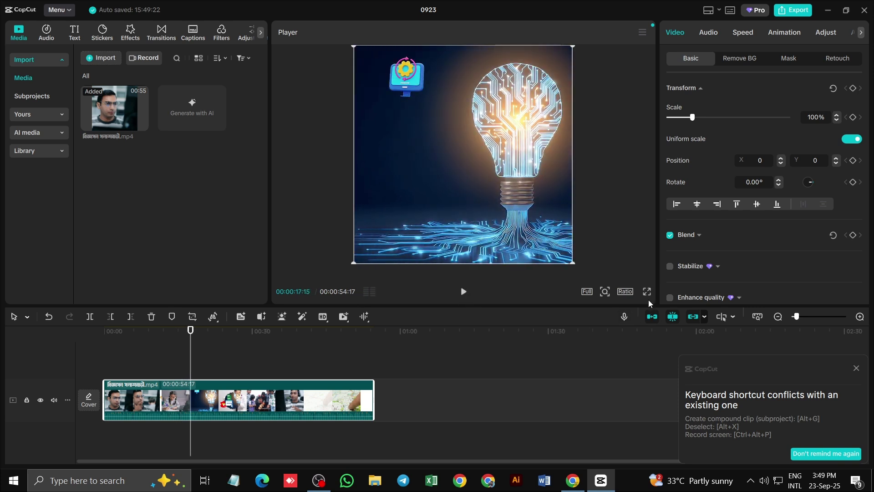
# Set playback quality to Low, return the playhead to 0, and dismiss the shortcut-conflict notice
pyautogui.click(587, 291)
pyautogui.click(626, 381)
pyautogui.moveTo(190, 331); pyautogui.dragTo(103, 331)
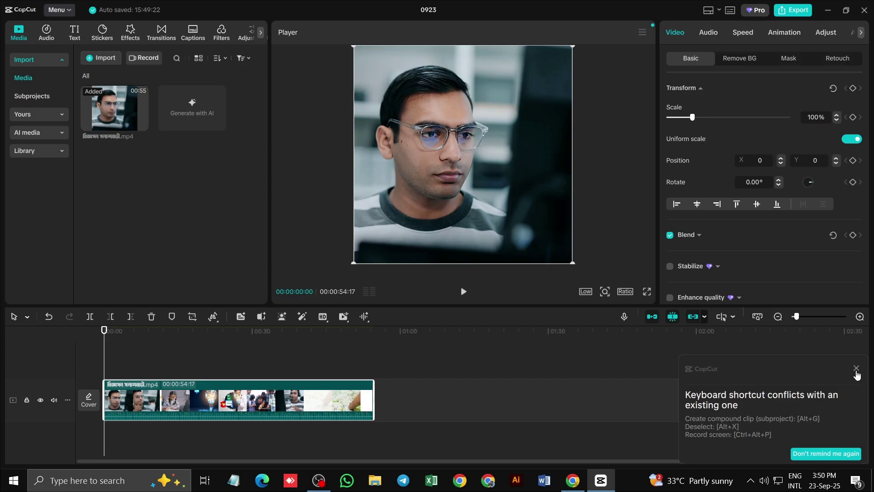
pyautogui.click(856, 368)
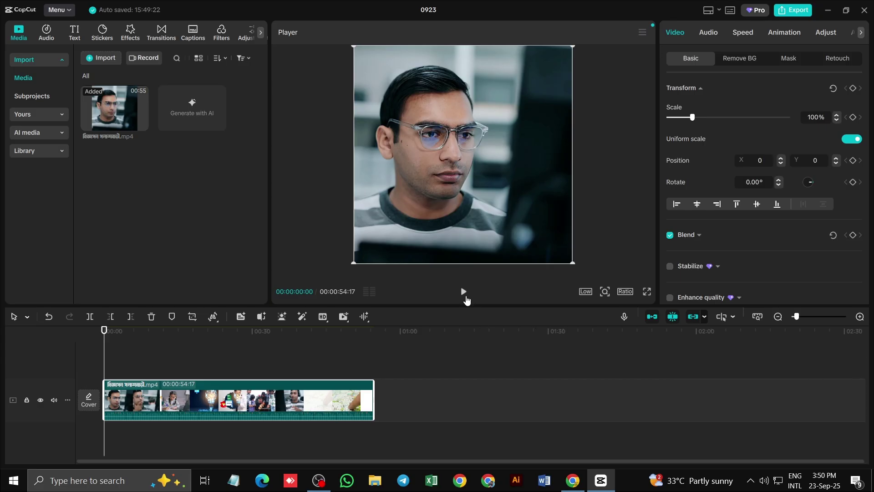
# Play the ad from the beginning to about 11 seconds, then jump to the clip's end
pyautogui.click(463, 292)
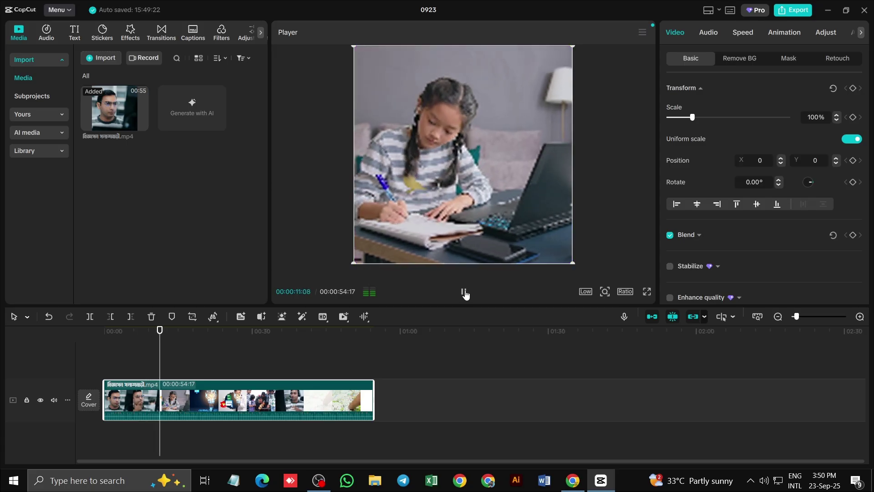
pyautogui.click(464, 293)
pyautogui.click(586, 292)
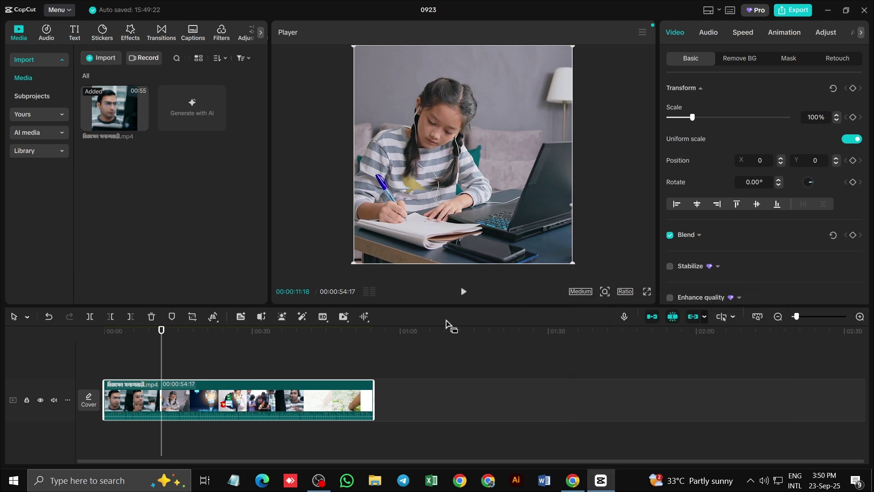
pyautogui.click(498, 364)
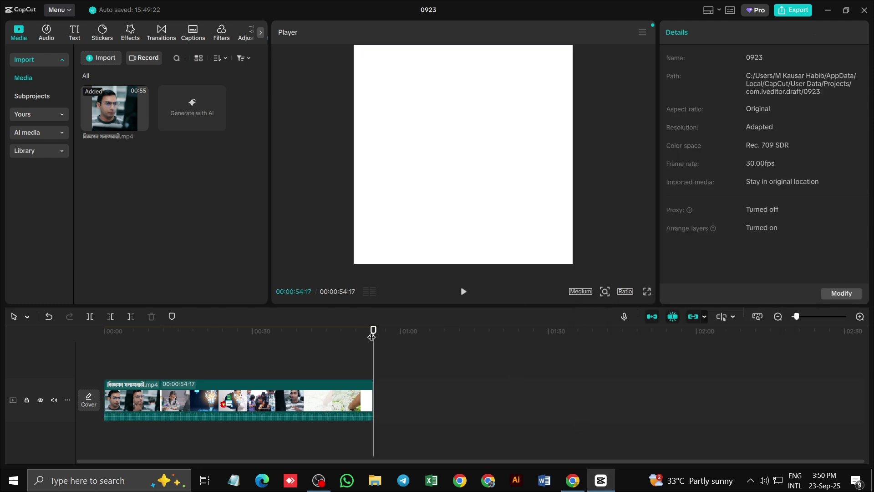
# Set preview quality to Low and review the ad's final seconds and the map scene near 44 seconds
pyautogui.scroll(3, 330, 386)
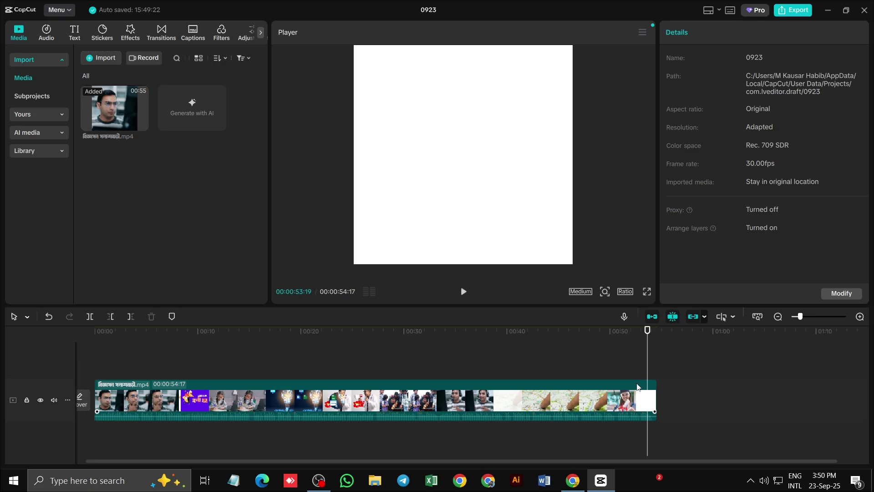
pyautogui.click(592, 296)
pyautogui.click(600, 384)
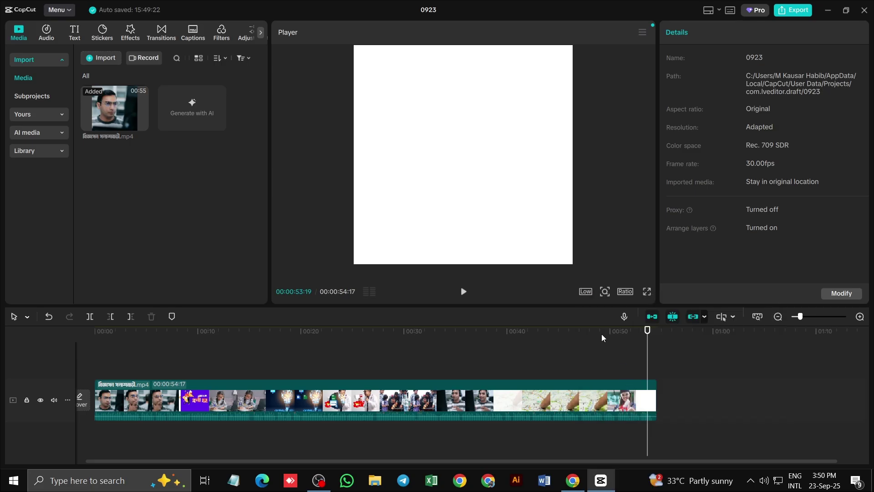
pyautogui.moveTo(645, 340); pyautogui.dragTo(624, 346)
pyautogui.click(463, 293)
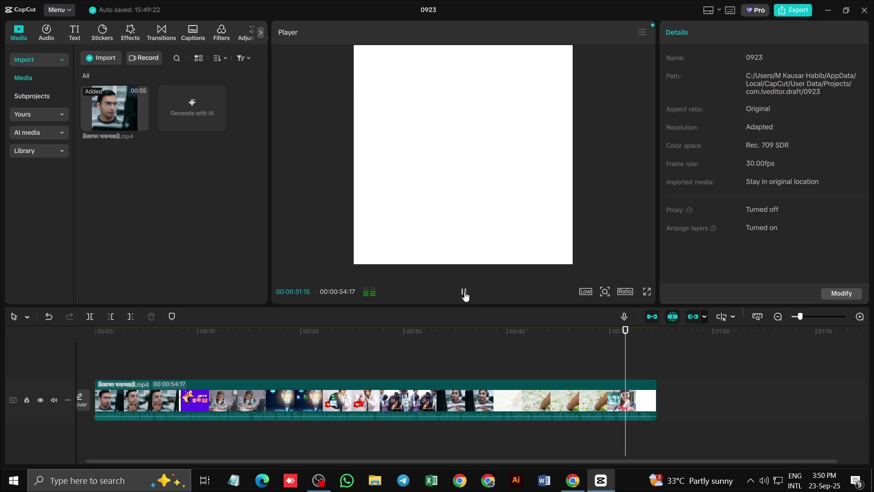
pyautogui.click(552, 341)
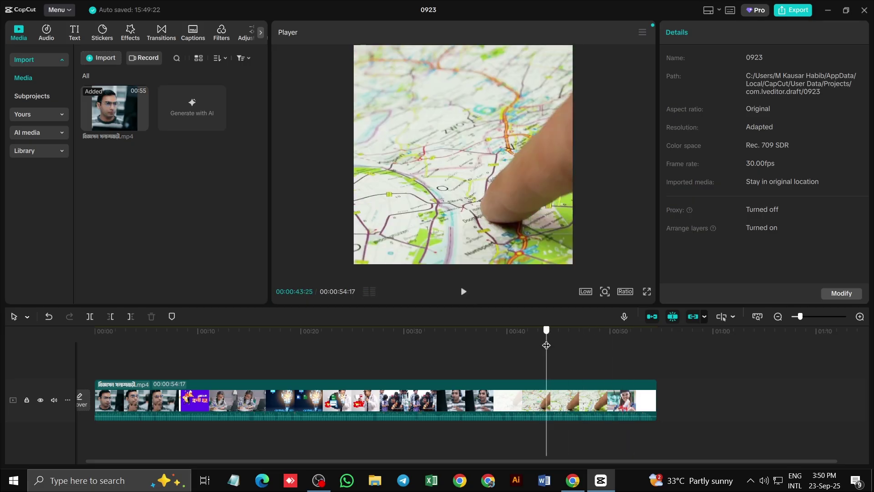
pyautogui.click(462, 293)
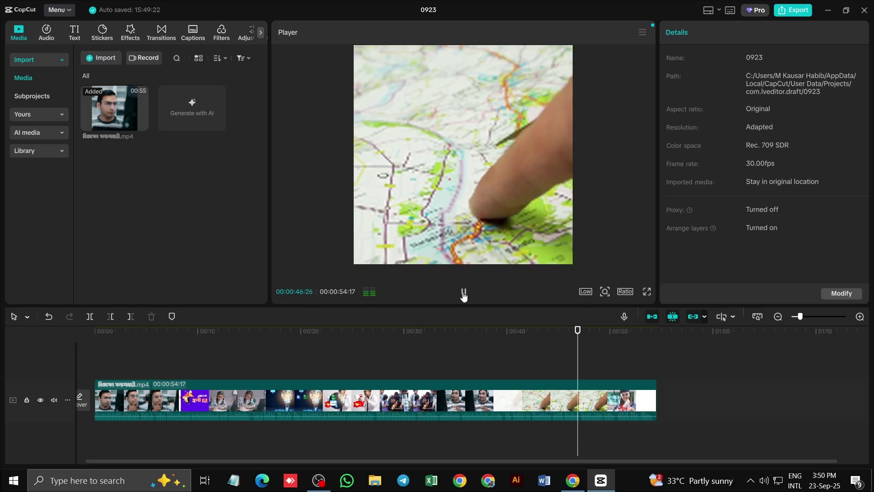
pyautogui.click(464, 293)
# Open the downloaded ad MP4 from Chrome's recent downloads in the video player
pyautogui.click(580, 487)
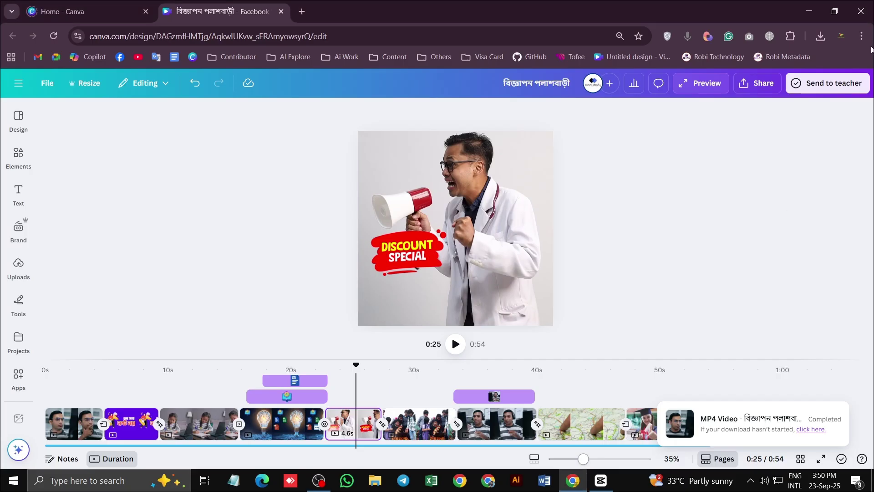
pyautogui.click(820, 38)
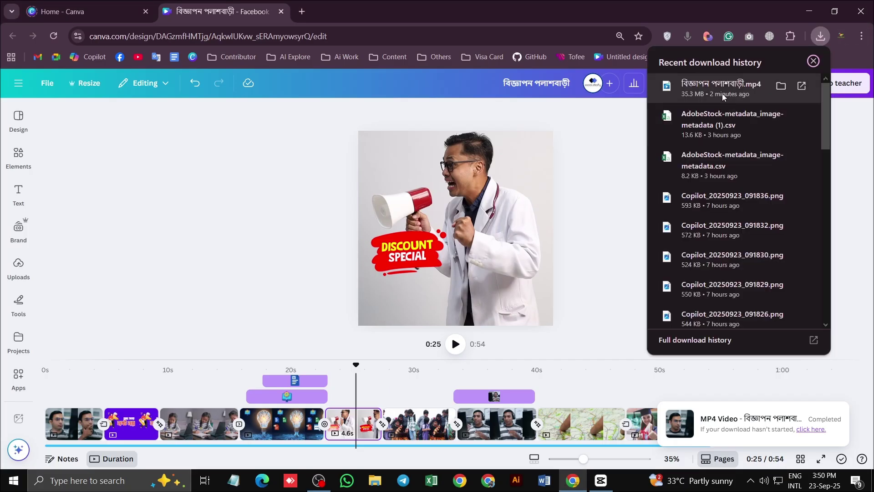
pyautogui.click(722, 96)
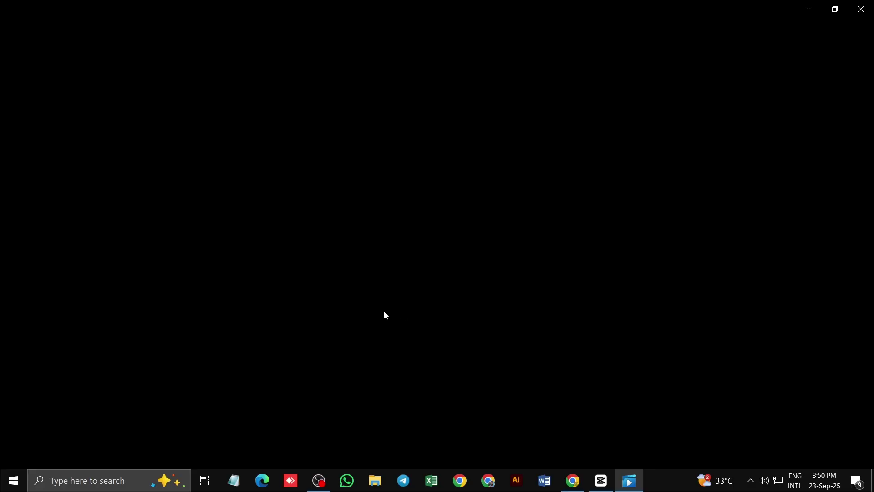
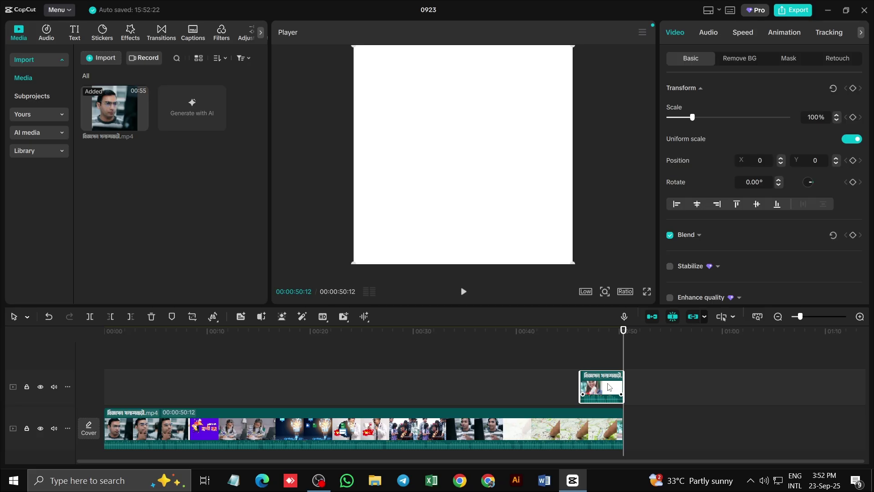
# Extract the end overlay clip's audio onto its own track and delete the white overlay
pyautogui.rightClick(609, 386)
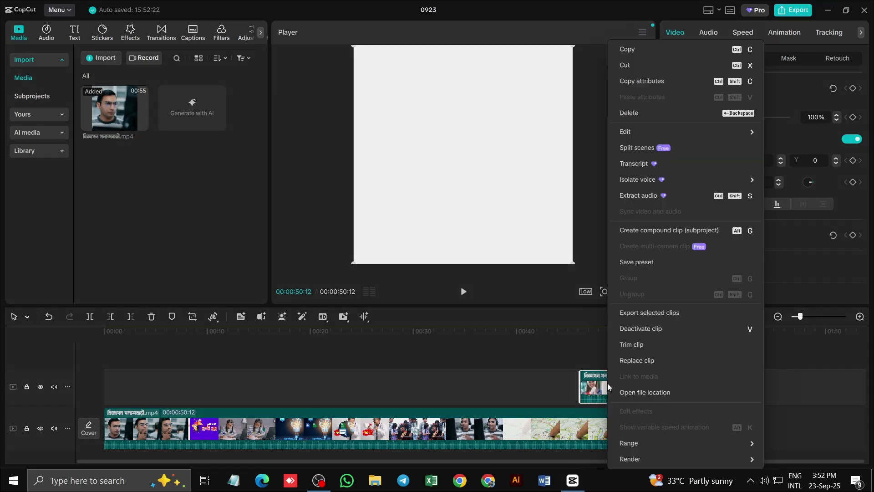
pyautogui.click(635, 197)
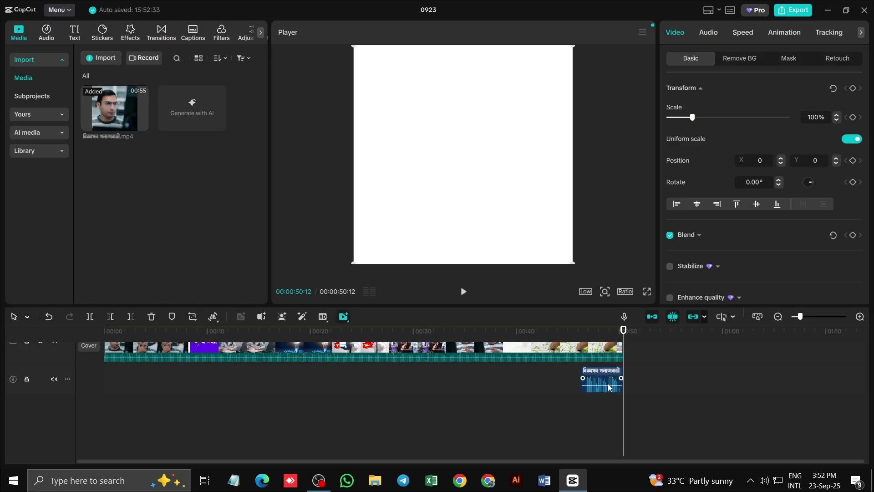
pyautogui.scroll(3, 602, 362)
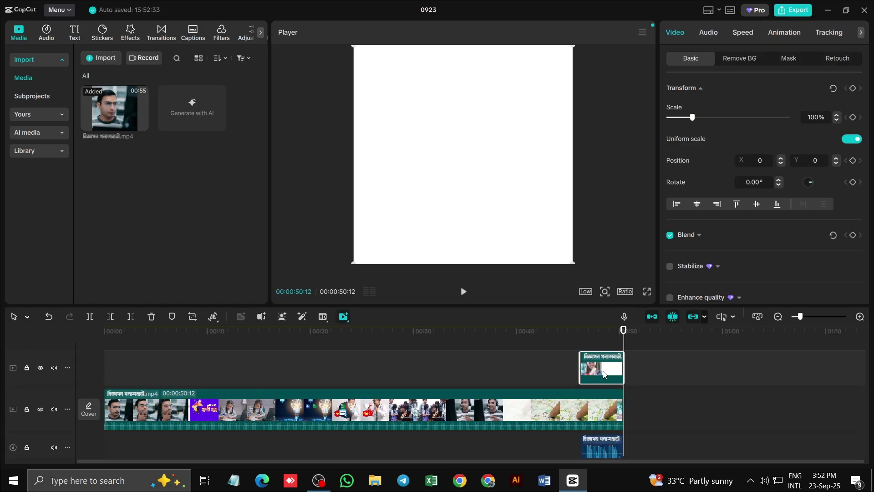
pyautogui.press('Delete')
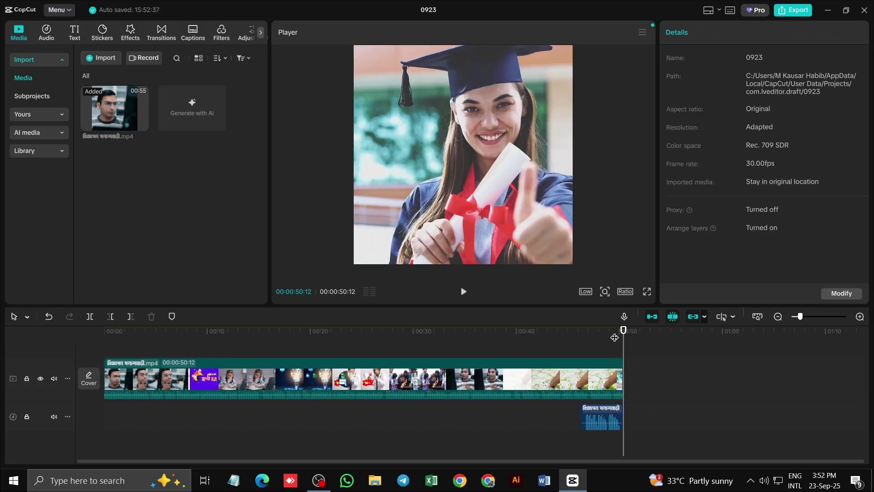
# Preview the ending and shift the extracted audio clip slightly later
pyautogui.moveTo(621, 343); pyautogui.dragTo(557, 348)
pyautogui.click(464, 292)
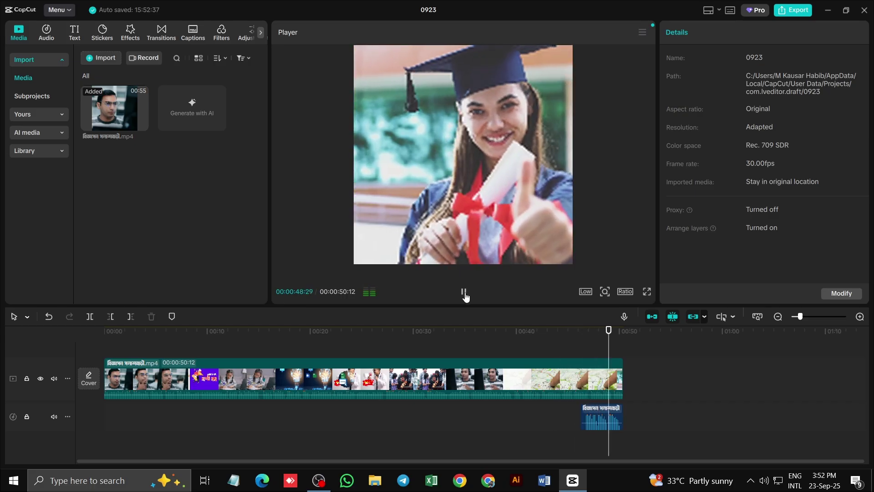
pyautogui.click(463, 293)
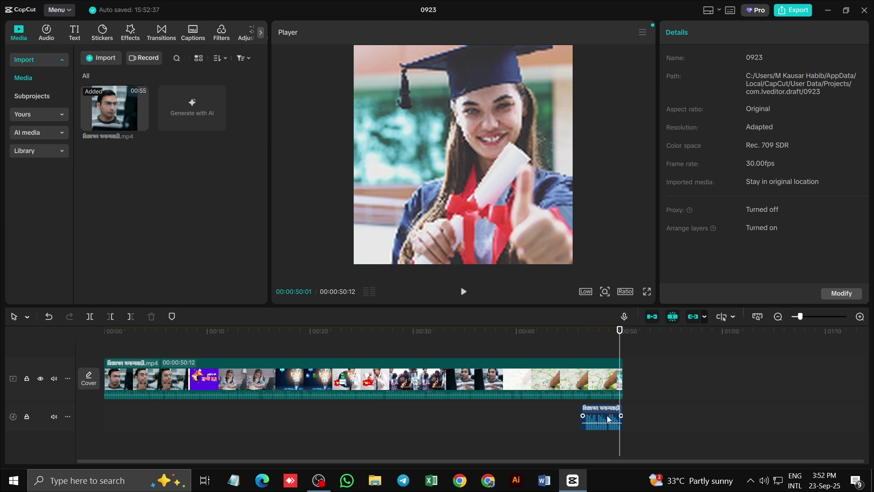
pyautogui.moveTo(600, 411); pyautogui.dragTo(614, 411)
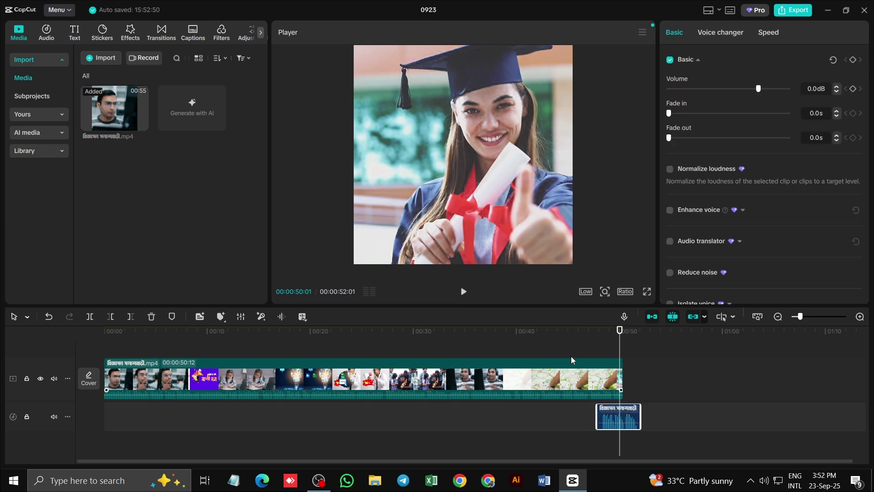
# Replay the last seconds from about 00:46 while nudging the audio clip under the final shot
pyautogui.click(617, 334)
pyautogui.click(580, 335)
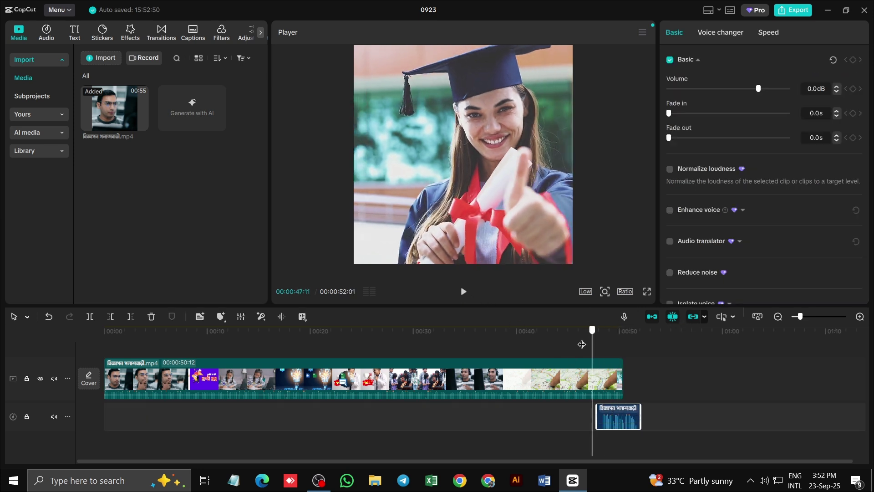
pyautogui.click(464, 294)
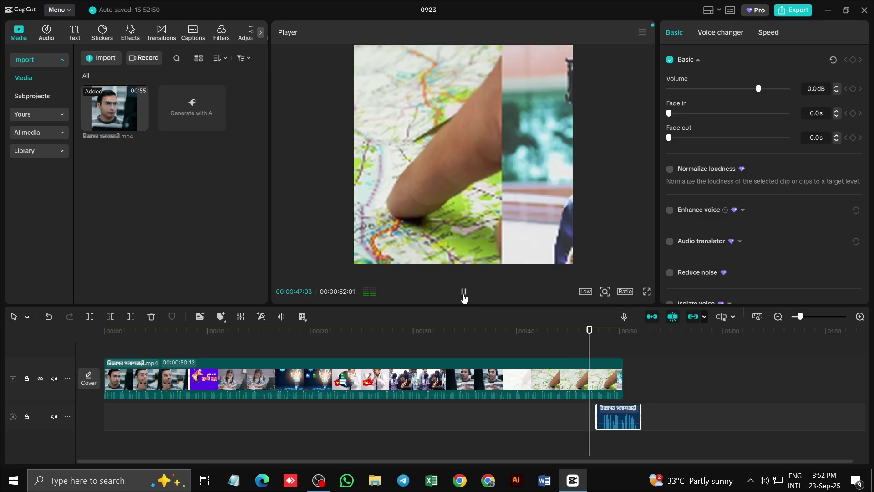
pyautogui.click(463, 292)
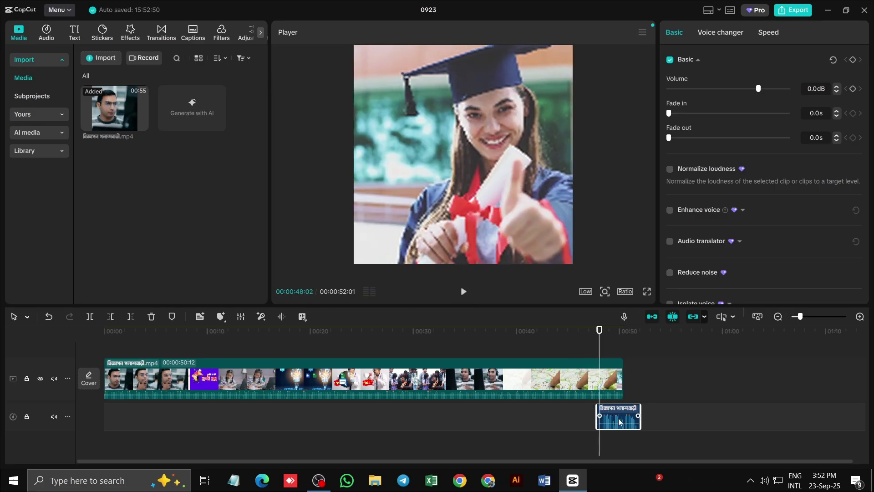
pyautogui.moveTo(614, 421); pyautogui.dragTo(608, 420)
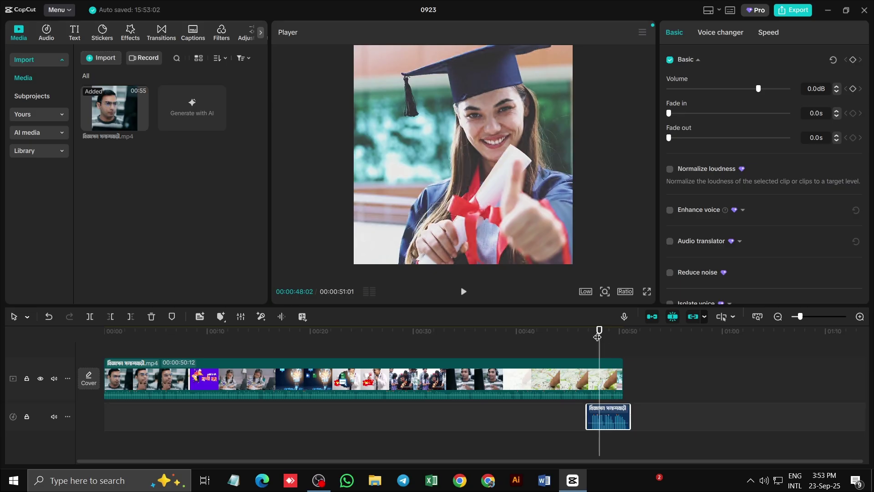
pyautogui.moveTo(599, 331); pyautogui.dragTo(579, 330)
pyautogui.click(464, 292)
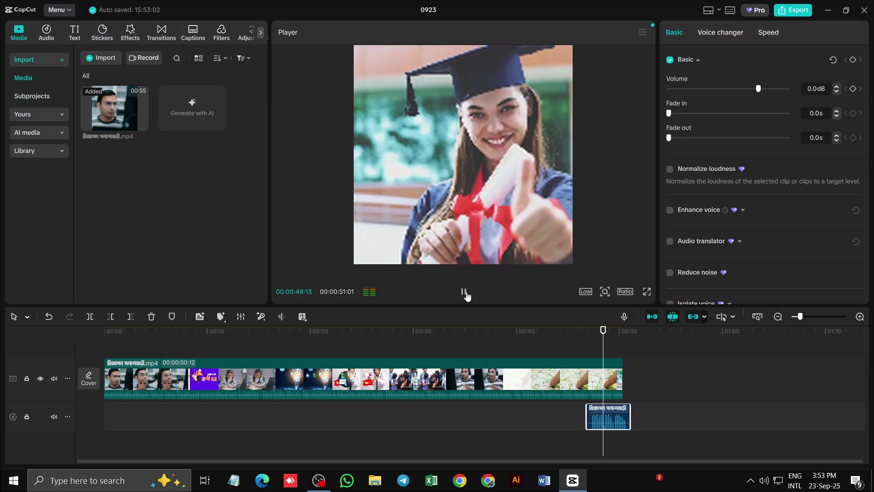
pyautogui.click(463, 292)
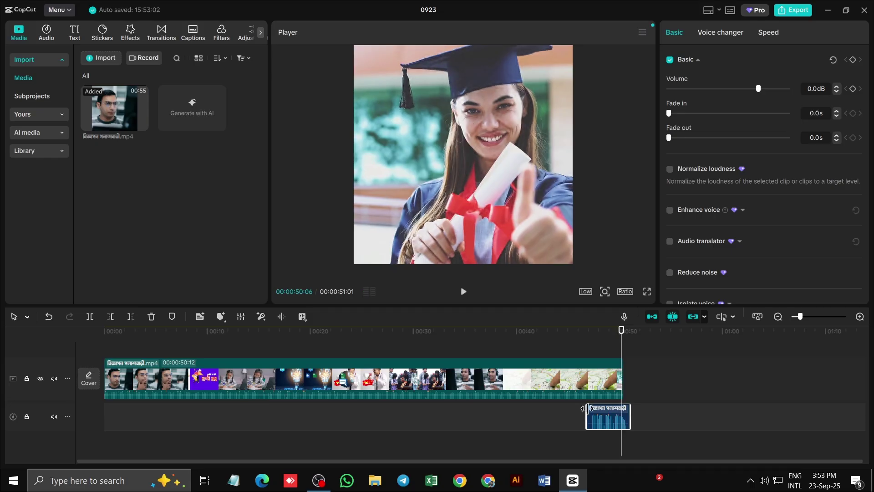
pyautogui.keyDown('ctrl'); pyautogui.scroll(3, 622, 419); pyautogui.keyUp('ctrl')
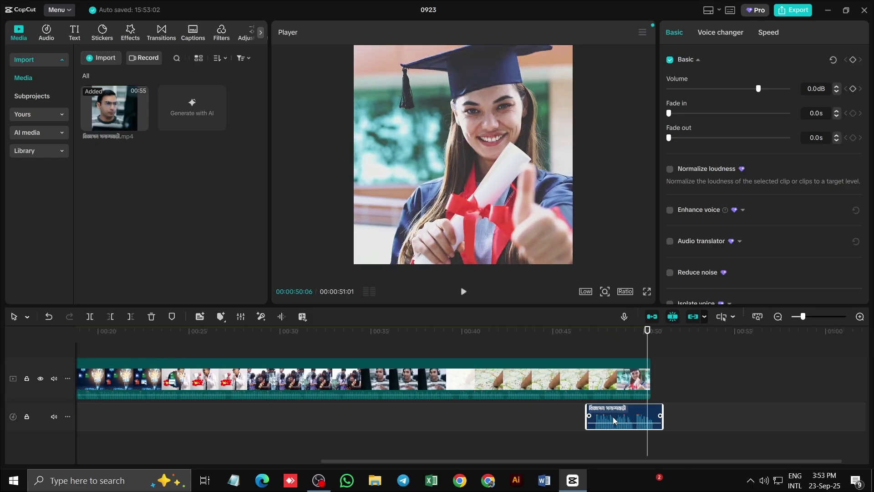
pyautogui.moveTo(611, 417); pyautogui.dragTo(592, 418)
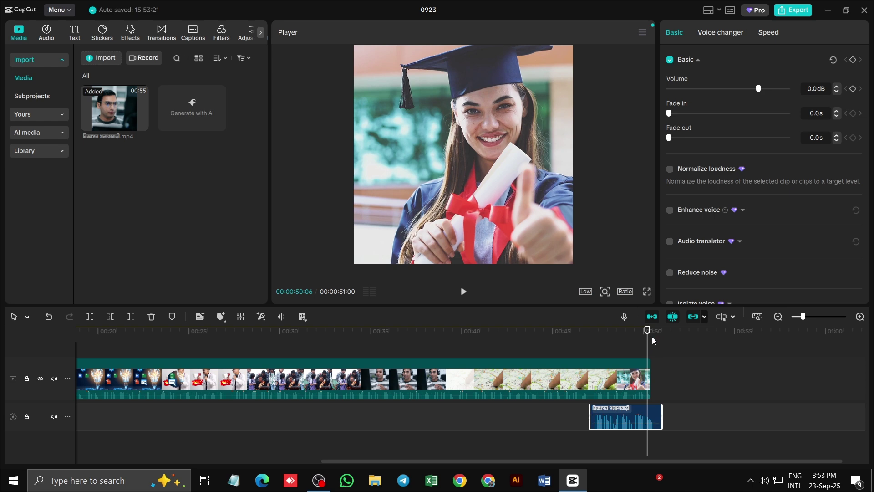
# Trim the audio's right edge to end at 00:50:24 and select the video clip too
pyautogui.click(635, 344)
pyautogui.click(572, 344)
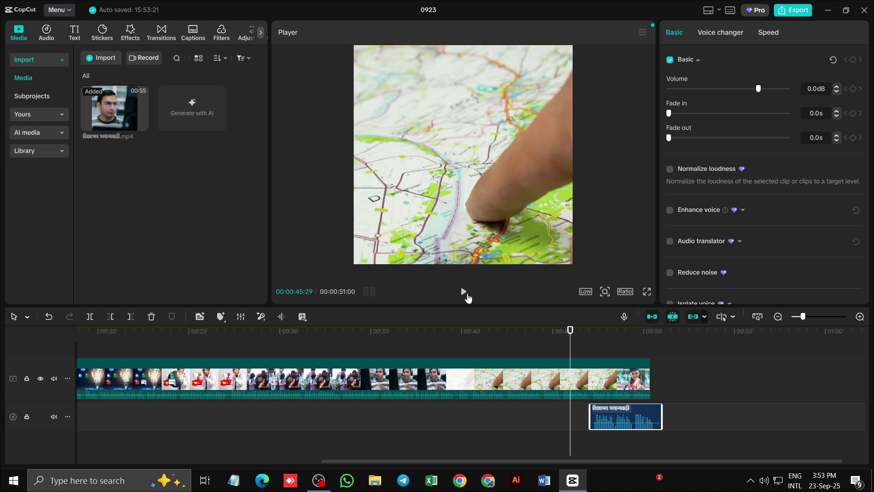
pyautogui.click(463, 292)
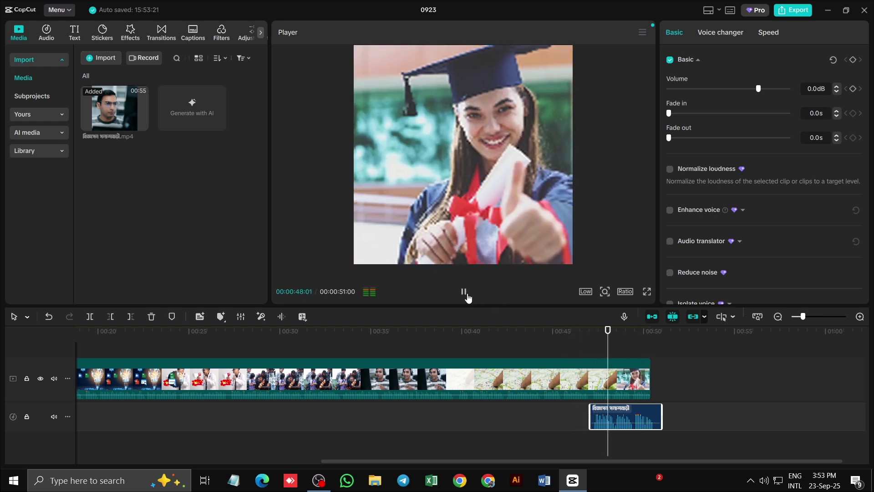
pyautogui.click(464, 294)
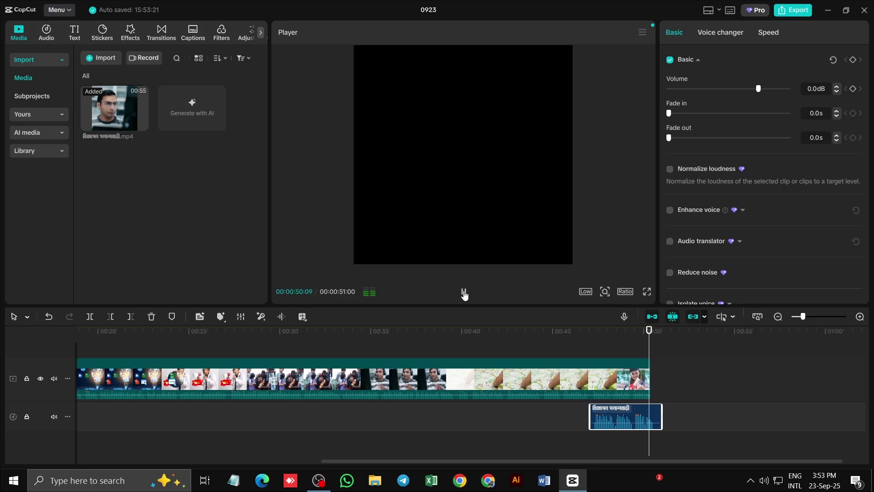
pyautogui.click(658, 332)
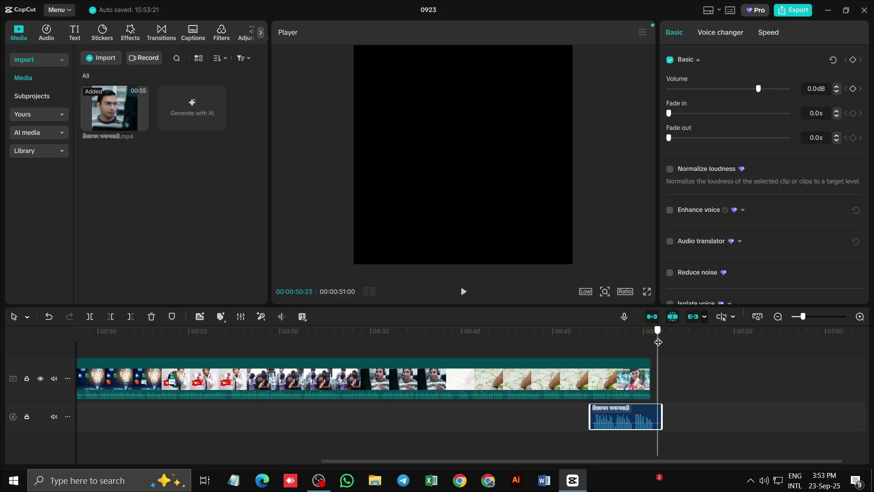
pyautogui.moveTo(655, 424)
pyautogui.mouseDown()
pyautogui.moveTo(667, 418)
pyautogui.moveTo(658, 418)
pyautogui.mouseUp()
pyautogui.click(640, 384)
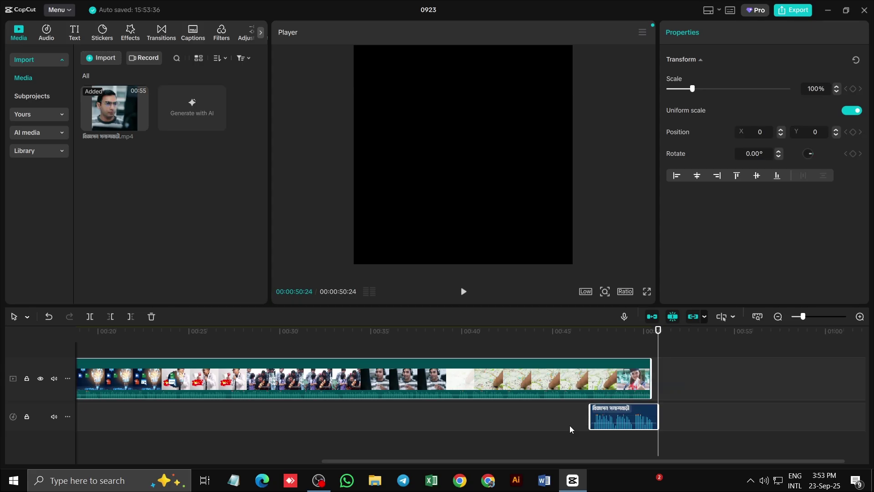
# Merge the selected video and audio into Compound clip1 and play its ending
pyautogui.rightClick(617, 378)
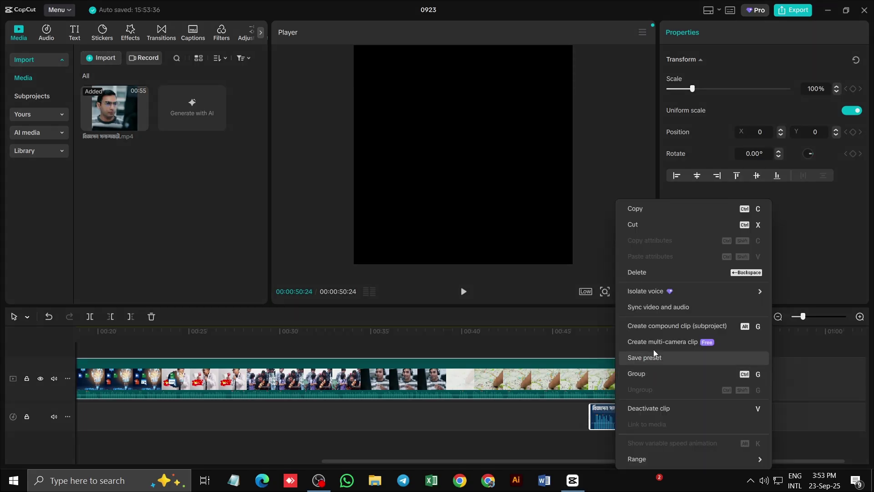
pyautogui.click(686, 327)
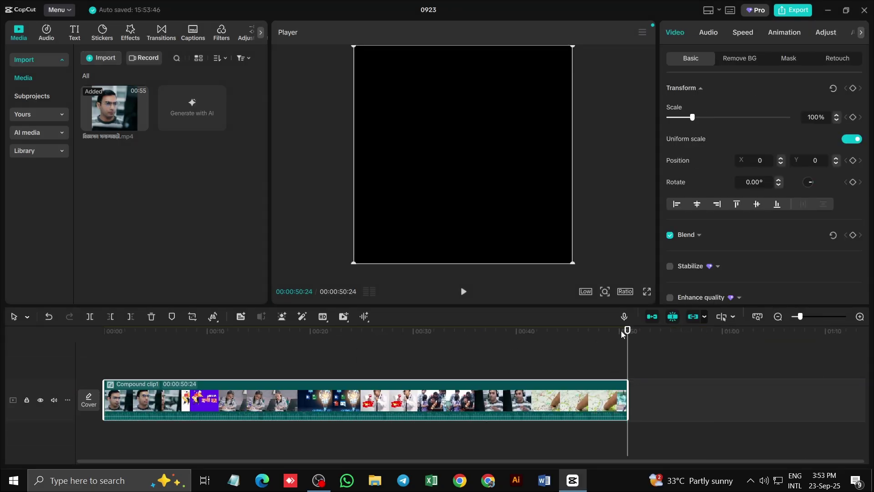
pyautogui.moveTo(622, 335); pyautogui.dragTo(576, 335)
pyautogui.click(463, 291)
# Replay from 00:48, then briefly play the compound clip from the beginning
pyautogui.moveTo(627, 331); pyautogui.dragTo(595, 339)
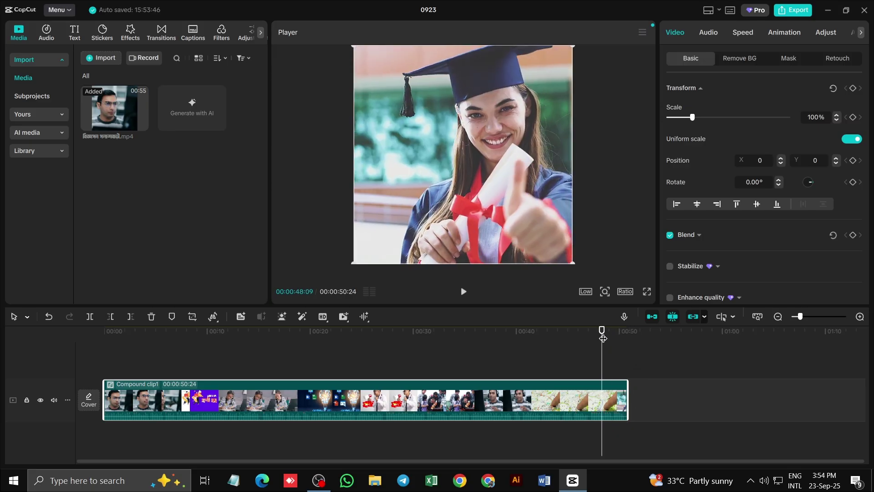
pyautogui.press('space')
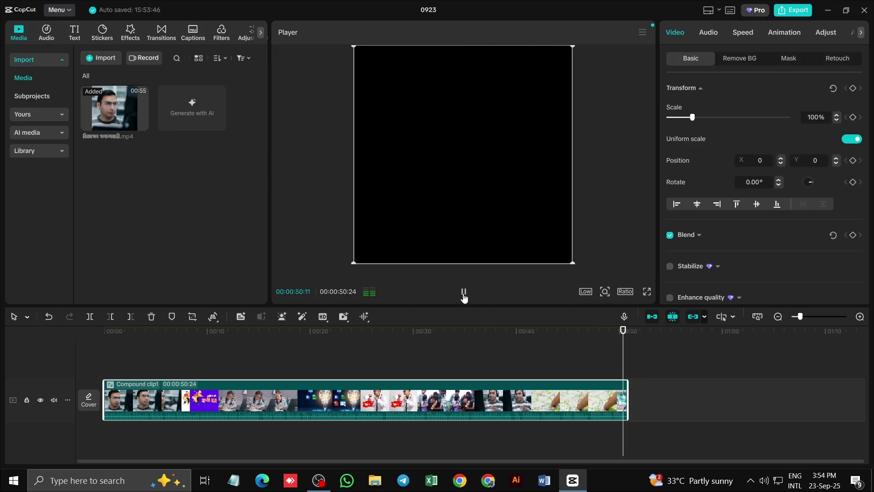
pyautogui.click(463, 293)
pyautogui.click(465, 295)
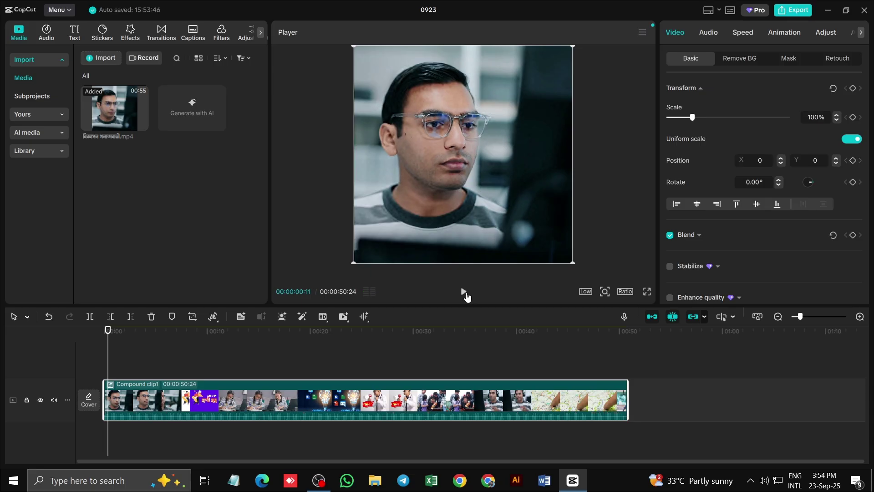
# Give the compound clip a Fade in animation at the start and Fade out at the end
pyautogui.click(777, 38)
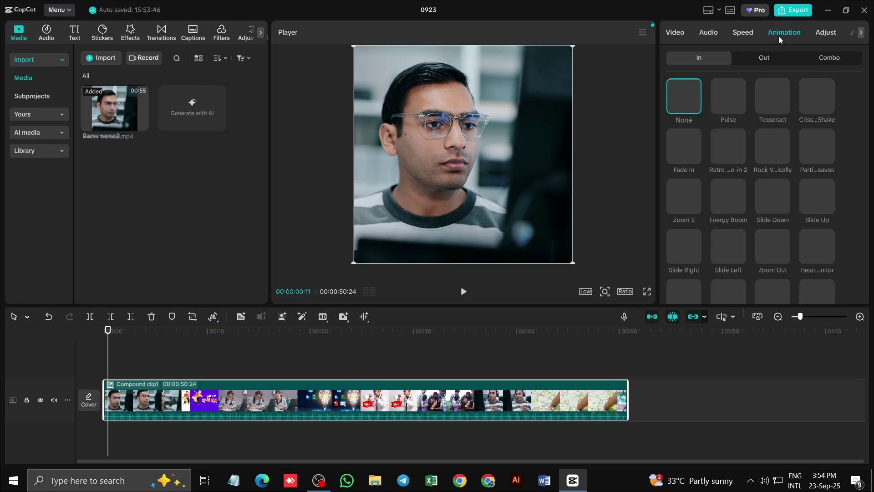
pyautogui.click(860, 32)
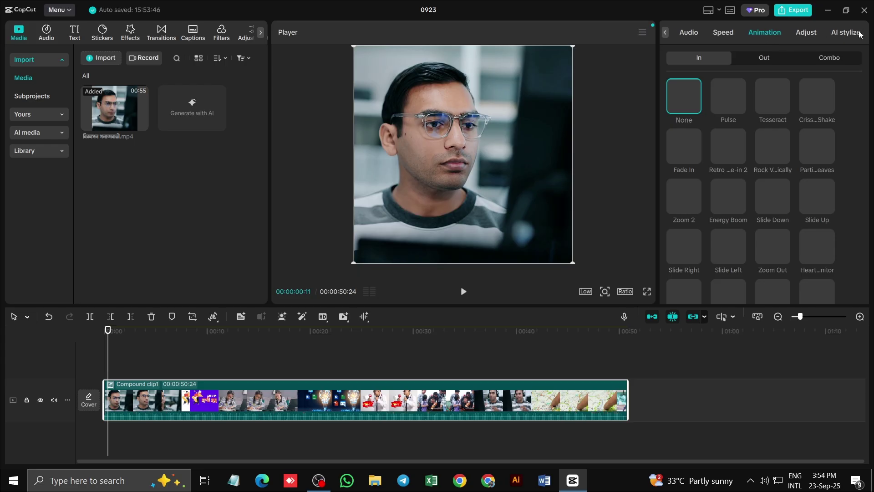
pyautogui.click(860, 33)
pyautogui.click(761, 34)
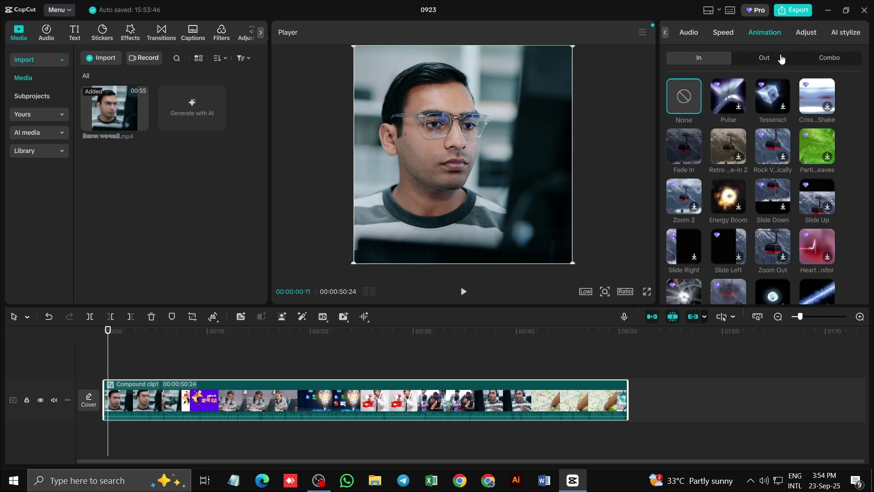
pyautogui.click(685, 149)
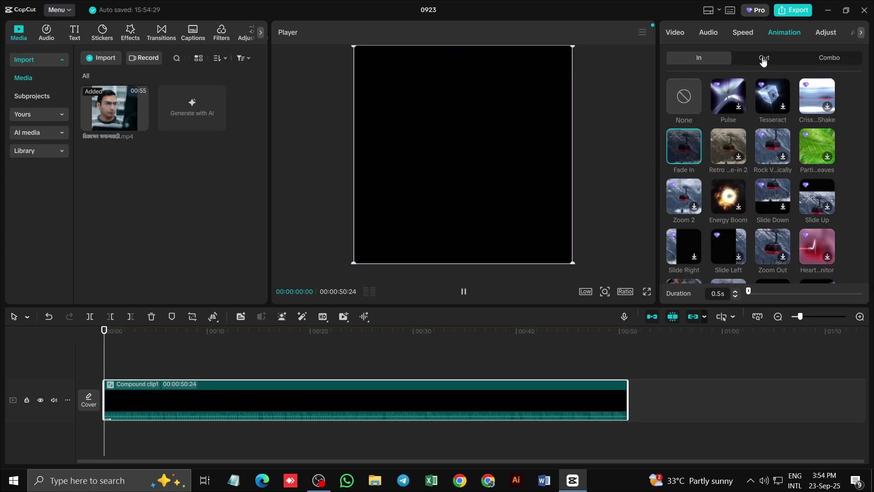
pyautogui.click(760, 58)
pyautogui.click(678, 152)
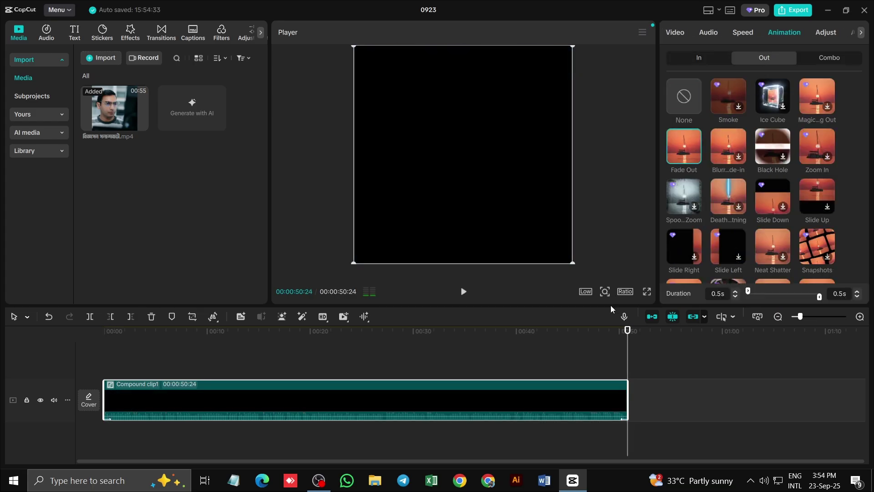
# Preview the fade-in from the start, then play the video's final seconds
pyautogui.click(138, 337)
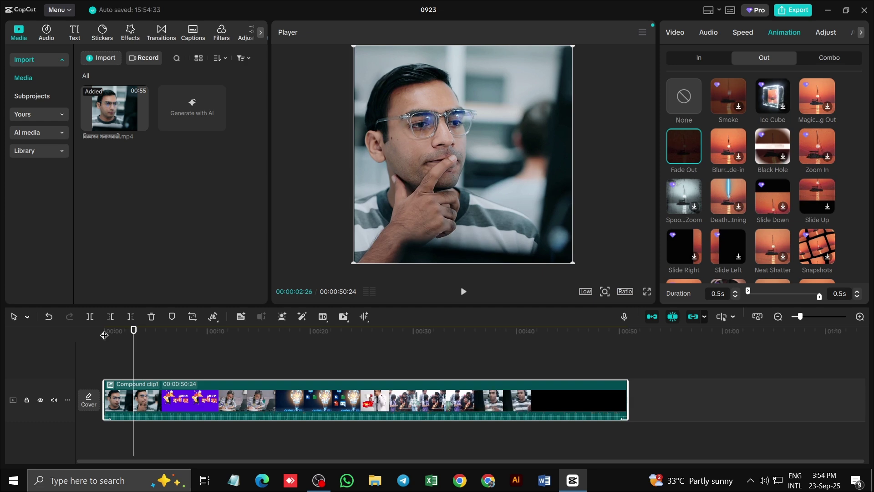
pyautogui.click(105, 335)
pyautogui.click(463, 292)
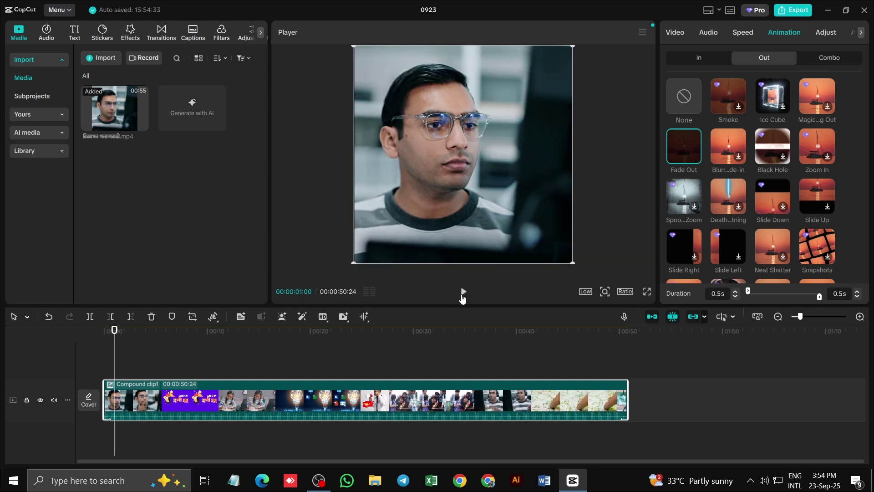
pyautogui.click(613, 350)
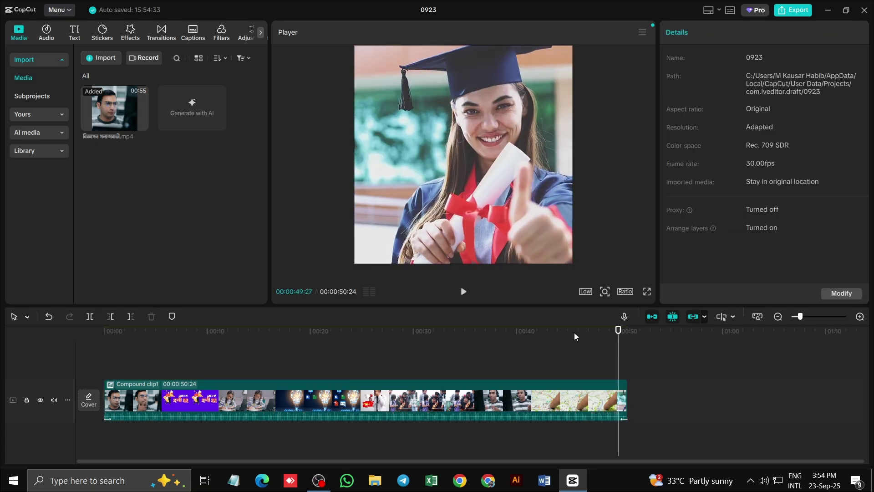
pyautogui.click(463, 291)
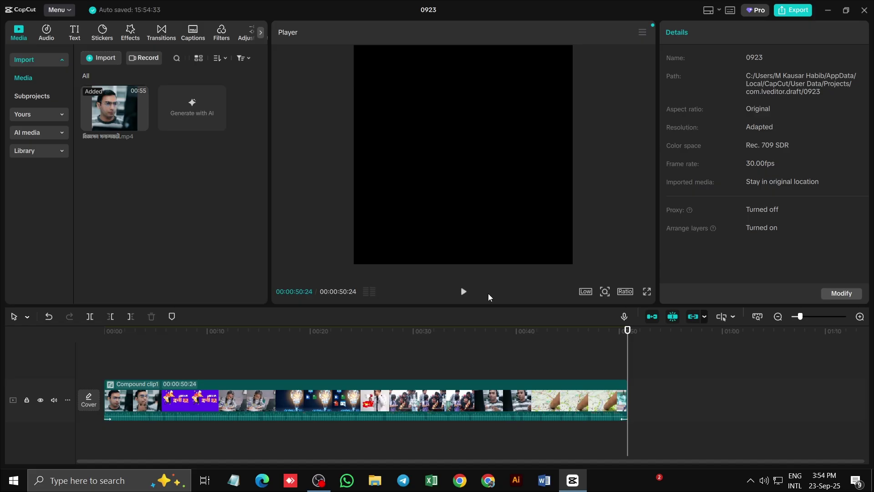
# Switch preview quality from Low to Full, then High, and return the playhead to 00:00:03:23
pyautogui.moveTo(623, 336); pyautogui.dragTo(284, 332)
pyautogui.click(586, 290)
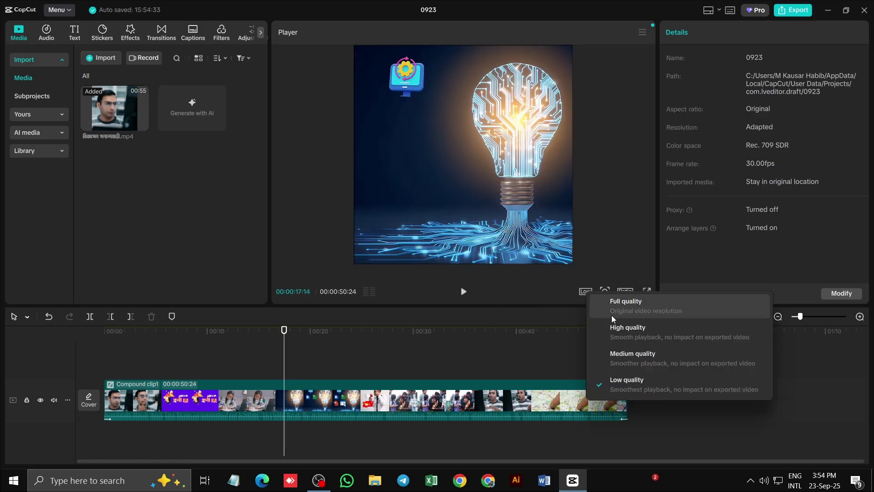
pyautogui.click(610, 315)
pyautogui.click(586, 293)
pyautogui.click(613, 330)
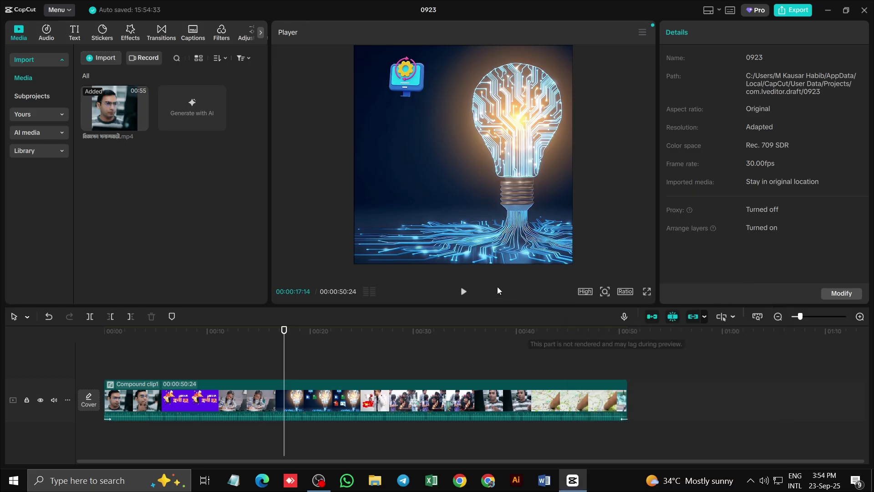
pyautogui.moveTo(283, 335); pyautogui.dragTo(85, 361)
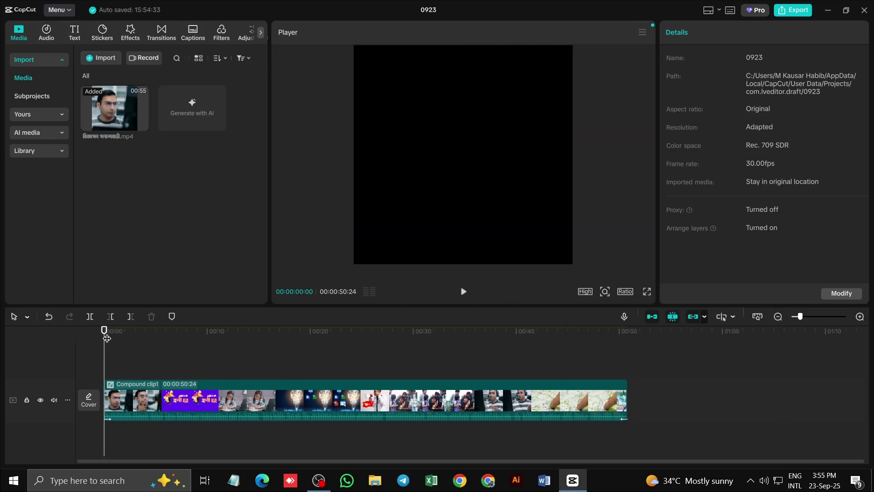
pyautogui.moveTo(107, 337); pyautogui.dragTo(143, 338)
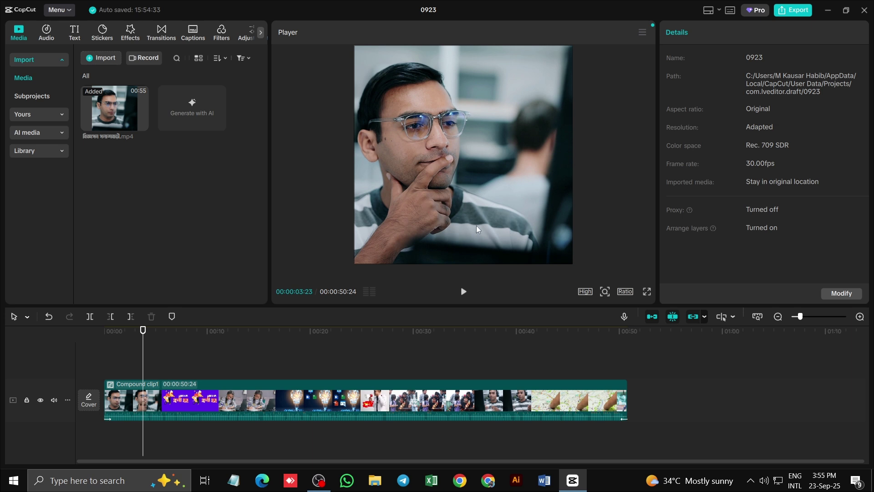
# Open a maximised Chrome window under another profile loading canva.com, then return to CapCut
pyautogui.click(488, 480)
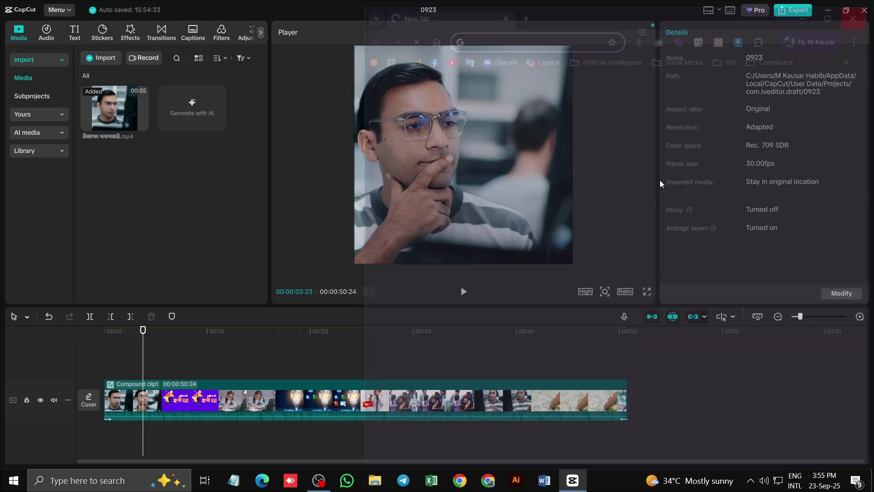
pyautogui.click(461, 481)
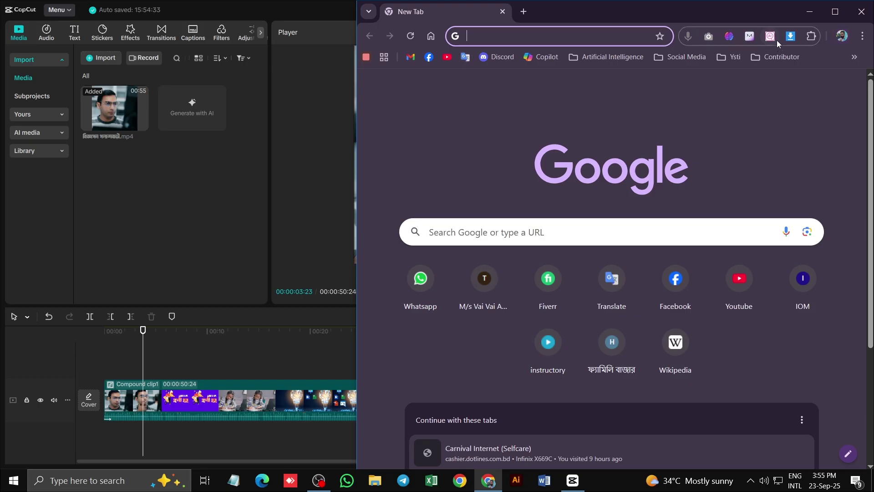
pyautogui.click(841, 35)
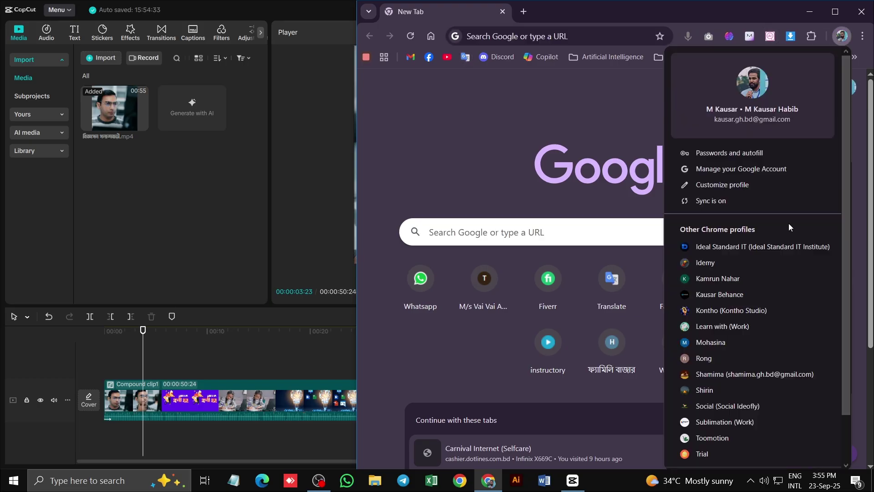
pyautogui.click(705, 404)
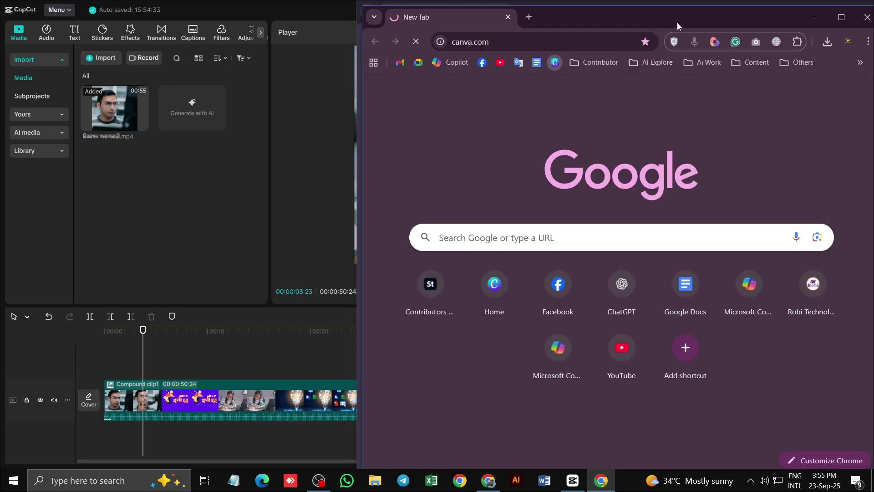
pyautogui.moveTo(742, 14); pyautogui.dragTo(569, 15)
pyautogui.click(667, 19)
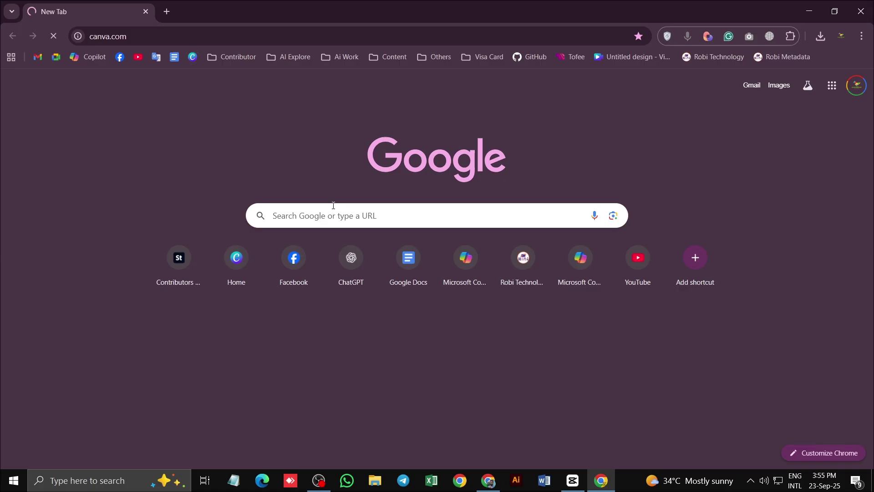
pyautogui.moveTo(489, 484)
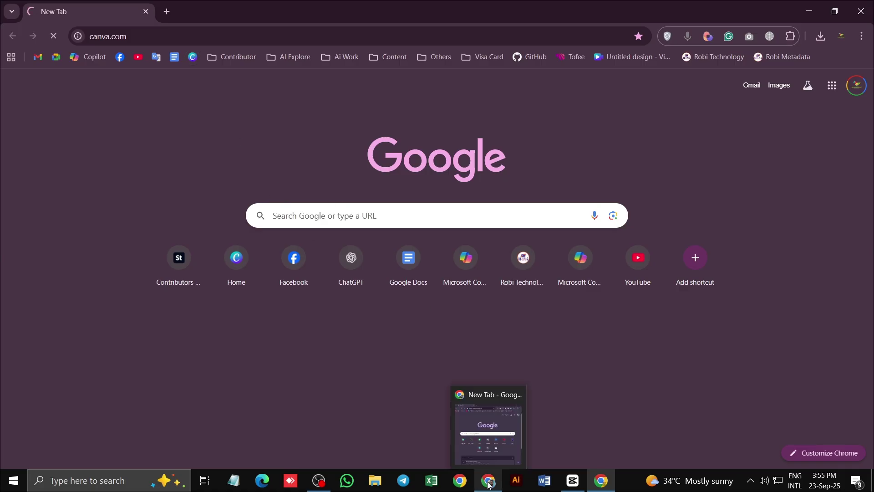
pyautogui.click(573, 480)
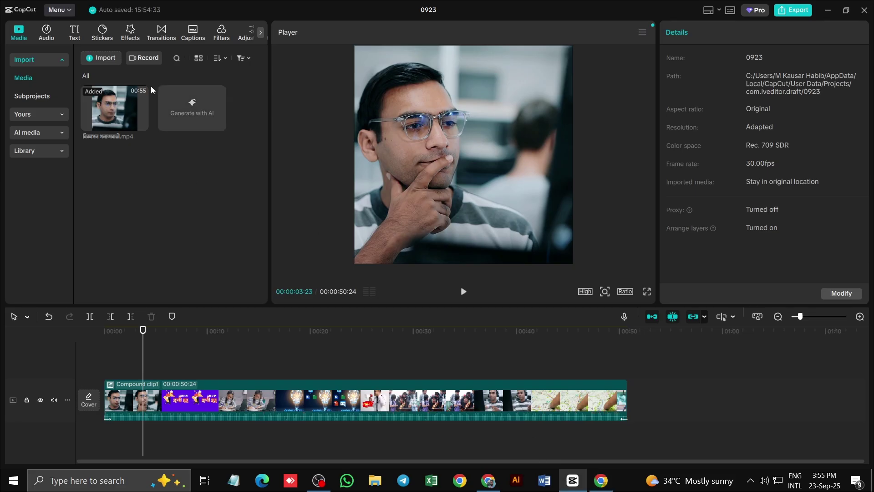
# Generate auto captions with Bengali spoken language and no bilingual captions, then view Canva Home in Chrome
pyautogui.click(194, 34)
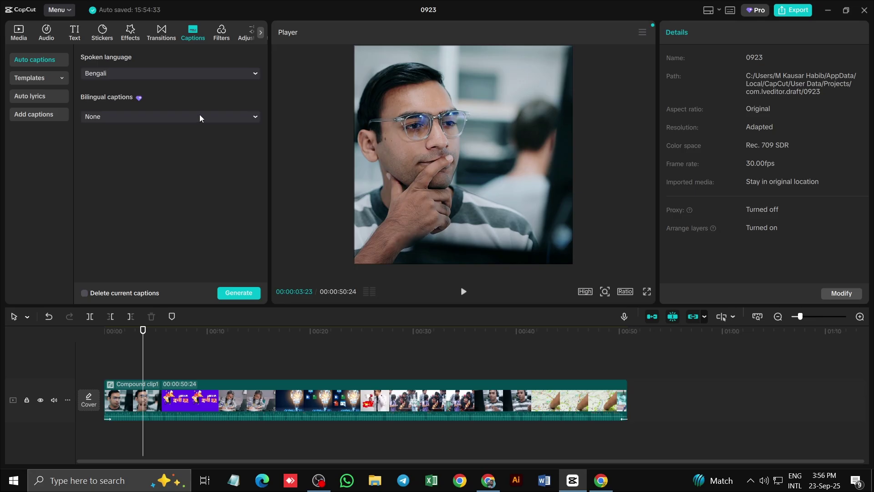
pyautogui.click(97, 75)
pyautogui.click(97, 129)
pyautogui.click(125, 119)
pyautogui.click(184, 96)
pyautogui.click(232, 293)
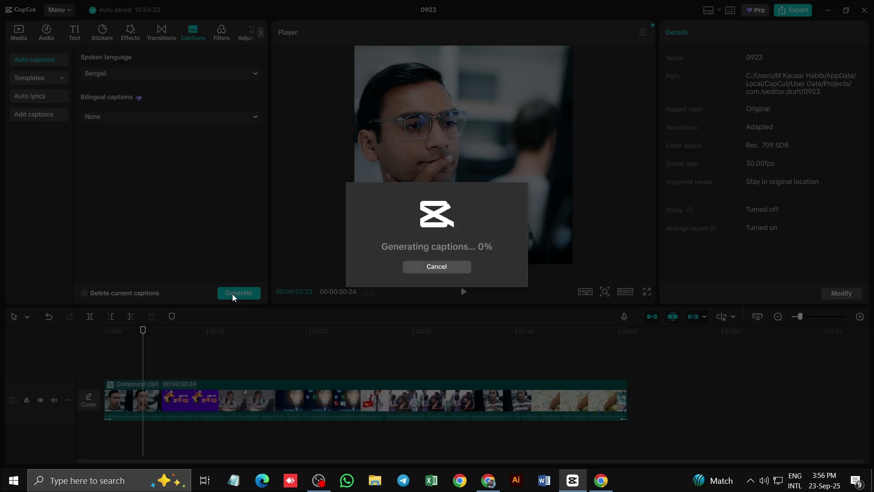
pyautogui.click(601, 480)
pyautogui.scroll(-3, 111, 268)
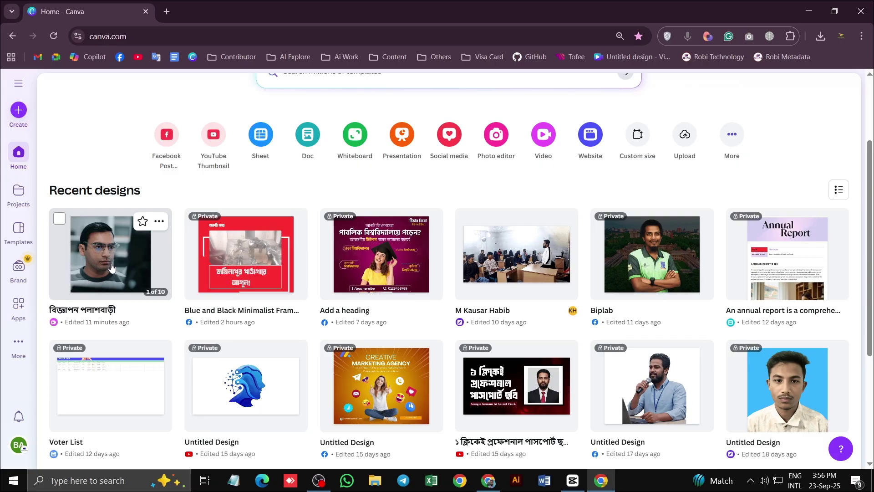
# Open the বিজ্ঞাপন পলাশবাড়ী design and append a blank page 11 at the end
pyautogui.click(111, 267)
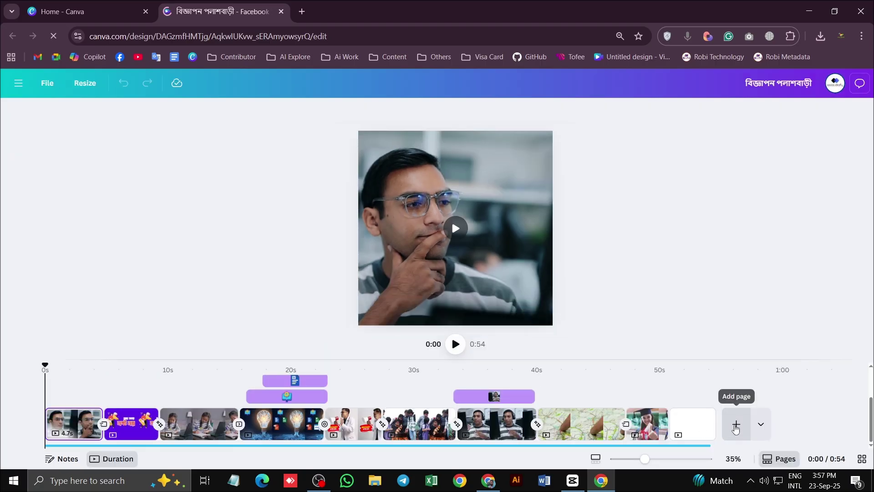
pyautogui.click(736, 424)
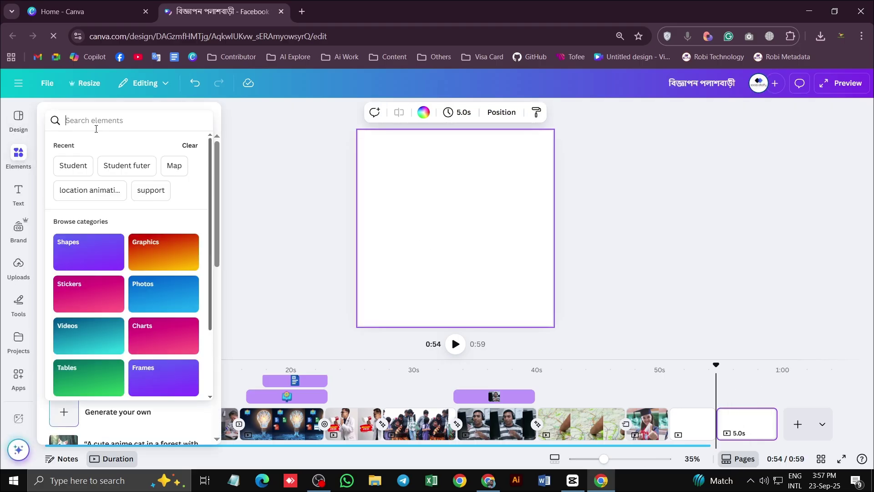
# Search Elements for black gradient and add a gradient graphic to the new page
pyautogui.write('black')
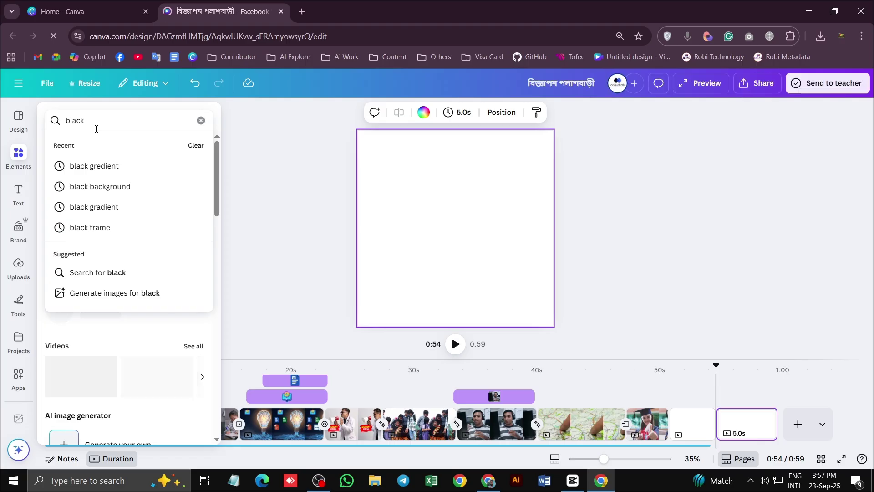
pyautogui.click(116, 167)
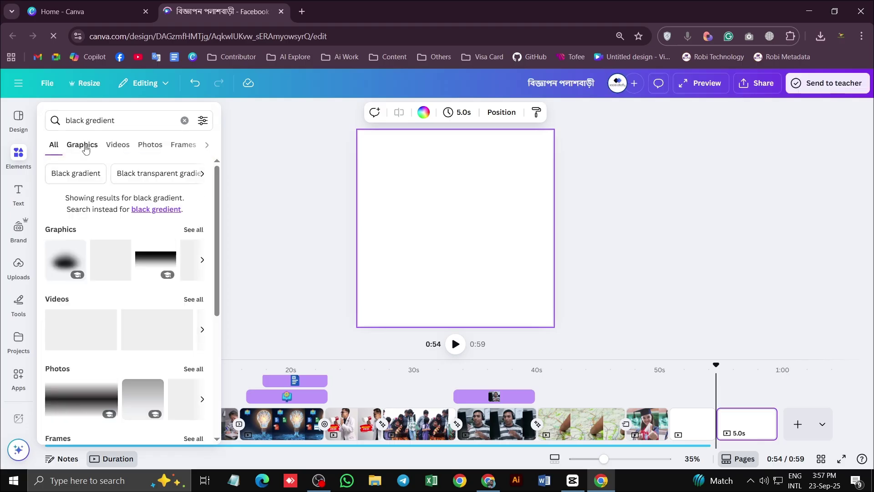
pyautogui.click(85, 149)
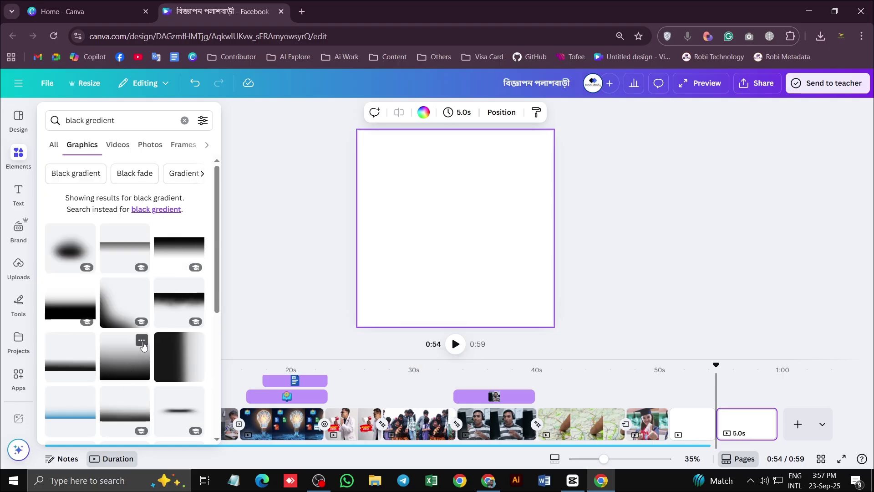
pyautogui.scroll(-3, 187, 273)
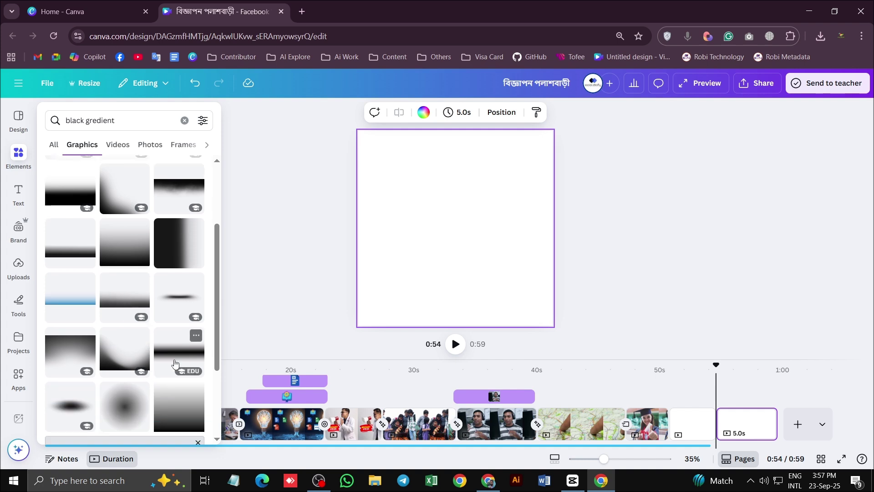
pyautogui.scroll(3, 132, 310)
pyautogui.click(181, 252)
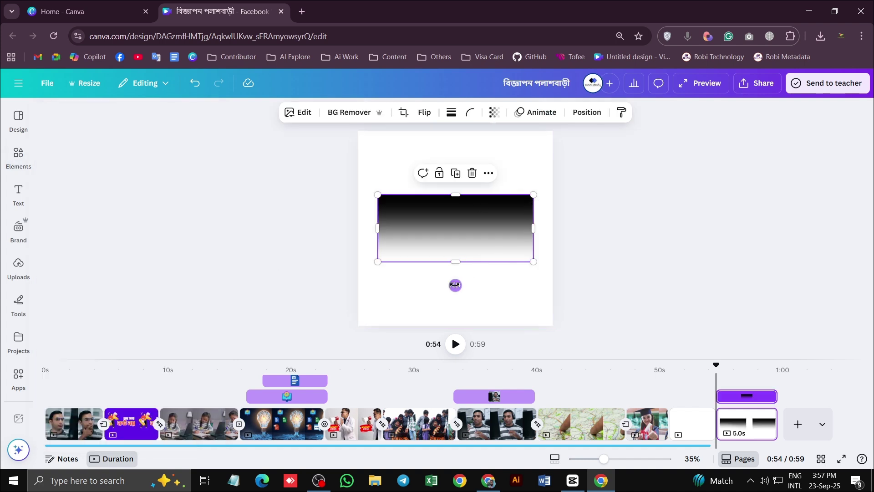
# Rotate the gradient 180° so black is at the bottom, then enlarge and centre it along the bottom edge
pyautogui.moveTo(455, 285); pyautogui.dragTo(455, 177)
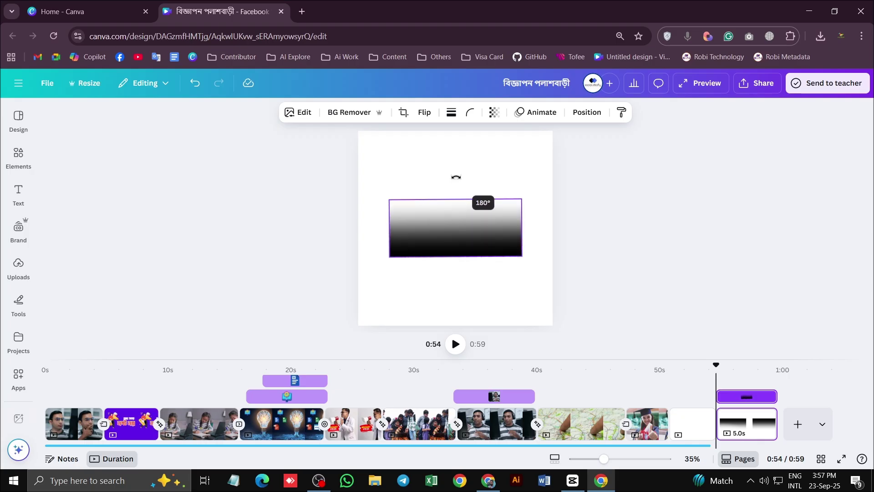
pyautogui.moveTo(521, 256); pyautogui.dragTo(610, 293)
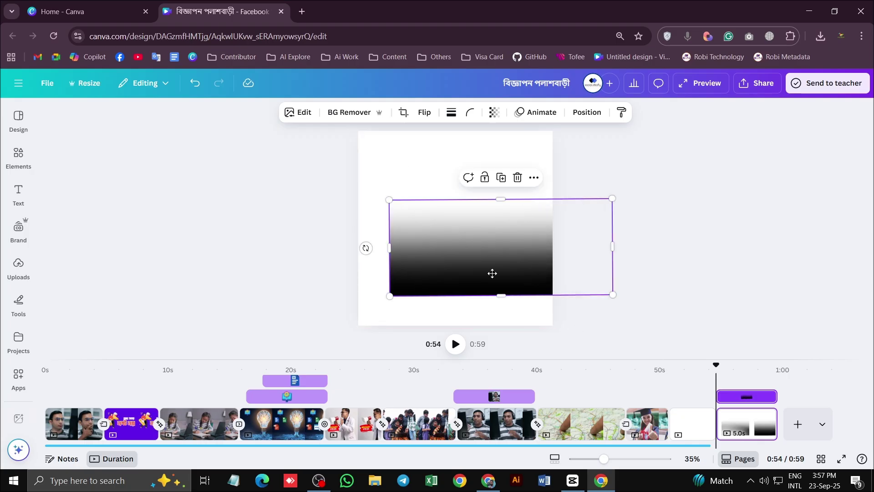
pyautogui.moveTo(492, 273); pyautogui.dragTo(461, 300)
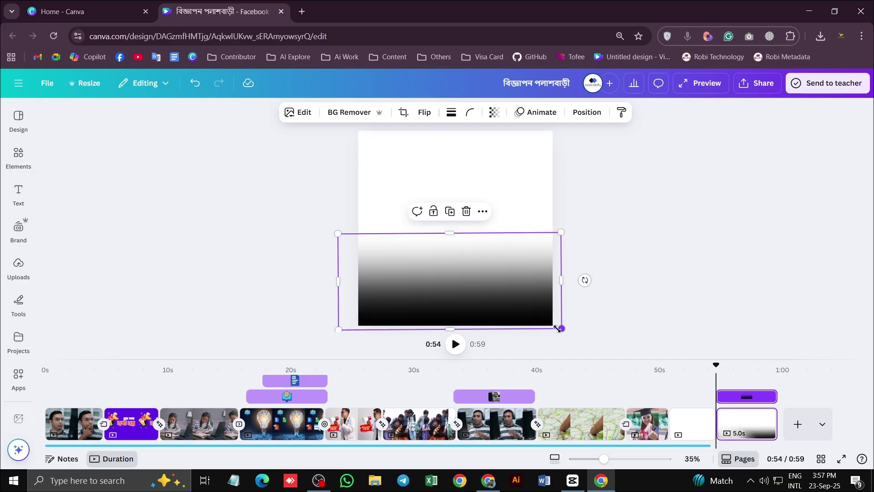
pyautogui.moveTo(561, 328); pyautogui.dragTo(577, 349)
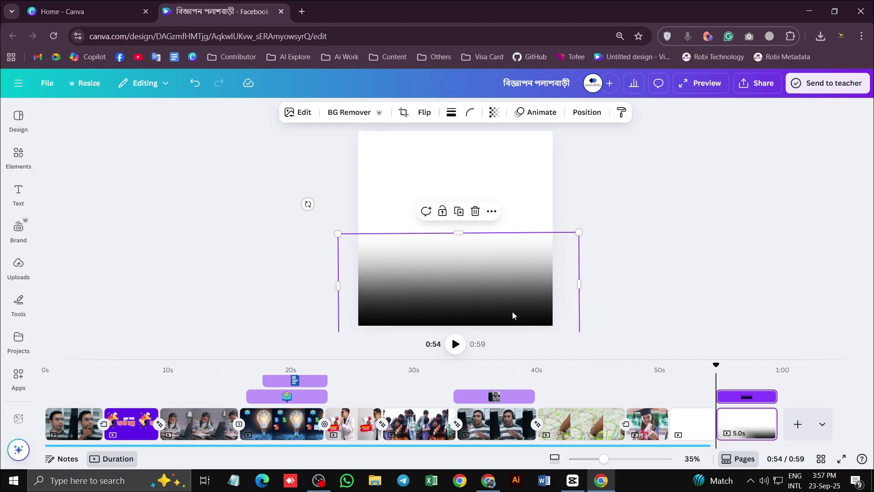
pyautogui.moveTo(415, 284); pyautogui.dragTo(411, 277)
pyautogui.moveTo(466, 275); pyautogui.dragTo(464, 275)
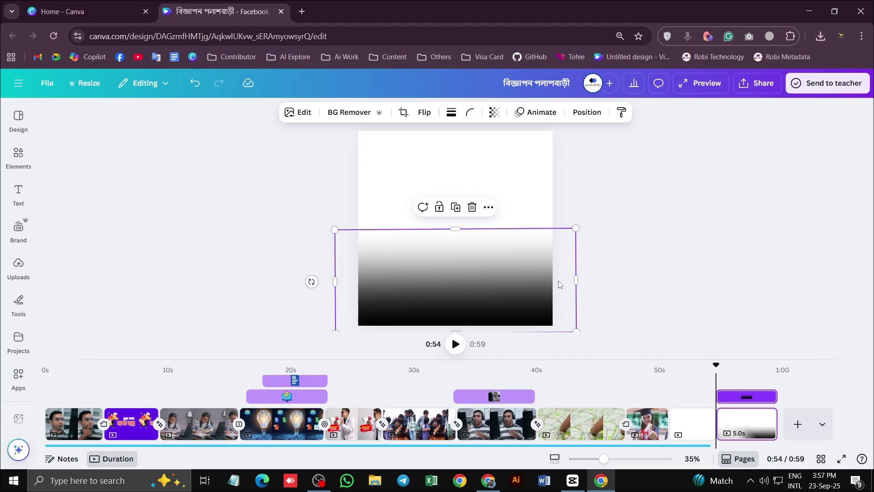
pyautogui.click(673, 323)
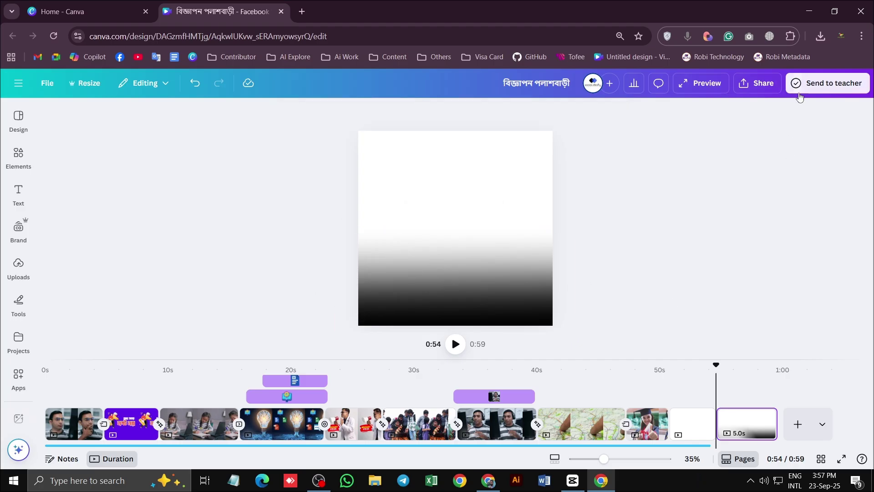
# In Share > Download, select Page 11 as the only page to export
pyautogui.click(757, 87)
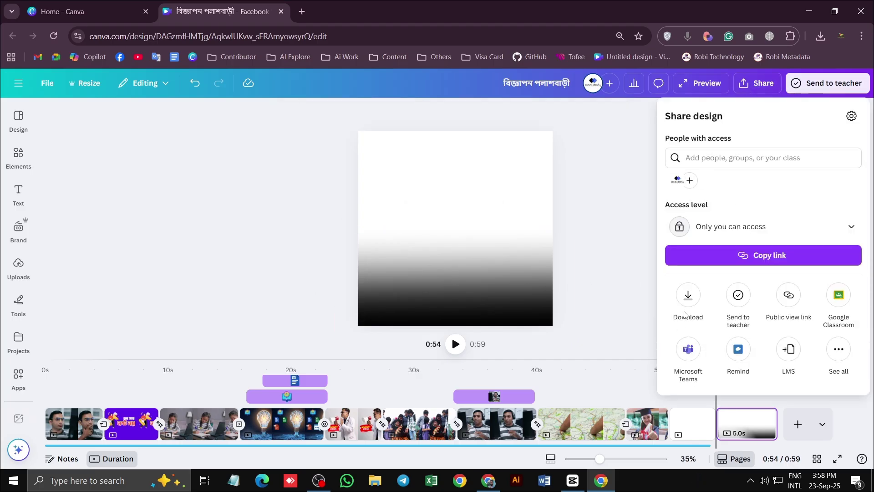
pyautogui.click(686, 301)
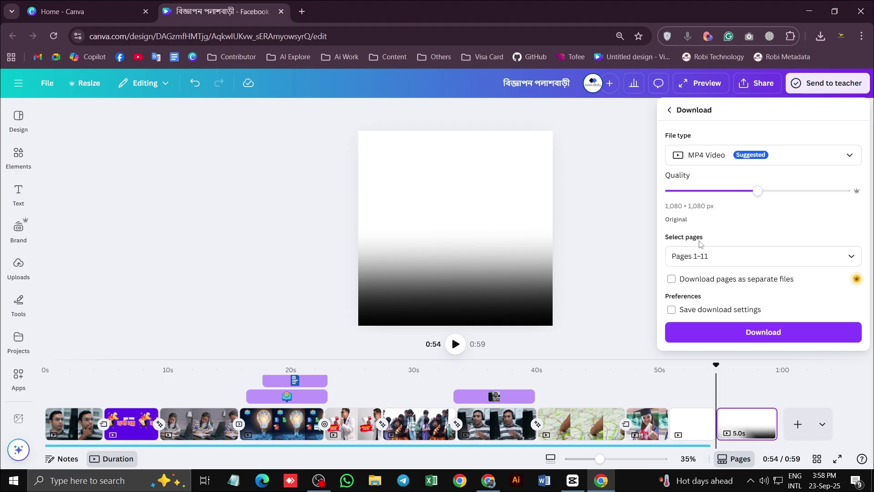
pyautogui.click(703, 256)
pyautogui.click(683, 306)
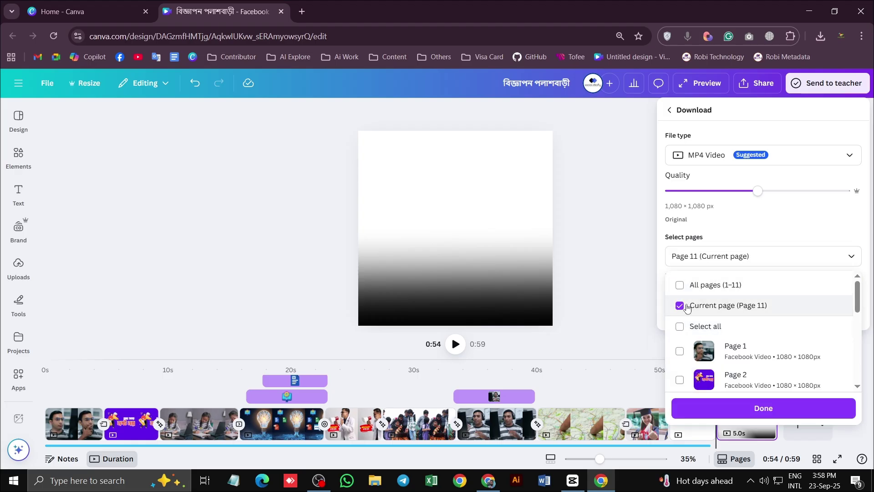
pyautogui.scroll(-5, 770, 323)
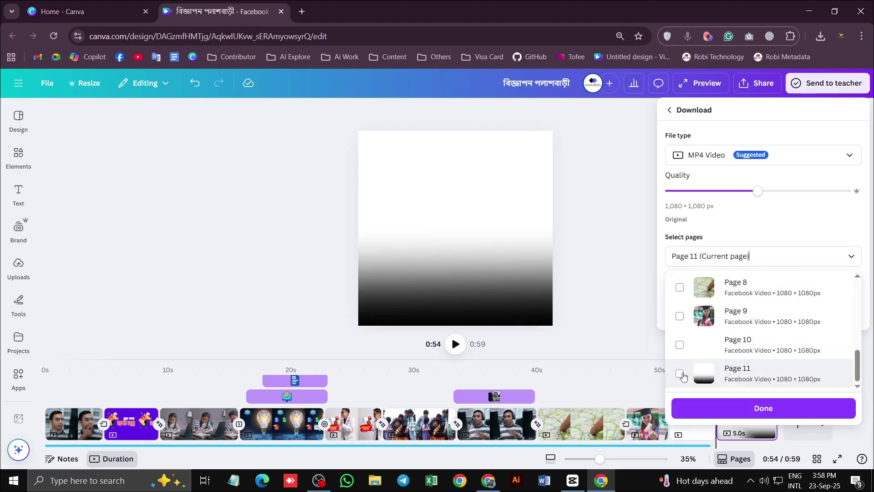
pyautogui.click(679, 373)
pyautogui.click(749, 408)
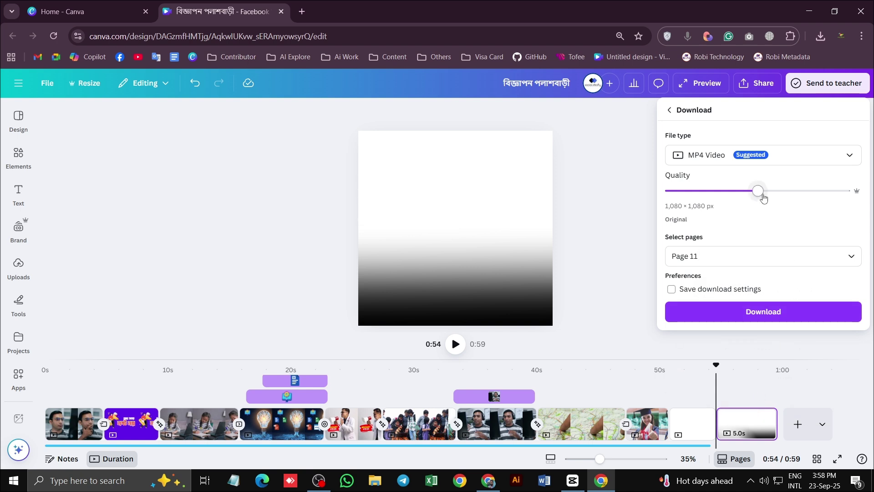
# Download it as a PNG with transparent background at size 1.5× (1,620 × 1,620 px)
pyautogui.click(747, 161)
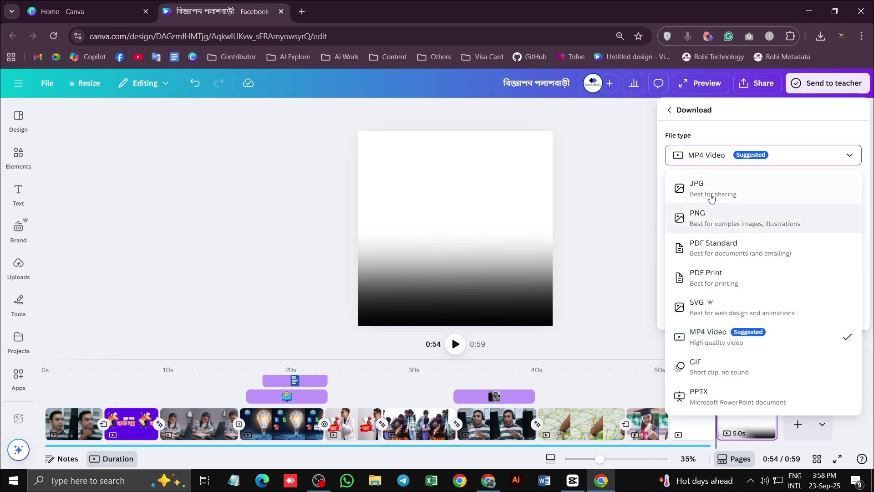
pyautogui.click(711, 221)
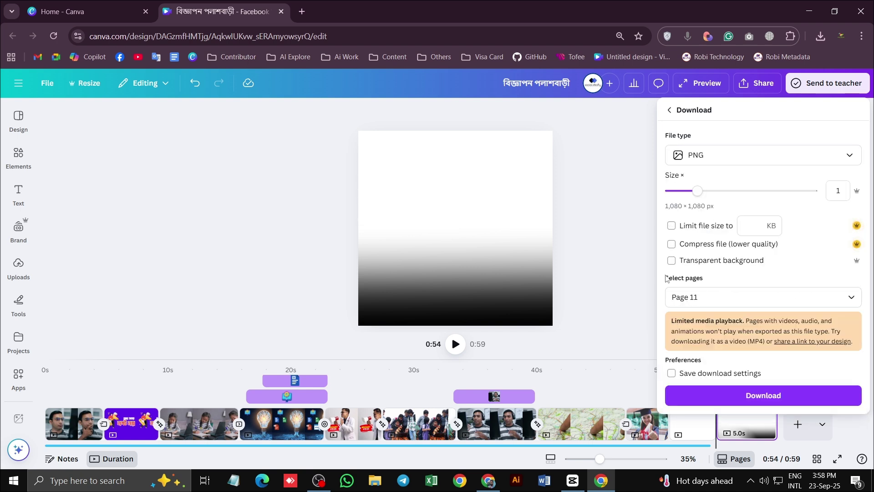
pyautogui.click(719, 261)
pyautogui.moveTo(704, 197); pyautogui.dragTo(730, 194)
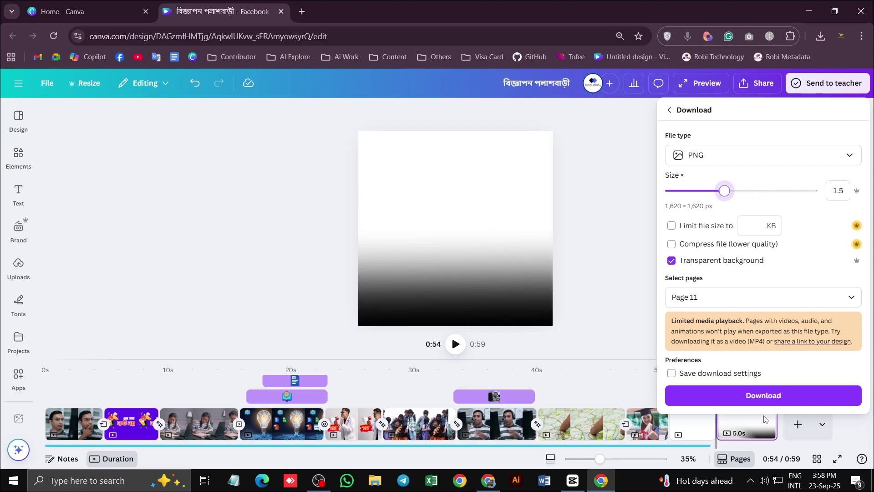
pyautogui.click(752, 395)
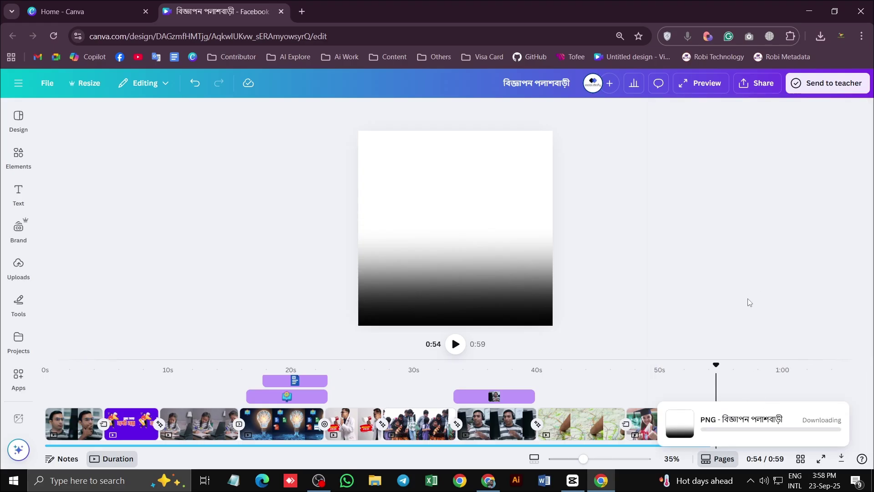
# Play the captioned video preview in CapCut, stop it, and rewind to the start
pyautogui.click(570, 487)
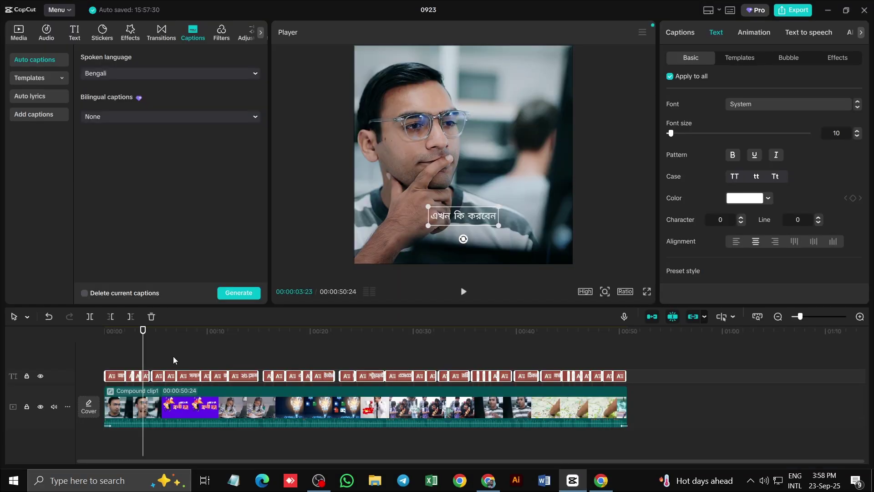
pyautogui.click(463, 292)
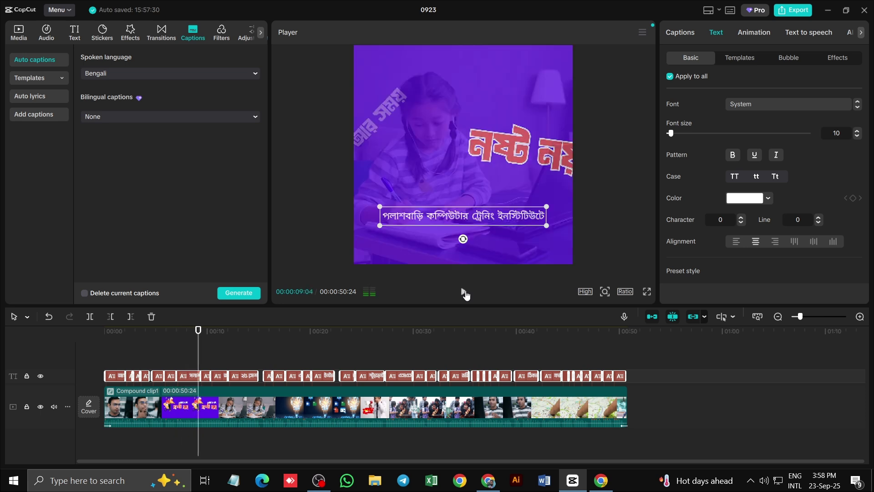
pyautogui.click(464, 291)
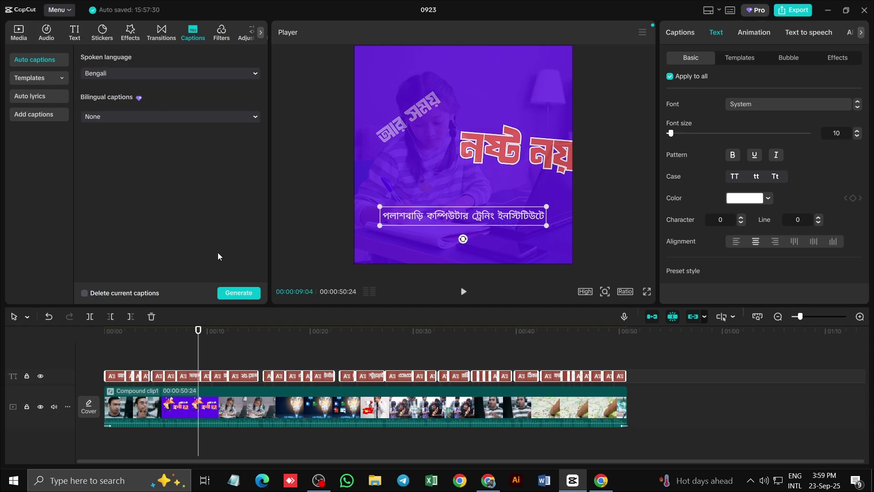
pyautogui.moveTo(200, 335); pyautogui.dragTo(77, 341)
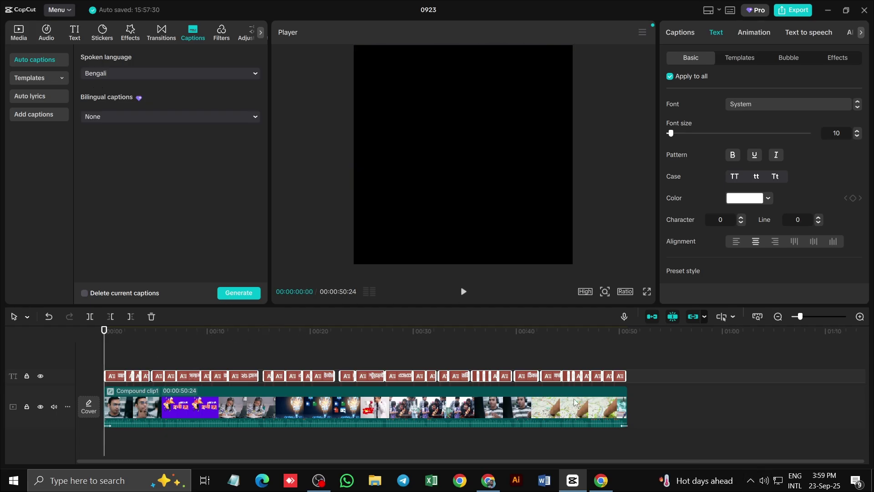
# Confirm in Chrome's download history that the gradient PNG finished downloading
pyautogui.click(596, 480)
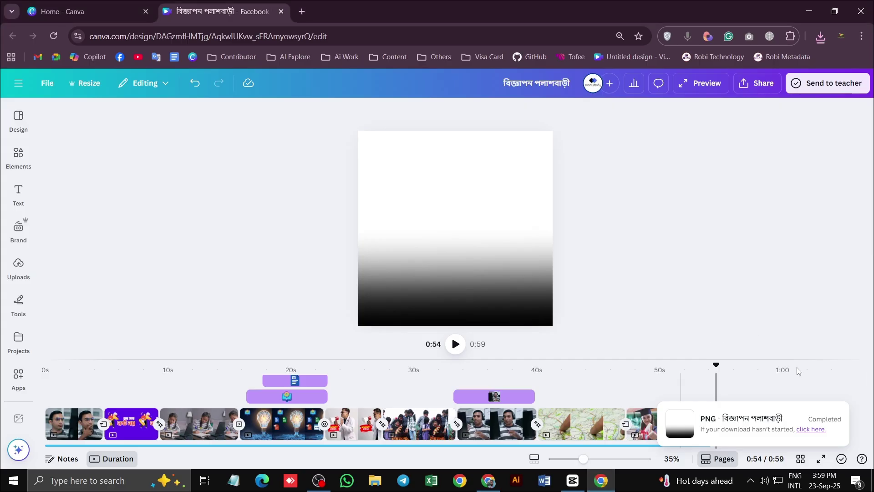
pyautogui.click(820, 36)
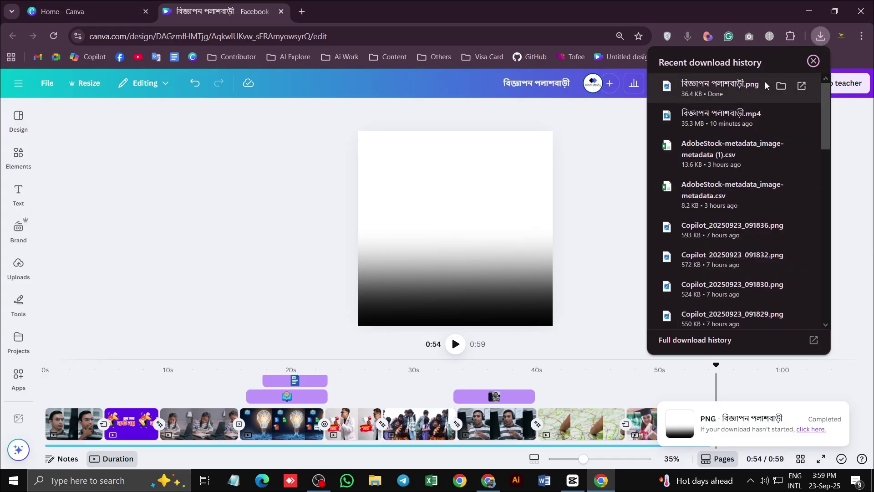
pyautogui.click(572, 480)
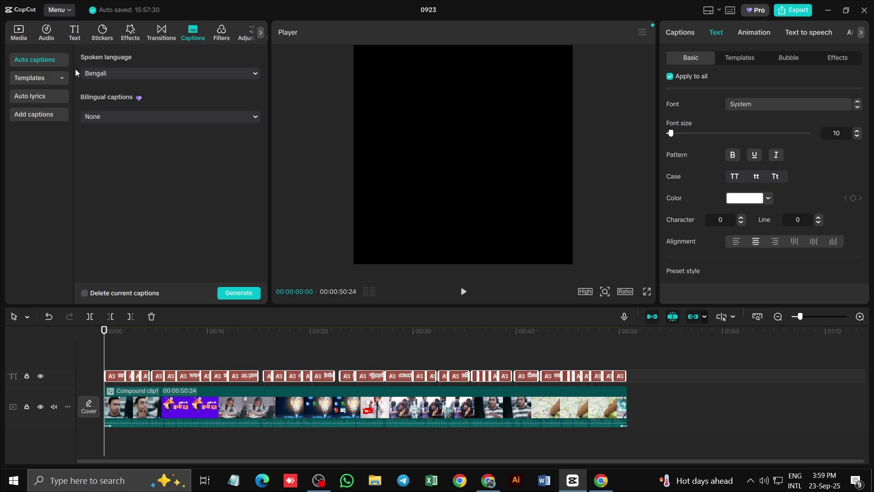
# Import the downloaded gradient PNG into the media library and add it to the timeline
pyautogui.click(28, 36)
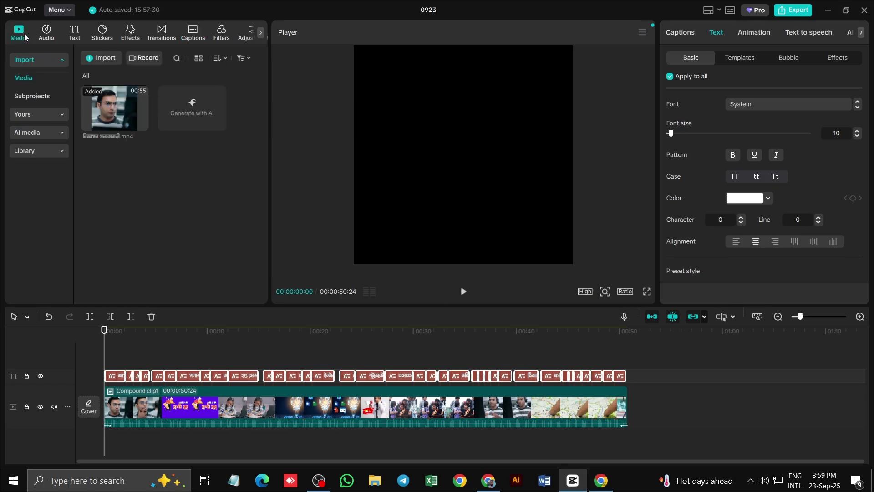
pyautogui.click(102, 61)
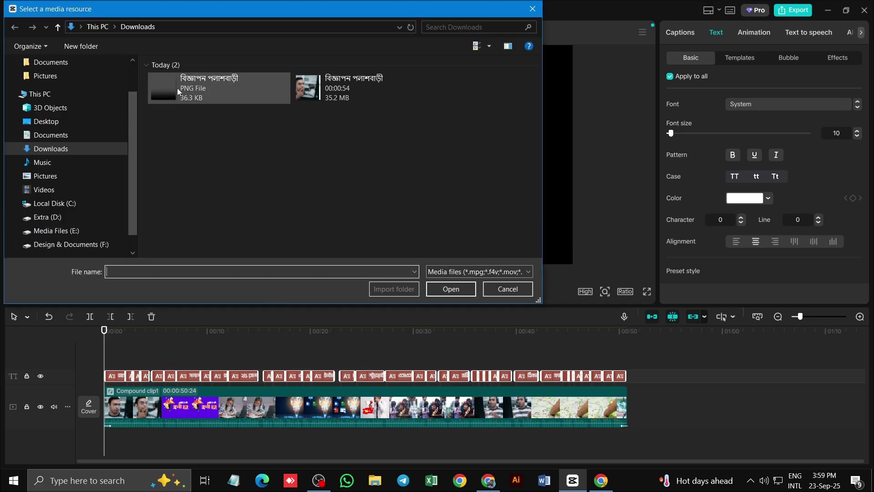
pyautogui.click(194, 88)
pyautogui.click(460, 288)
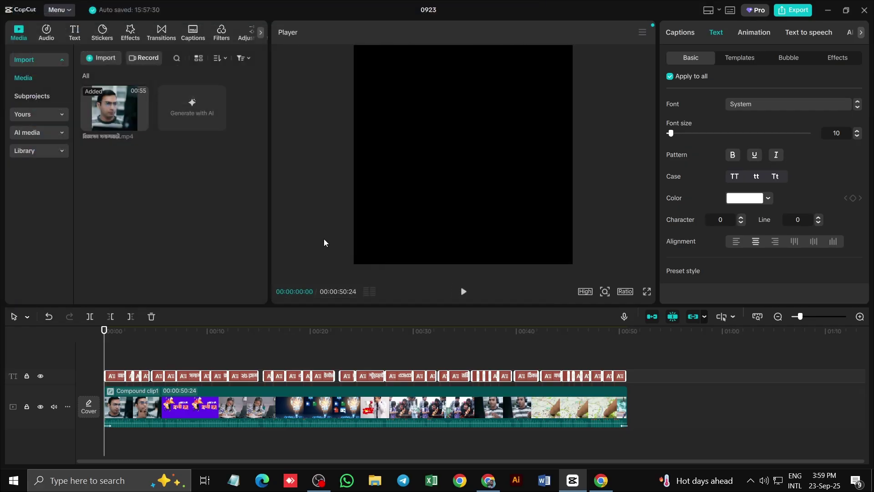
pyautogui.click(220, 124)
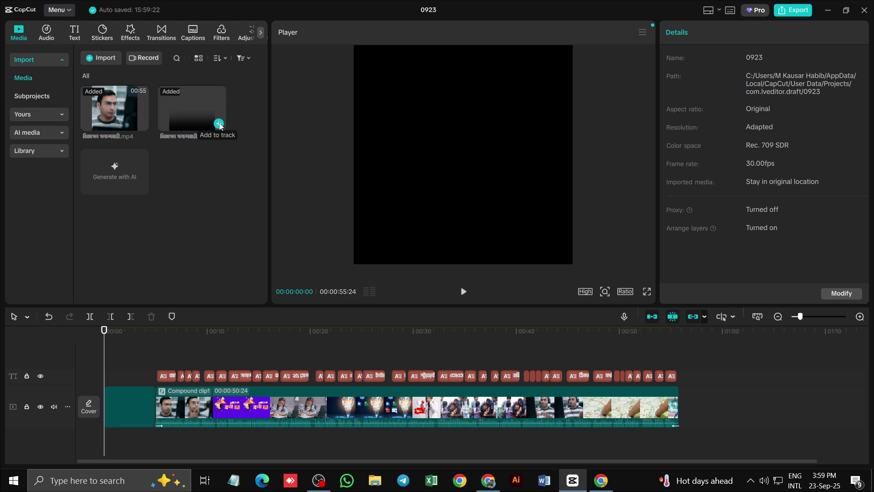
# Put the PNG on its own track, stretch it to 00:00:50:24, and place it beneath the captions
pyautogui.moveTo(136, 406); pyautogui.dragTo(122, 345)
pyautogui.moveTo(157, 383); pyautogui.dragTo(627, 386)
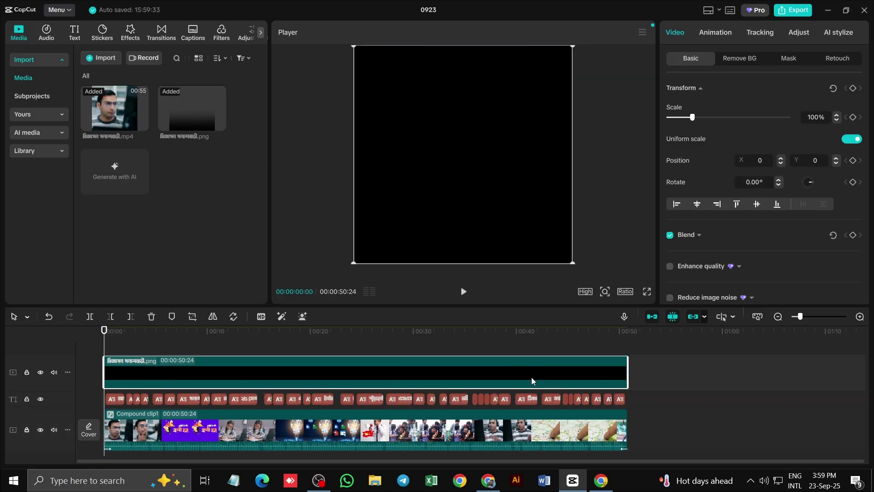
pyautogui.click(93, 398)
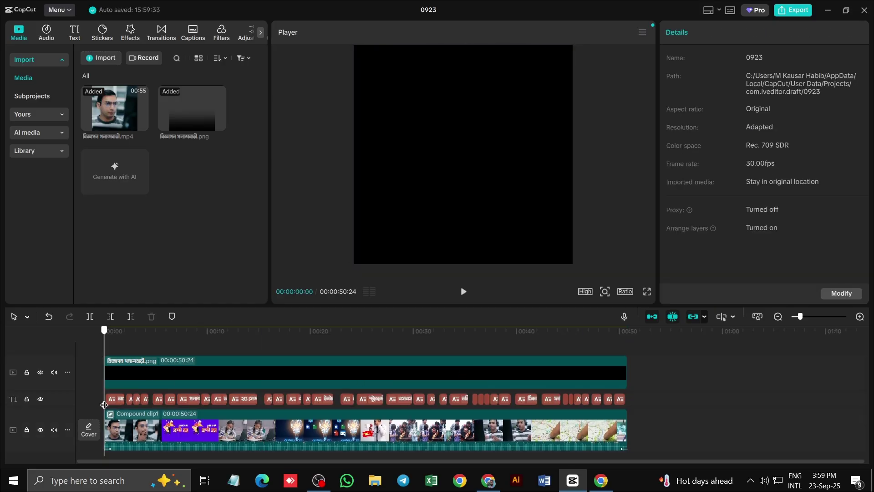
pyautogui.moveTo(147, 368); pyautogui.dragTo(151, 413)
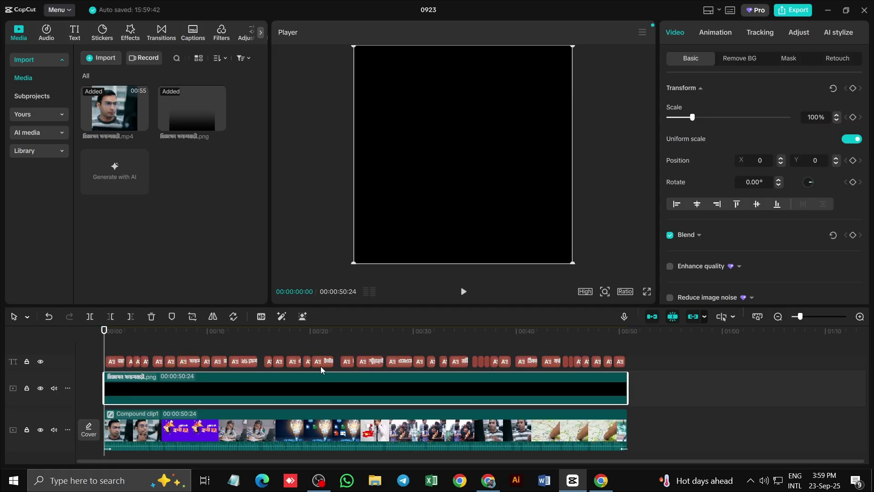
# Scrub forward, recentre the gradient overlay in the frame, and preview it briefly
pyautogui.moveTo(106, 338); pyautogui.dragTo(149, 337)
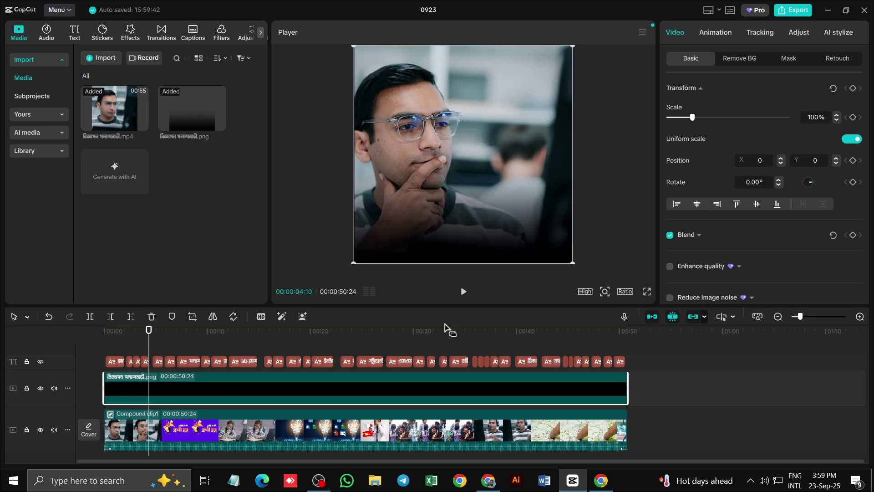
pyautogui.moveTo(484, 224); pyautogui.dragTo(430, 228)
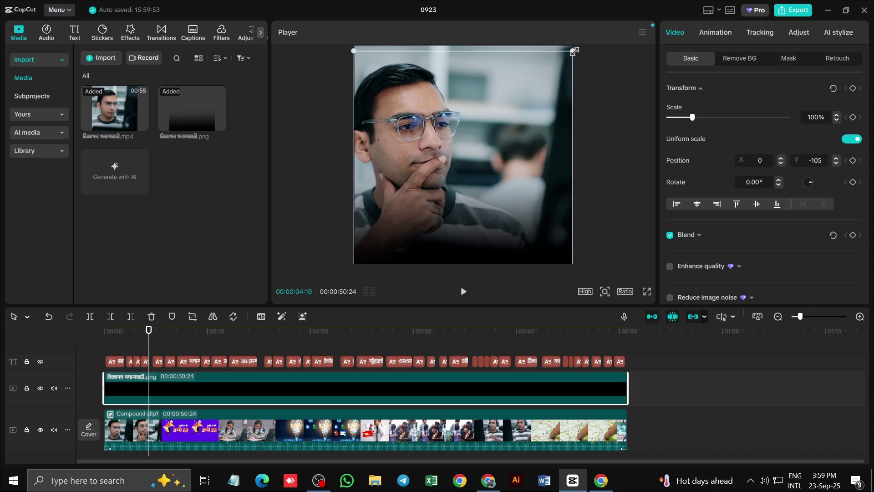
pyautogui.moveTo(523, 107); pyautogui.dragTo(523, 99)
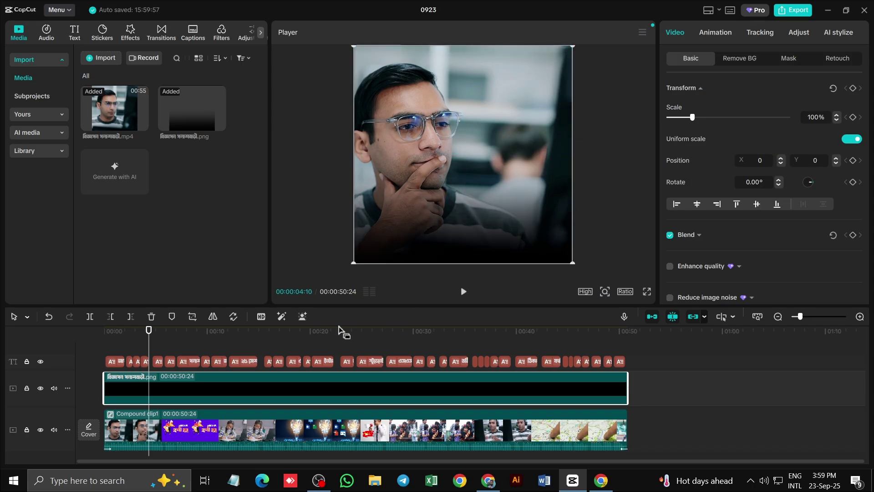
pyautogui.click(461, 296)
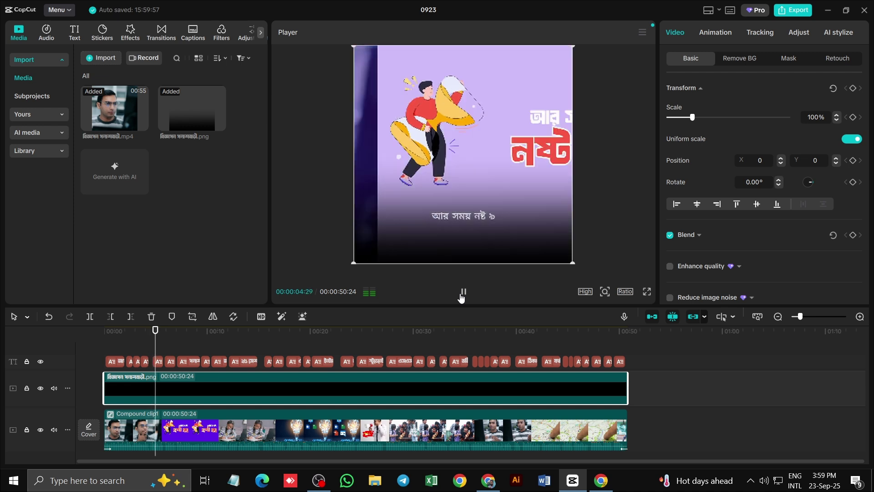
pyautogui.press('space')
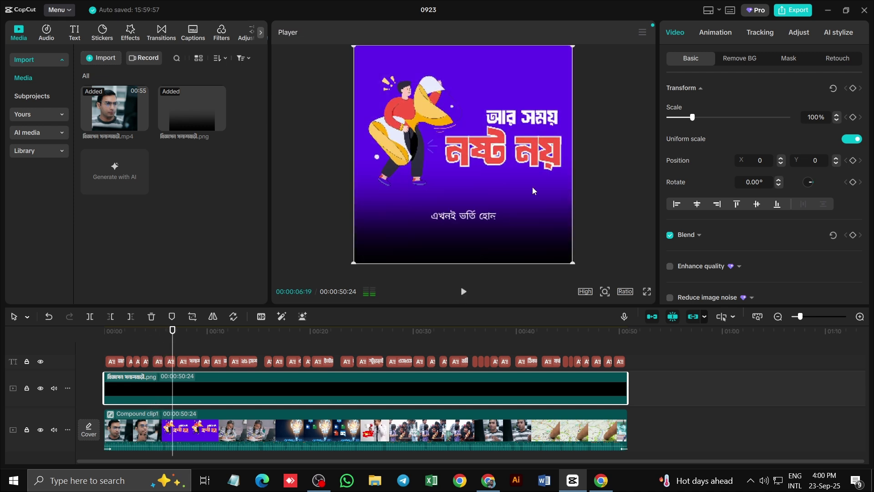
pyautogui.scroll(-2, 541, 176)
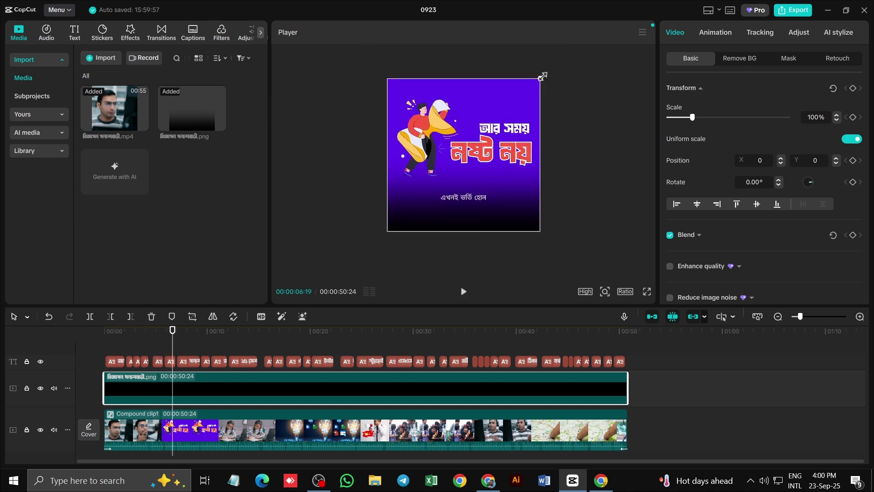
# Scale the overlay to 121% and move it up to X 78, Y 221, then rewind
pyautogui.moveTo(542, 76); pyautogui.dragTo(563, 64)
pyautogui.moveTo(499, 175); pyautogui.dragTo(501, 167)
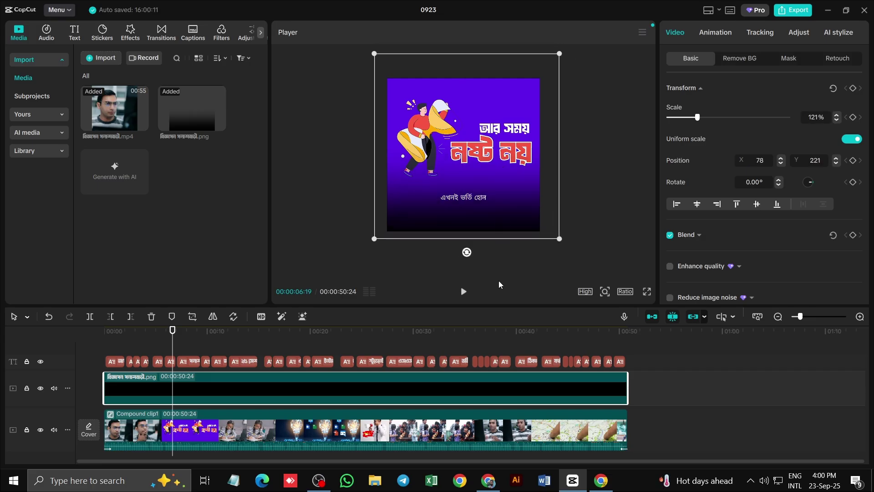
pyautogui.moveTo(173, 339); pyautogui.dragTo(116, 333)
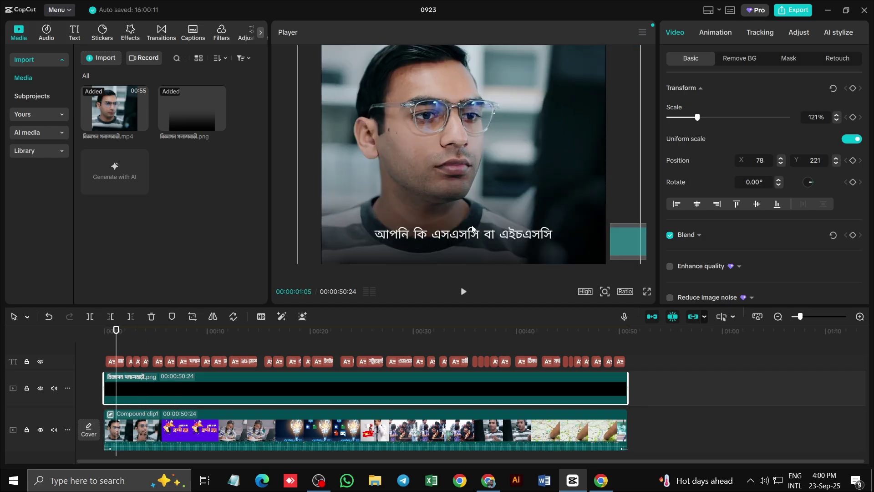
pyautogui.click(646, 193)
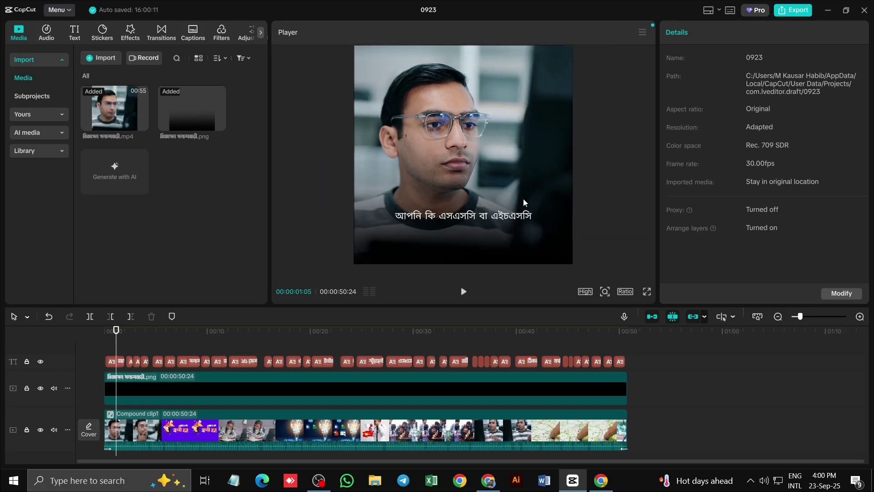
# Switch the captions to the Codepotro Abu Sayed font and enlarge the opening caption in the frame
pyautogui.click(453, 219)
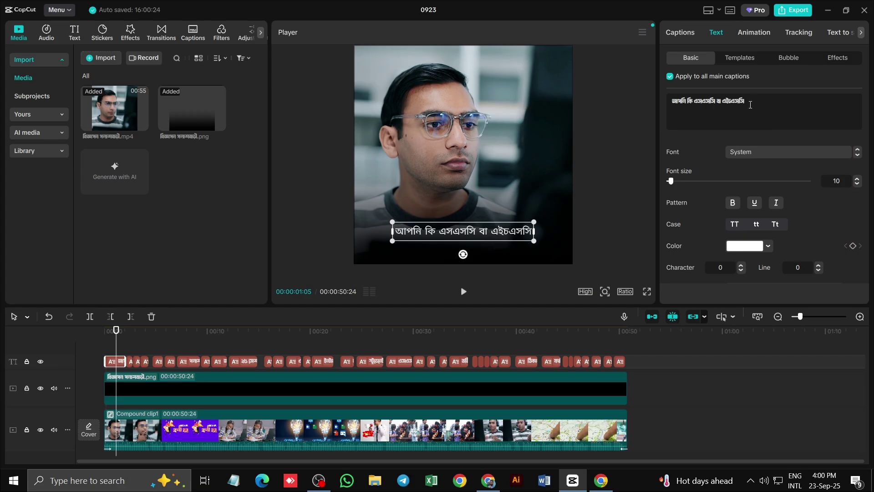
pyautogui.click(750, 153)
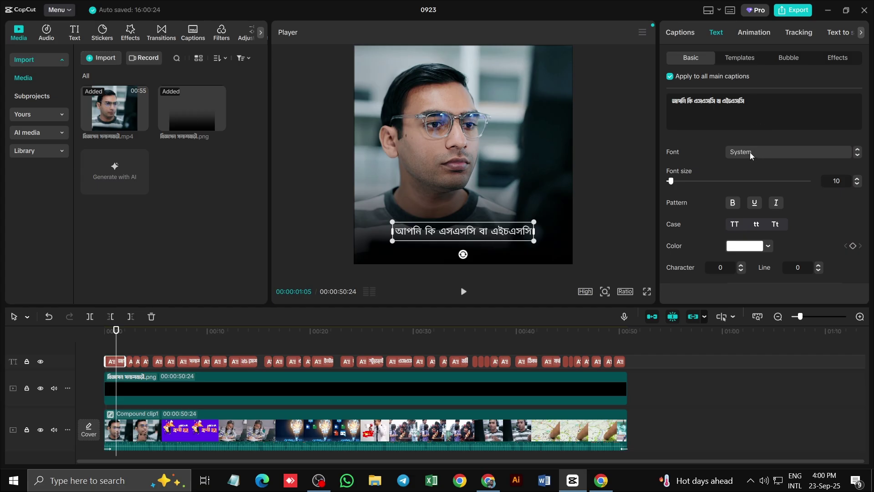
pyautogui.click(703, 143)
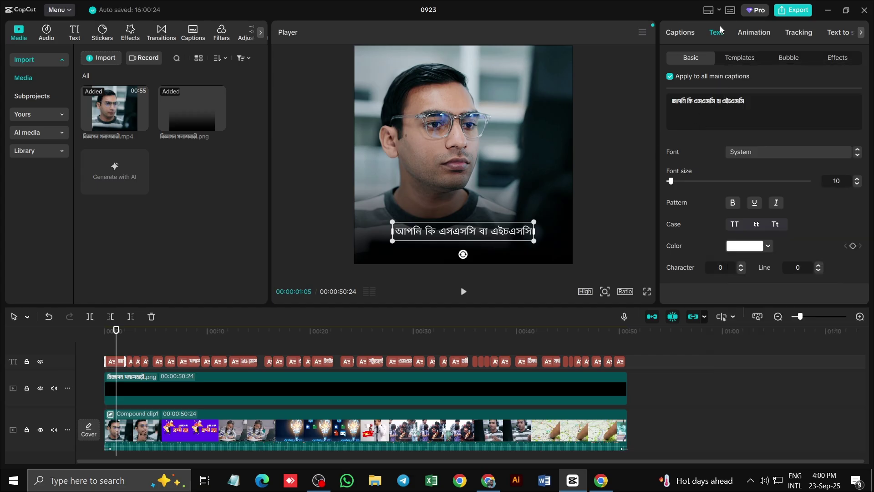
pyautogui.click(742, 153)
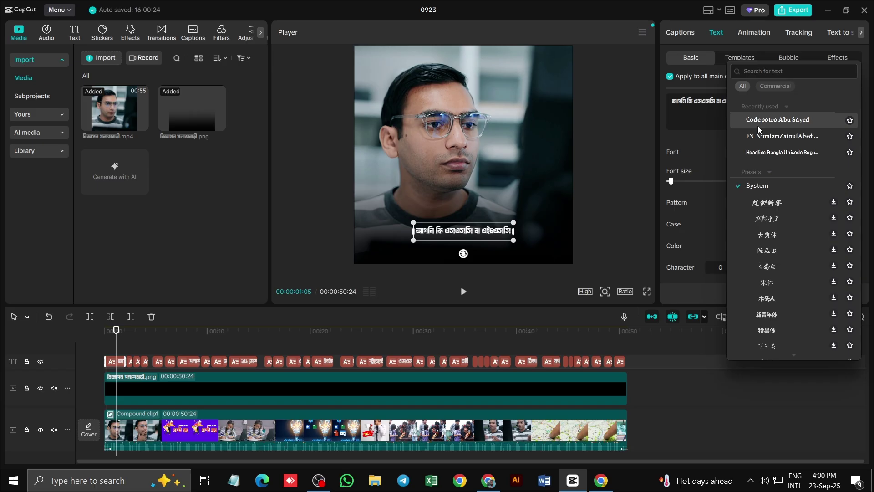
pyautogui.click(757, 126)
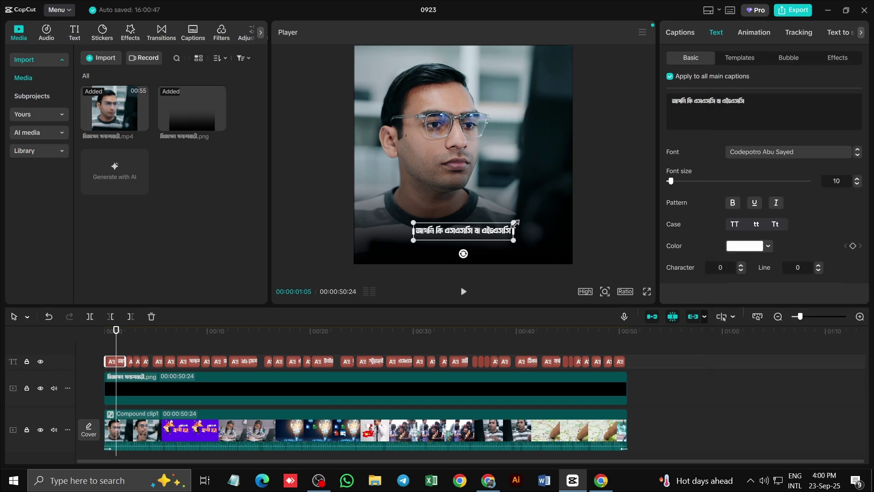
pyautogui.moveTo(515, 223); pyautogui.dragTo(583, 205)
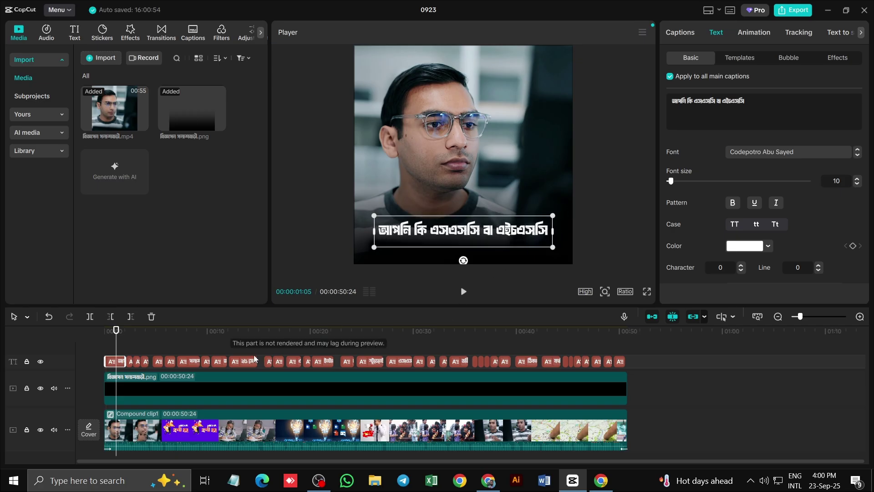
pyautogui.moveTo(116, 337); pyautogui.dragTo(113, 337)
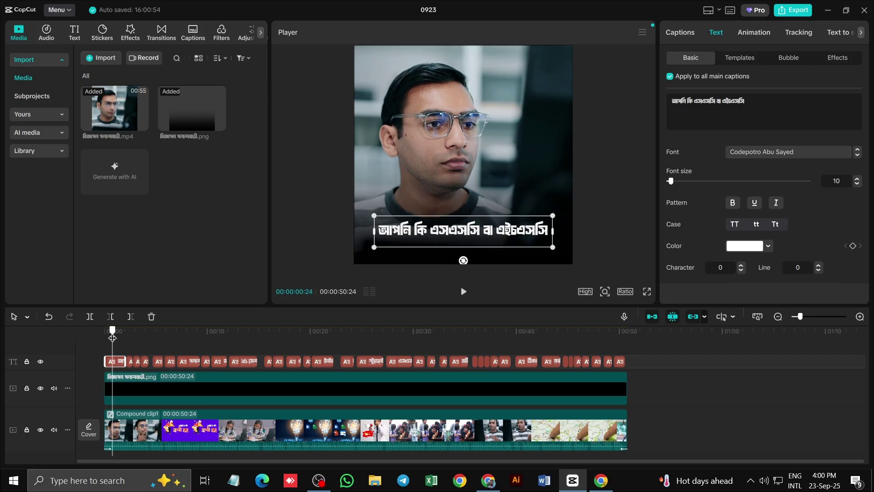
# Preview the opening seconds and delete the stray caption আর সময় নষ্ট ৯ near 5 seconds
pyautogui.click(463, 291)
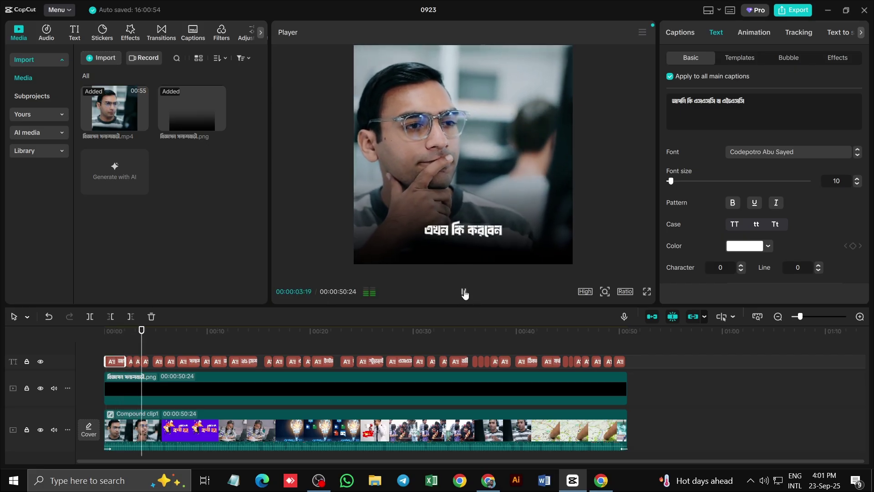
pyautogui.click(463, 292)
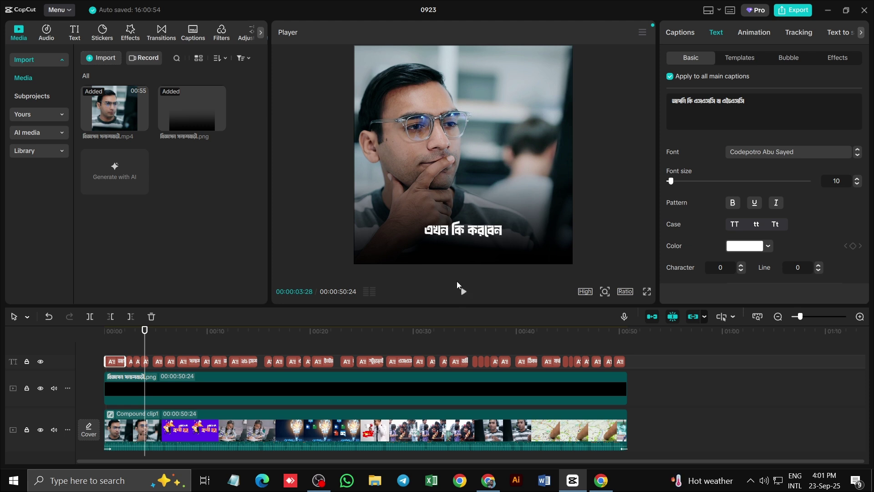
pyautogui.click(463, 291)
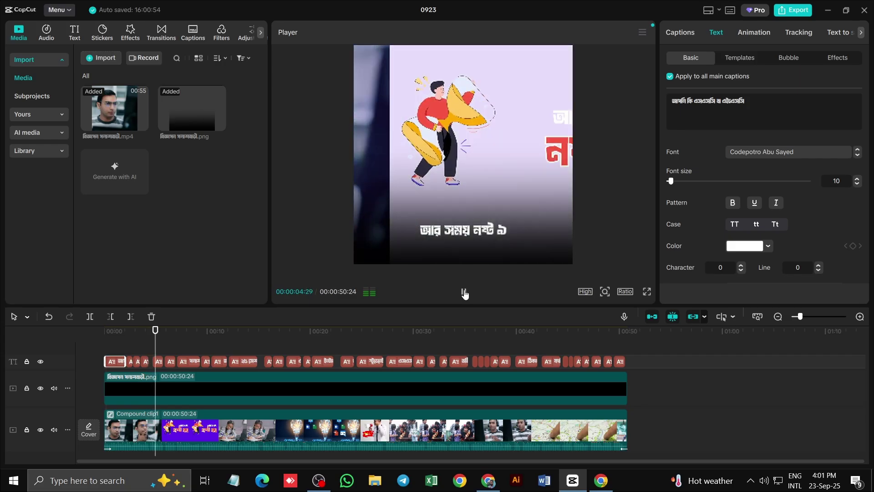
pyautogui.click(463, 291)
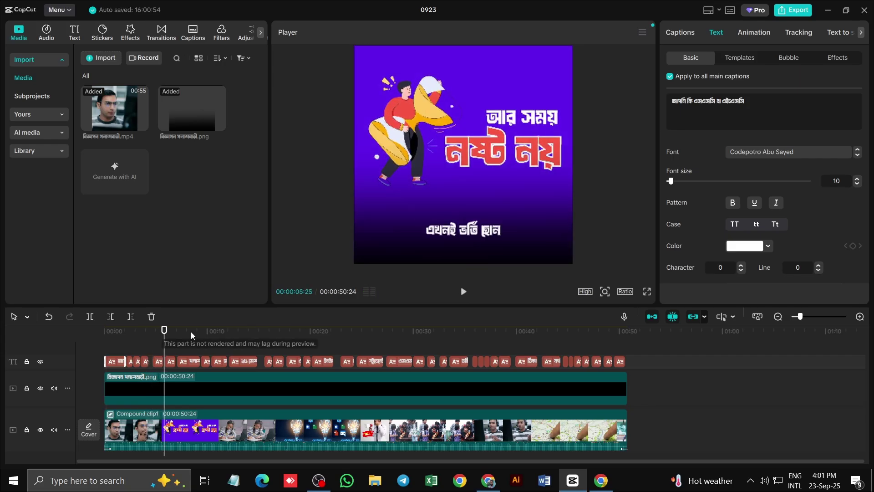
pyautogui.click(157, 336)
pyautogui.click(157, 364)
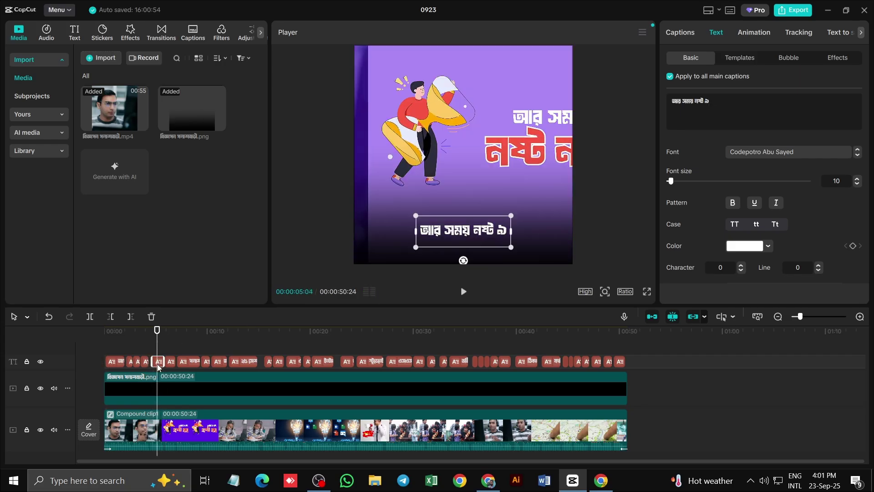
pyautogui.keyDown('ctrl'); pyautogui.scroll(3, 160, 367); pyautogui.keyUp('ctrl')
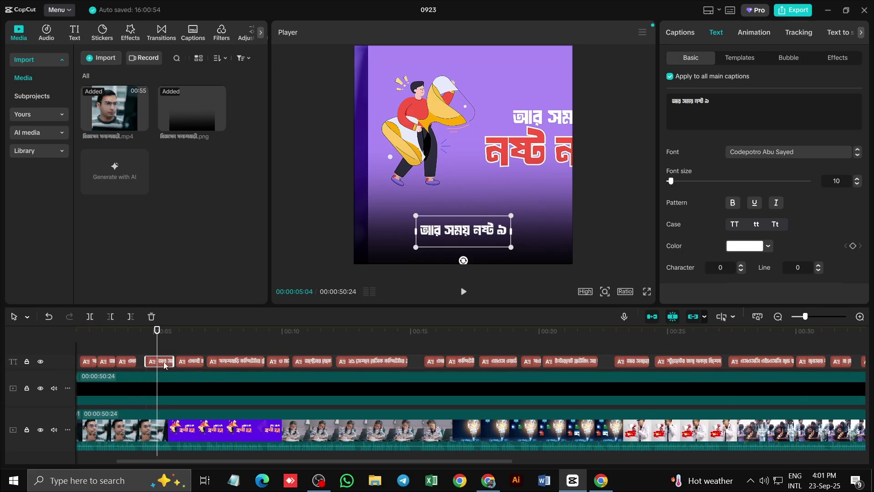
pyautogui.press('Delete')
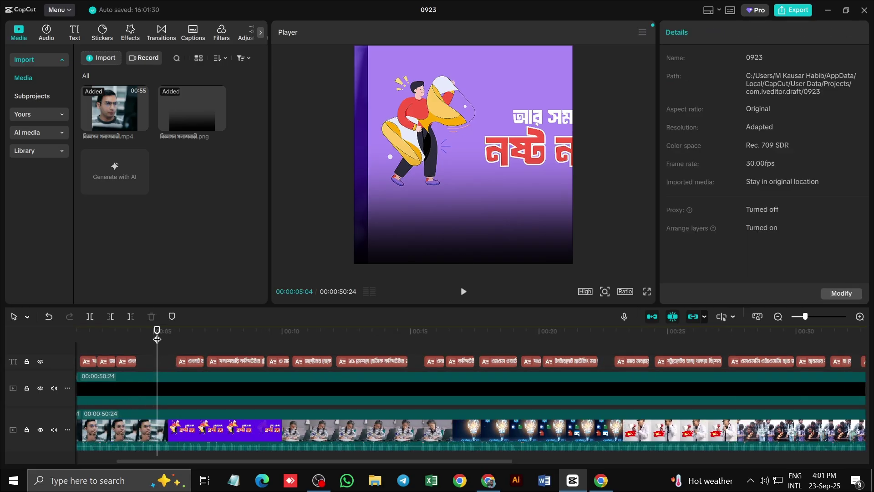
# Watch a full-screen preview from about 3.5 seconds, then exit and stop playback
pyautogui.moveTo(157, 334); pyautogui.dragTo(121, 333)
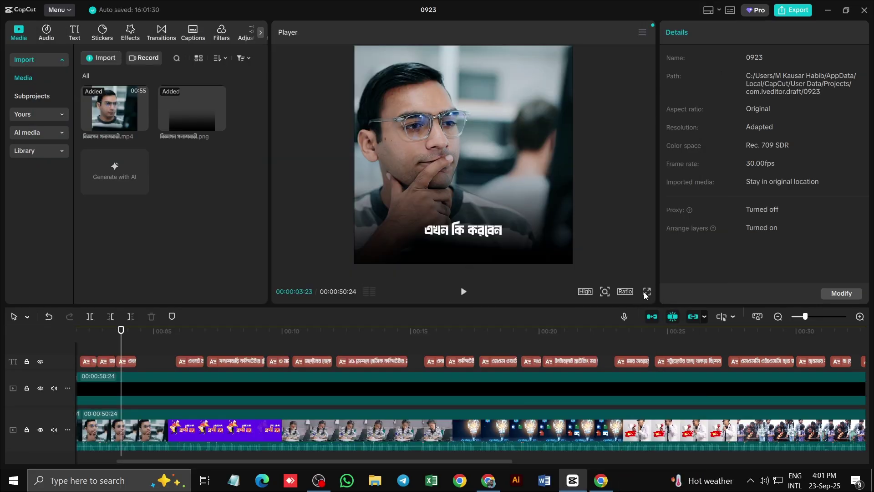
pyautogui.click(644, 292)
pyautogui.click(285, 440)
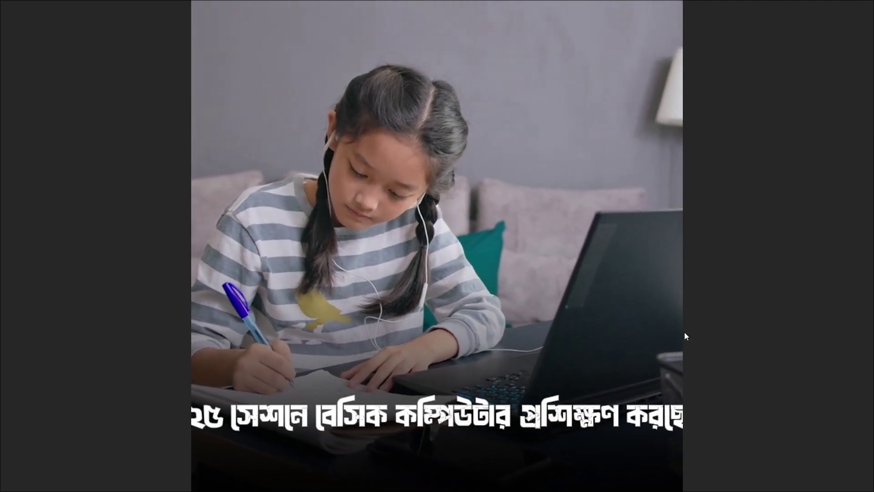
pyautogui.click(583, 440)
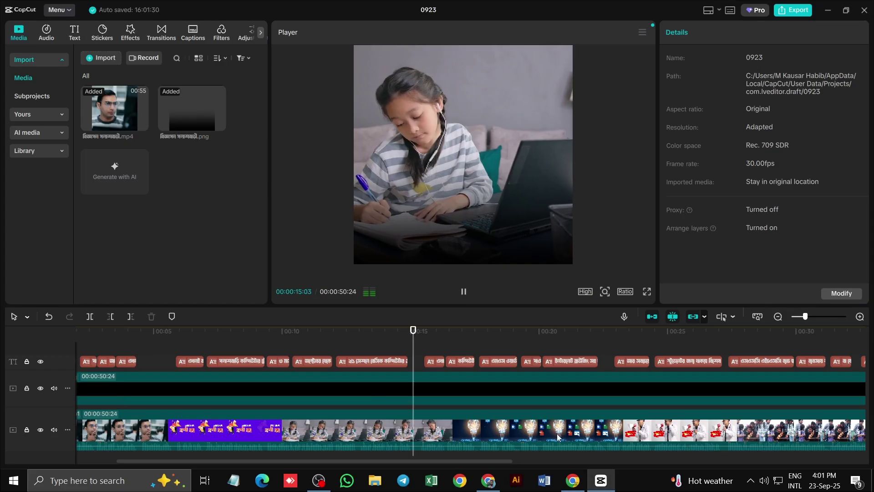
pyautogui.click(365, 362)
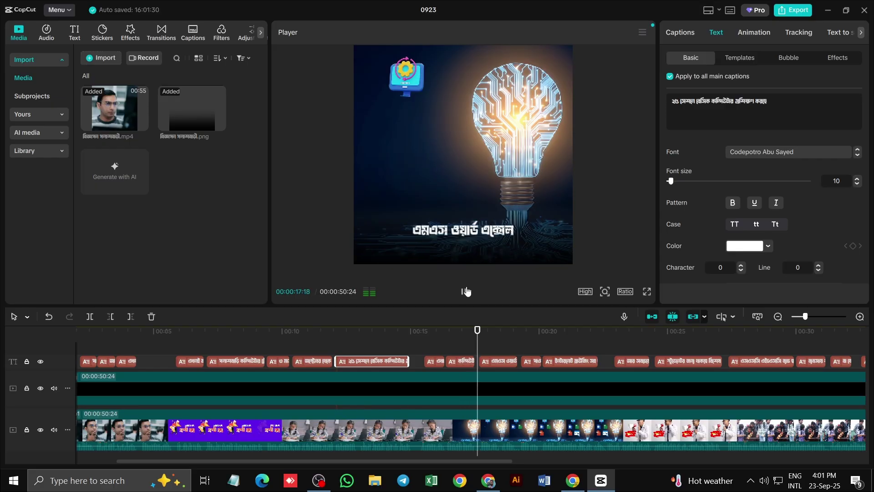
# Narrow the 14-second computer-training caption and set font size 12 with line spacing -5
pyautogui.click(478, 331)
pyautogui.moveTo(478, 330); pyautogui.dragTo(385, 331)
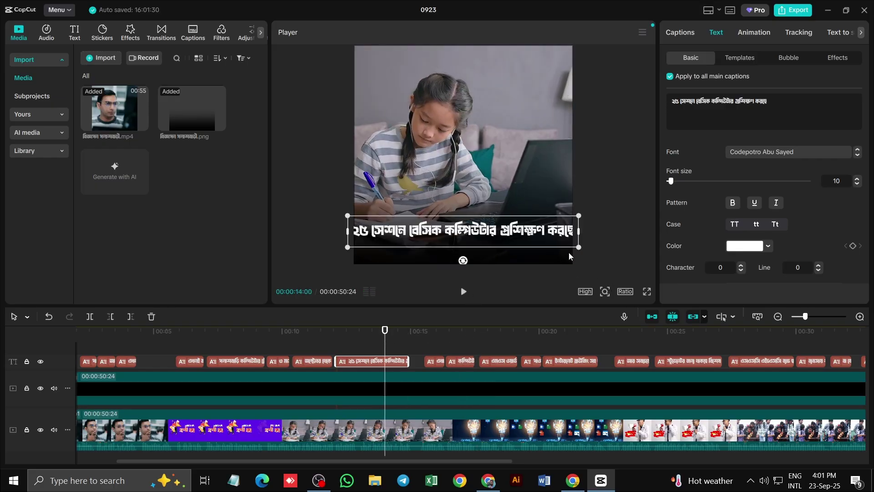
pyautogui.moveTo(580, 233); pyautogui.dragTo(541, 231)
pyautogui.doubleClick(469, 242)
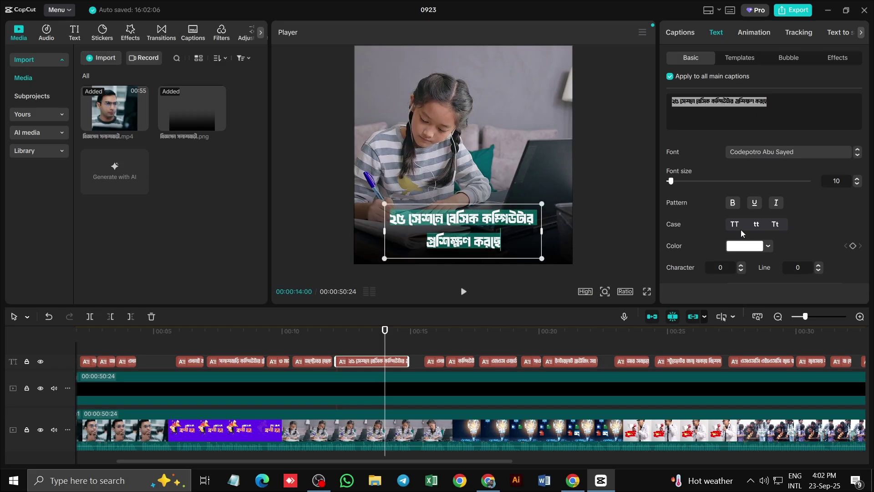
pyautogui.click(858, 179)
pyautogui.click(858, 180)
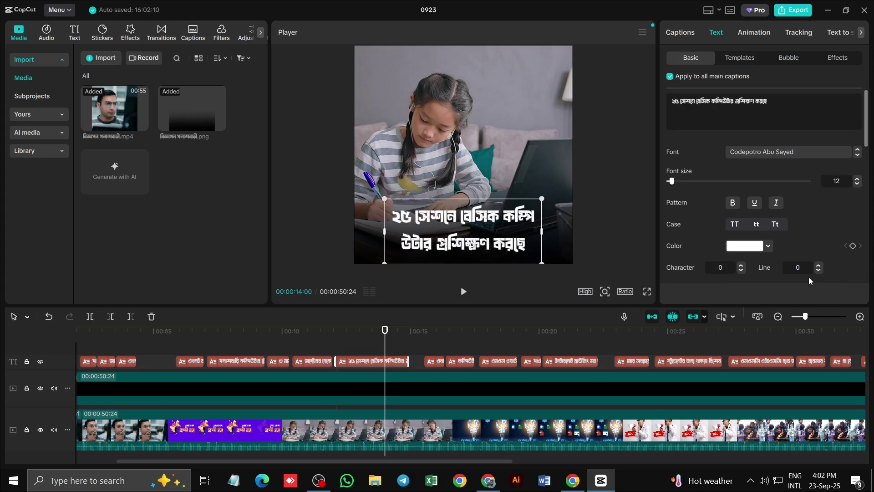
pyautogui.click(818, 270)
pyautogui.click(819, 270)
pyautogui.click(819, 271)
pyautogui.click(818, 271)
pyautogui.click(818, 270)
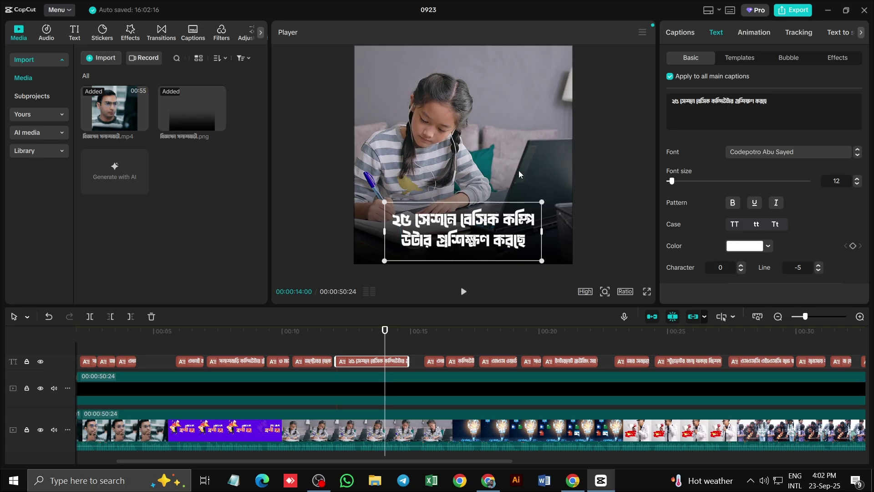
# Add a line break after বেসিক and widen the box so the caption fits two lines
pyautogui.click(591, 218)
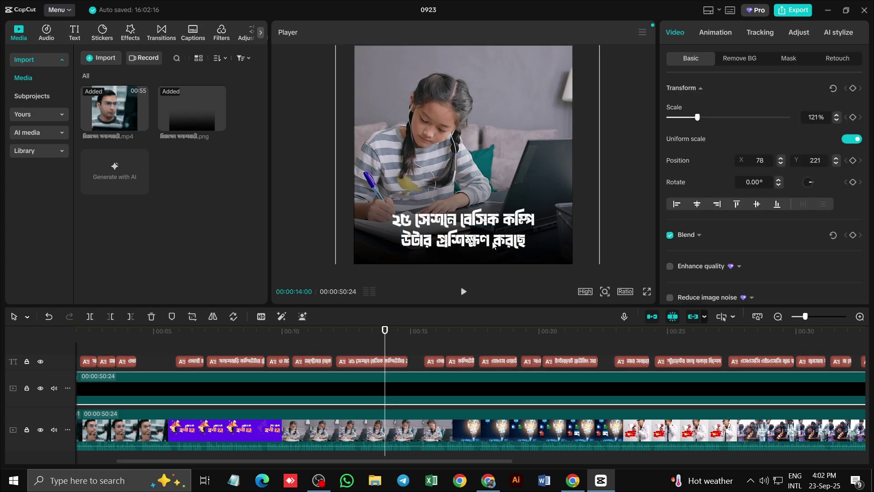
pyautogui.click(493, 246)
pyautogui.click(503, 220)
pyautogui.press('Return')
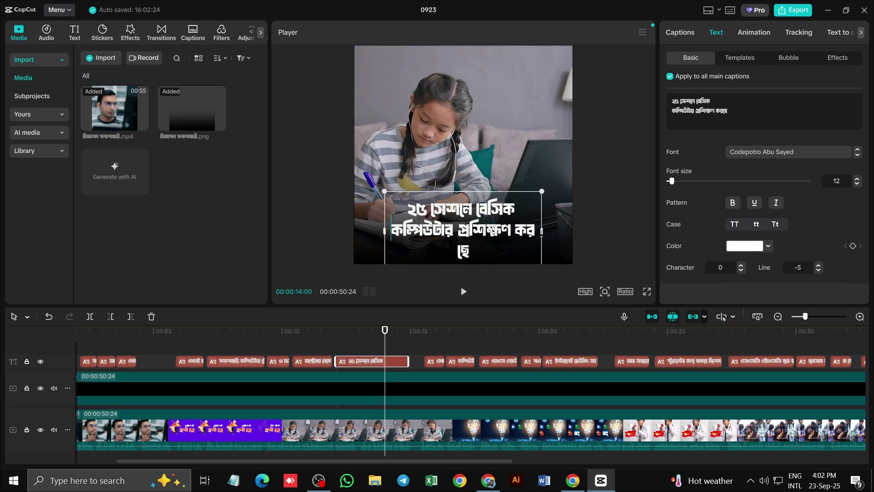
pyautogui.press('Down')
pyautogui.moveTo(541, 232); pyautogui.dragTo(551, 231)
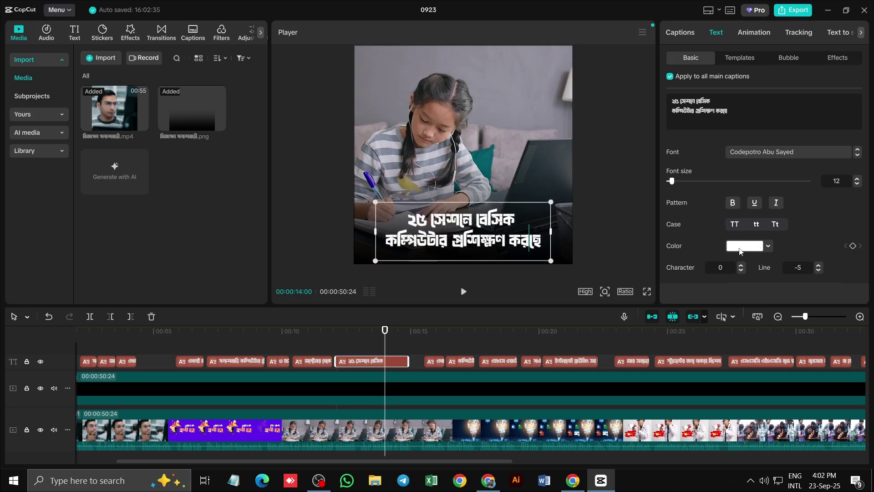
pyautogui.click(566, 160)
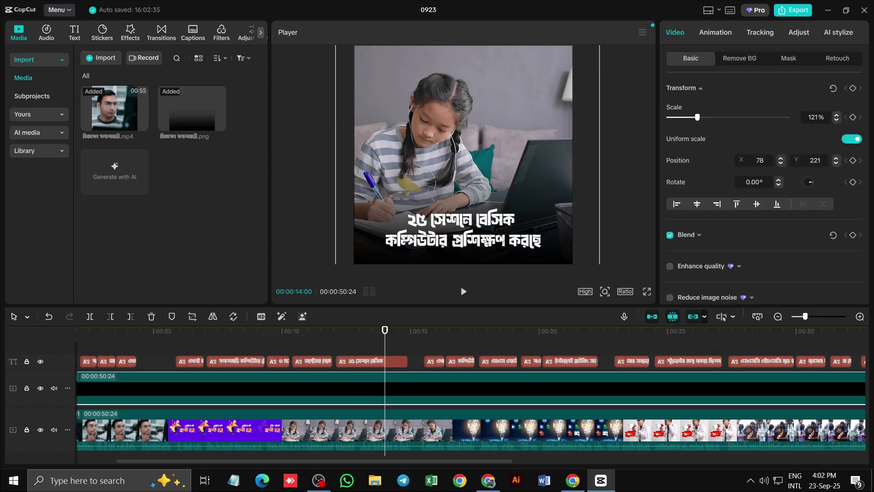
# Change the caption text colour to yellow
pyautogui.click(497, 242)
pyautogui.click(762, 248)
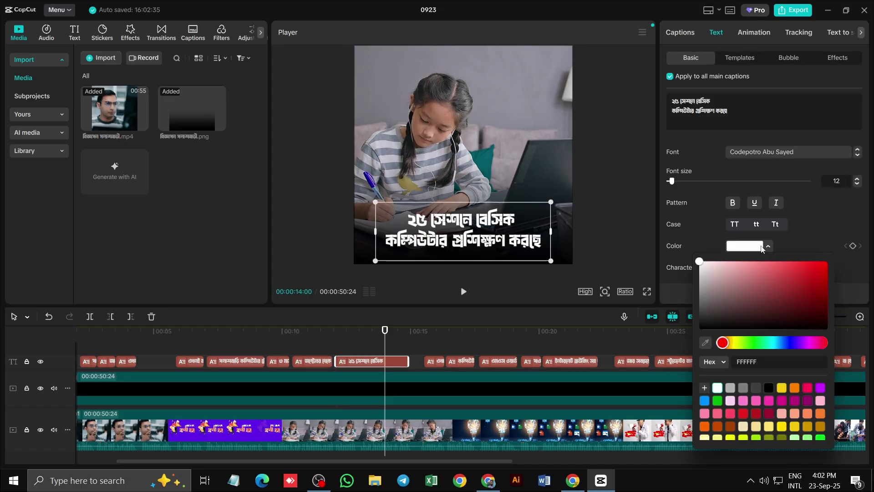
pyautogui.click(781, 388)
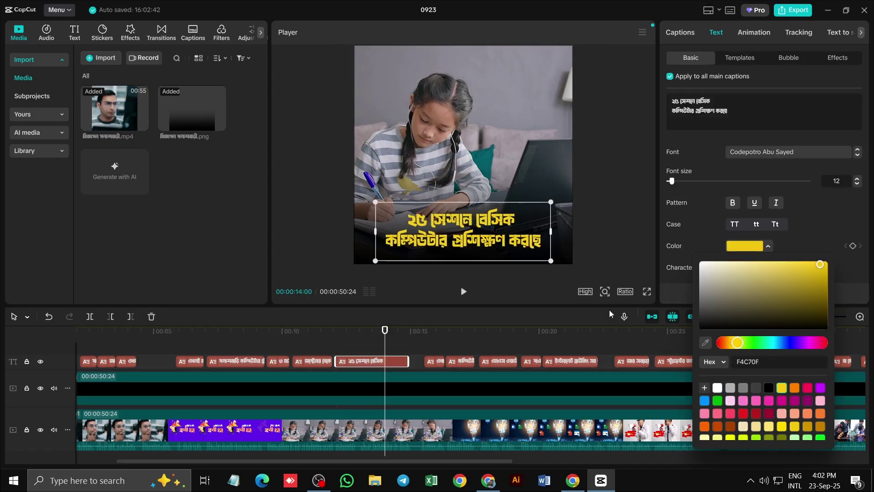
pyautogui.click(477, 294)
# Play the video from the beginning and pause on the অক্টোবর থেকে জানুয়ারি date caption
pyautogui.click(143, 330)
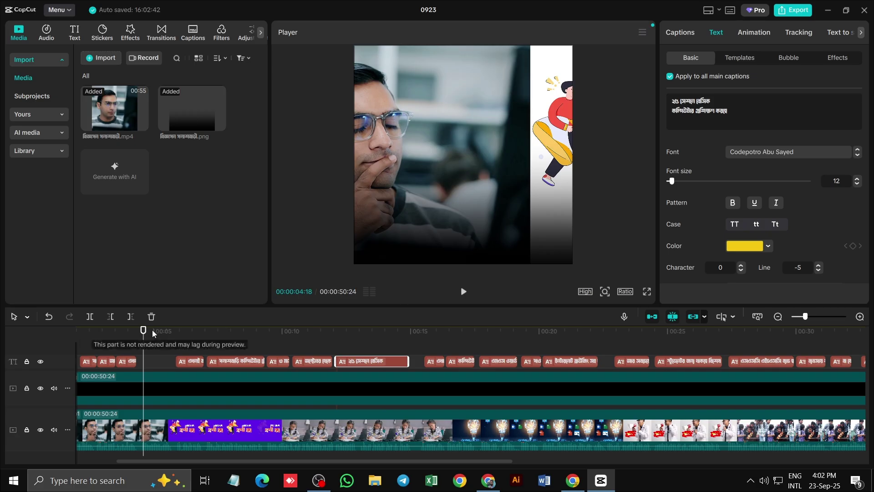
pyautogui.moveTo(152, 332); pyautogui.dragTo(25, 332)
pyautogui.click(463, 291)
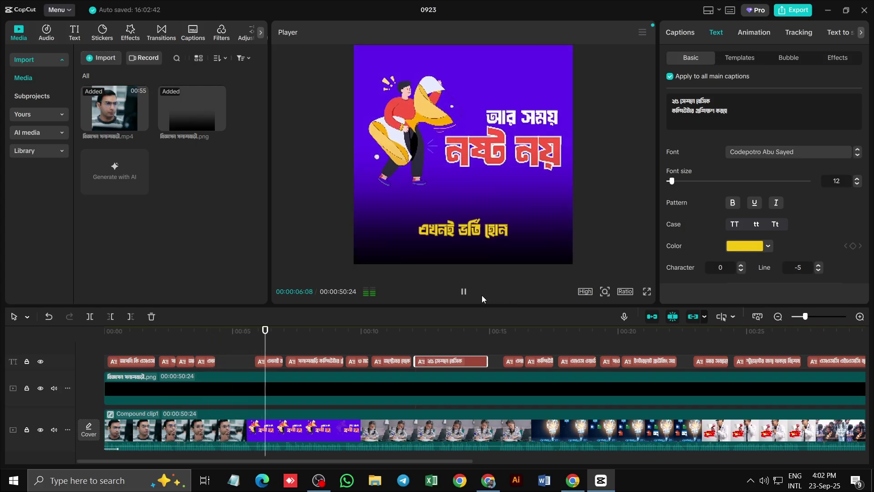
pyautogui.click(462, 292)
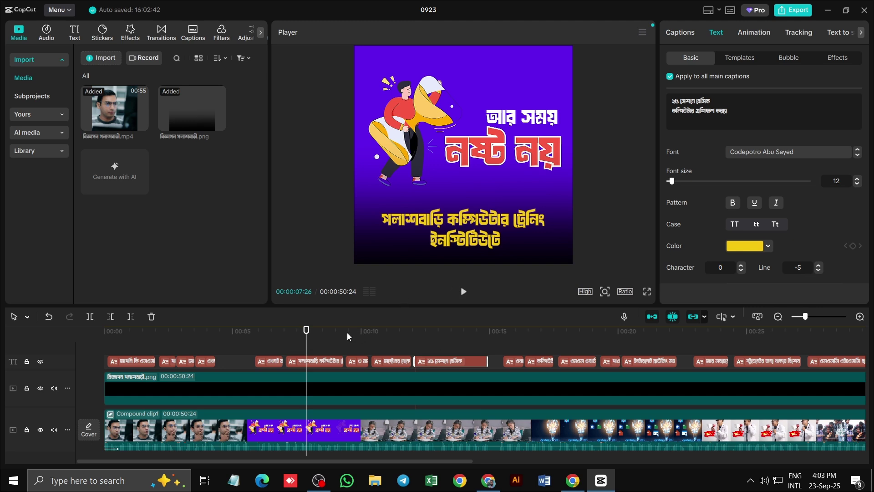
pyautogui.click(463, 295)
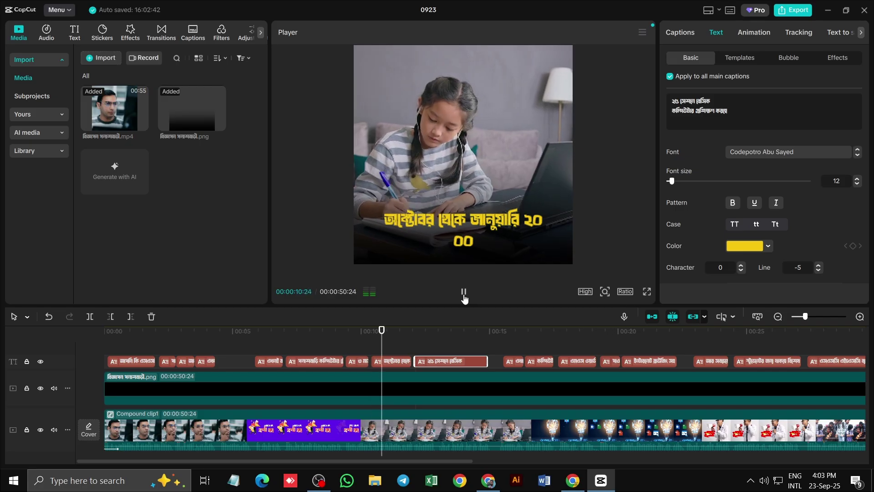
pyautogui.click(463, 296)
# Edit the date caption's year, trimming its second line back to just ২০
pyautogui.click(520, 214)
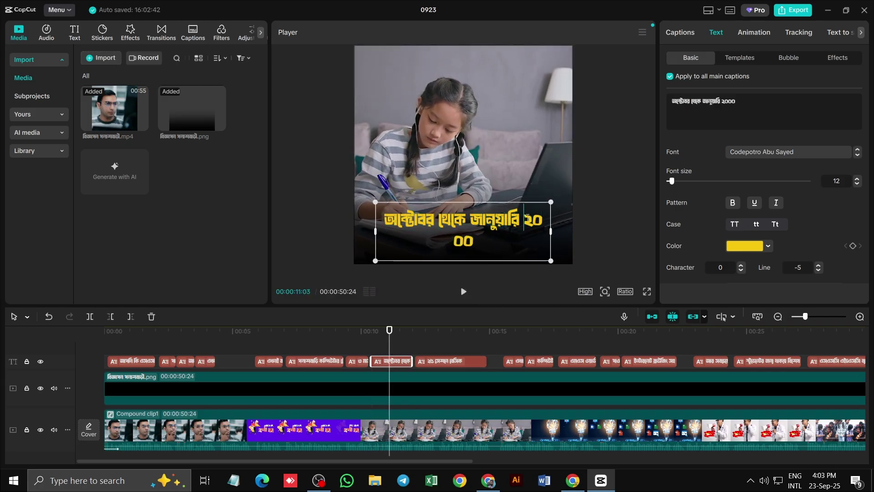
pyautogui.doubleClick(529, 216)
pyautogui.moveTo(463, 240); pyautogui.dragTo(482, 240)
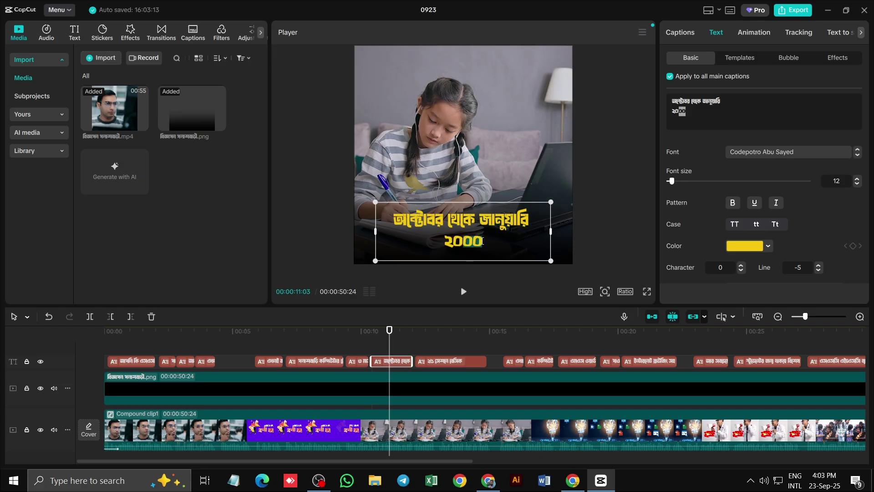
pyautogui.write('২')
pyautogui.press('BackSpace')
pyautogui.write('২২')
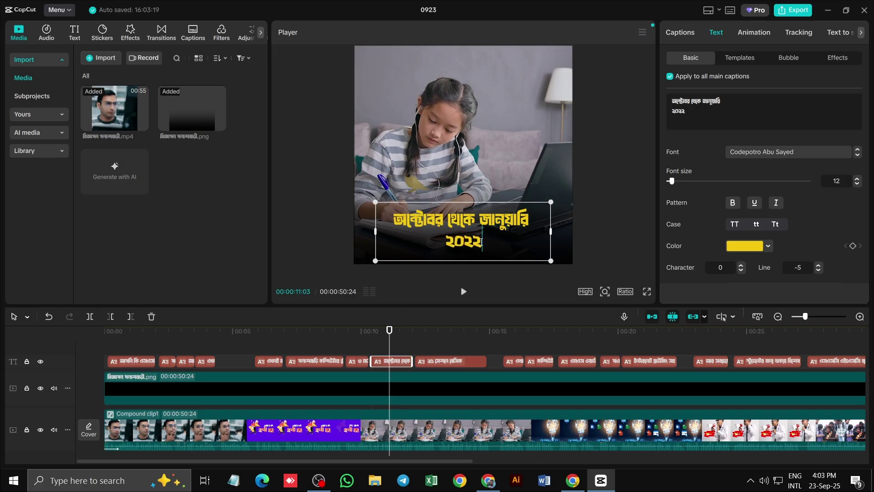
pyautogui.press('BackSpace')
pyautogui.write('২')
pyautogui.press('BackSpace')
pyautogui.press('BackSpace')
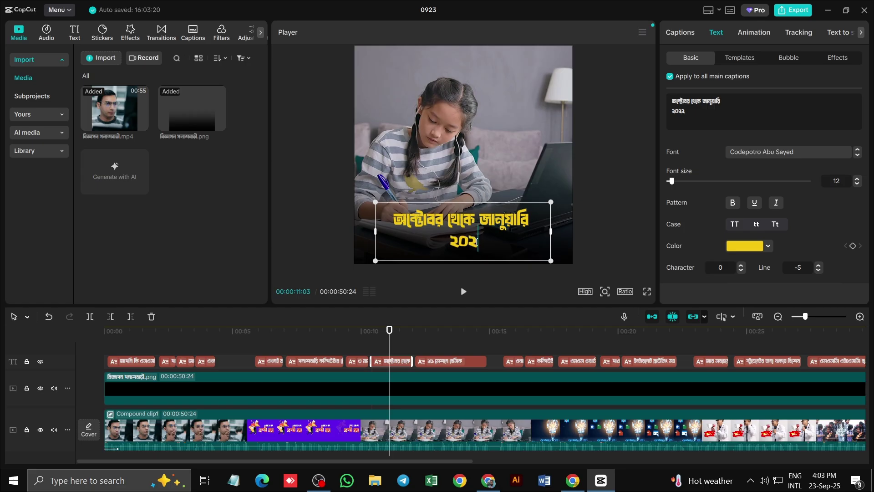
pyautogui.click(573, 480)
# Type ২৫ into a new Chrome tab's Google search box and cut it back out
pyautogui.click(303, 11)
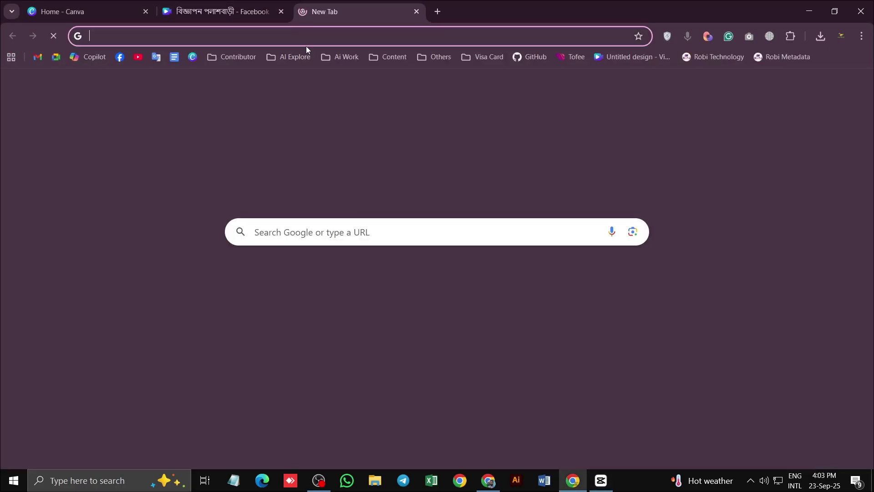
pyautogui.click(313, 230)
pyautogui.write('২৫')
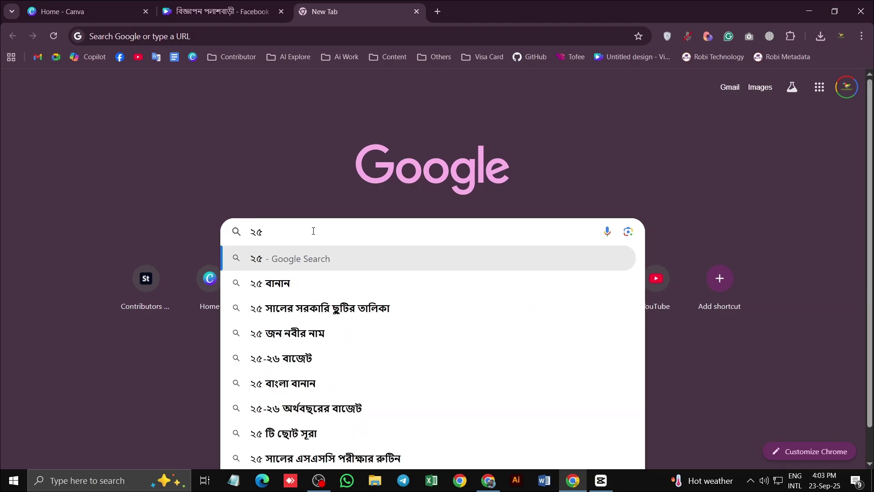
pyautogui.hotkey('ctrl', 'a')
pyautogui.press('BackSpace')
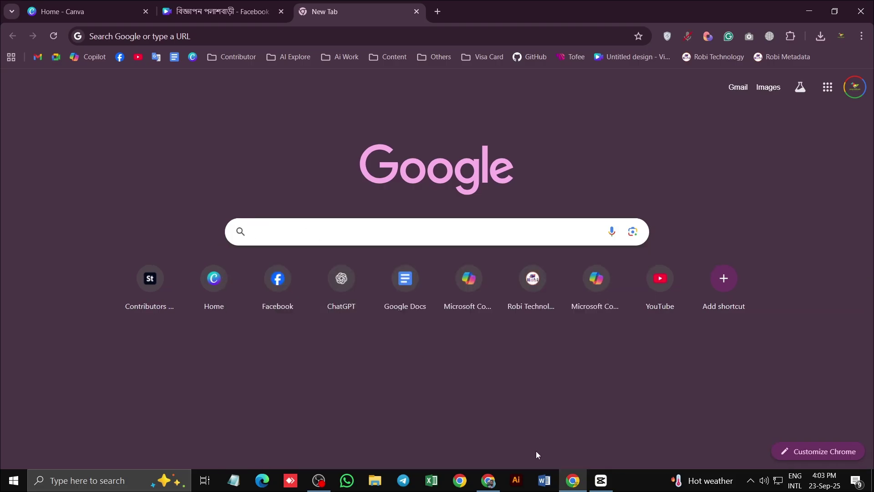
pyautogui.click(600, 481)
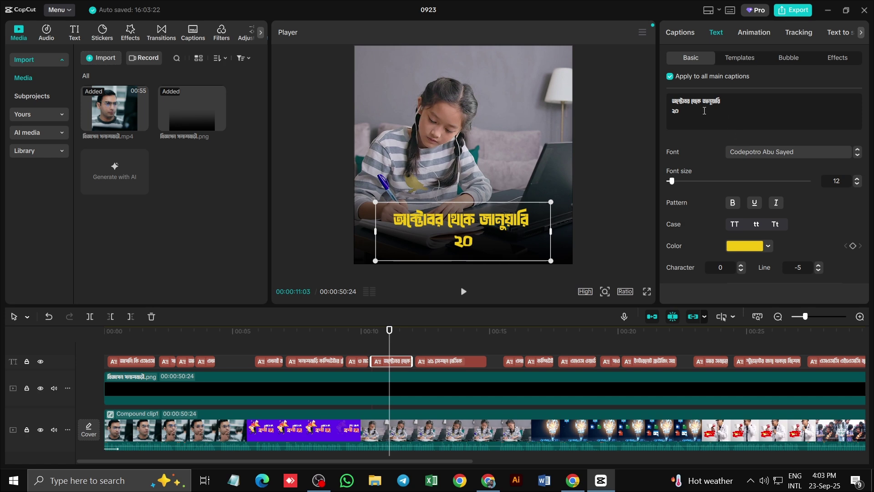
# Complete the year as ২০২৫ and split the opening question caption onto two lines at size 10
pyautogui.write('২৫')
pyautogui.moveTo(386, 337); pyautogui.dragTo(130, 335)
pyautogui.click(475, 230)
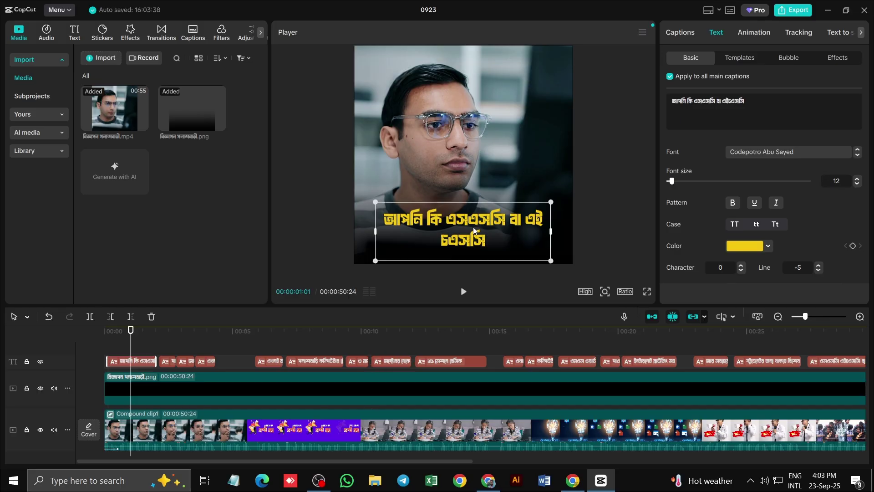
pyautogui.doubleClick(529, 221)
pyautogui.press('Return')
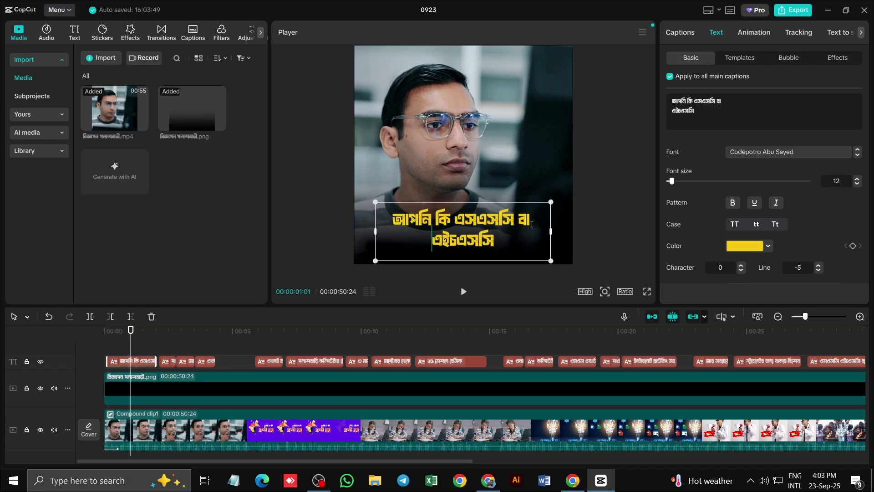
pyautogui.hotkey('ctrl', 'a')
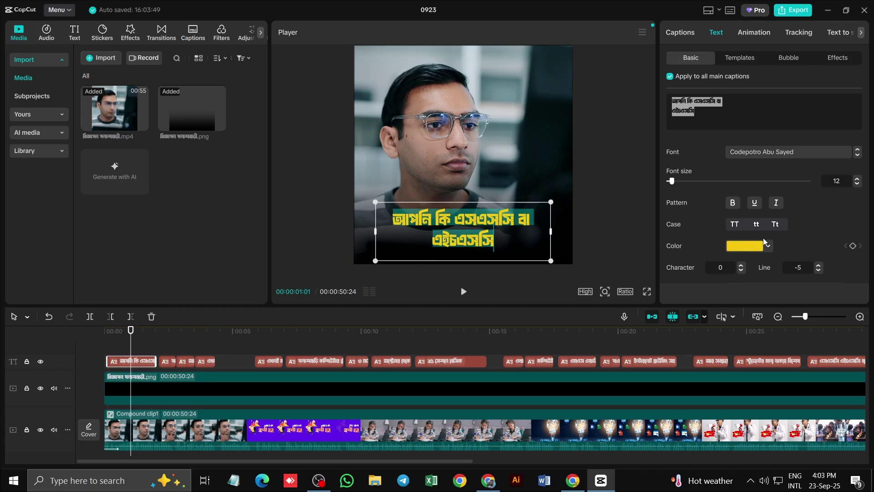
pyautogui.click(857, 183)
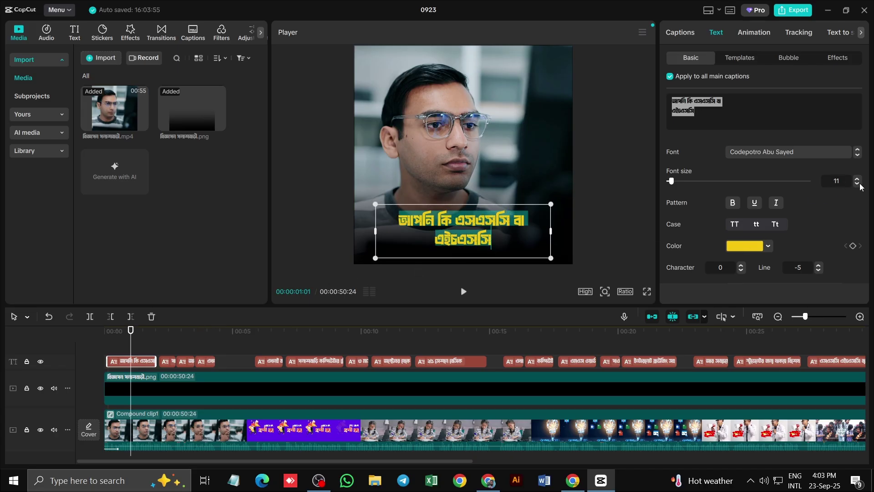
pyautogui.click(857, 183)
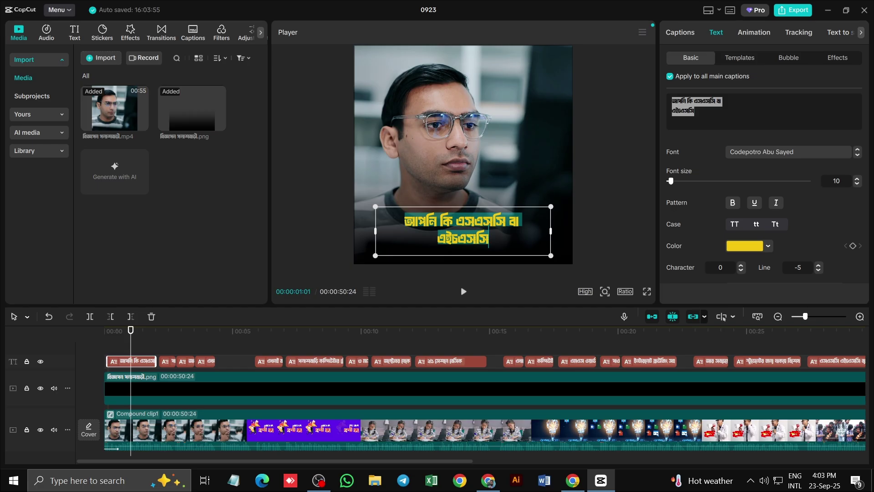
pyautogui.moveTo(551, 231)
pyautogui.mouseDown()
pyautogui.moveTo(569, 231)
pyautogui.moveTo(551, 230)
pyautogui.mouseUp()
pyautogui.click(469, 269)
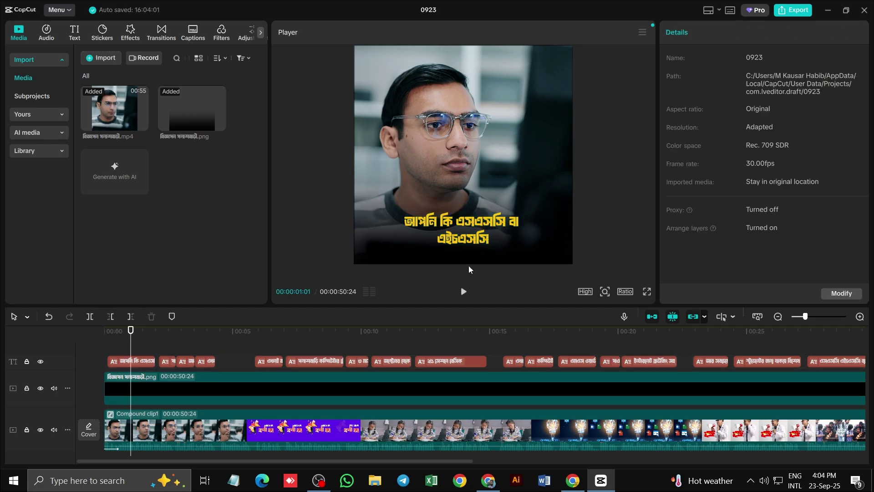
# Add ? to the পাস করেছেন and এখন কি করবেন captions and । to the institute caption
pyautogui.moveTo(131, 335); pyautogui.dragTo(164, 341)
pyautogui.click(480, 237)
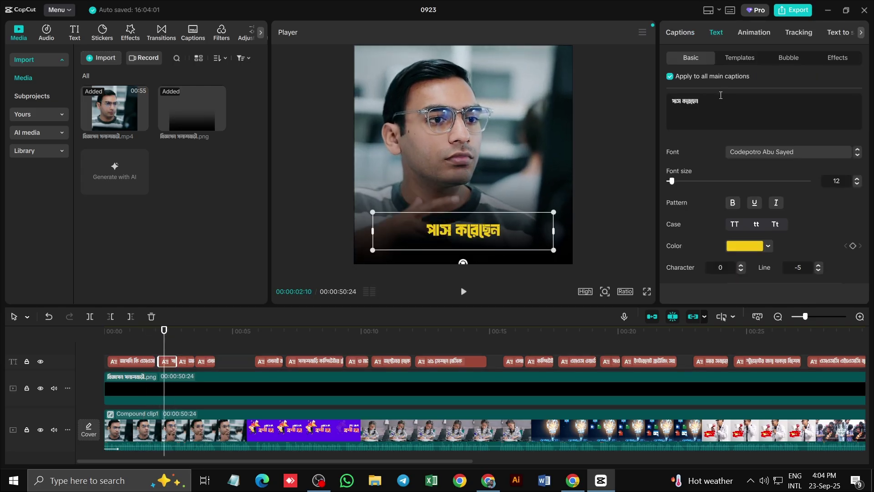
pyautogui.write('?')
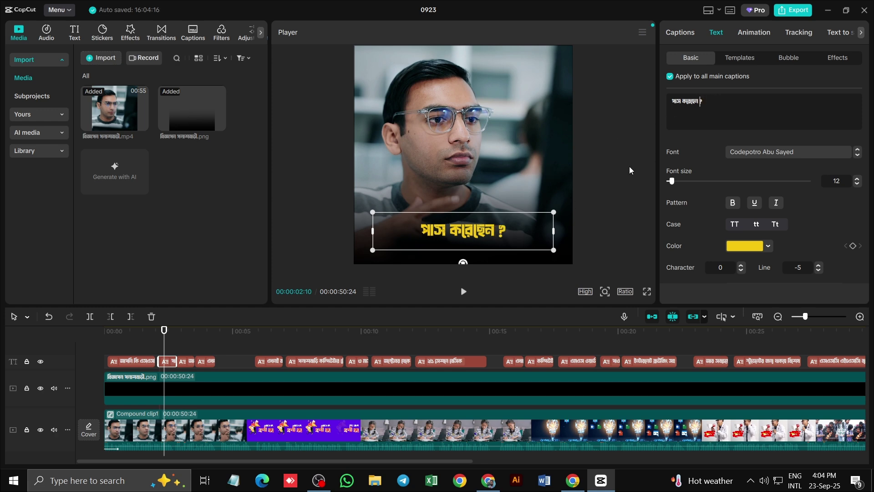
pyautogui.click(181, 332)
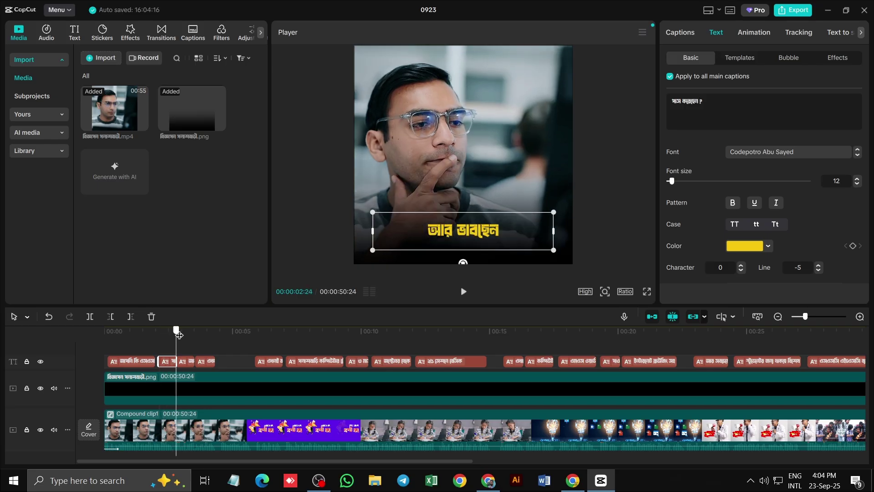
pyautogui.moveTo(181, 335); pyautogui.dragTo(200, 339)
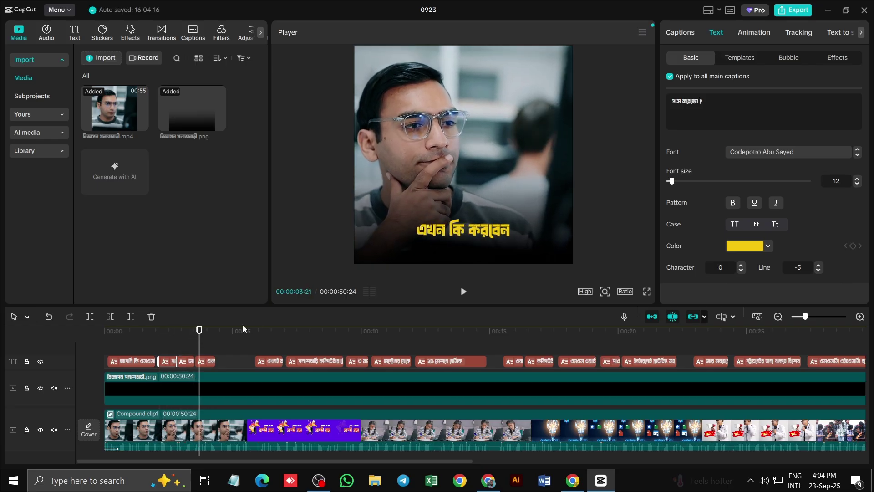
pyautogui.click(510, 213)
pyautogui.write('?')
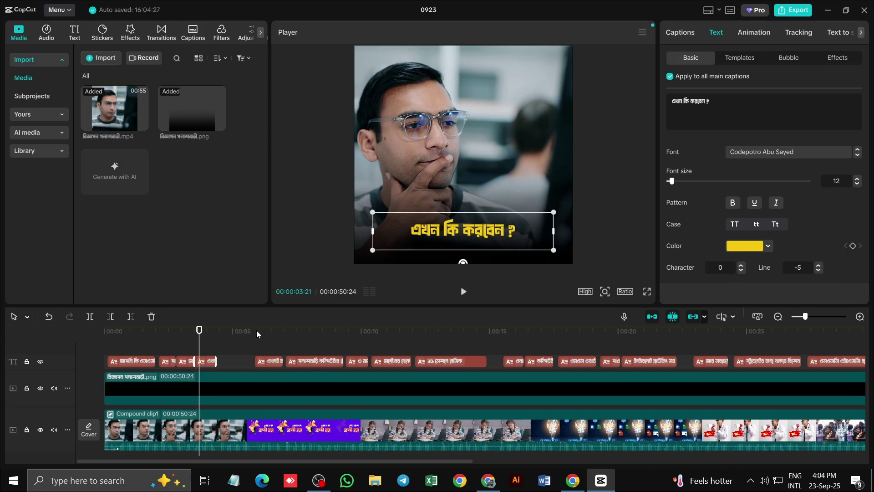
pyautogui.moveTo(246, 330); pyautogui.dragTo(309, 347)
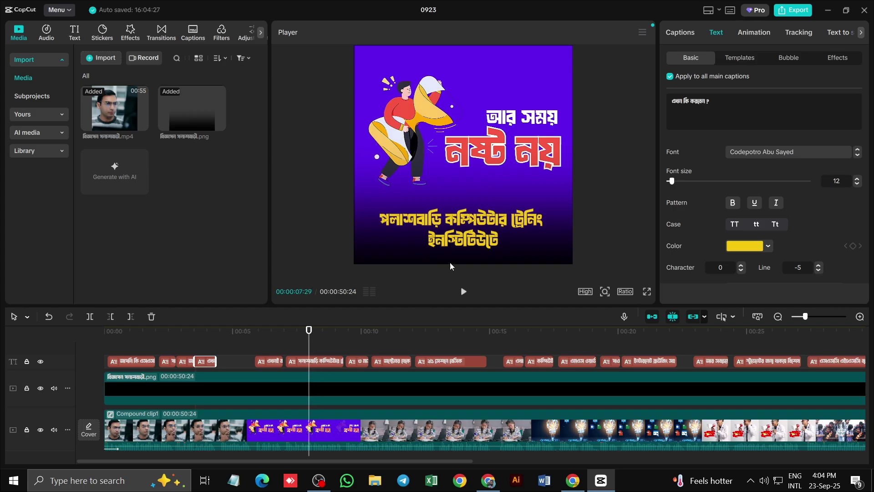
pyautogui.click(480, 245)
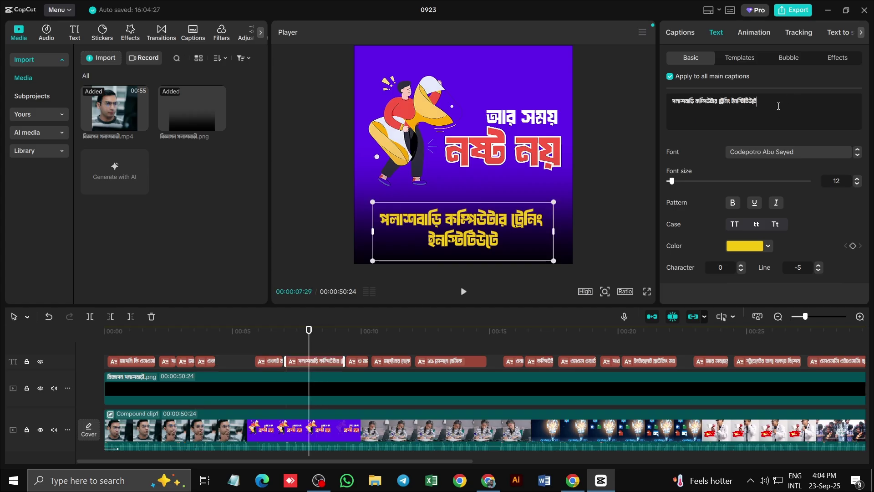
pyautogui.write('।')
pyautogui.click(308, 329)
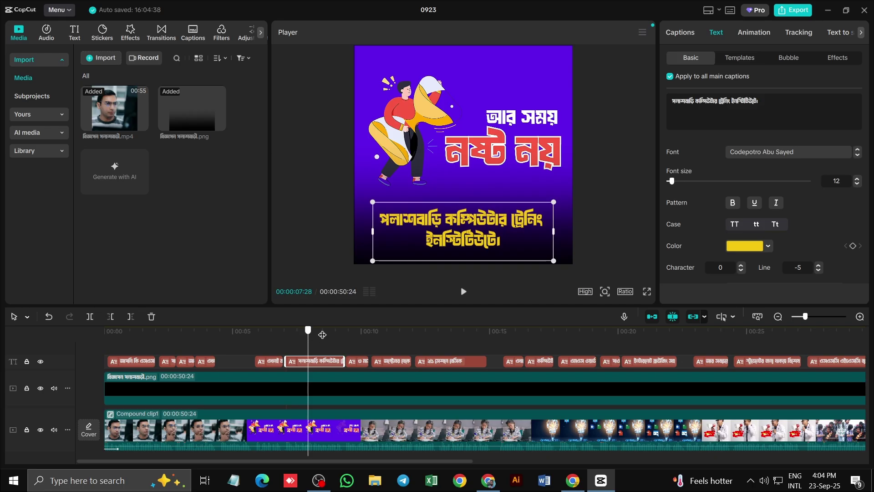
# Review the captions in playback, then type মেয়াদী in Chrome's search box and cut it
pyautogui.moveTo(323, 335); pyautogui.dragTo(354, 346)
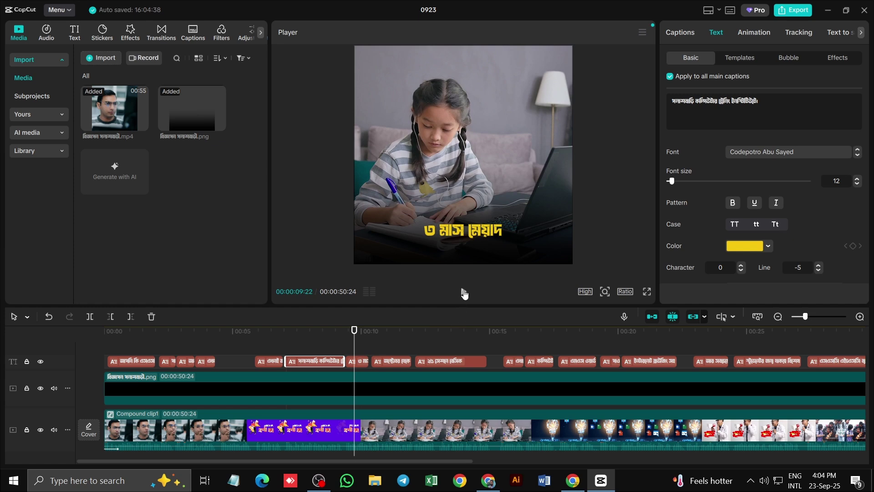
pyautogui.click(463, 292)
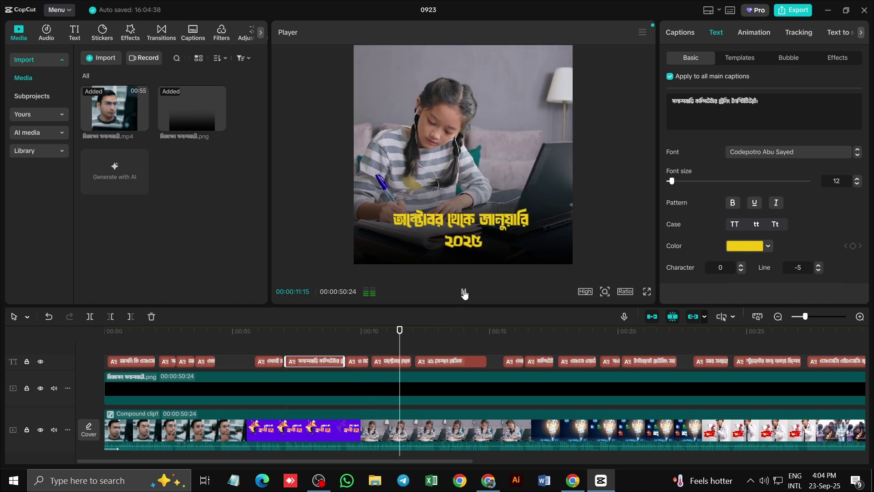
pyautogui.click(463, 291)
pyautogui.click(403, 338)
pyautogui.click(488, 480)
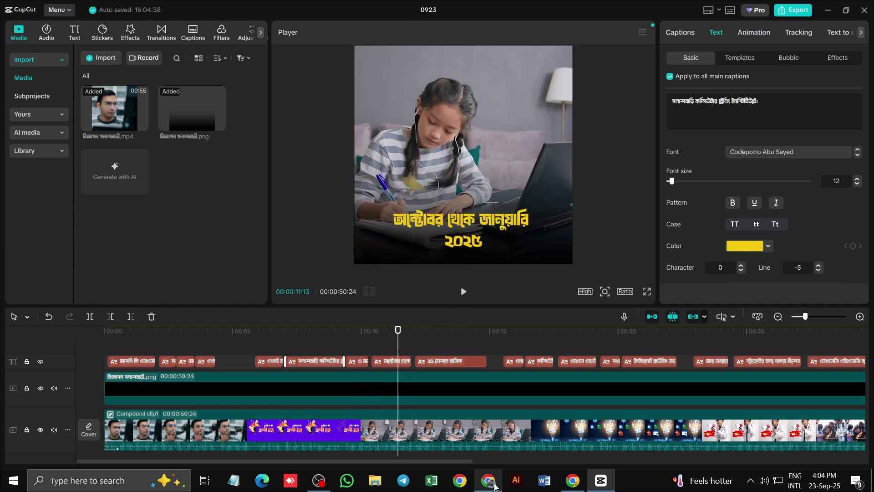
pyautogui.click(479, 241)
pyautogui.write('মে')
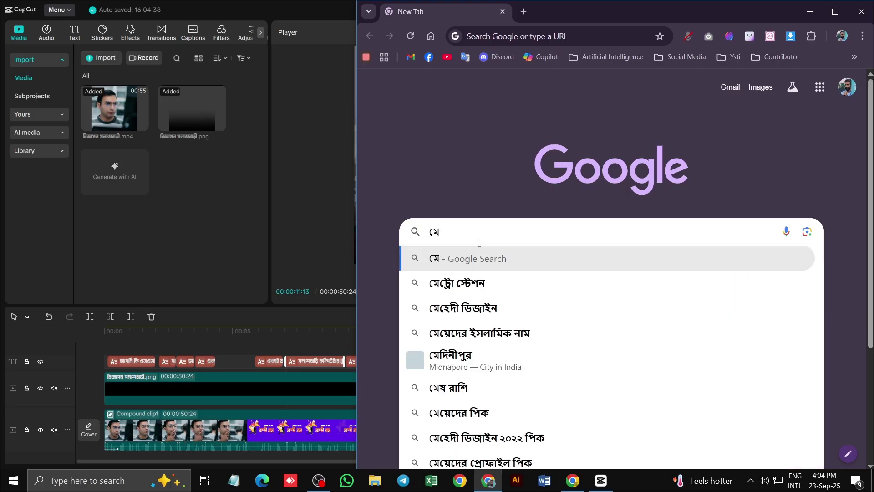
pyautogui.write('য়াদী')
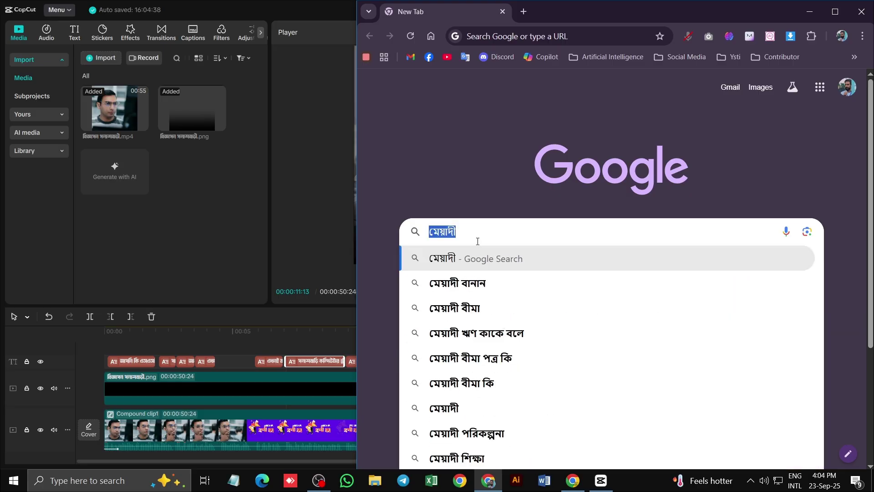
pyautogui.hotkey('ctrl', 'x')
pyautogui.click(600, 480)
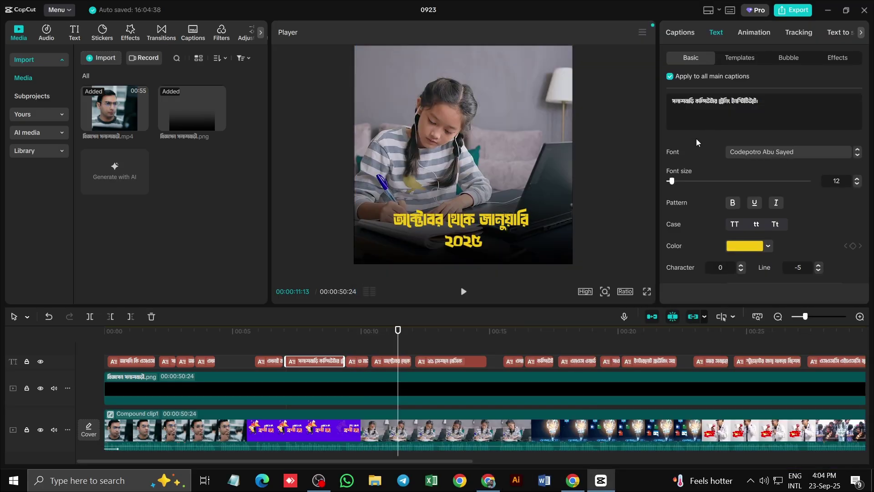
# Correct the 9-second caption from ৩ মাস মেয়াদ to ৩ মাস মেয়াদী
pyautogui.click(362, 363)
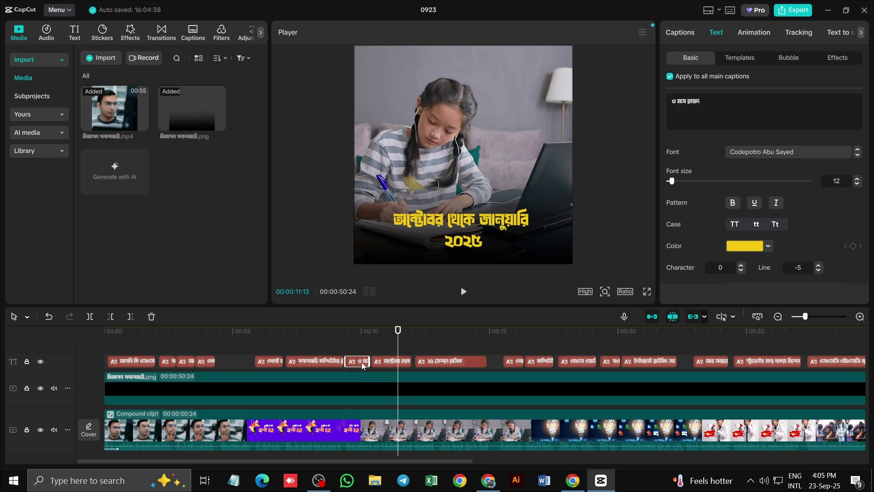
pyautogui.moveTo(403, 326); pyautogui.dragTo(357, 332)
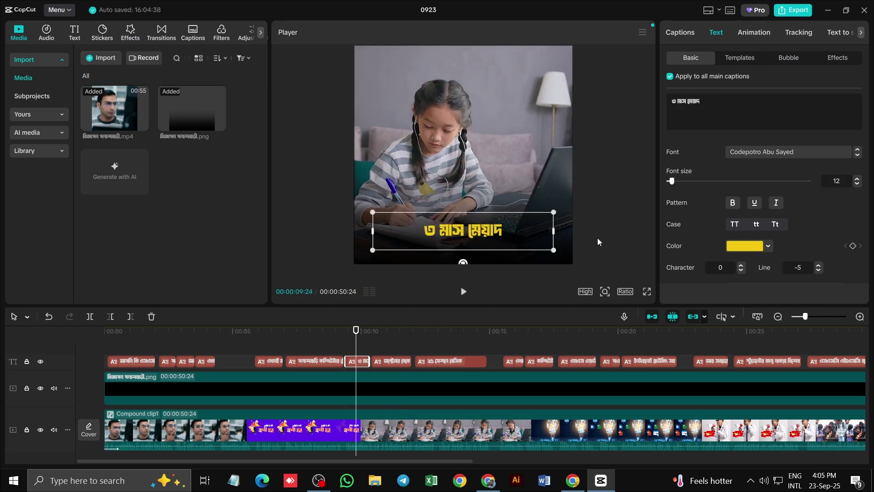
pyautogui.moveTo(704, 100); pyautogui.dragTo(689, 105)
pyautogui.write('মেয়াদী')
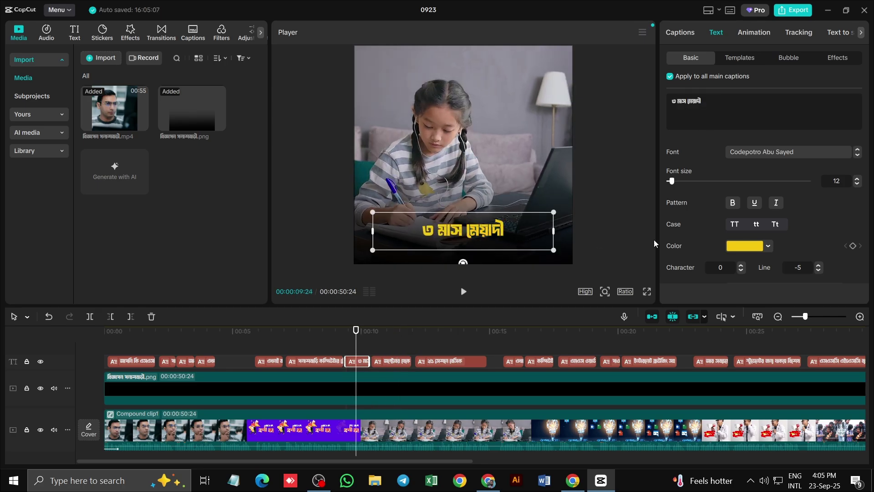
pyautogui.moveTo(356, 332); pyautogui.dragTo(429, 339)
# Delete the leading ২৫ from the ২৫ সেশনে বেসিক caption
pyautogui.click(433, 225)
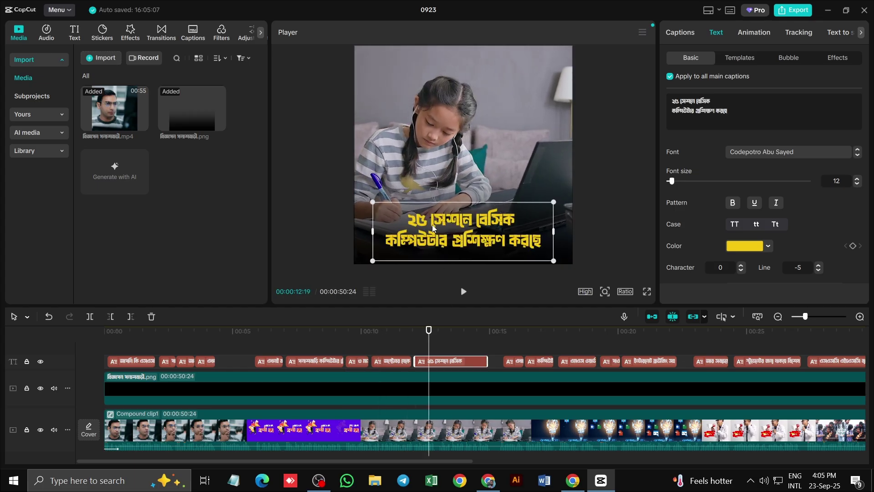
pyautogui.doubleClick(675, 101)
pyautogui.press('BackSpace')
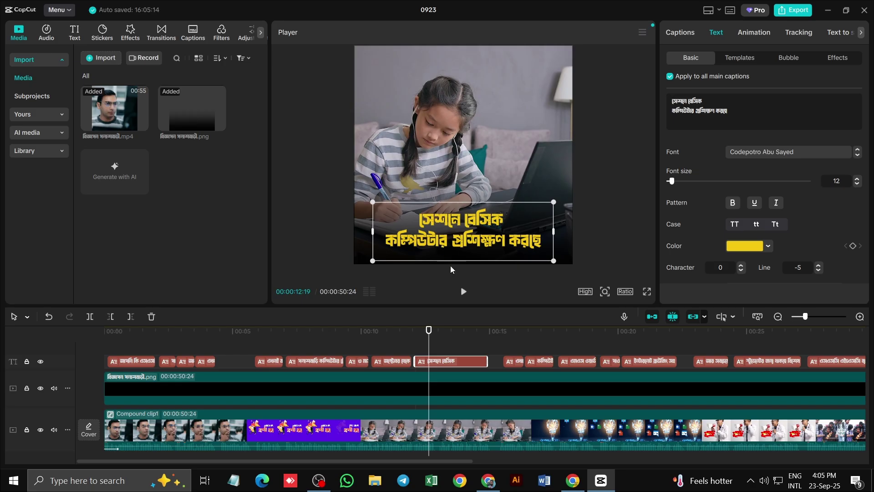
# Replace the wrong word করছে with কোর্সে, typed in Chrome's search box and pasted into the caption
pyautogui.click(488, 480)
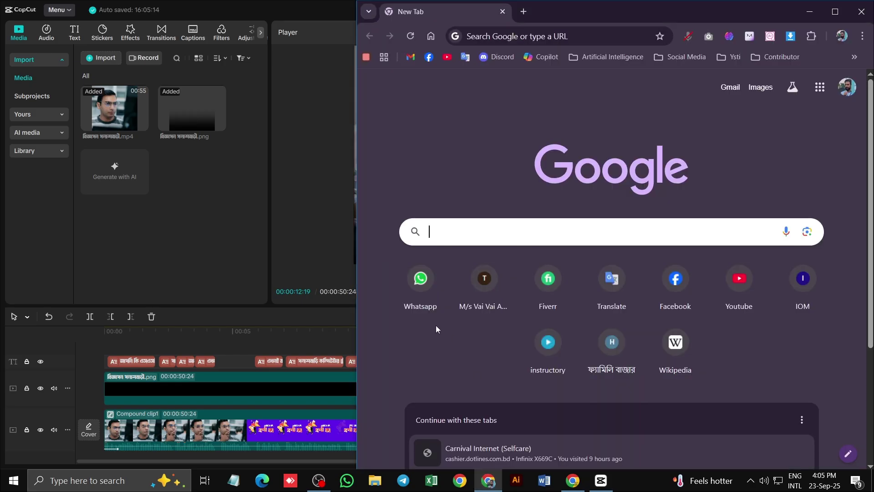
pyautogui.write('কো')
pyautogui.press('BackSpace')
pyautogui.press('BackSpace')
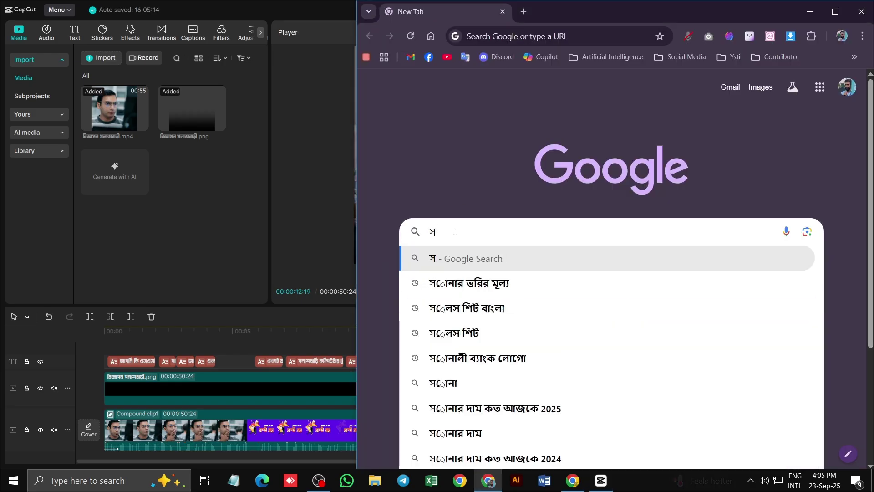
pyautogui.write('কোর্সে')
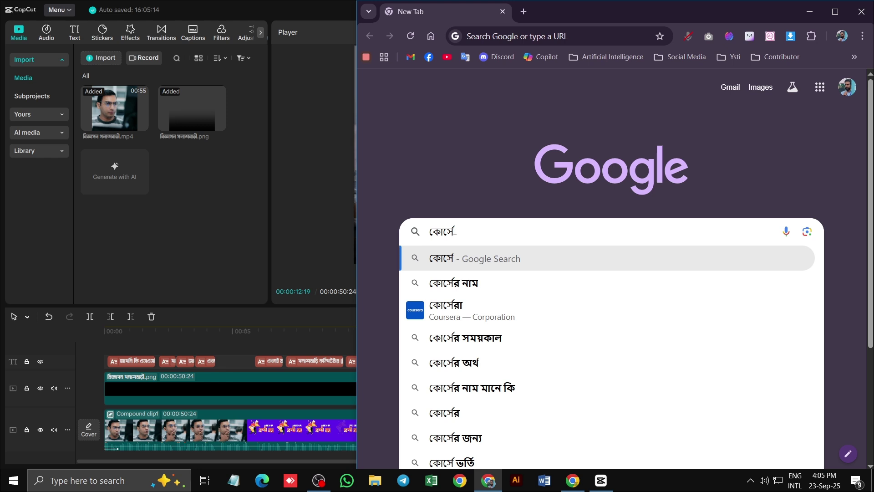
pyautogui.doubleClick(454, 231)
pyautogui.press('BackSpace')
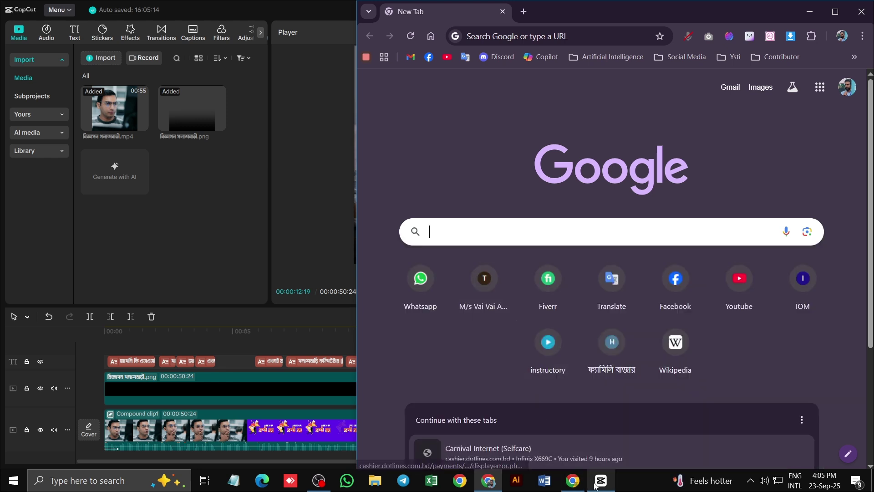
pyautogui.click(594, 486)
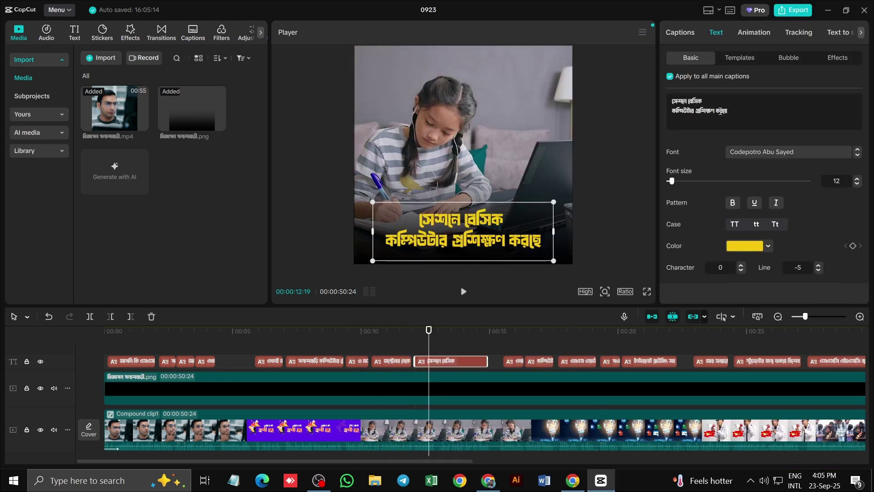
pyautogui.moveTo(728, 111); pyautogui.dragTo(716, 115)
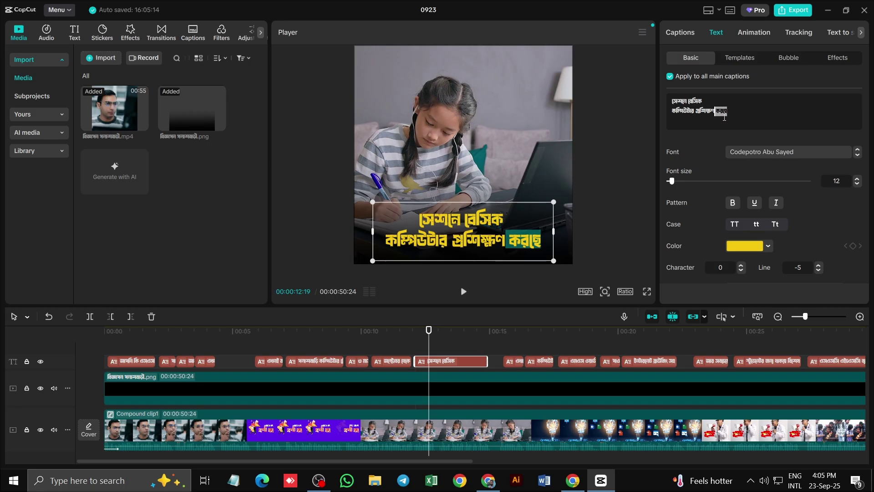
pyautogui.press('BackSpace')
pyautogui.hotkey('ctrl', 'v')
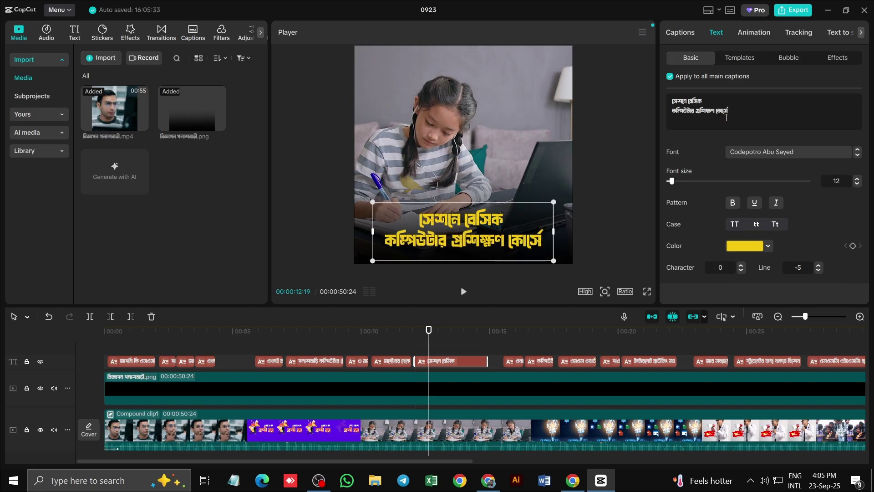
# Add a trailing dash to the এখানে শিখবেন caption, making it এখানে শিখবেন-
pyautogui.moveTo(428, 334); pyautogui.dragTo(513, 351)
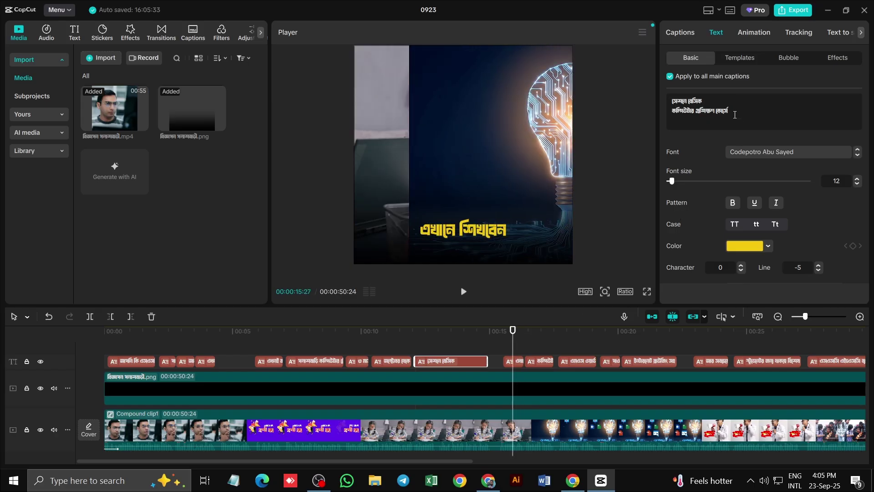
pyautogui.click(513, 361)
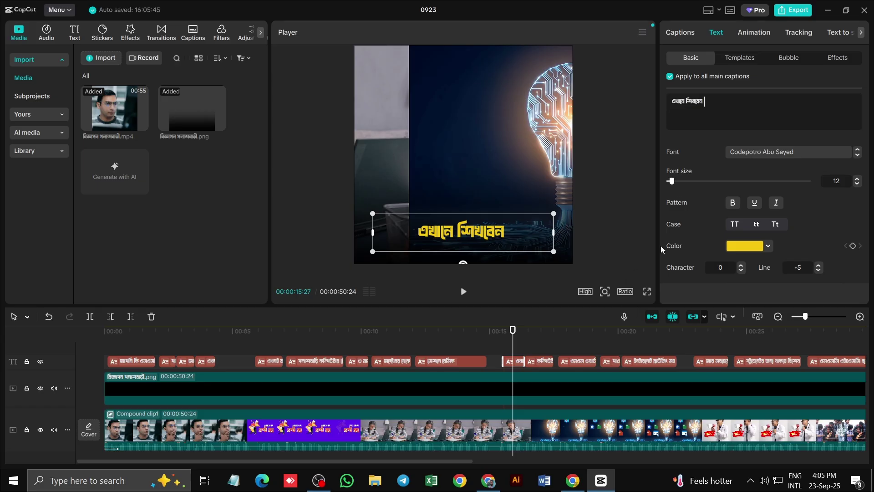
pyautogui.click(488, 480)
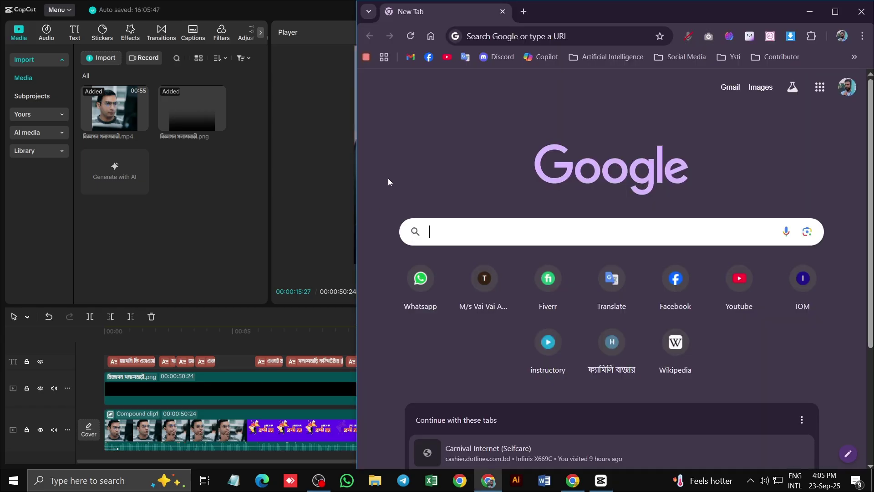
pyautogui.click(437, 245)
pyautogui.write('-')
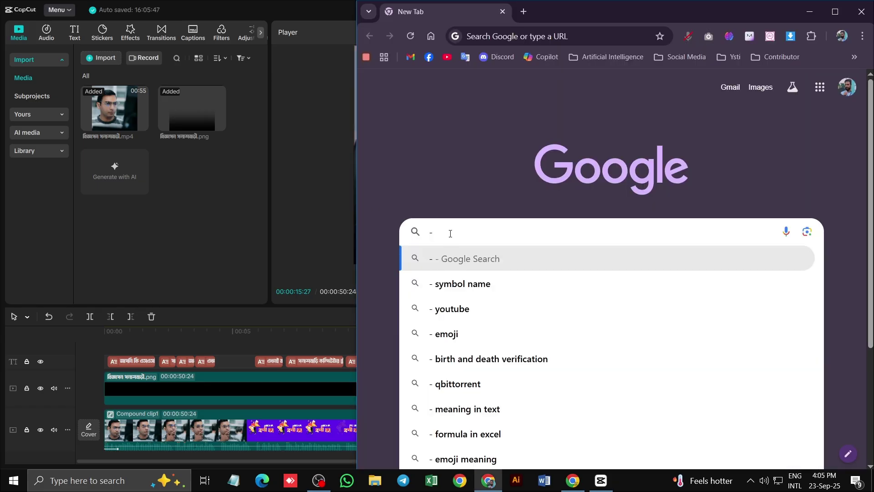
pyautogui.hotkey('ctrl', 'x')
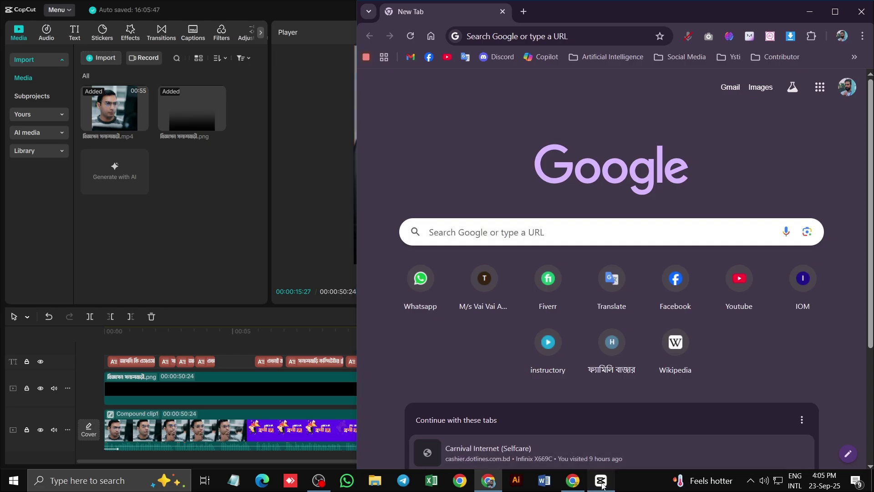
pyautogui.hotkey('alt', 'Tab')
pyautogui.hotkey('ctrl', 'v')
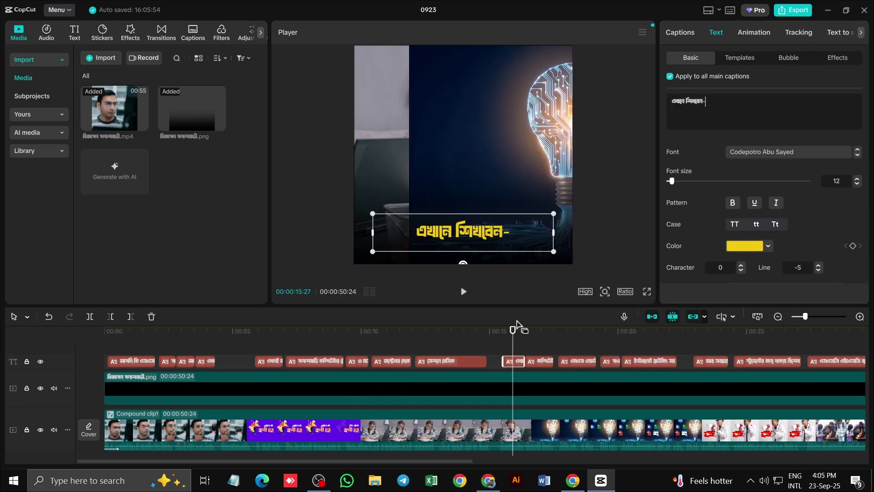
# Add commas after the কম্পিউটার অপারেশন and ওয়ার্ড captions, removing the extra comma after এক্সেল
pyautogui.moveTo(514, 330); pyautogui.dragTo(537, 336)
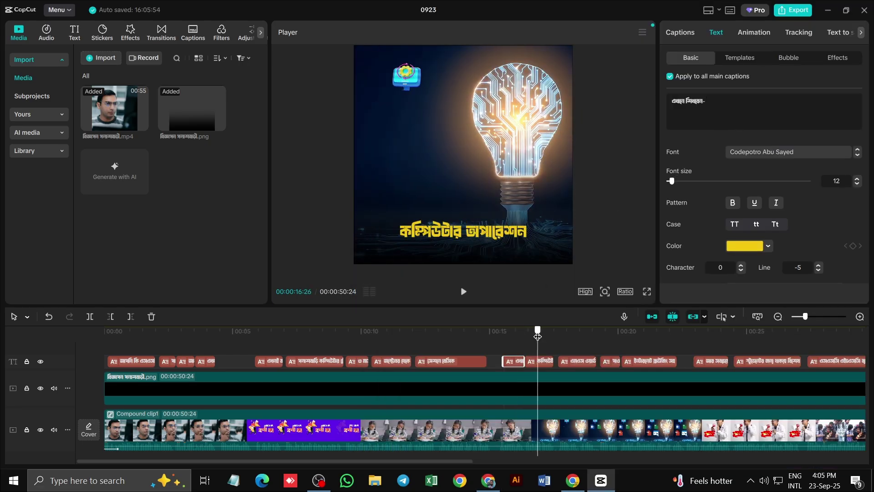
pyautogui.click(516, 237)
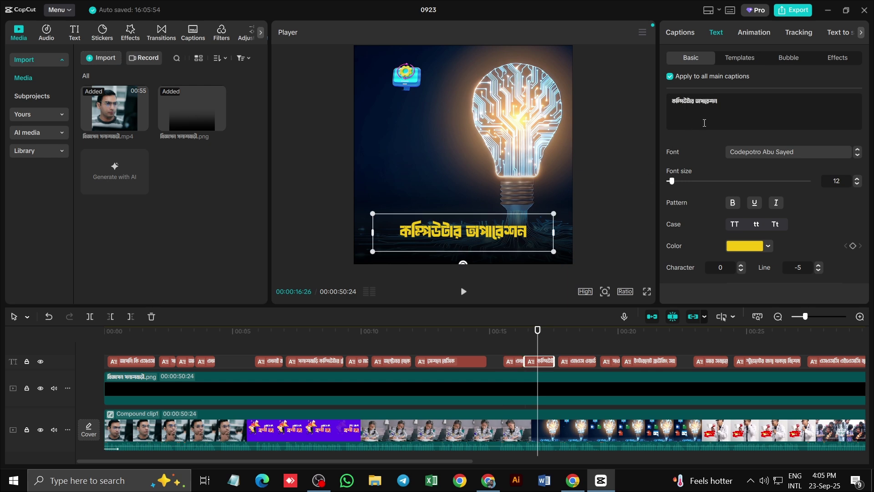
pyautogui.write(',')
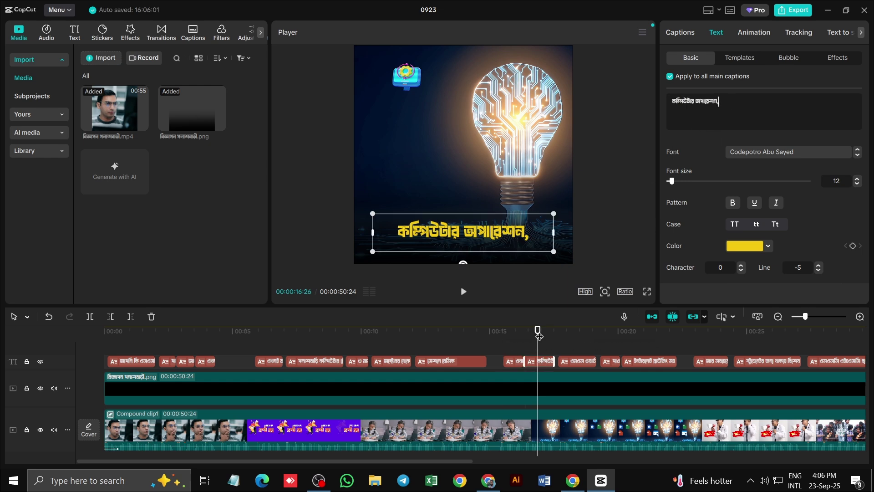
pyautogui.moveTo(538, 331); pyautogui.dragTo(564, 334)
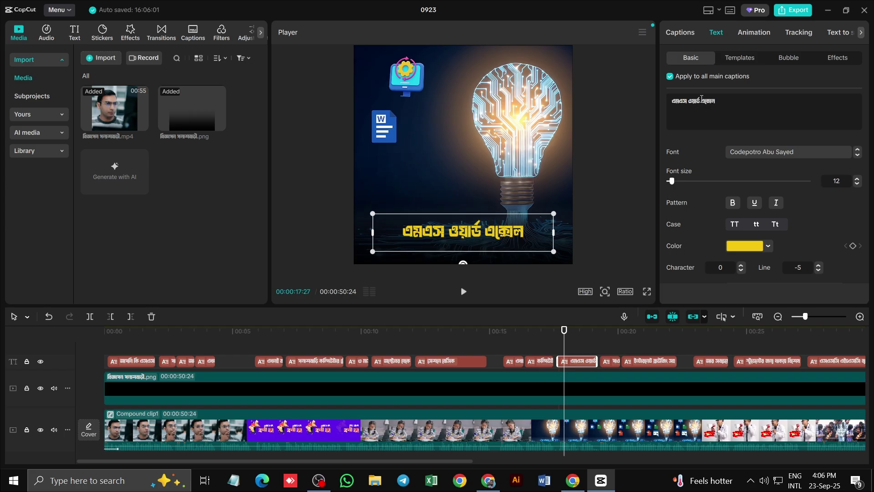
pyautogui.write(',')
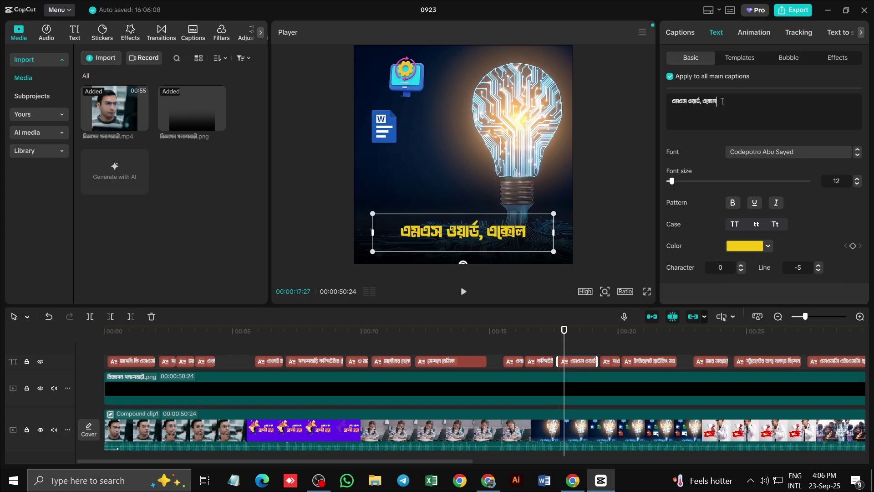
pyautogui.write(',')
pyautogui.press('BackSpace')
# End the ইন্টারনেট ব্রাউজিং সহ আরো অনেক কিছু caption with a দাঁড়ি (।) after checking পাওয়ার পয়েন্ট
pyautogui.moveTo(563, 331); pyautogui.dragTo(611, 331)
pyautogui.click(490, 214)
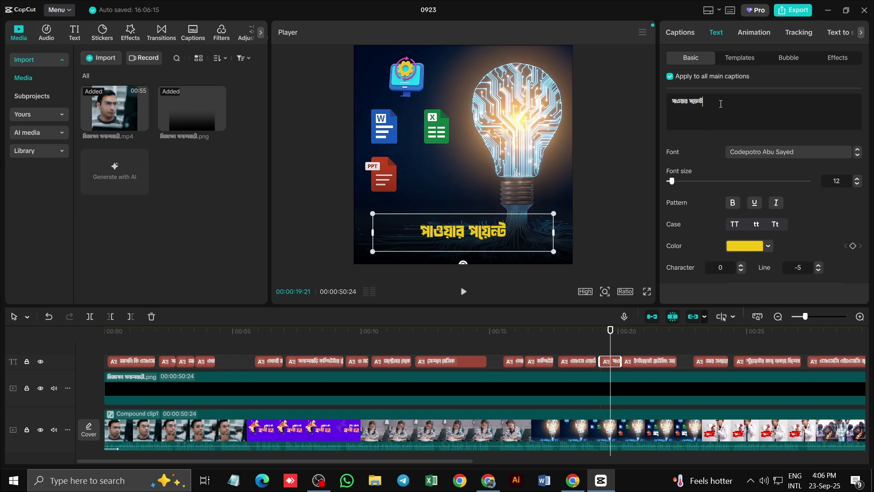
pyautogui.write(',')
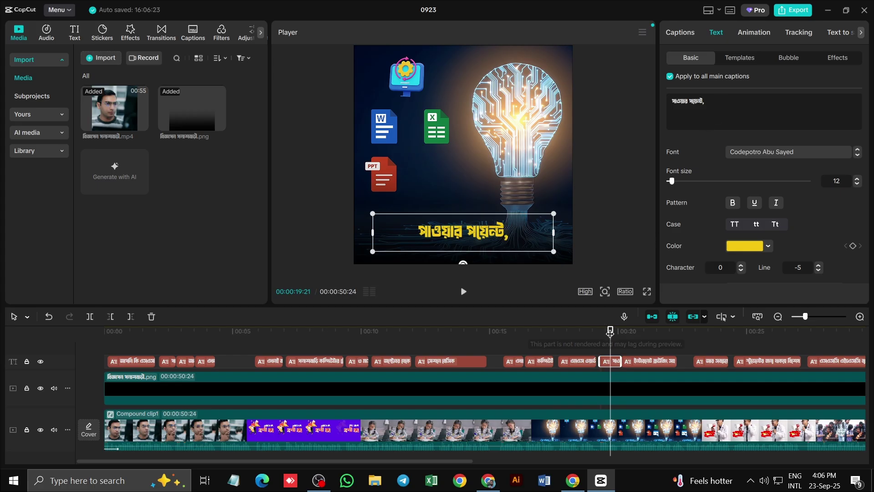
pyautogui.moveTo(610, 331); pyautogui.dragTo(639, 332)
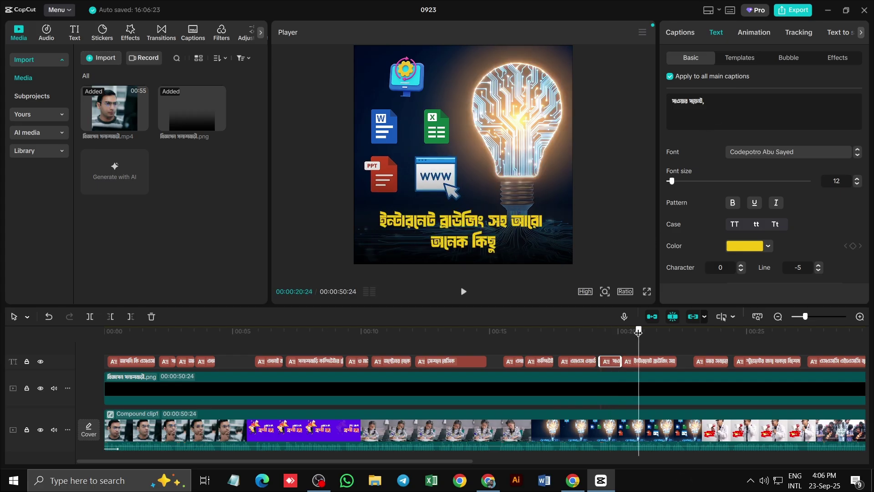
pyautogui.click(517, 259)
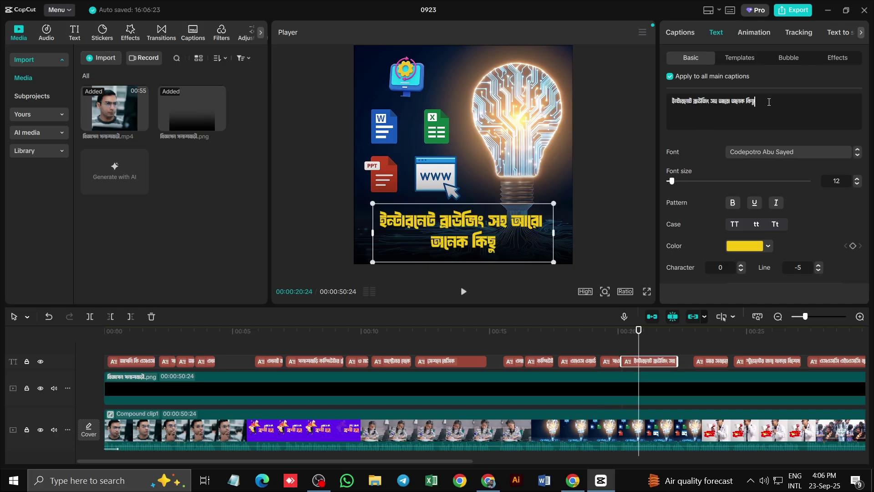
pyautogui.write('।')
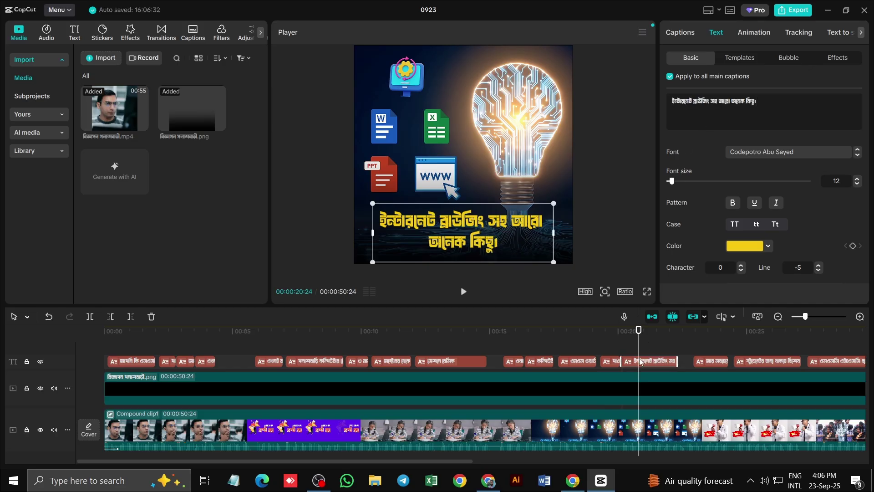
pyautogui.scroll(-3, 639, 364)
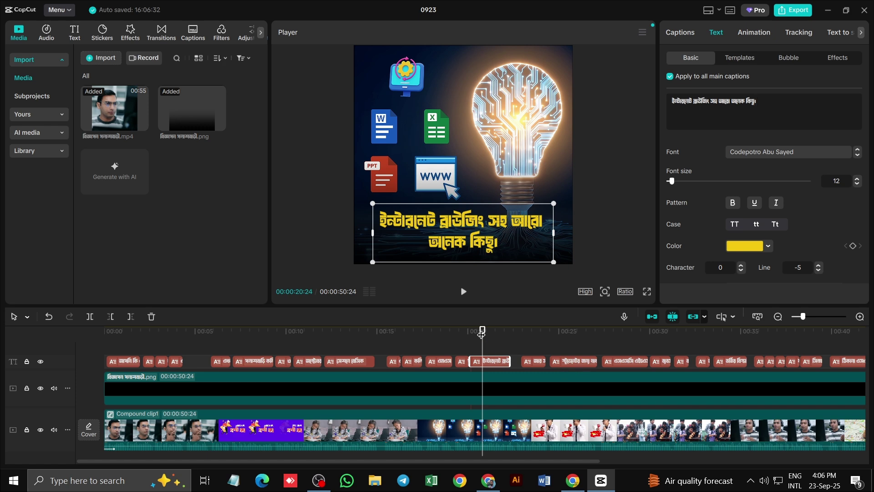
# End the স্টুডেন্টের discount caption with । and an exclamation mark taken from Chrome
pyautogui.moveTo(482, 335); pyautogui.dragTo(569, 348)
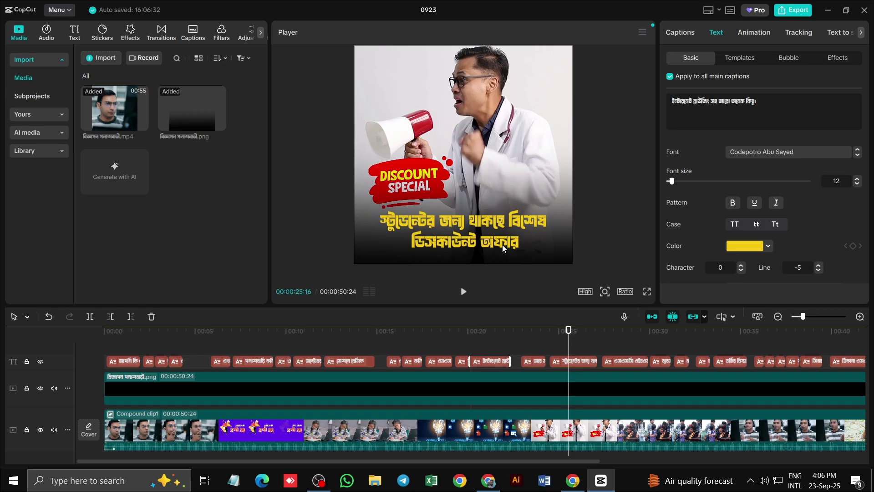
pyautogui.click(568, 361)
pyautogui.write('।')
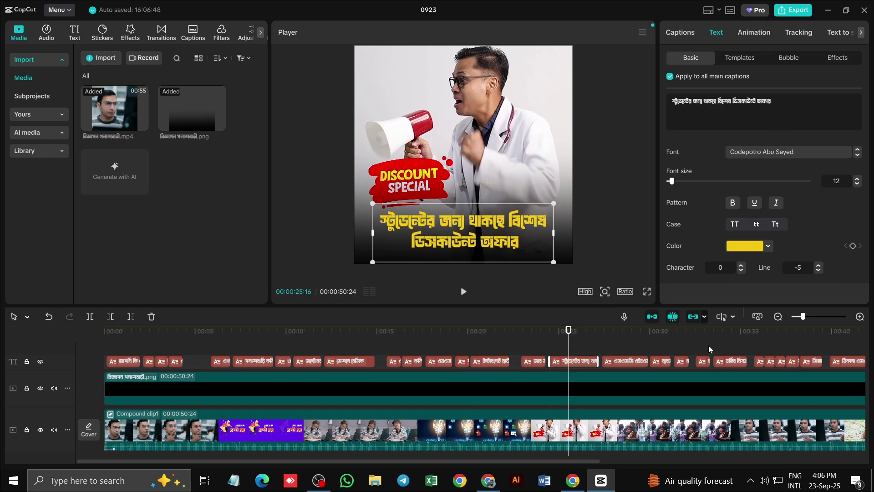
pyautogui.click(573, 480)
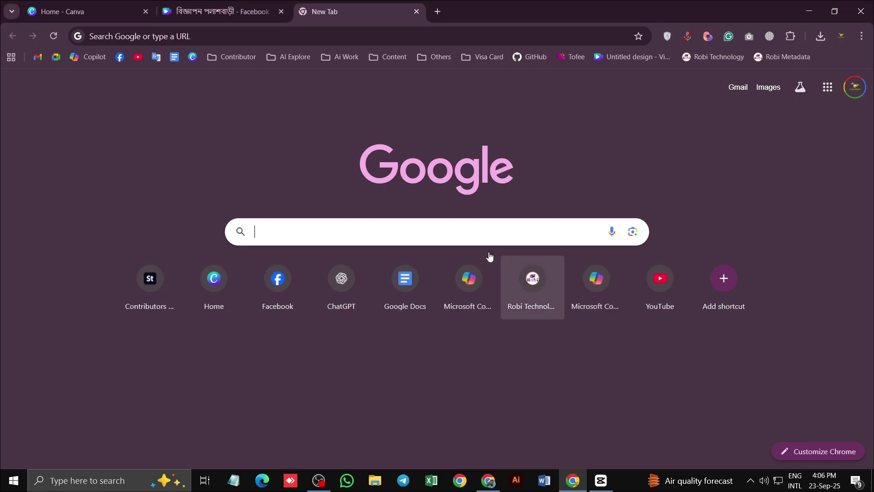
pyautogui.click(452, 225)
pyautogui.write('!')
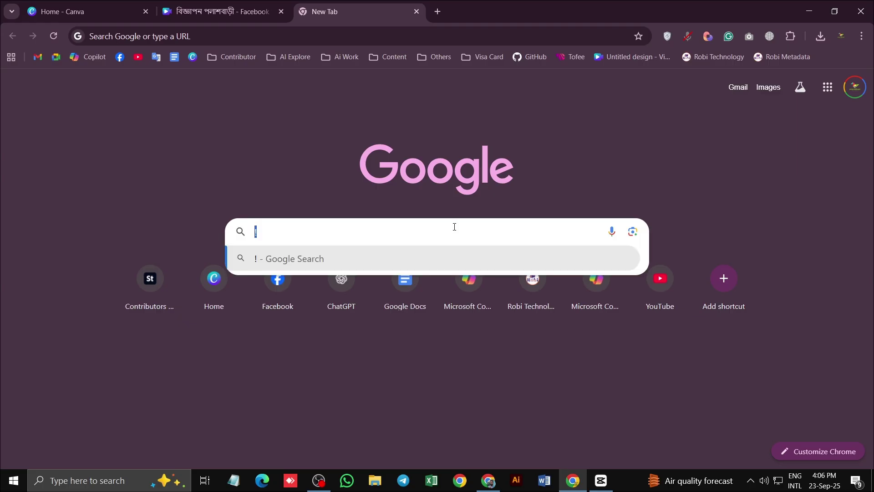
pyautogui.press('BackSpace')
pyautogui.click(601, 480)
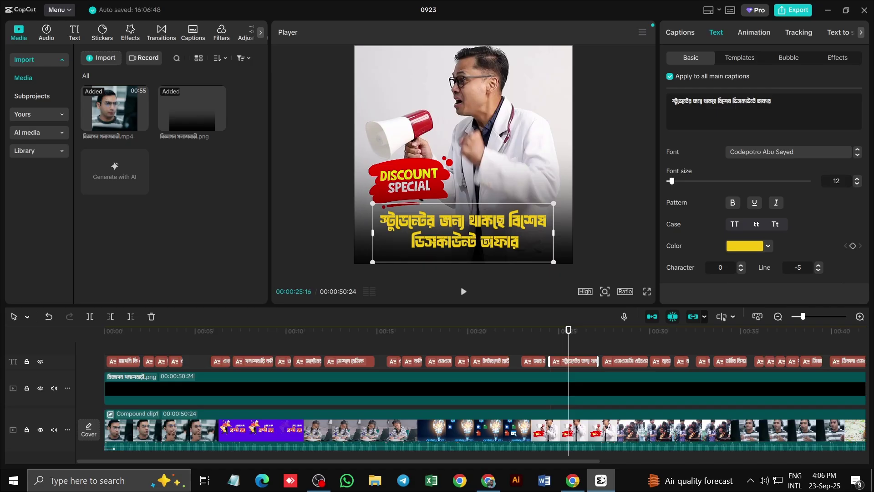
pyautogui.hotkey('ctrl', 'v')
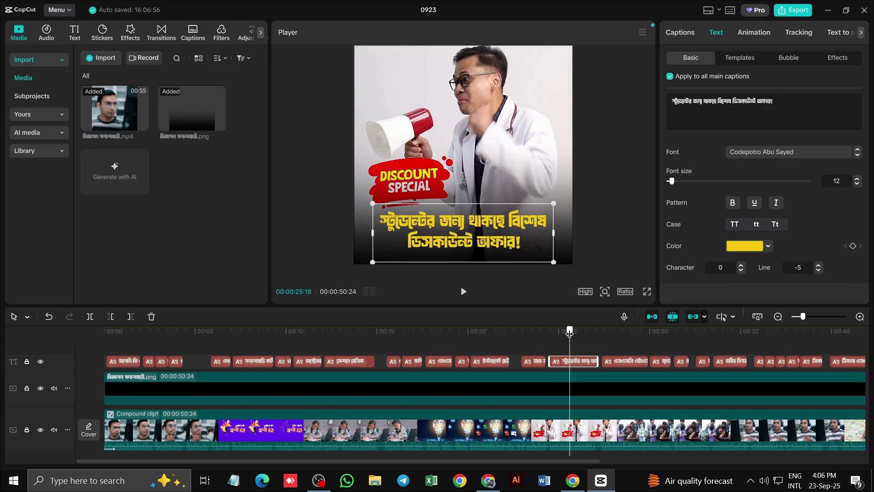
# Add a comma to the এসএসসি এইচএসসি caption
pyautogui.moveTo(568, 331); pyautogui.dragTo(615, 337)
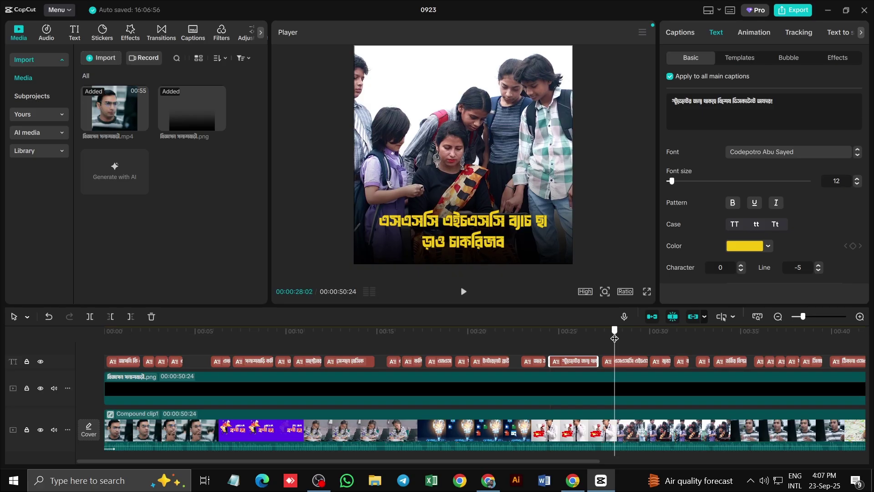
pyautogui.click(448, 238)
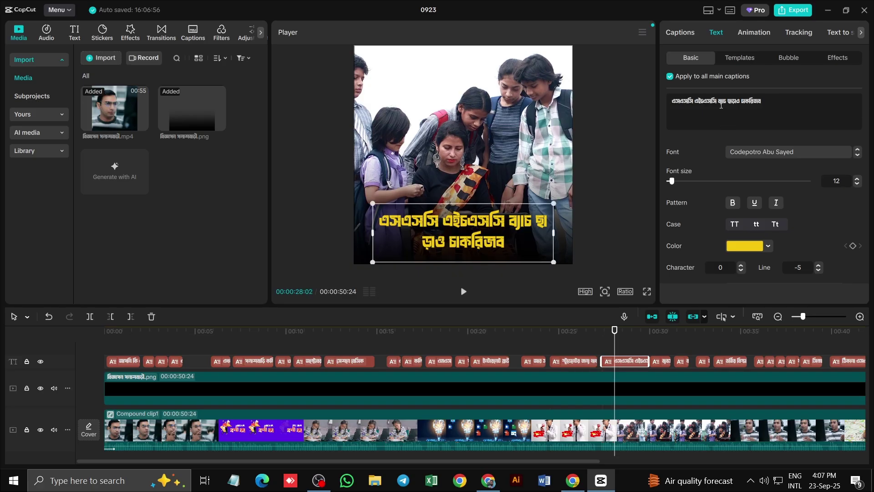
pyautogui.write(',')
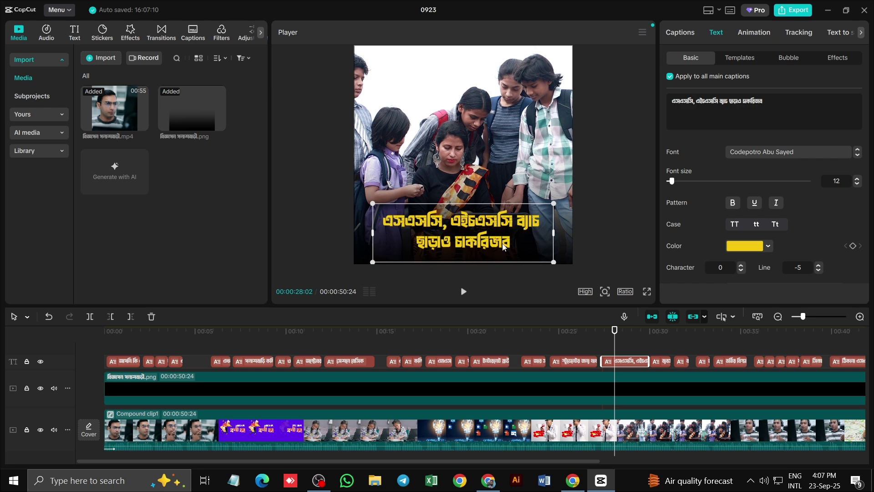
# Correct the misspelled ending জব to জীবি so the caption ends with চাকরিজীবি
pyautogui.click(488, 485)
pyautogui.click(467, 239)
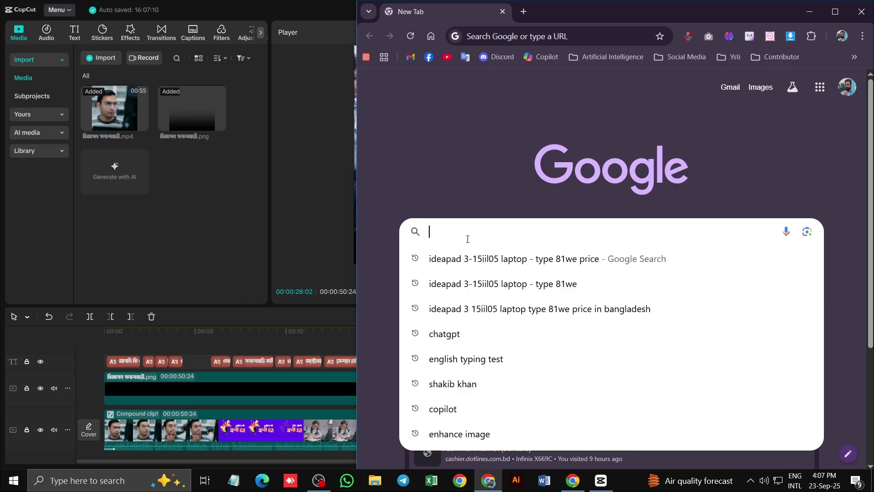
pyautogui.write('জীবি')
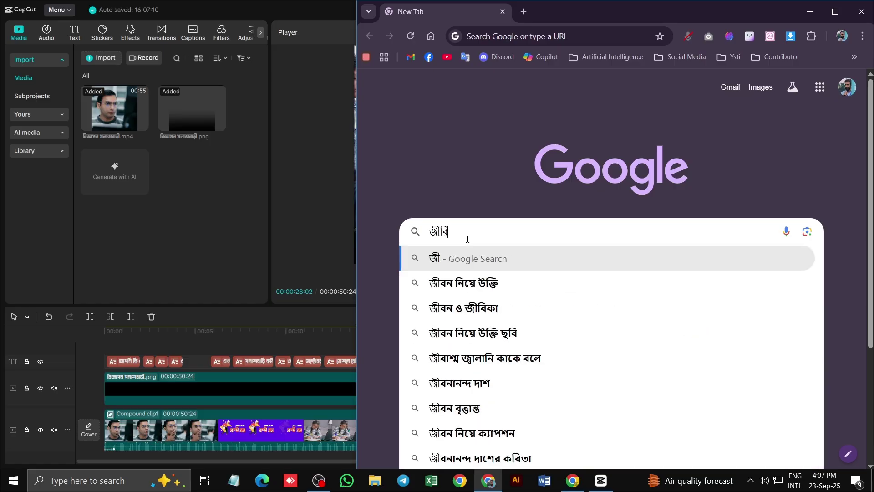
pyautogui.press('Escape')
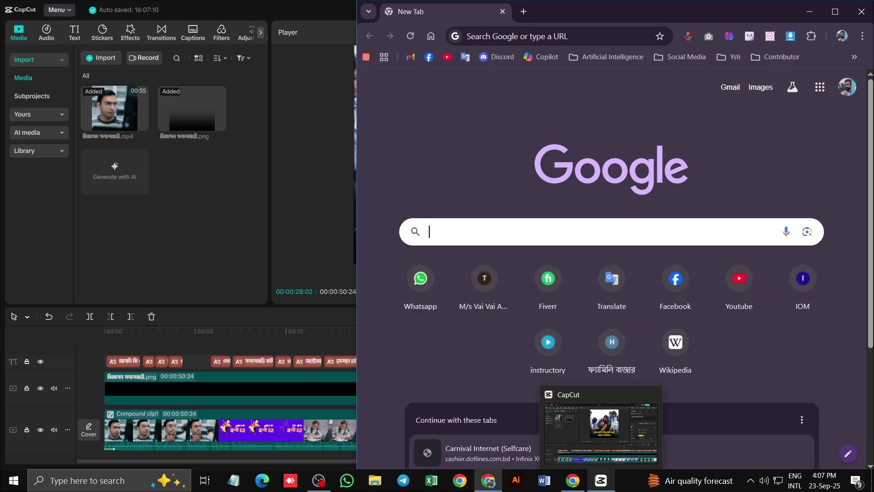
pyautogui.click(600, 480)
pyautogui.doubleClick(488, 246)
pyautogui.click(488, 246)
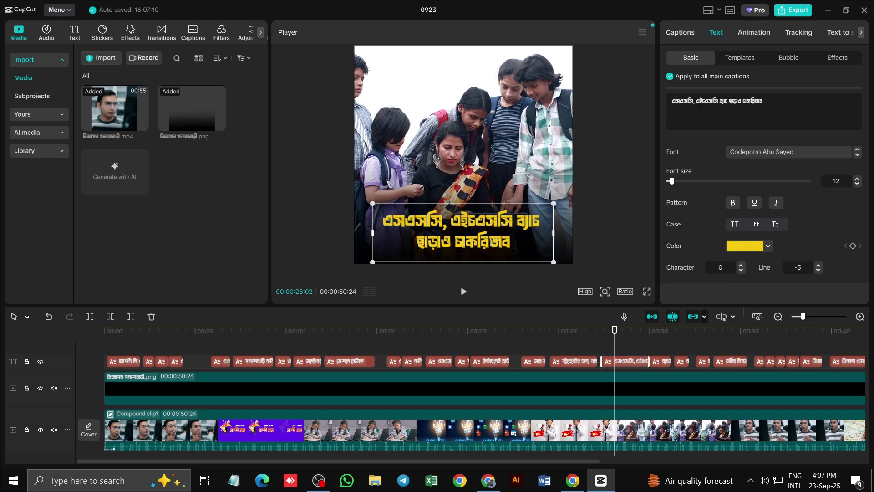
pyautogui.hotkey('shift', 'Right')
pyautogui.hotkey('shift', 'Right')
pyautogui.write('জীবি')
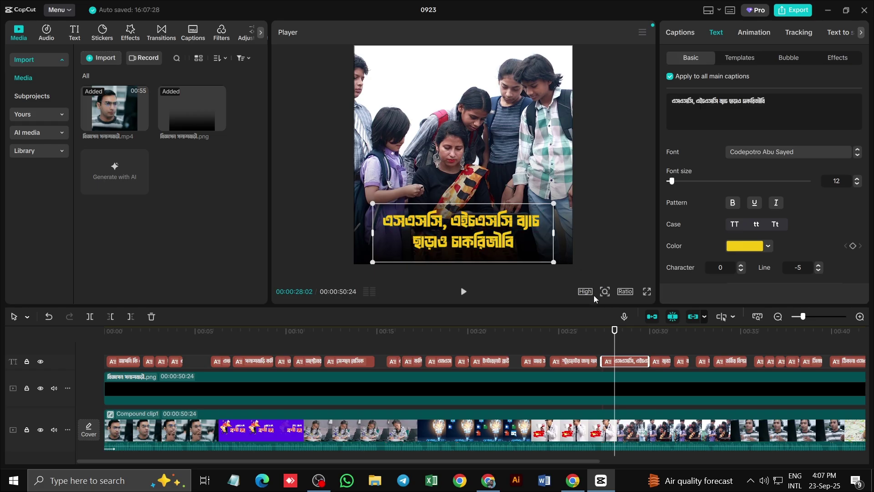
# Replace the ব্যবসায় গৃহিণ caption text with ব্যবসায়ী ও গৃহীণি, spelled out in Chrome first
pyautogui.moveTo(614, 331); pyautogui.dragTo(659, 336)
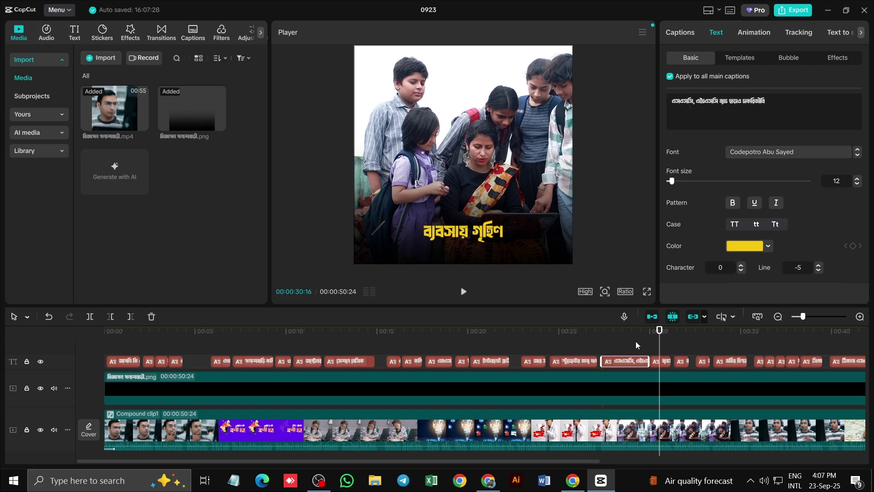
pyautogui.click(461, 395)
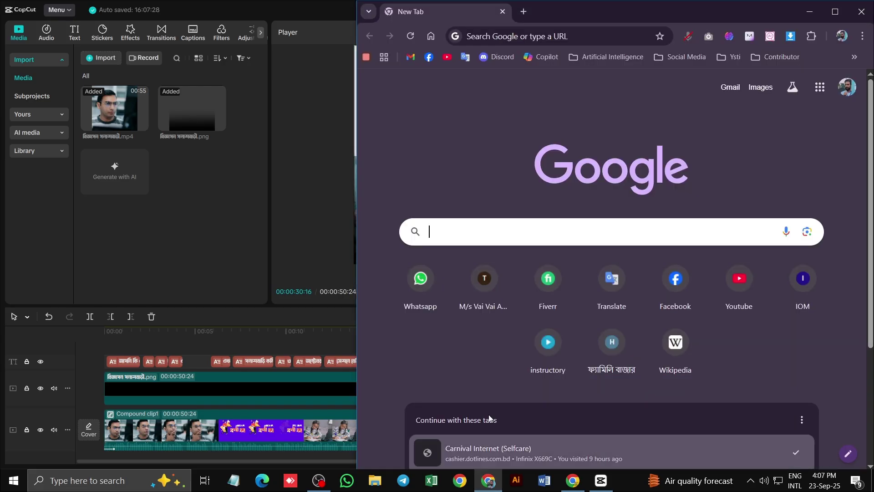
pyautogui.write('ব্যব')
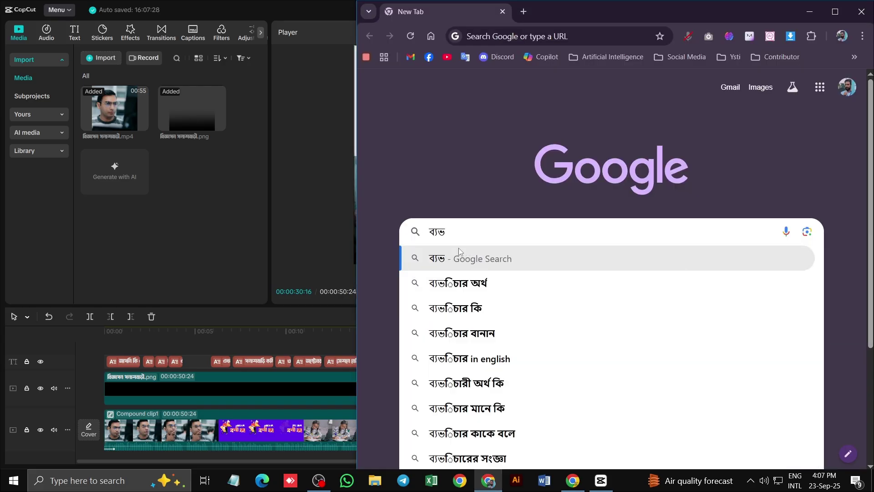
pyautogui.write('সায়ী')
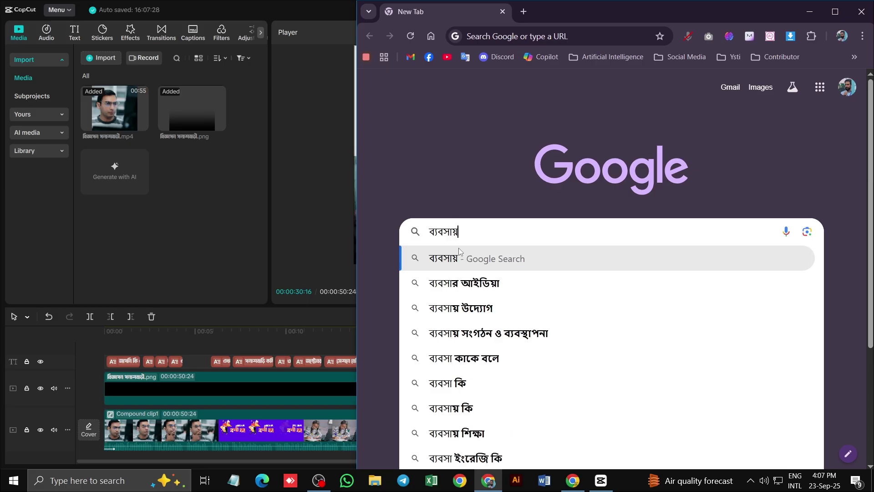
pyautogui.write(' ও গ্র')
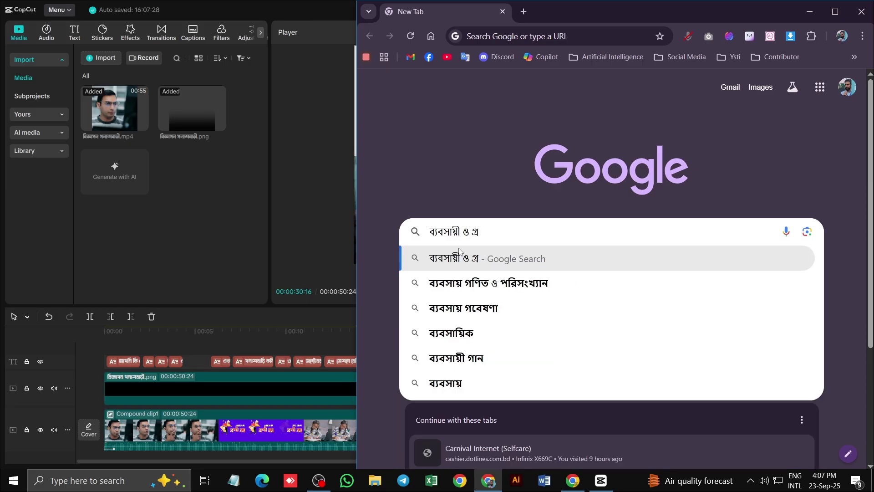
pyautogui.press('BackSpace')
pyautogui.press('BackSpace')
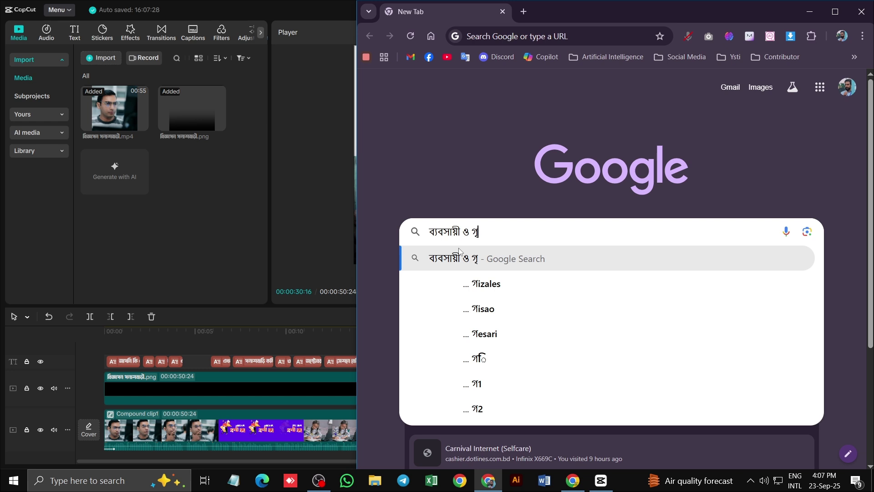
pyautogui.write('হীণি')
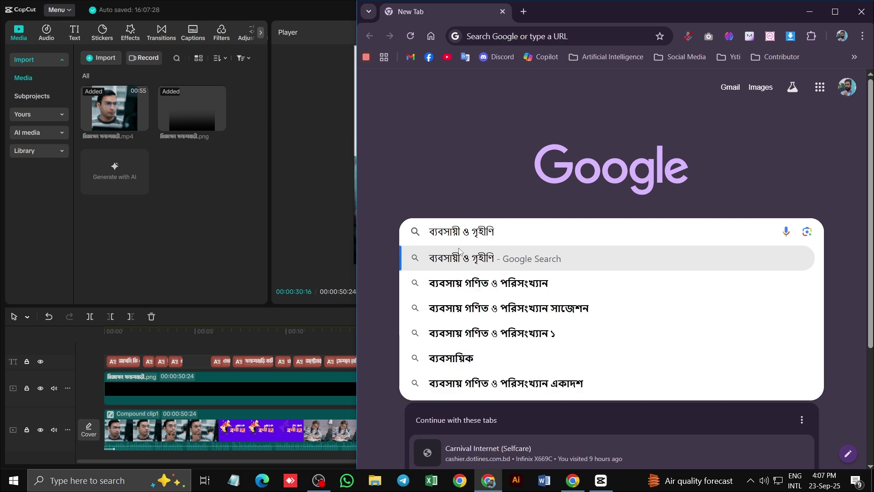
pyautogui.tripleClick(504, 237)
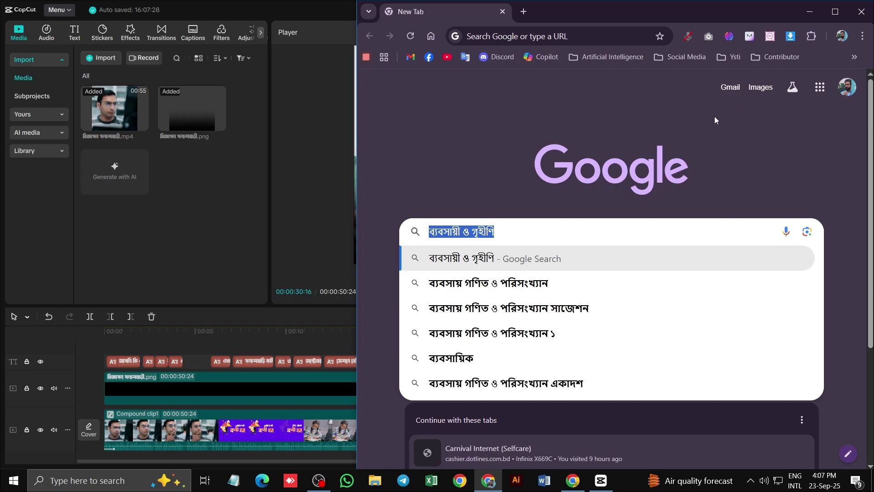
pyautogui.hotkey('ctrl', 'x')
pyautogui.click(601, 481)
pyautogui.click(488, 229)
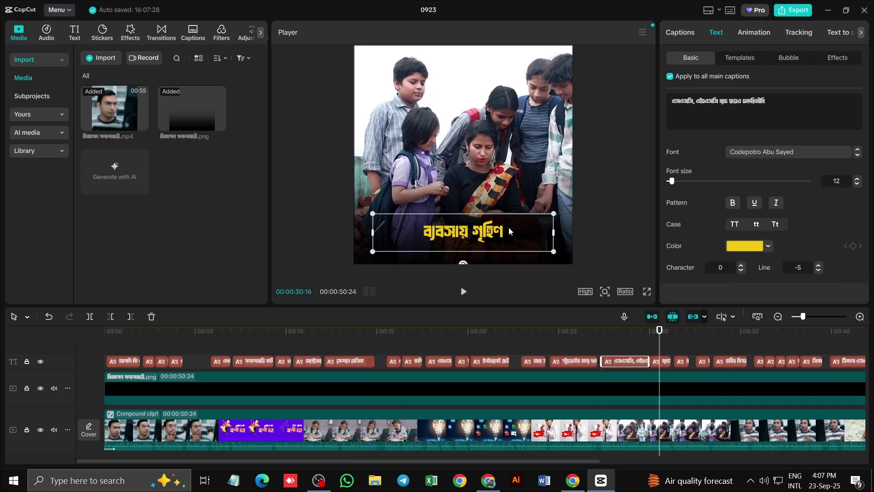
pyautogui.click(710, 112)
pyautogui.hotkey('ctrl', 'a')
pyautogui.hotkey('ctrl', 'v')
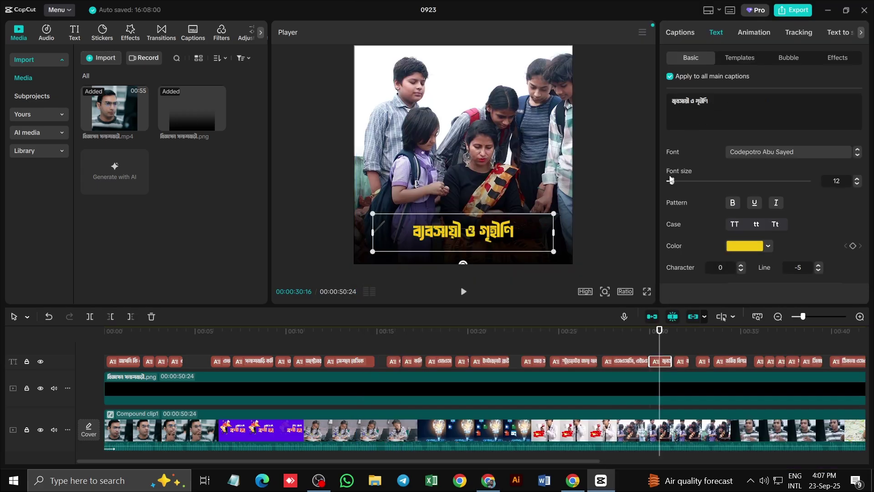
pyautogui.click(660, 331)
pyautogui.click(683, 332)
pyautogui.moveTo(572, 461); pyautogui.dragTo(754, 453)
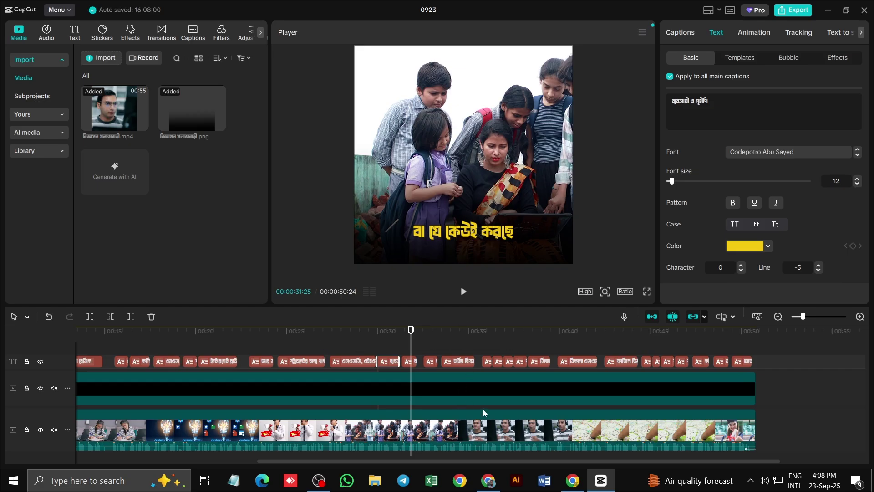
# Replace করছে with কোর্সে in the caption at the playhead
pyautogui.click(488, 480)
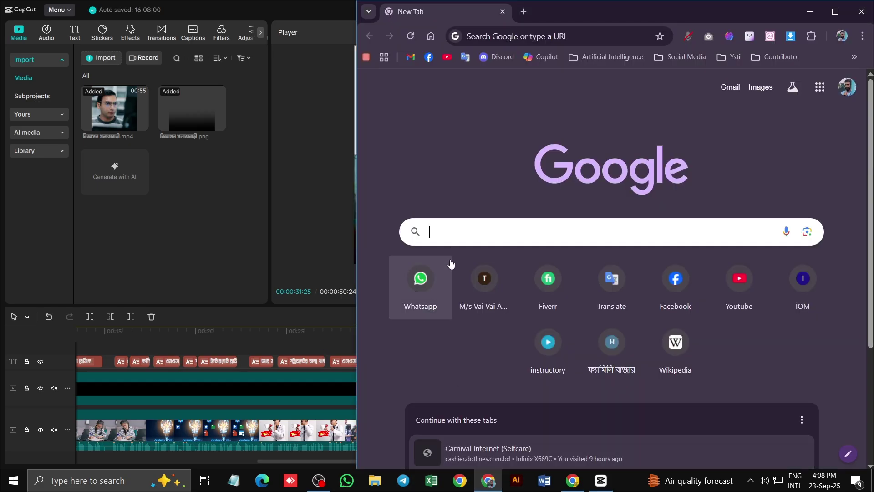
pyautogui.click(457, 231)
pyautogui.write('বে')
pyautogui.press('Escape')
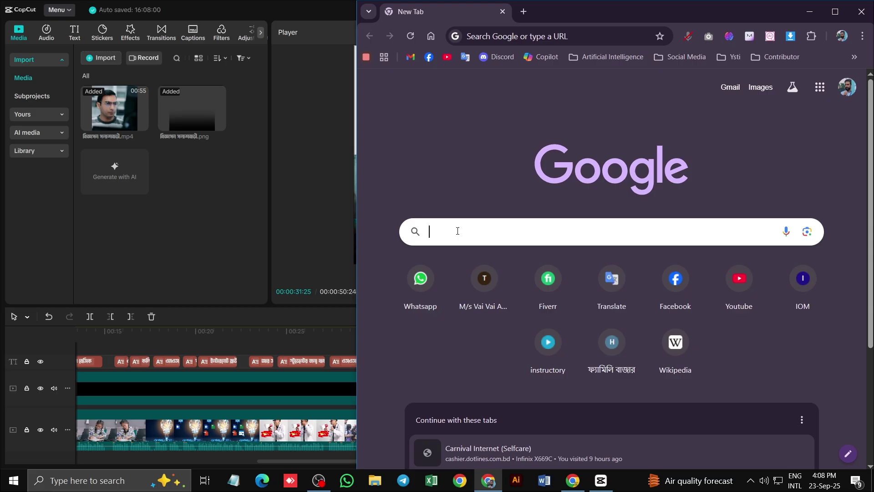
pyautogui.write('কো')
pyautogui.write('ম্প')
pyautogui.hotkey('ctrl', 'a')
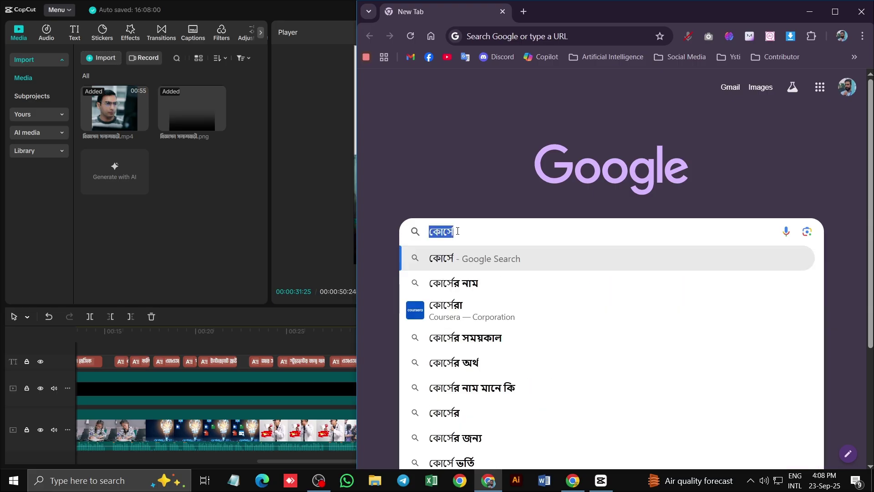
pyautogui.press('Escape')
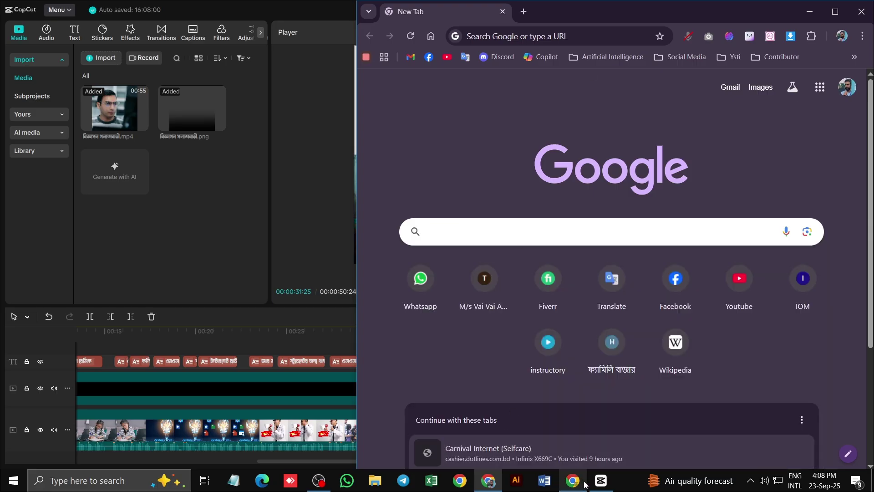
pyautogui.hotkey('alt', 'Tab')
pyautogui.click(506, 241)
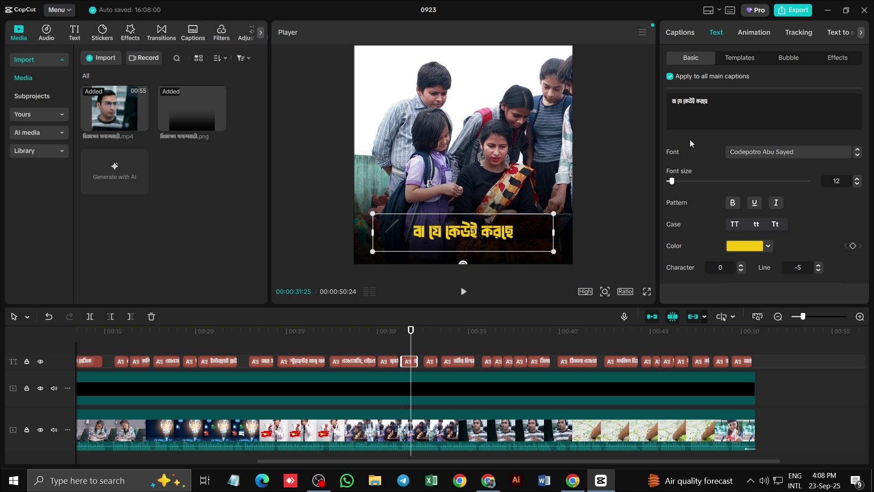
pyautogui.doubleClick(698, 98)
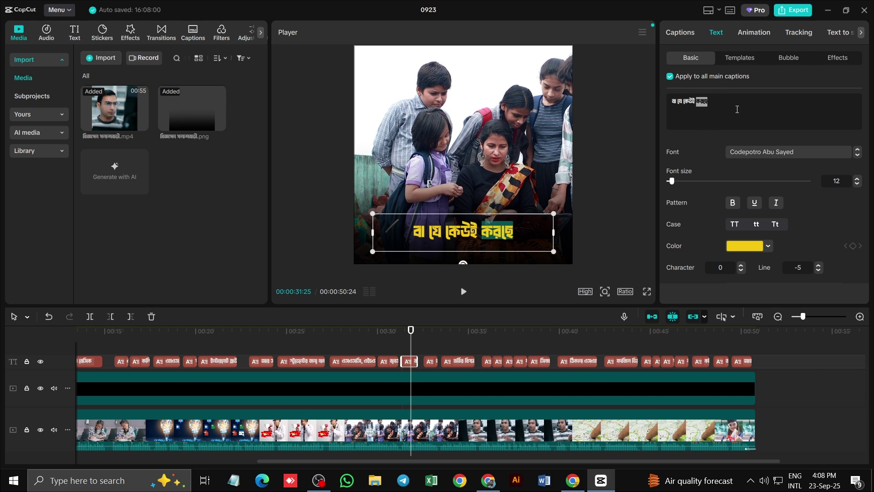
pyautogui.write('কোর্সে')
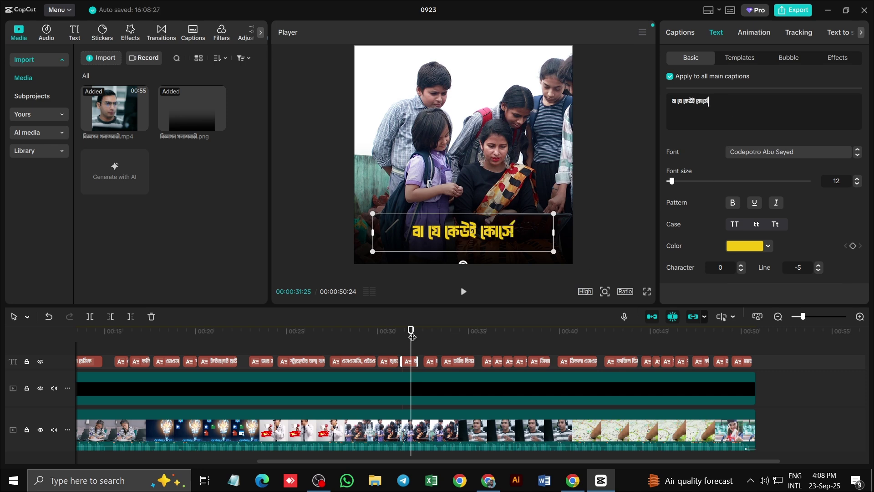
# Break the call-to-action caption before কল করুন and end it with an ellipsis (...)
pyautogui.moveTo(412, 336); pyautogui.dragTo(430, 344)
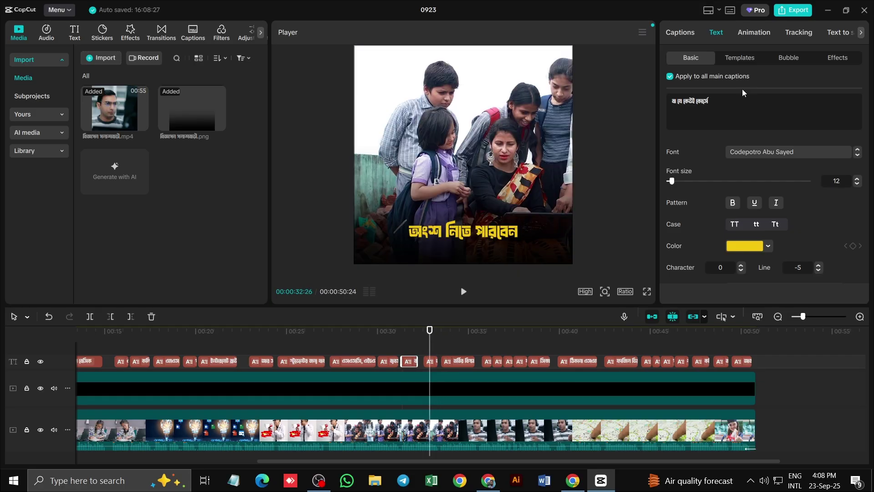
pyautogui.click(506, 235)
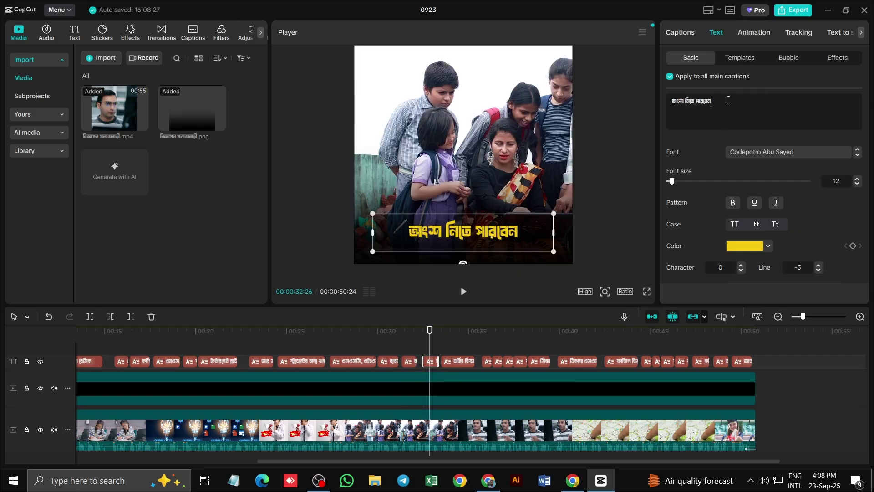
pyautogui.click(453, 343)
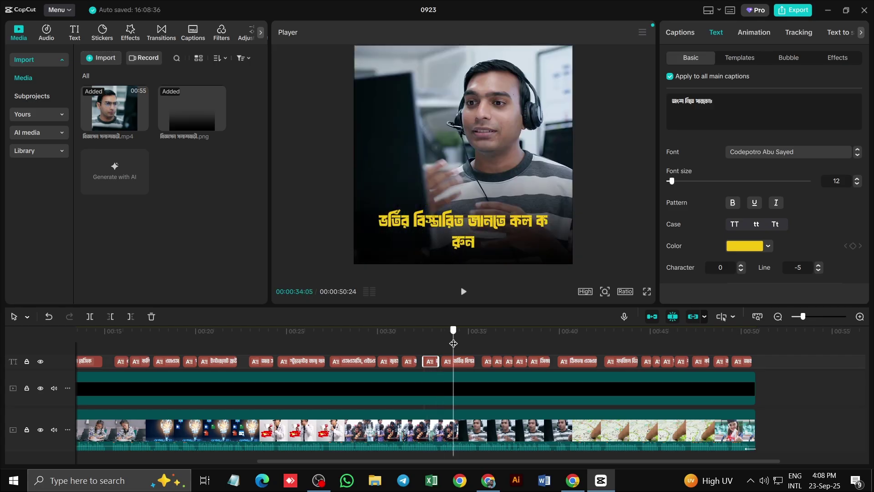
pyautogui.click(516, 223)
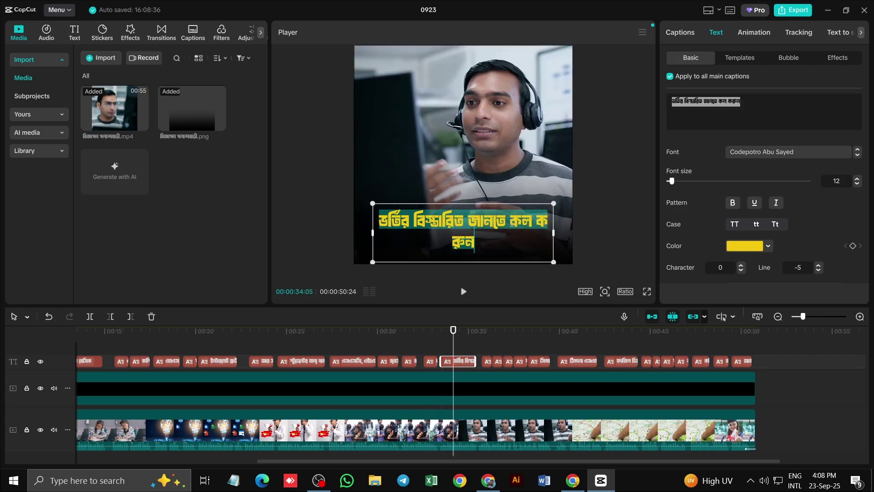
pyautogui.click(510, 221)
pyautogui.press('Return')
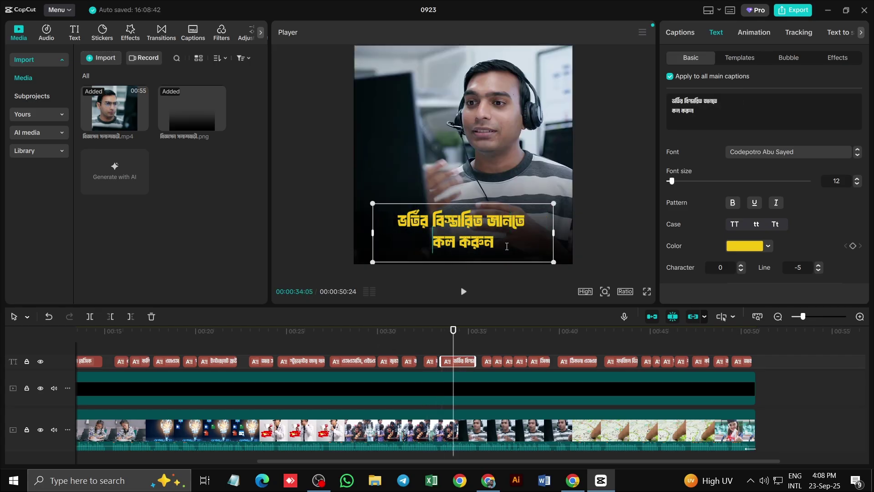
pyautogui.moveTo(489, 483)
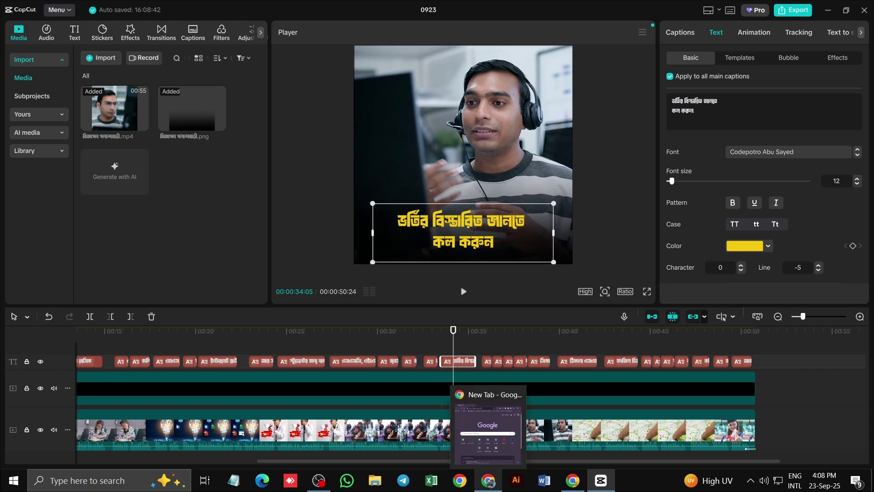
pyautogui.write('..')
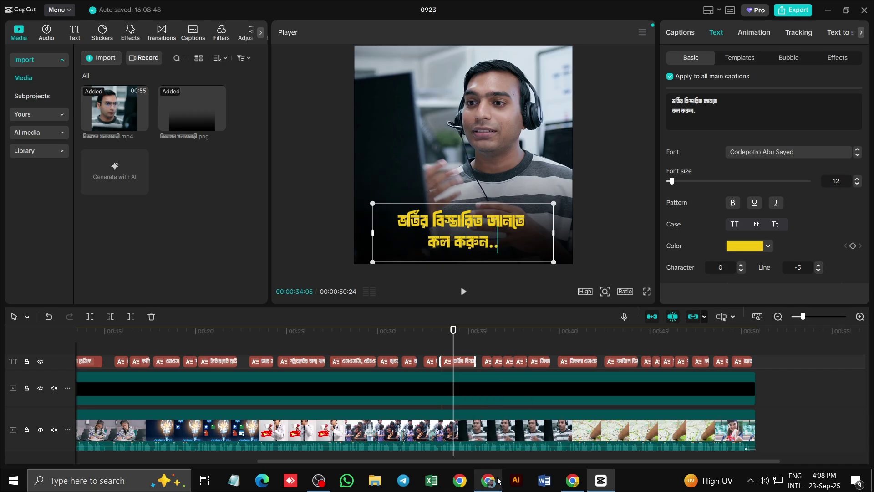
pyautogui.write('.')
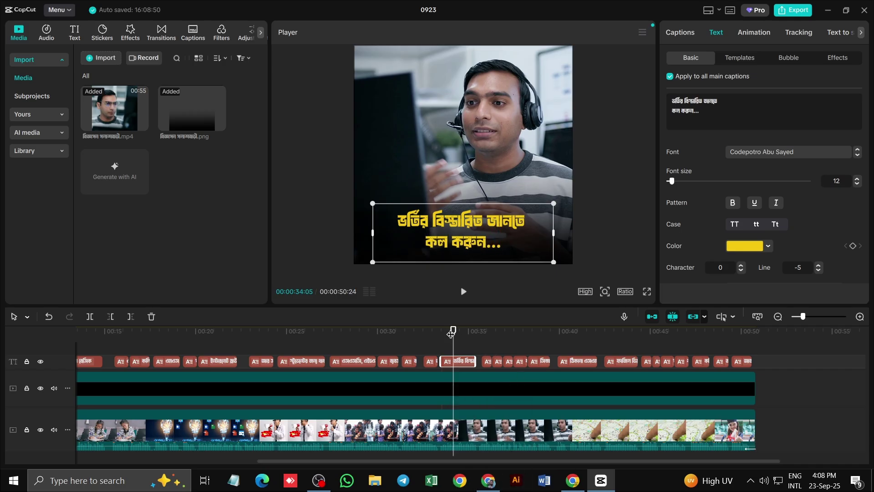
pyautogui.moveTo(460, 334); pyautogui.dragTo(486, 338)
# Replace the spelled-out জিরো ওয়ান caption with the contact phone number in digits
pyautogui.click(457, 232)
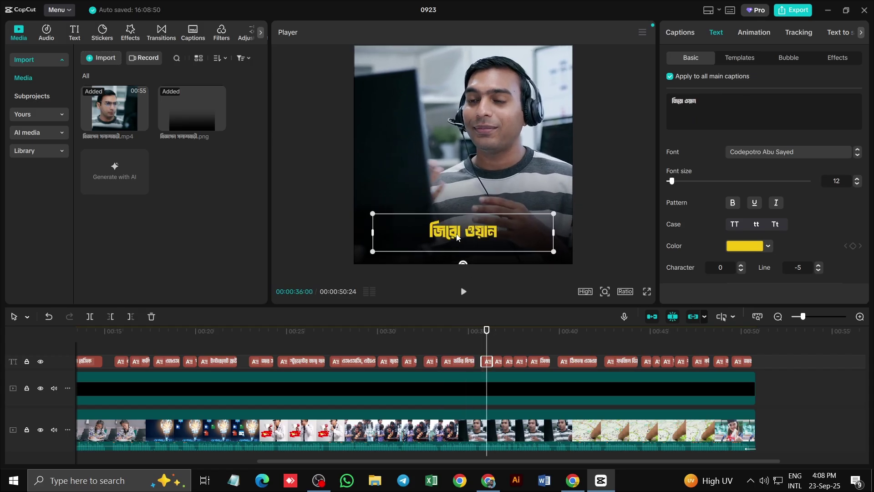
pyautogui.doubleClick(457, 233)
pyautogui.click(509, 361)
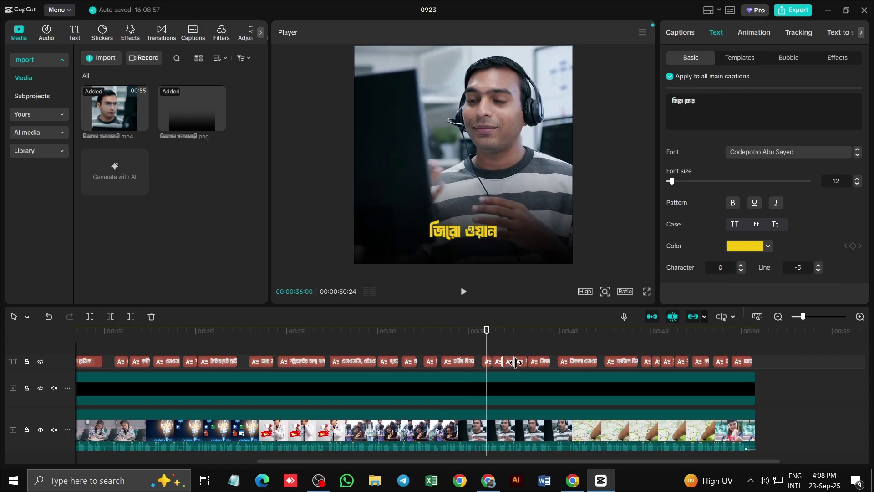
pyautogui.click(539, 363)
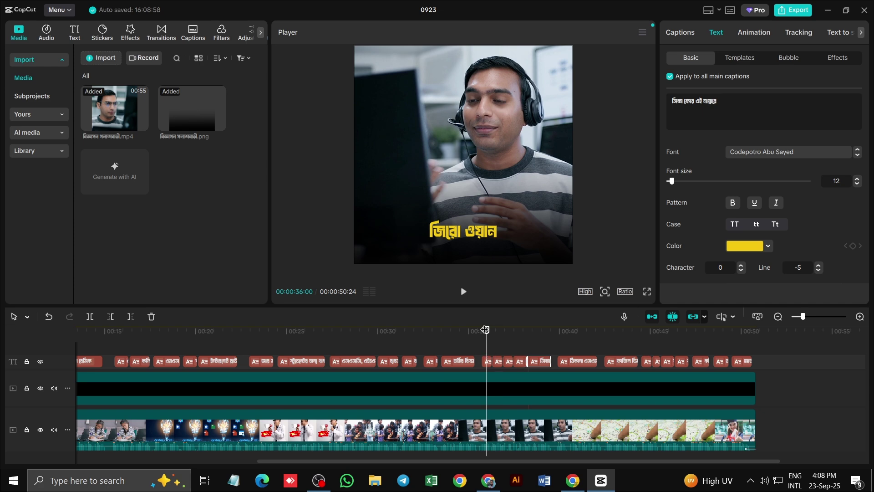
pyautogui.click(467, 241)
pyautogui.doubleClick(467, 240)
pyautogui.write('017')
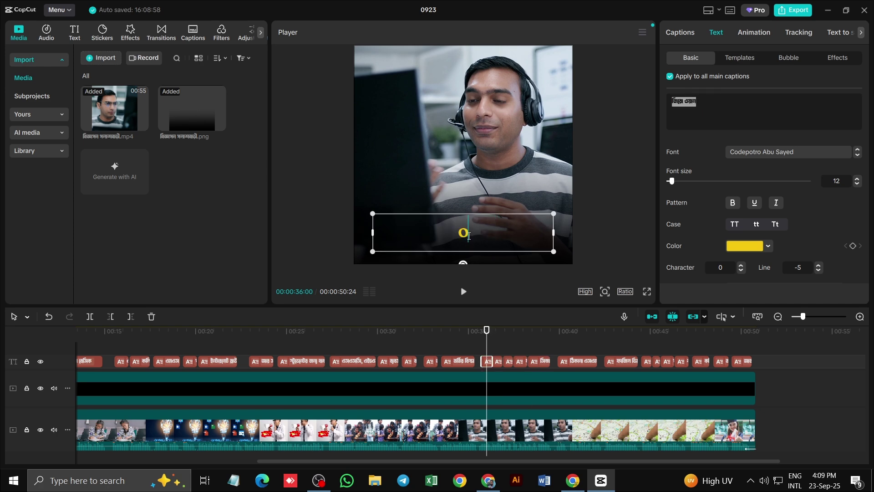
pyautogui.click(498, 362)
pyautogui.click(483, 339)
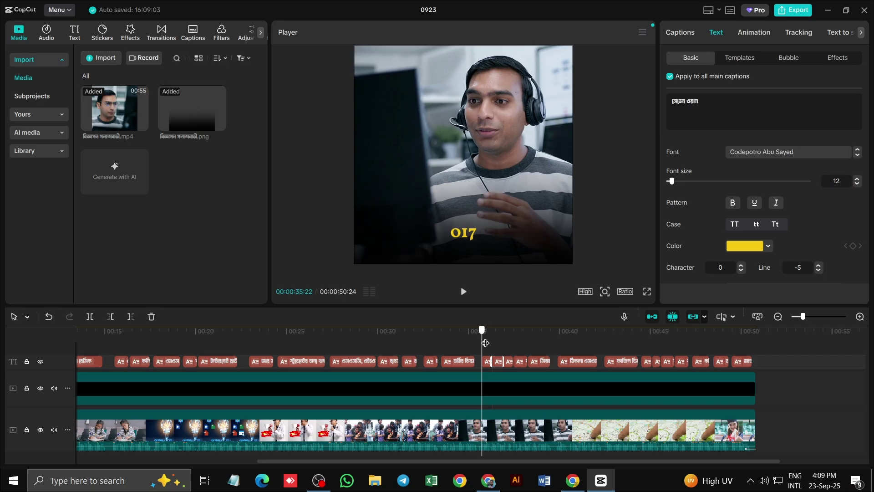
pyautogui.click(494, 346)
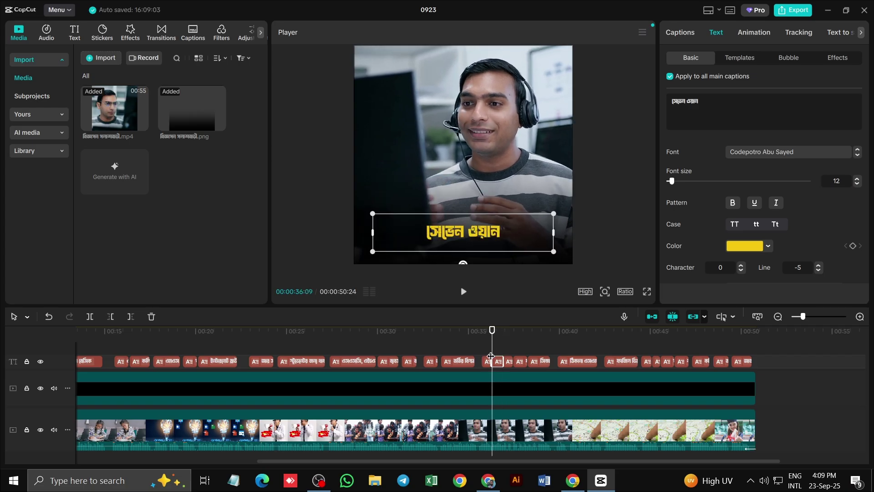
pyautogui.click(486, 361)
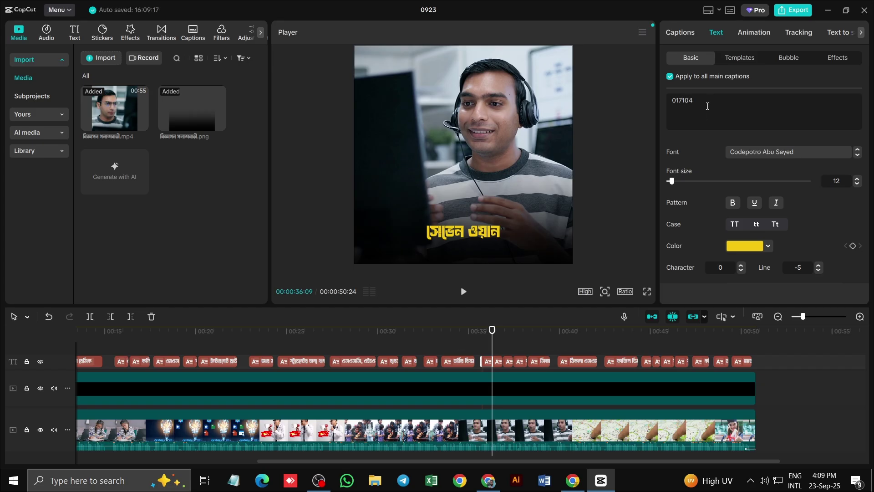
# Strip the spoken digits from the এই নাম্বারে caption and trim its start
pyautogui.moveTo(492, 339); pyautogui.dragTo(513, 347)
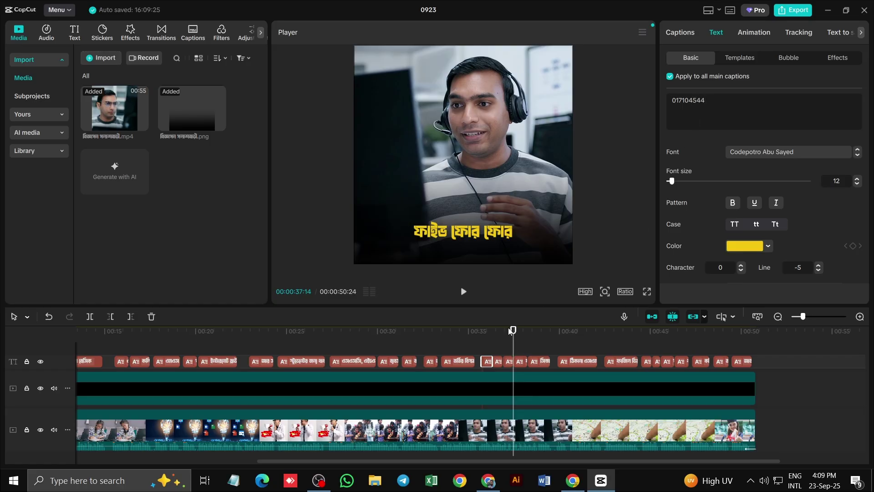
pyautogui.moveTo(513, 341); pyautogui.dragTo(541, 342)
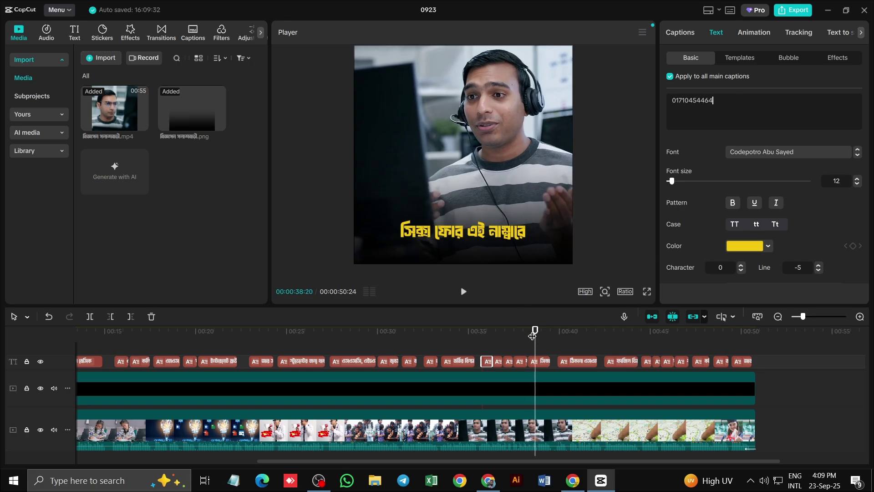
pyautogui.click(537, 362)
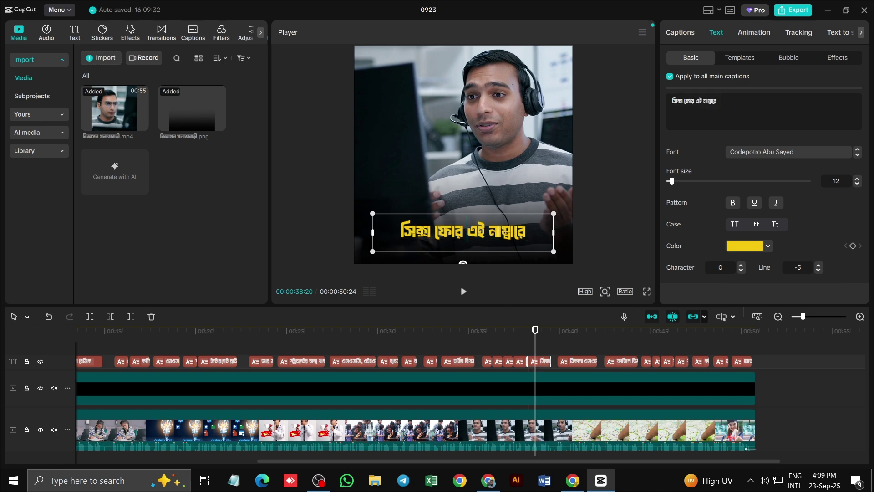
pyautogui.press('BackSpace')
pyautogui.press('BackSpace')
pyautogui.press('BackSpace')
pyautogui.press('BackSpace')
pyautogui.press('BackSpace')
pyautogui.press('BackSpace')
pyautogui.press('BackSpace')
pyautogui.press('BackSpace')
pyautogui.press('BackSpace')
pyautogui.press('BackSpace')
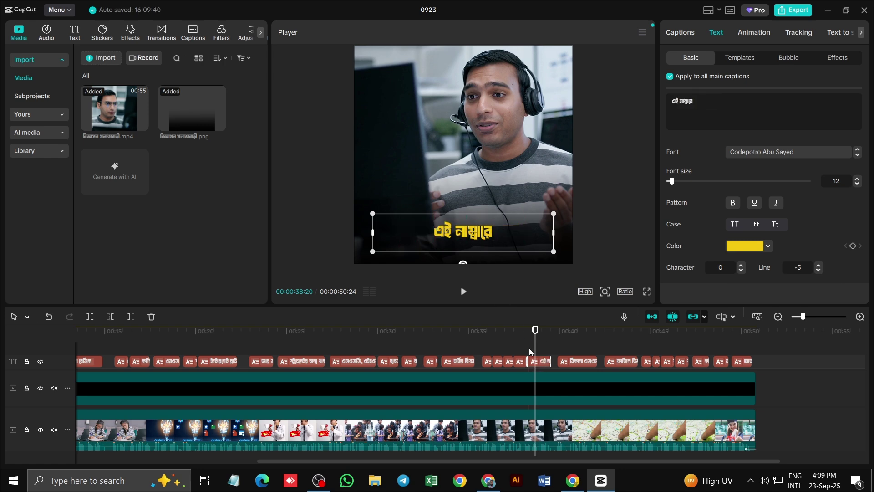
pyautogui.moveTo(528, 361); pyautogui.dragTo(534, 361)
pyautogui.click(522, 361)
# Delete the leftover number caption clips and extend the phone-number caption across the gap
pyautogui.press('Delete')
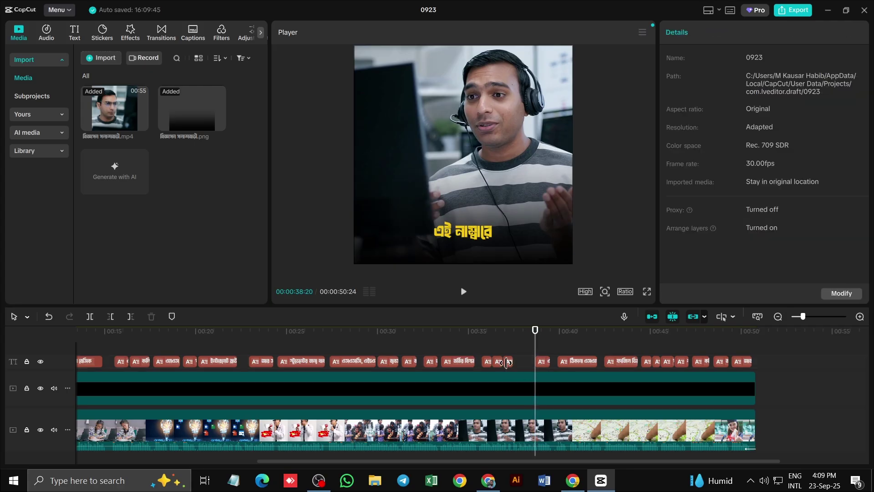
pyautogui.click(498, 362)
pyautogui.press('Delete')
pyautogui.click(489, 362)
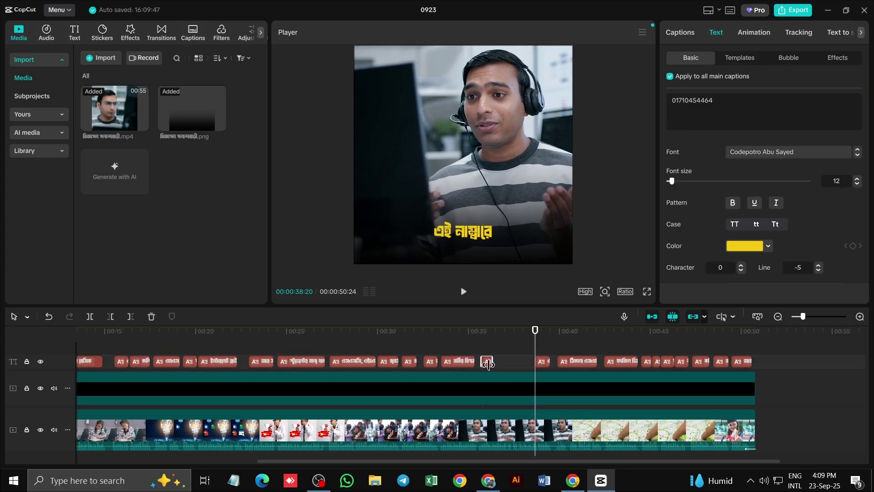
pyautogui.moveTo(533, 333); pyautogui.dragTo(486, 344)
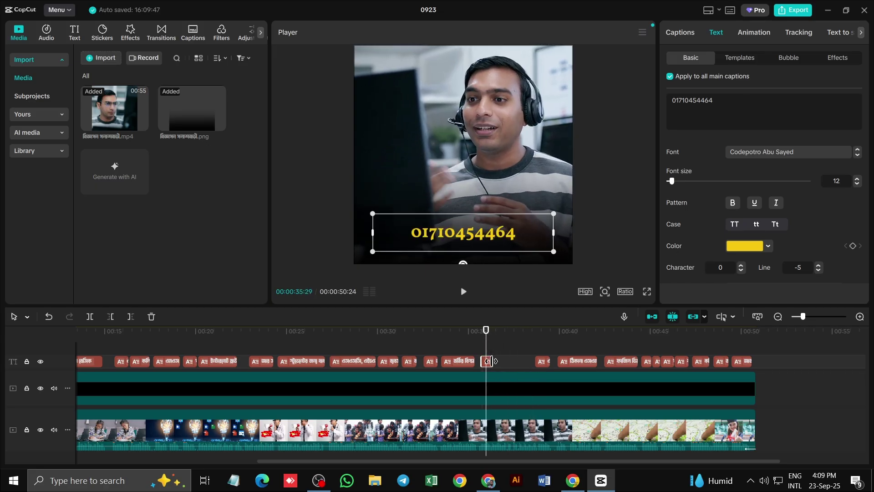
pyautogui.moveTo(495, 361); pyautogui.dragTo(534, 364)
# Play back the phone-number and এই নাম্বারে captions to check their timing
pyautogui.moveTo(485, 331); pyautogui.dragTo(473, 332)
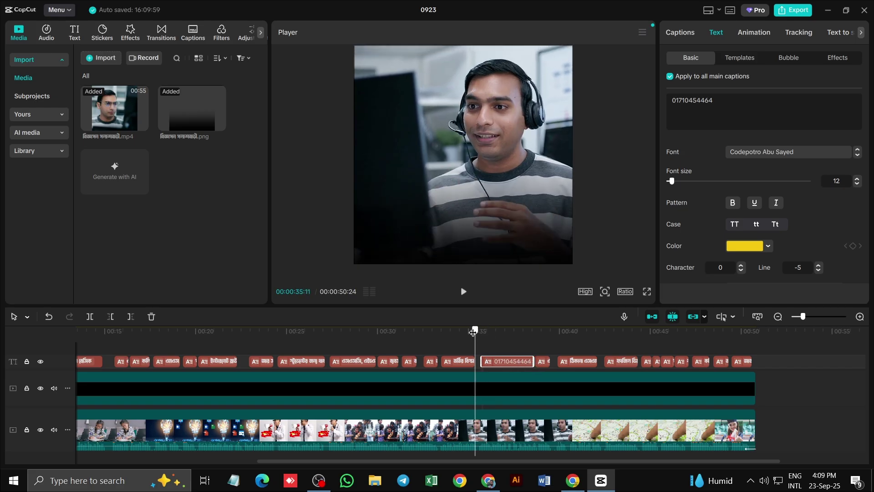
pyautogui.click(463, 292)
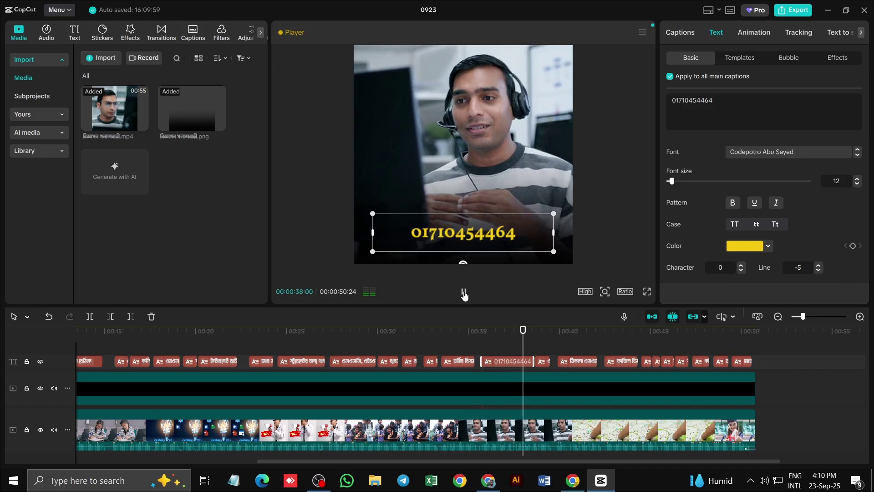
pyautogui.click(463, 294)
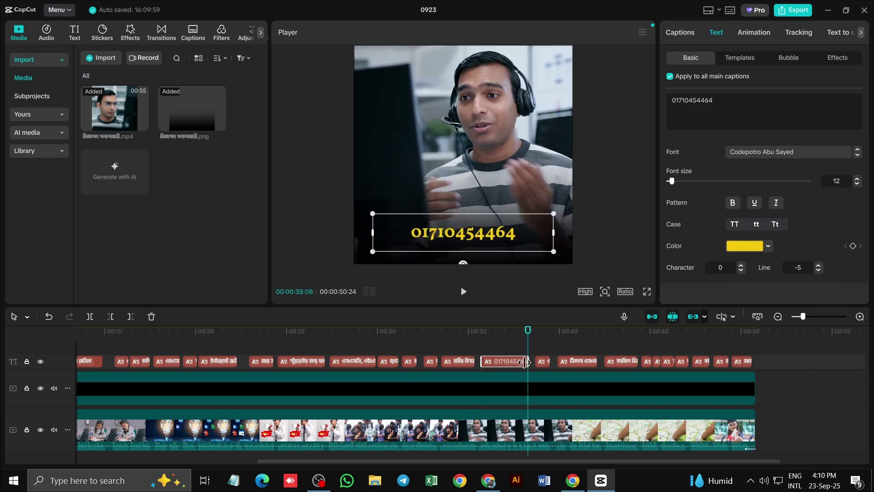
pyautogui.click(528, 362)
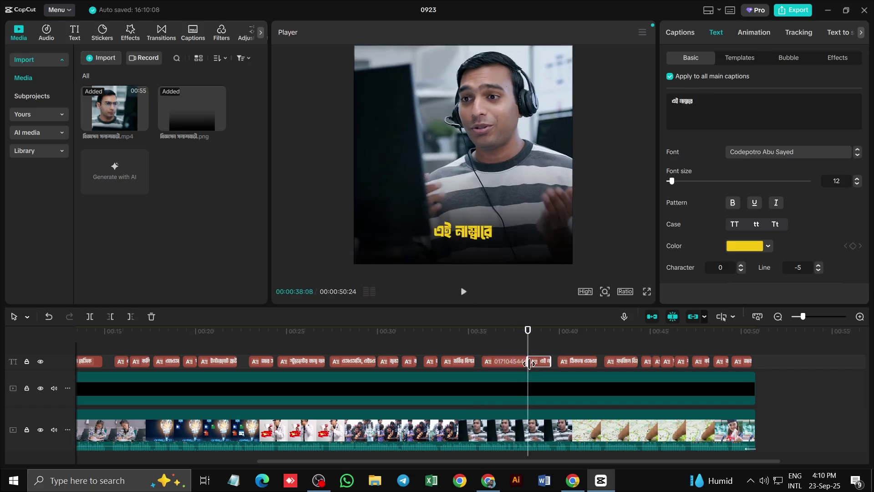
pyautogui.moveTo(527, 332); pyautogui.dragTo(511, 332)
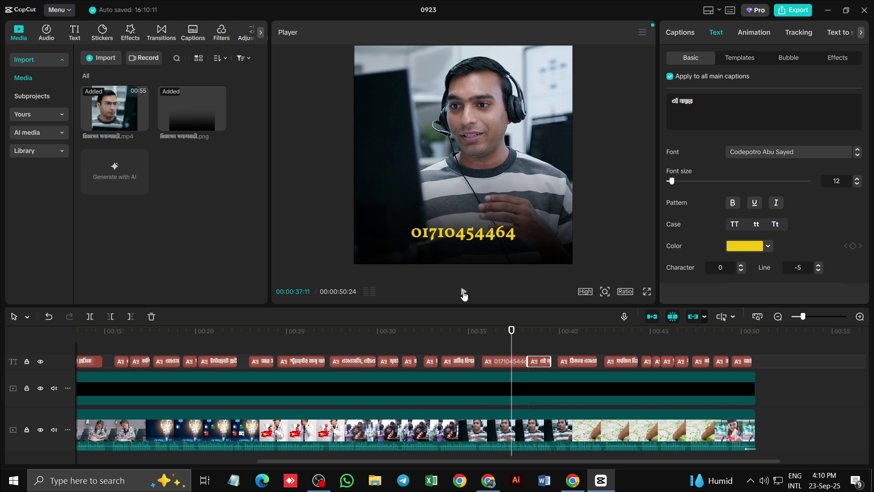
pyautogui.click(464, 292)
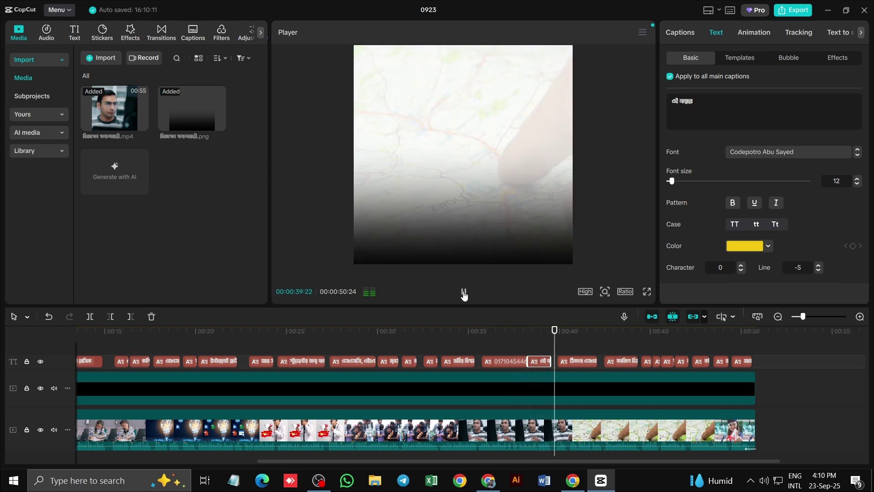
pyautogui.click(464, 293)
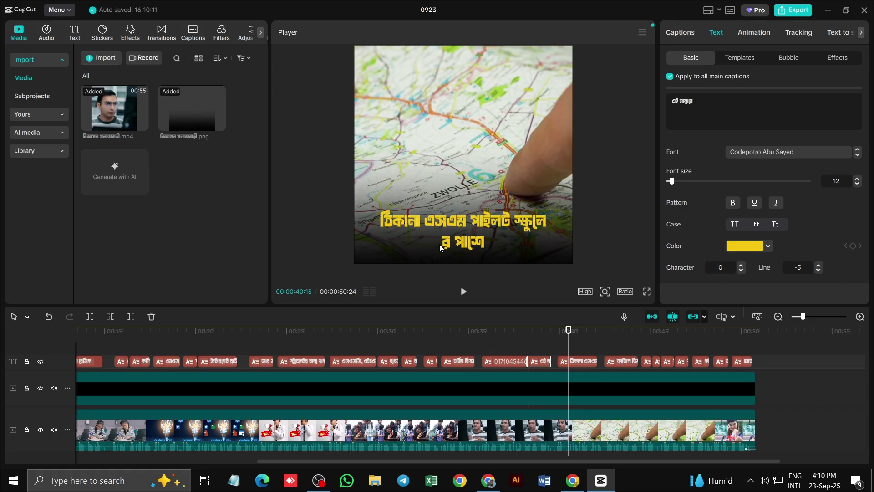
# Add a colon after ঠিকানা, break the line before স্কুলের, end with a comma, then play it back
pyautogui.click(443, 228)
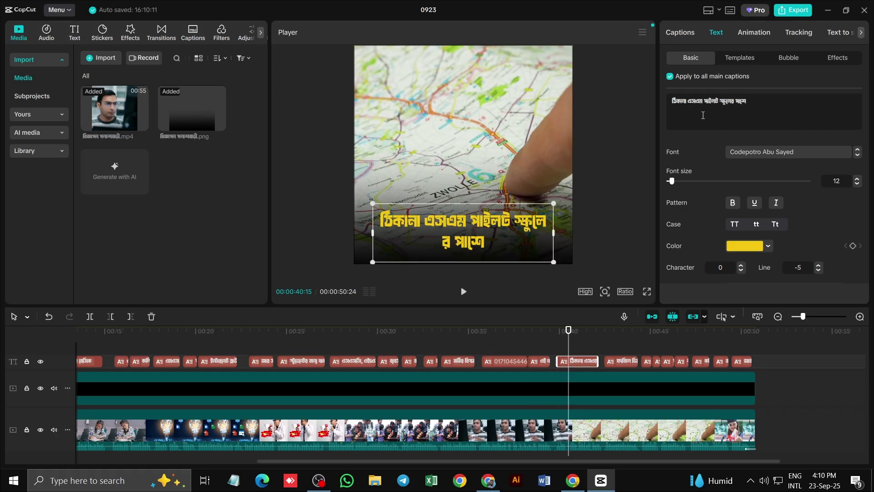
pyautogui.write(':')
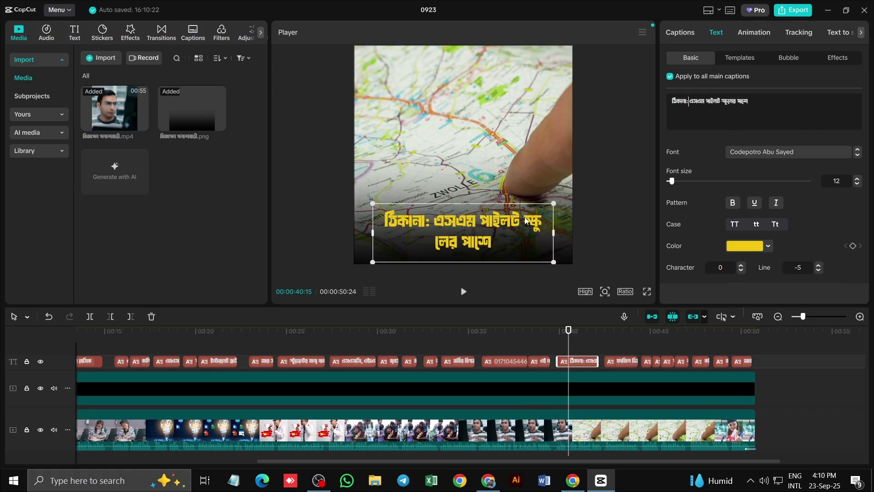
pyautogui.doubleClick(523, 220)
pyautogui.click(523, 221)
pyautogui.press('Return')
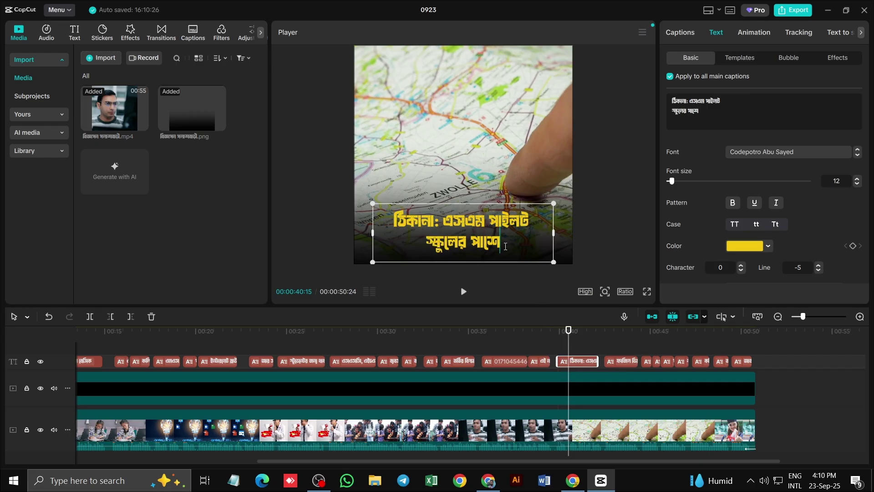
pyautogui.write(',')
pyautogui.click(463, 292)
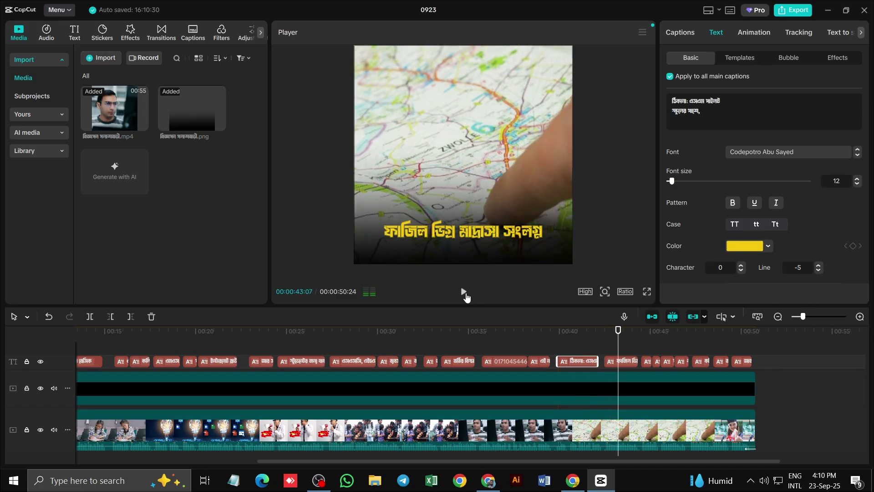
pyautogui.click(464, 293)
pyautogui.click(456, 252)
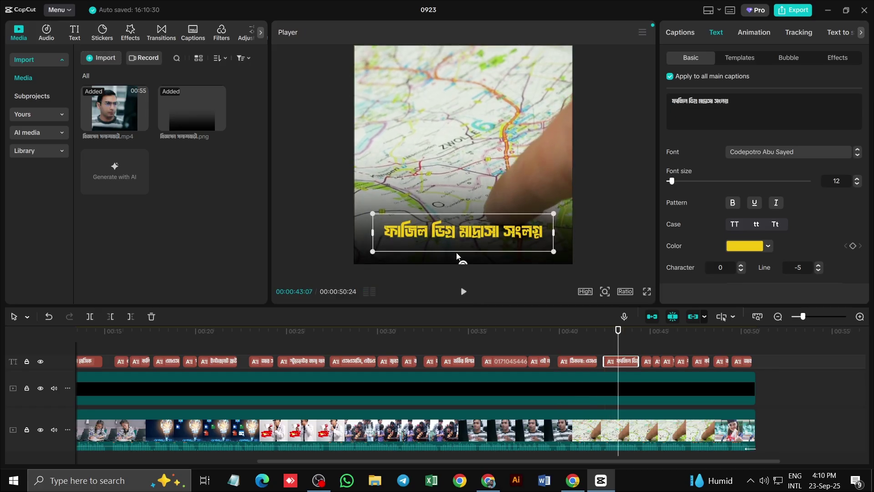
pyautogui.click(573, 480)
pyautogui.click(405, 238)
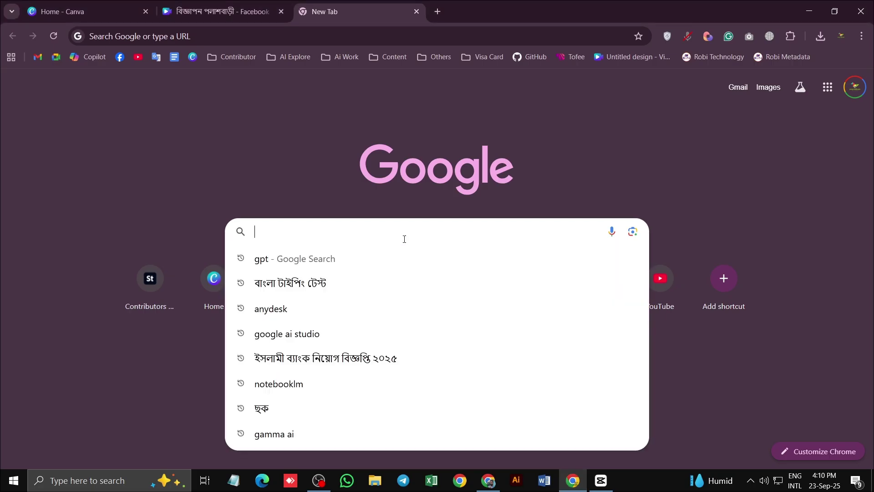
pyautogui.write('ডিগ্রী')
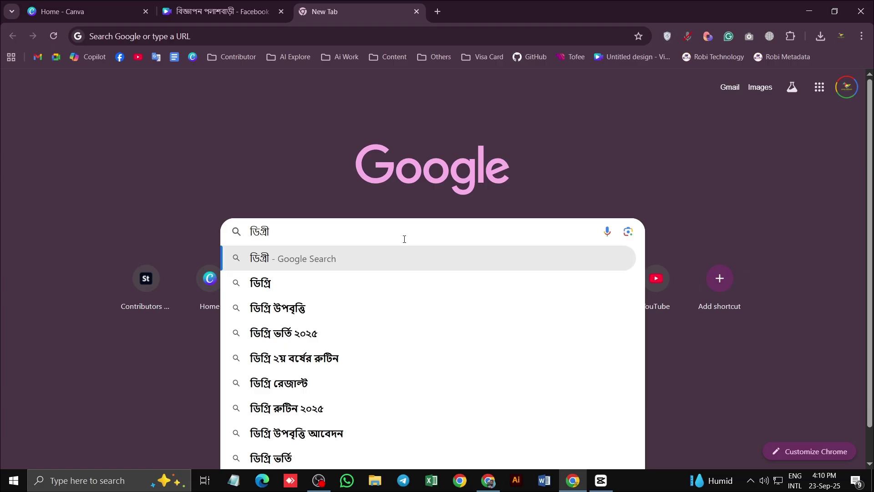
pyautogui.doubleClick(402, 235)
pyautogui.hotkey('ctrl', 'x')
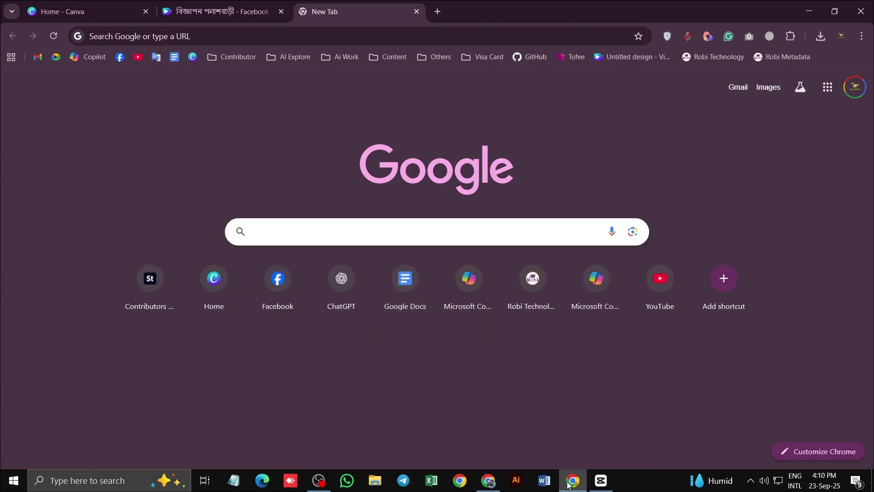
pyautogui.click(601, 480)
# Correct ডিগ্র to ডিগ্রী in the madrasa caption, add a comma, and replay it to check
pyautogui.doubleClick(481, 232)
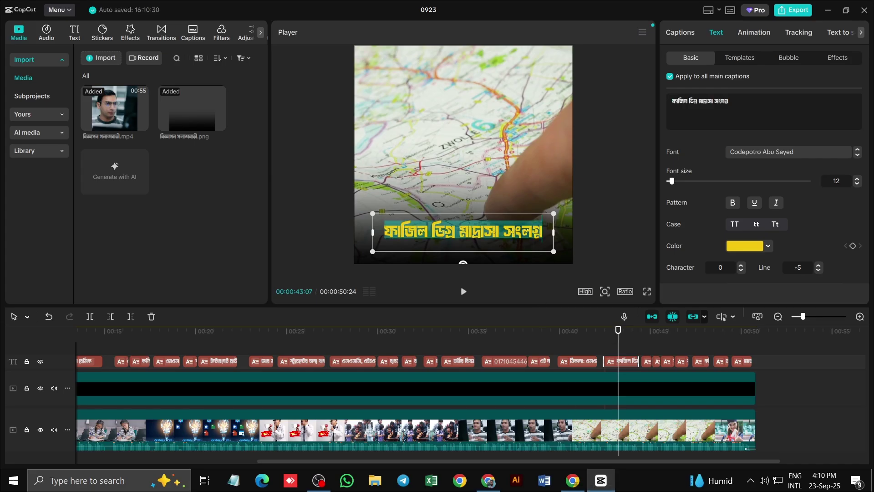
pyautogui.moveTo(444, 232); pyautogui.dragTo(384, 232)
pyautogui.click(435, 230)
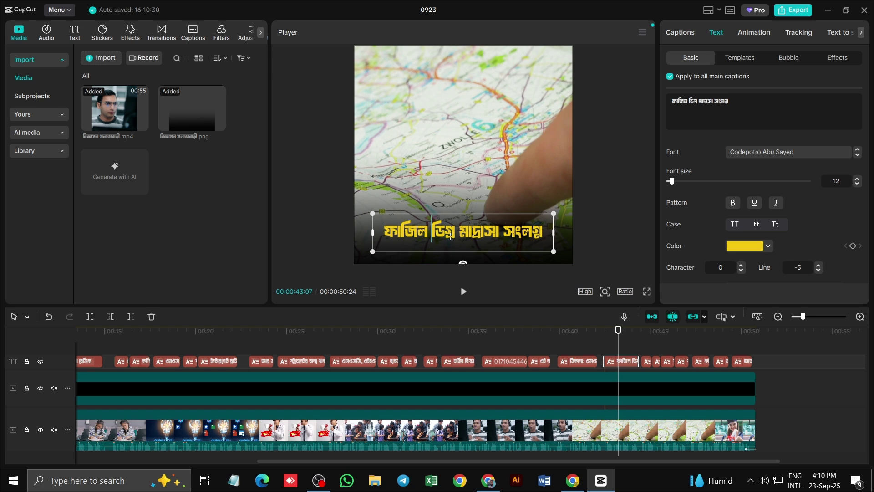
pyautogui.doubleClick(450, 237)
pyautogui.hotkey('ctrl', 'v')
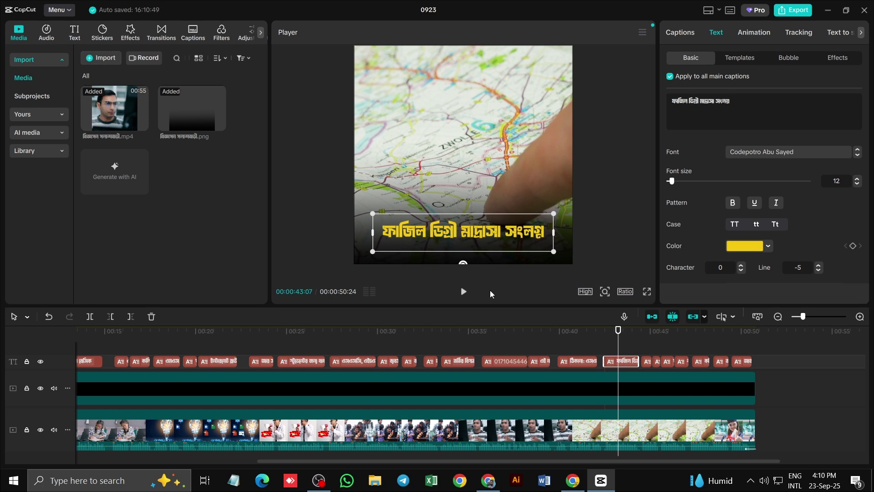
pyautogui.write(',')
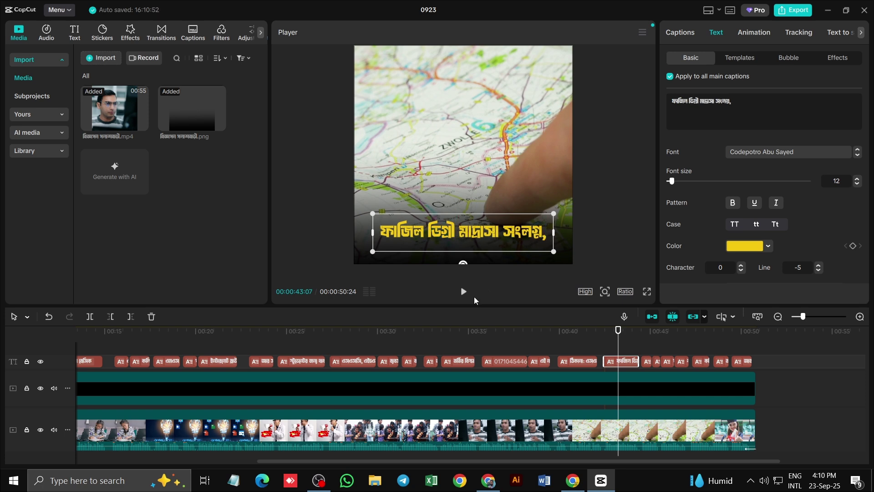
pyautogui.click(464, 291)
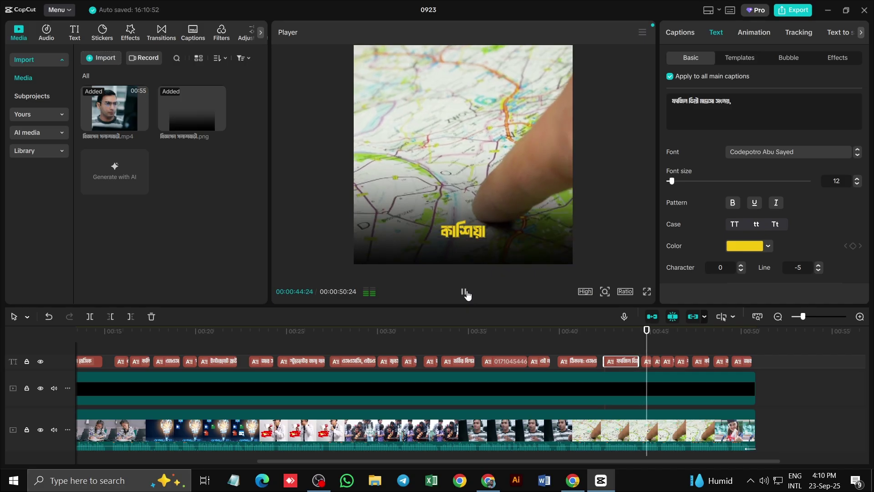
pyautogui.click(465, 293)
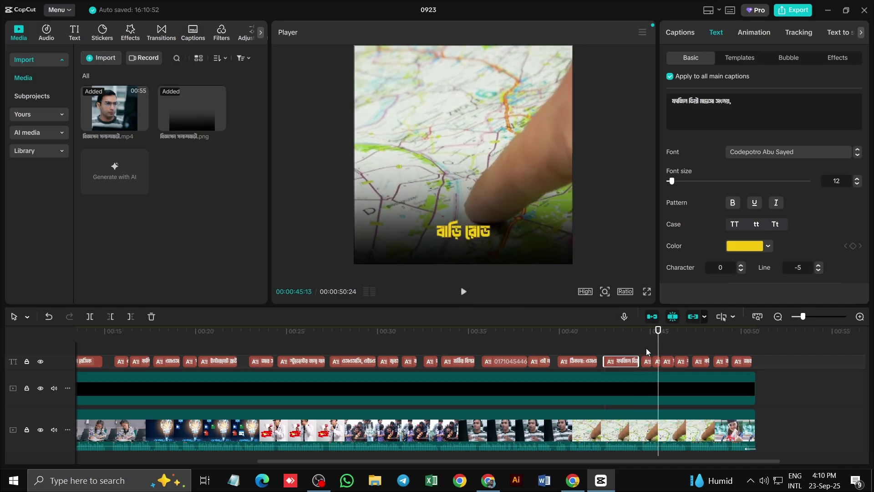
# Move 'বাড়ি রোড' from the next caption to follow 'কাশিয়া', leaving that clip empty
pyautogui.click(645, 361)
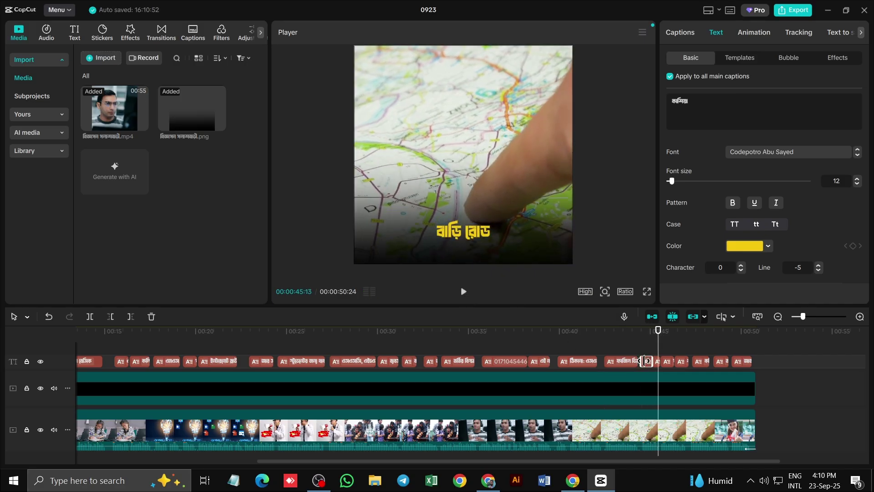
pyautogui.doubleClick(463, 231)
pyautogui.press('BackSpace')
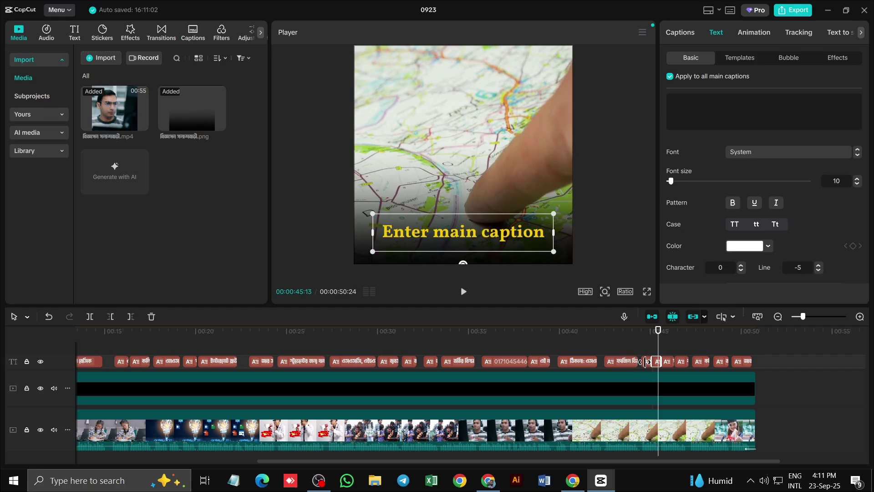
pyautogui.click(645, 361)
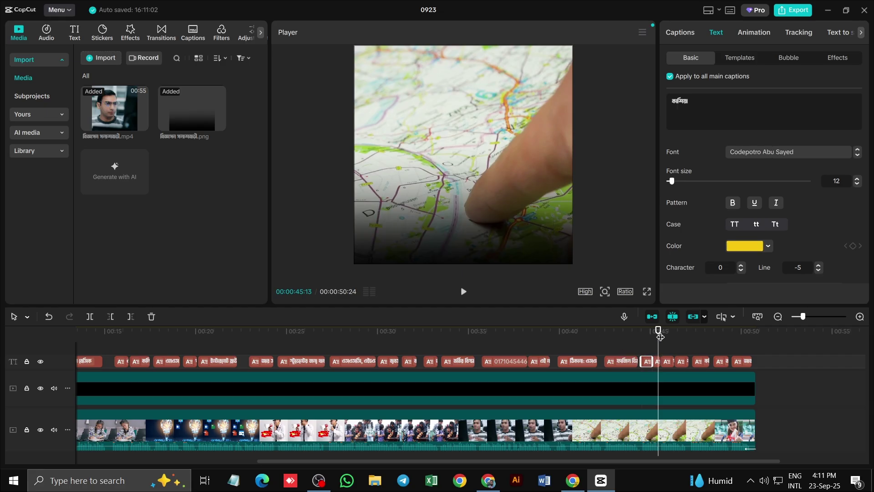
pyautogui.moveTo(660, 336); pyautogui.dragTo(646, 334)
pyautogui.click(480, 236)
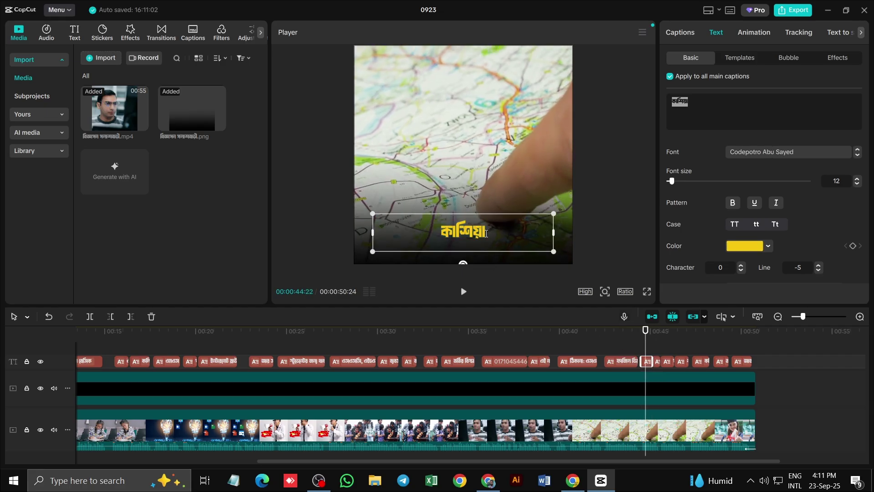
pyautogui.hotkey('ctrl', 'v')
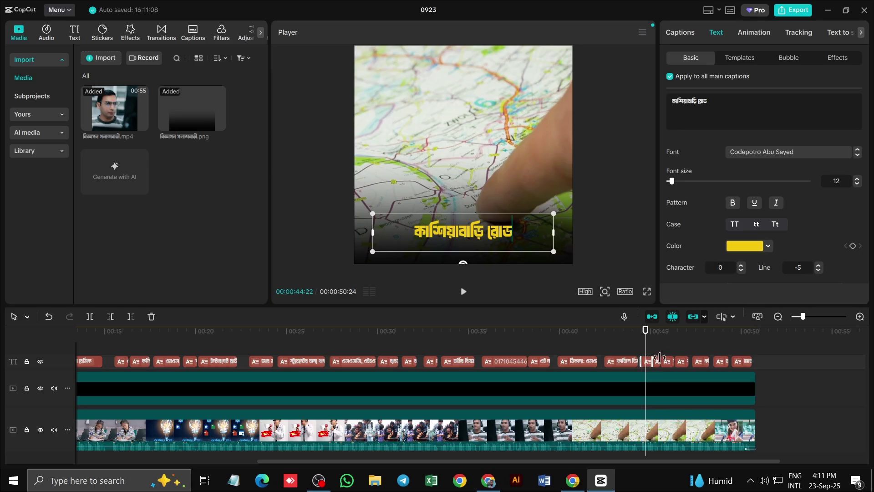
pyautogui.click(656, 361)
# Delete the empty caption clip and play back the merged কাশিয়াবাড়ি রোড caption
pyautogui.press('Delete')
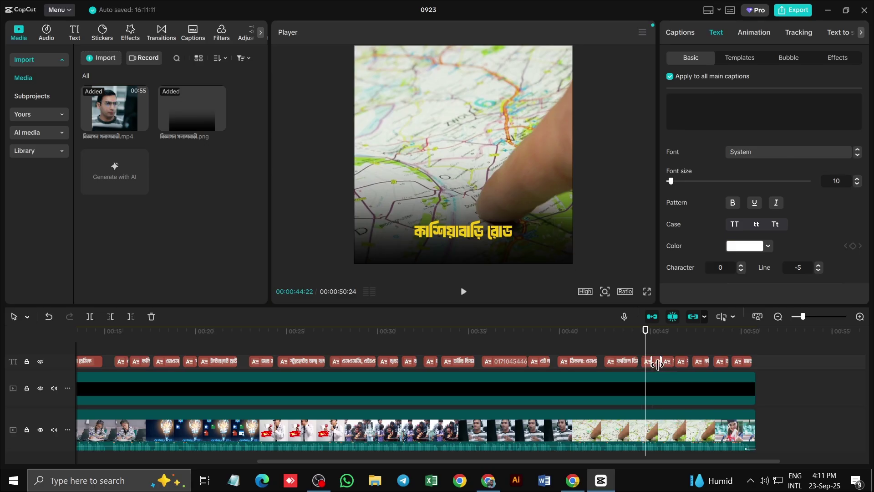
pyautogui.click(650, 362)
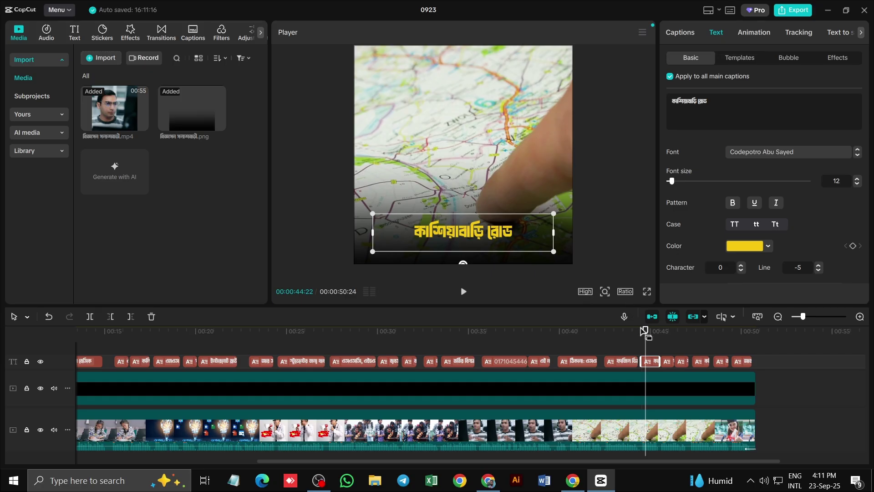
pyautogui.moveTo(645, 331); pyautogui.dragTo(628, 337)
pyautogui.click(464, 292)
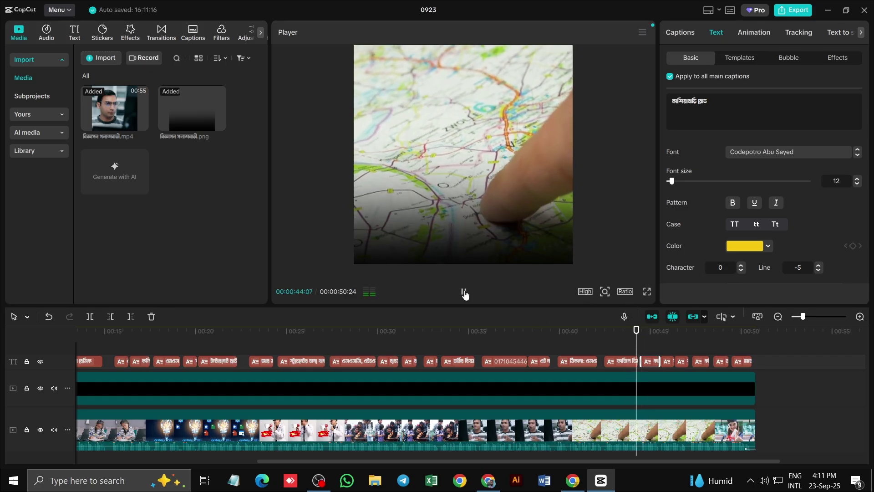
pyautogui.click(464, 292)
# Add a comma after রোড in the কাশিয়াবাড়ি রোড caption
pyautogui.doubleClick(513, 236)
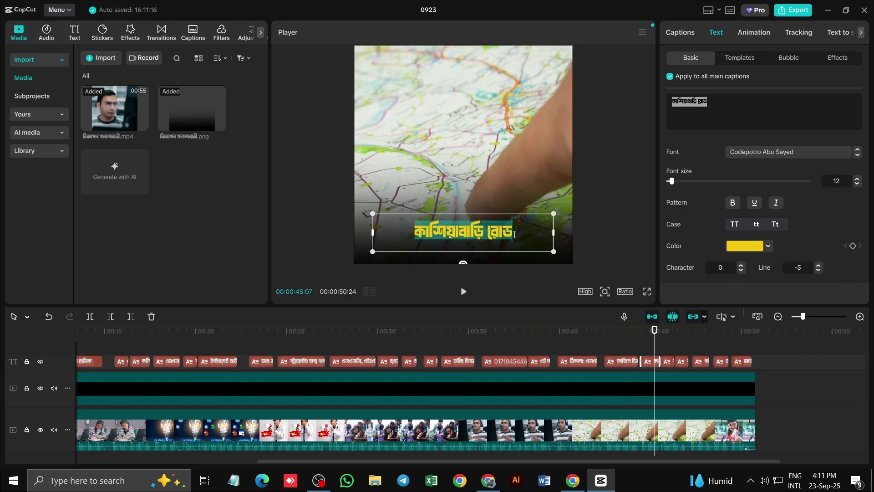
pyautogui.write(',')
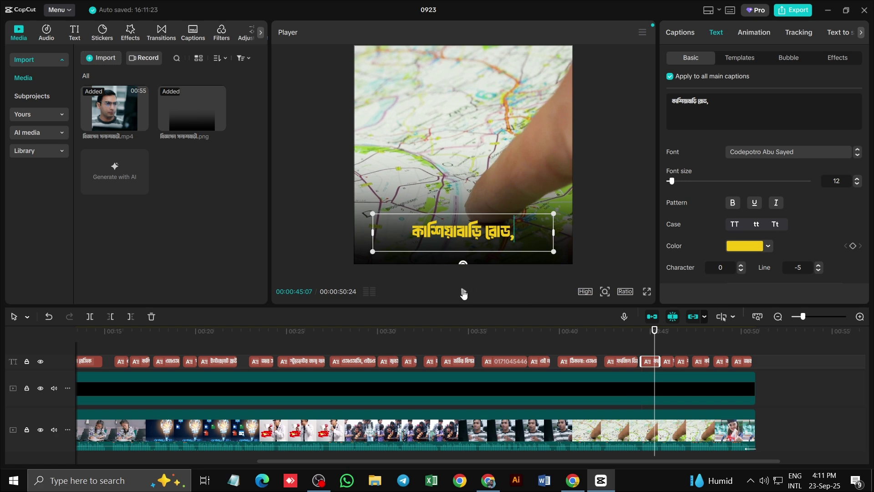
pyautogui.click(464, 292)
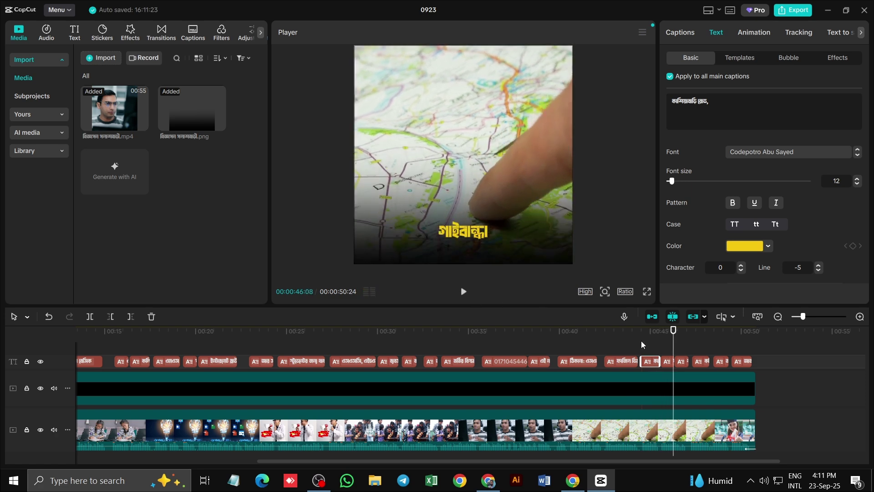
pyautogui.click(463, 291)
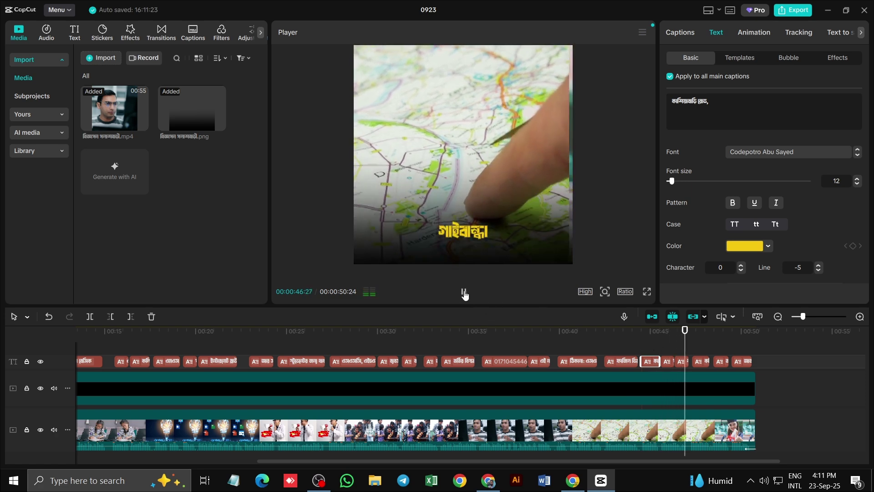
# End the গাইবান্ধা caption with a danda (।), then replay the ad from the start
pyautogui.moveTo(700, 336); pyautogui.dragTo(682, 336)
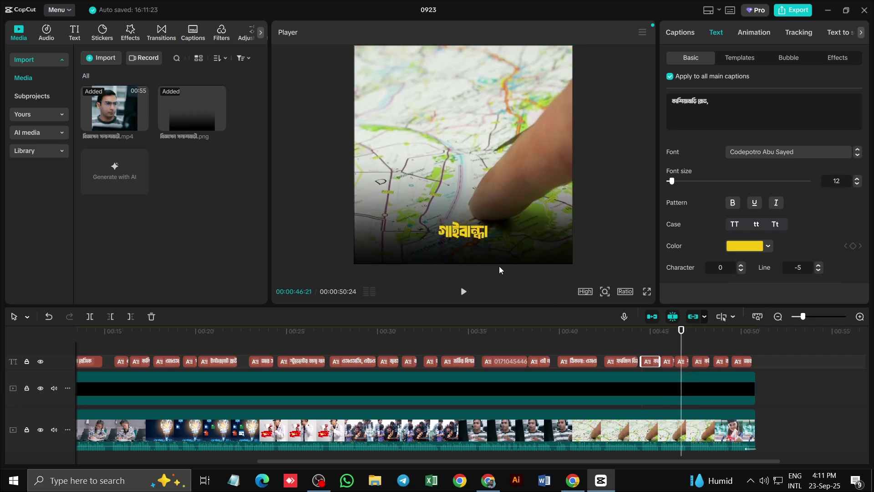
pyautogui.click(480, 235)
pyautogui.doubleClick(480, 234)
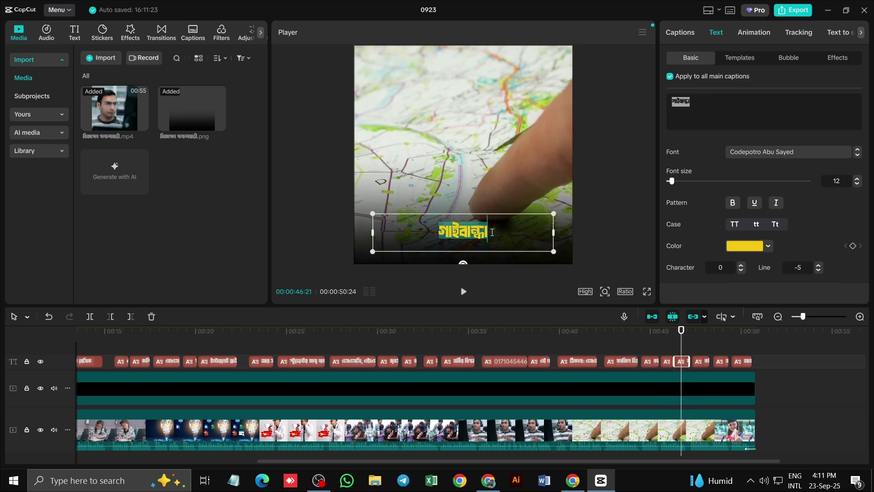
pyautogui.press('BackSpace')
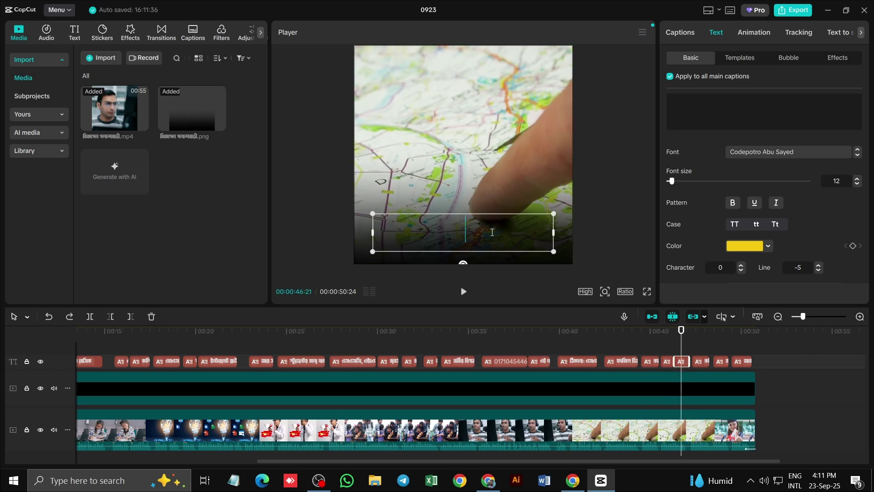
pyautogui.hotkey('ctrl', 'z')
pyautogui.write('।')
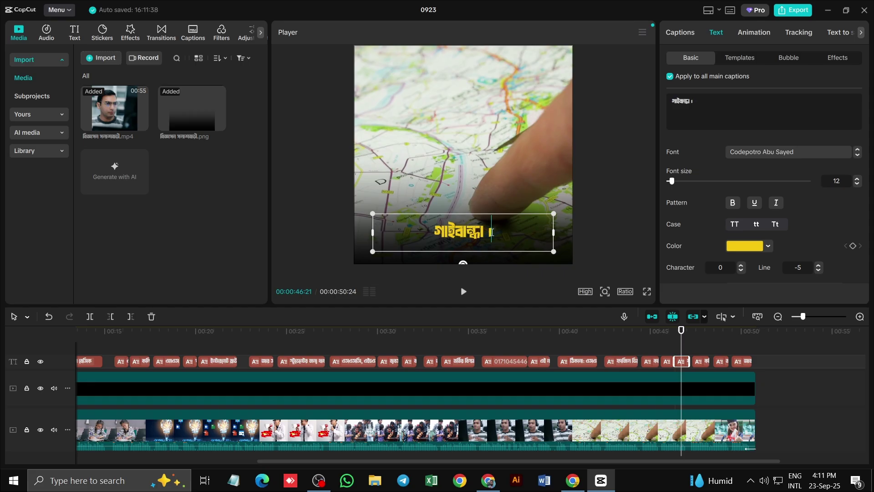
pyautogui.click(464, 292)
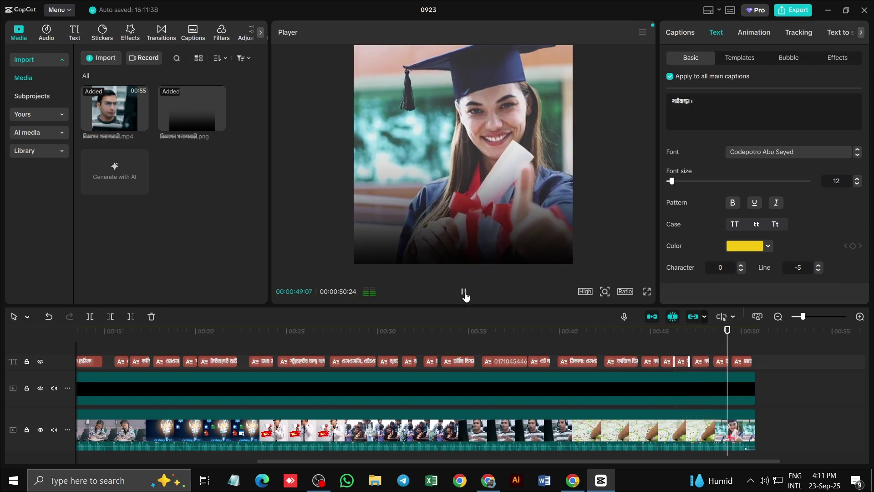
pyautogui.click(465, 292)
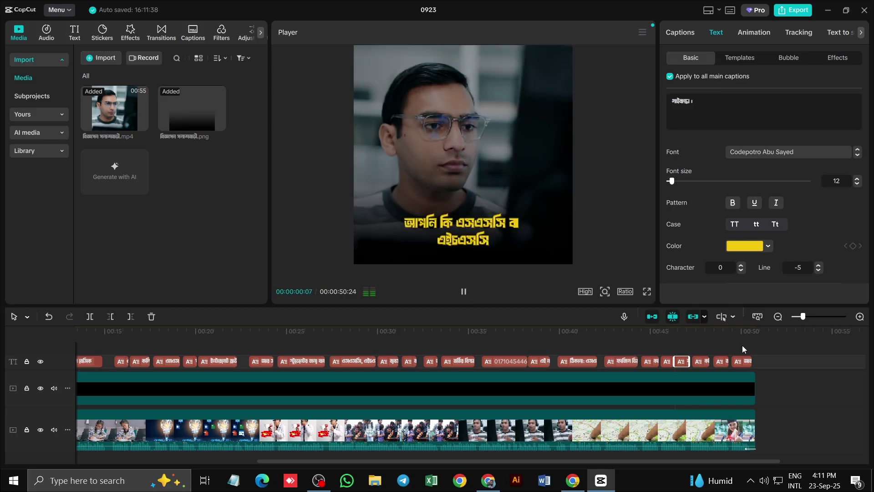
pyautogui.click(465, 292)
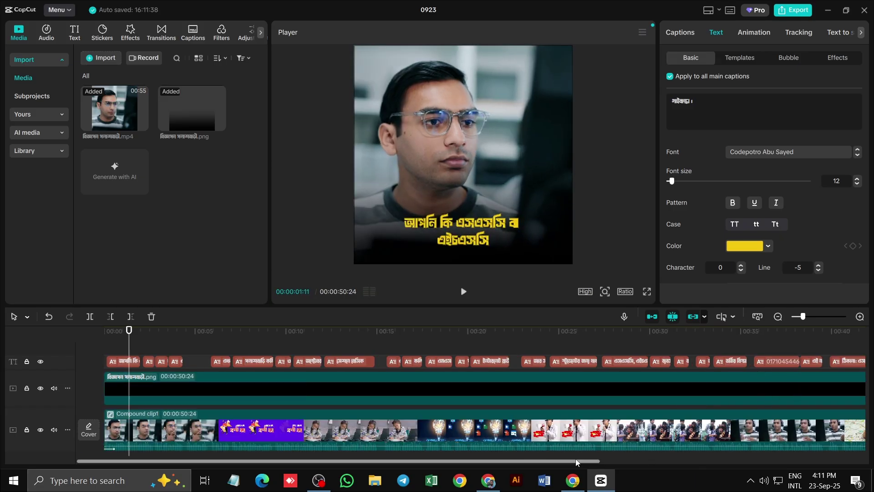
# At 50:11, add a danda (।) to the end of the final আজই ভর্তি হন caption
pyautogui.hscroll(10, 844, 444)
pyautogui.click(602, 381)
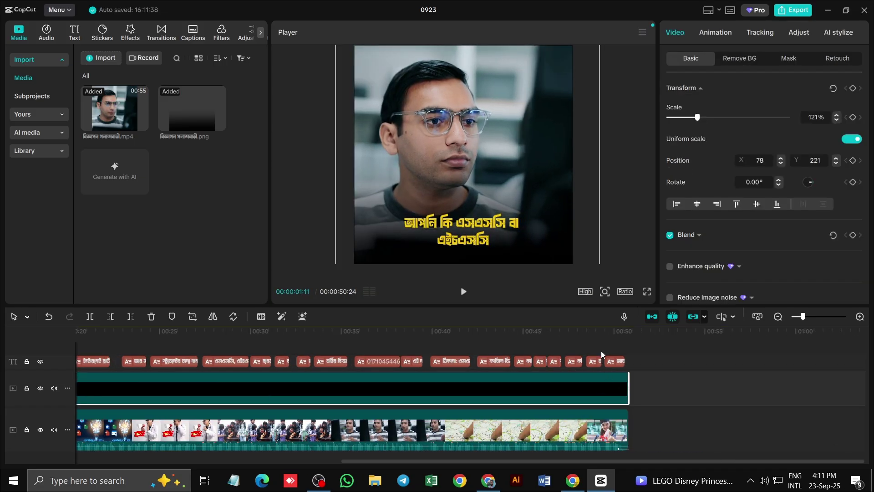
pyautogui.click(601, 338)
pyautogui.click(618, 344)
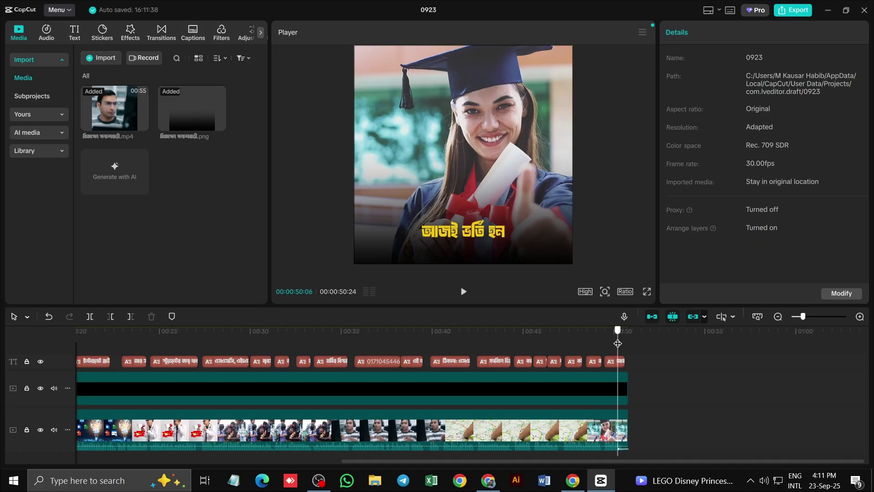
pyautogui.moveTo(618, 347); pyautogui.dragTo(620, 356)
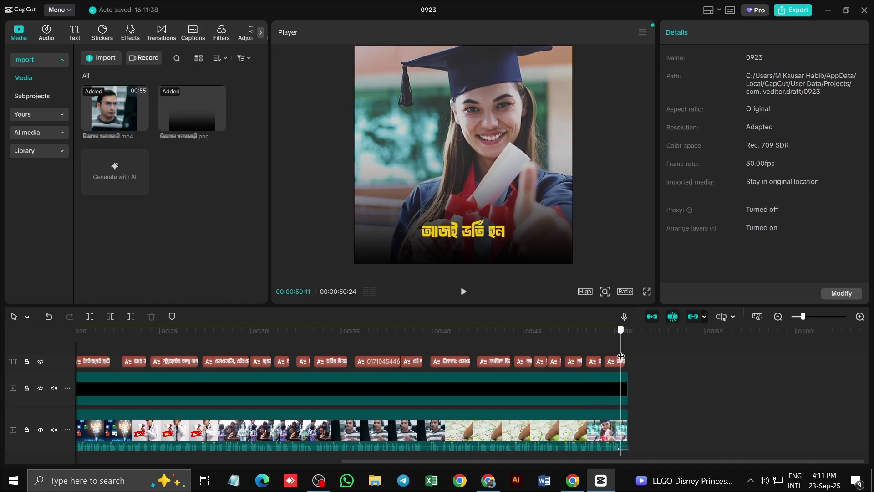
pyautogui.click(498, 241)
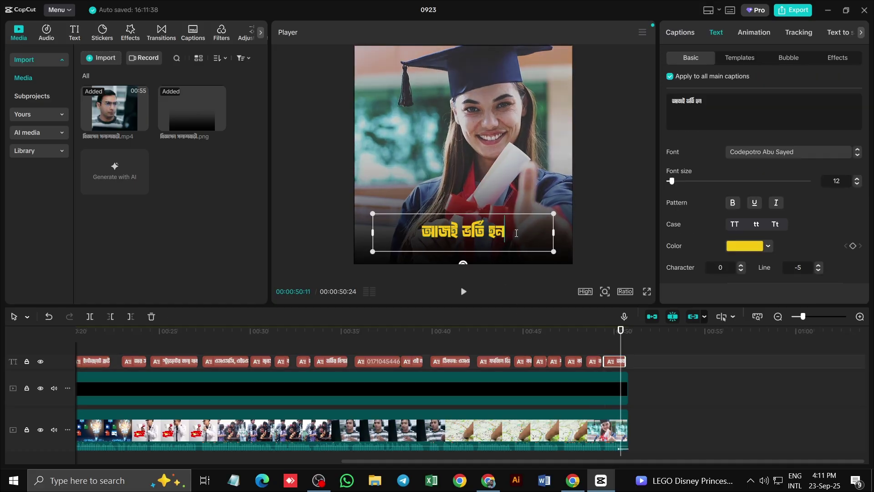
pyautogui.write('।')
pyautogui.click(655, 379)
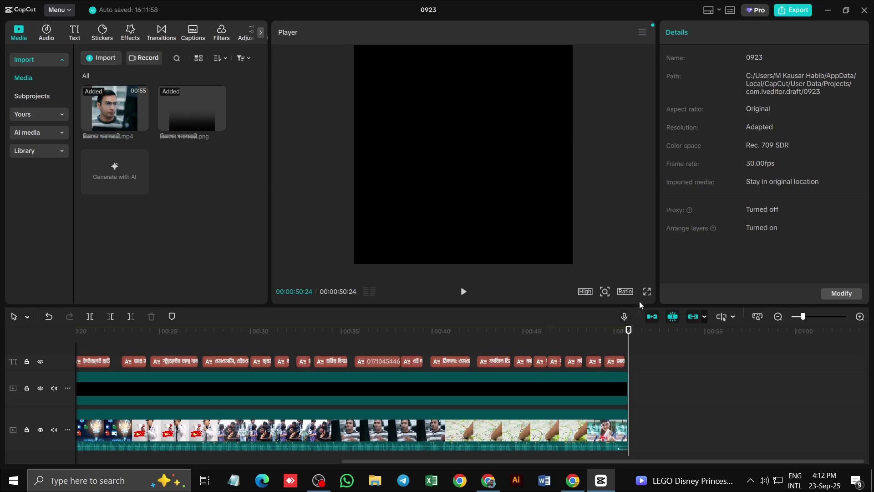
# Switch preview quality from High to Full and play the ad full screen from the start
pyautogui.click(585, 292)
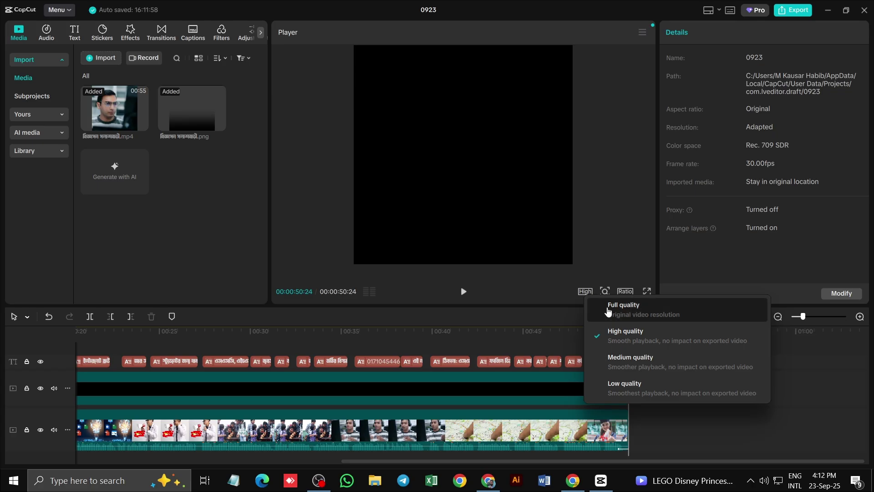
pyautogui.click(591, 306)
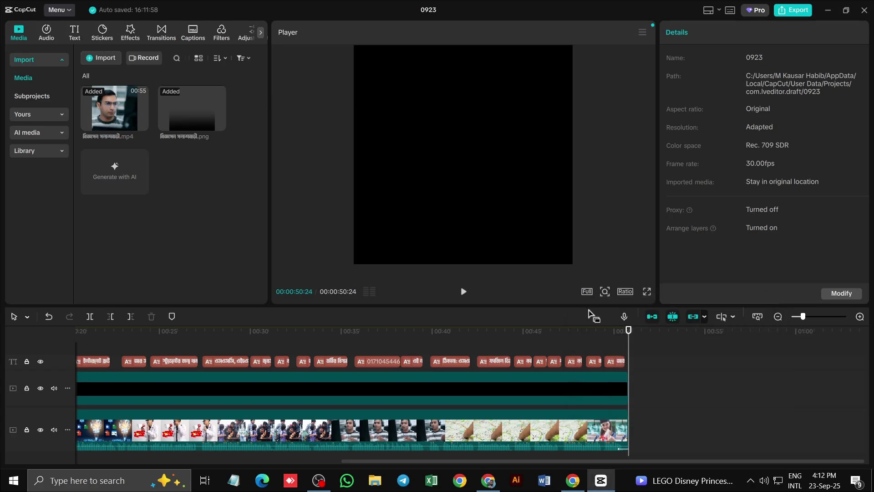
pyautogui.click(646, 292)
pyautogui.click(284, 442)
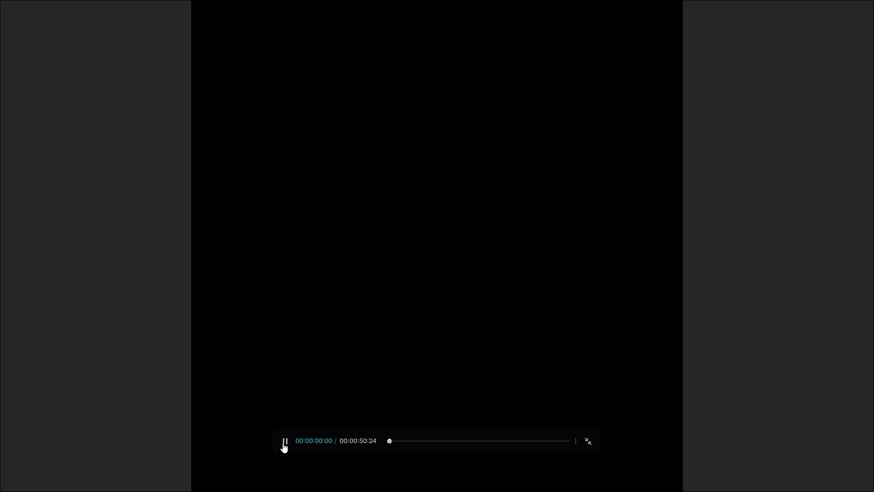
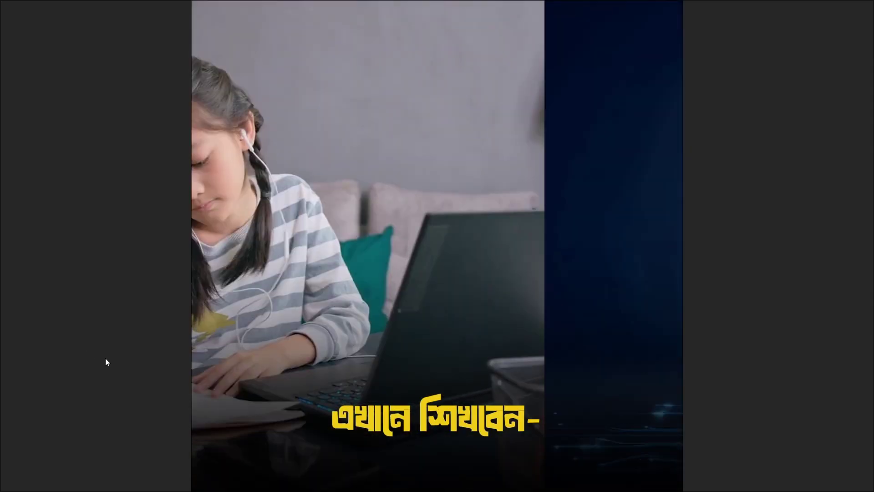
# Pause the full-screen preview at 00:00:16:18 on the lightbulb scene and return to the editor
pyautogui.moveTo(322, 357)
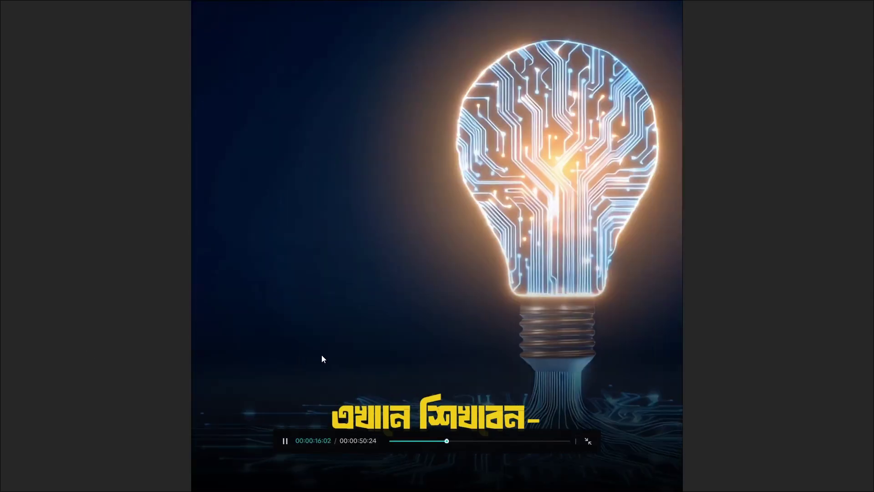
pyautogui.click(286, 441)
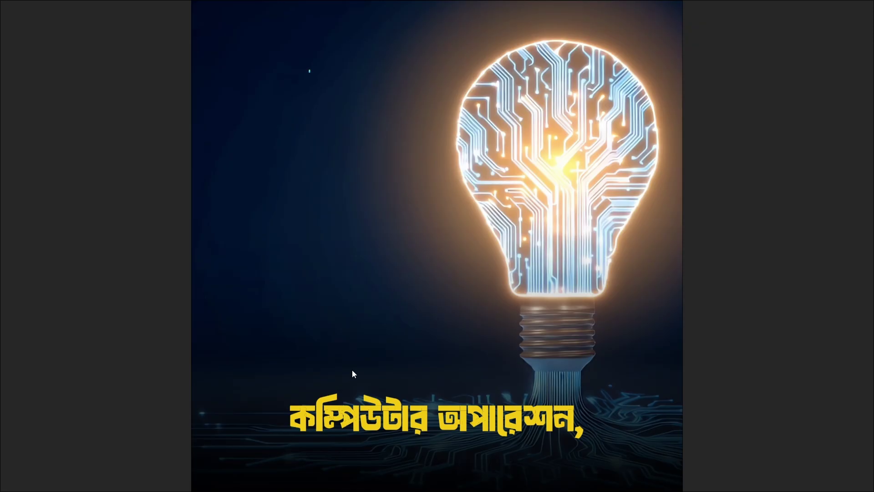
pyautogui.moveTo(718, 427)
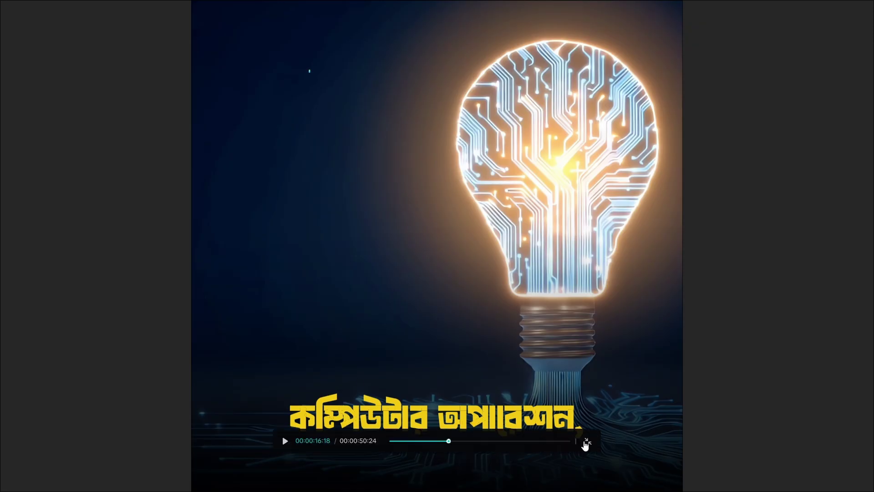
pyautogui.click(587, 443)
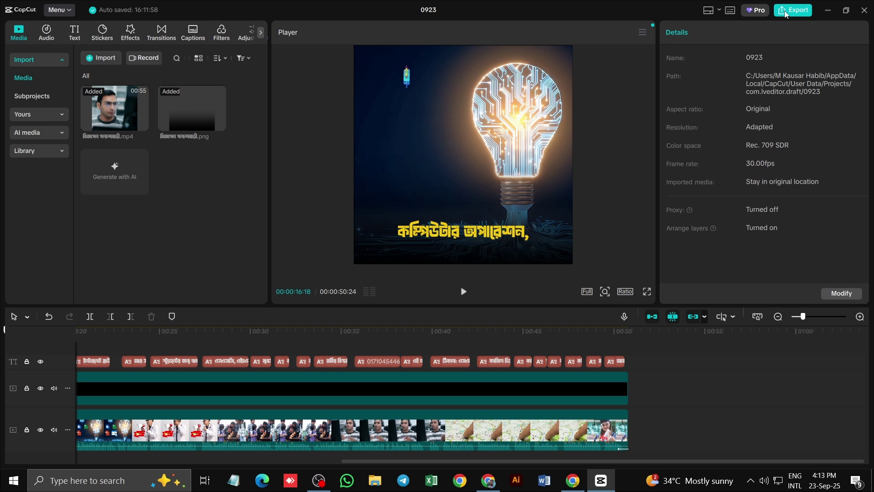
# Dismiss the Pro feature warning and undo the compound clip into separate image and video clips
pyautogui.click(785, 13)
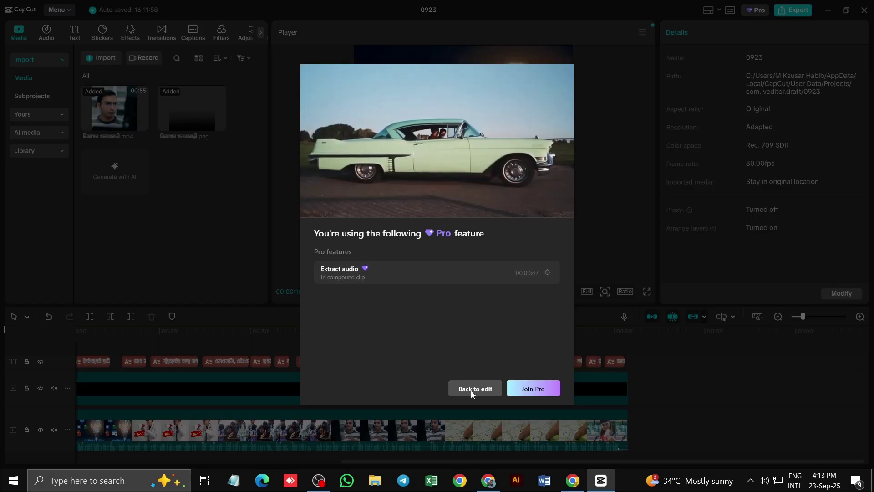
pyautogui.click(470, 389)
pyautogui.scroll(-2, 567, 371)
pyautogui.click(576, 403)
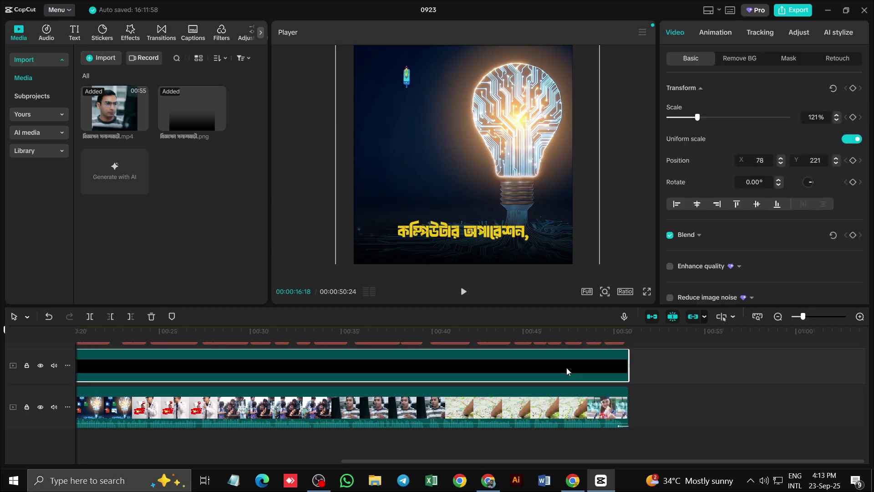
pyautogui.rightClick(579, 403)
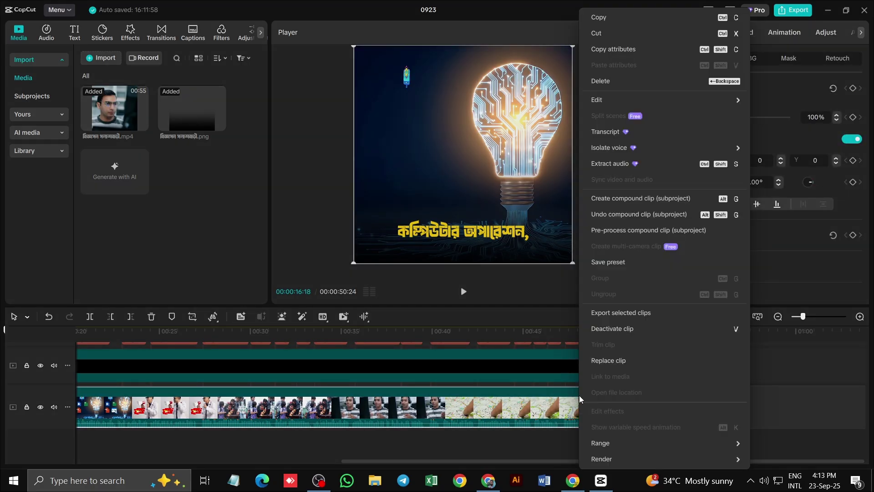
pyautogui.click(660, 214)
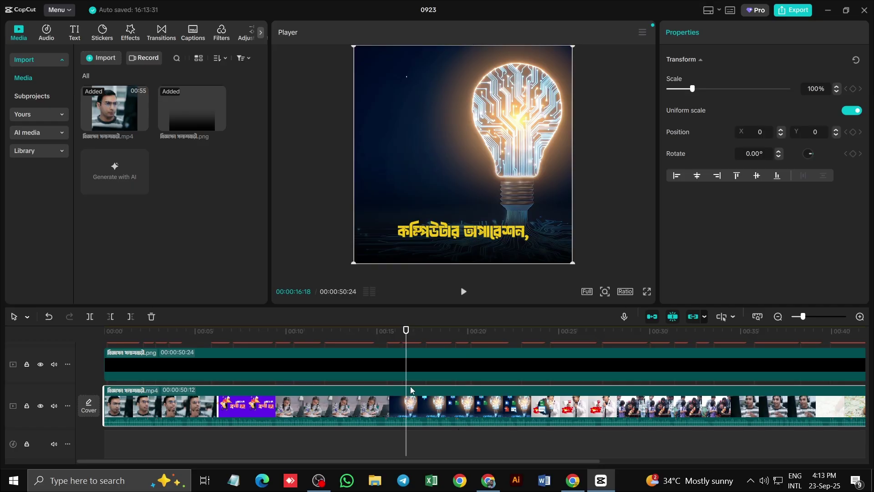
# Delete the extracted audio clip and preview the graduate ending with its 'আজই ভর্তি হন।' caption
pyautogui.moveTo(406, 335); pyautogui.dragTo(719, 425)
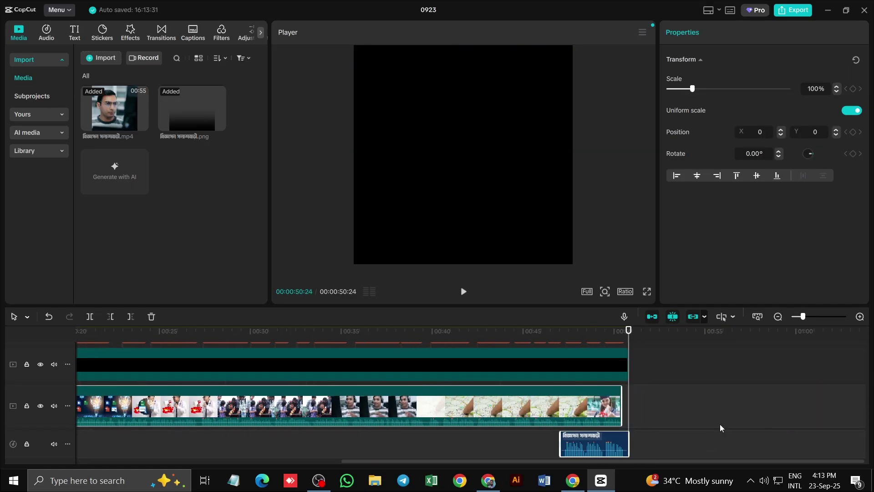
pyautogui.click(605, 443)
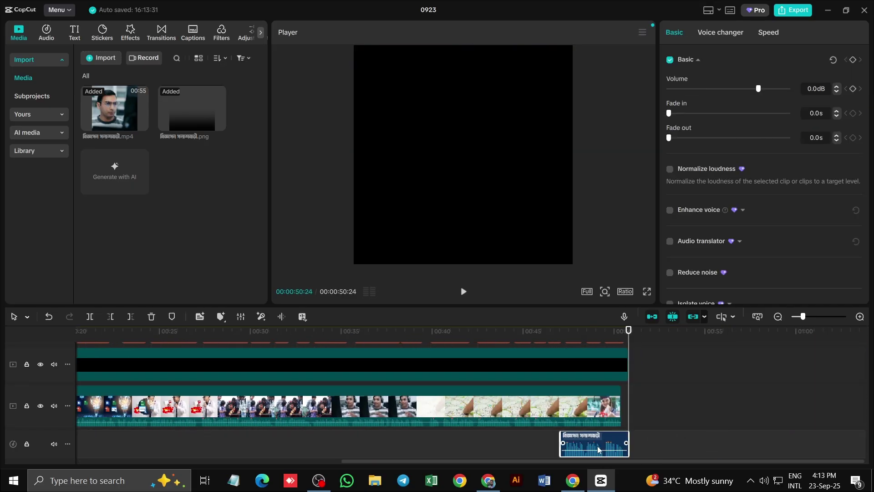
pyautogui.press('Delete')
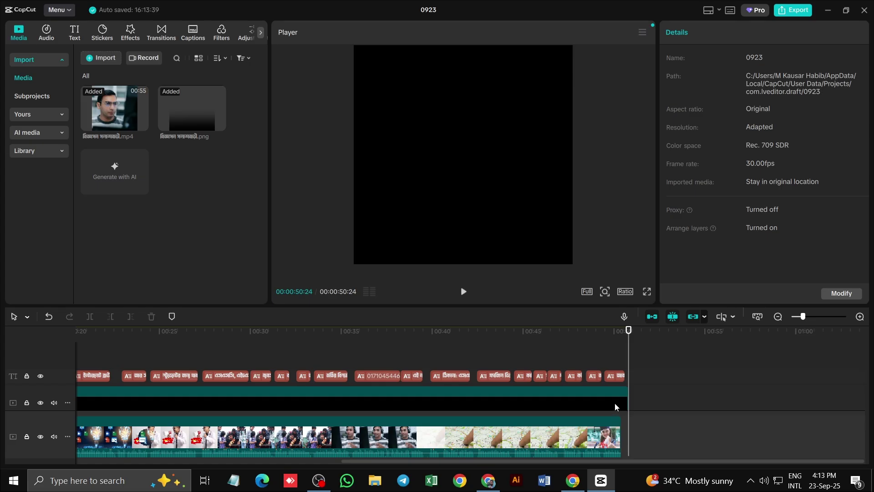
pyautogui.moveTo(627, 339); pyautogui.dragTo(569, 343)
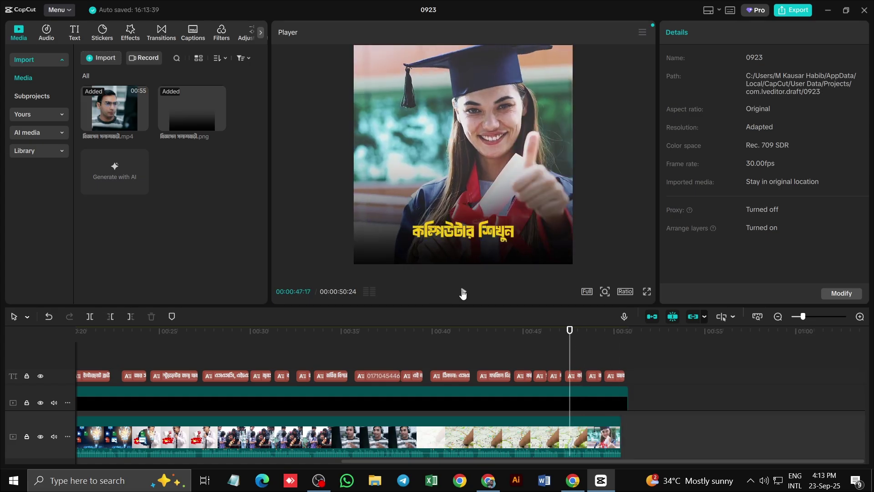
pyautogui.click(463, 292)
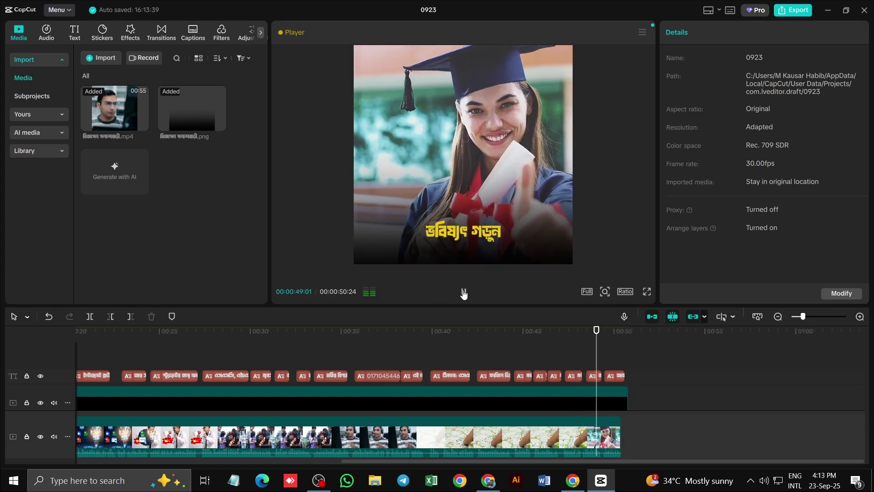
pyautogui.click(463, 293)
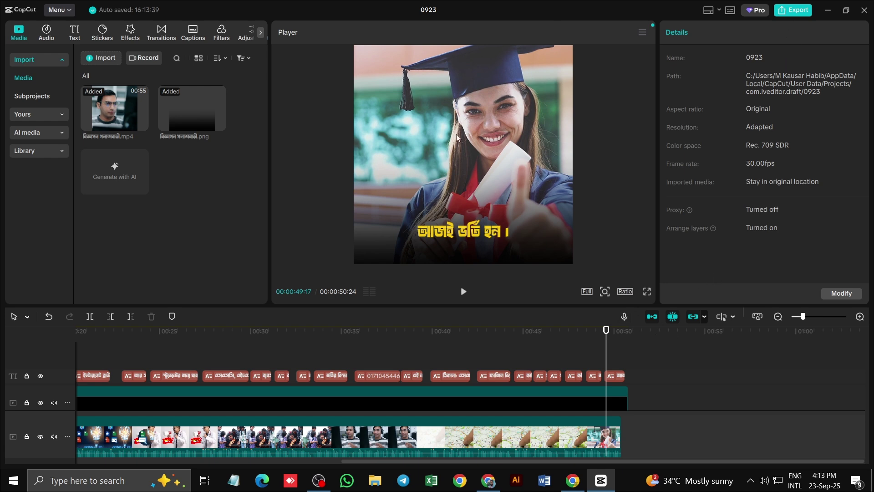
# Set the 0923 export, 1080P mp4 at 30fps, to save to the Desktop
pyautogui.click(791, 13)
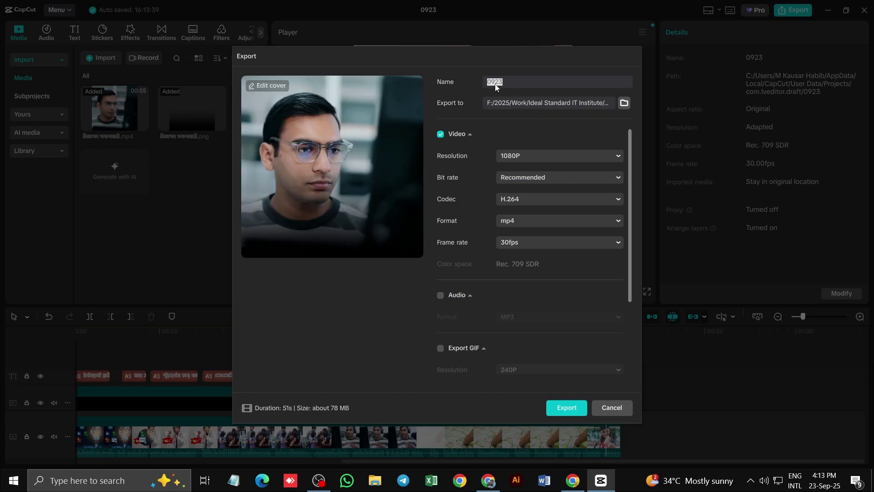
pyautogui.click(624, 104)
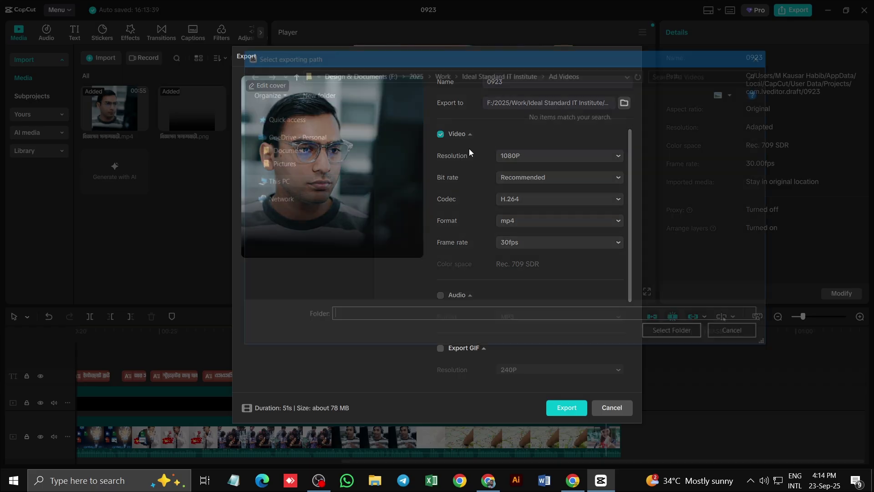
pyautogui.click(286, 168)
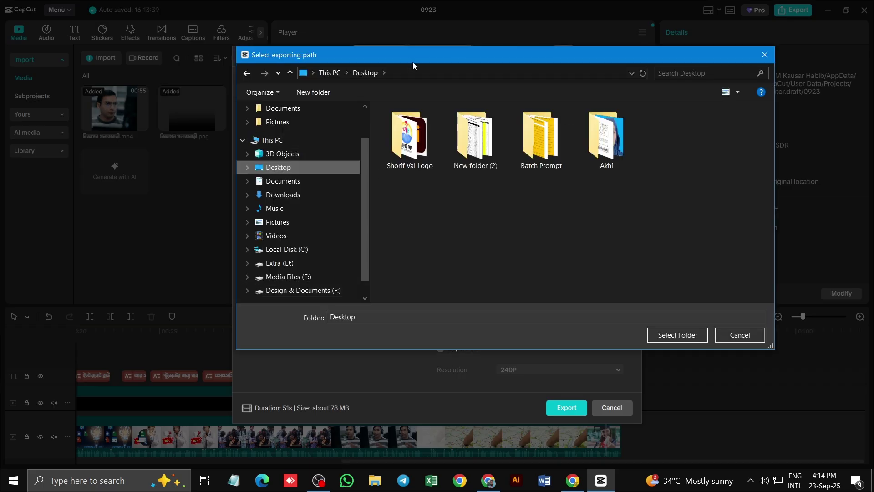
pyautogui.moveTo(413, 62); pyautogui.dragTo(368, 81)
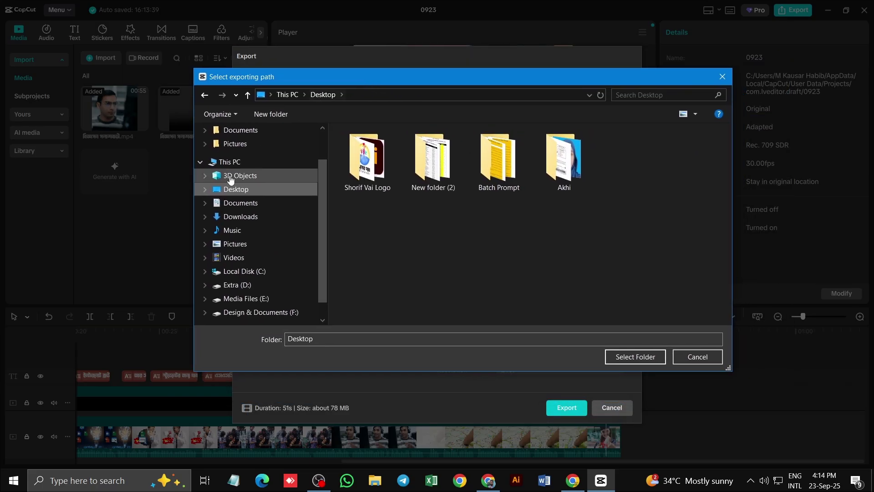
pyautogui.click(643, 360)
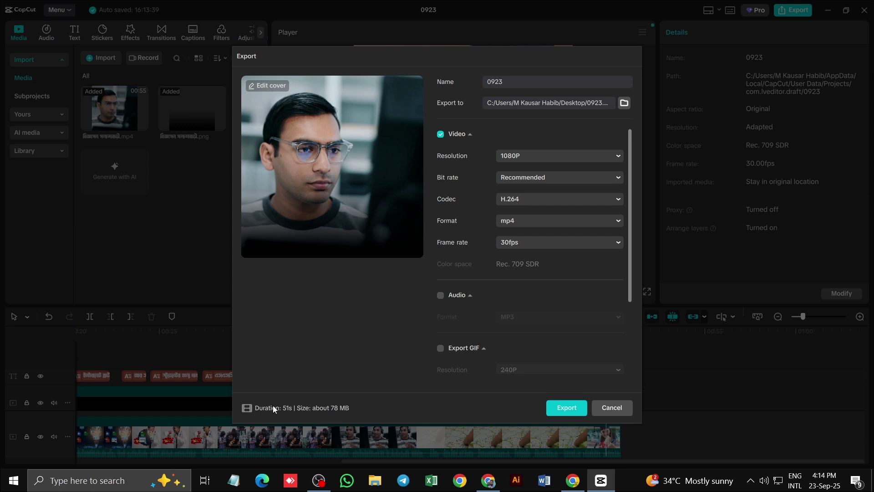
# Render the 0923 video to the Desktop and close the finished export window
pyautogui.click(561, 409)
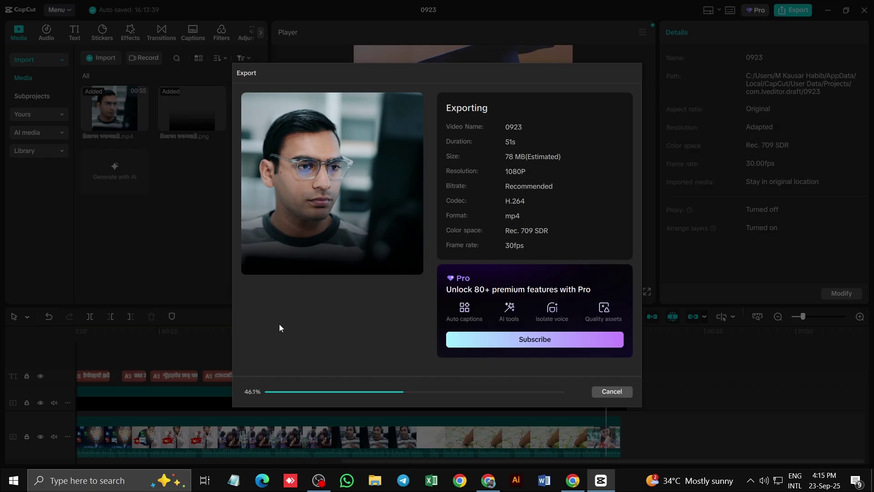
pyautogui.click(319, 479)
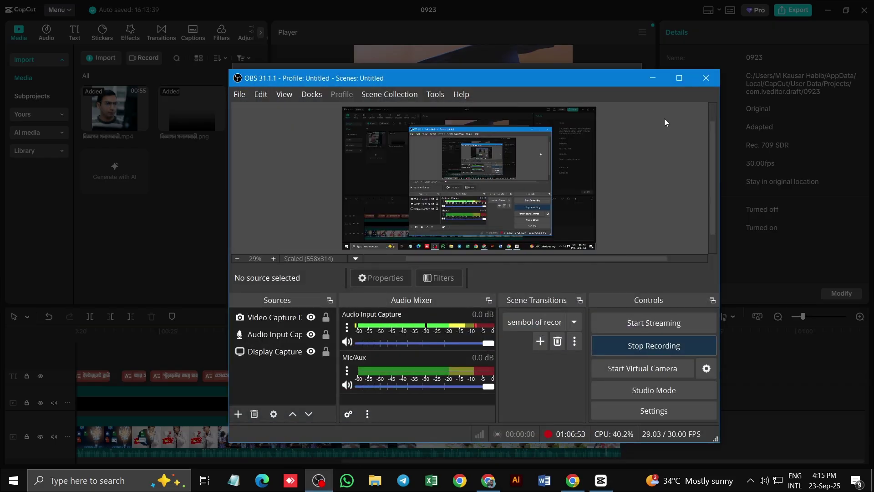
pyautogui.click(652, 81)
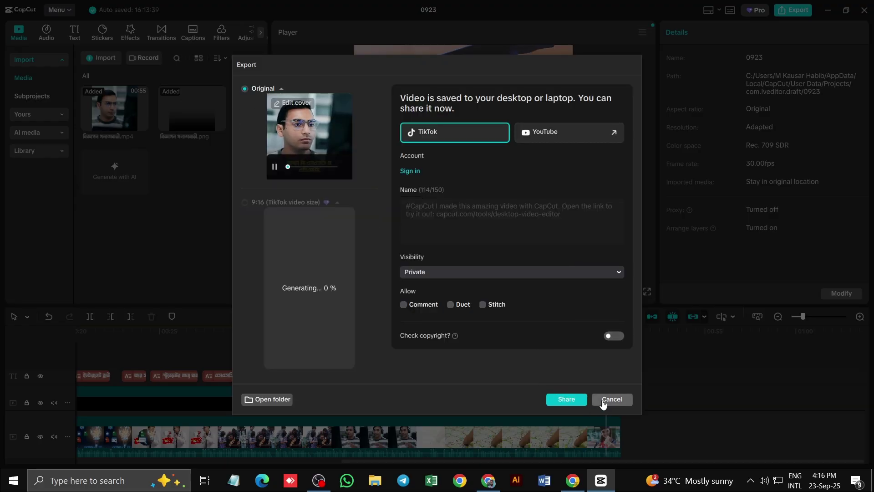
pyautogui.click(600, 400)
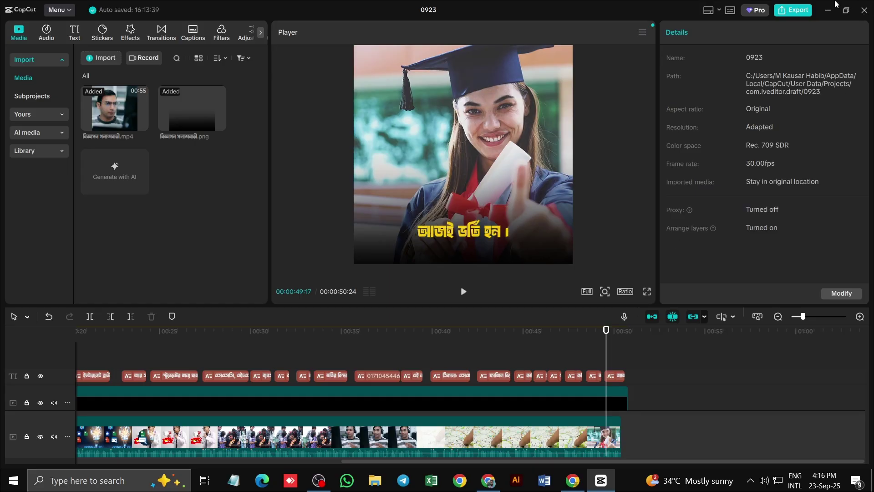
# Open the exported 0923 video from the desktop in Windows Media Player and play it full screen
pyautogui.click(826, 10)
pyautogui.click(809, 11)
pyautogui.click(163, 183)
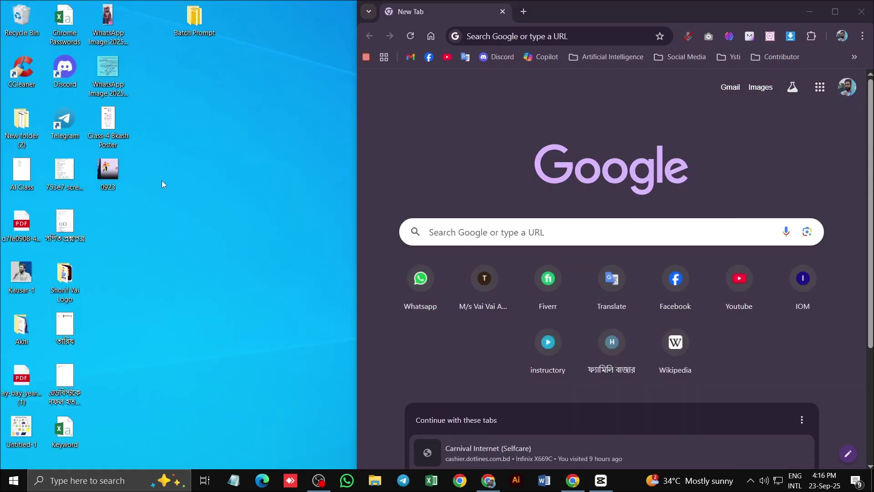
pyautogui.doubleClick(105, 170)
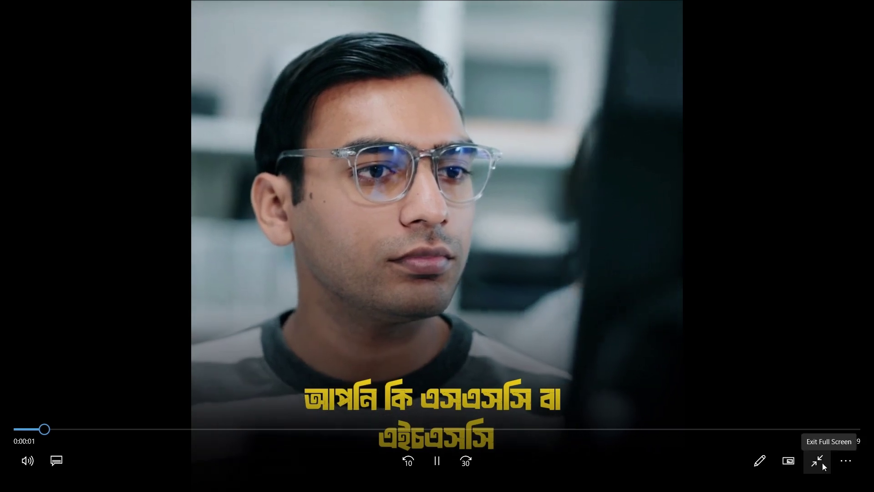
pyautogui.click(819, 461)
pyautogui.click(819, 448)
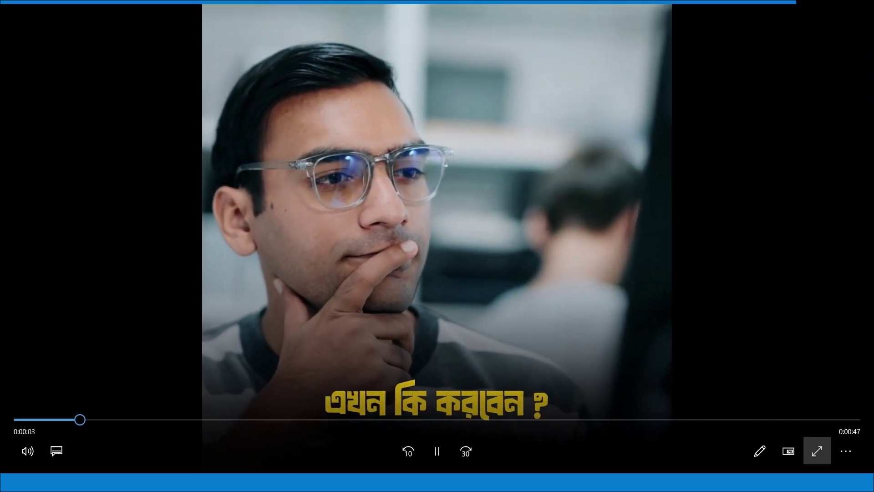